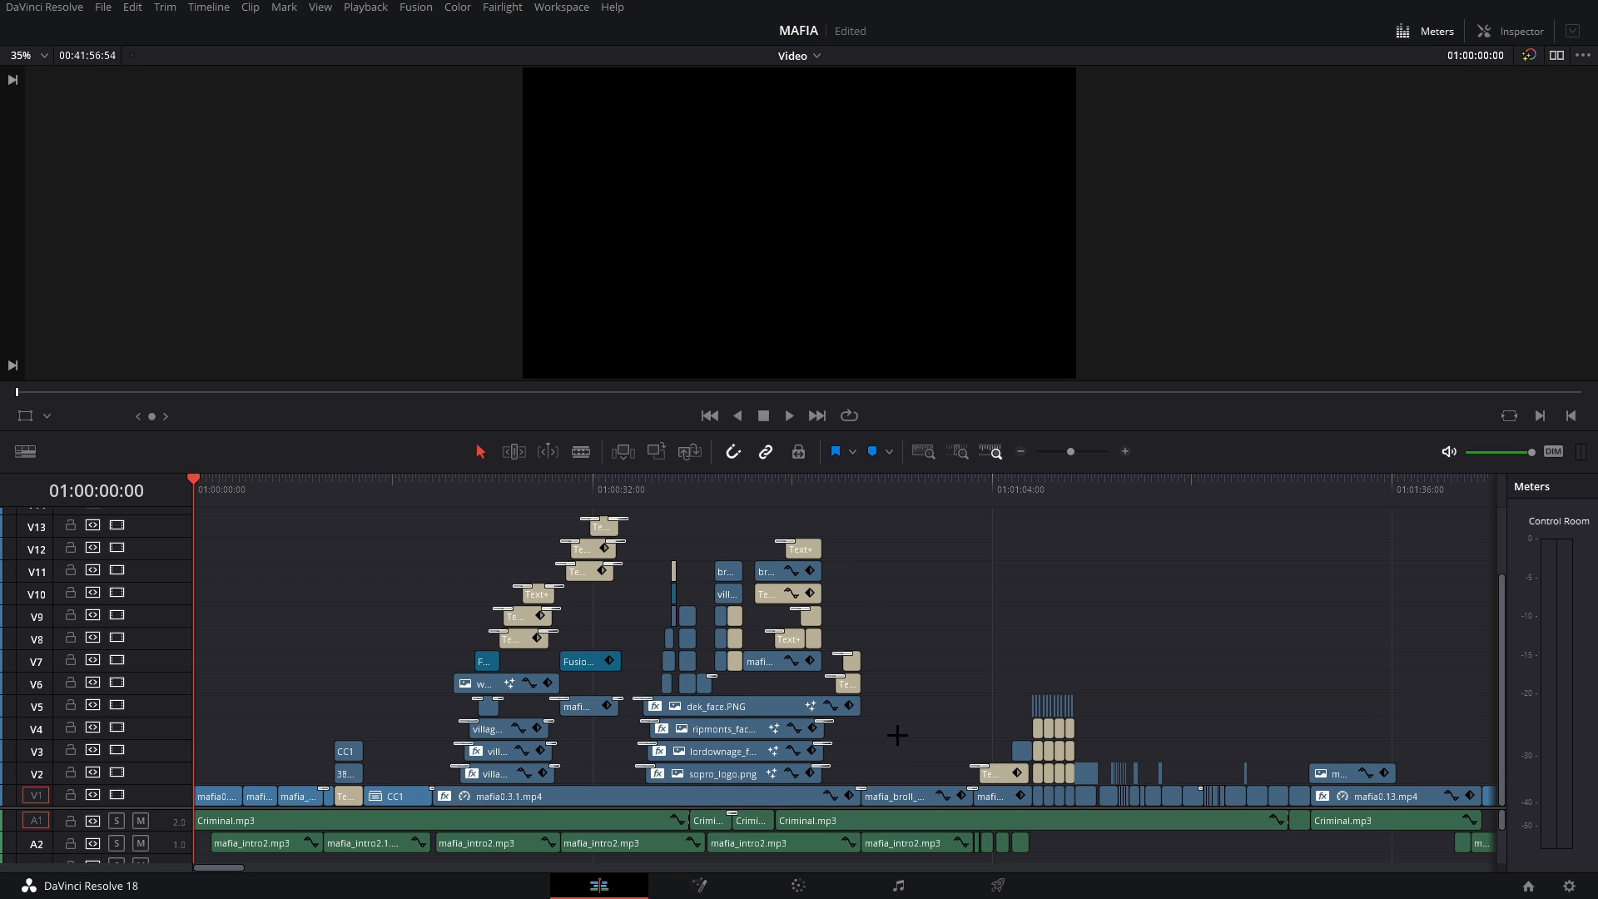
# - Enlarge the timeline scale and video tracks until clip thumbnails show, and view the frame at 01:00:04:56
pyautogui.click(1127, 451)
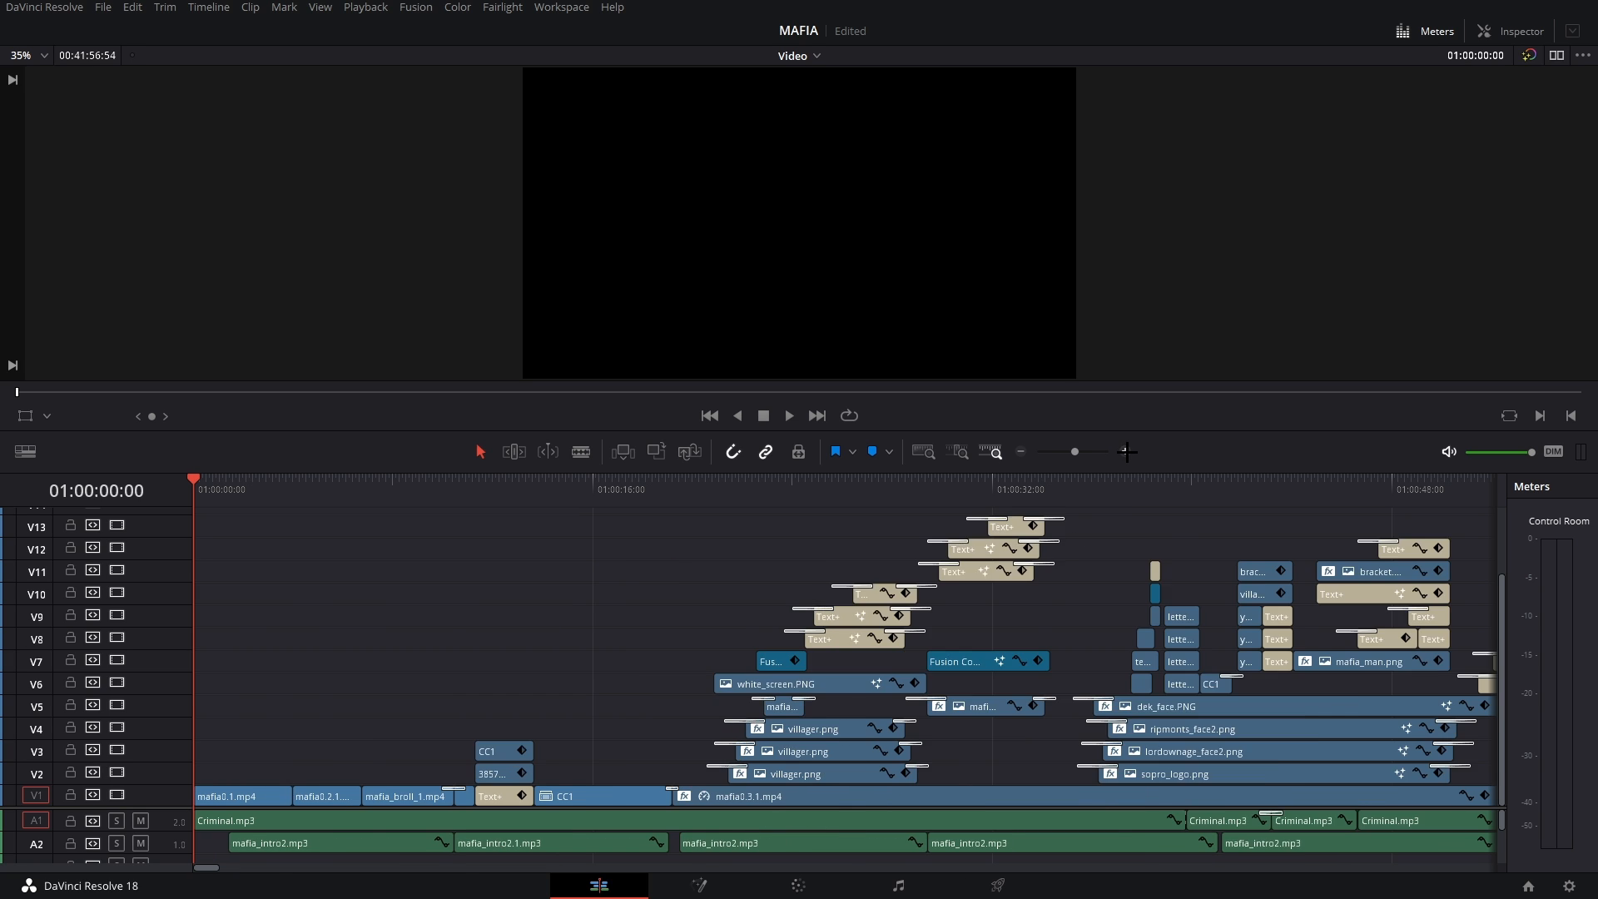
pyautogui.click(1127, 451)
pyautogui.keyDown('shift'); pyautogui.scroll(3, 574, 757); pyautogui.keyUp('shift')
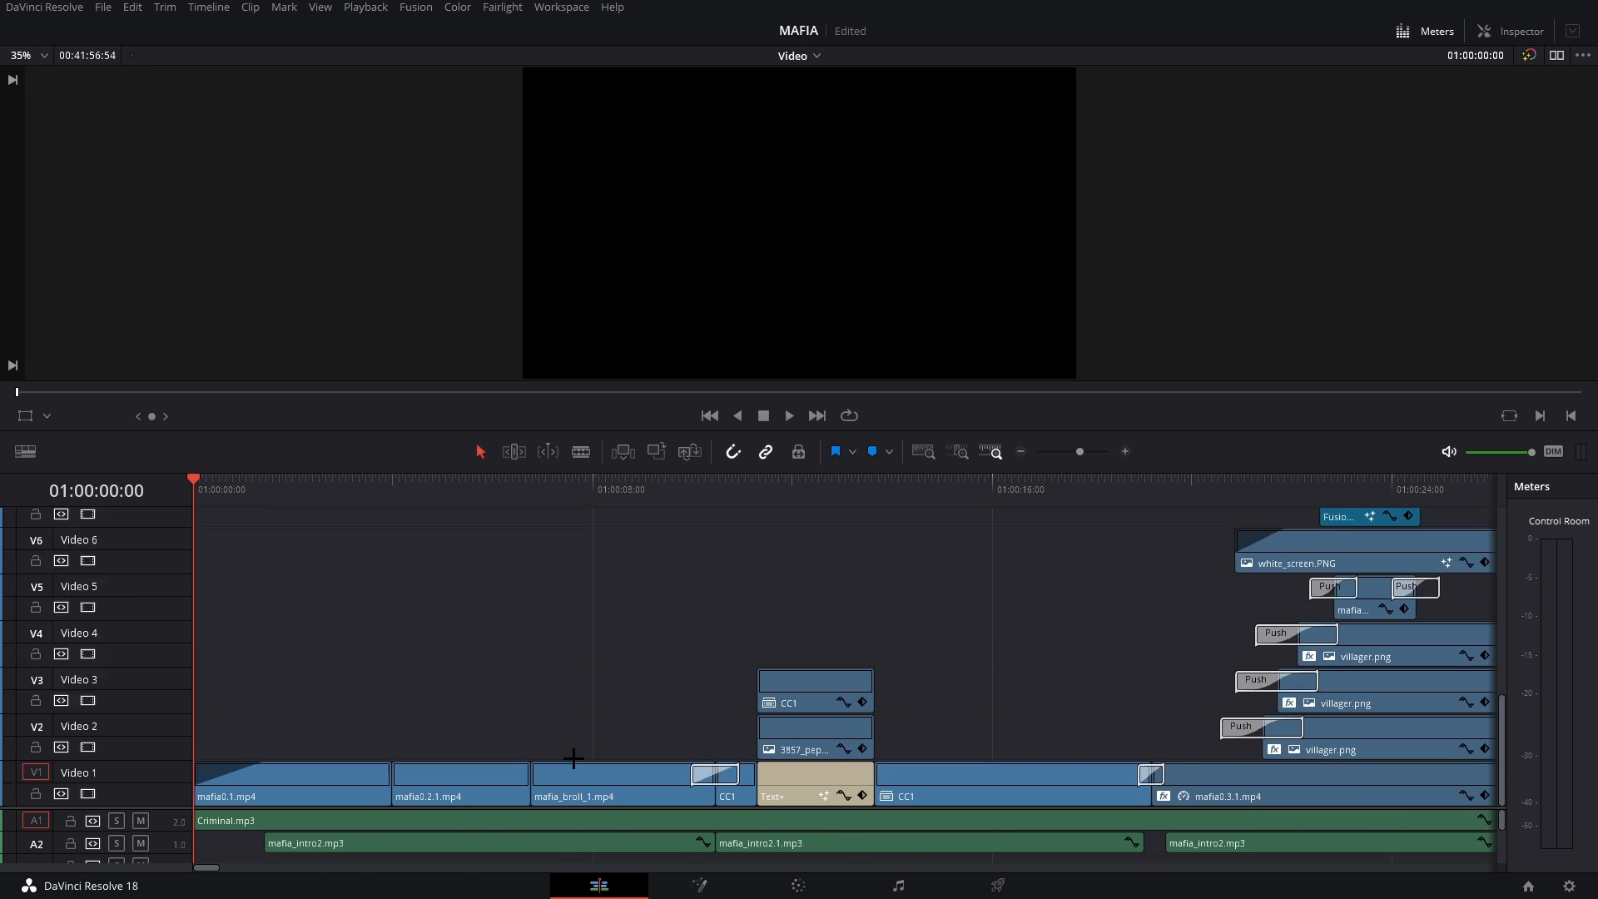
pyautogui.keyDown('shift'); pyautogui.scroll(3, 574, 758); pyautogui.keyUp('shift')
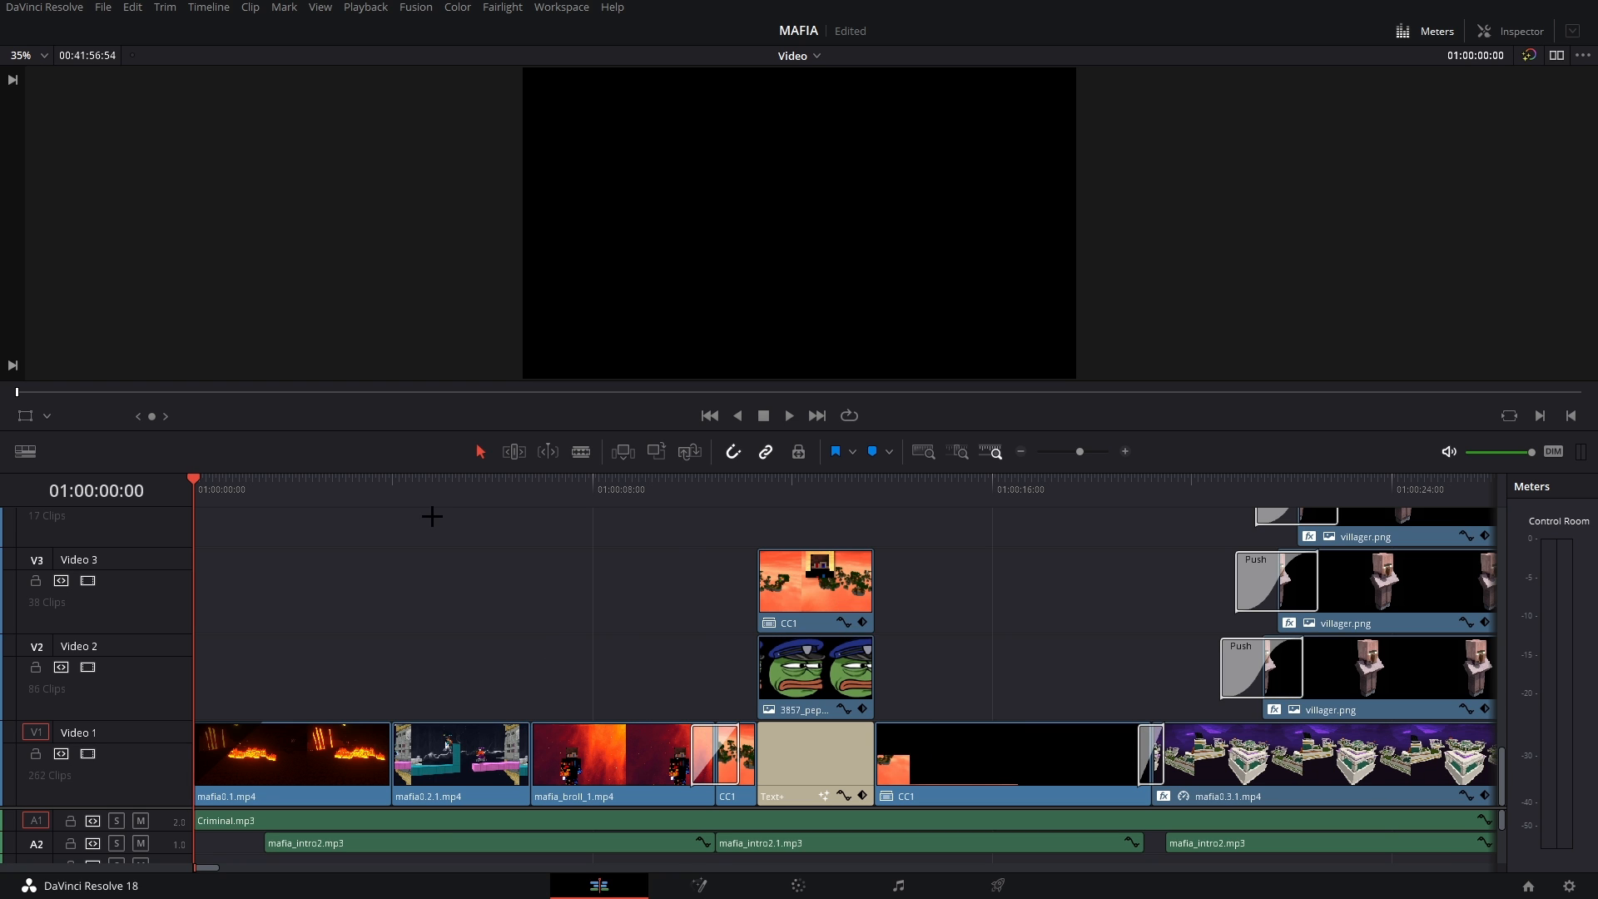
pyautogui.click(440, 482)
# - Examine the text settings of the first subtitle clip on the DEK ST track
pyautogui.scroll(3, 492, 619)
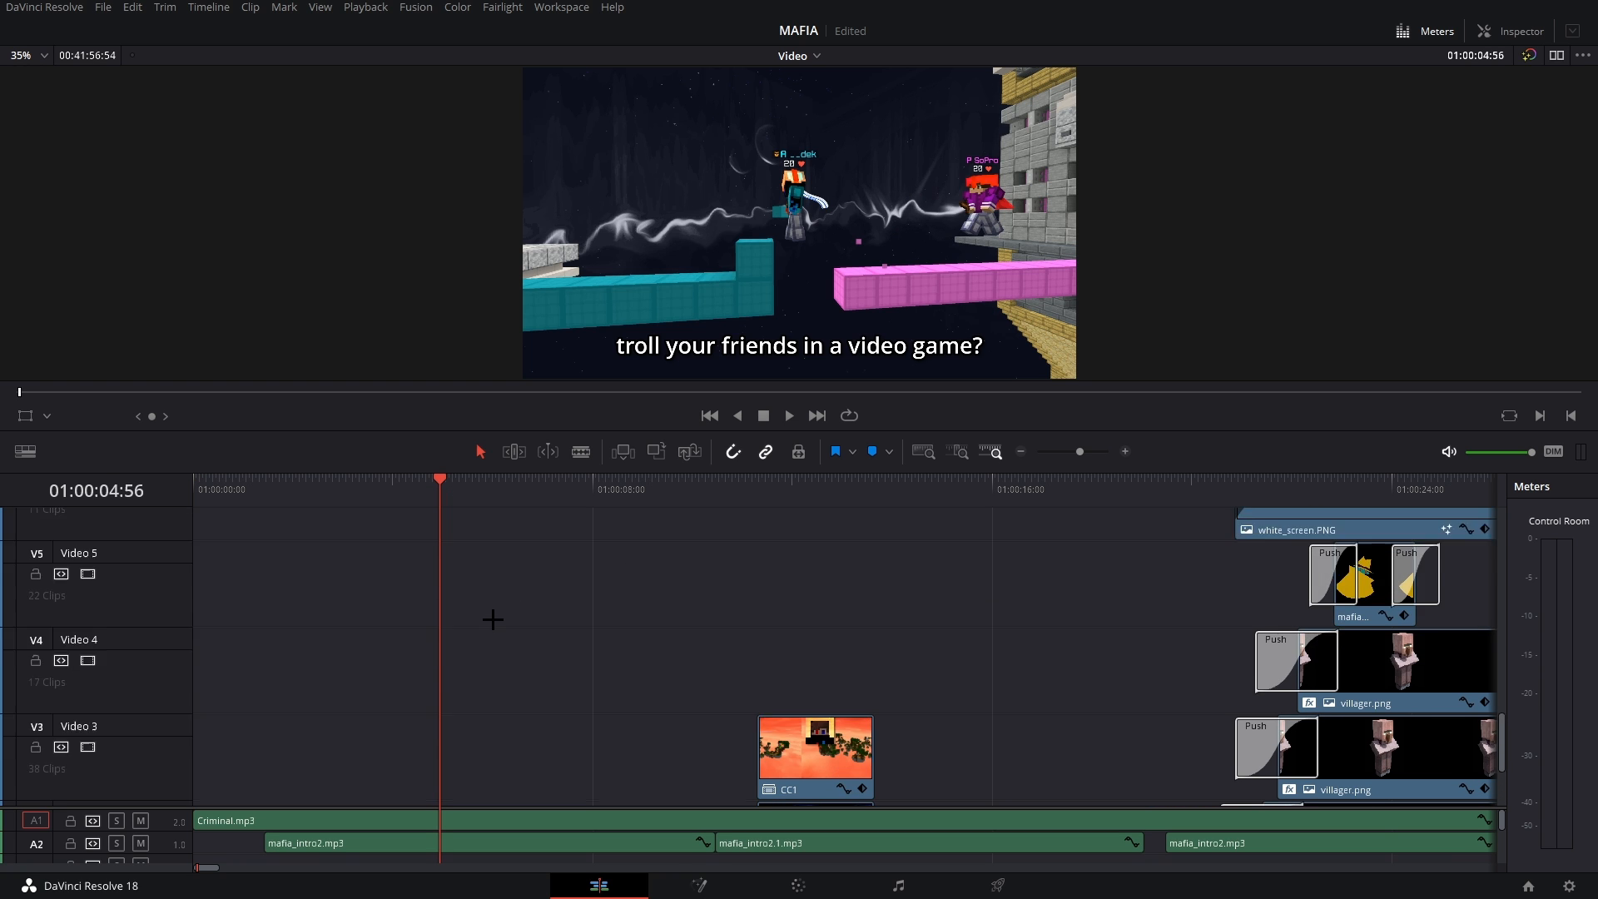
pyautogui.scroll(10, 493, 619)
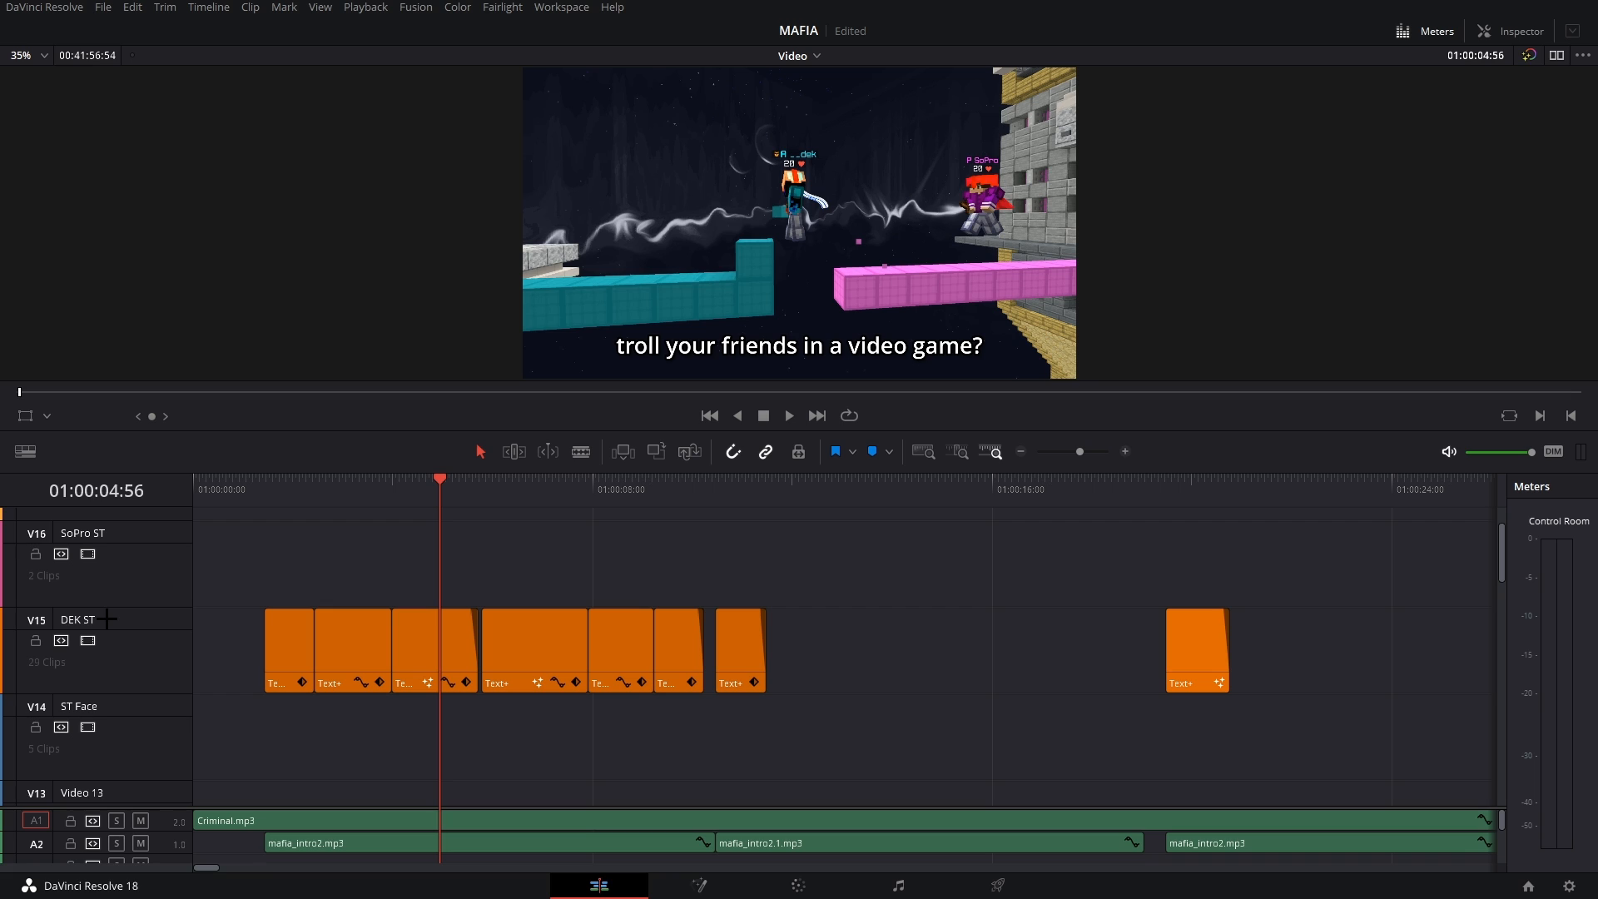
pyautogui.click(286, 648)
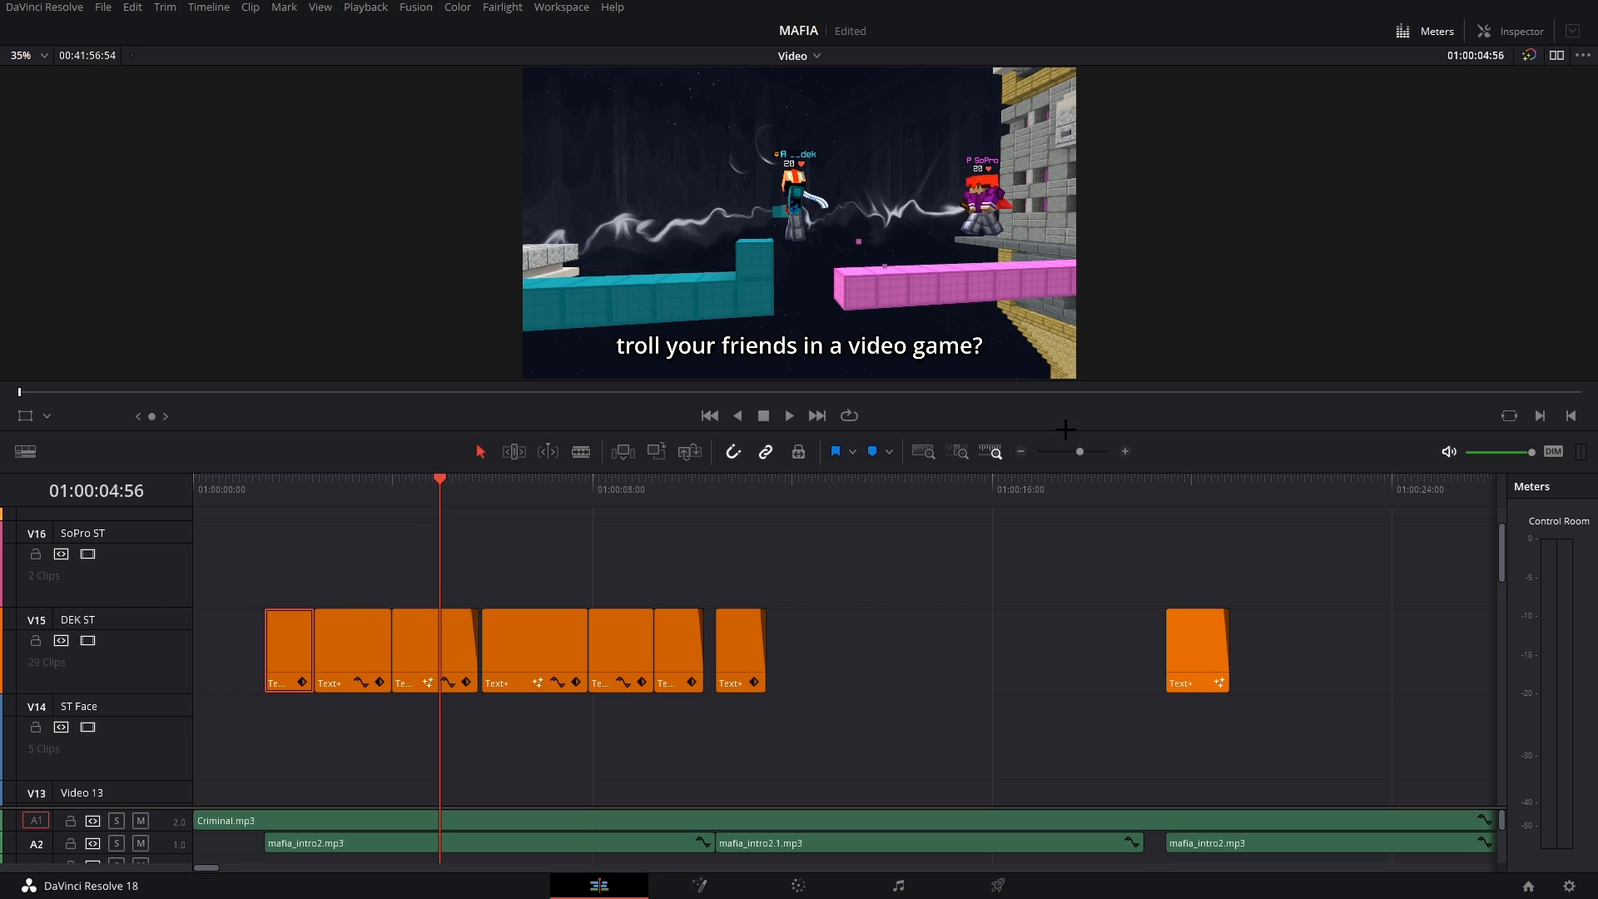
pyautogui.click(1516, 36)
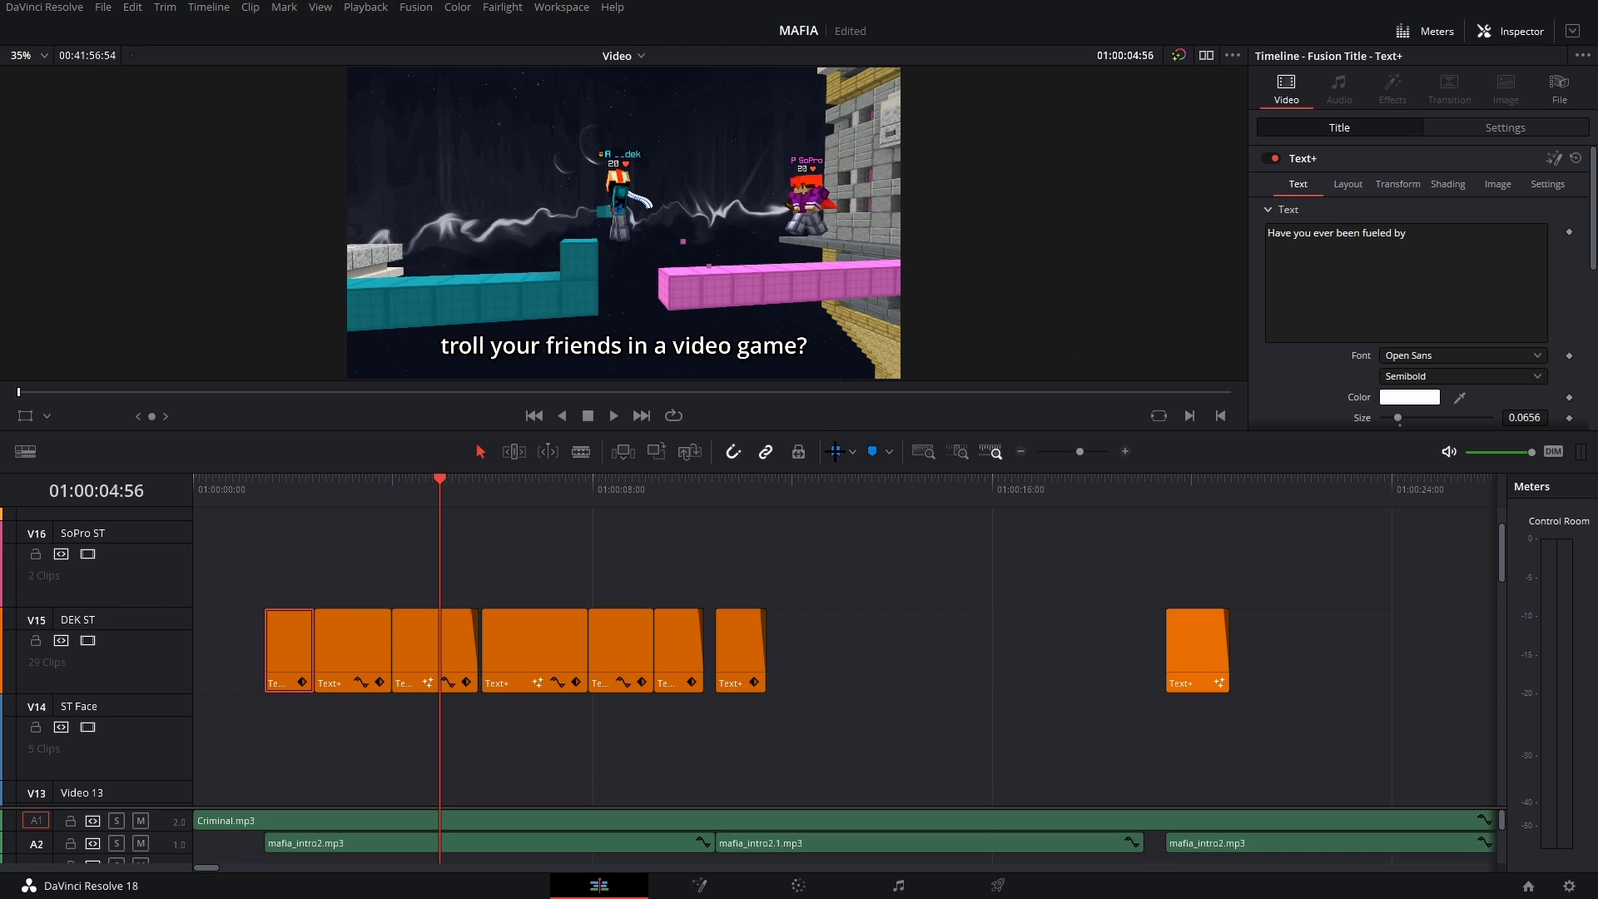
pyautogui.click(1490, 34)
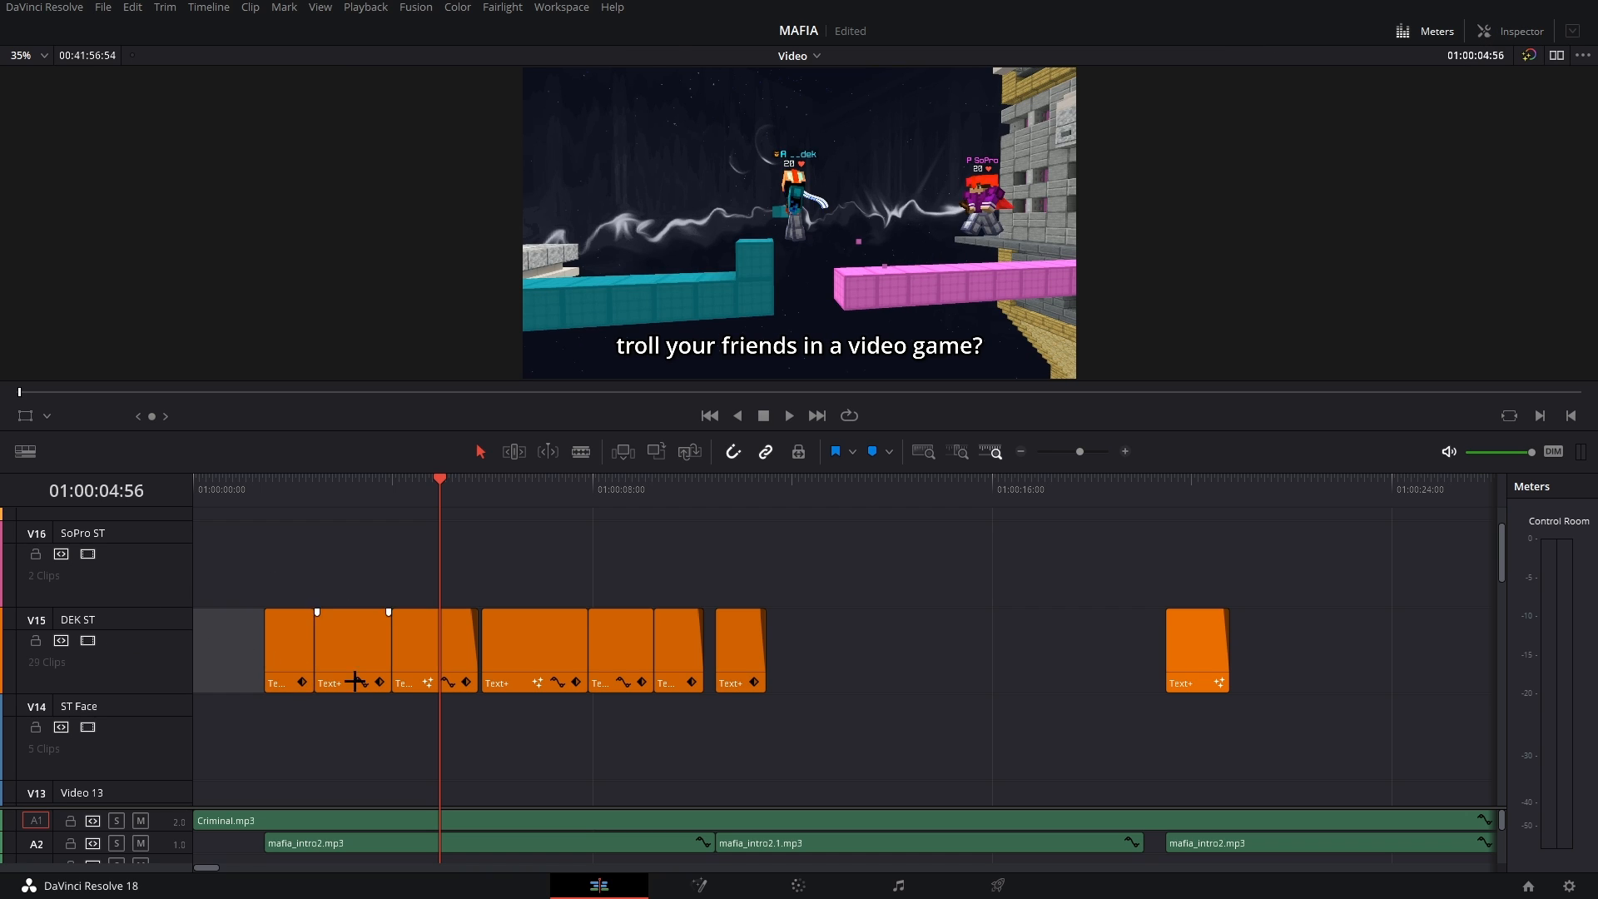
# - Open the compound clip CC1 on Video 3 at 01:00:12:04 in its own timeline and look through its layers
pyautogui.scroll(-8, 425, 688)
pyautogui.scroll(-5, 437, 691)
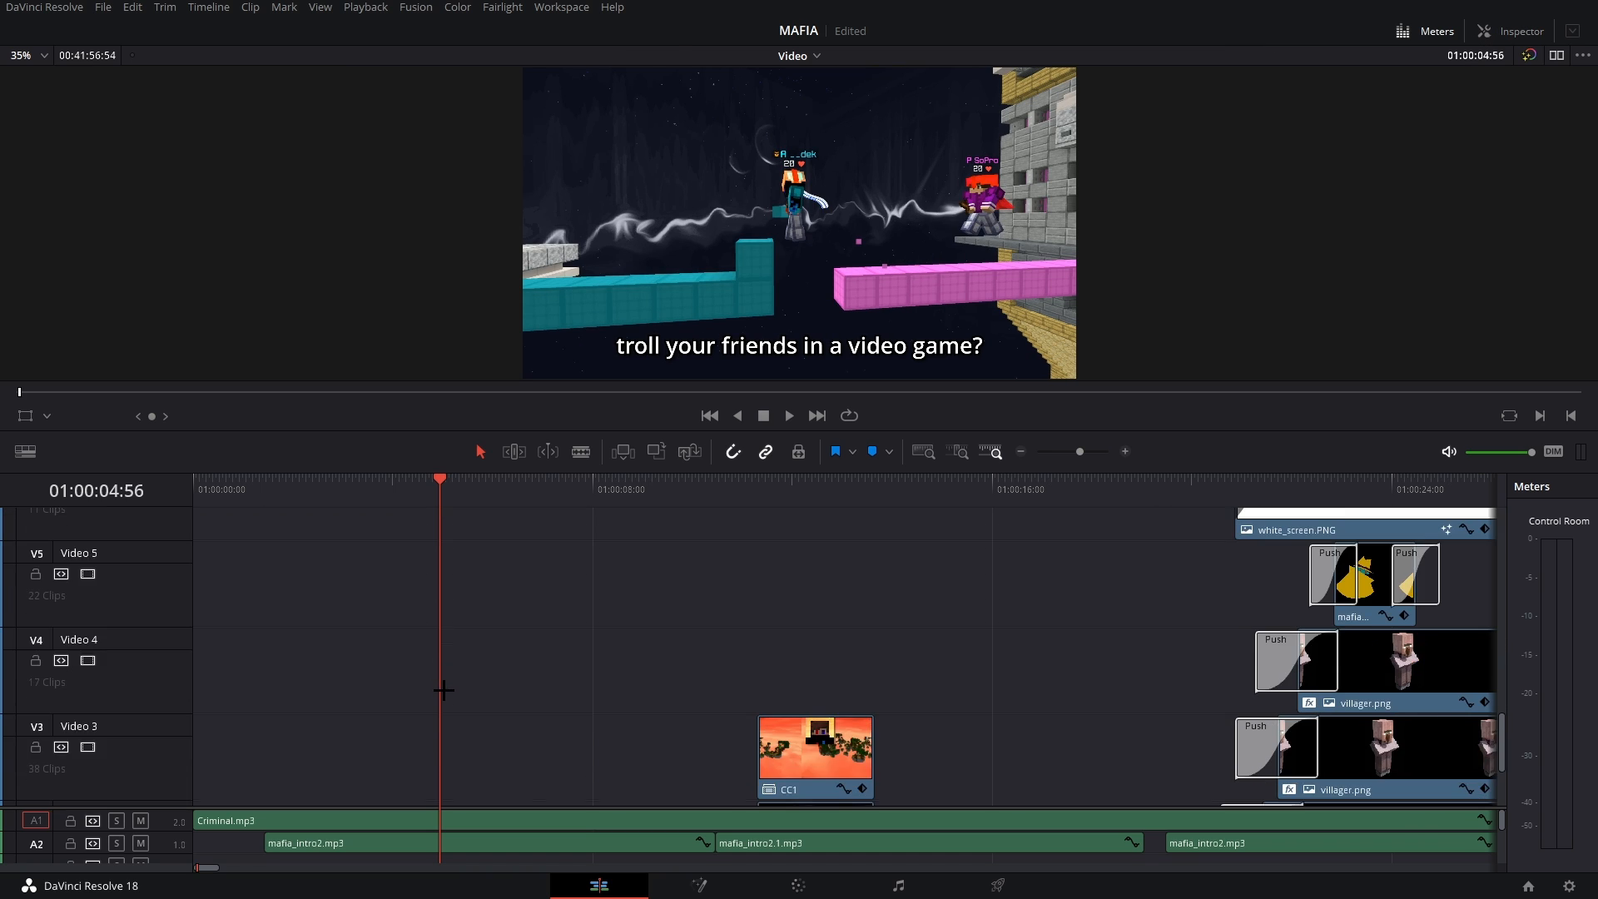
pyautogui.hscroll(3, 560, 660)
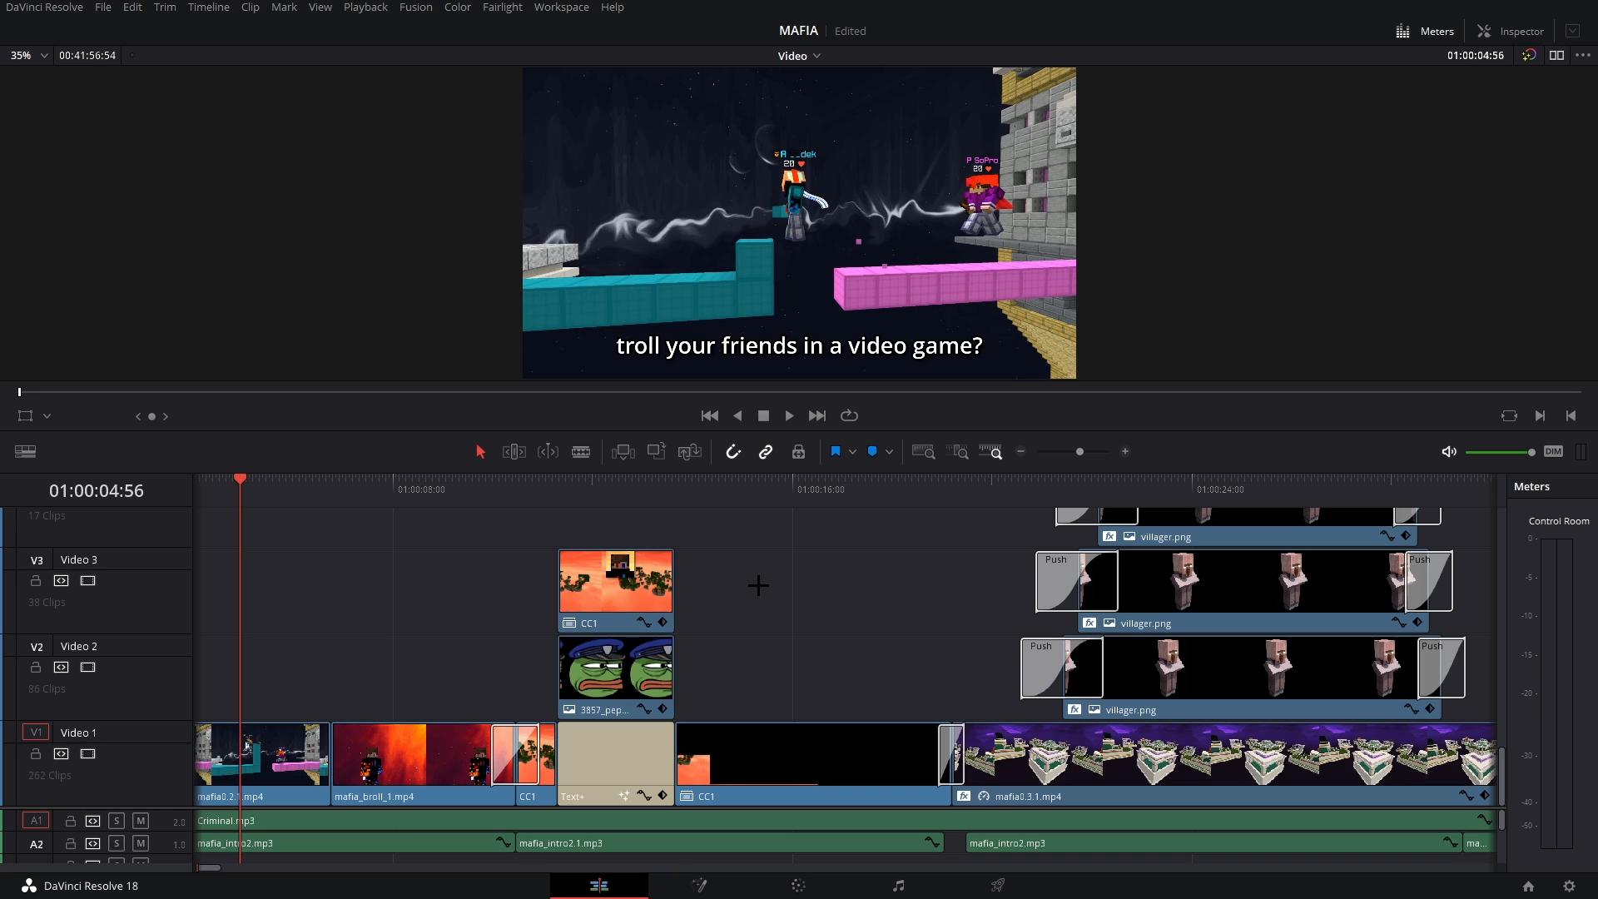
pyautogui.click(596, 488)
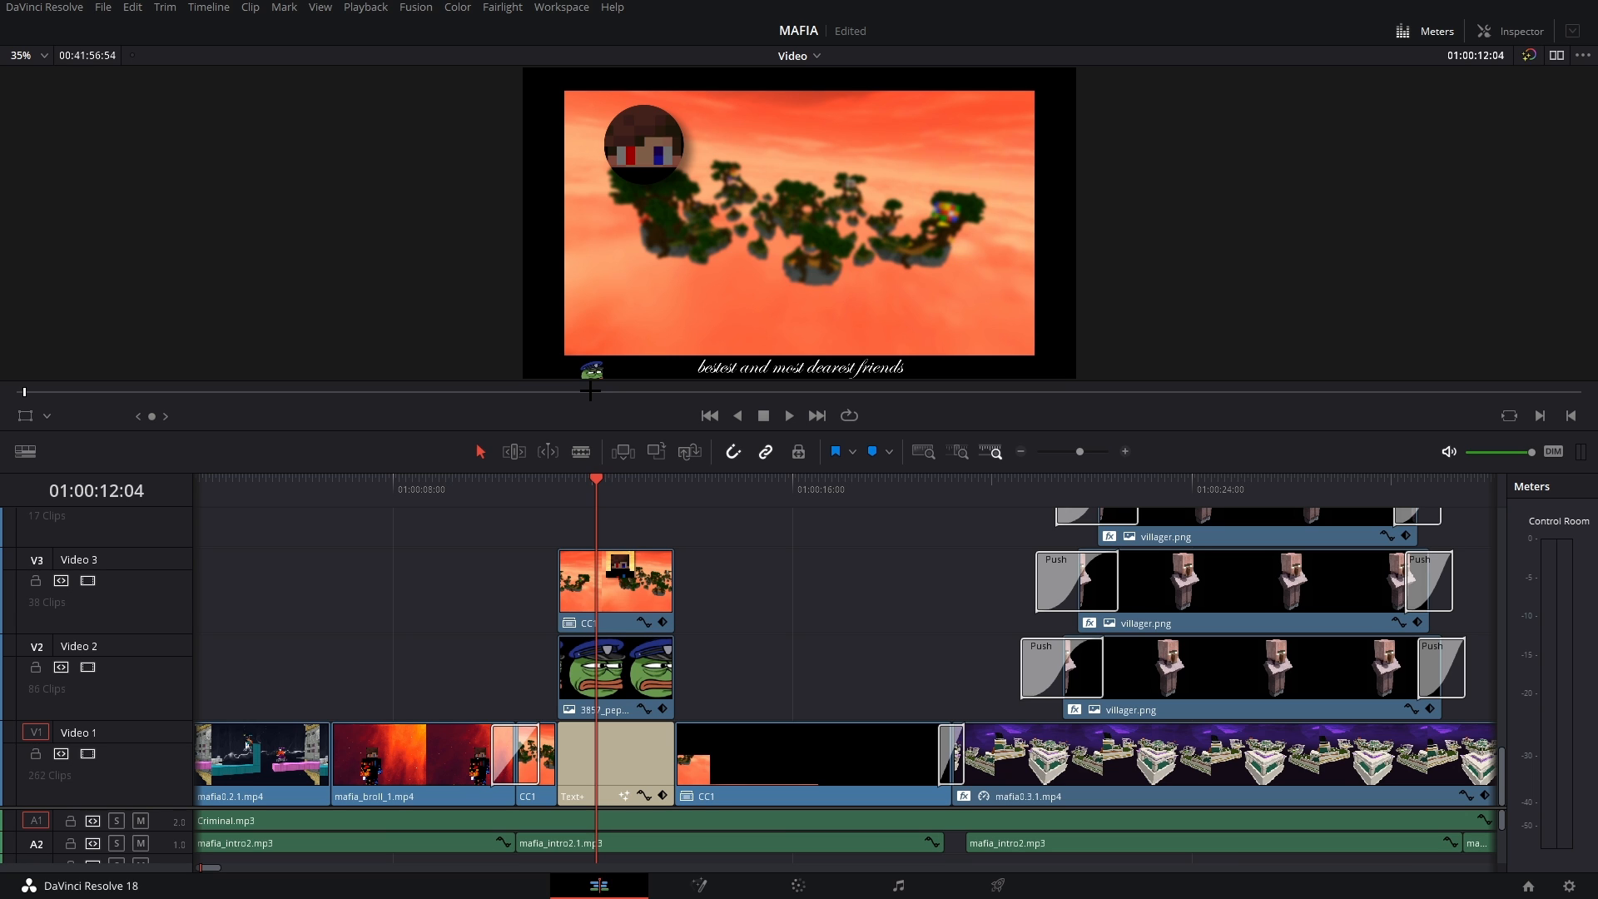
pyautogui.rightClick(623, 590)
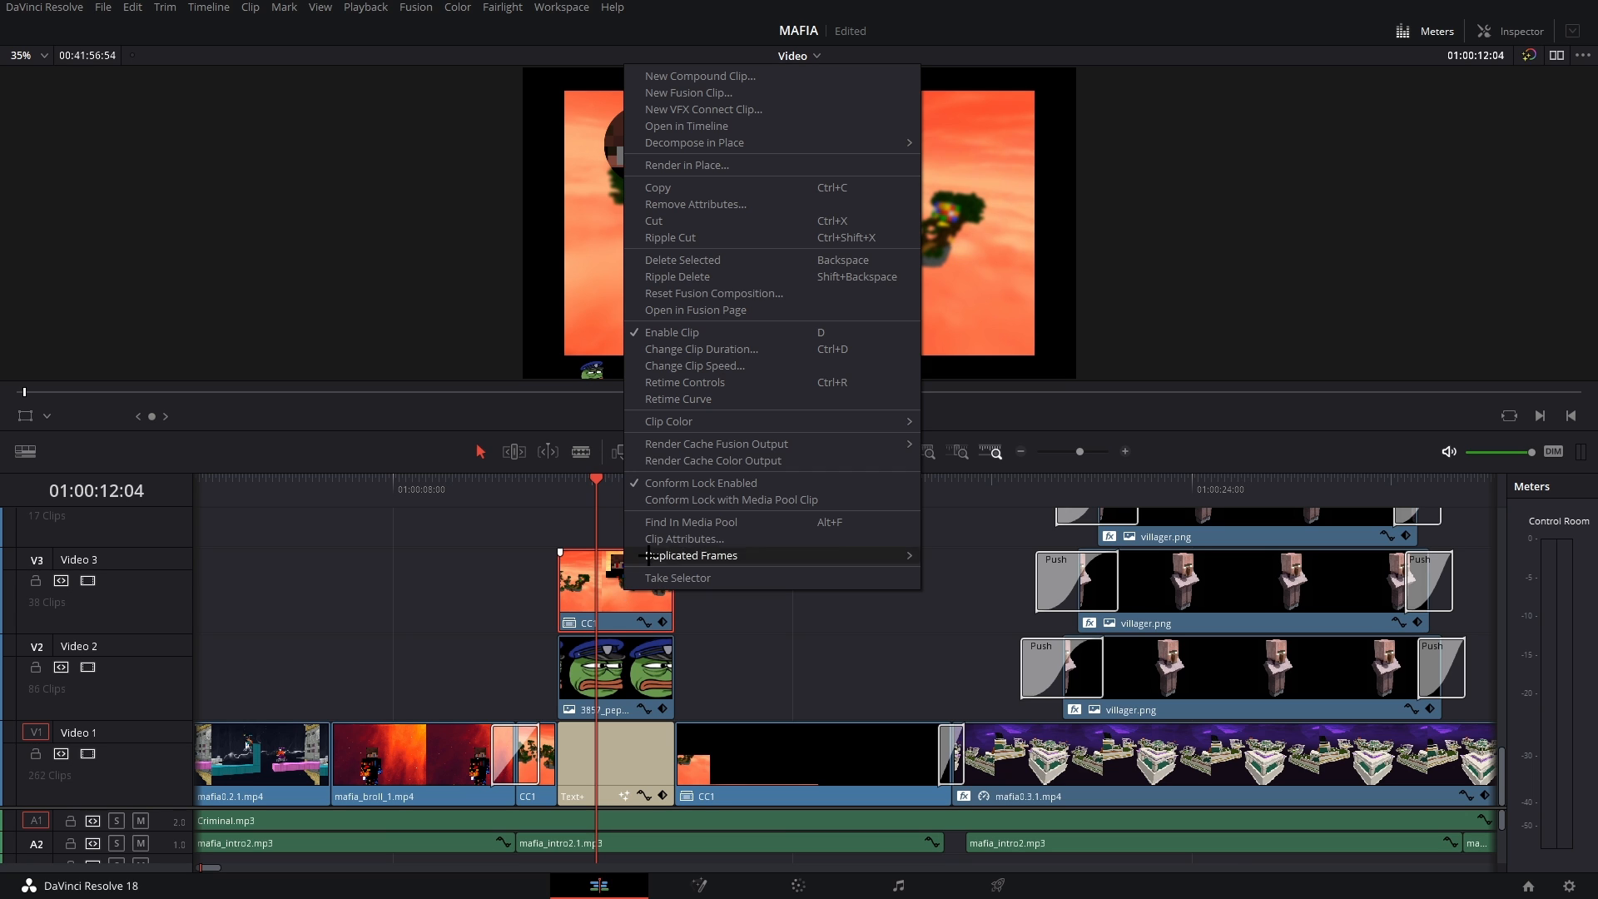
pyautogui.click(714, 126)
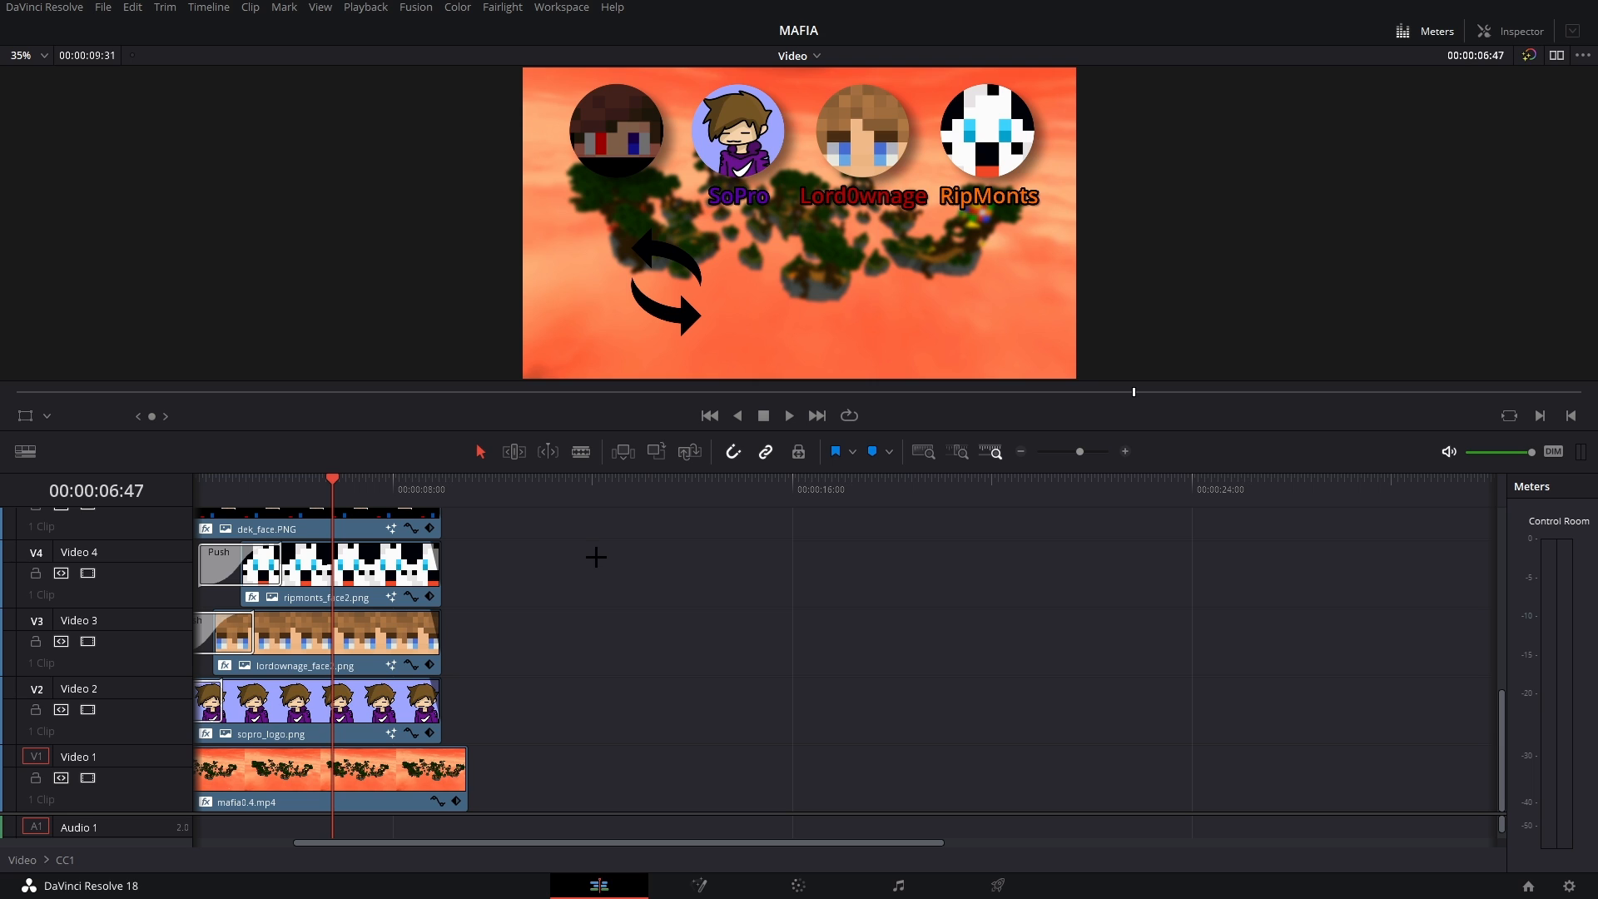
pyautogui.scroll(-4, 594, 575)
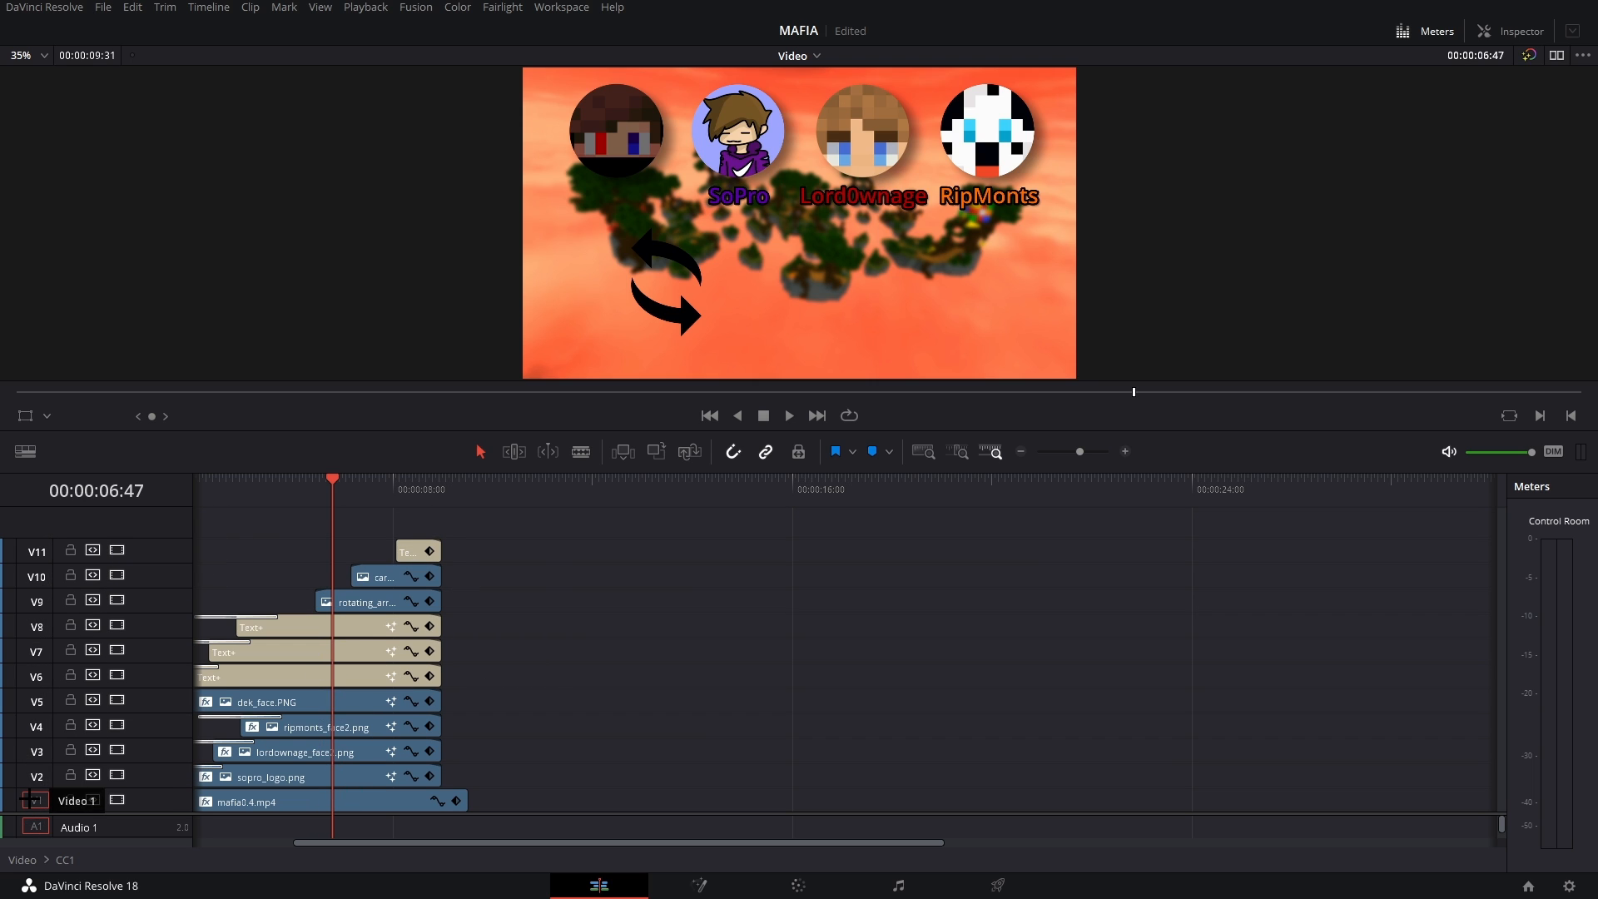
pyautogui.click(419, 481)
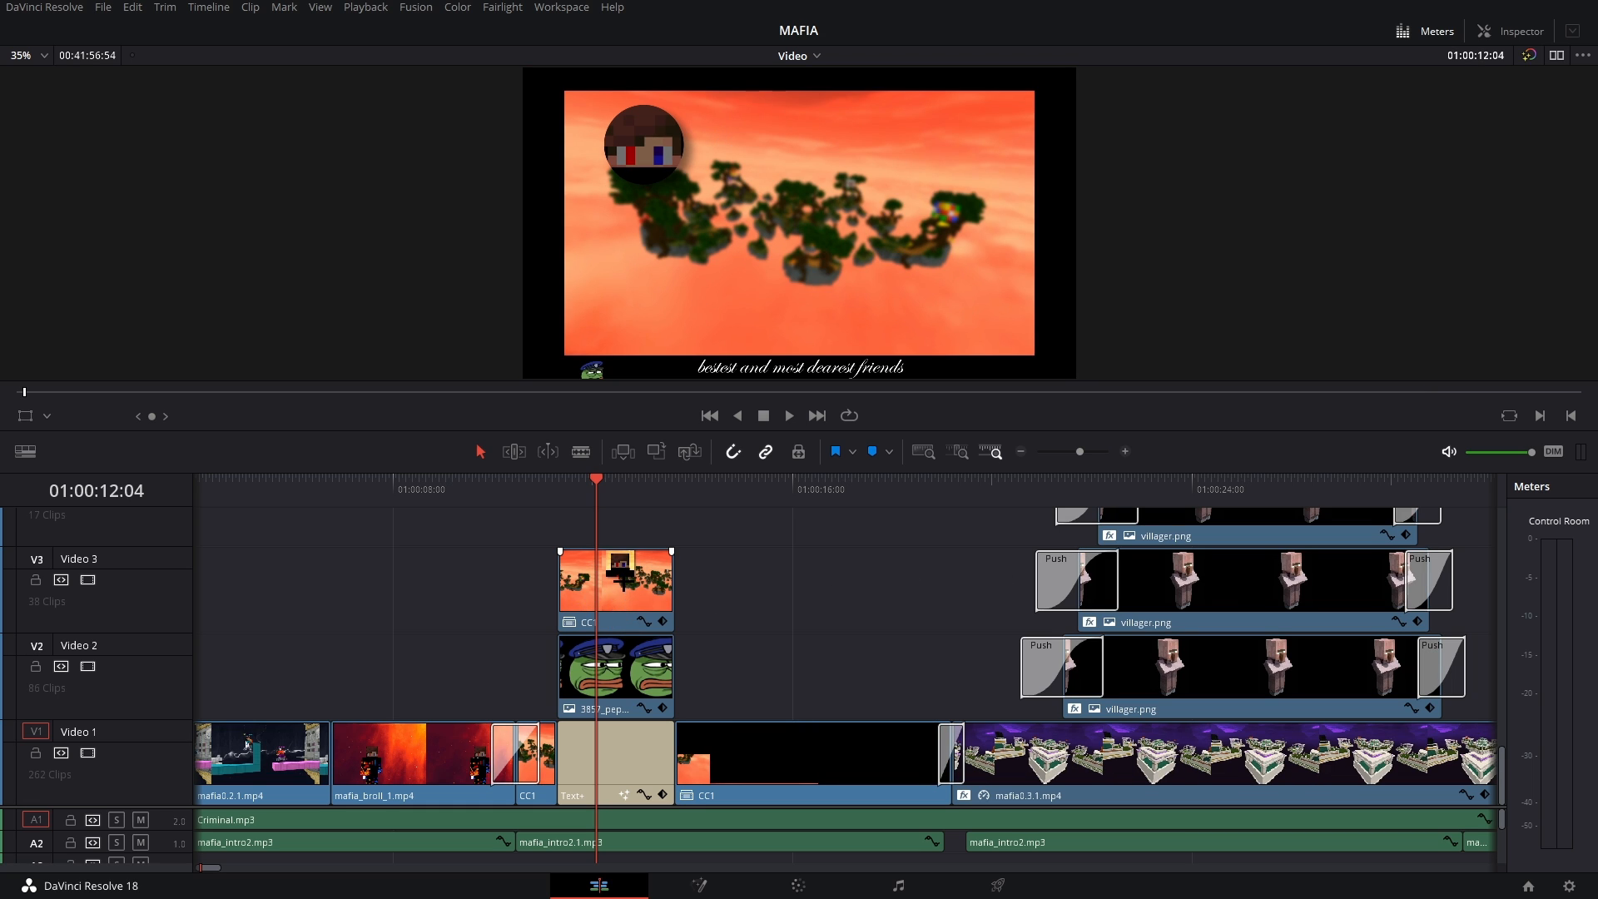
# - Return to the main timeline and examine the transform settings of the CC1 clip on Video 3
pyautogui.click(621, 583)
pyautogui.click(1484, 30)
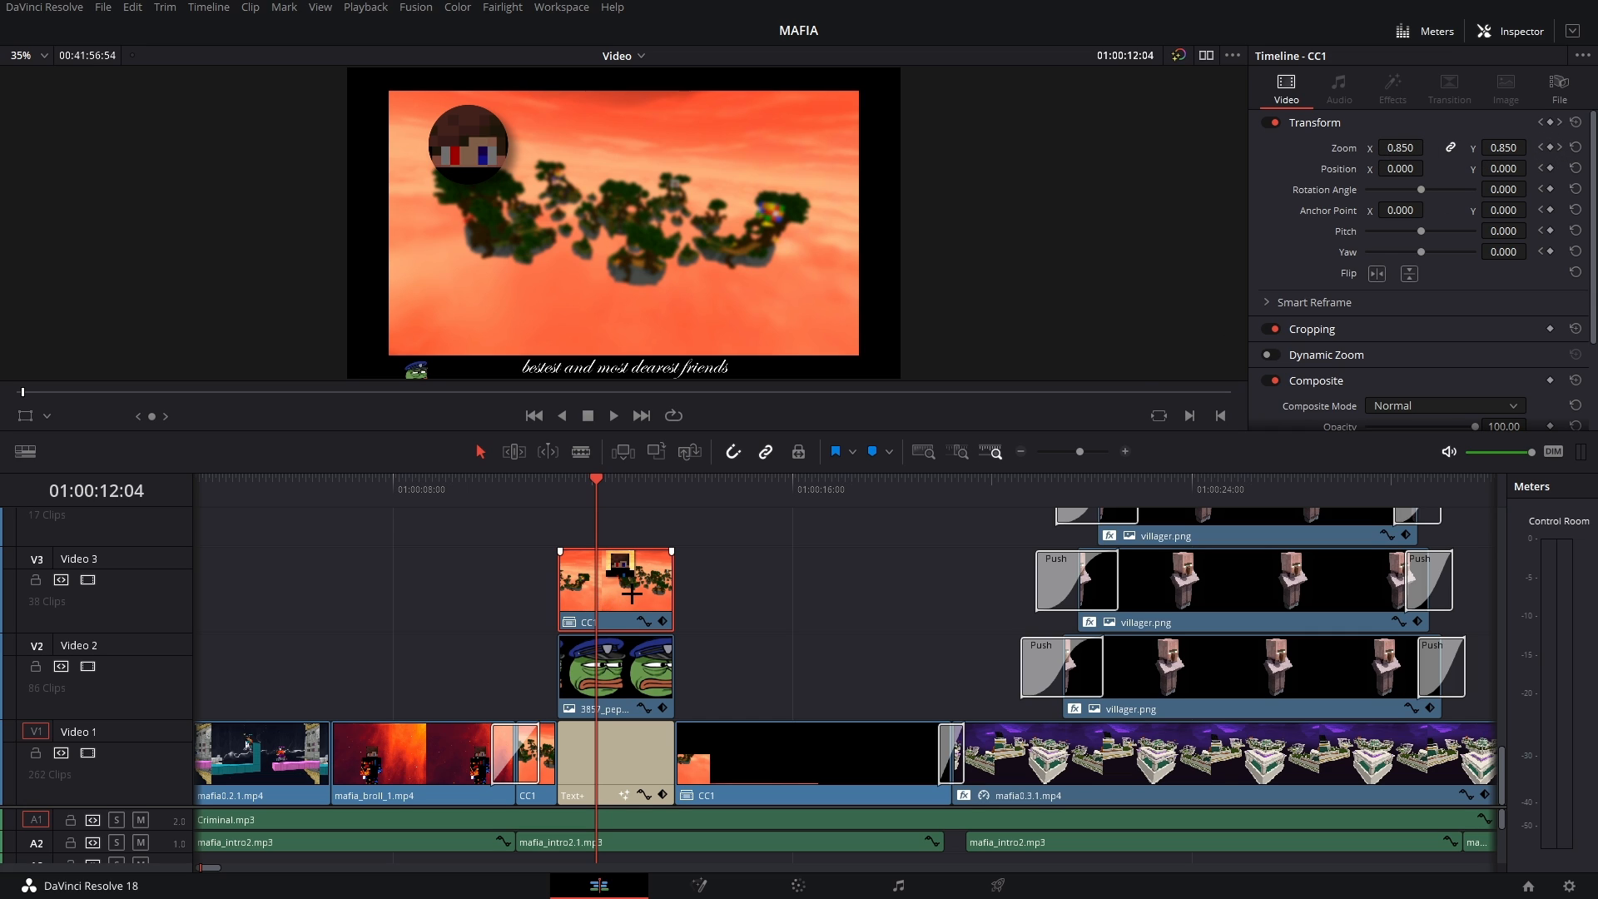
pyautogui.click(1516, 30)
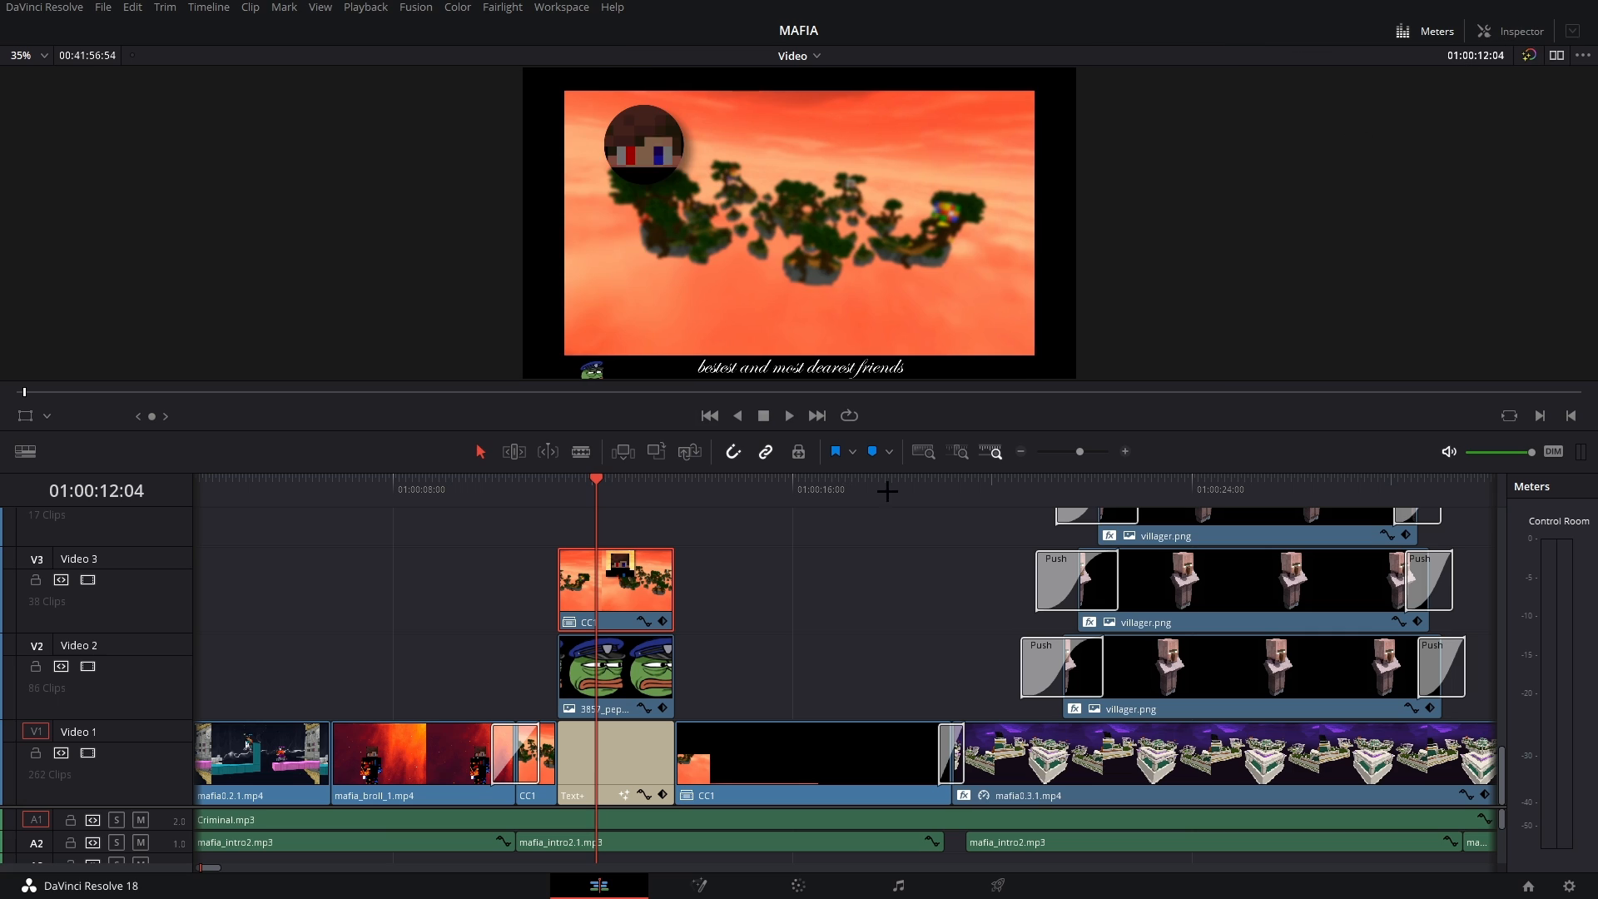
pyautogui.click(1503, 25)
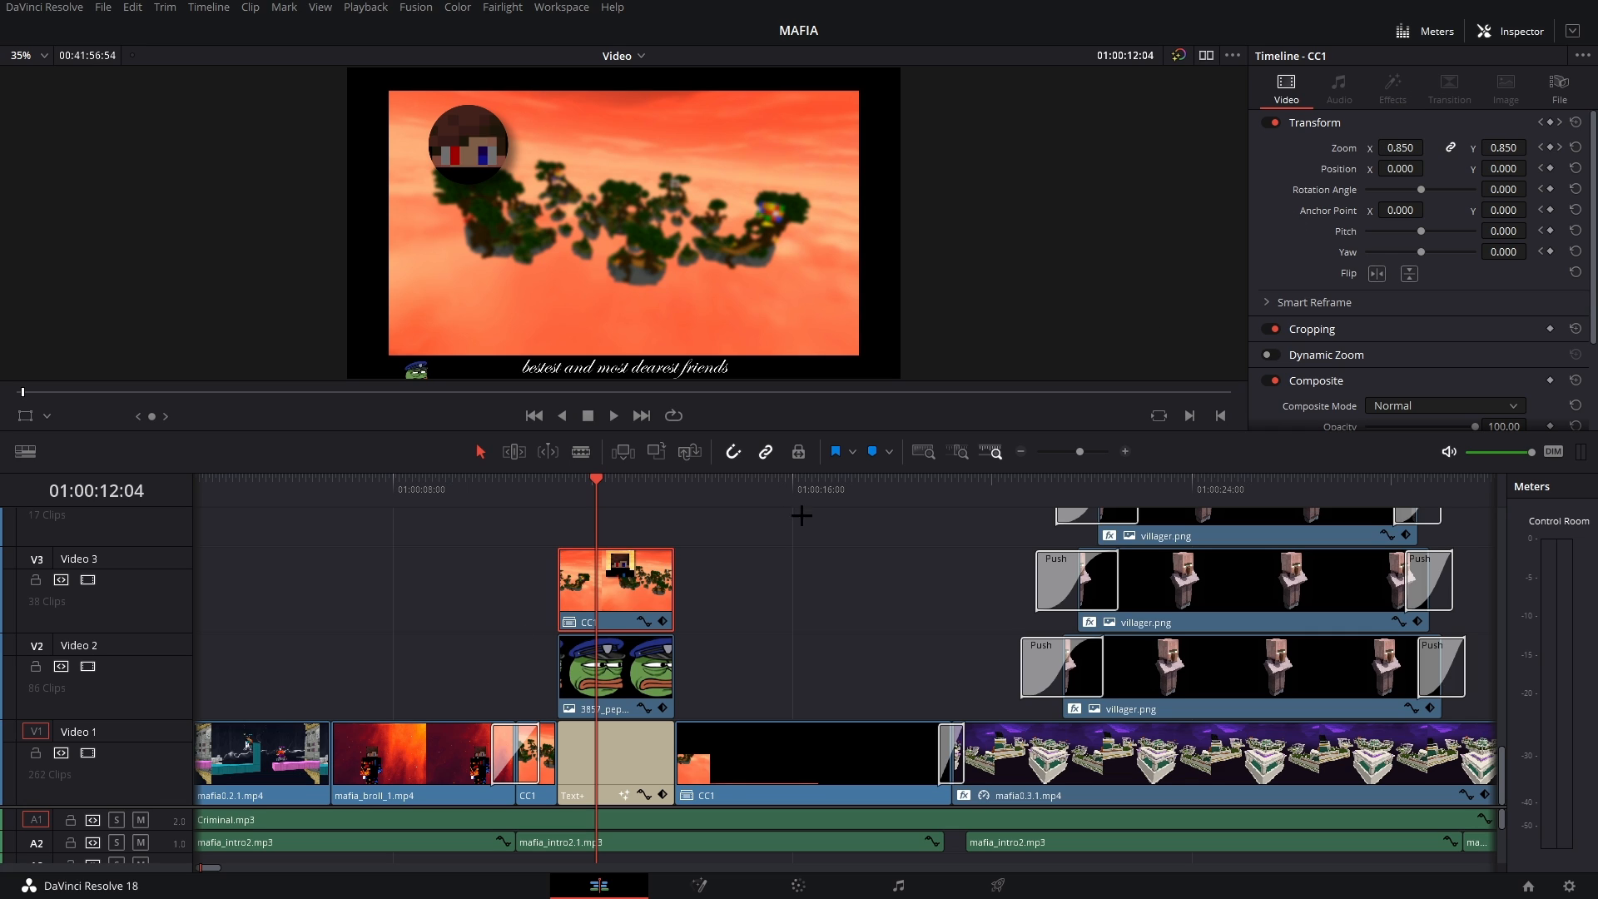
pyautogui.click(1490, 30)
# - Examine the caption and frog image clips beneath CC1 in a magnified preview, and fit the preview again
pyautogui.click(639, 764)
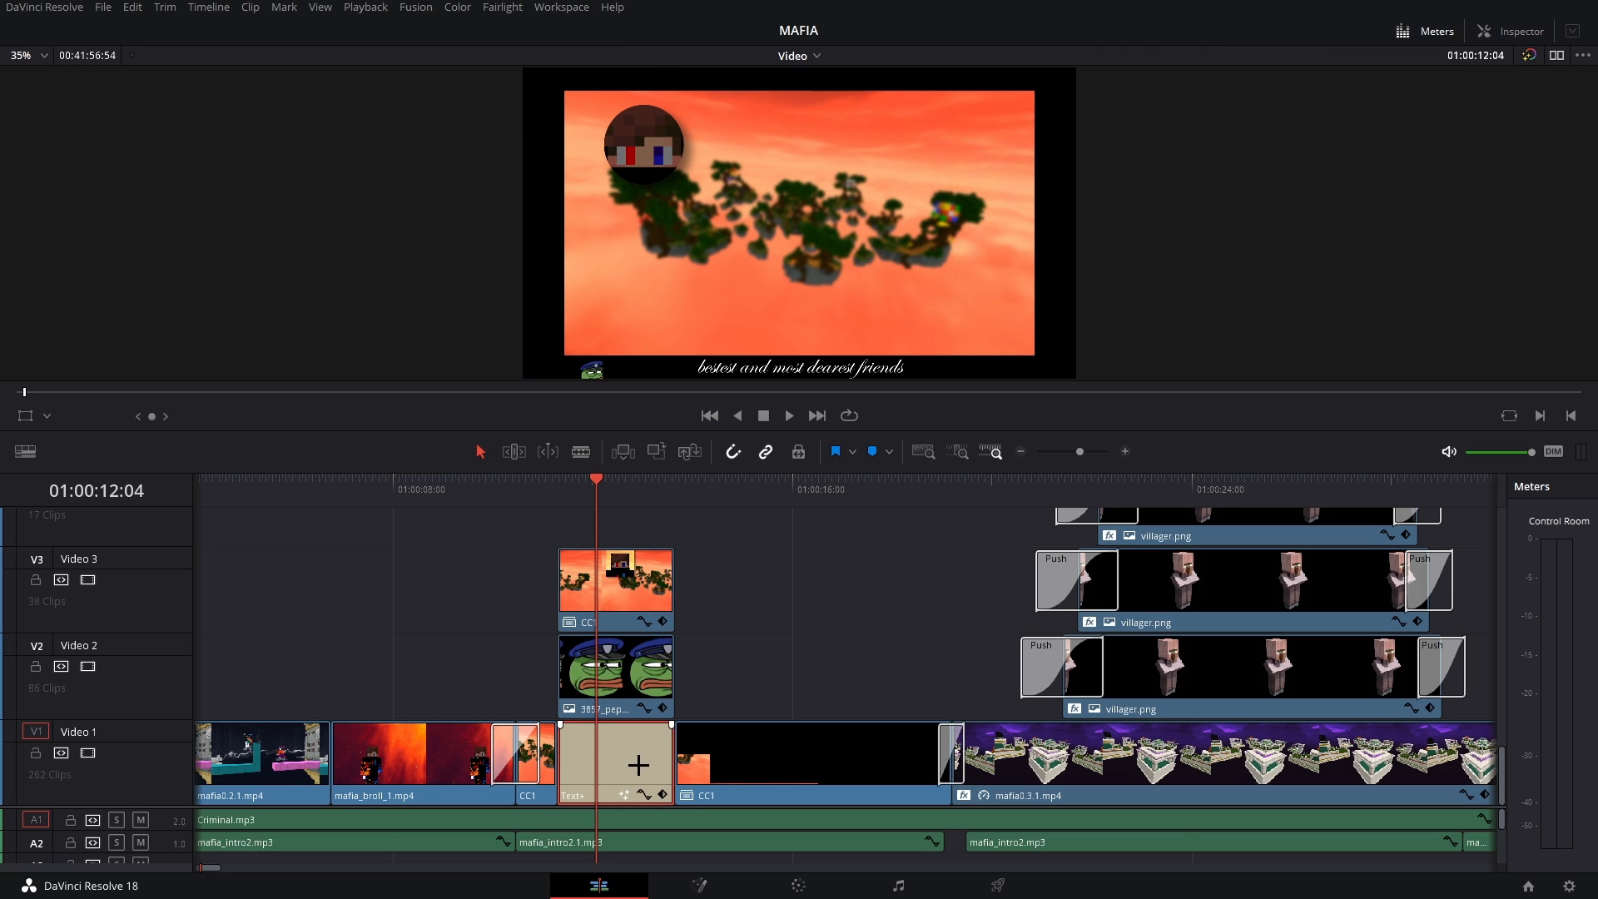
pyautogui.click(610, 676)
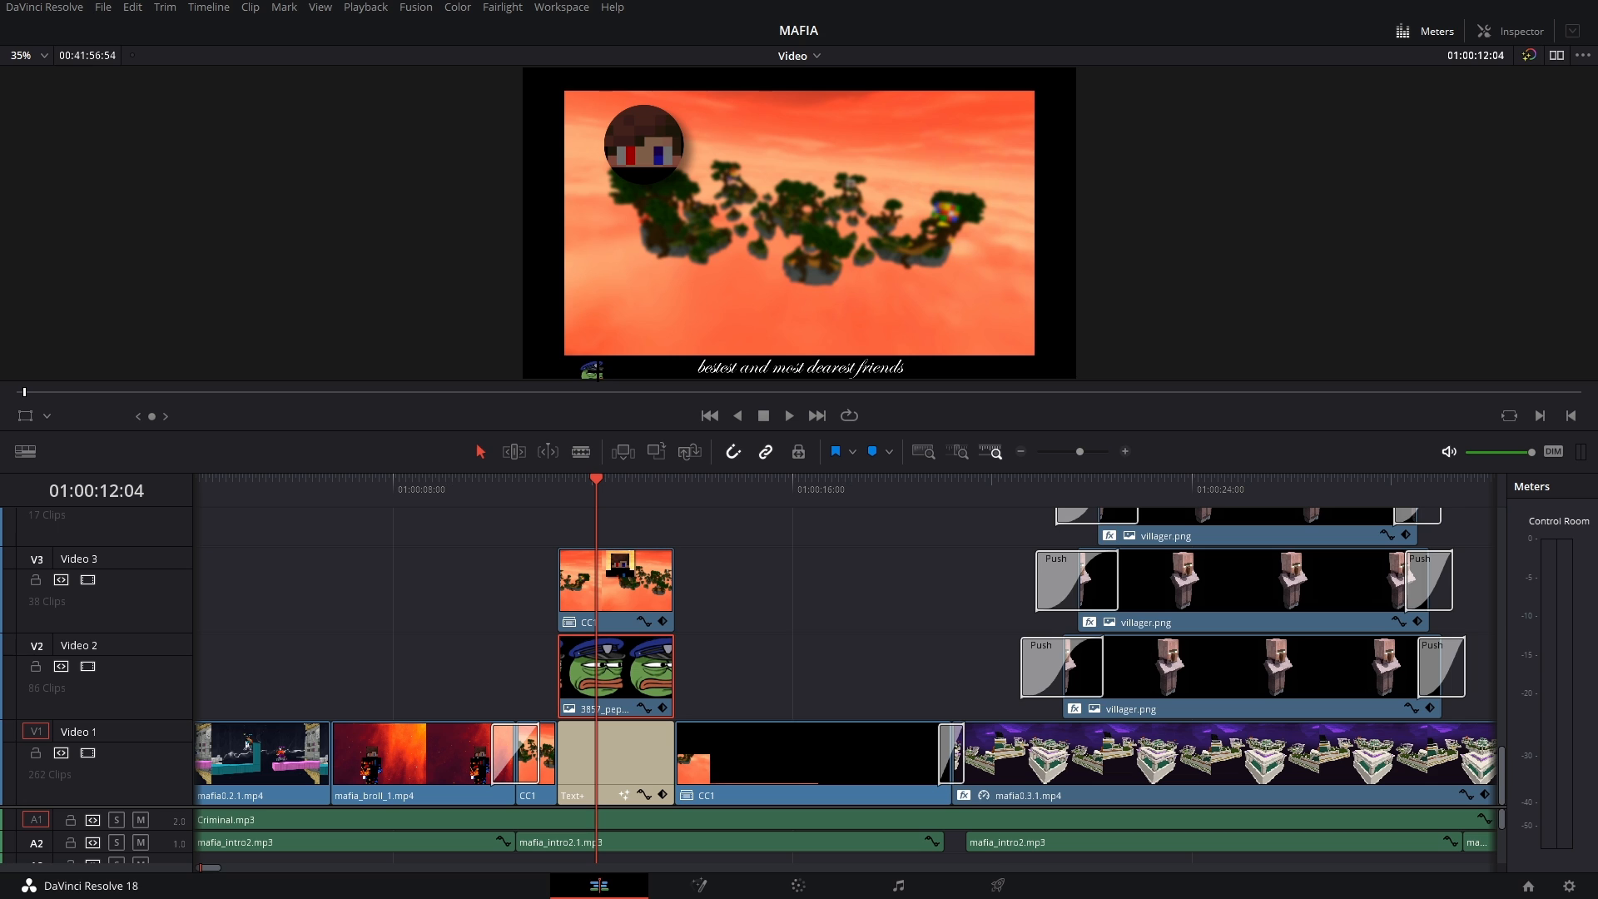
pyautogui.scroll(6, 596, 367)
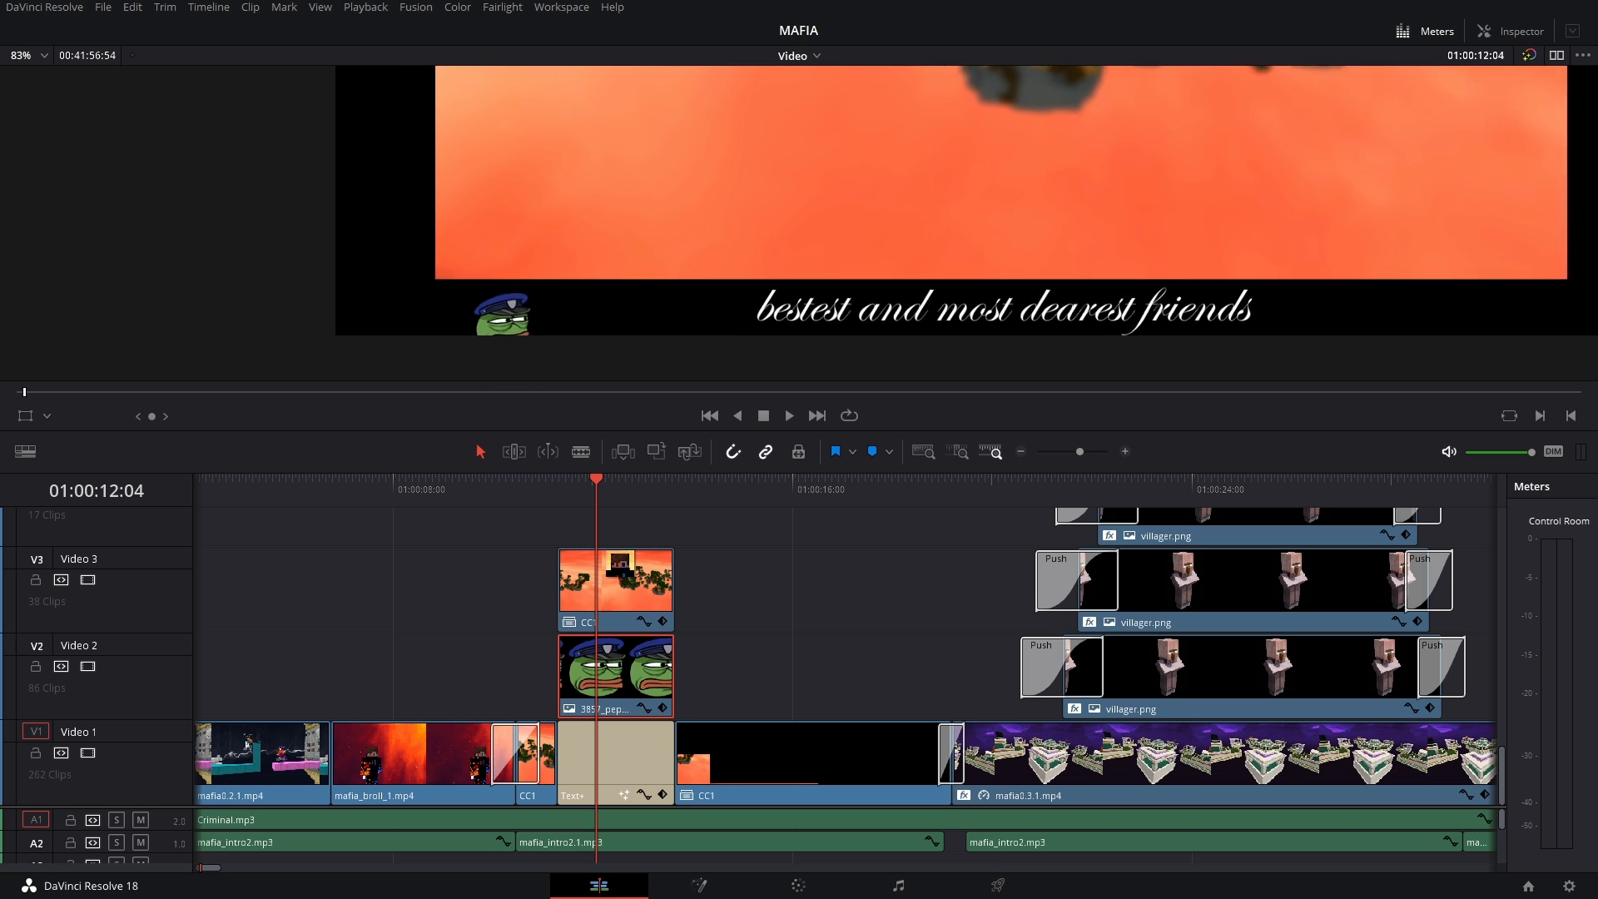
pyautogui.scroll(2, 966, 200)
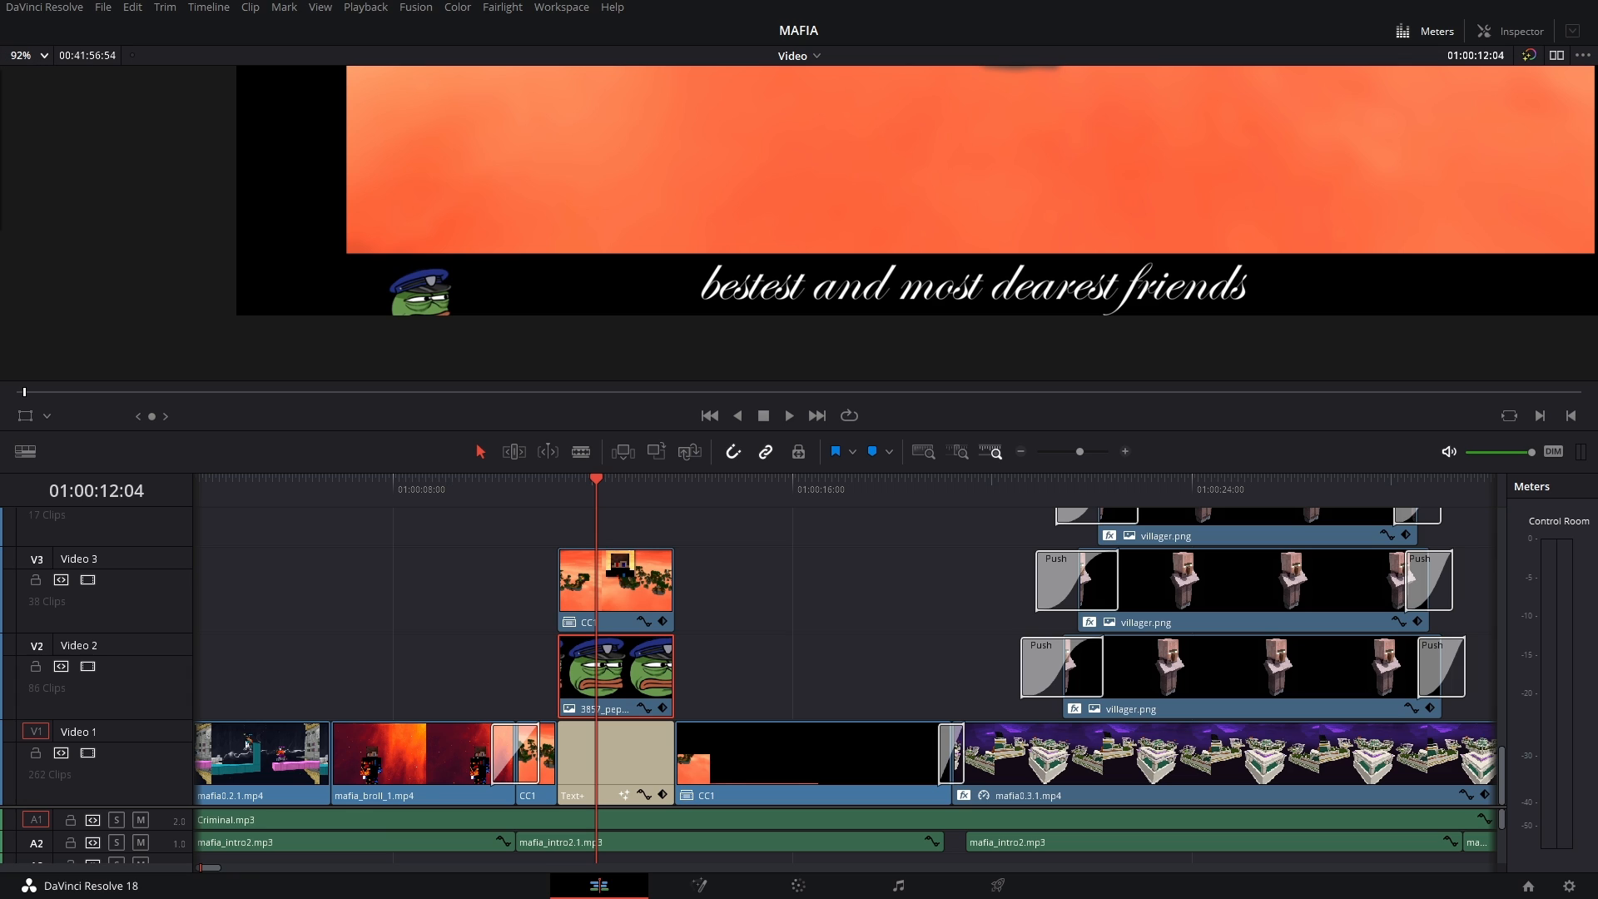
pyautogui.click(43, 55)
pyautogui.click(34, 76)
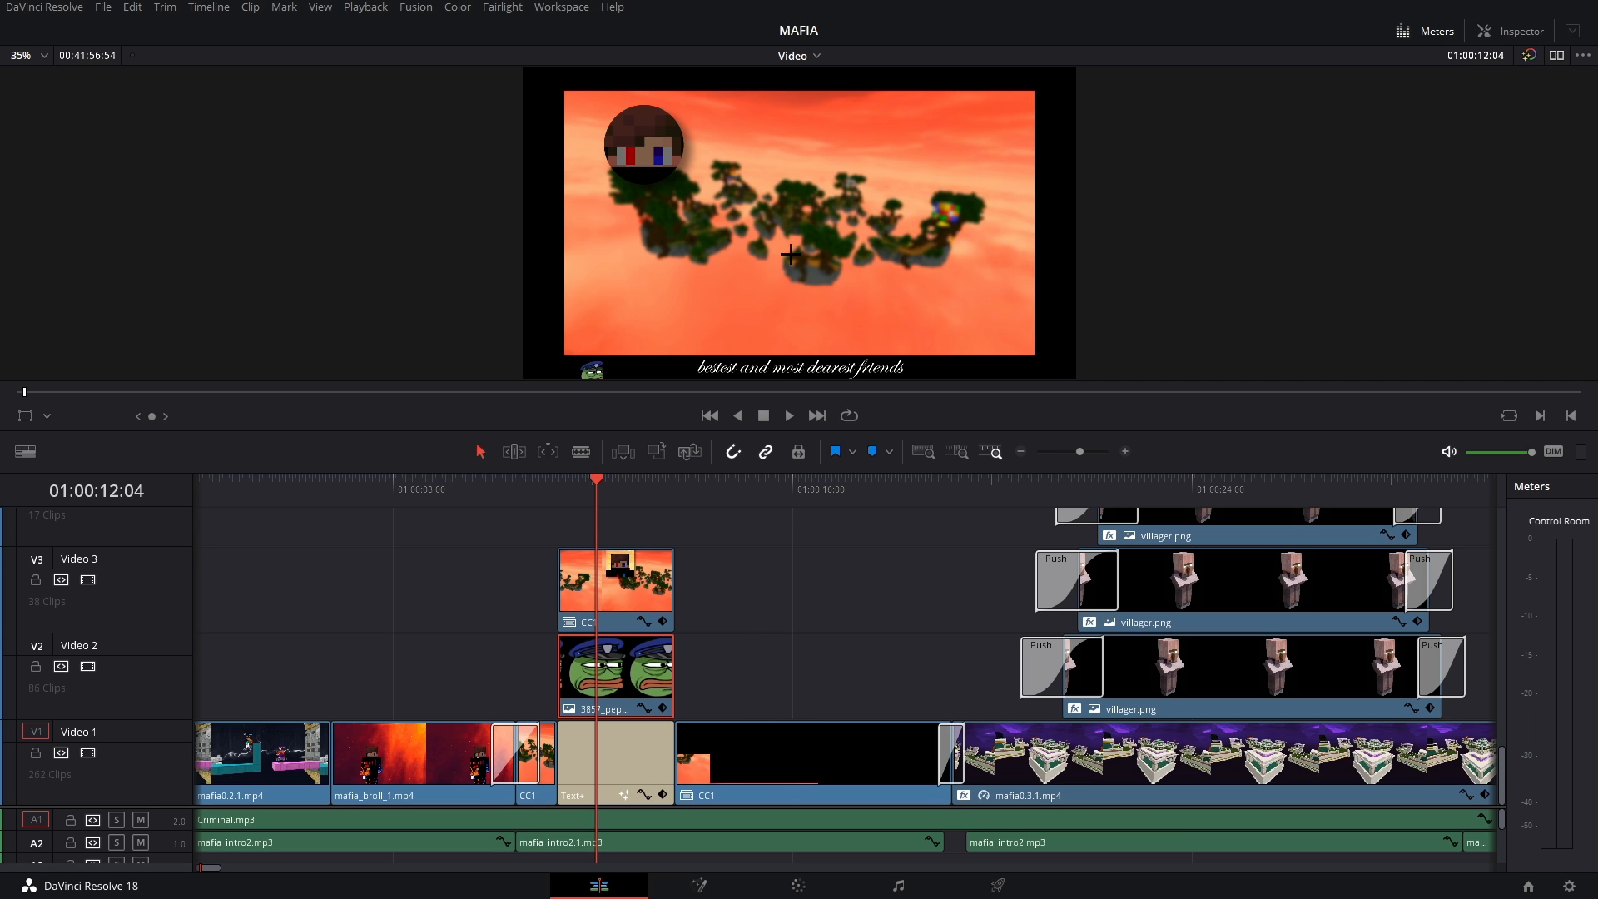
# - Look over the stacked image and text clips of the villager section and view the frame at 01:00:23:39
pyautogui.hscroll(10, 799, 600)
pyautogui.keyDown('shift'); pyautogui.scroll(-5, 1066, 647); pyautogui.keyUp('shift')
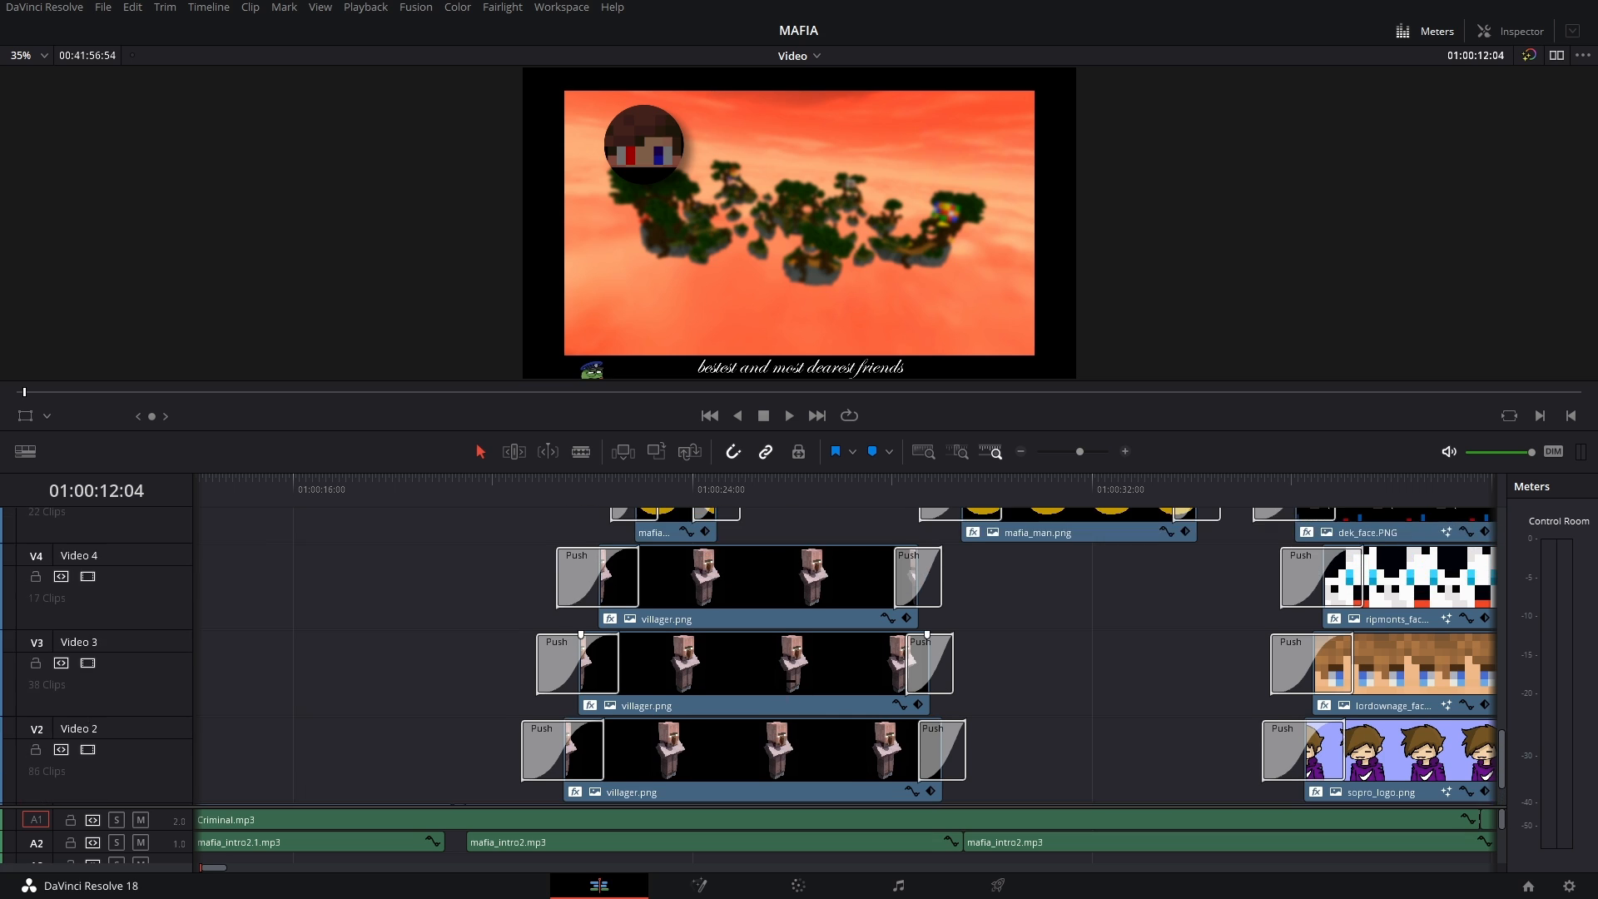
pyautogui.keyDown('shift'); pyautogui.scroll(-2, 1066, 646); pyautogui.keyUp('shift')
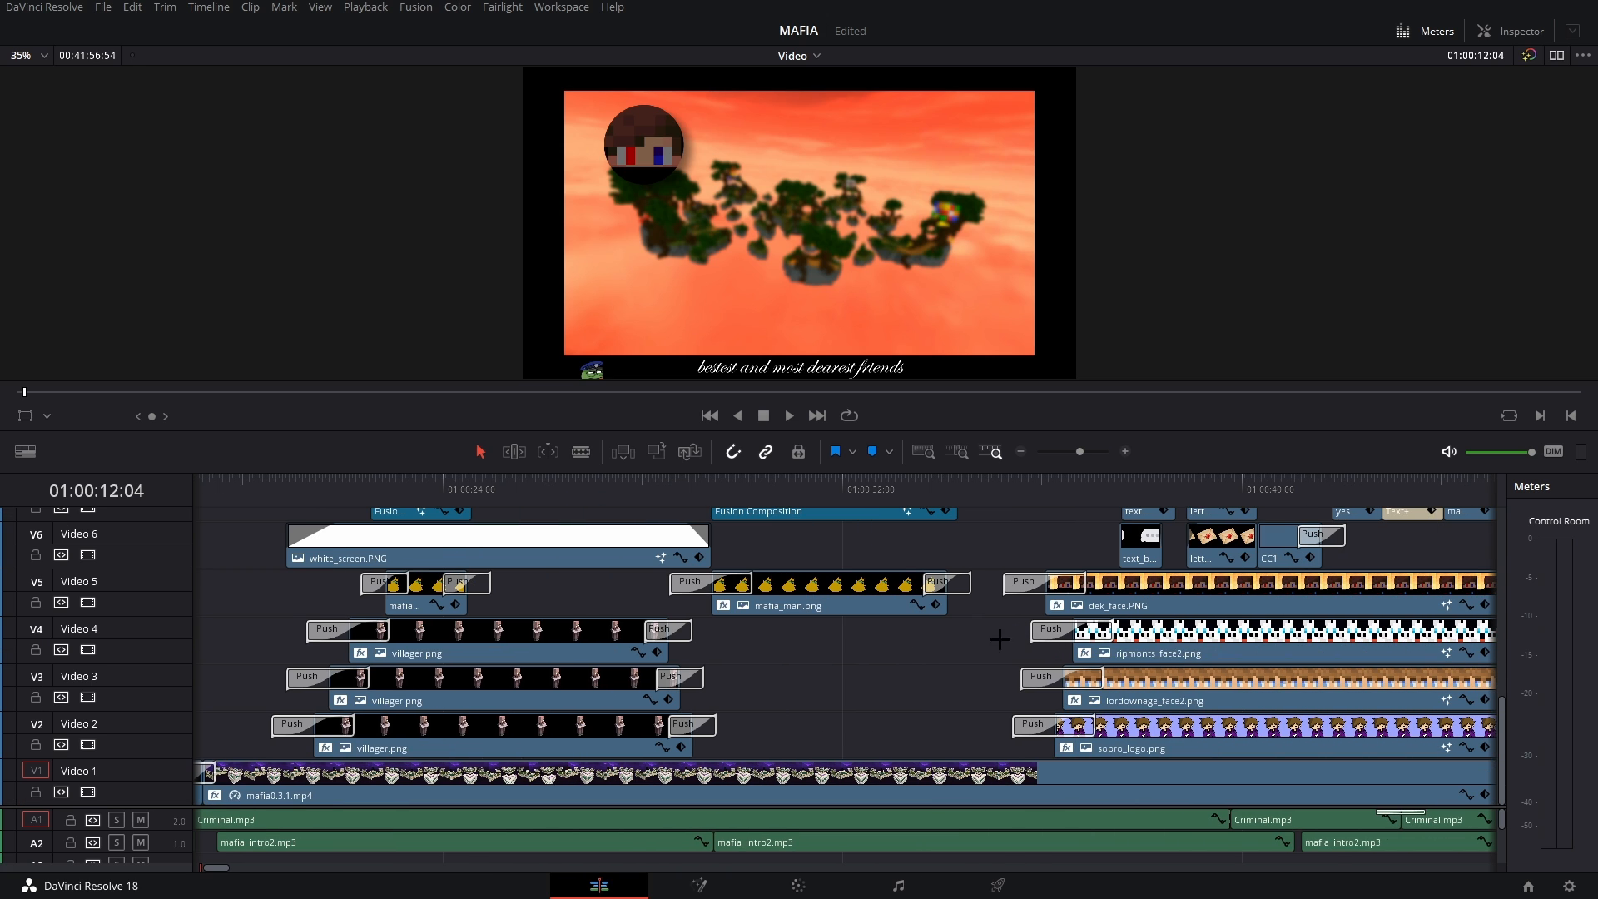
pyautogui.keyDown('shift'); pyautogui.scroll(-3, 916, 660); pyautogui.keyUp('shift')
pyautogui.hscroll(3, 916, 660)
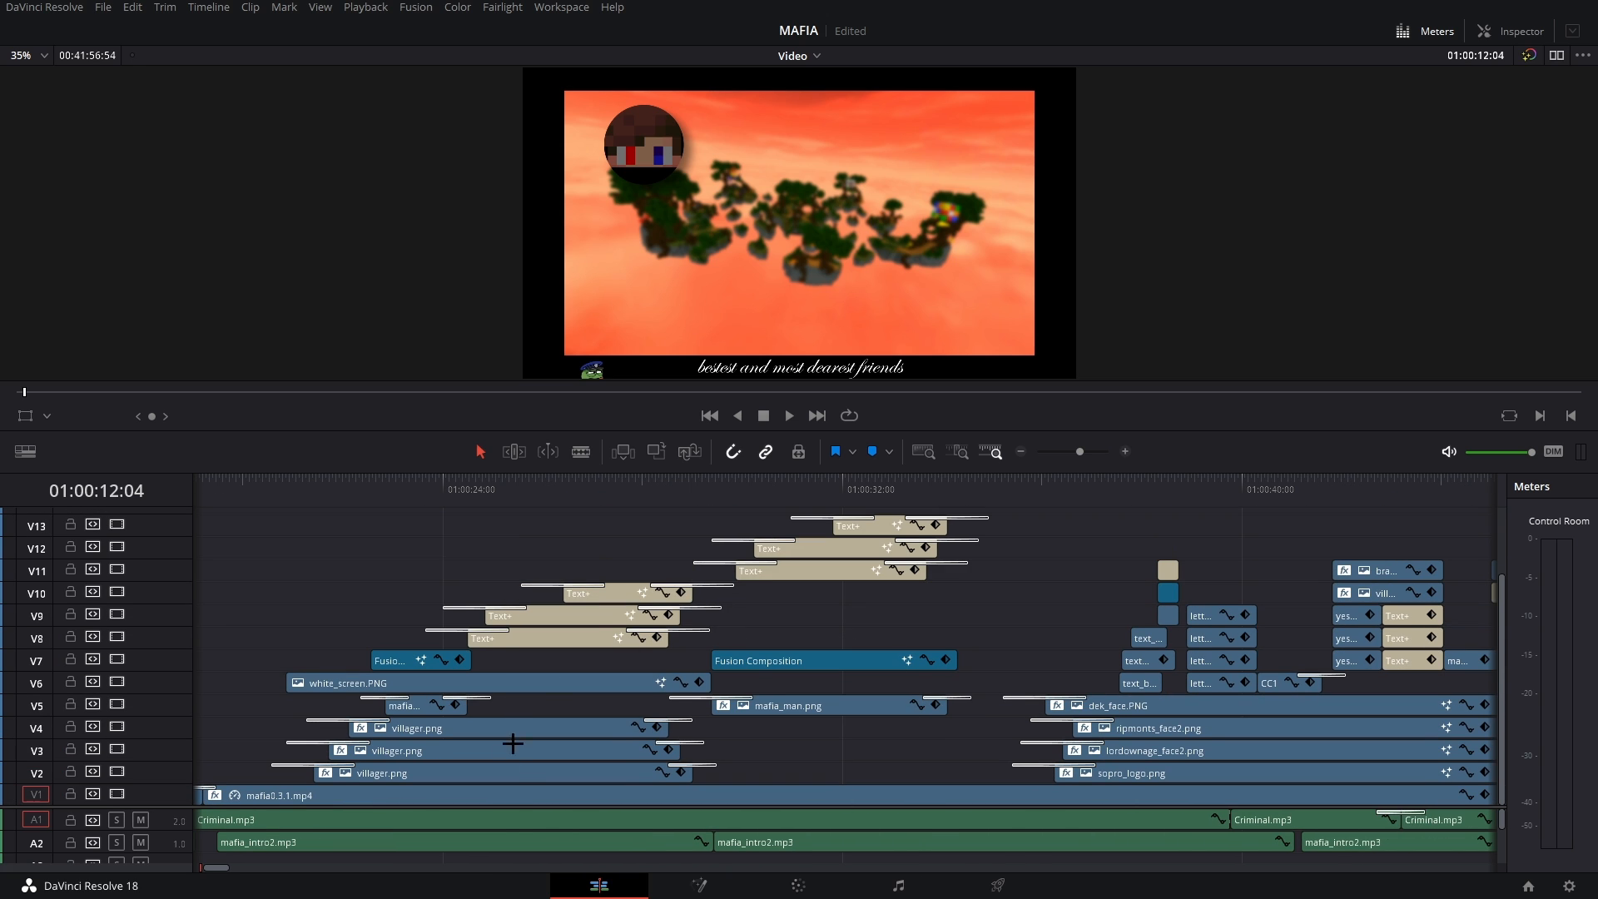
pyautogui.keyDown('shift'); pyautogui.scroll(2, 858, 736); pyautogui.keyUp('shift')
pyautogui.keyDown('shift'); pyautogui.scroll(3, 858, 733); pyautogui.keyUp('shift')
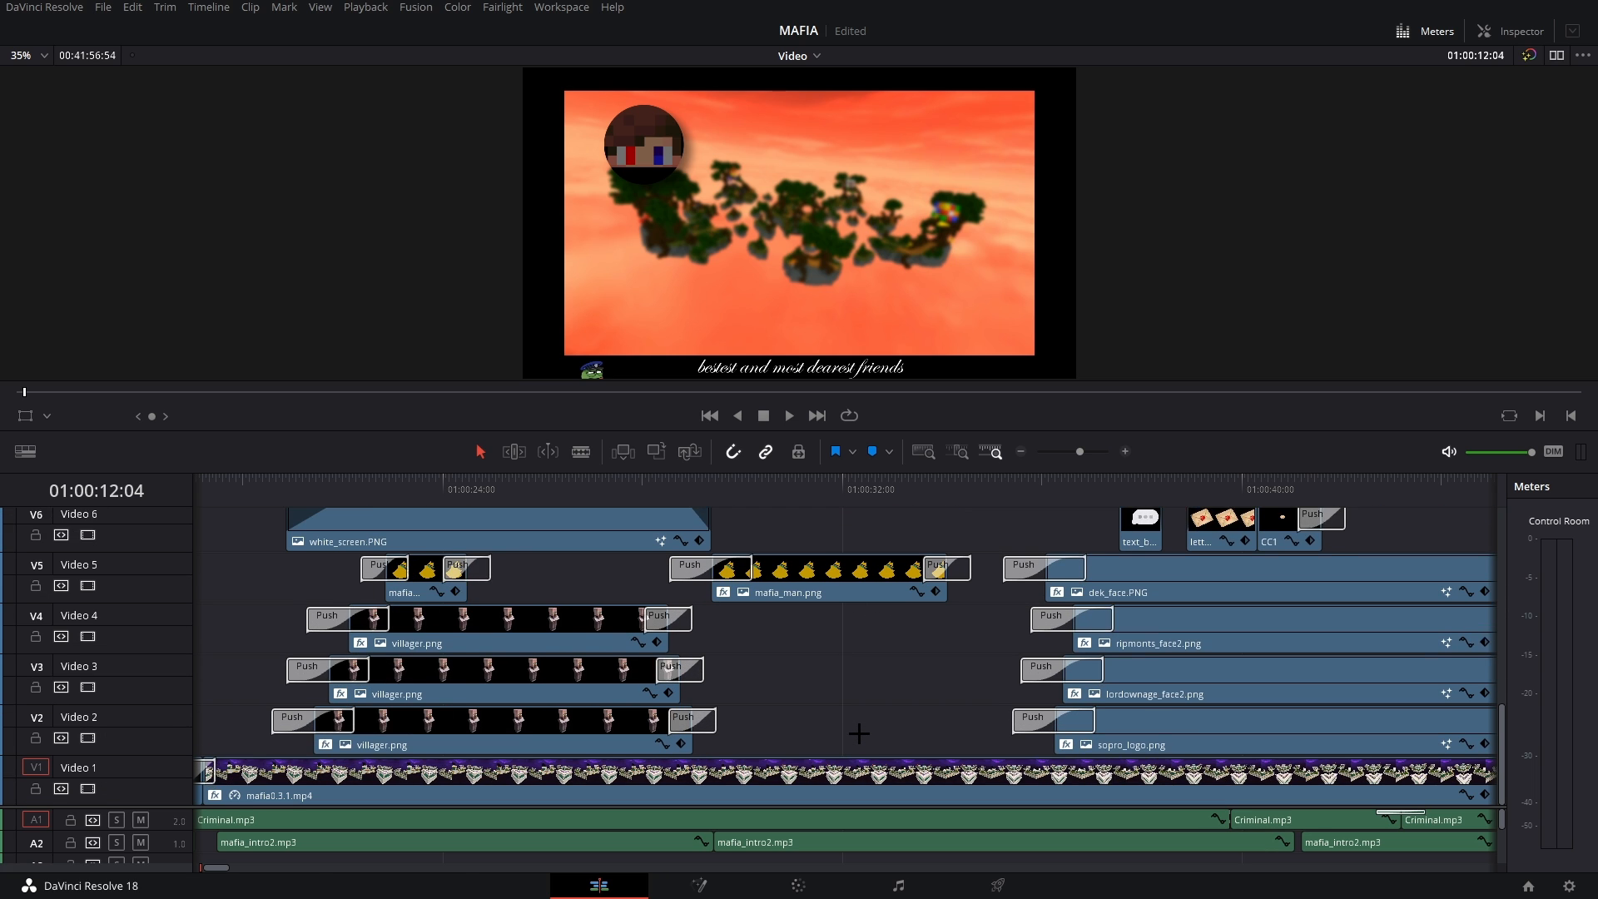
pyautogui.hscroll(-5, 870, 703)
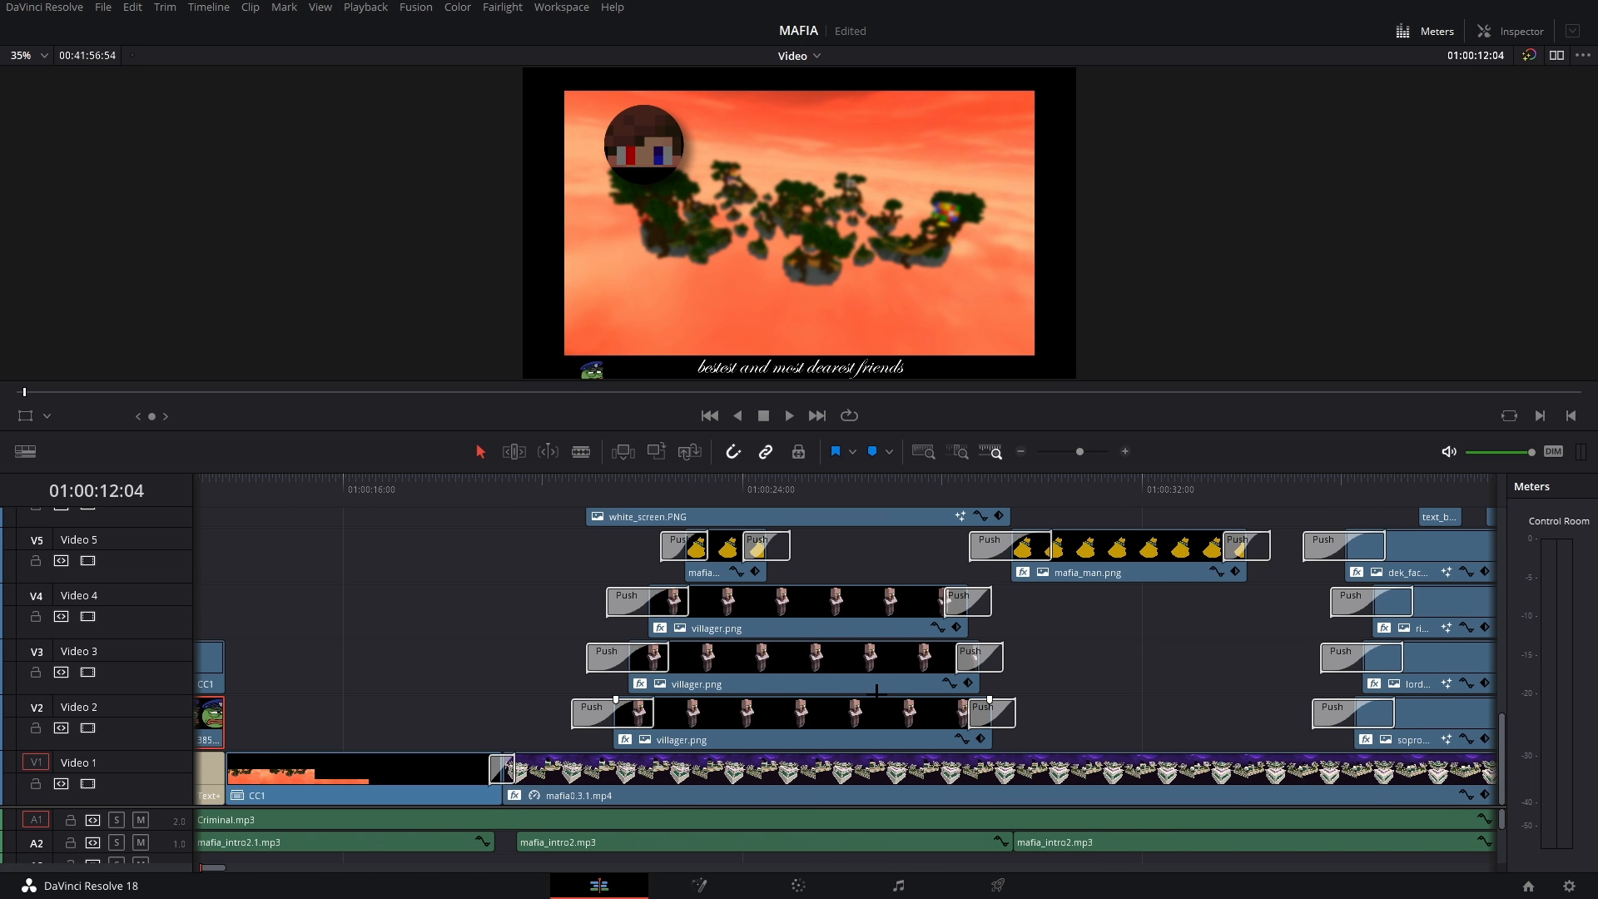
pyautogui.click(726, 483)
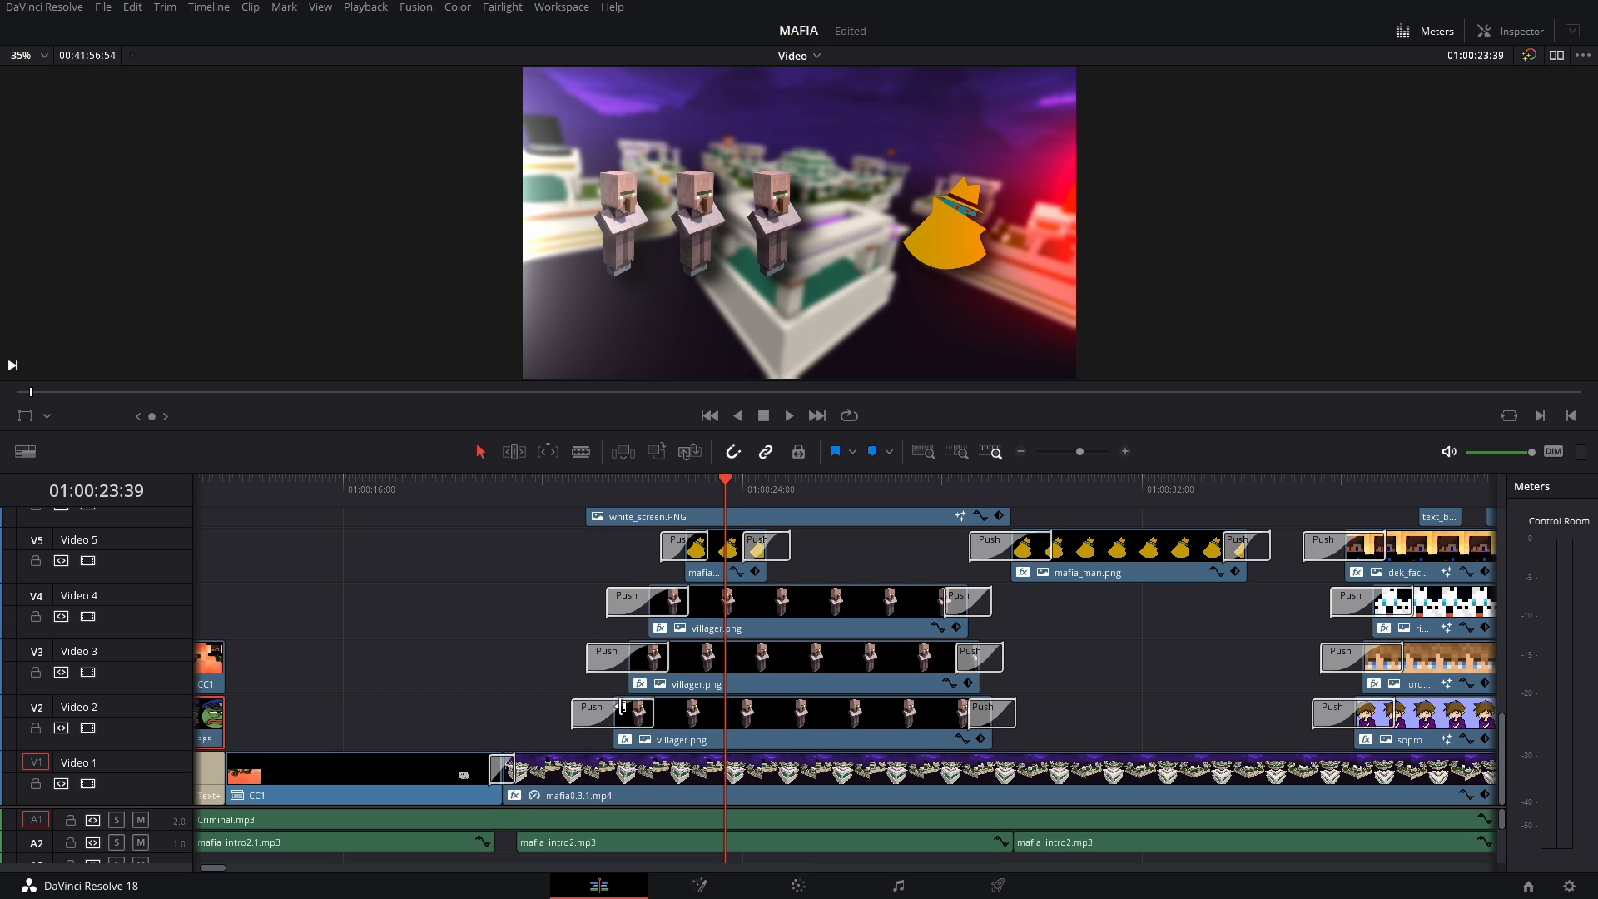
# - Examine the Fusion node setup of the white_screen.PNG clip on Video 6 at 01:00:21:43 and return to the timeline
pyautogui.scroll(3, 632, 706)
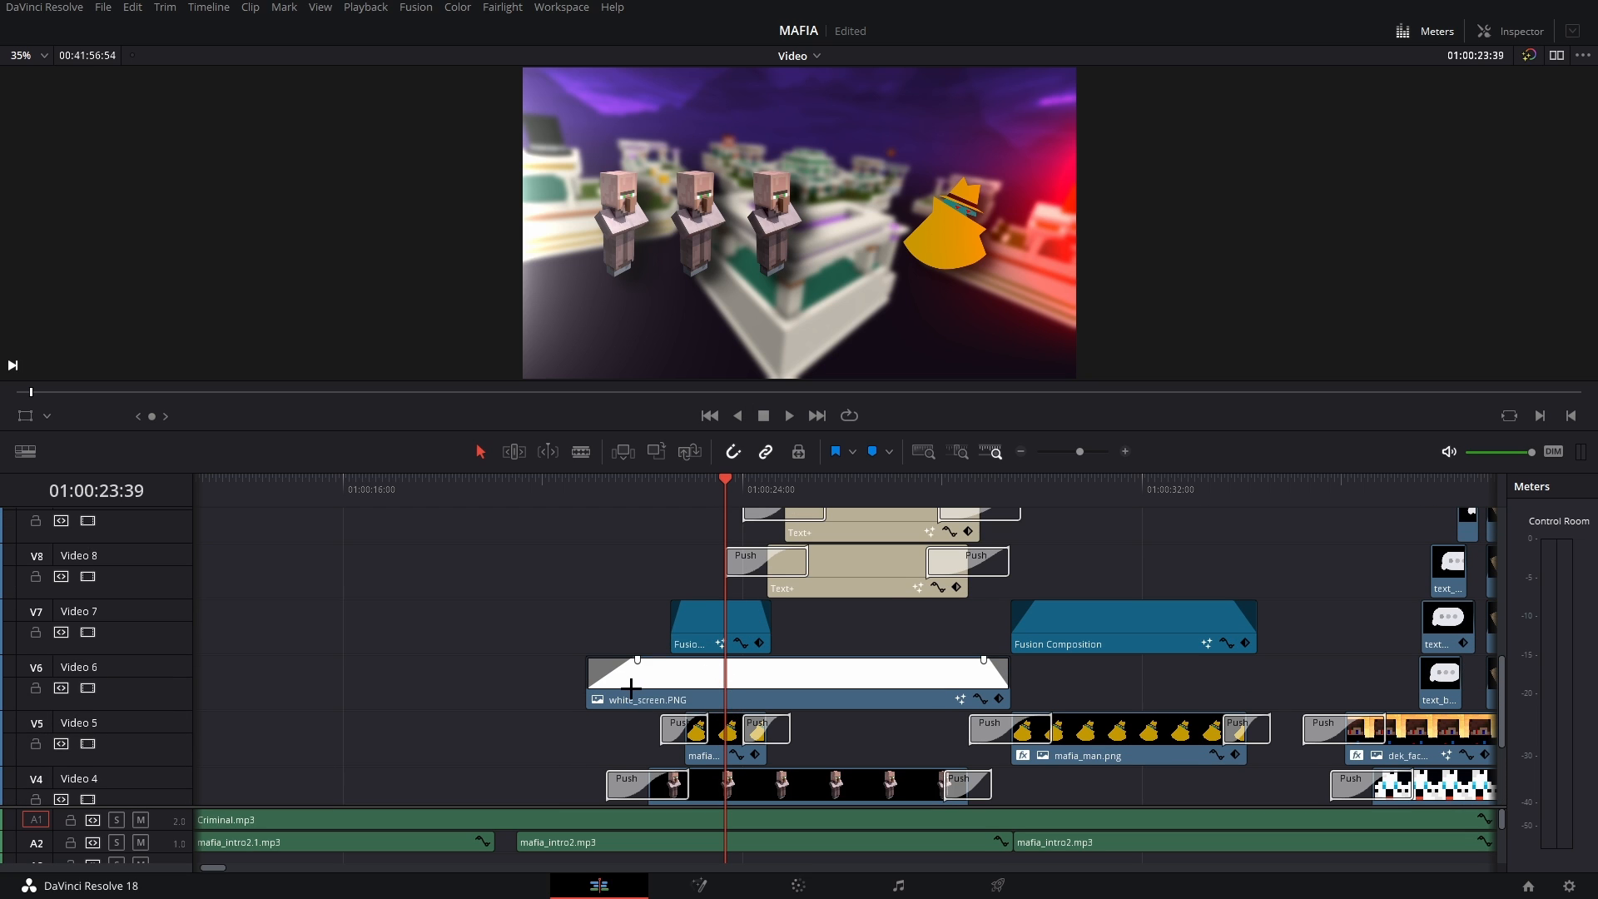
pyautogui.click(627, 493)
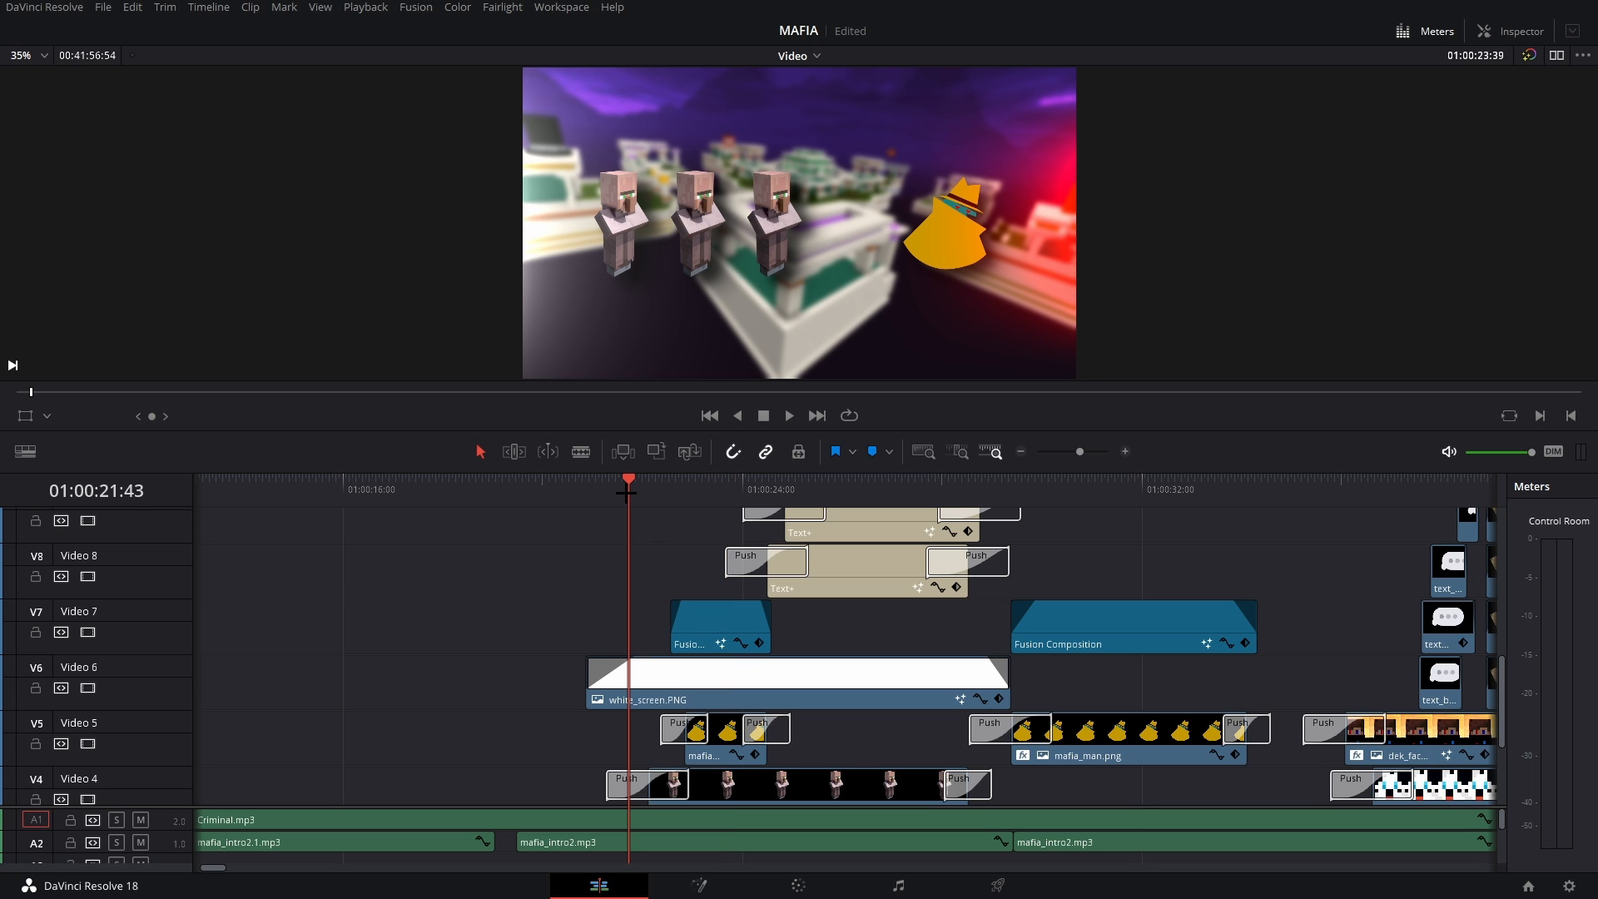
pyautogui.click(671, 687)
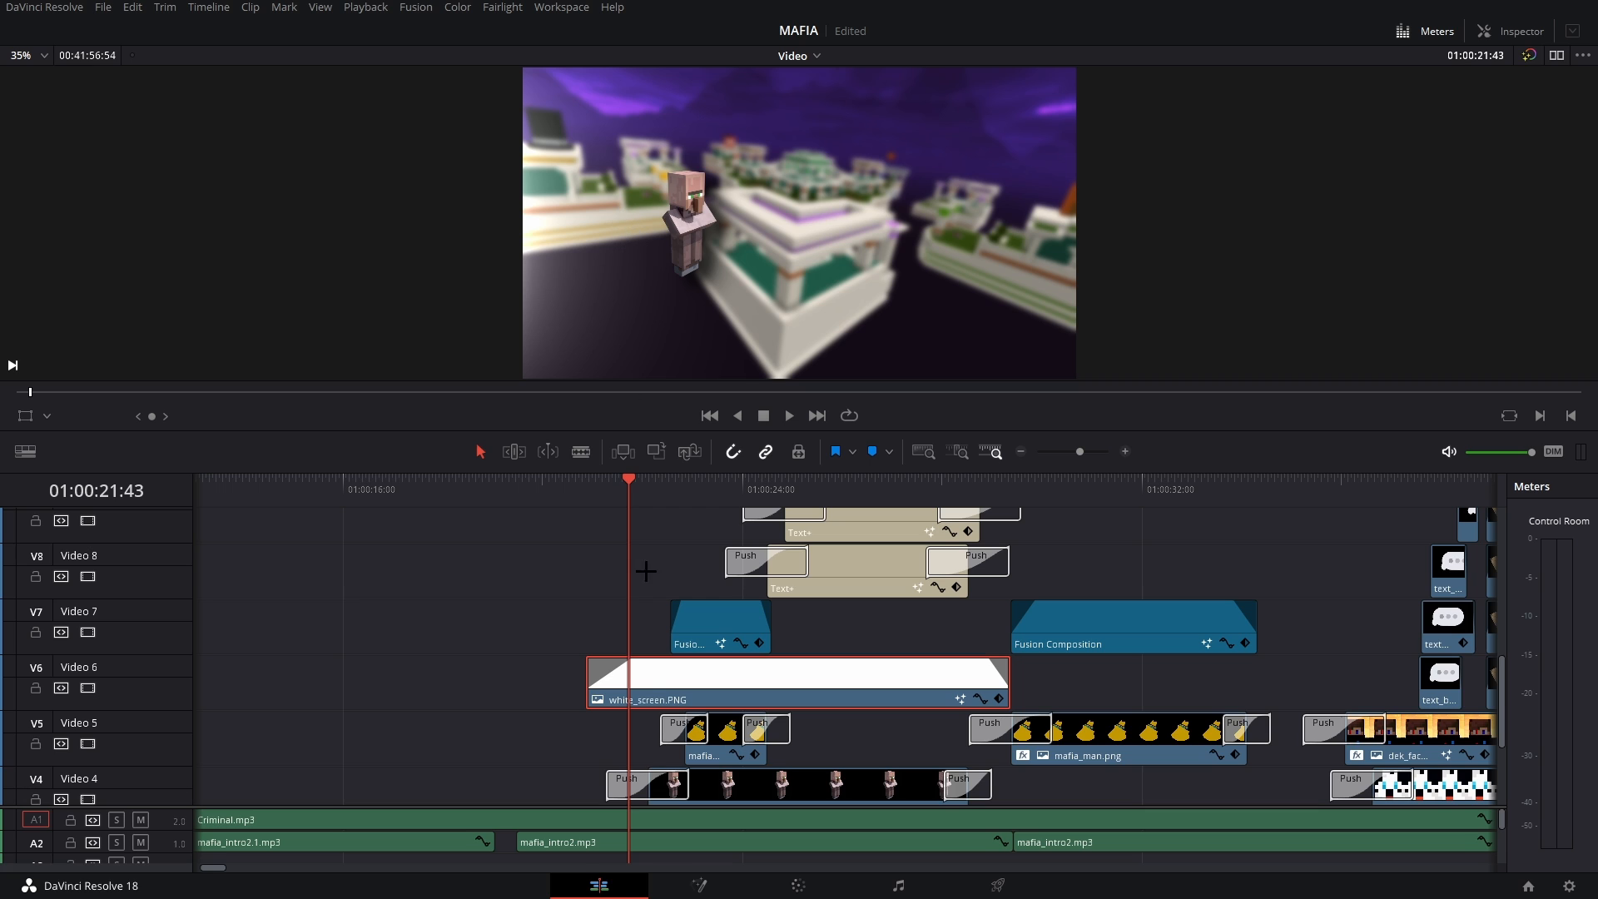
pyautogui.click(700, 885)
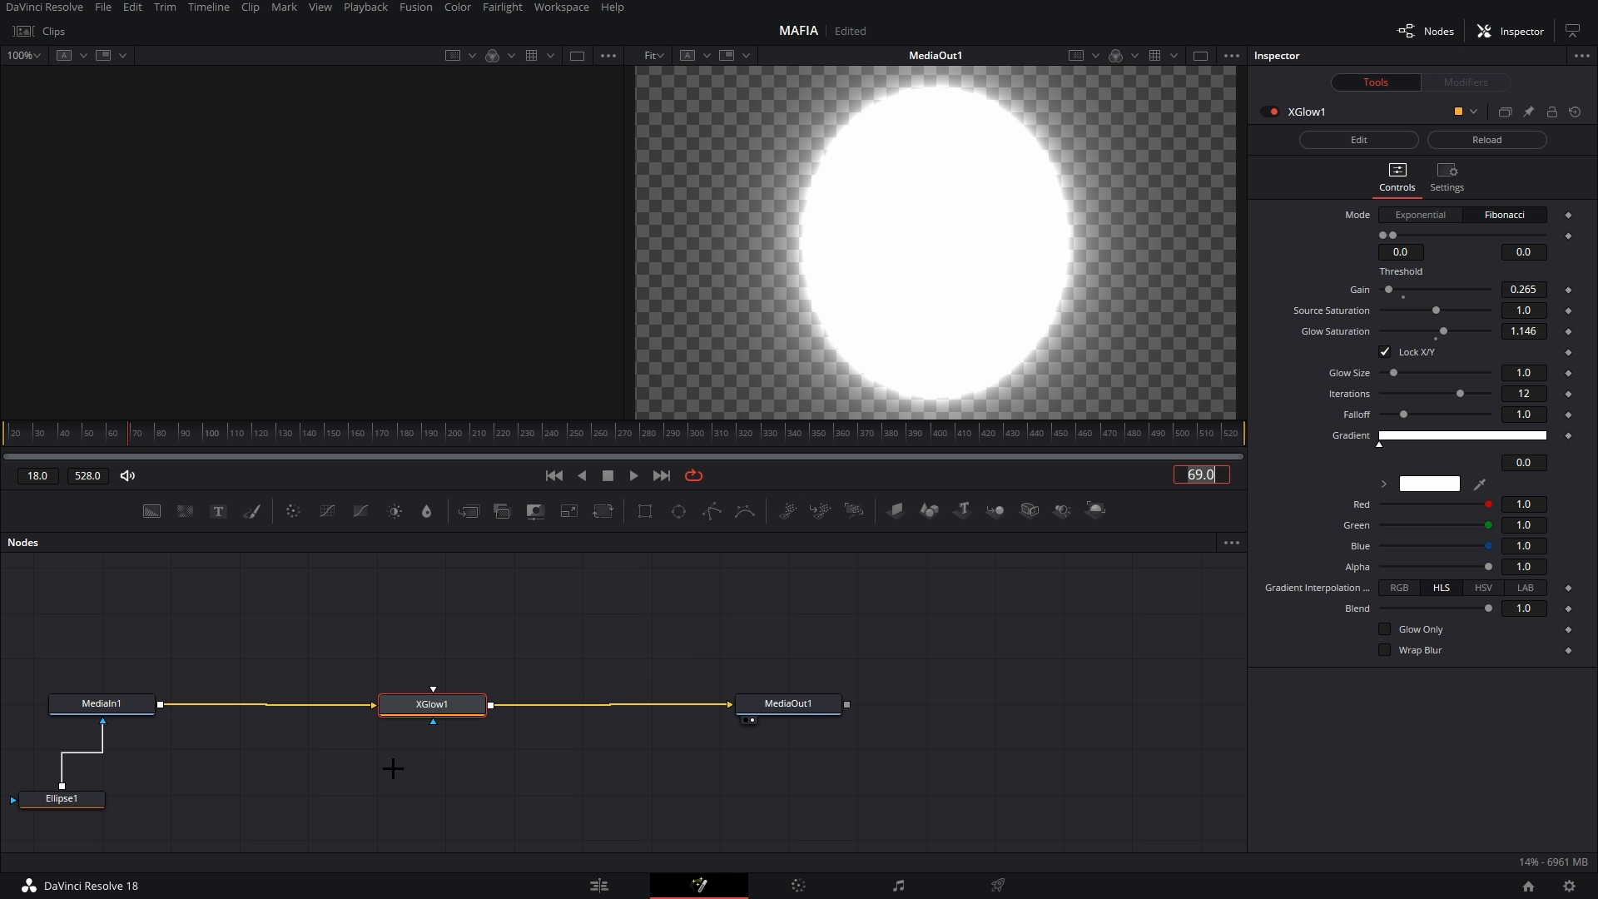
pyautogui.moveTo(236, 760); pyautogui.dragTo(477, 741)
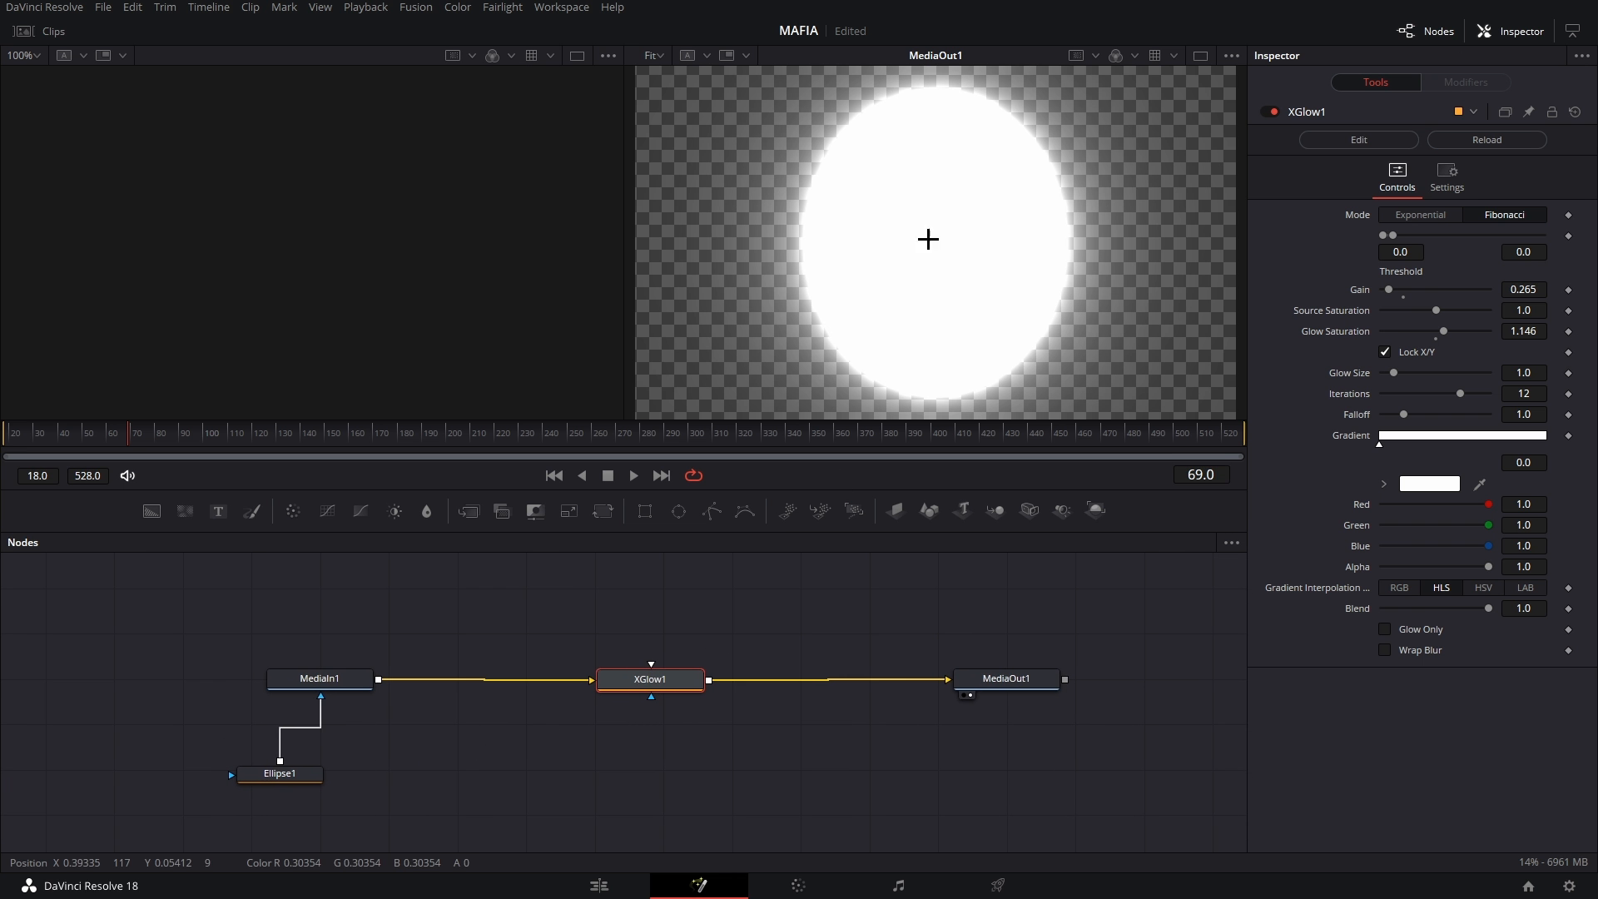
pyautogui.click(599, 886)
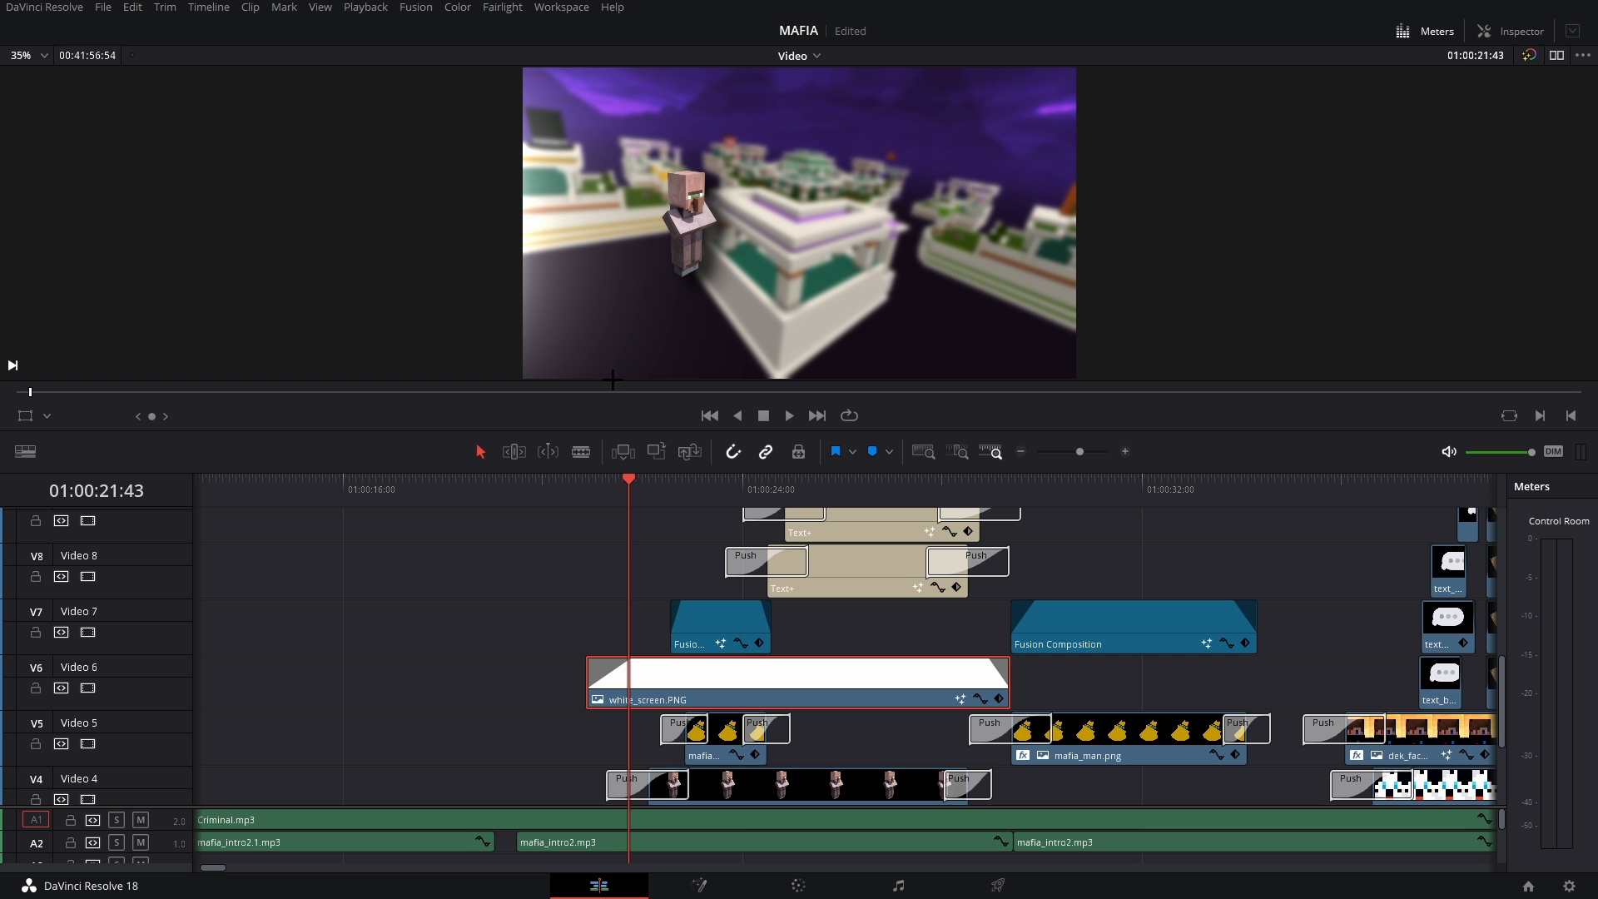
# - Delete the XGlow1 node from the Fusion setup of white_screen.PNG, undo the deletion and return to the timeline
pyautogui.click(699, 886)
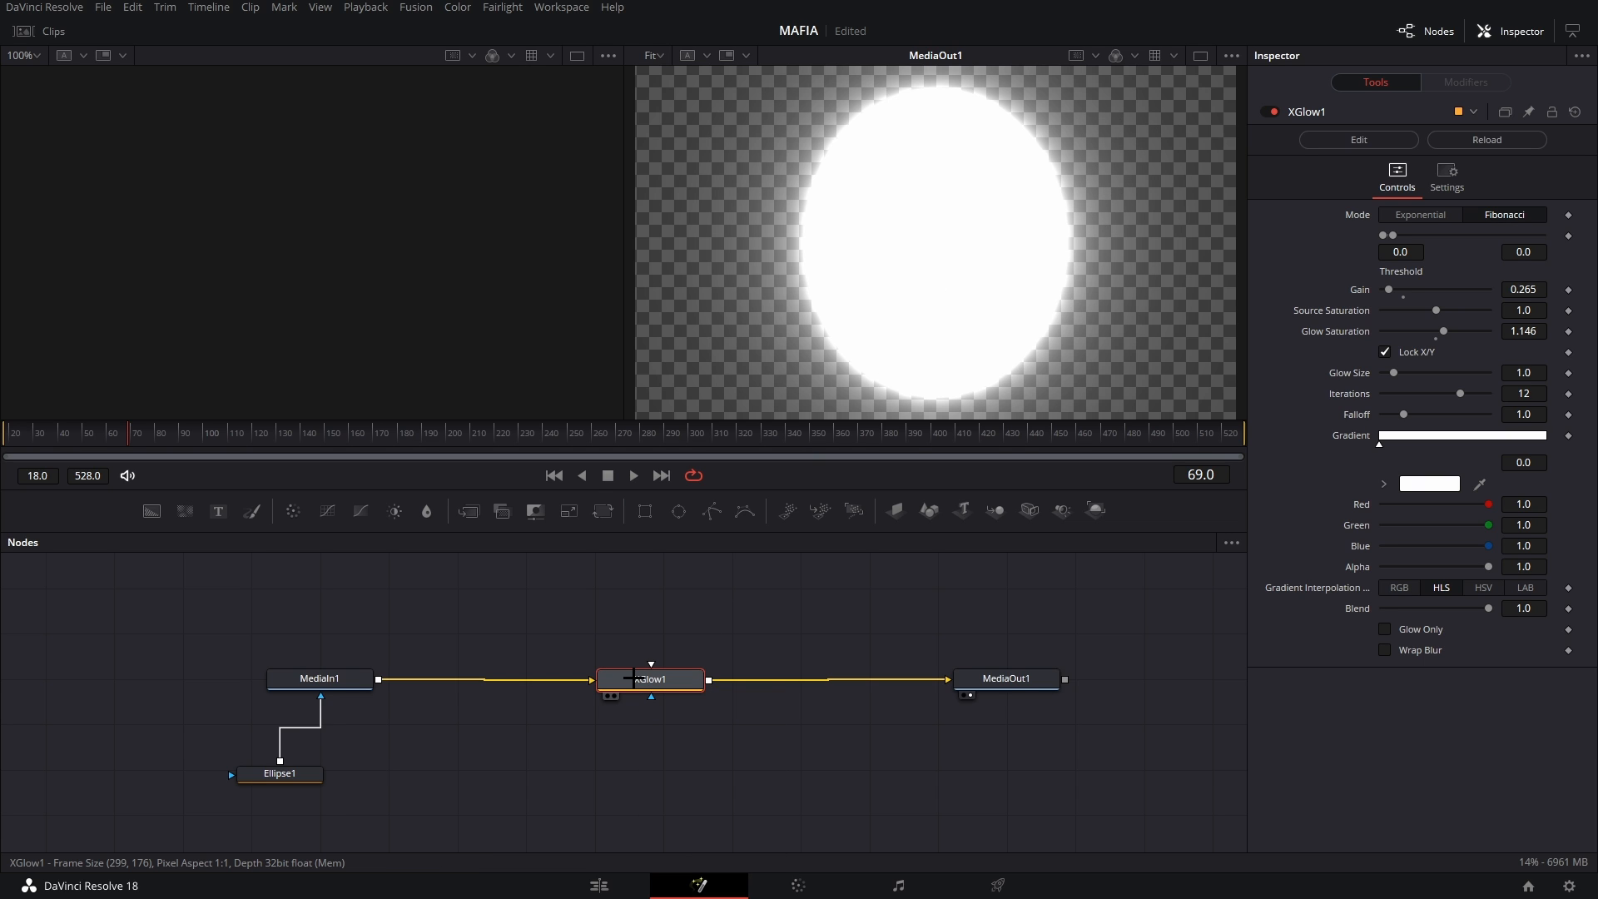
pyautogui.press('Delete')
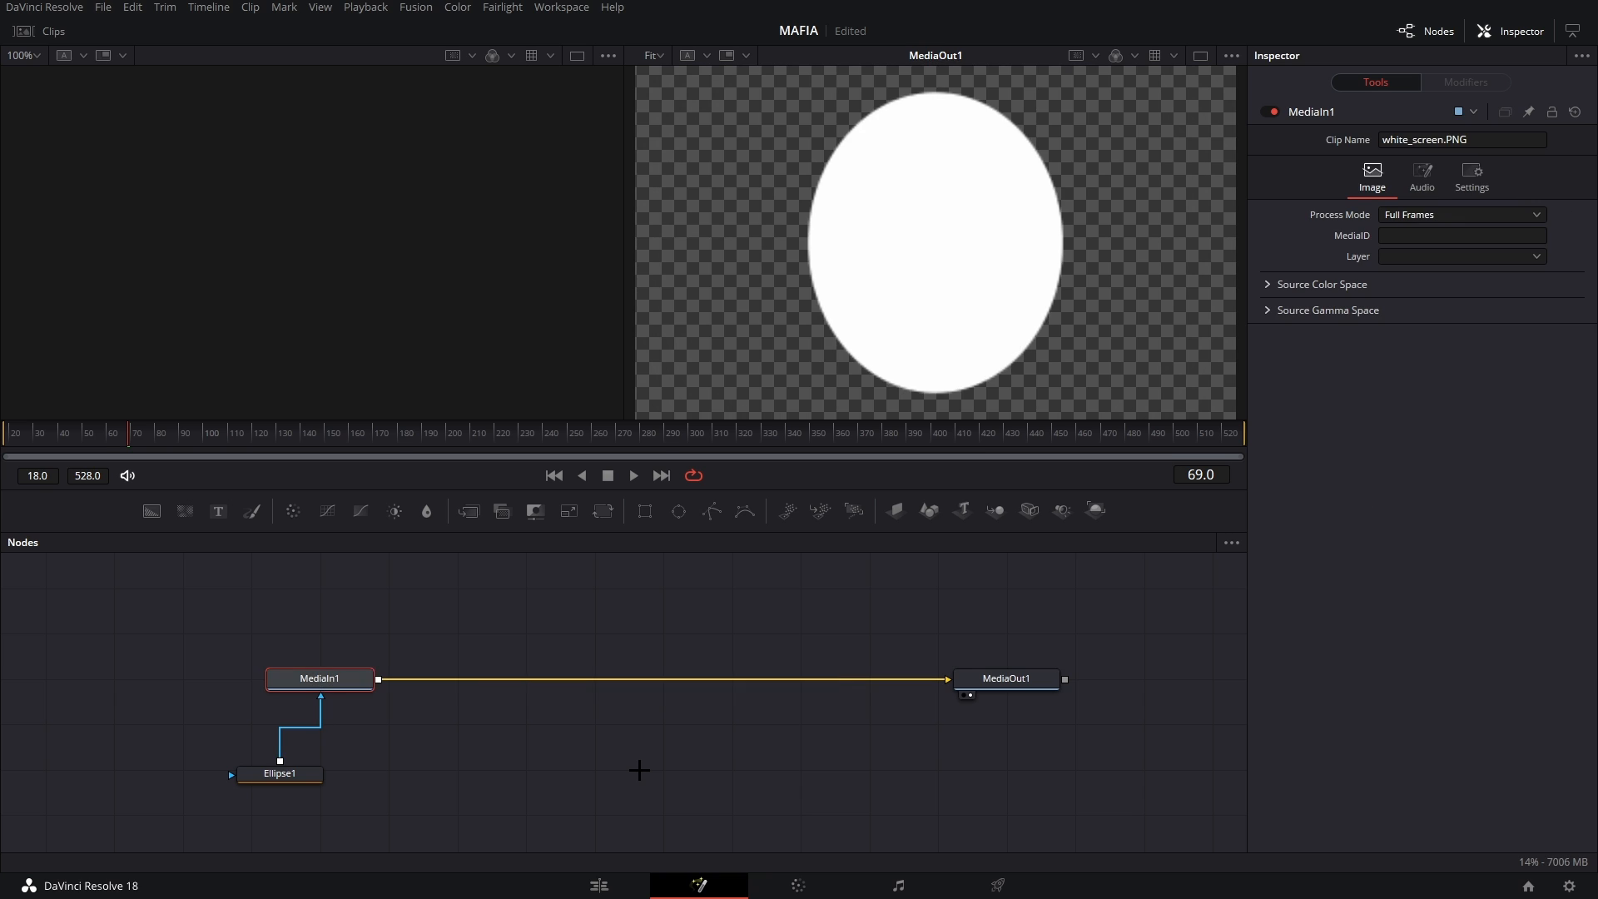
pyautogui.hotkey('ctrl', 'z')
pyautogui.hotkey('shift', '4')
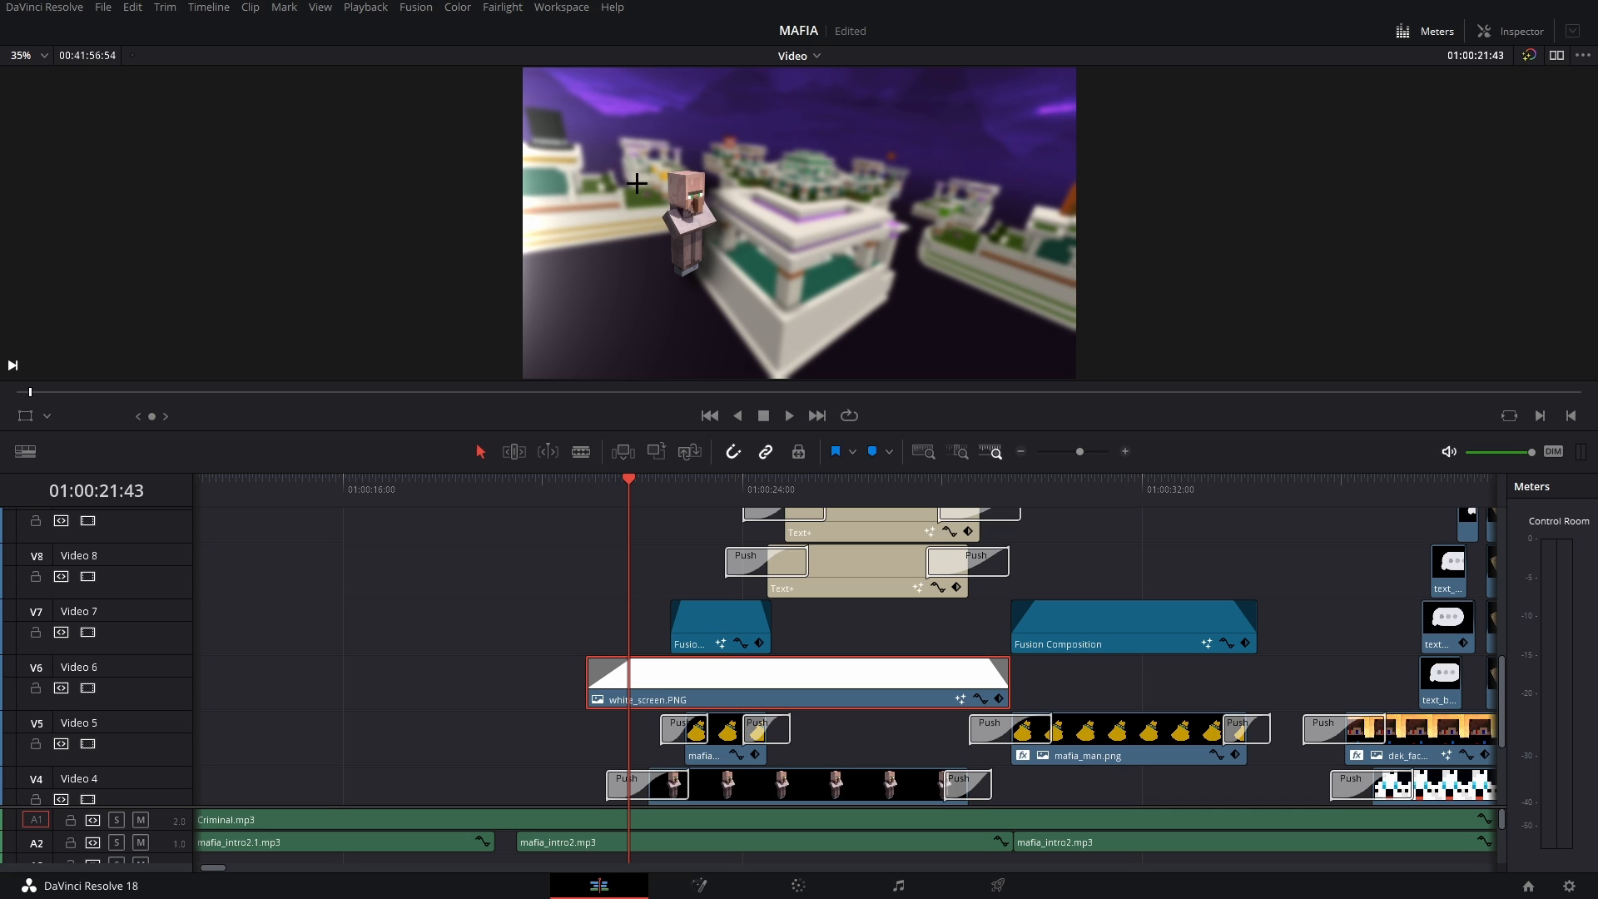
# - Delete the XGlow1 node in the Video 7 Fusion composition at 01:00:23:39, undo it, save the project and return to the timeline
pyautogui.click(722, 483)
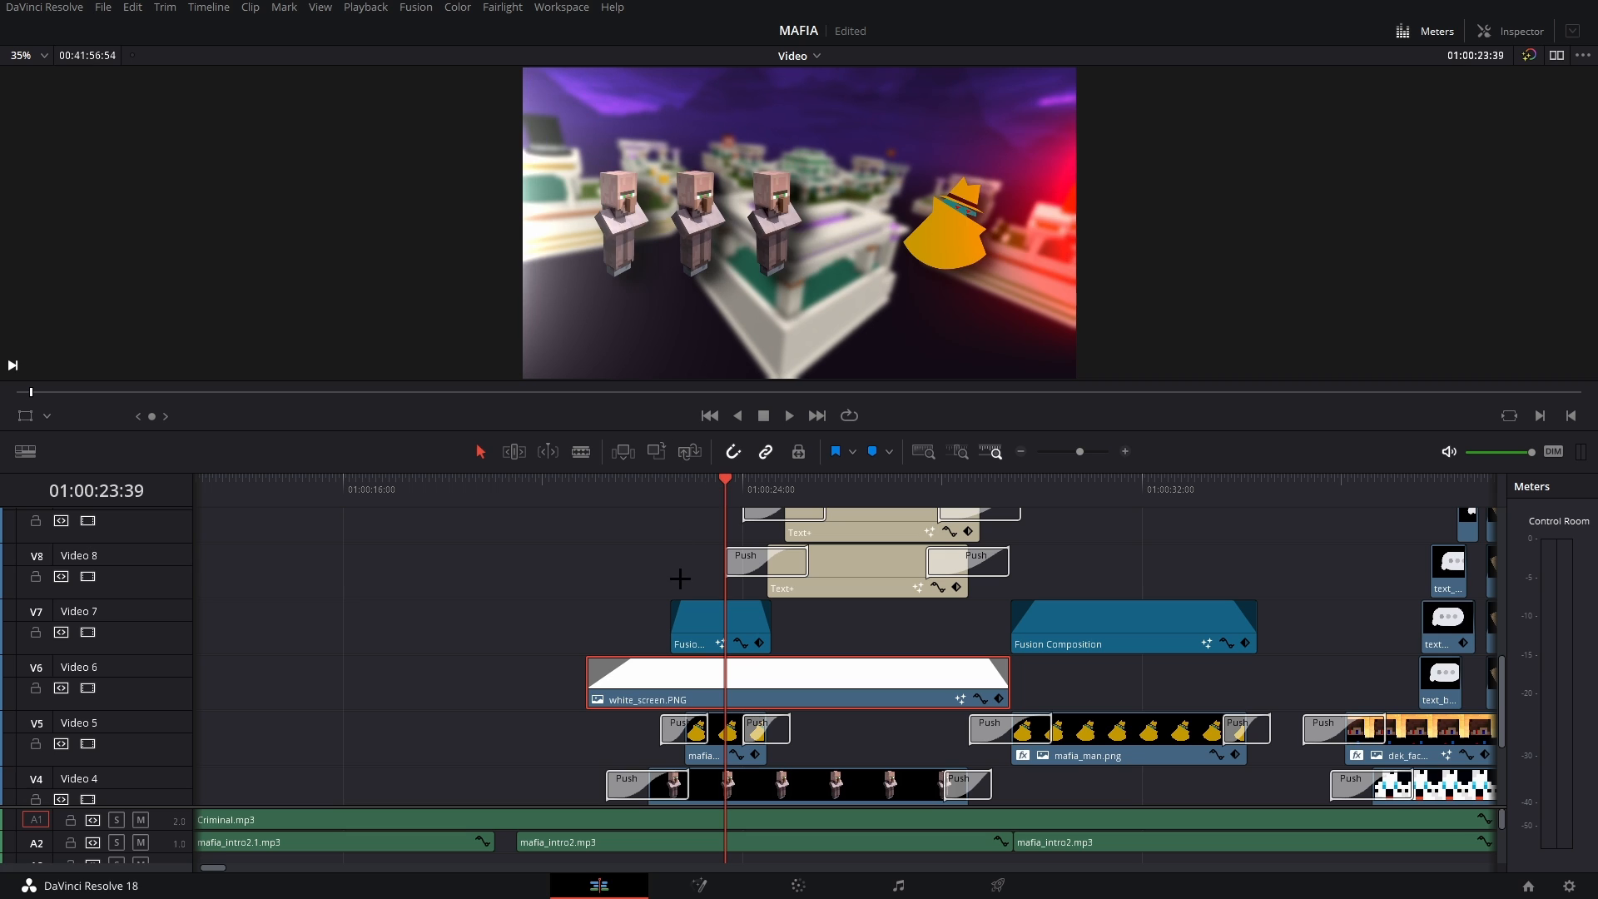
pyautogui.click(707, 618)
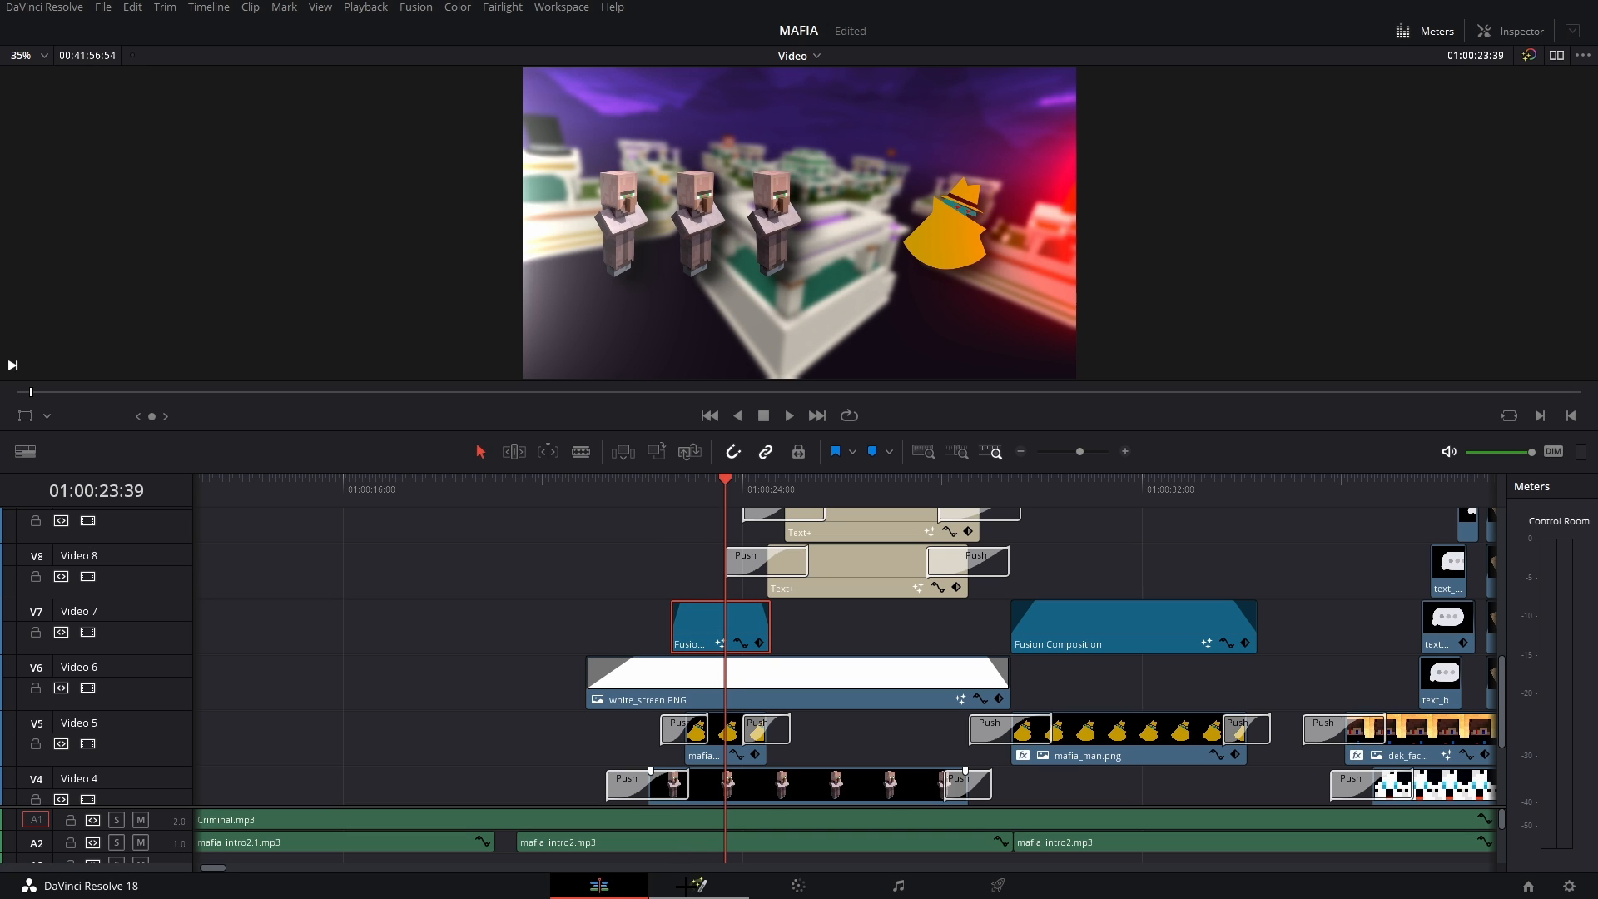
pyautogui.click(687, 884)
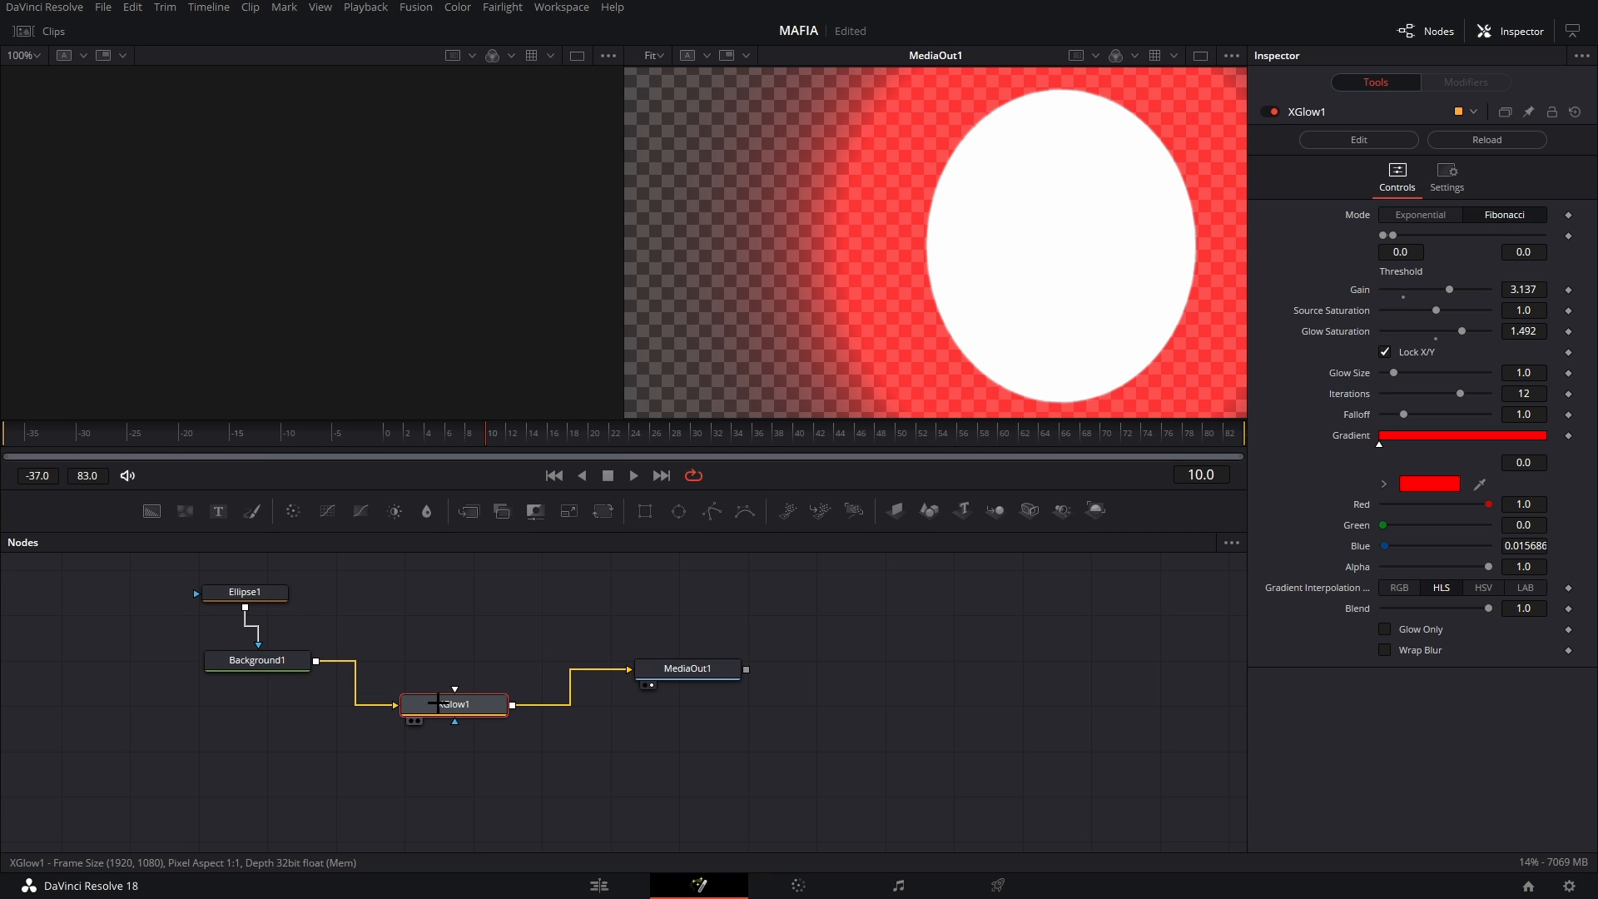
pyautogui.press('Delete')
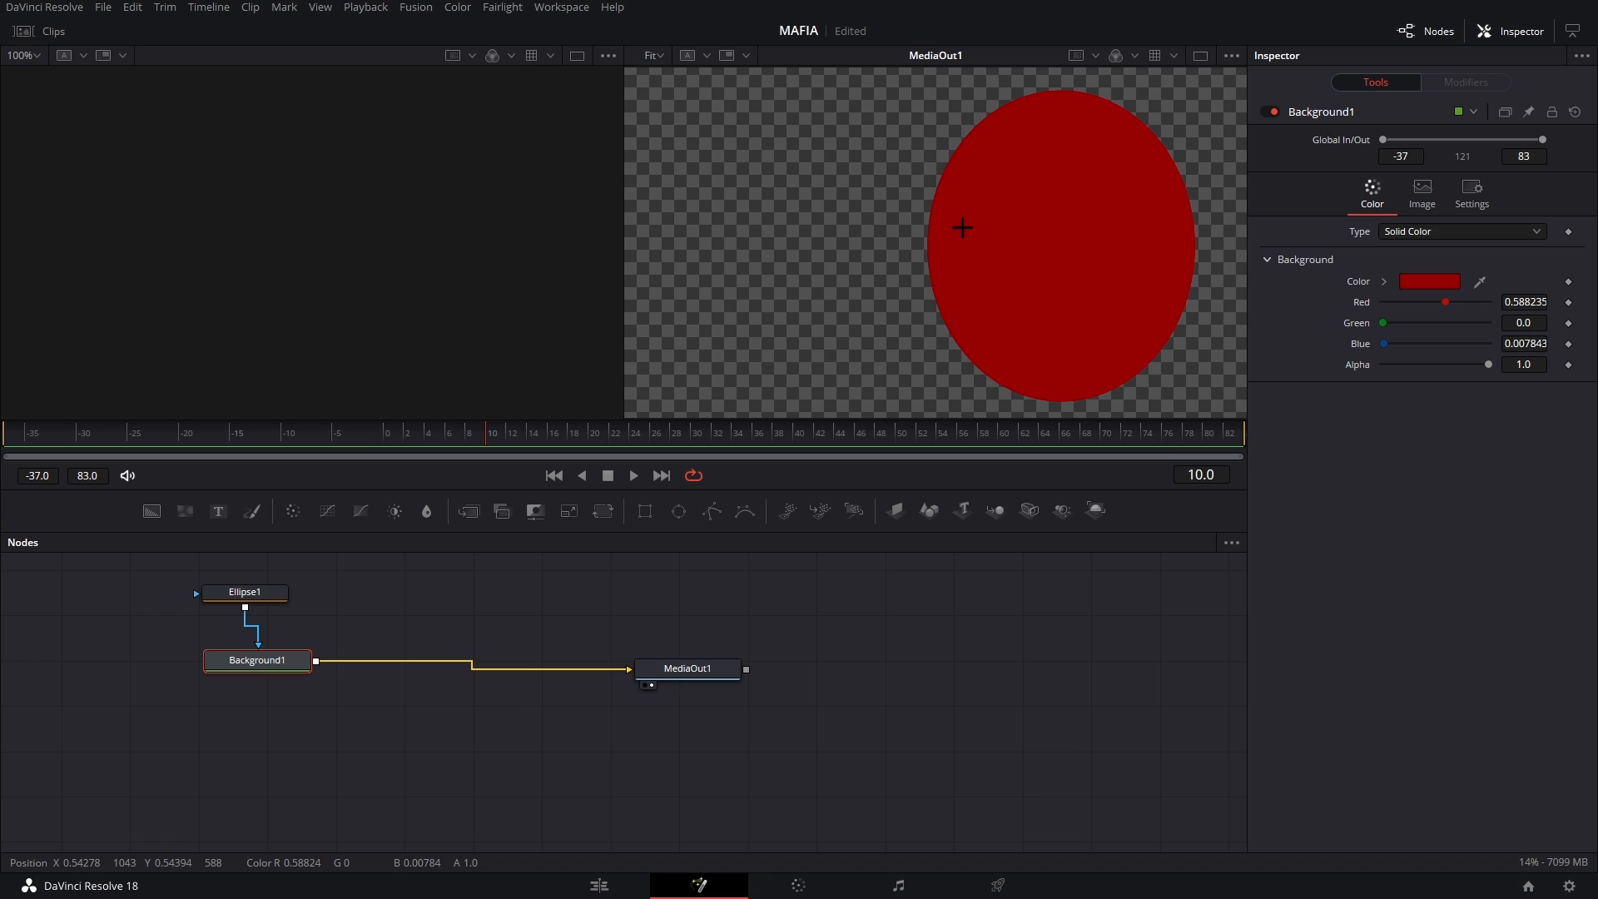
pyautogui.hotkey('ctrl', 'z')
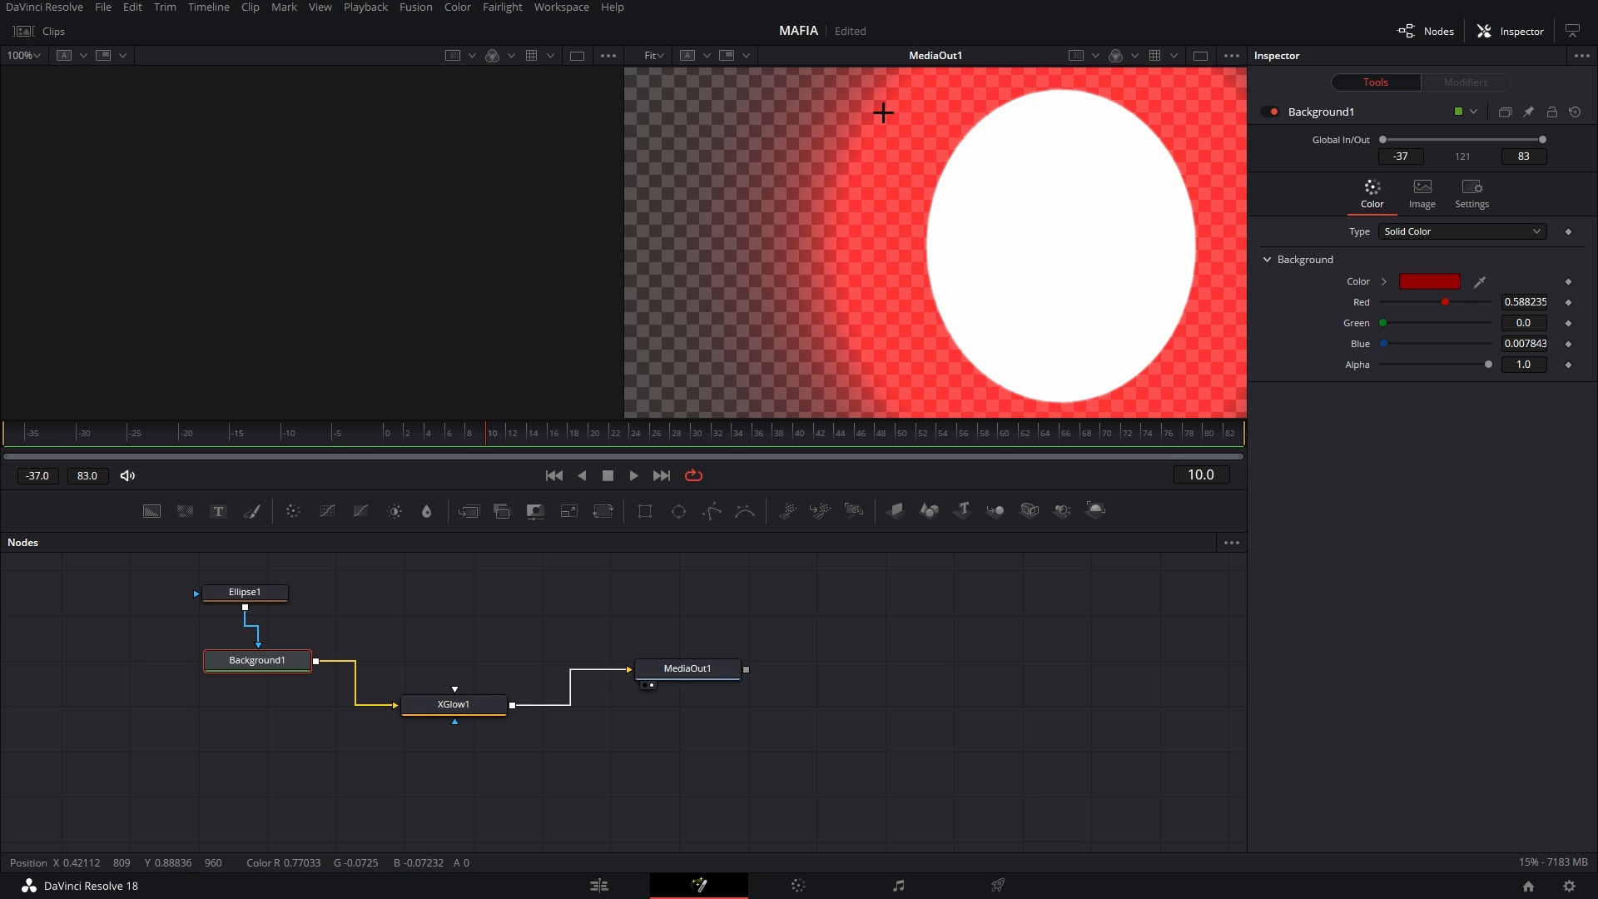
pyautogui.hotkey('ctrl', 's')
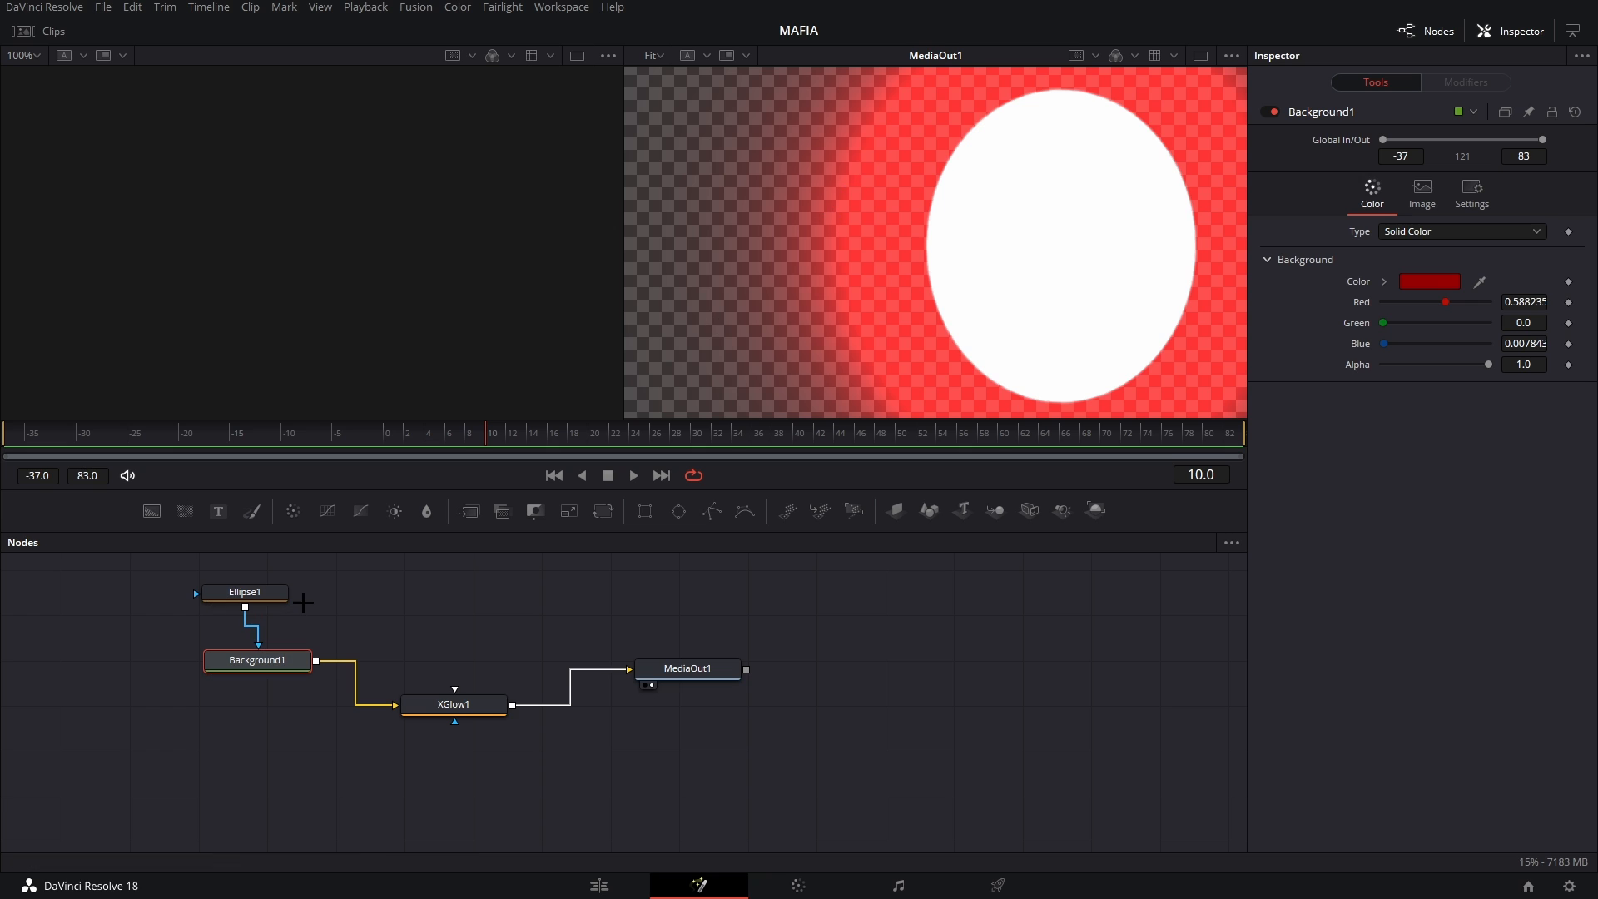
pyautogui.click(599, 885)
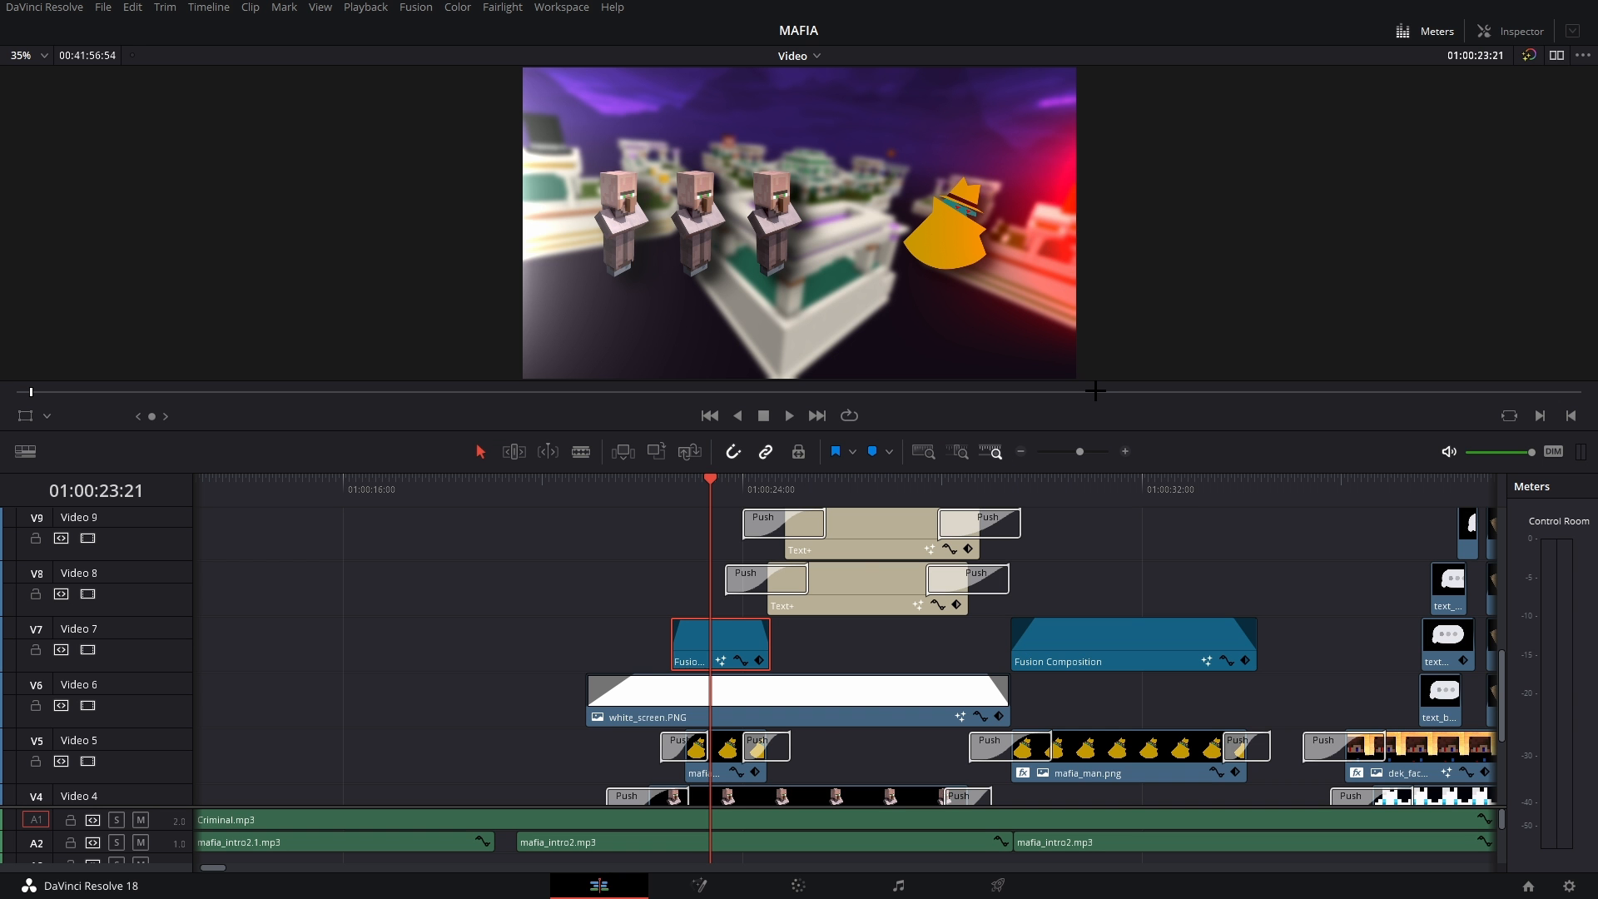
# - View the villager and mafia objectives frames at 01:00:27:41 and 01:00:31:49, and look over their stacked Text+ and image clips
pyautogui.hscroll(5, 748, 666)
pyautogui.scroll(-2, 749, 667)
pyautogui.scroll(2, 748, 667)
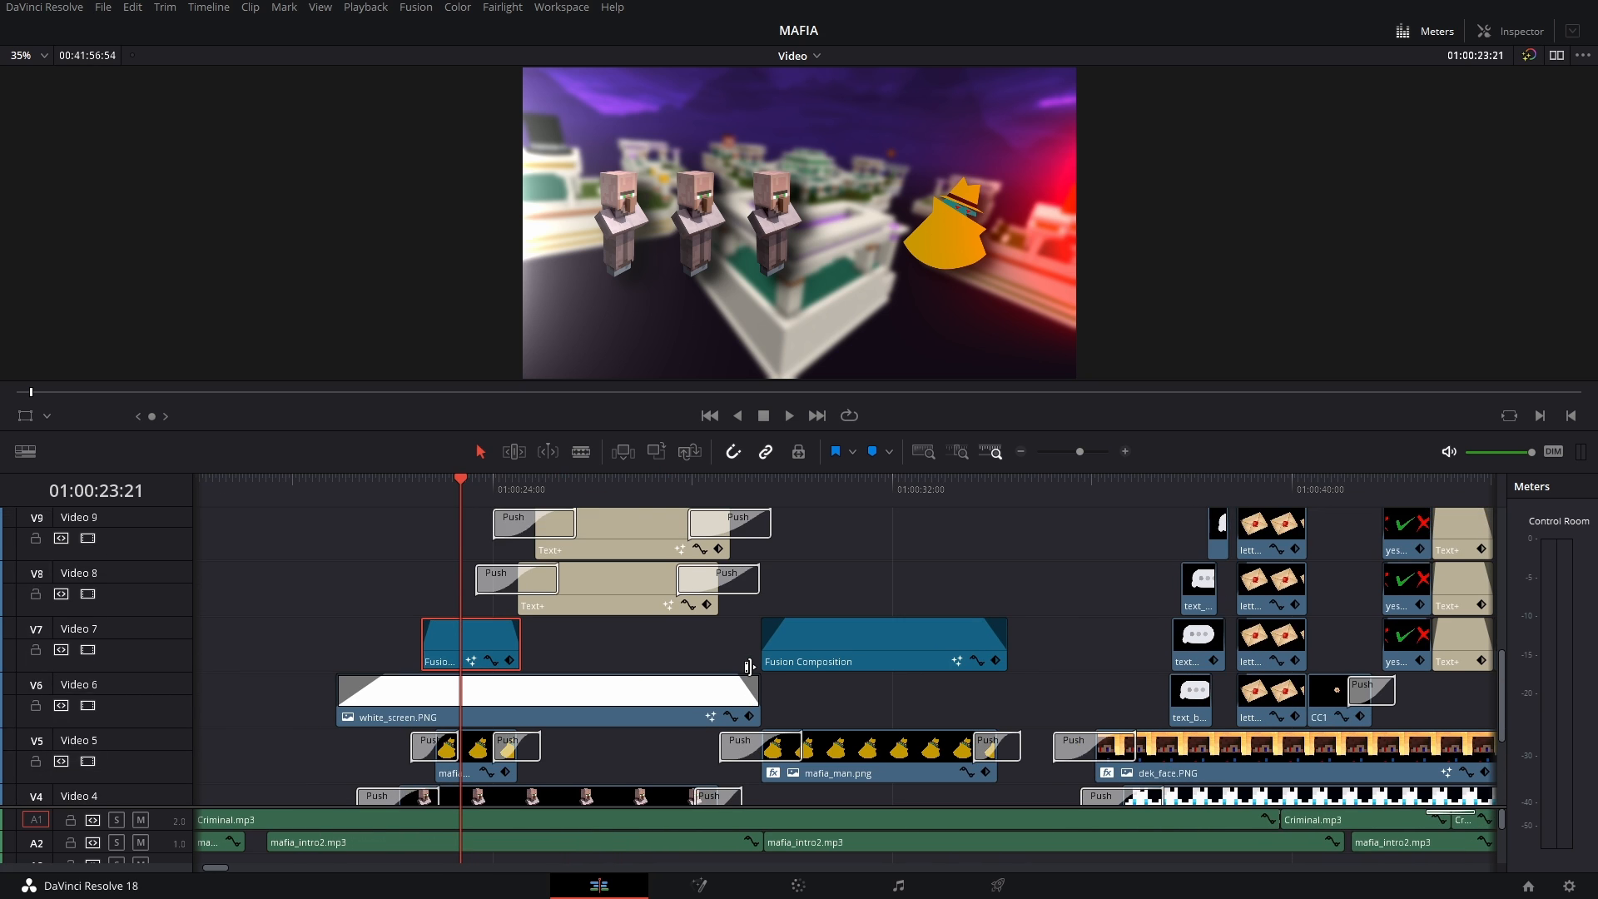
pyautogui.scroll(4, 748, 666)
pyautogui.click(677, 487)
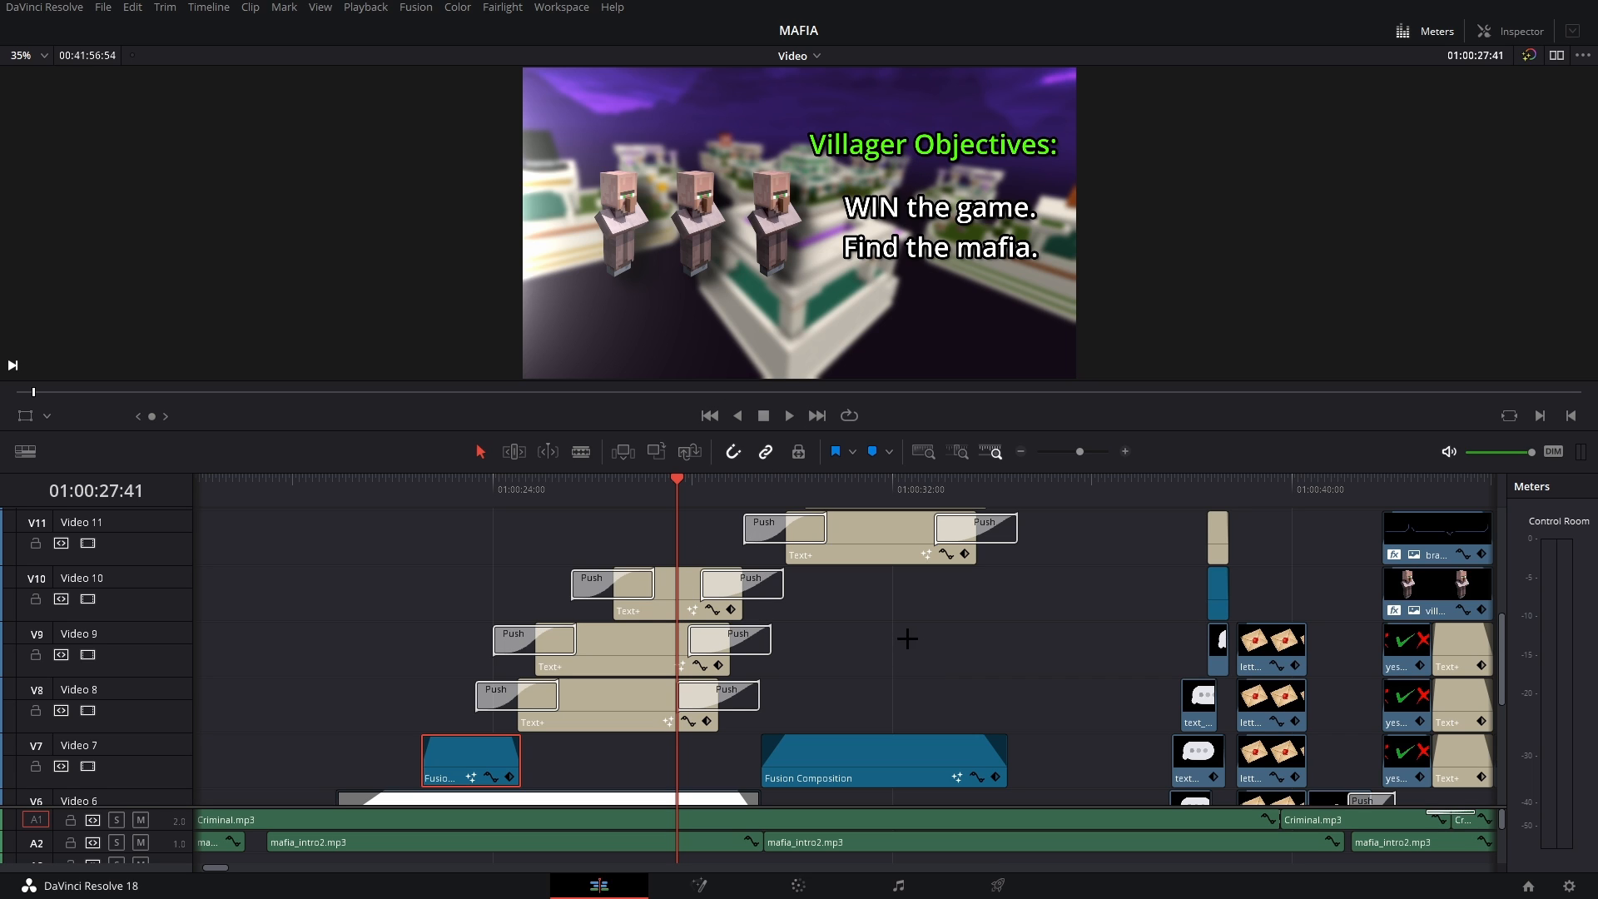
pyautogui.click(884, 486)
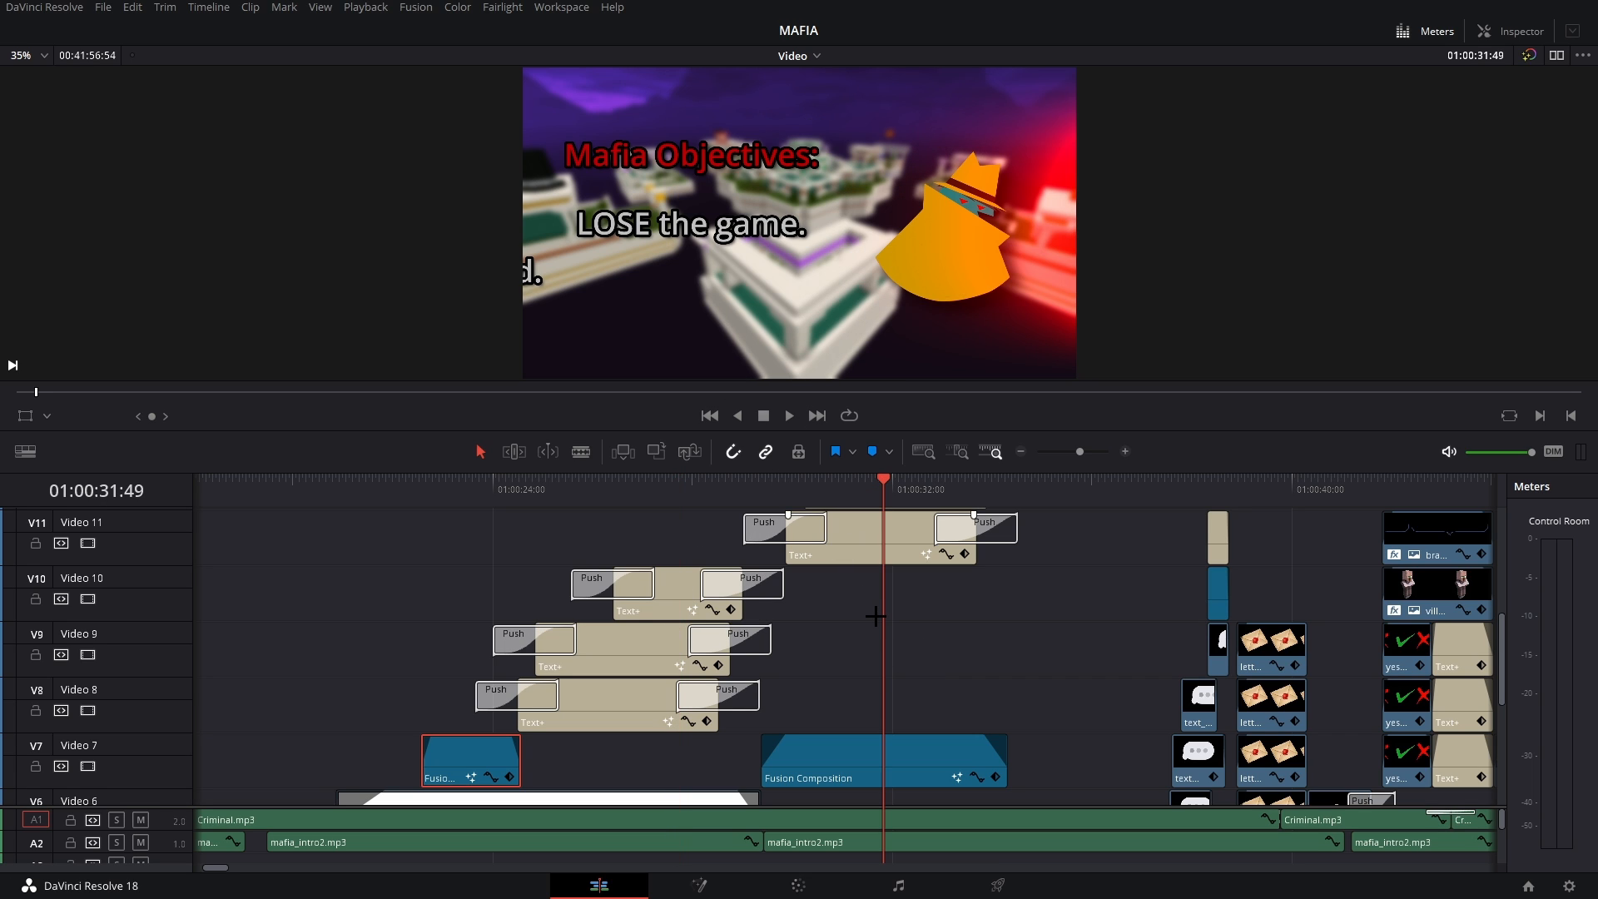
pyautogui.scroll(-3, 874, 610)
pyautogui.hscroll(4, 749, 633)
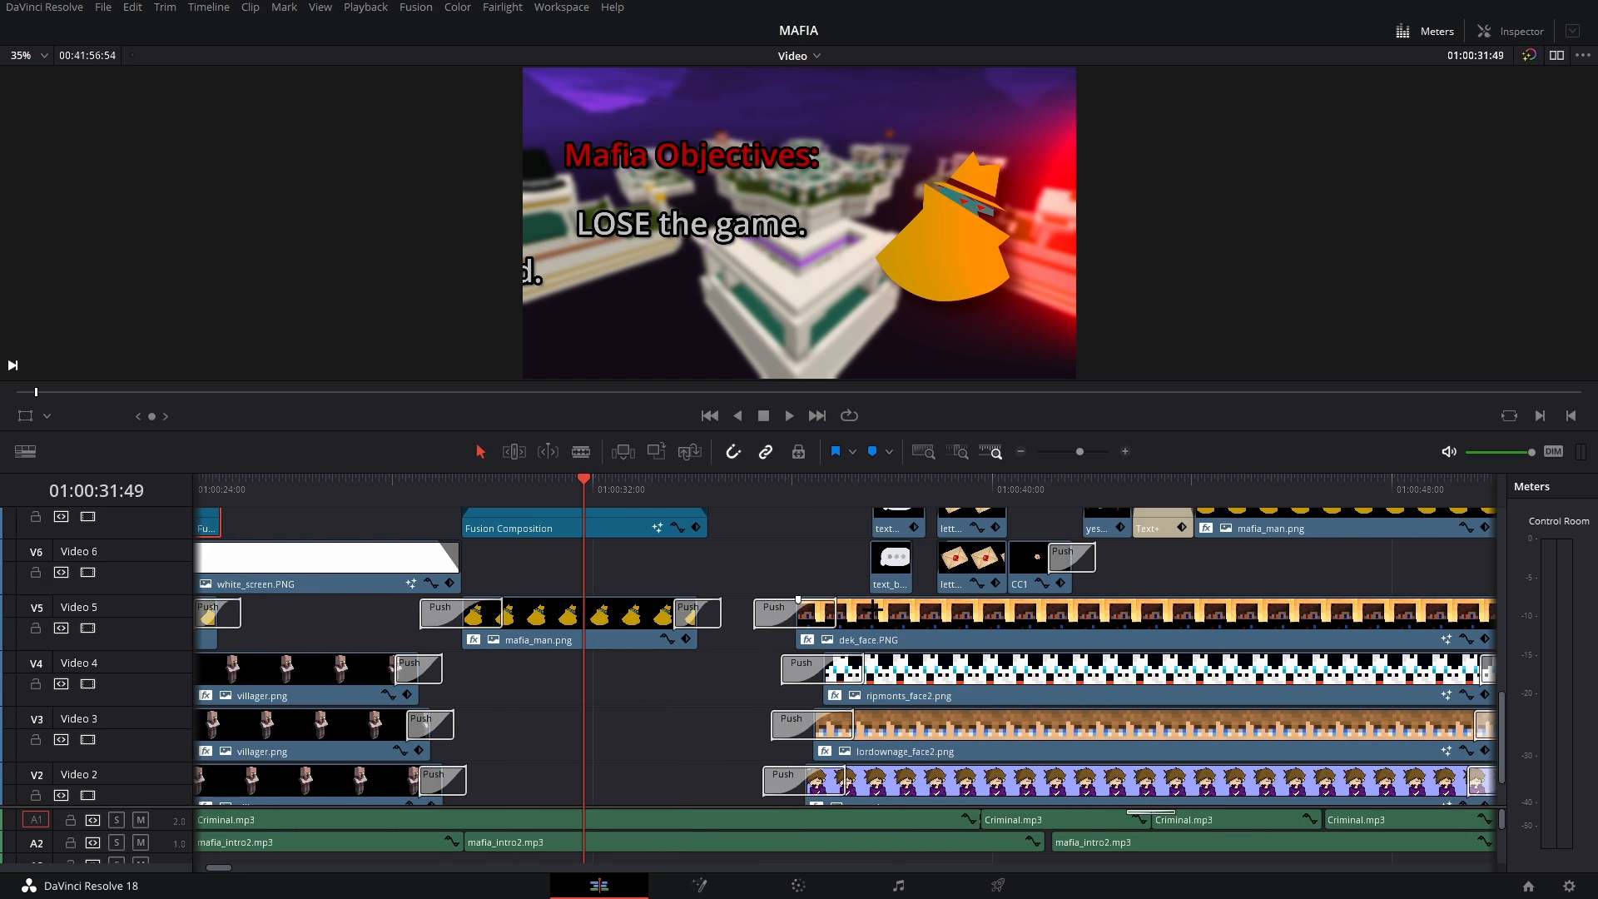
pyautogui.scroll(3, 631, 652)
pyautogui.scroll(2, 630, 652)
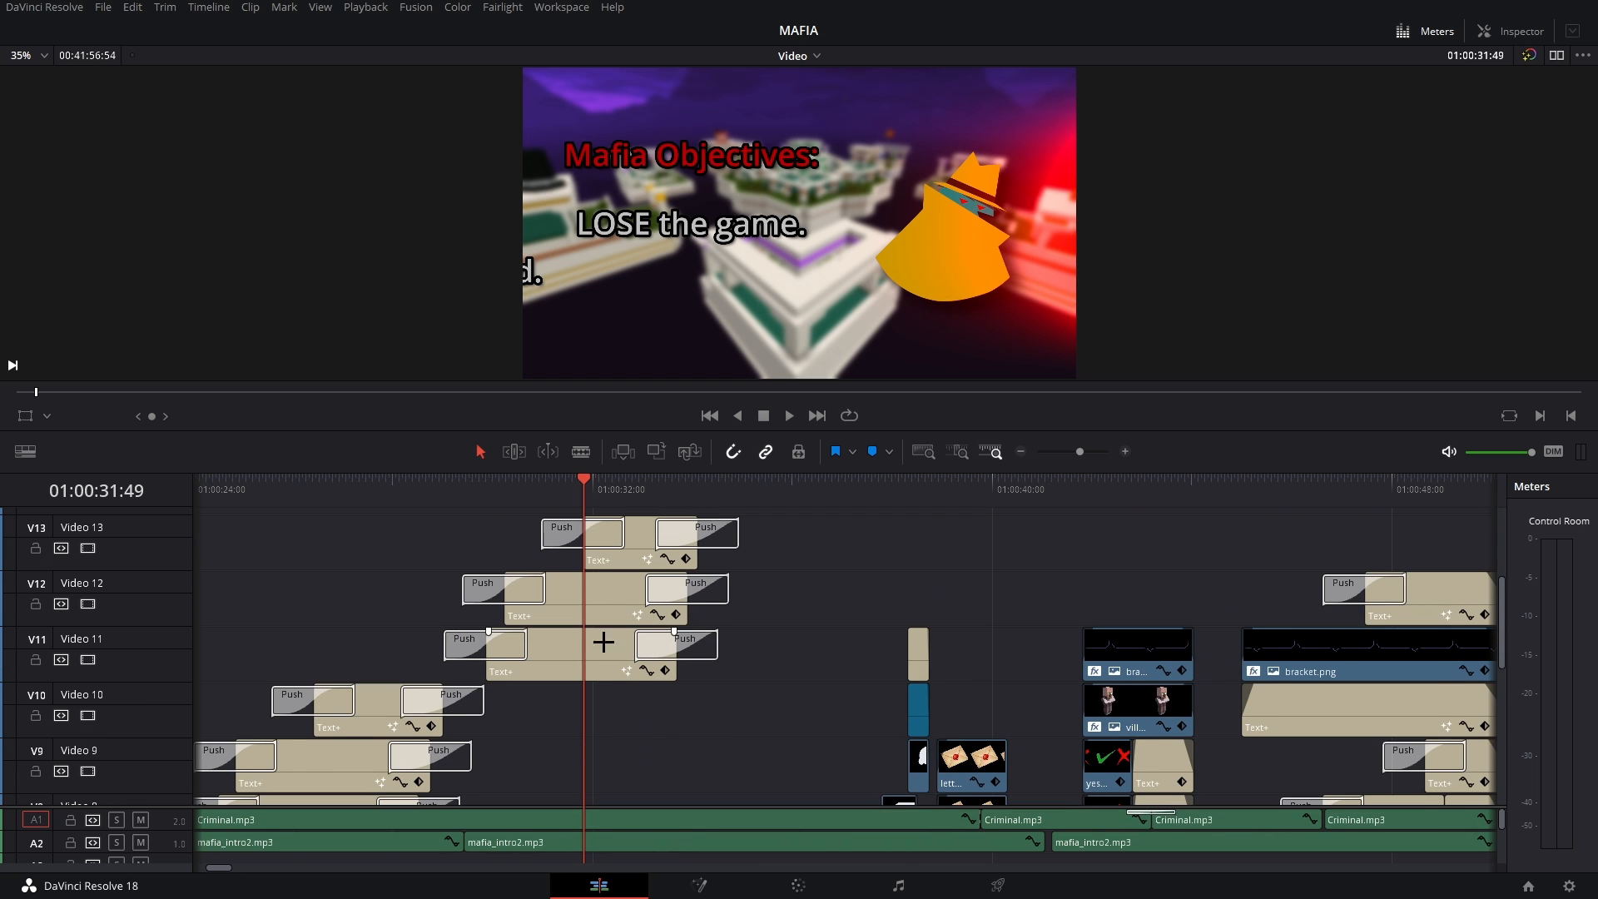
# - Look over the player face and text bubble clips on a magnified timeline, viewing the frames at 01:00:38:19 and 01:00:38:03
pyautogui.hscroll(3, 690, 671)
pyautogui.scroll(-8, 689, 671)
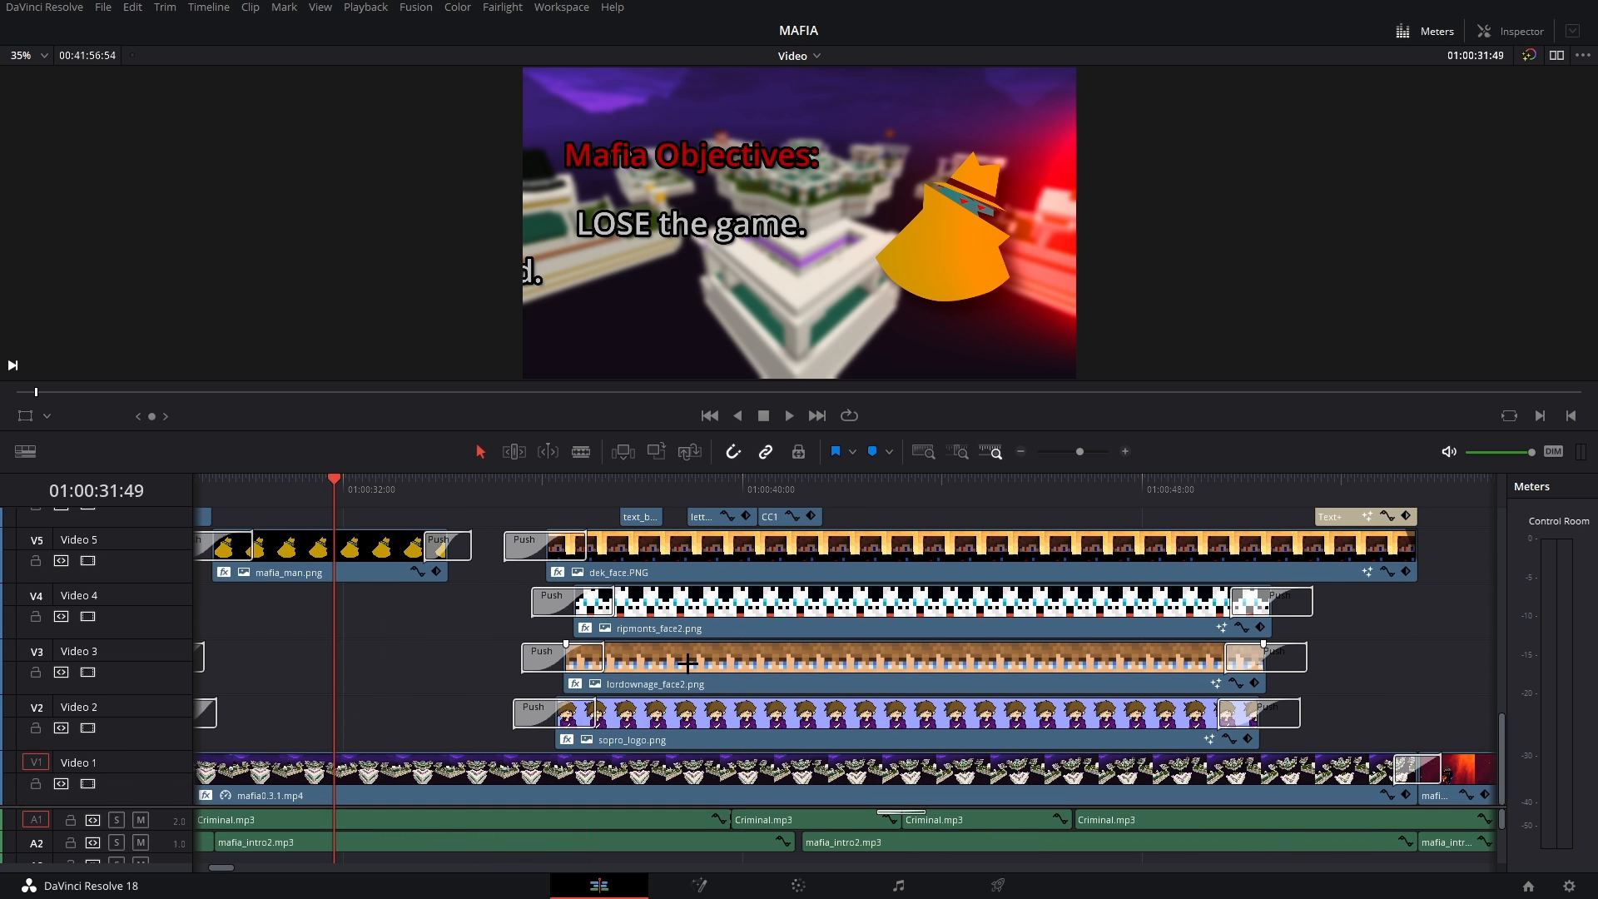
pyautogui.scroll(4, 688, 663)
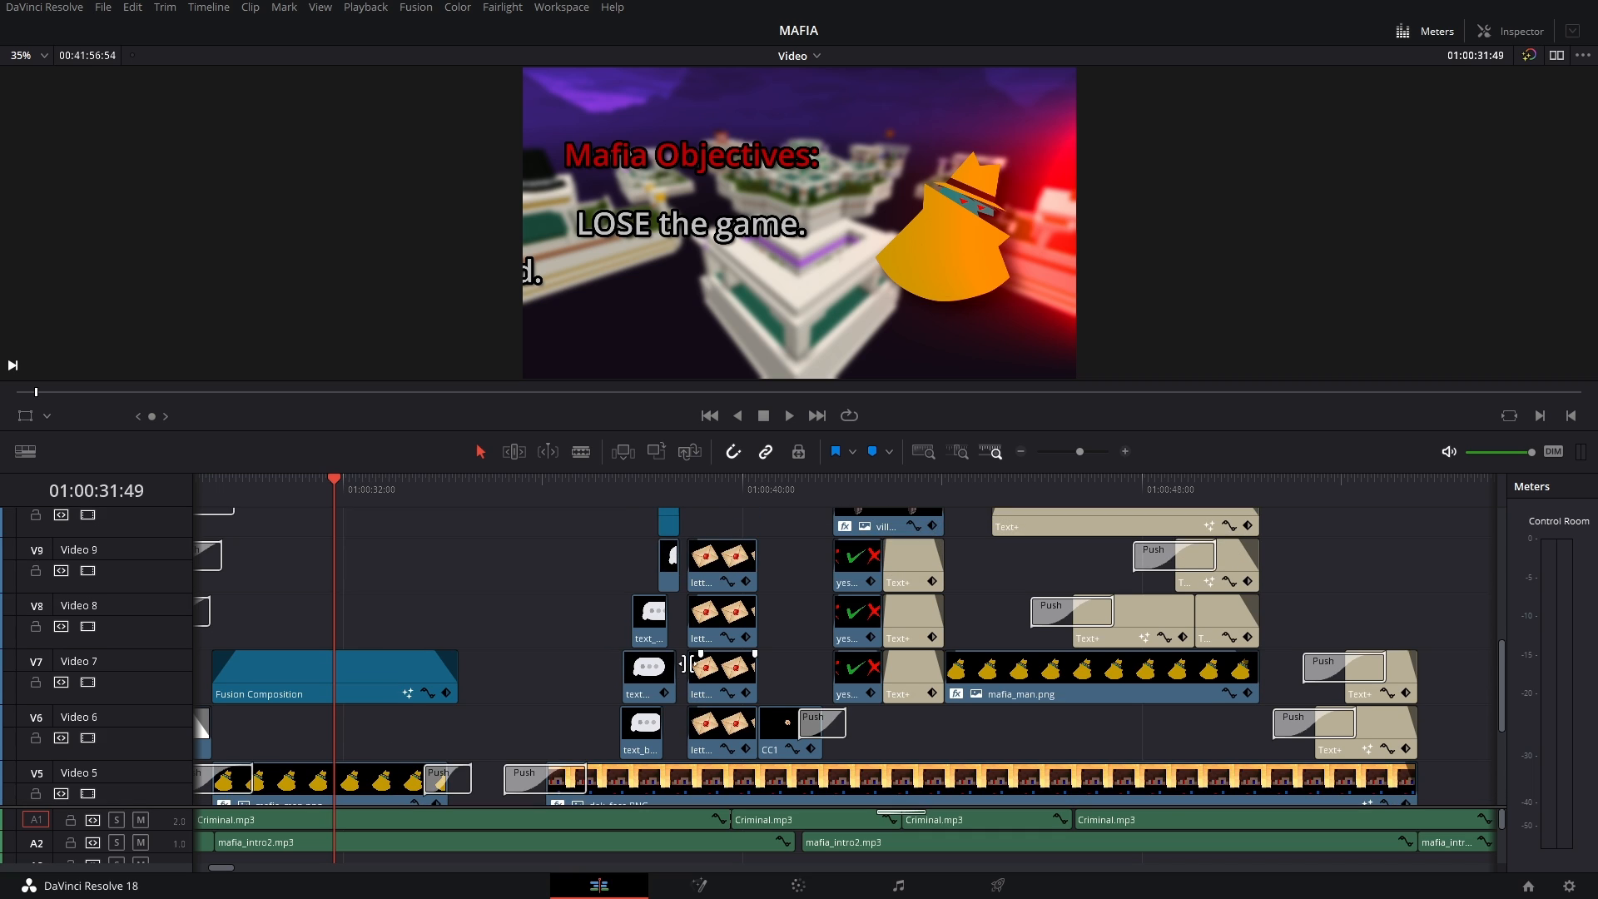
pyautogui.scroll(-1, 647, 688)
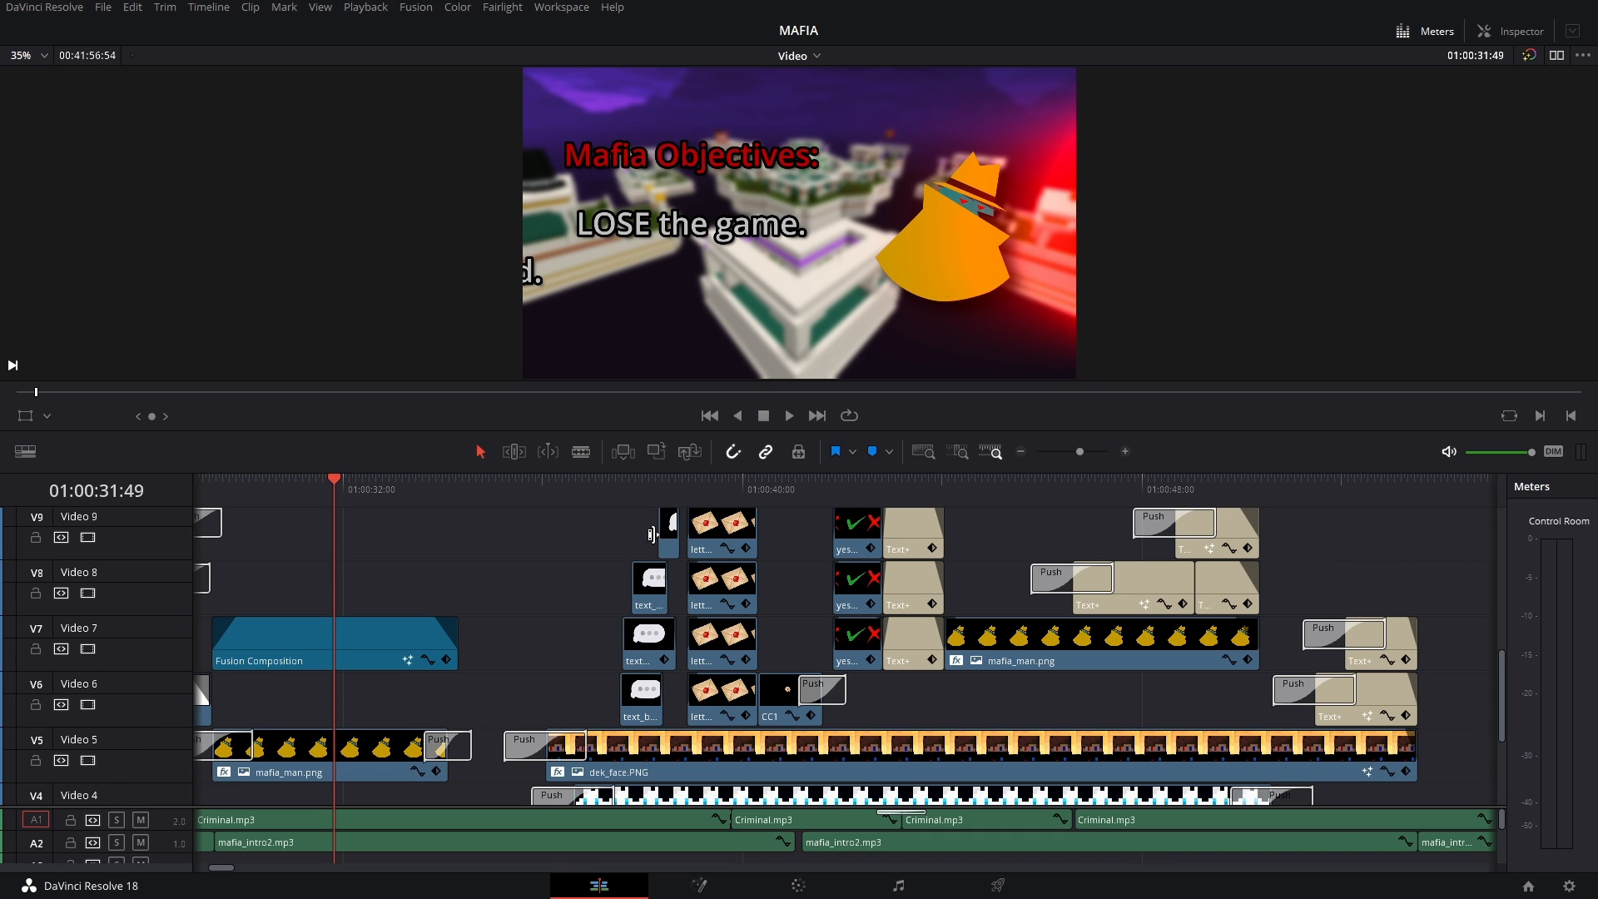
pyautogui.click(646, 485)
pyautogui.hotkey('ctrl', '=')
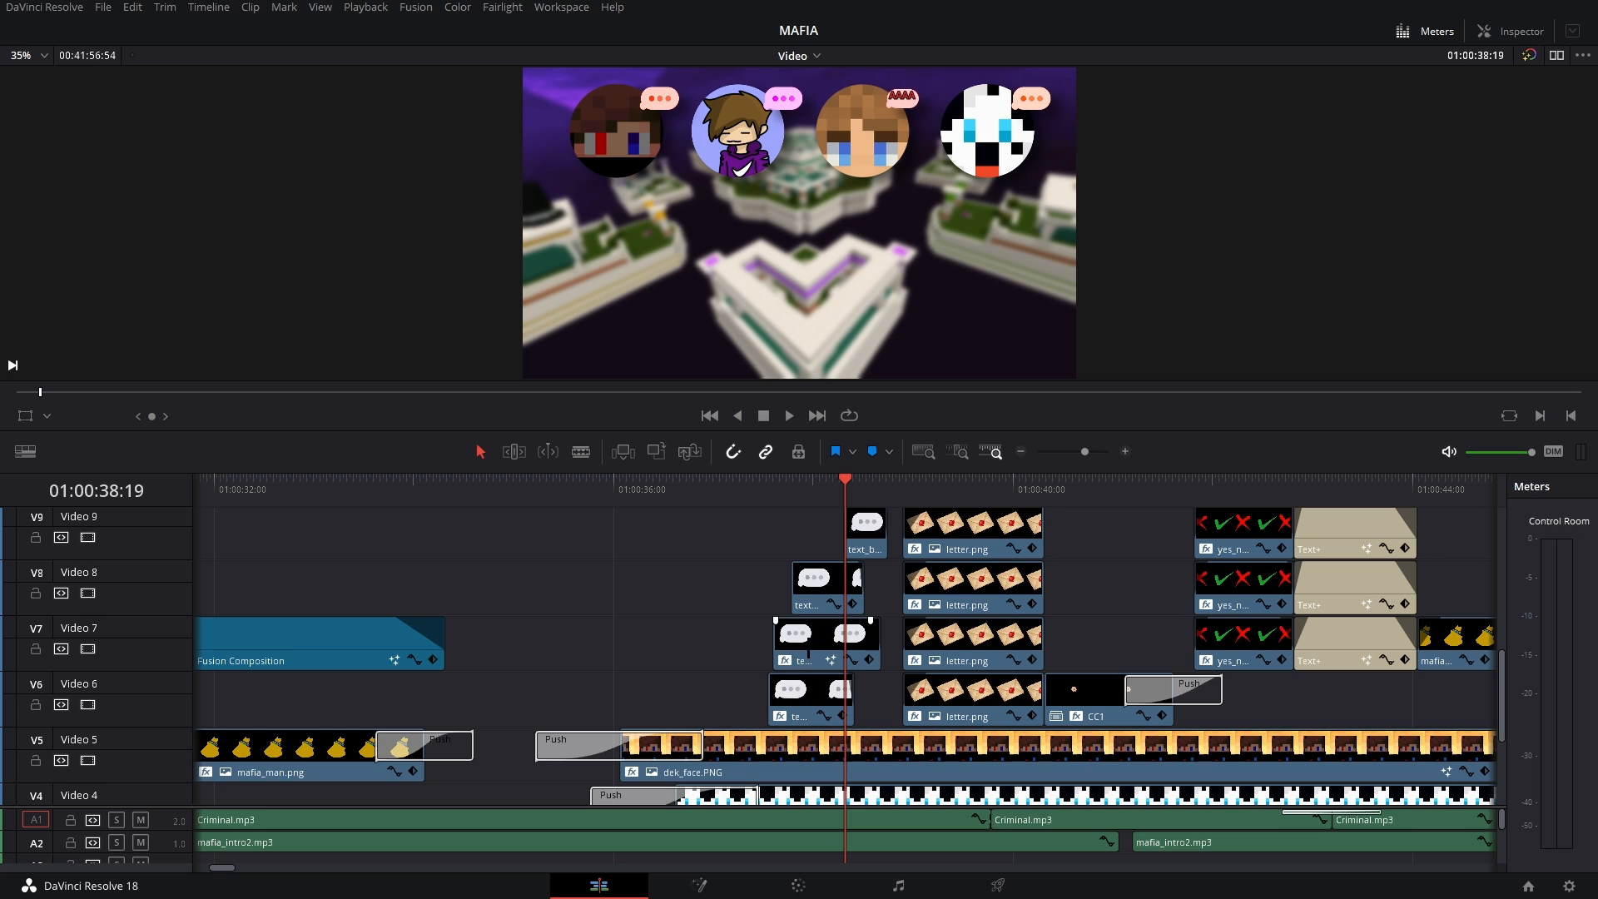
pyautogui.click(817, 480)
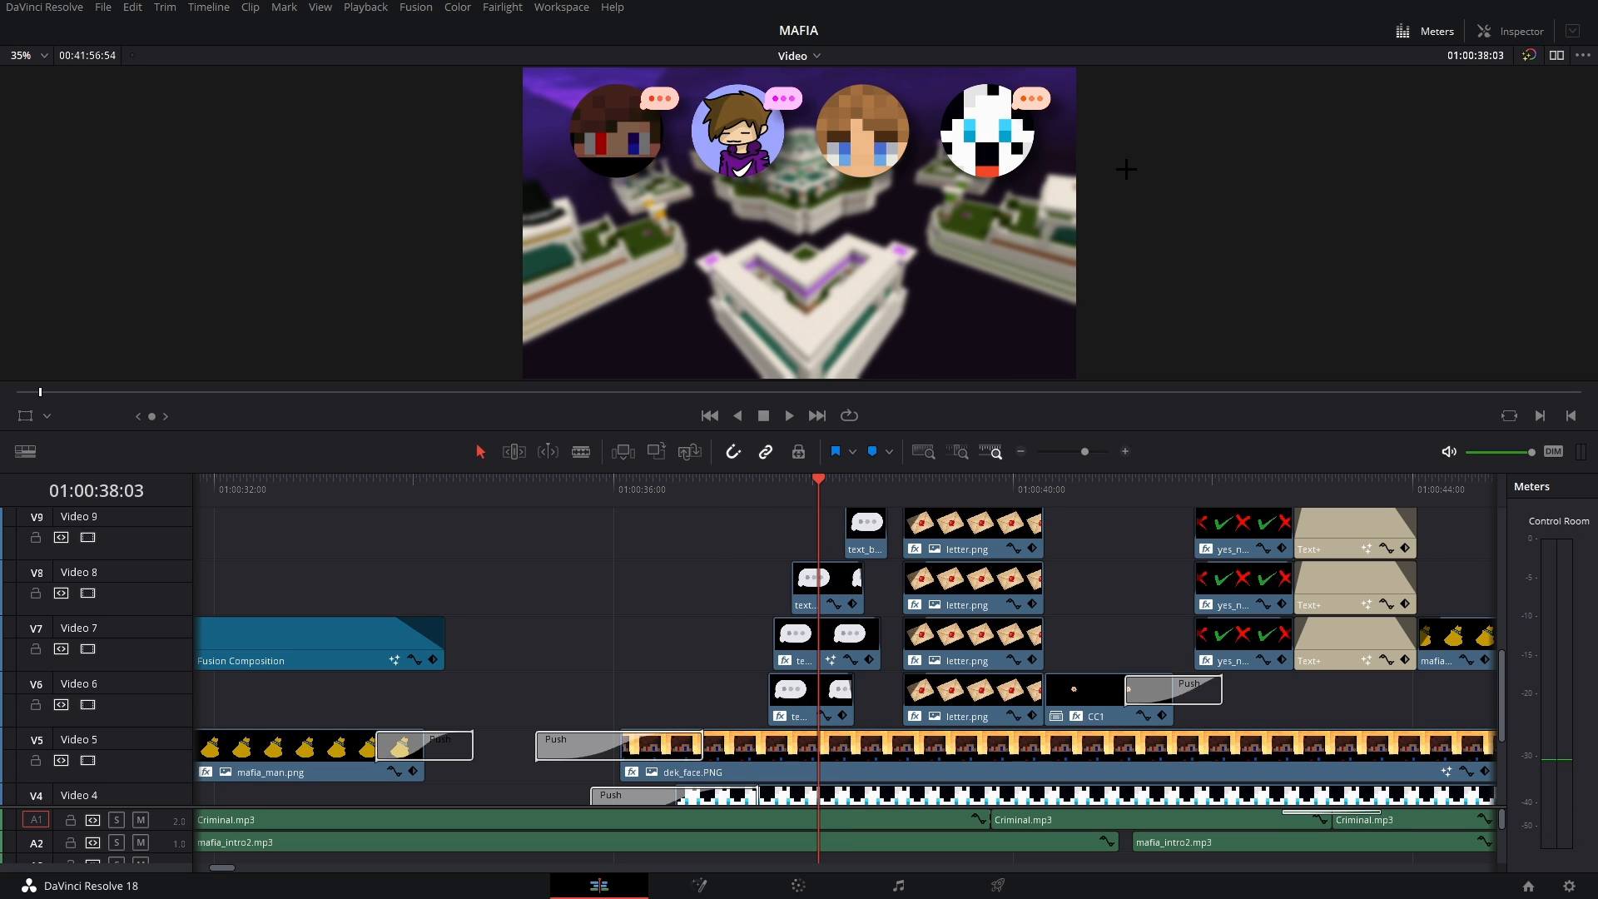
# - Examine the ColorCorrector1 settings in the text bubble clip's Fusion setup and return to the timeline
pyautogui.scroll(-3, 718, 699)
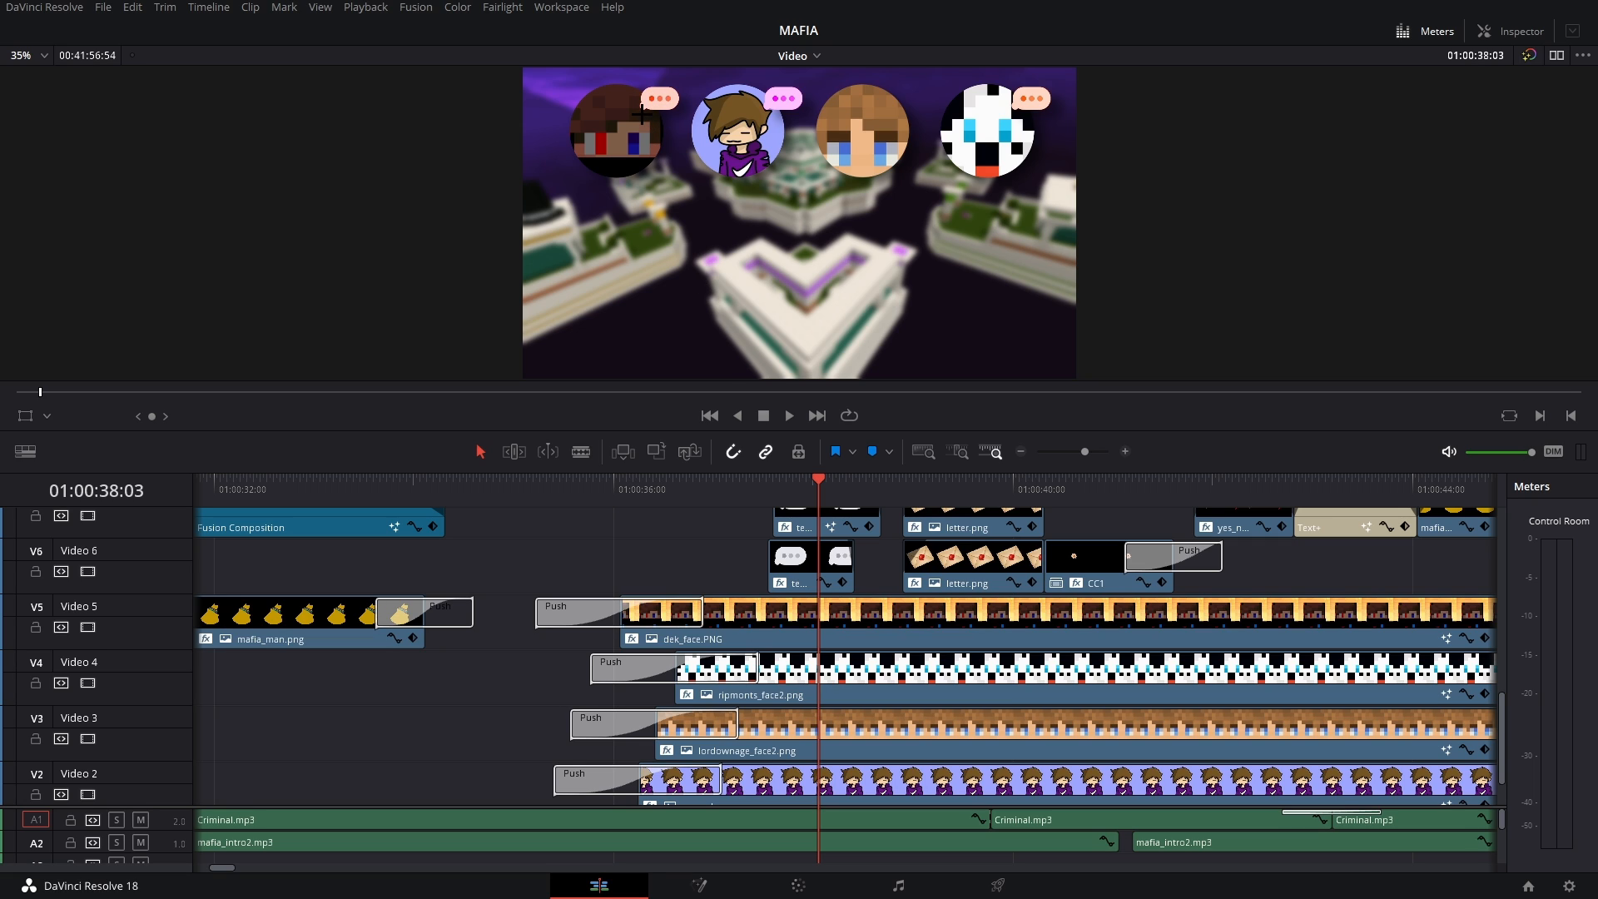
pyautogui.scroll(1, 745, 666)
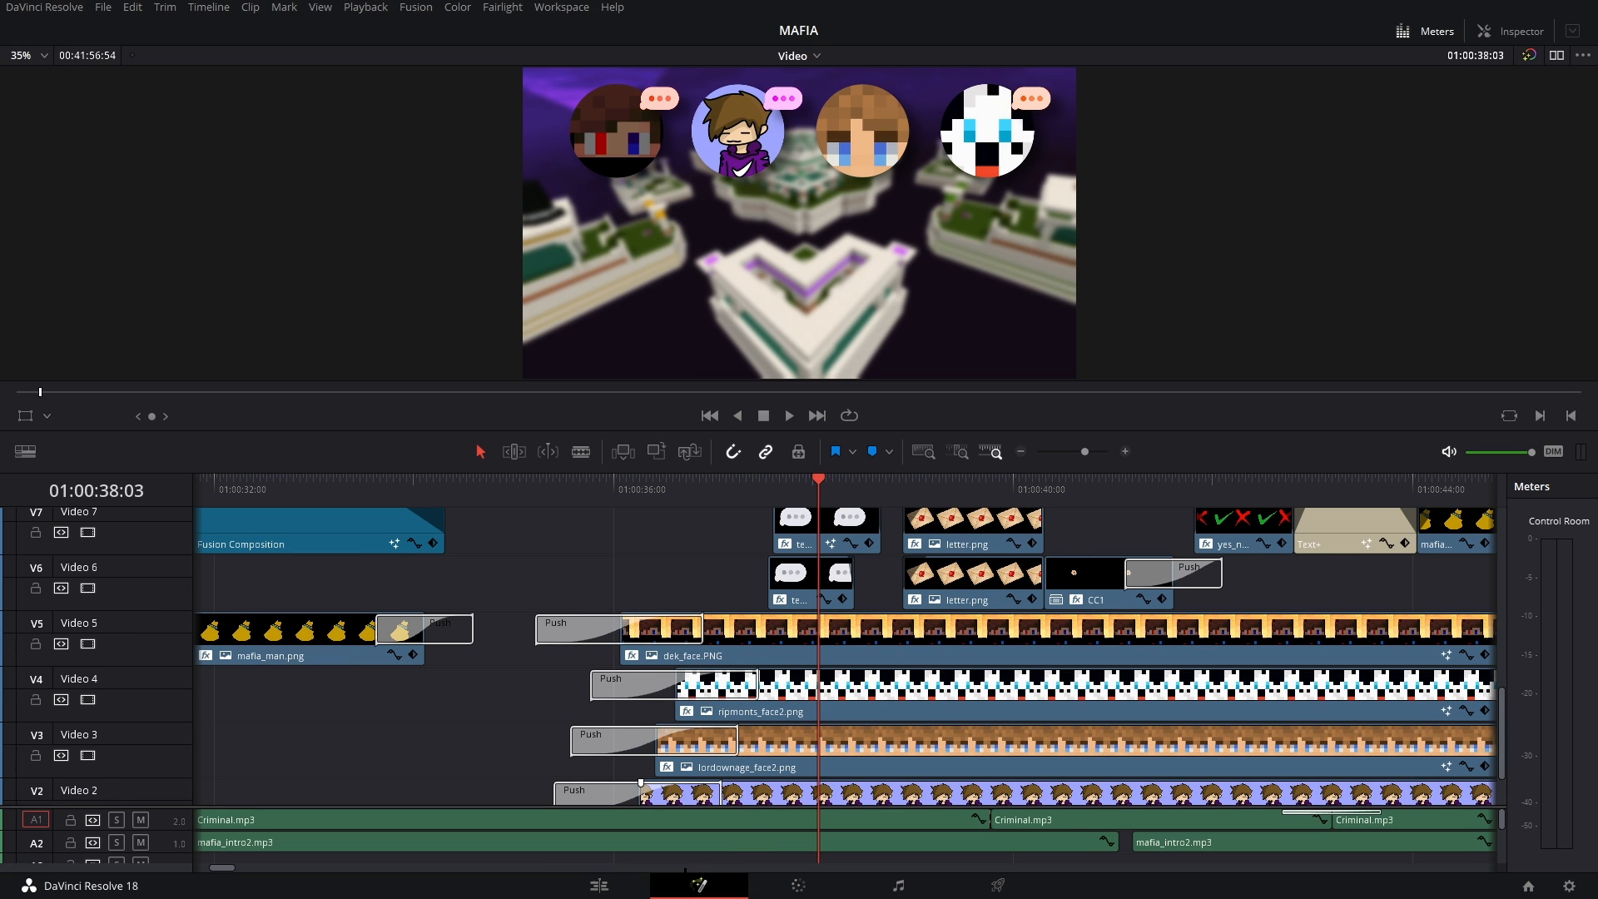
pyautogui.hotkey('shift', '5')
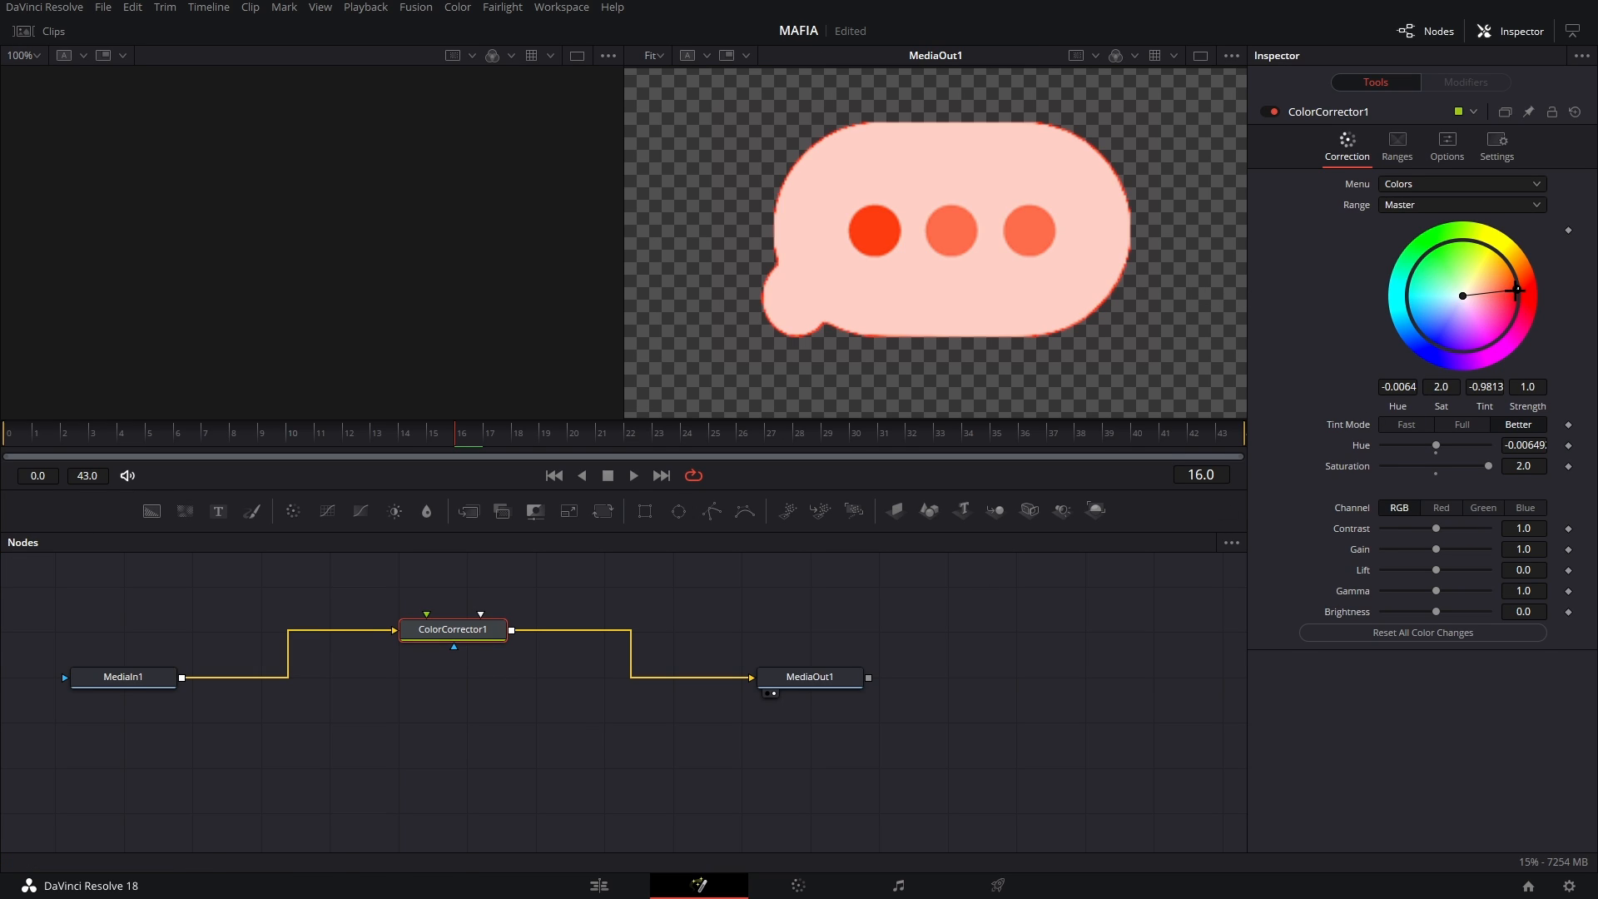
pyautogui.hotkey('shift', '4')
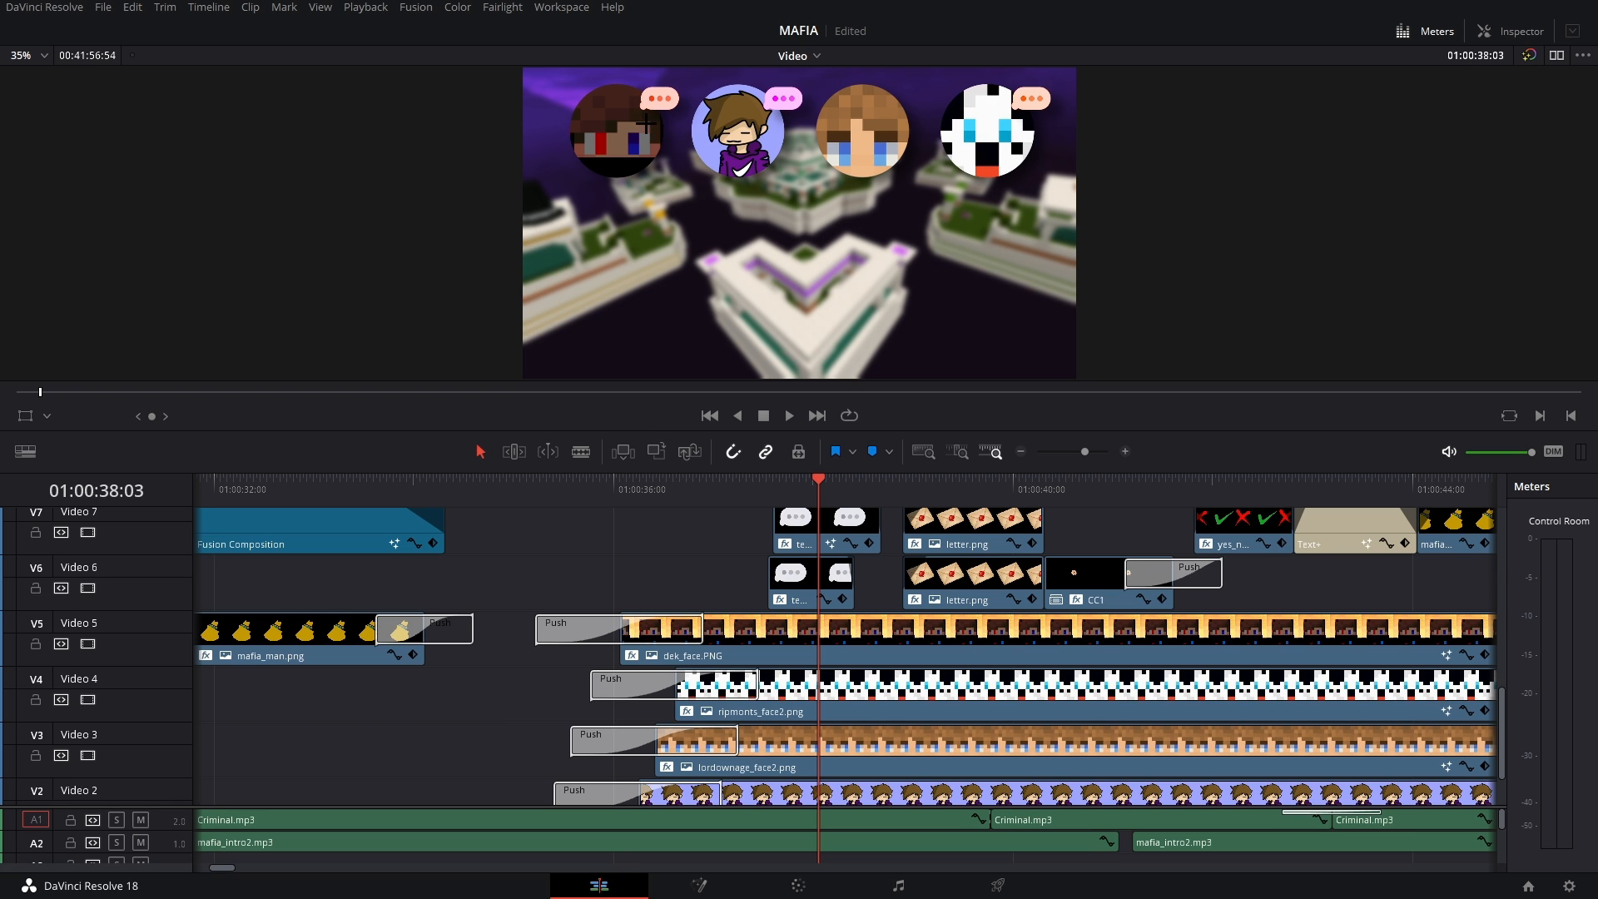
pyautogui.click(699, 885)
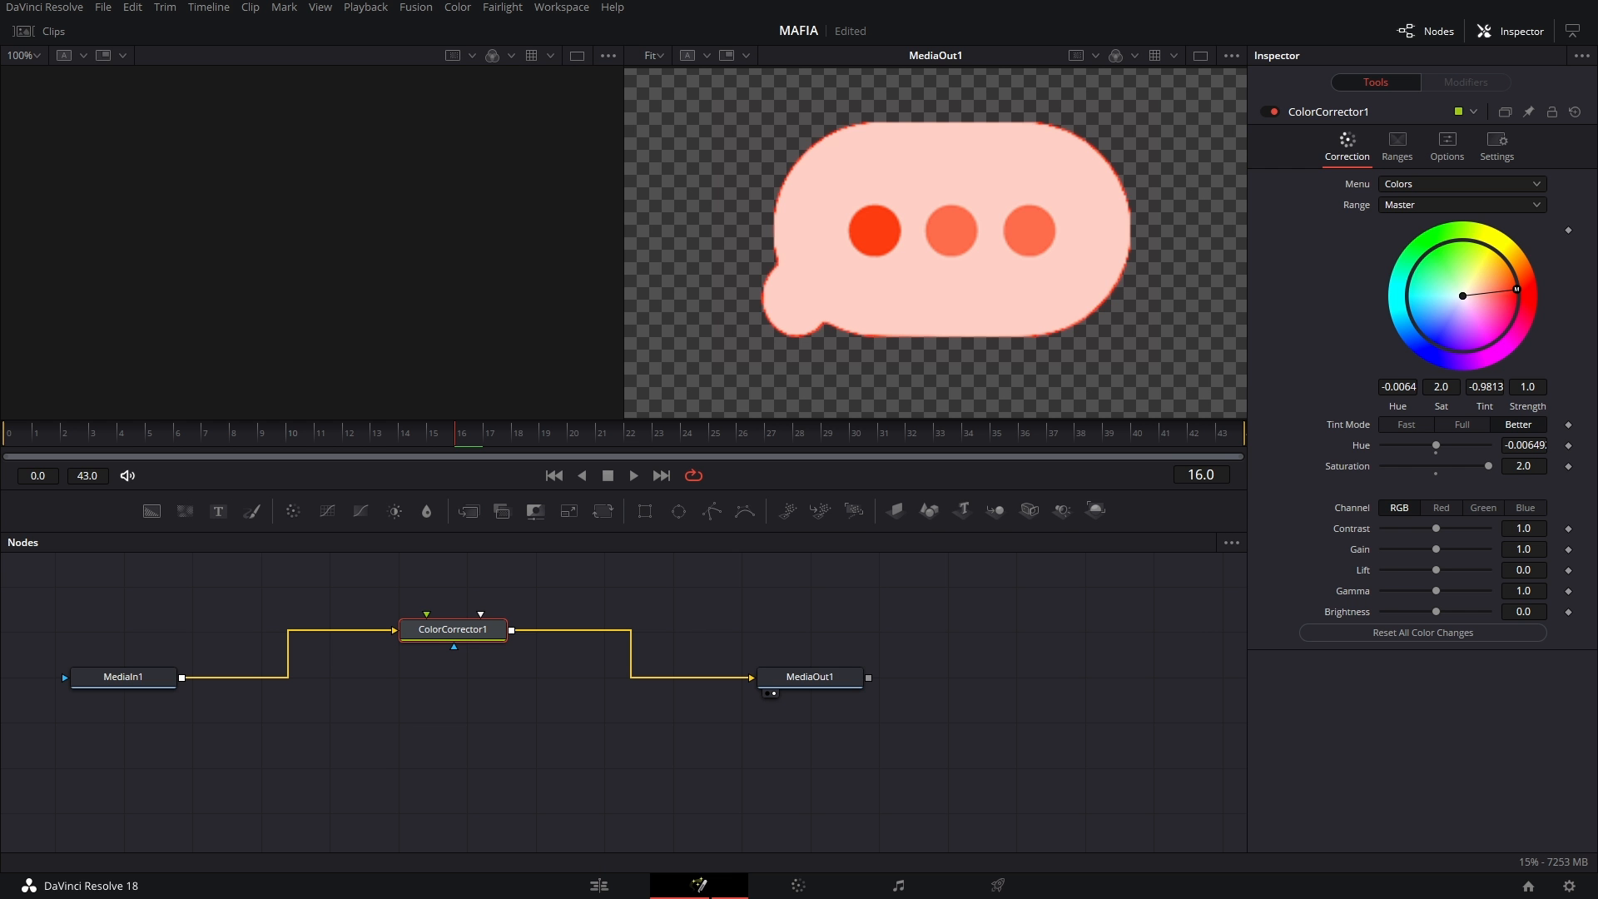
pyautogui.click(600, 885)
# - Select the text bubble clip on Video 8, play through its section briefly and save the project
pyautogui.scroll(5, 815, 582)
pyautogui.click(818, 631)
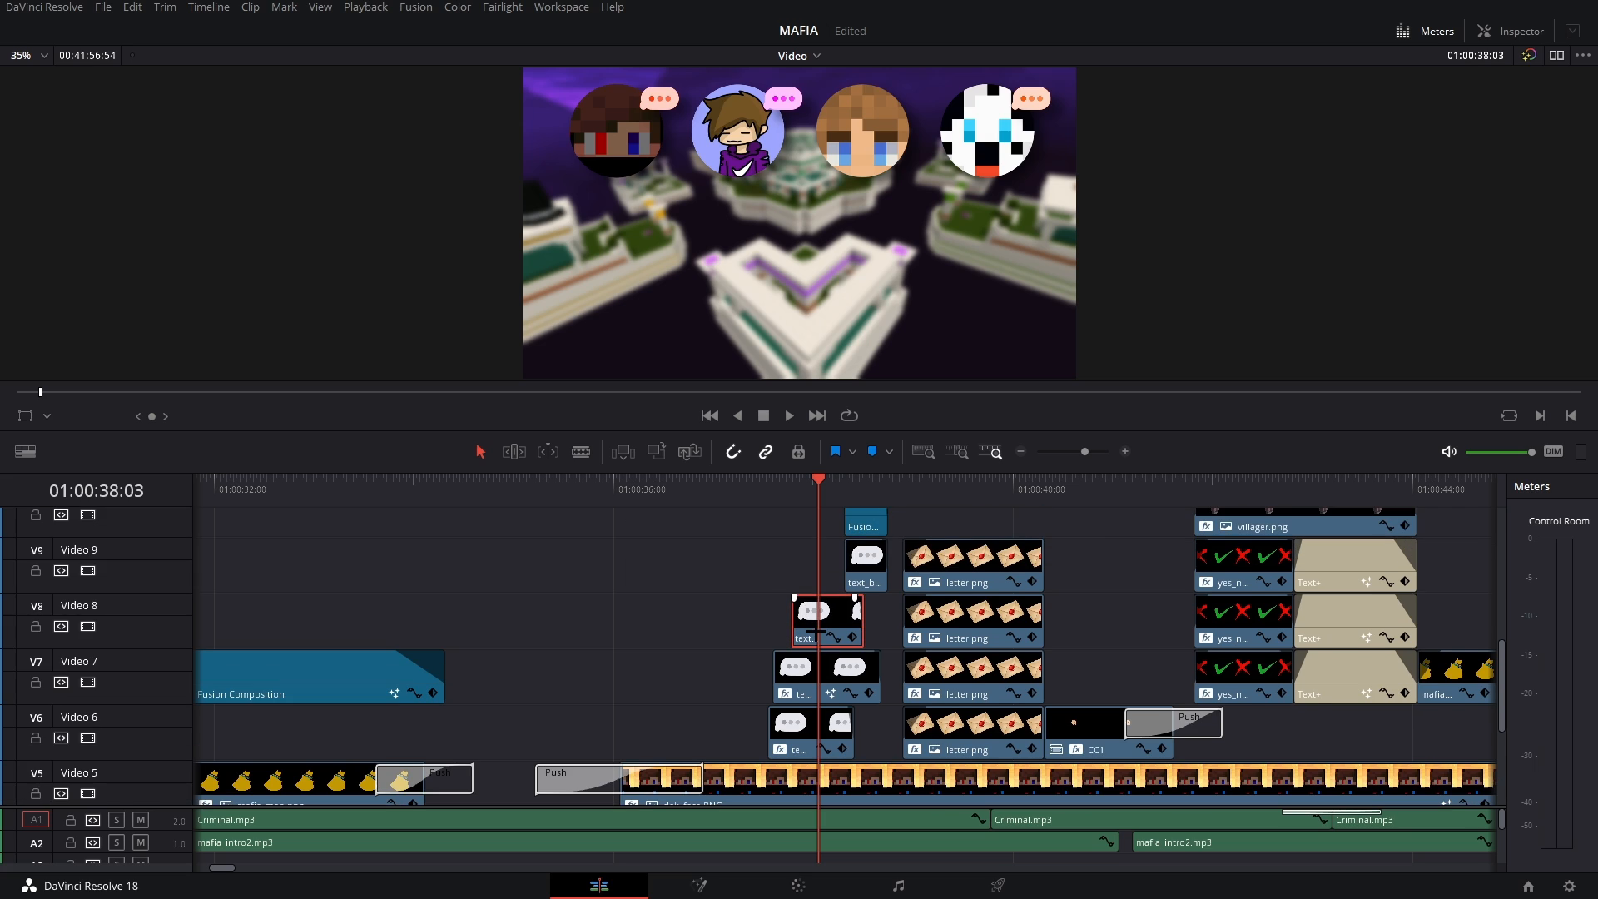
pyautogui.click(790, 489)
pyautogui.press('space')
pyautogui.press('space')
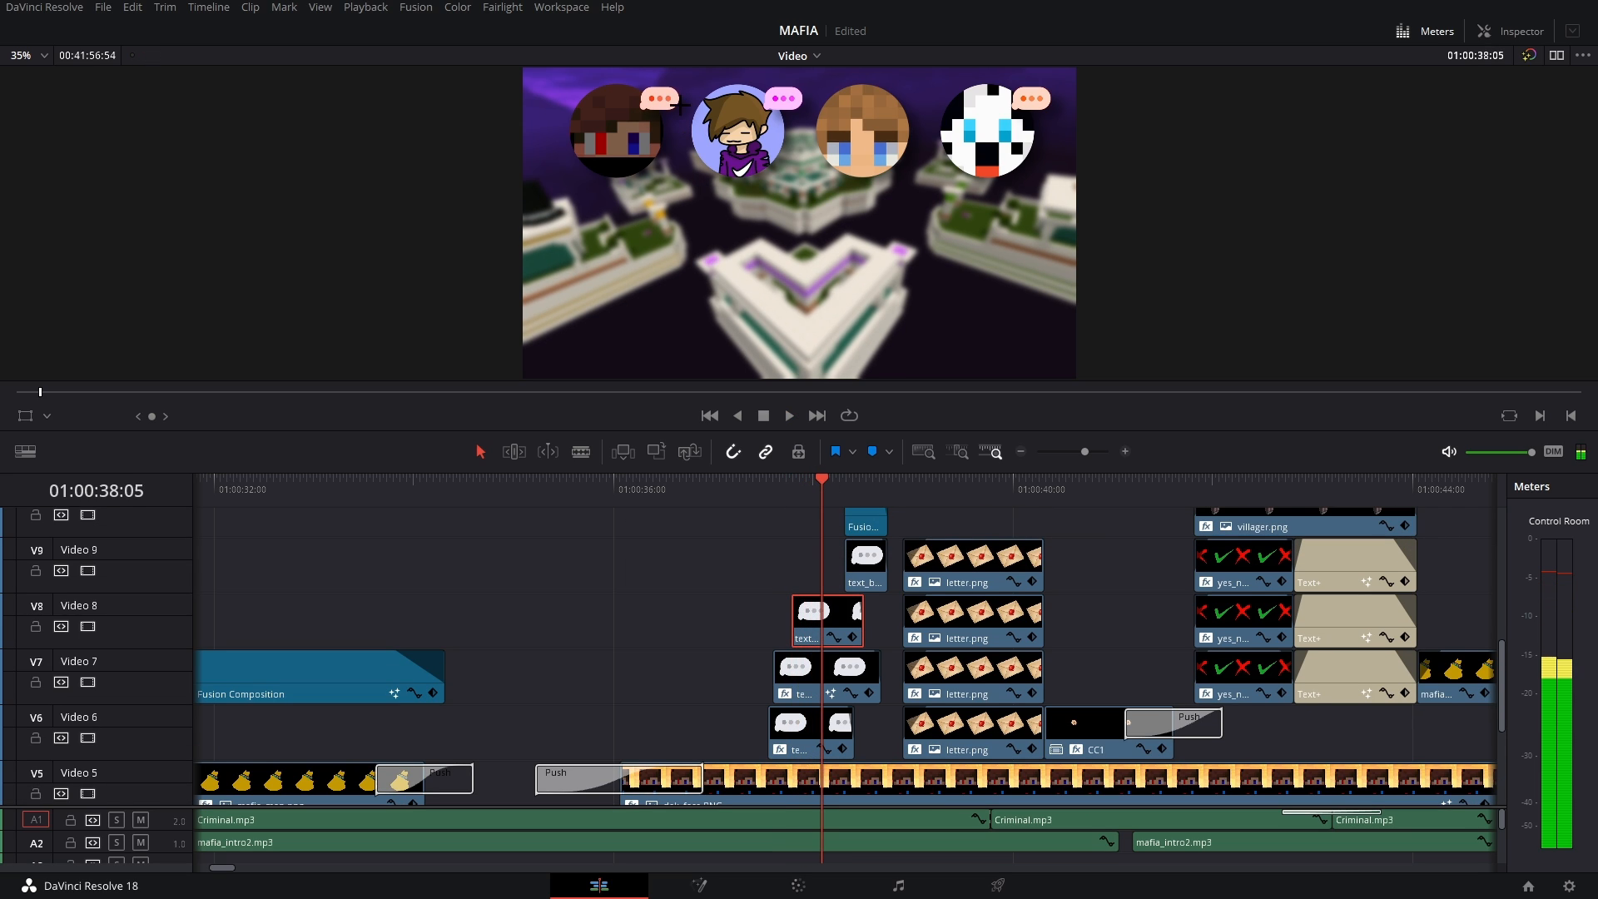
pyautogui.hotkey('ctrl', 's')
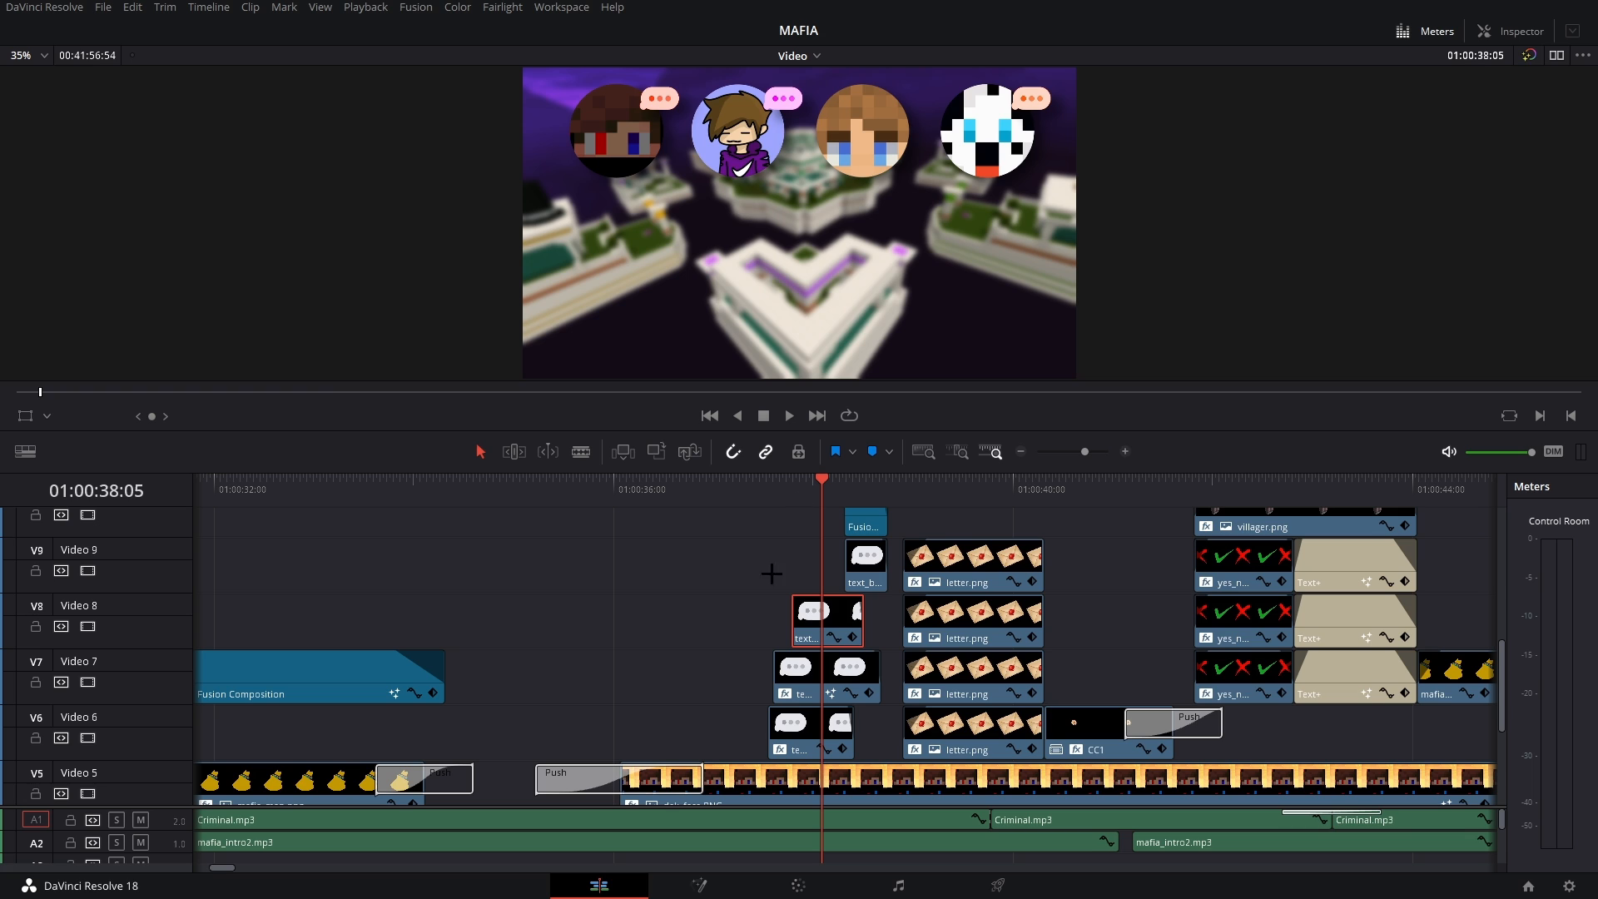
# - Play the text bubble section again from 01:00:37:47
pyautogui.scroll(3, 772, 573)
pyautogui.scroll(-3, 759, 593)
pyautogui.click(792, 491)
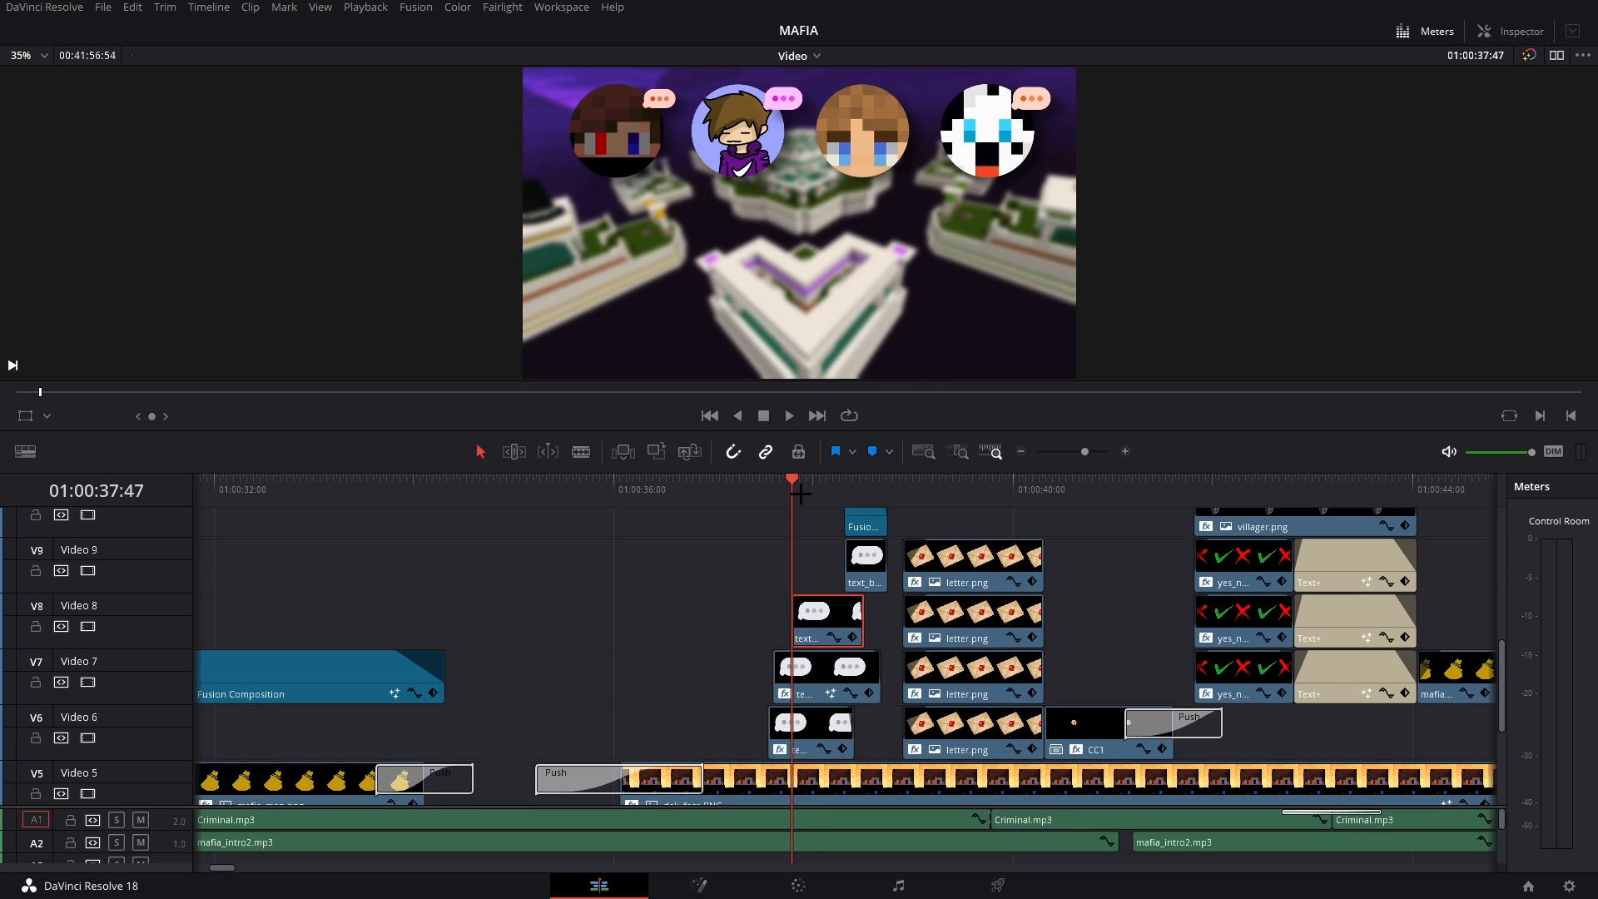
pyautogui.press('space')
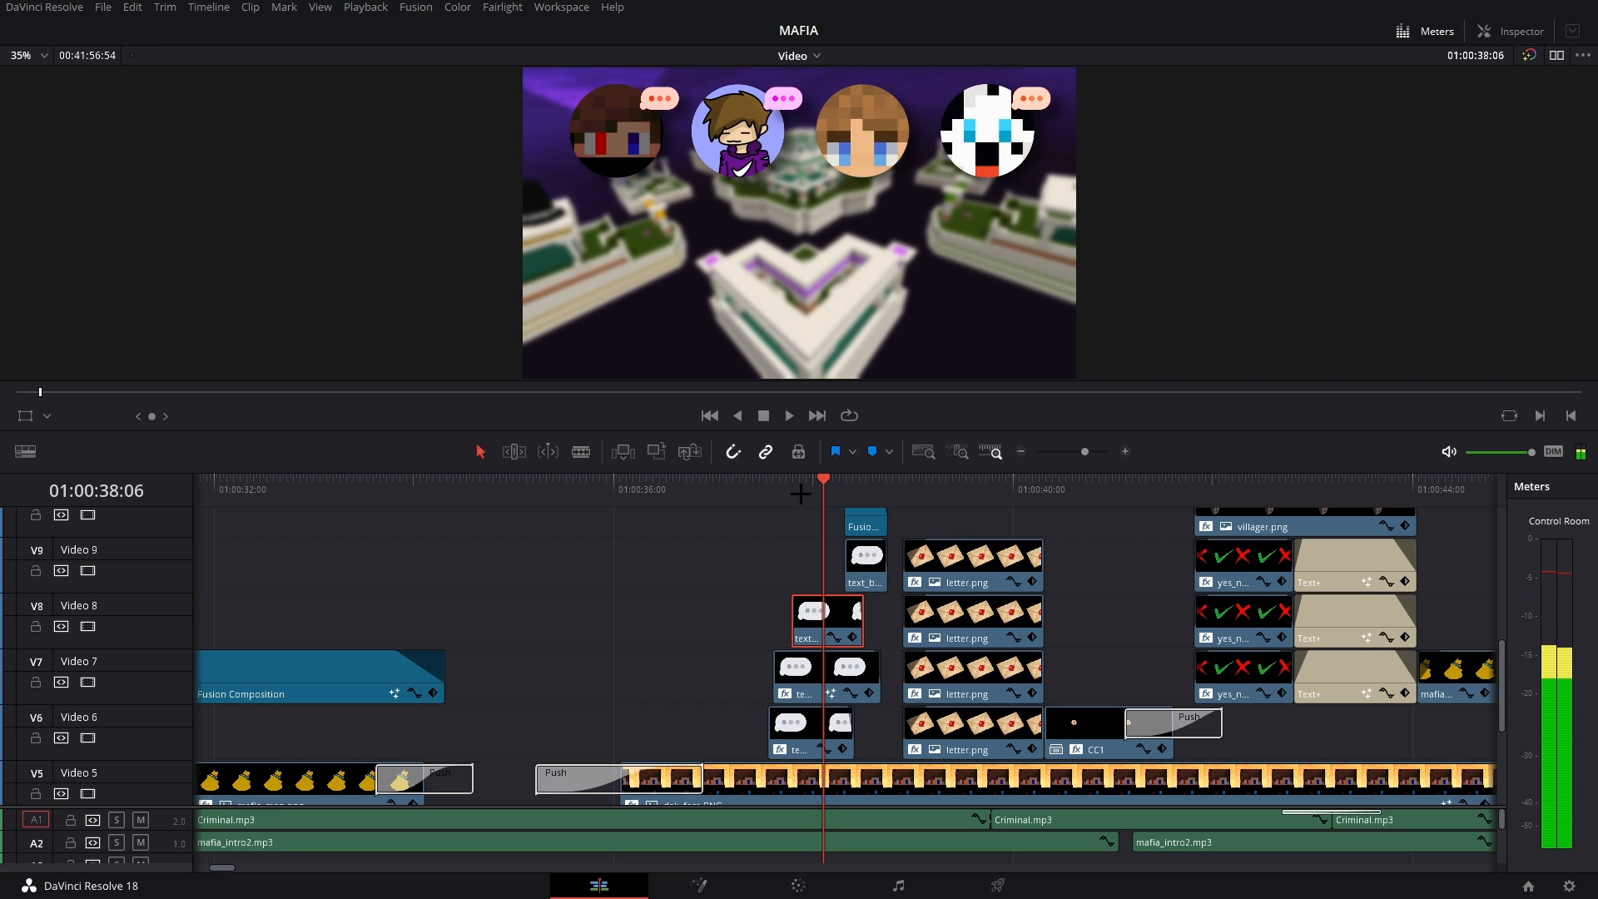
# - Disable the Text+ clip on Video 11 and the Fusion Composition on Video 10 with the playhead at 01:00:38:31, and select the Video 9 text bubble clip
pyautogui.scroll(2, 801, 494)
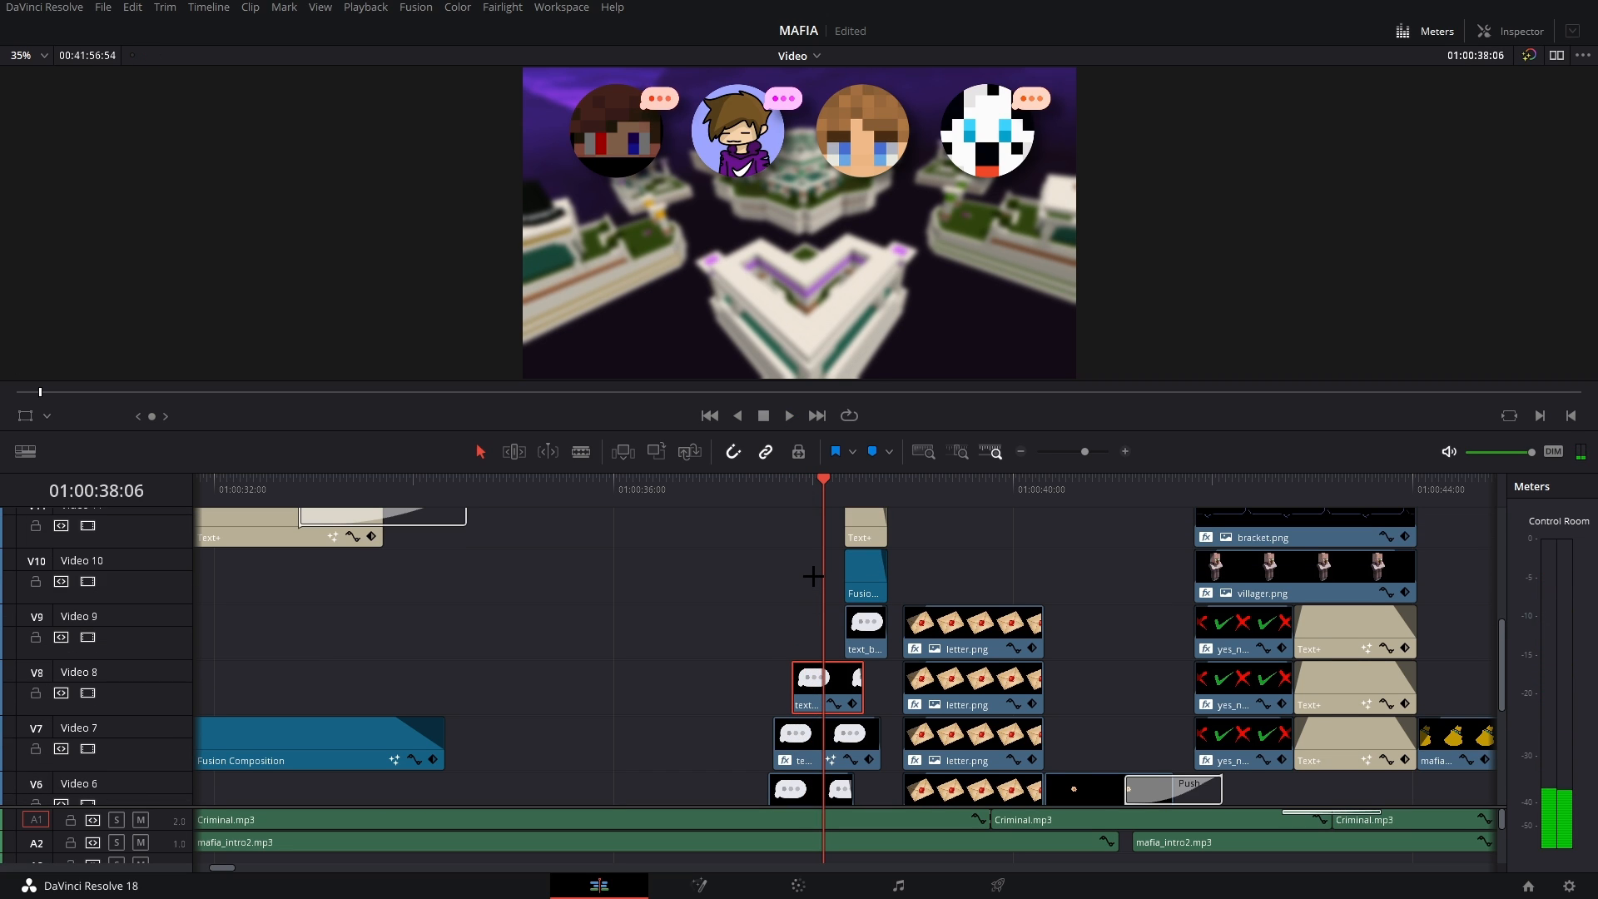
pyautogui.scroll(1, 863, 492)
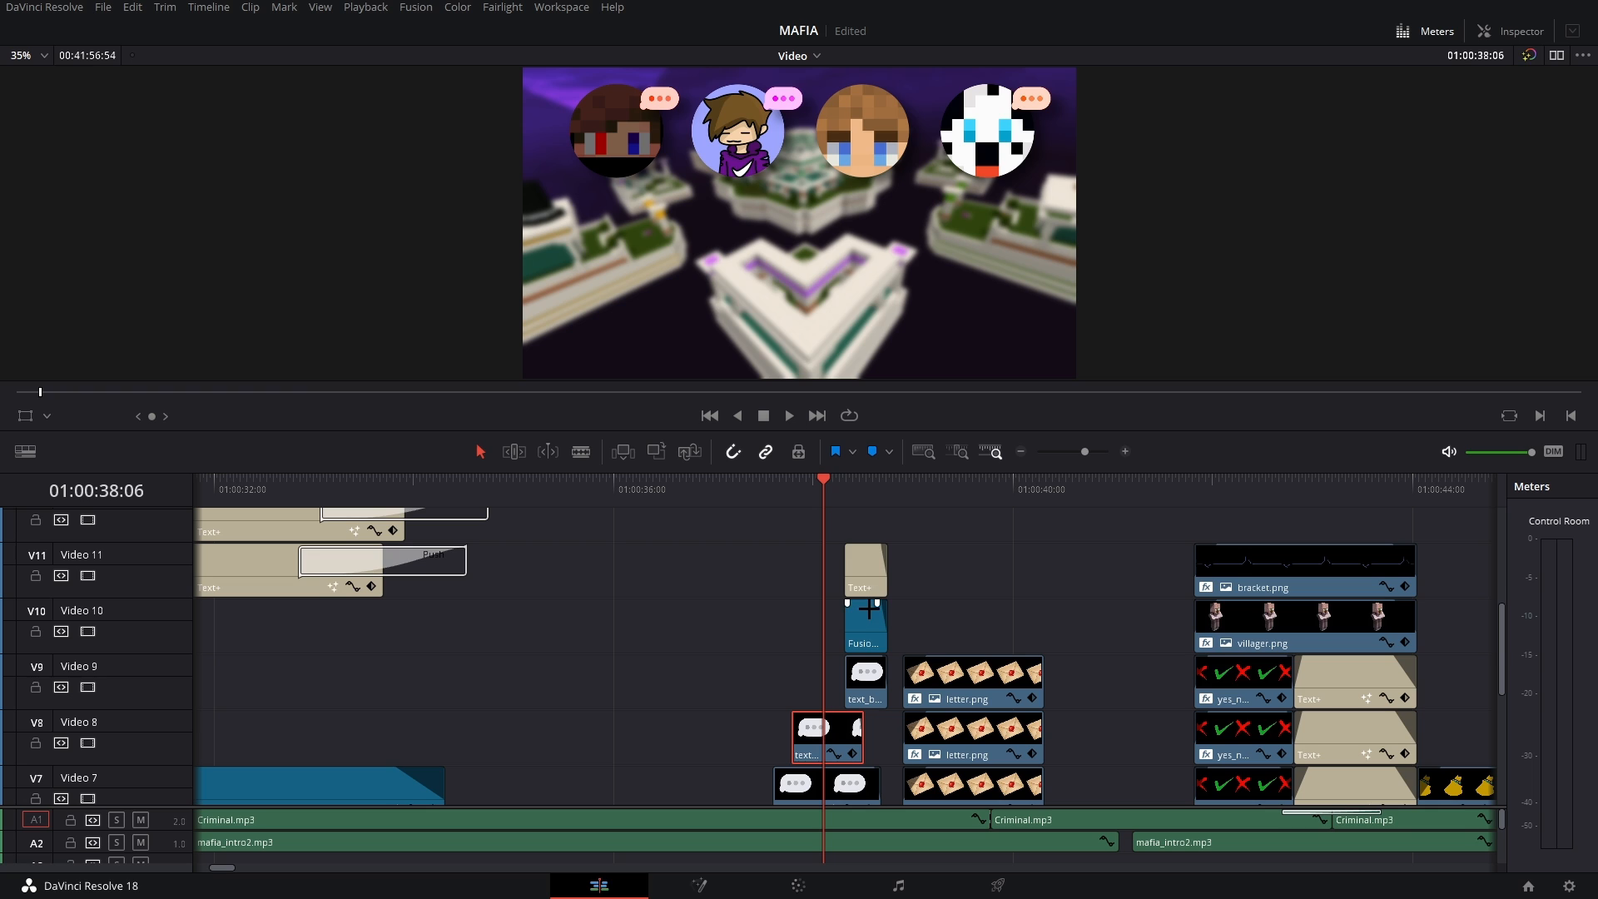
pyautogui.scroll(3, 934, 648)
pyautogui.hscroll(2, 934, 647)
pyautogui.hscroll(-1, 817, 566)
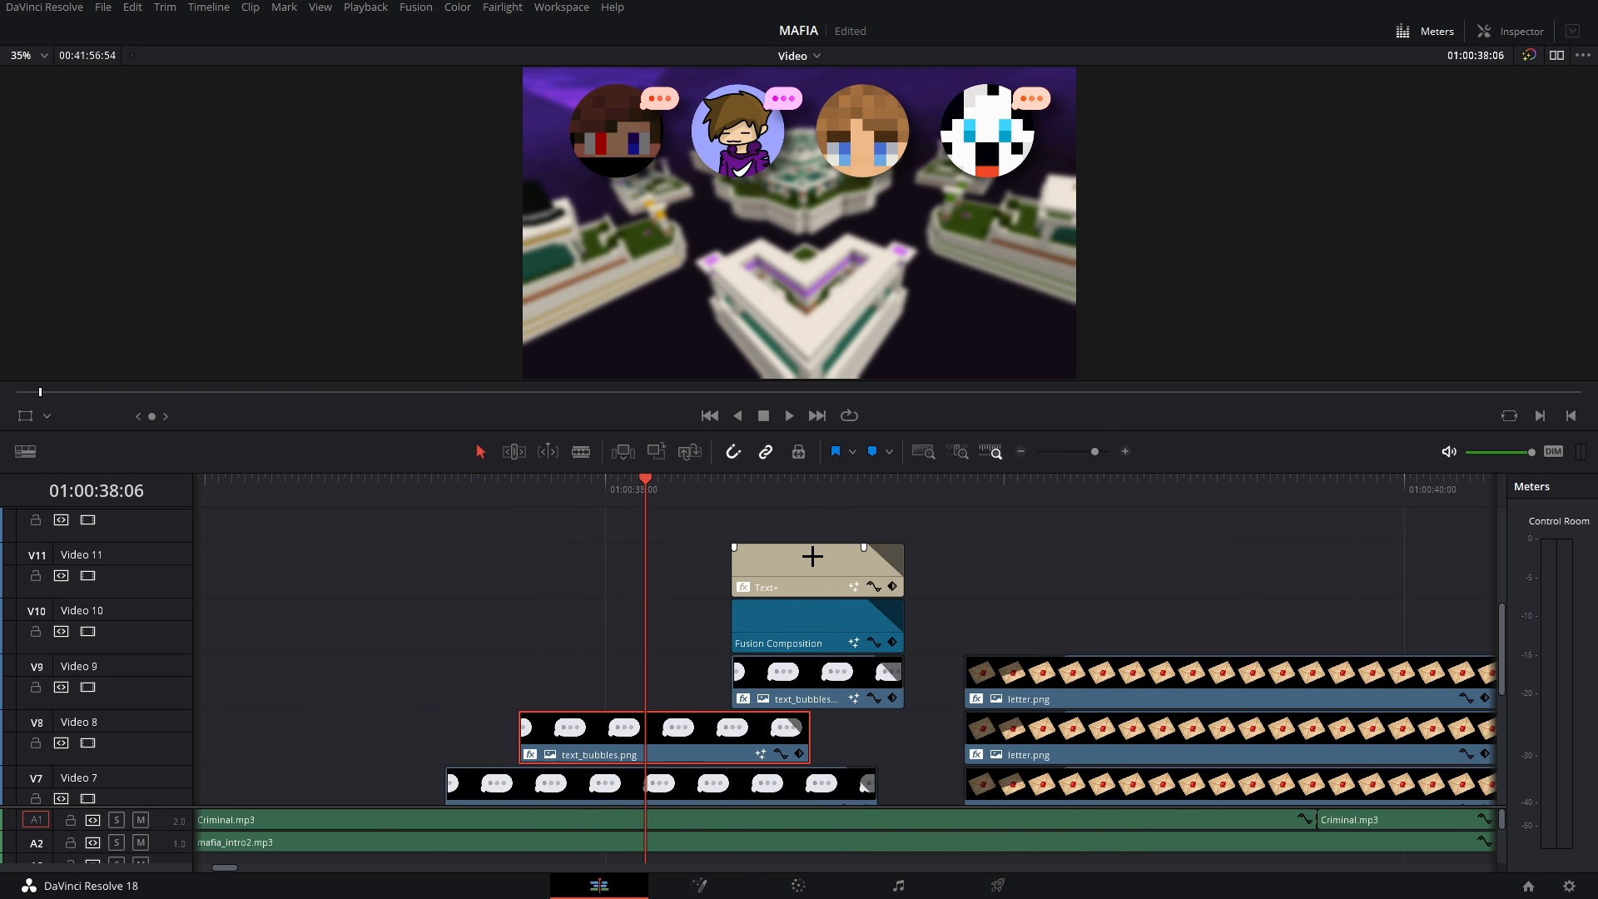
pyautogui.click(812, 489)
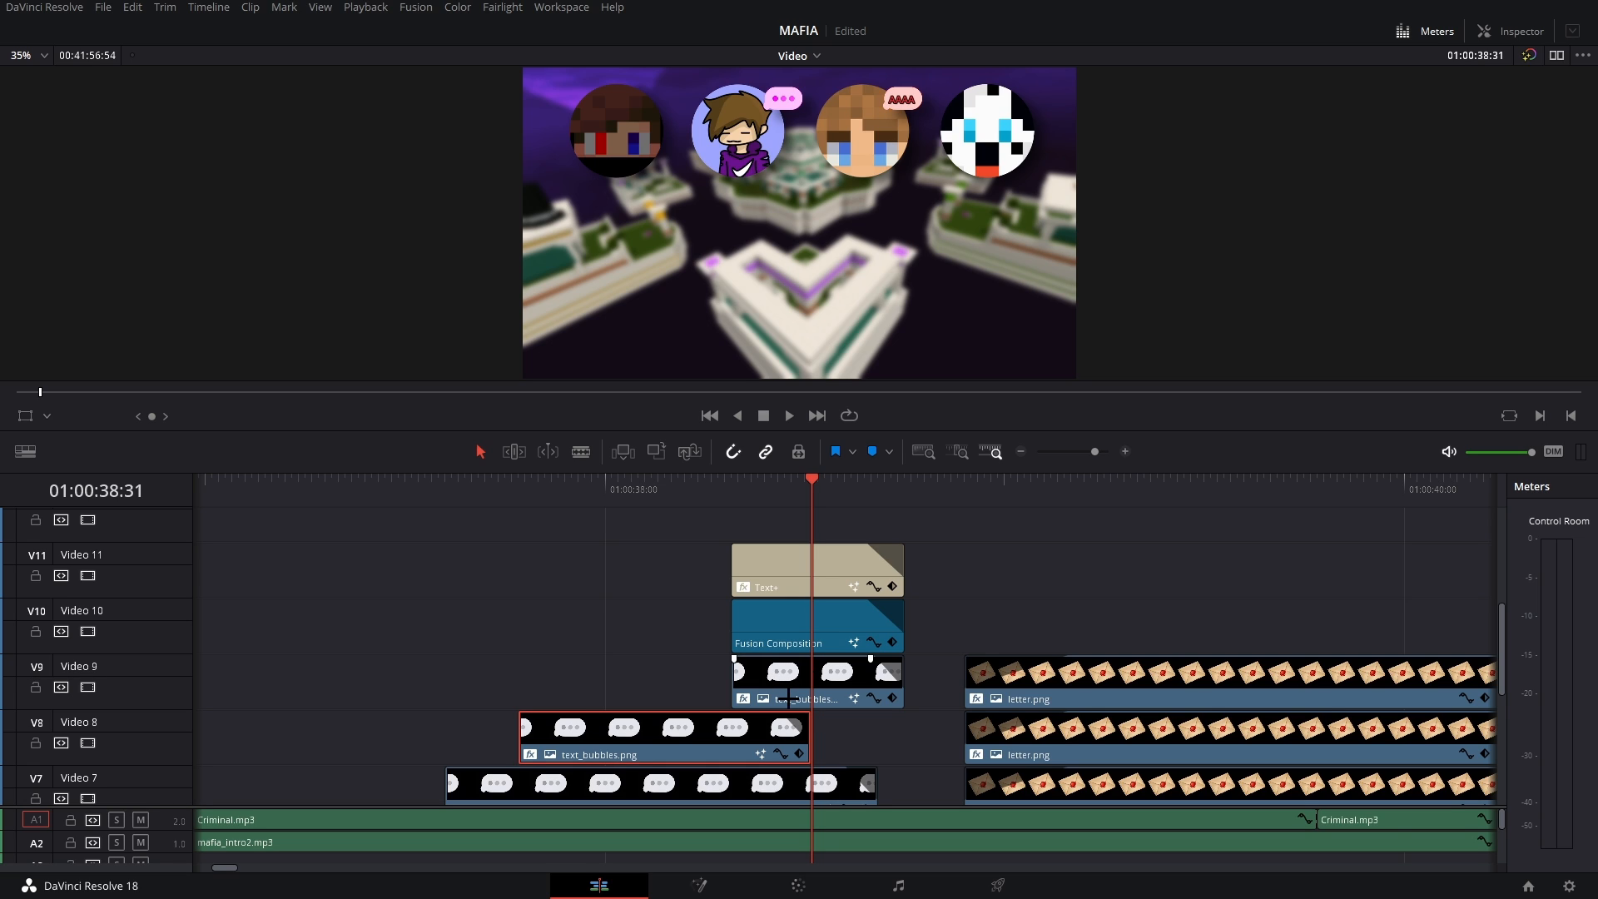
pyautogui.click(782, 691)
pyautogui.click(783, 624)
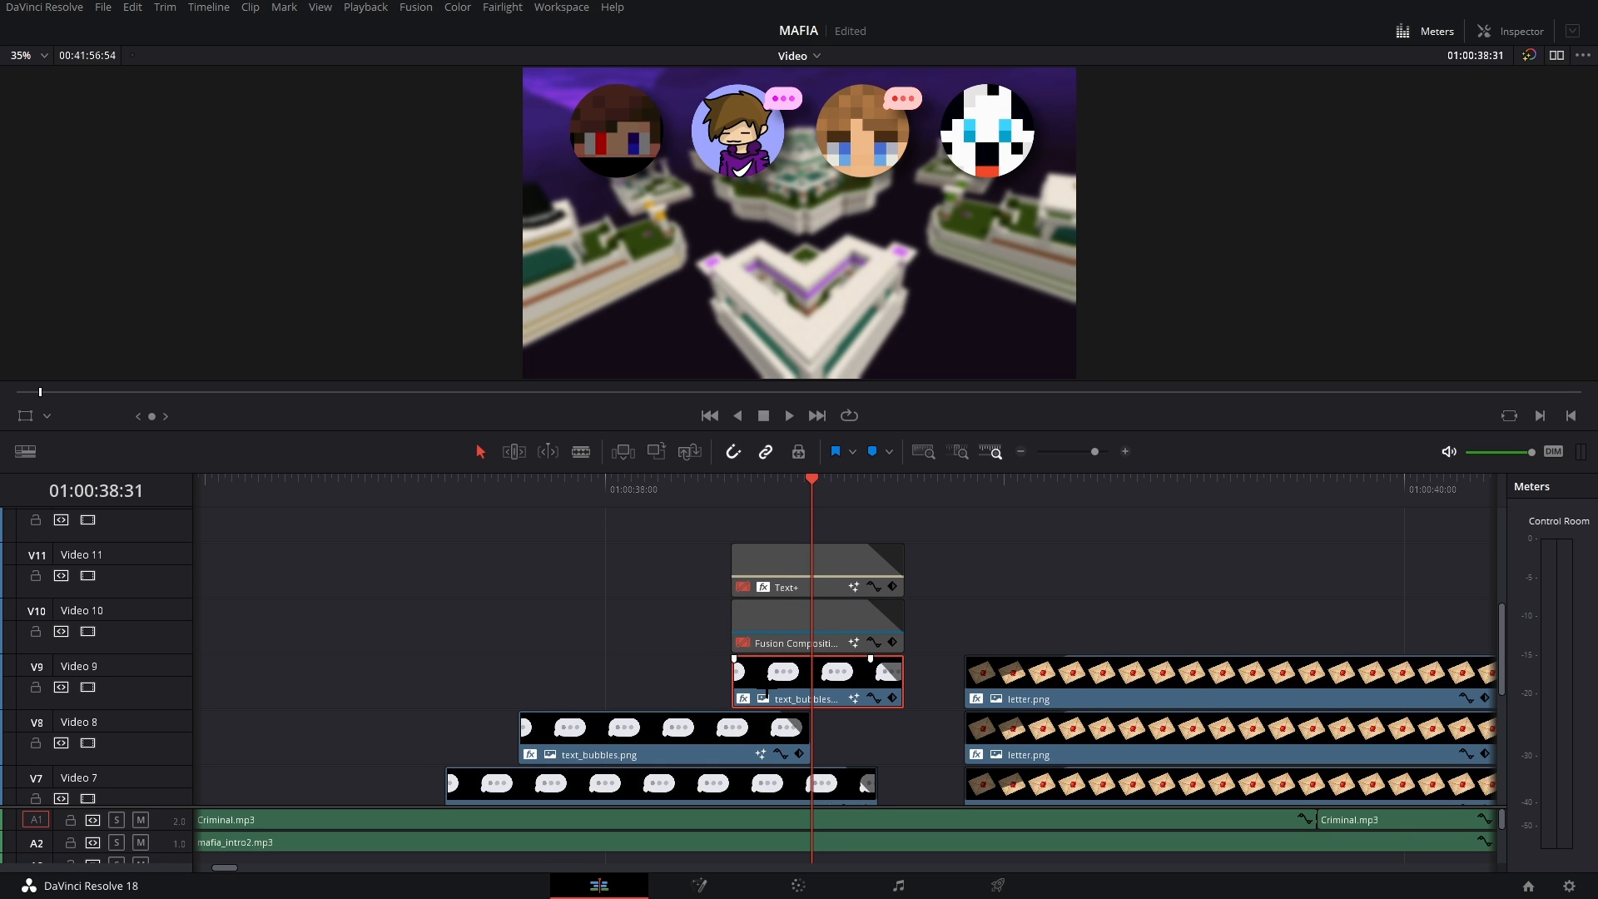
# - Examine the Video 9 text bubble clip's ColorCorrector1 setup in Fusion and return to the timeline
pyautogui.click(698, 884)
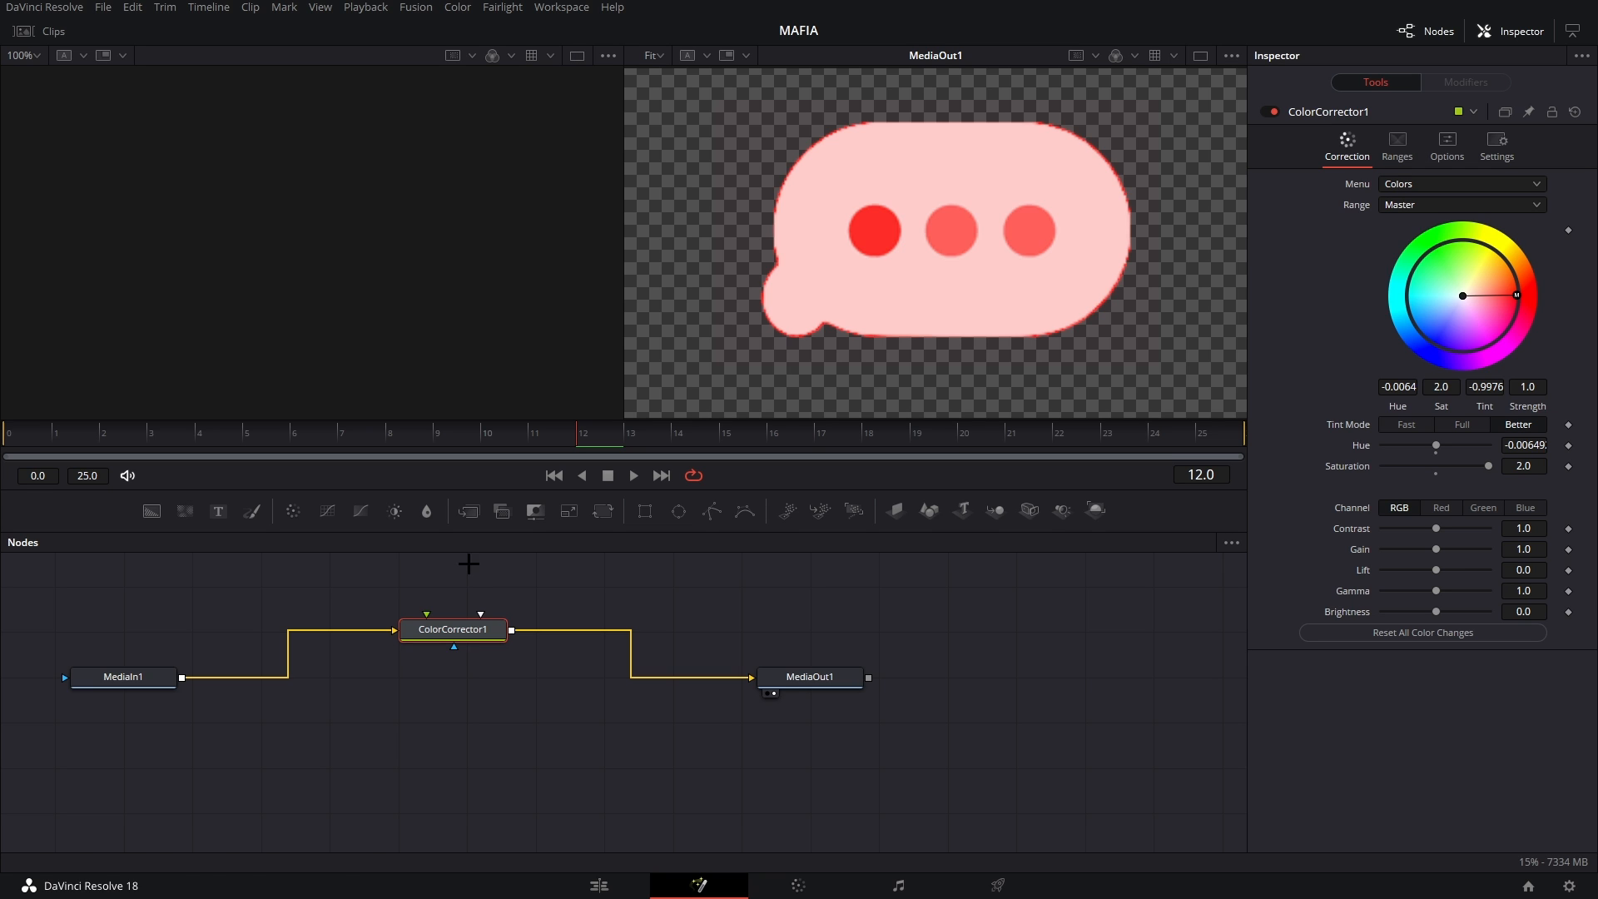
pyautogui.click(598, 885)
# - Enable the Fusion Composition on Video 10, inspect its Background1 colour in Fusion without changing it, and return to the timeline
pyautogui.click(783, 638)
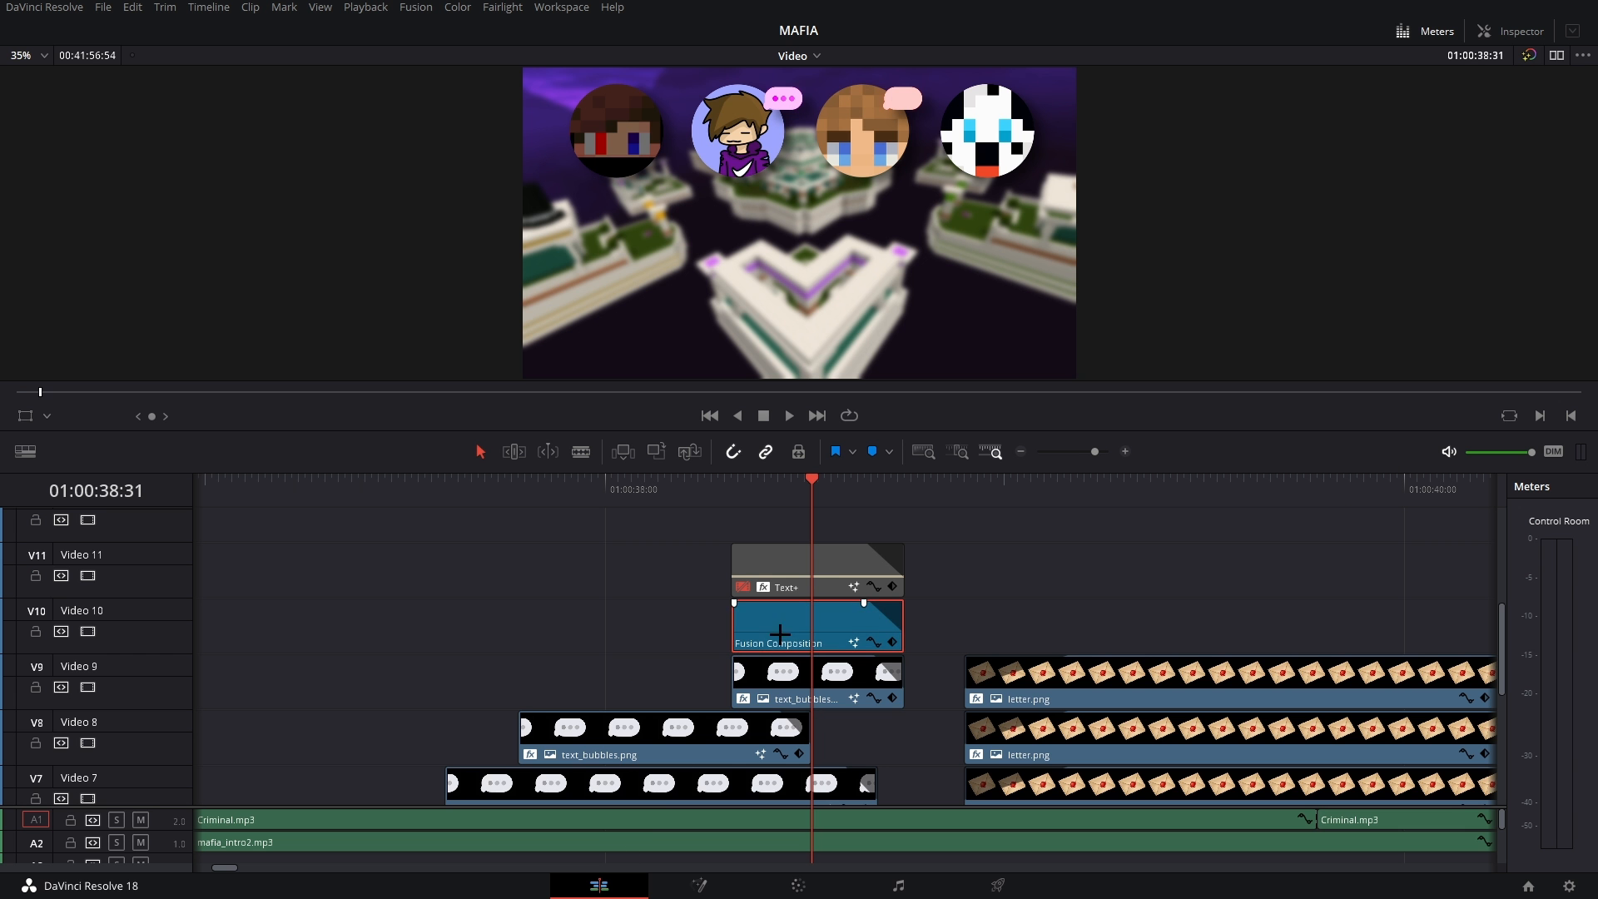
pyautogui.click(698, 885)
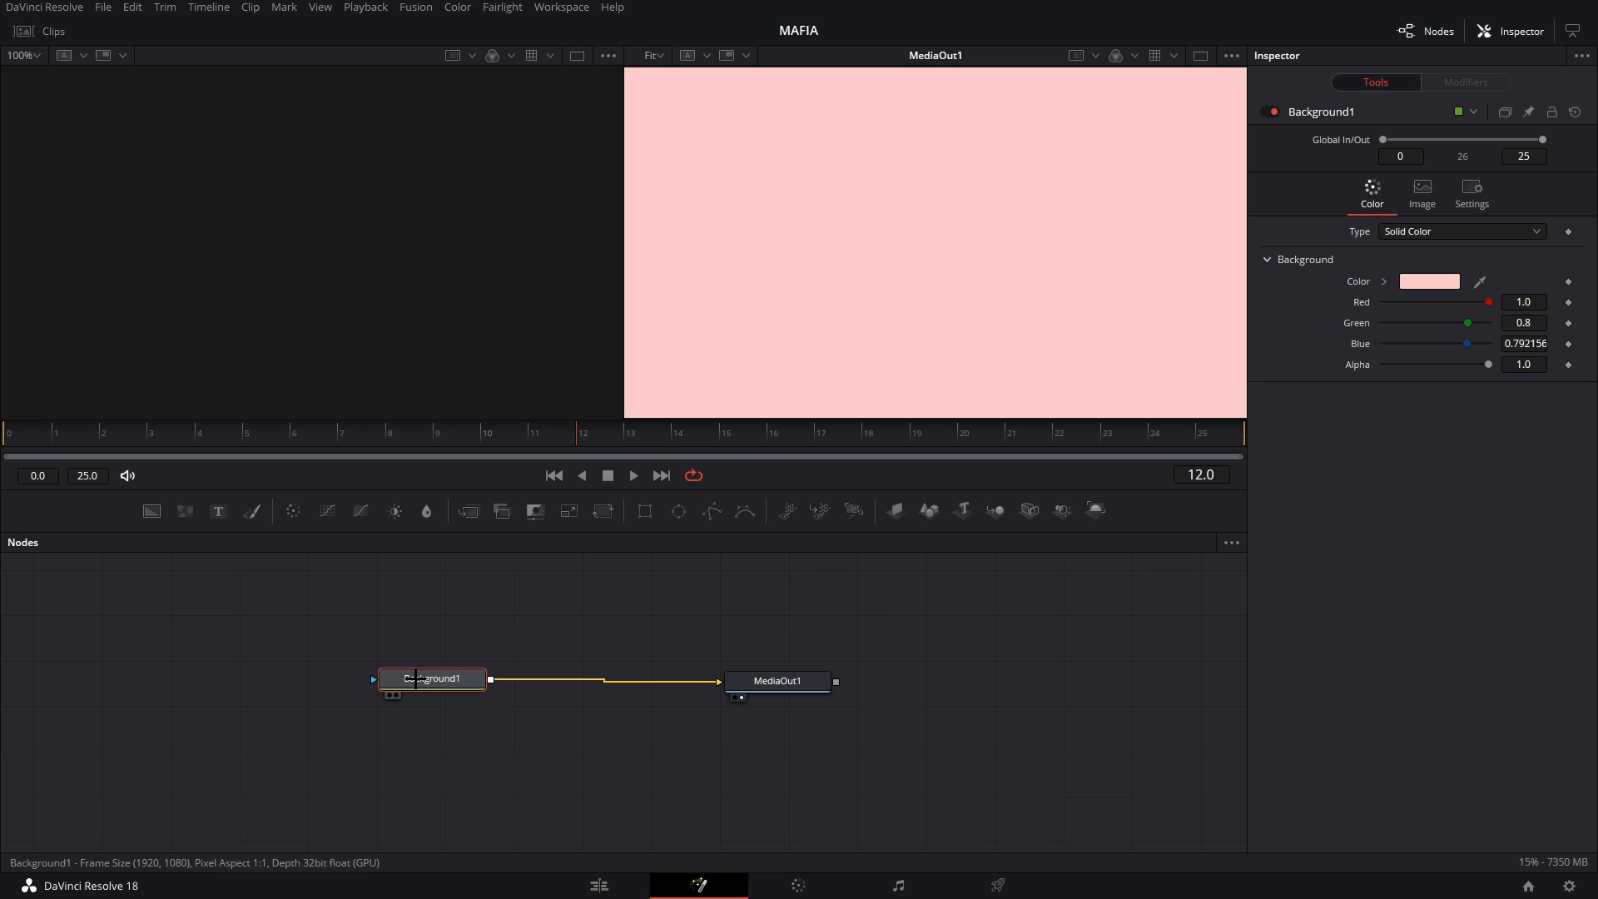
pyautogui.click(1429, 282)
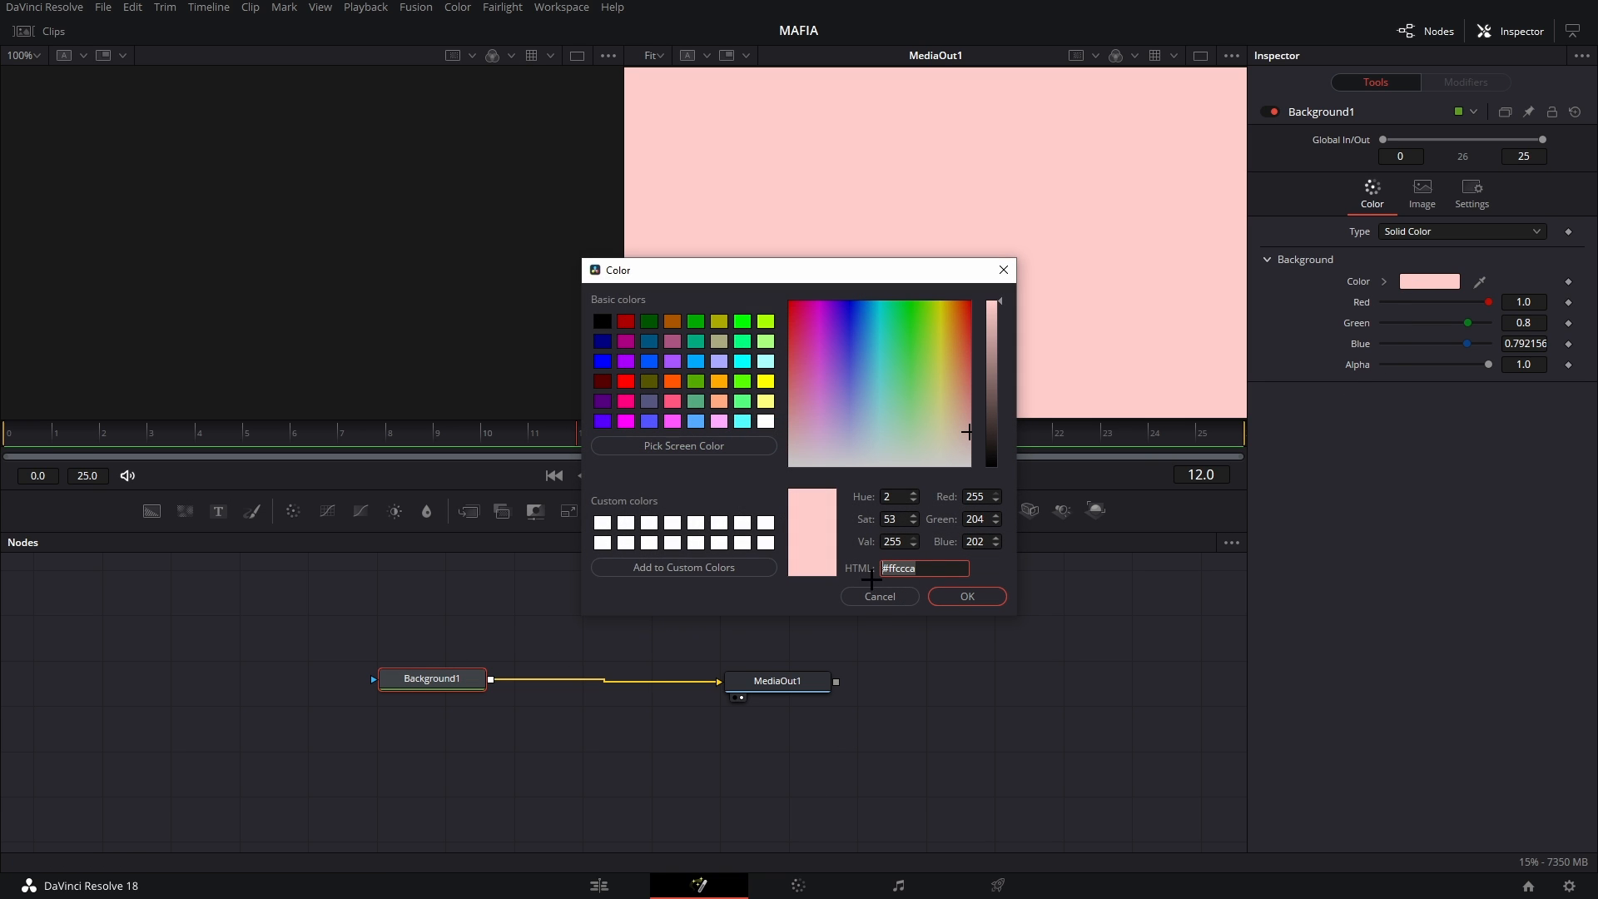
pyautogui.click(879, 596)
pyautogui.click(599, 885)
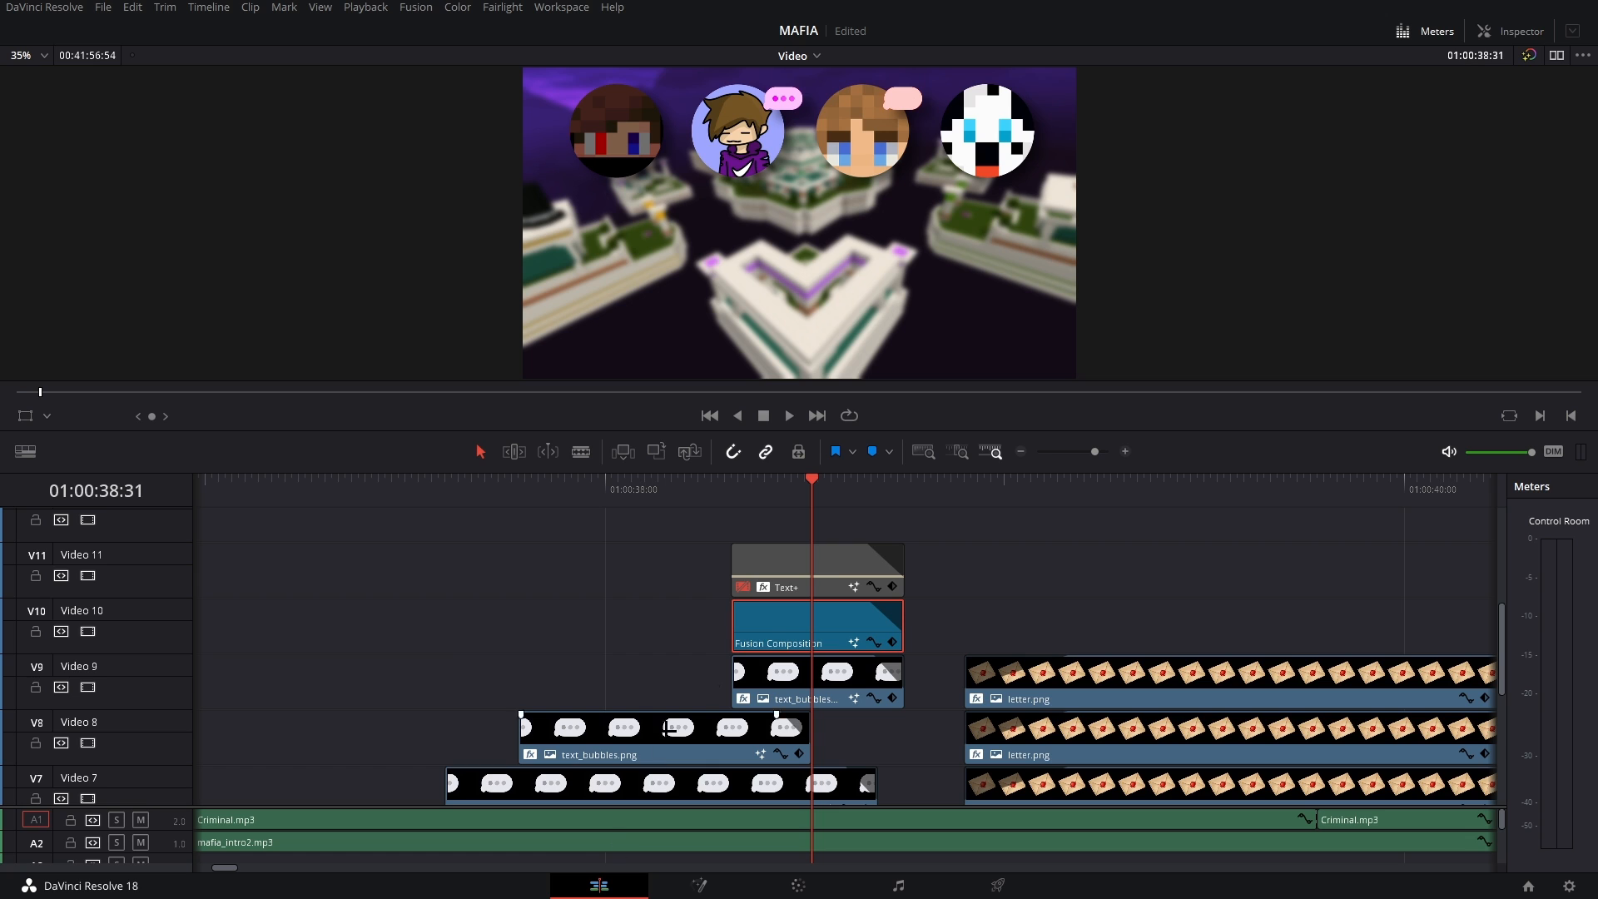
# - Disable the Video 10 Fusion Composition again and examine the Video 9 text bubble clip in Fusion
pyautogui.click(779, 678)
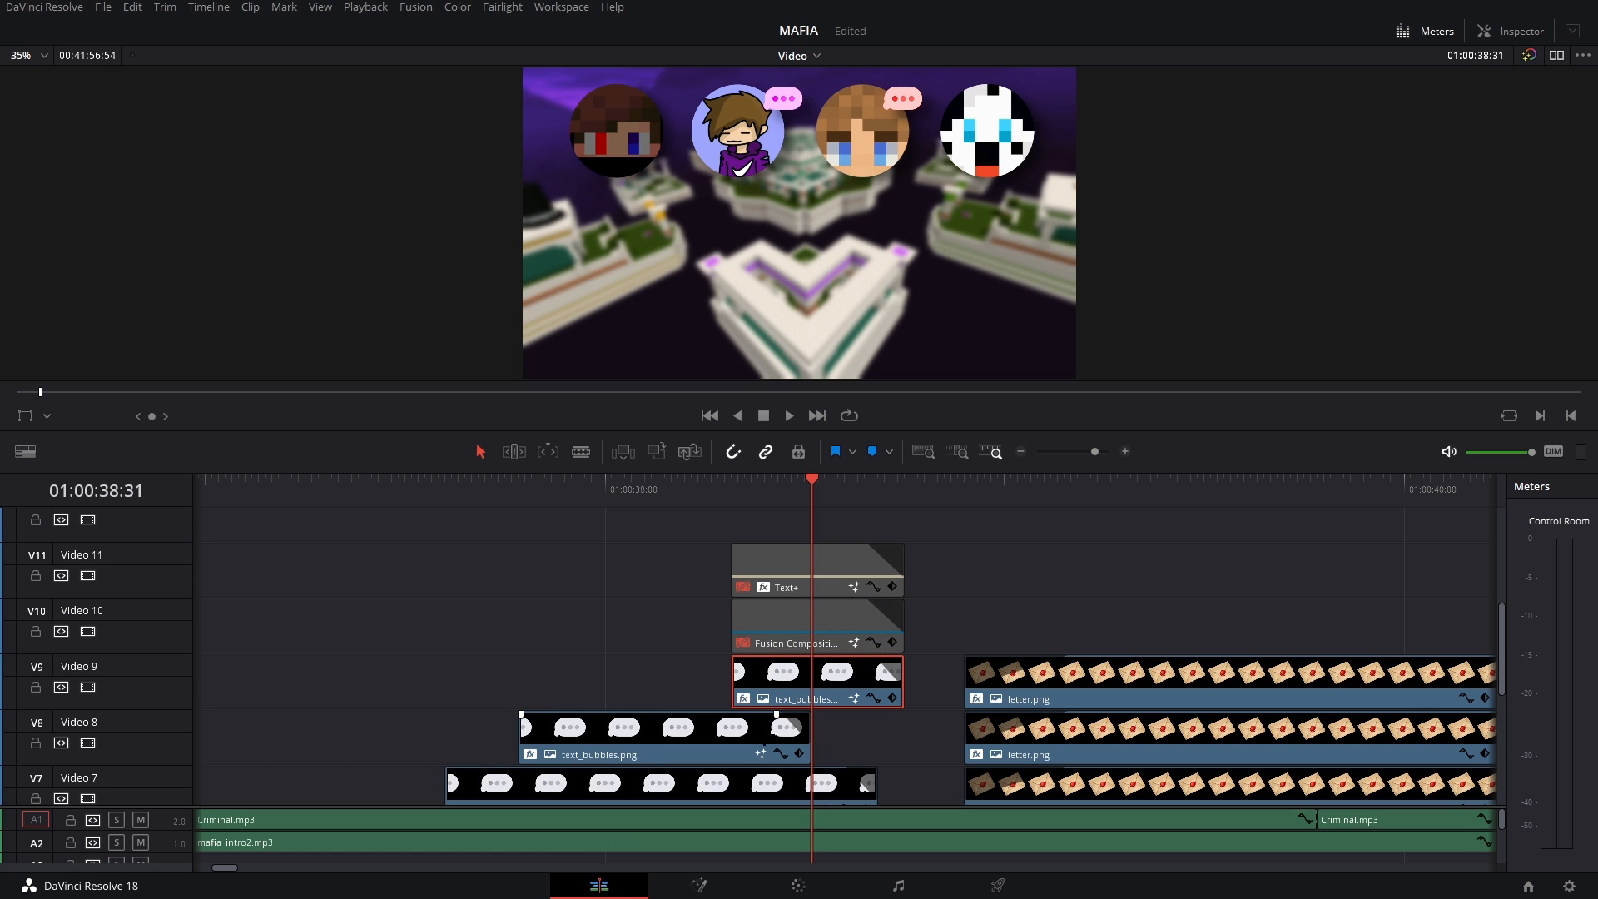
pyautogui.click(700, 884)
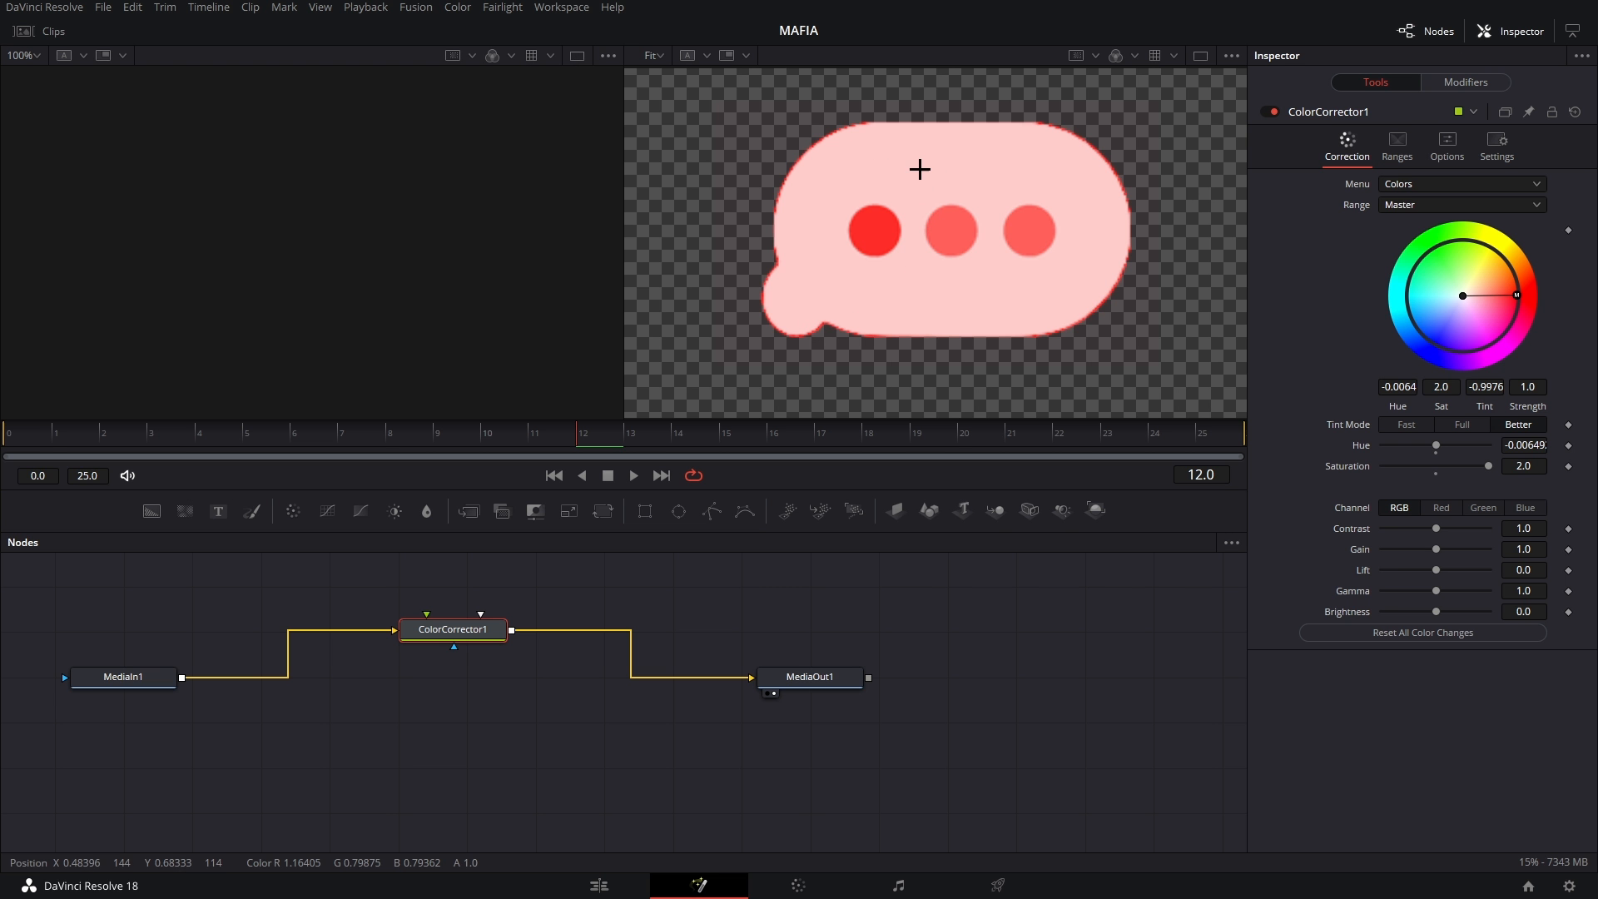
pyautogui.click(599, 885)
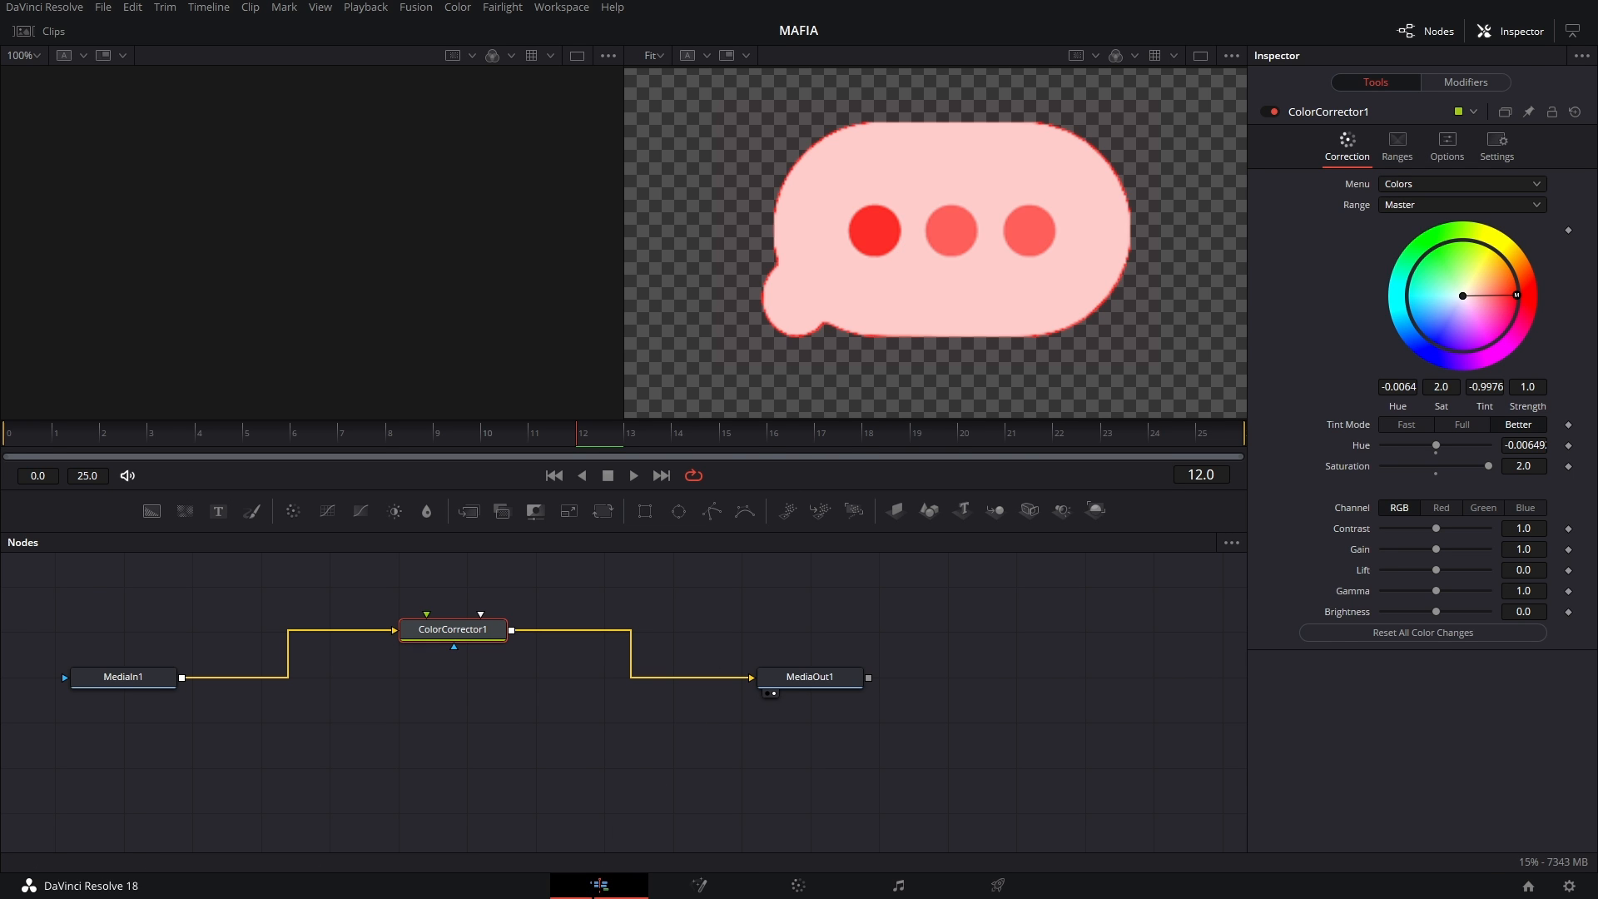
# - Enable the Fusion Composition on Video 10 and the Text+ clip on Video 11, and save the project
pyautogui.click(761, 643)
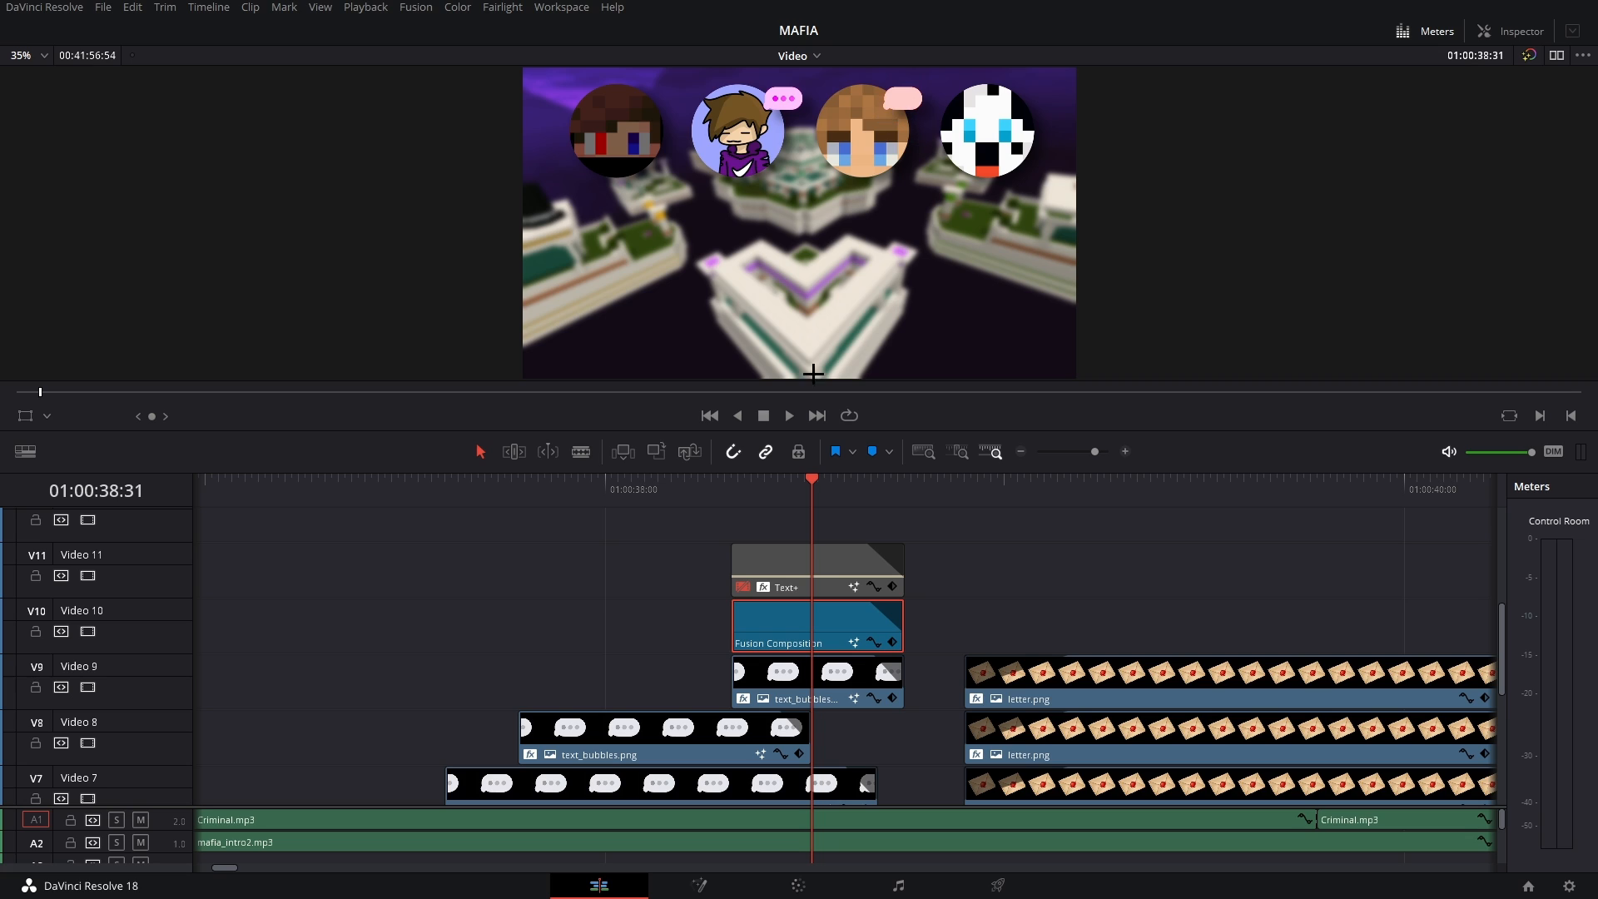
pyautogui.click(783, 563)
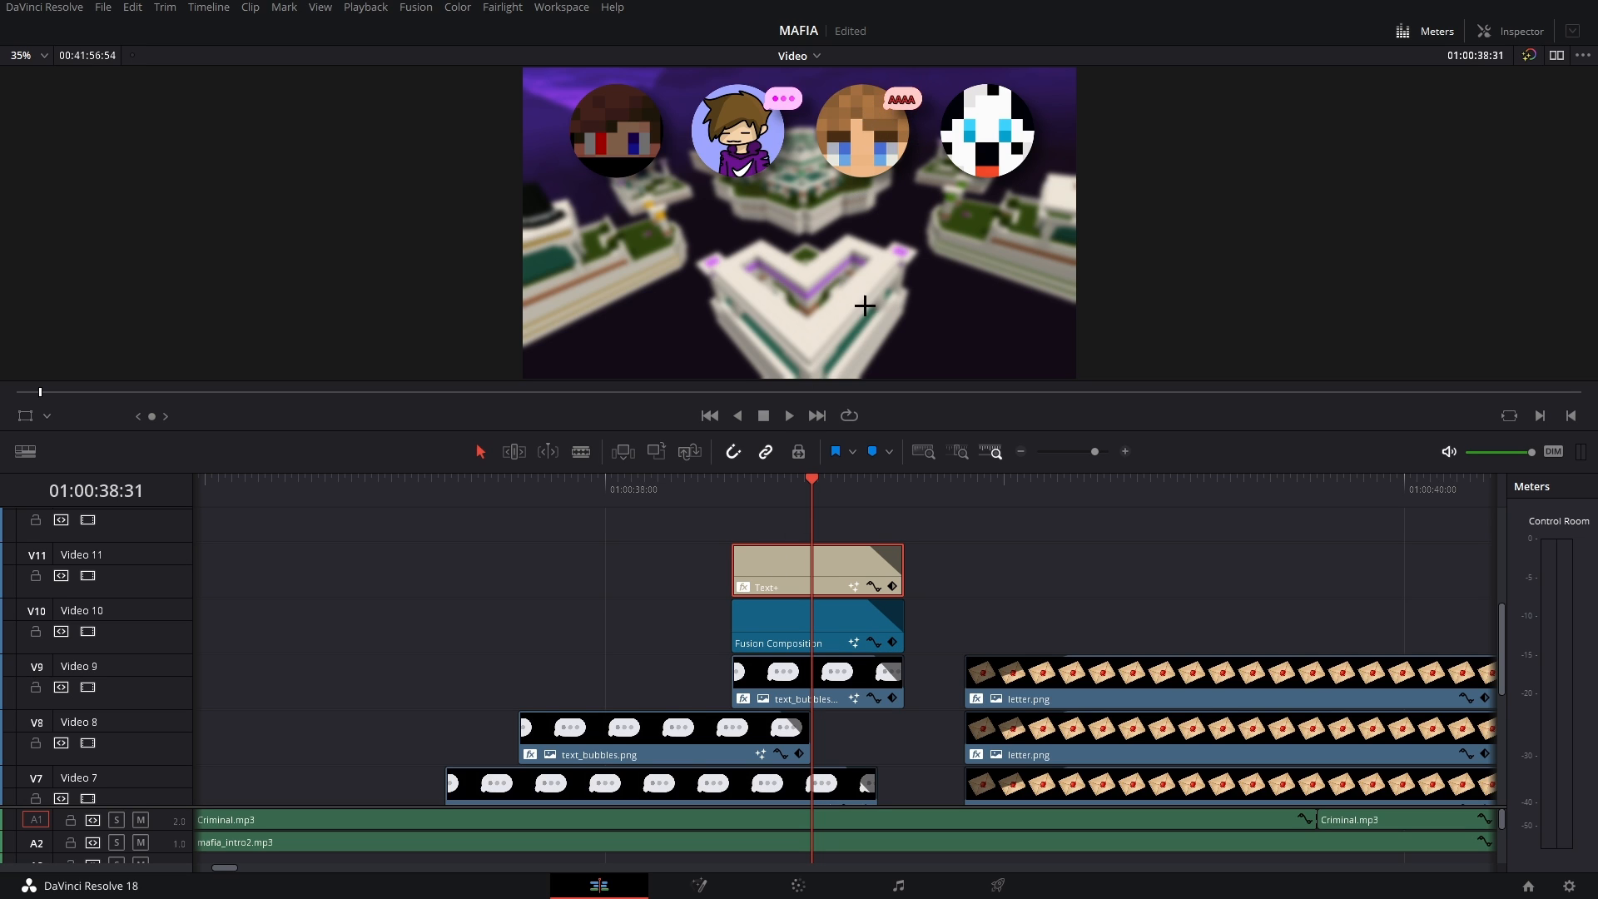
pyautogui.hotkey('ctrl', 's')
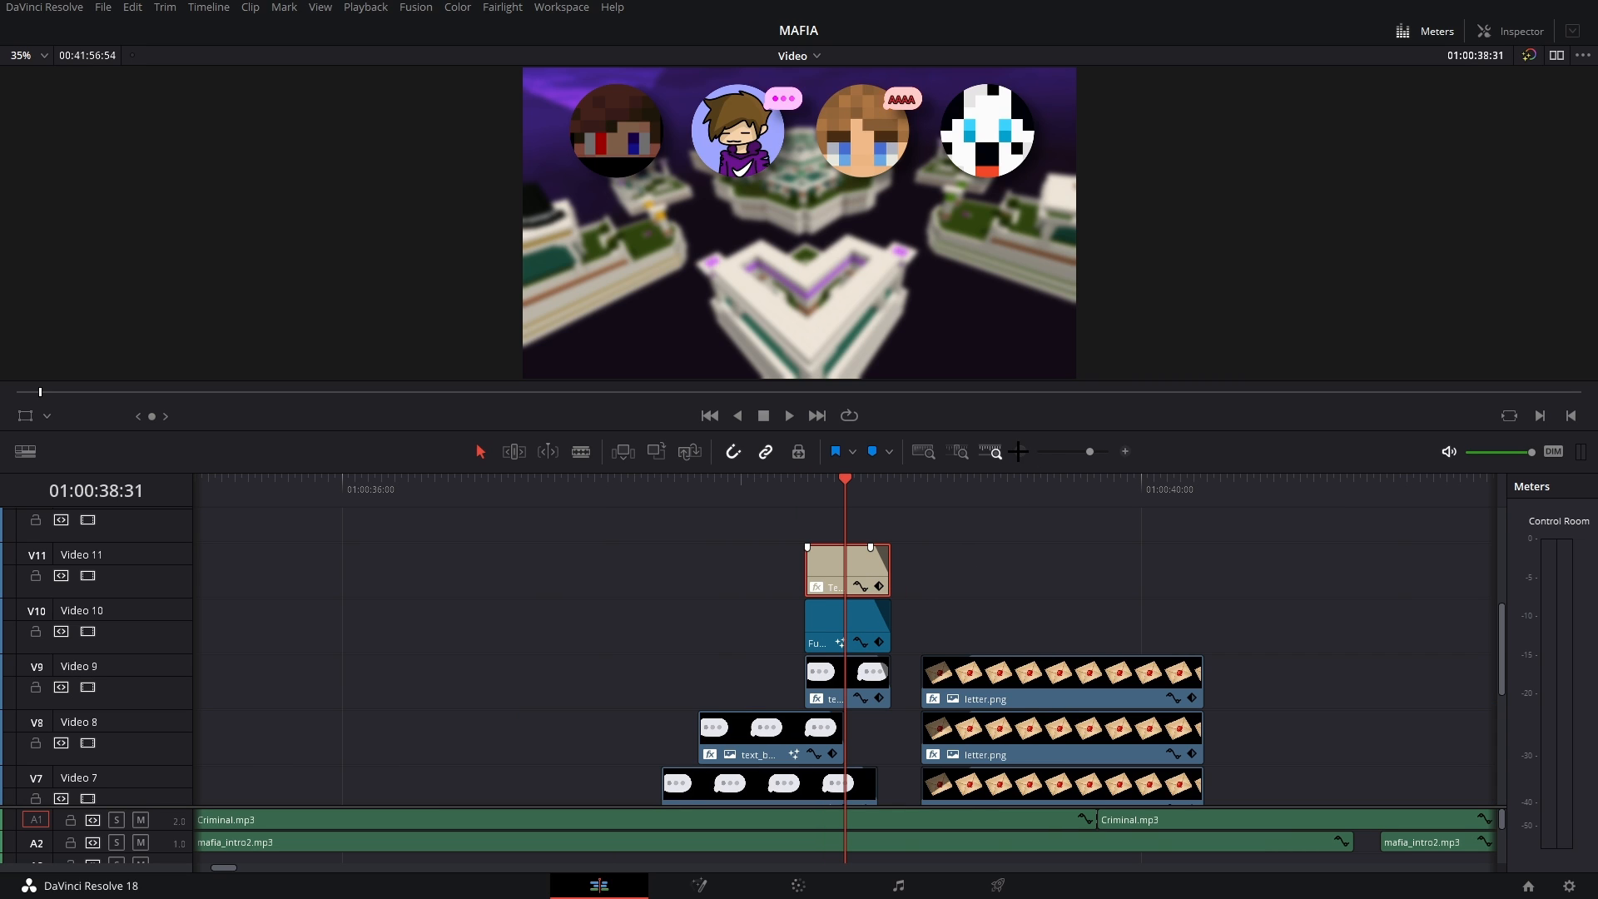
# - Review the stacked letter.png clips by moving the playhead from 01:00:39:29 through 01:00:40:08
pyautogui.hotkey('ctrl', '-')
pyautogui.scroll(-2, 993, 616)
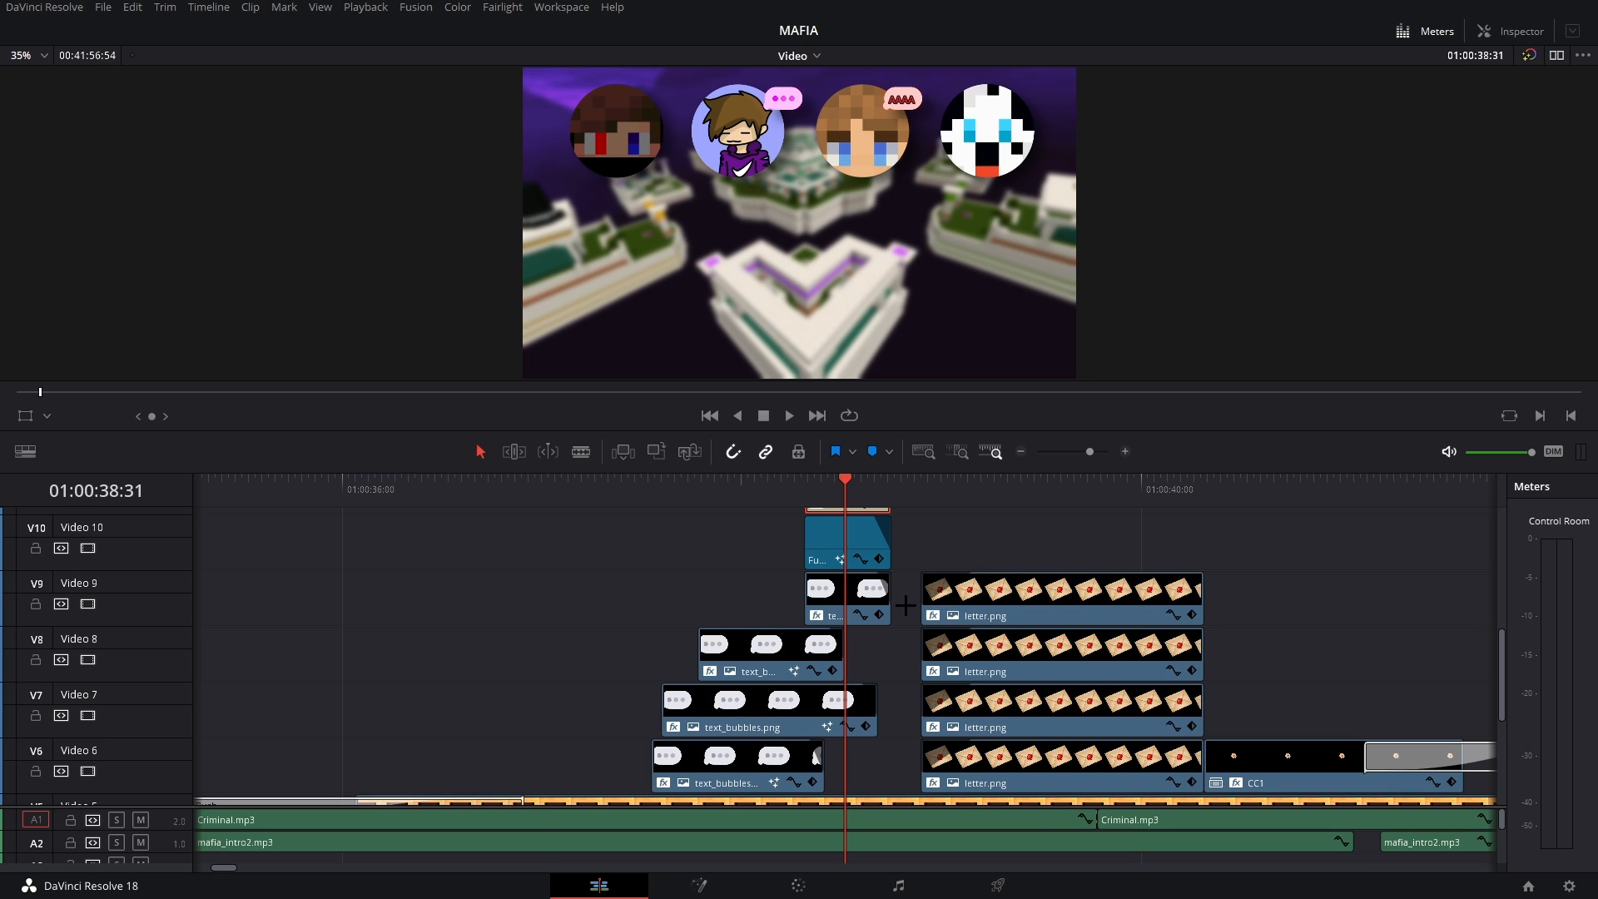
pyautogui.hscroll(5, 882, 616)
pyautogui.scroll(-1, 882, 616)
pyautogui.click(738, 483)
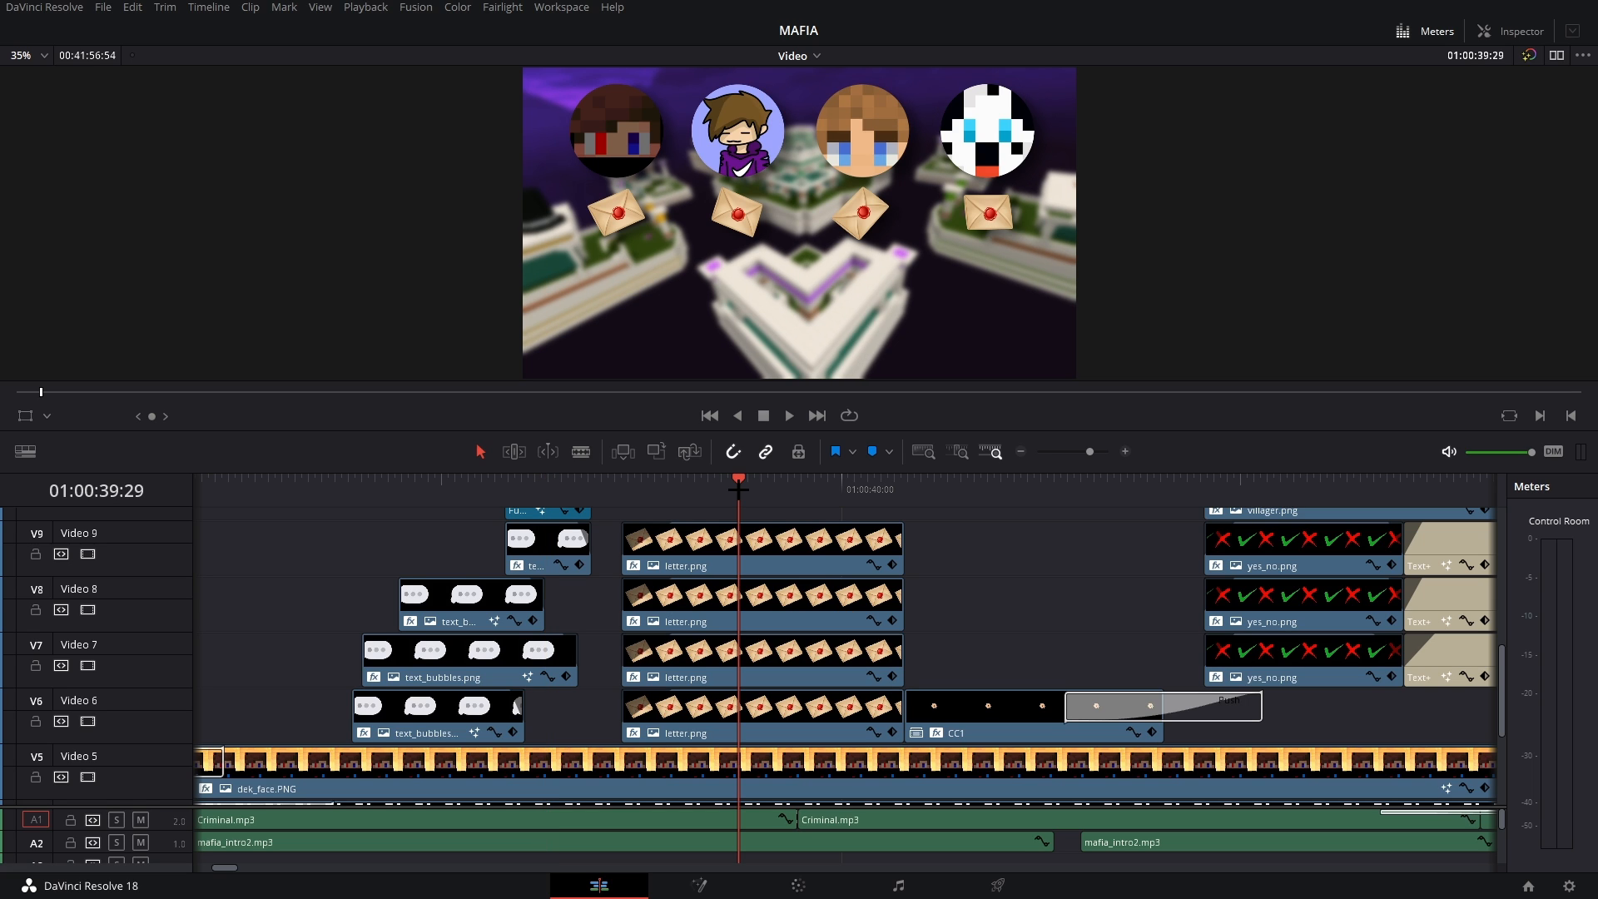
pyautogui.click(795, 484)
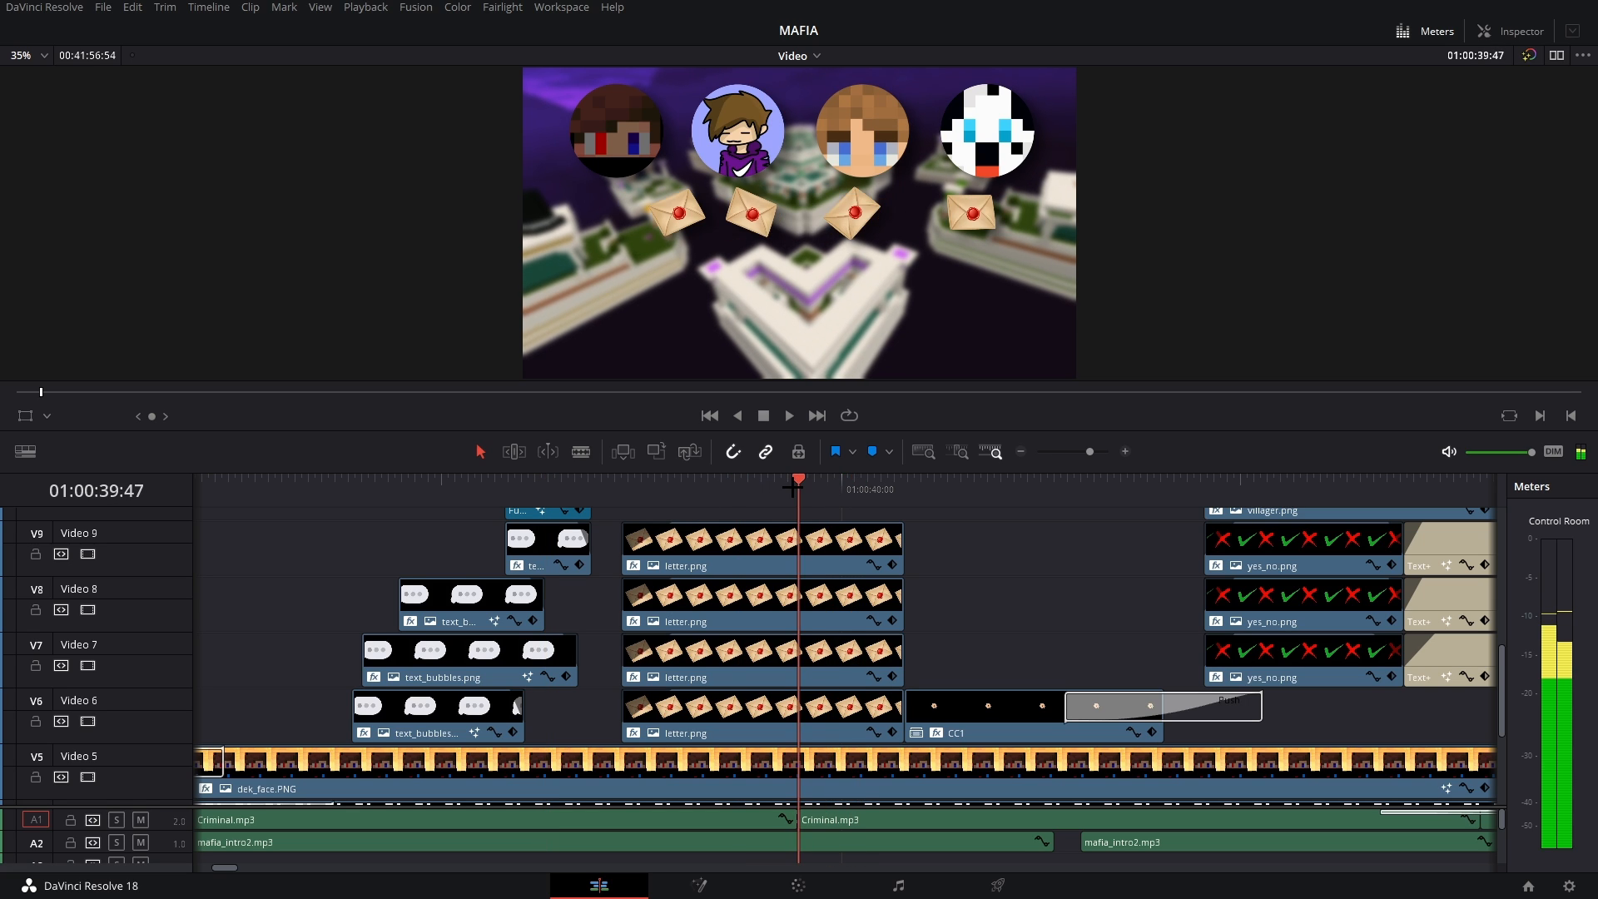
pyautogui.moveTo(793, 487); pyautogui.dragTo(869, 487)
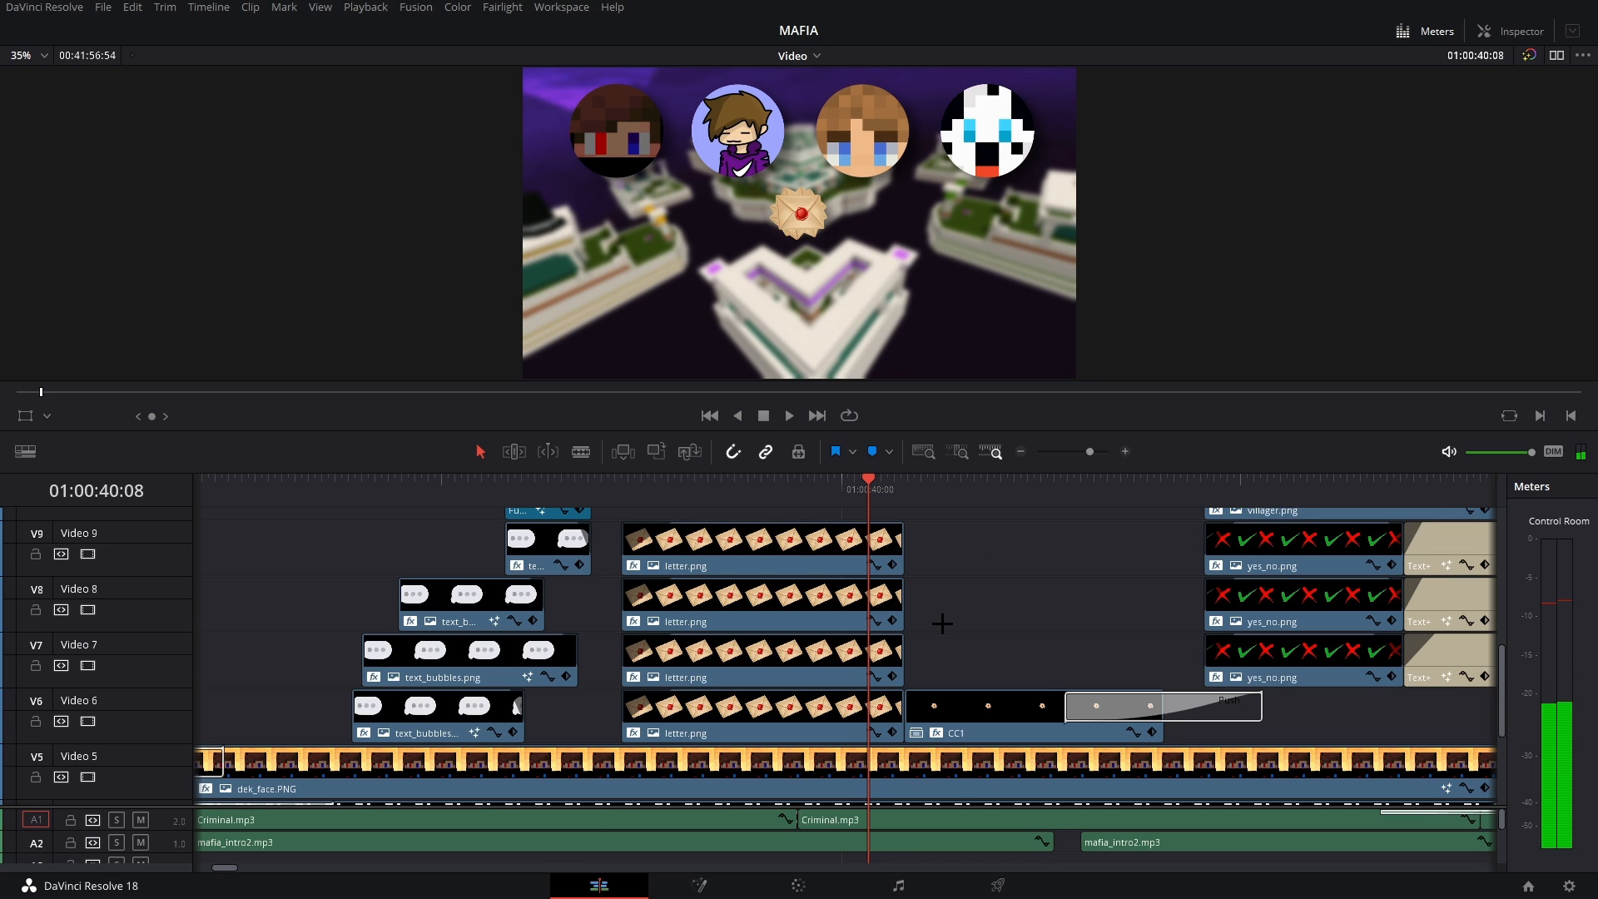
# - Play through the transition from the letter.png clips into the CC1 clip and place the playhead at 01:00:40:27
pyautogui.hscroll(3, 942, 623)
pyautogui.hscroll(2, 943, 623)
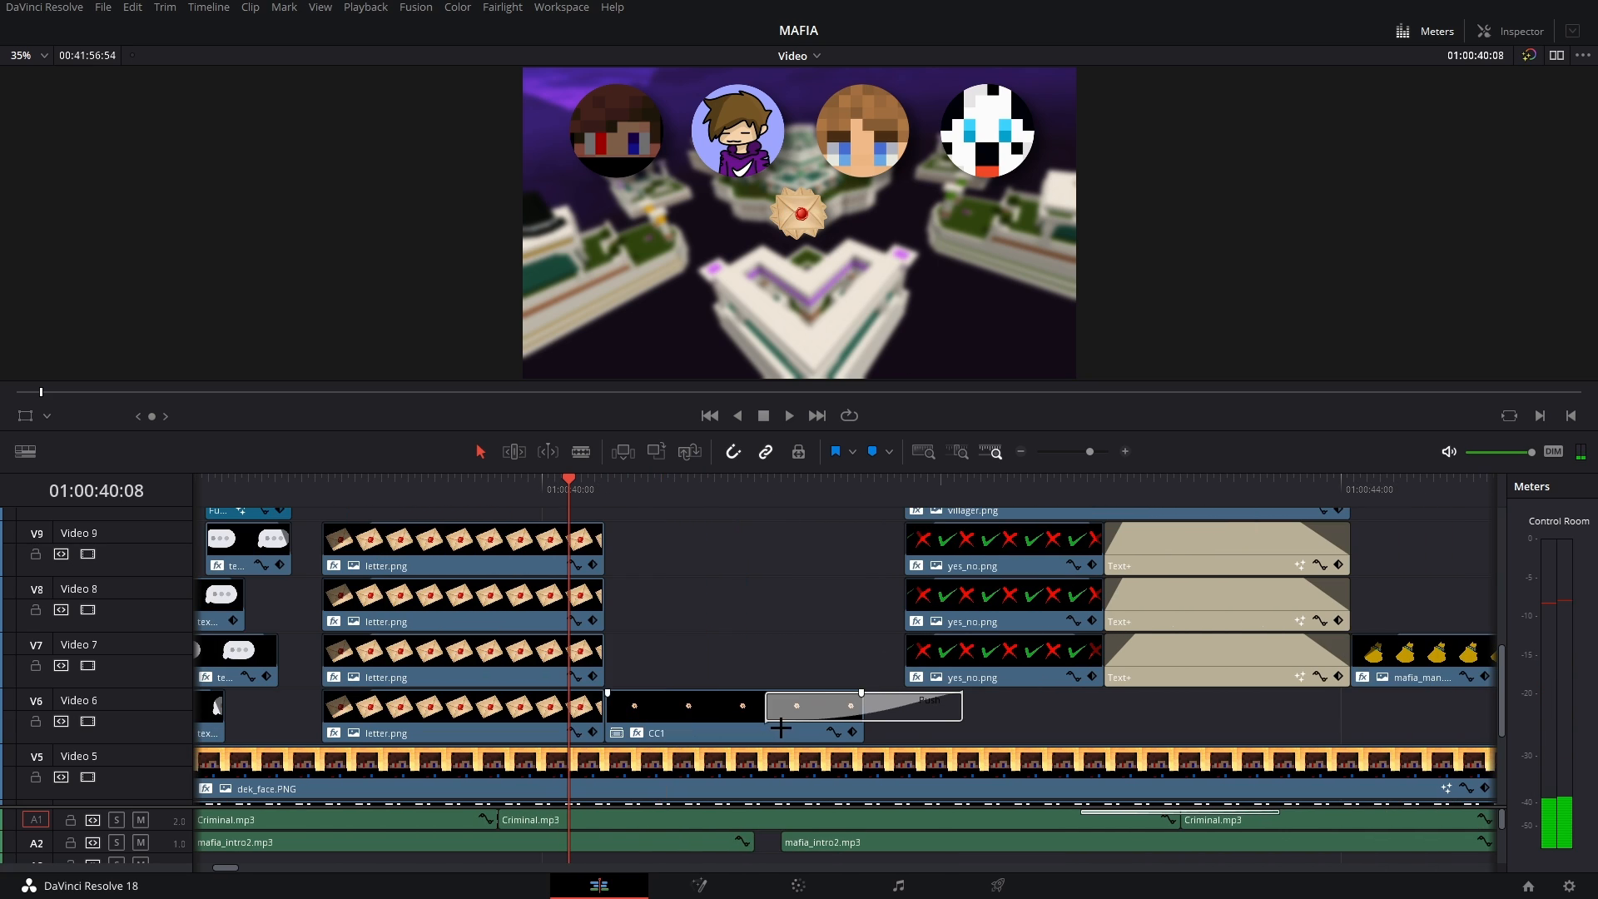
pyautogui.click(675, 488)
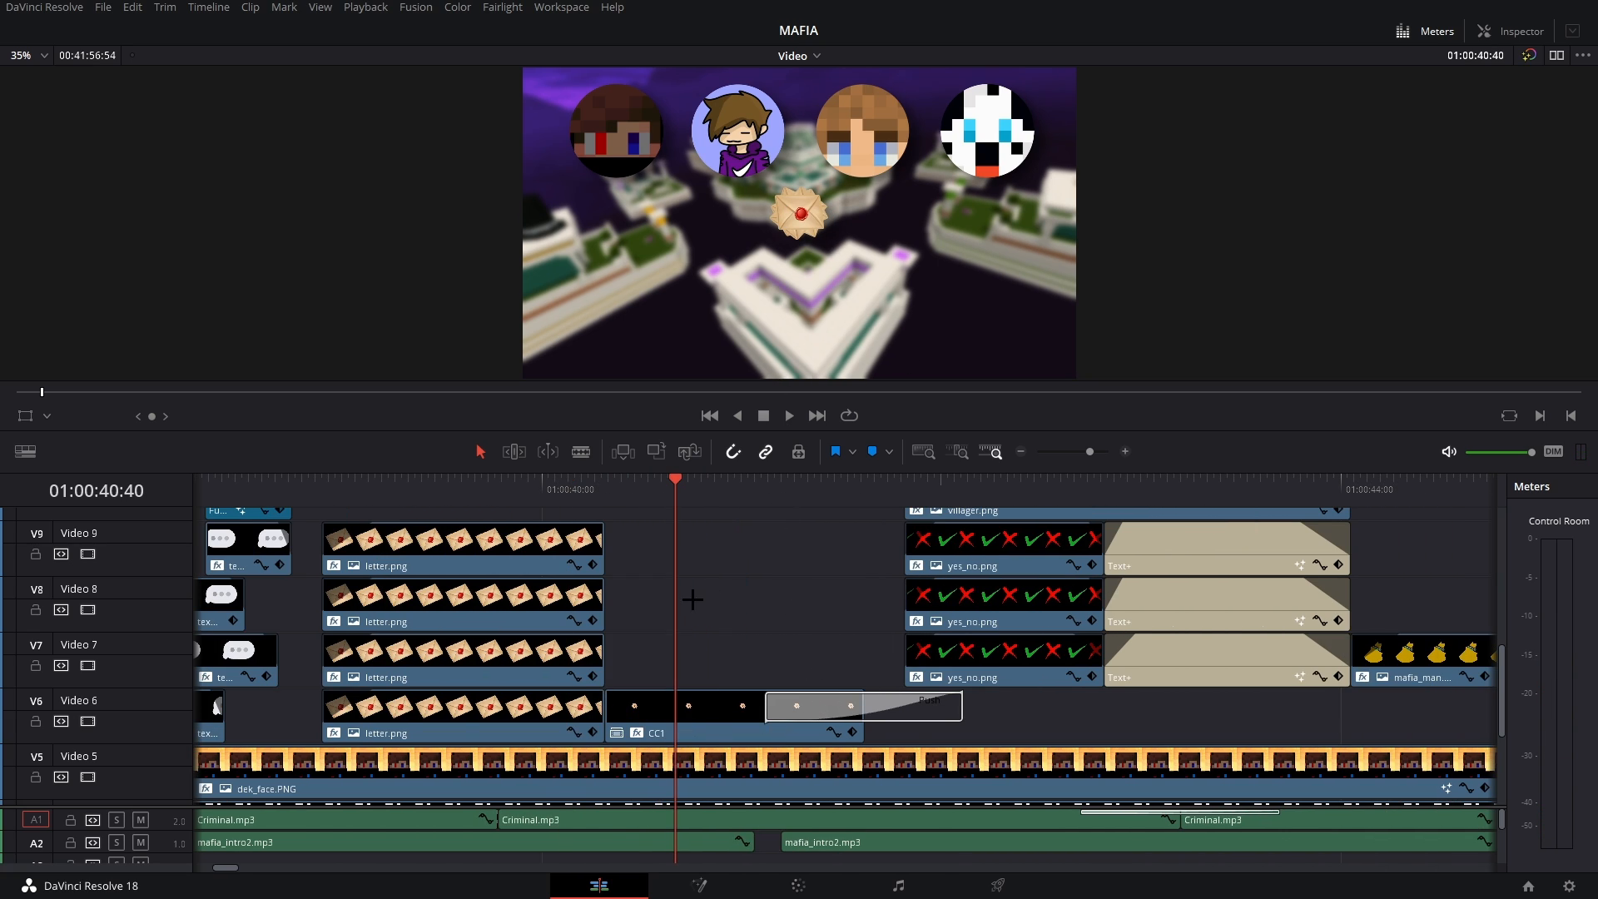
pyautogui.hscroll(-2, 692, 599)
pyautogui.click(665, 489)
pyautogui.press('space')
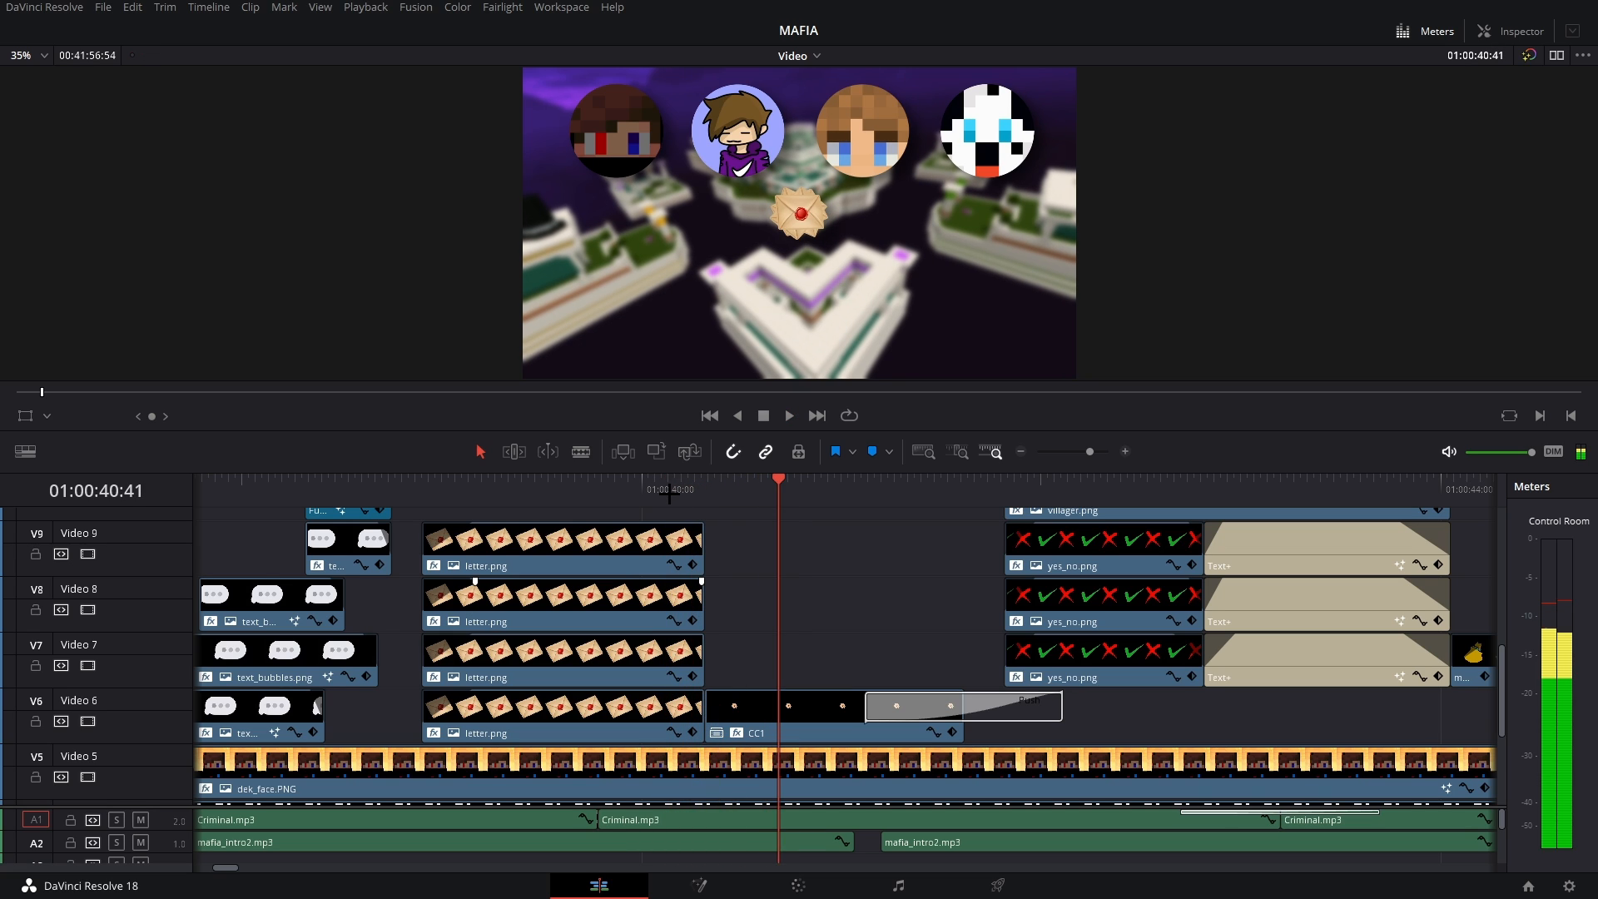
pyautogui.moveTo(735, 490)
pyautogui.mouseDown()
pyautogui.moveTo(703, 489)
pyautogui.moveTo(733, 496)
pyautogui.mouseUp()
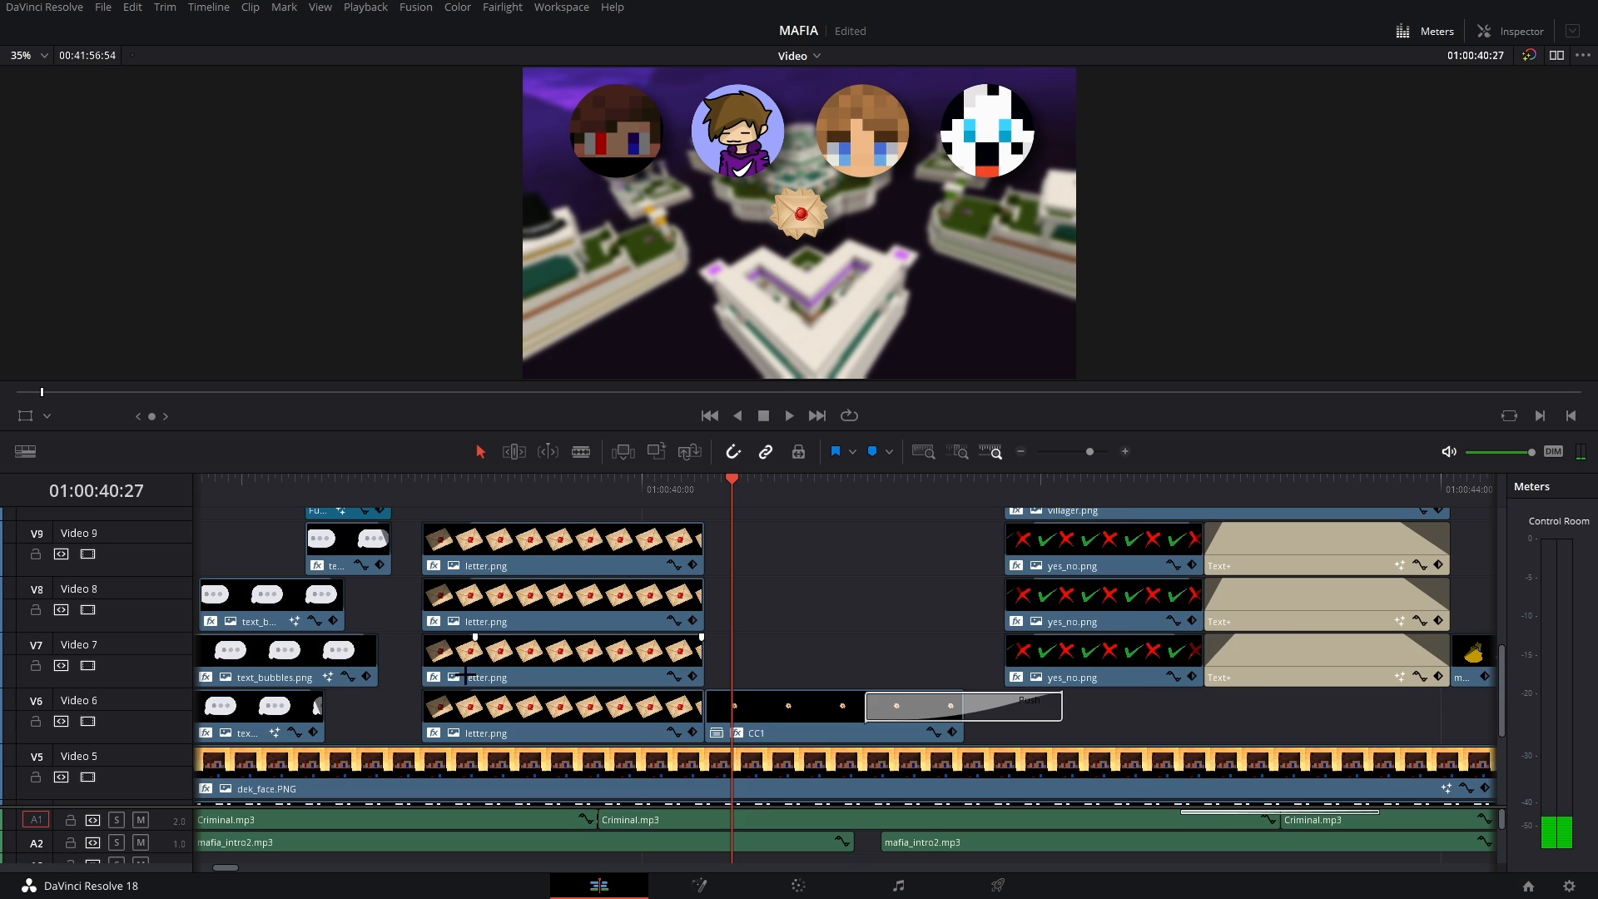
# - Examine the neighbouring layers and move the playhead to 01:00:42:29 over the bracket, villager and yes_no clips
pyautogui.hscroll(-5, 465, 674)
pyautogui.scroll(-2, 633, 635)
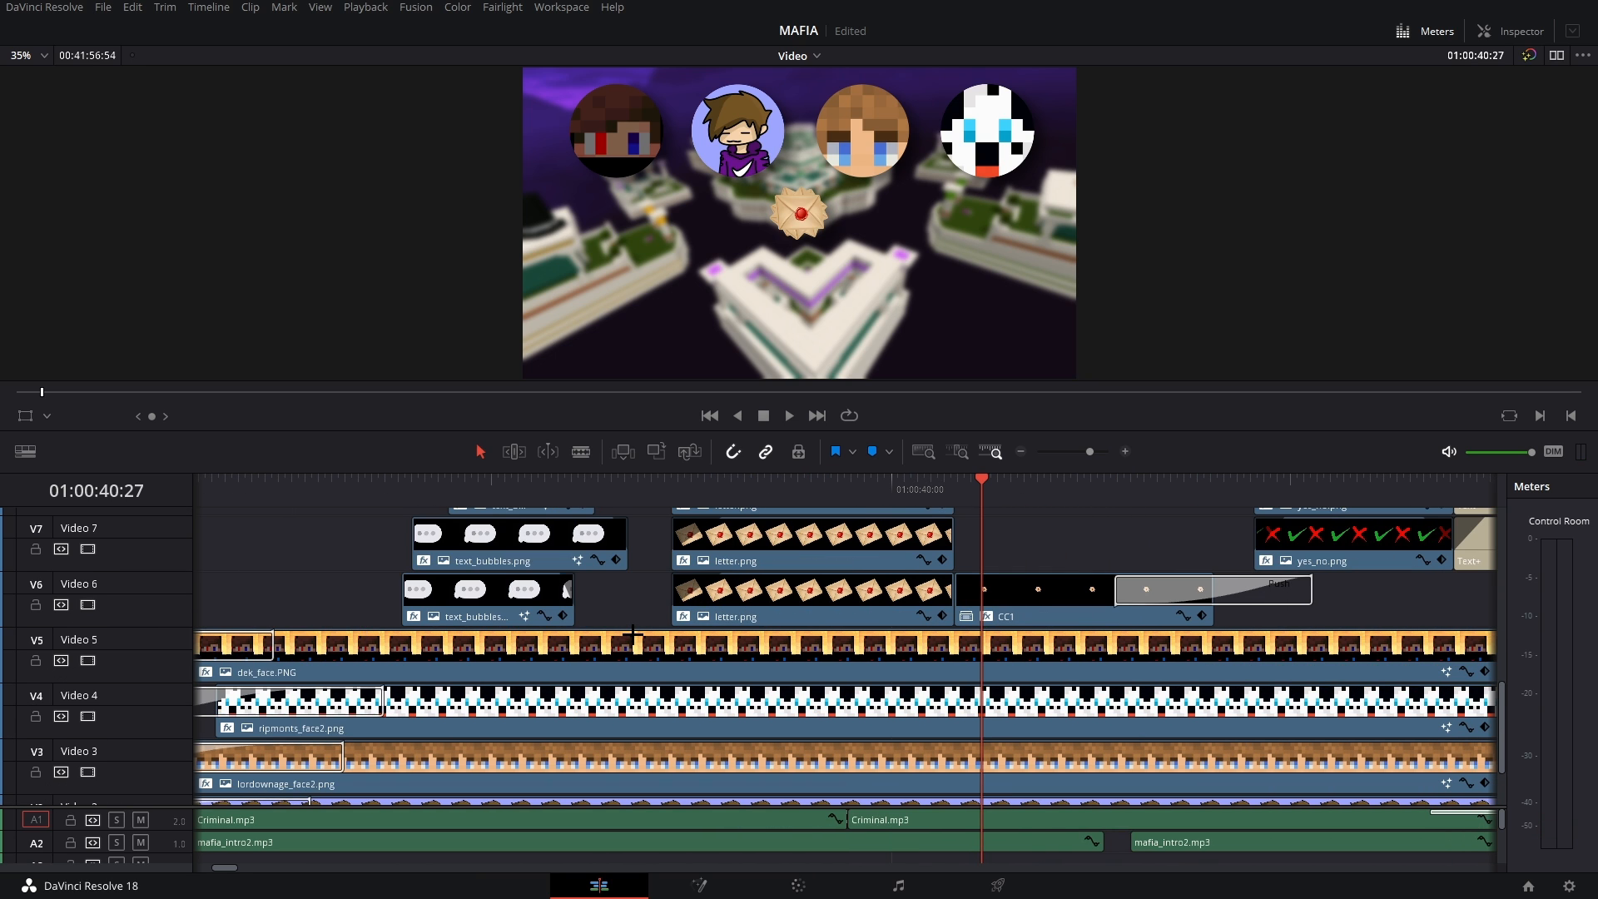
pyautogui.hscroll(10, 633, 635)
pyautogui.scroll(3, 641, 642)
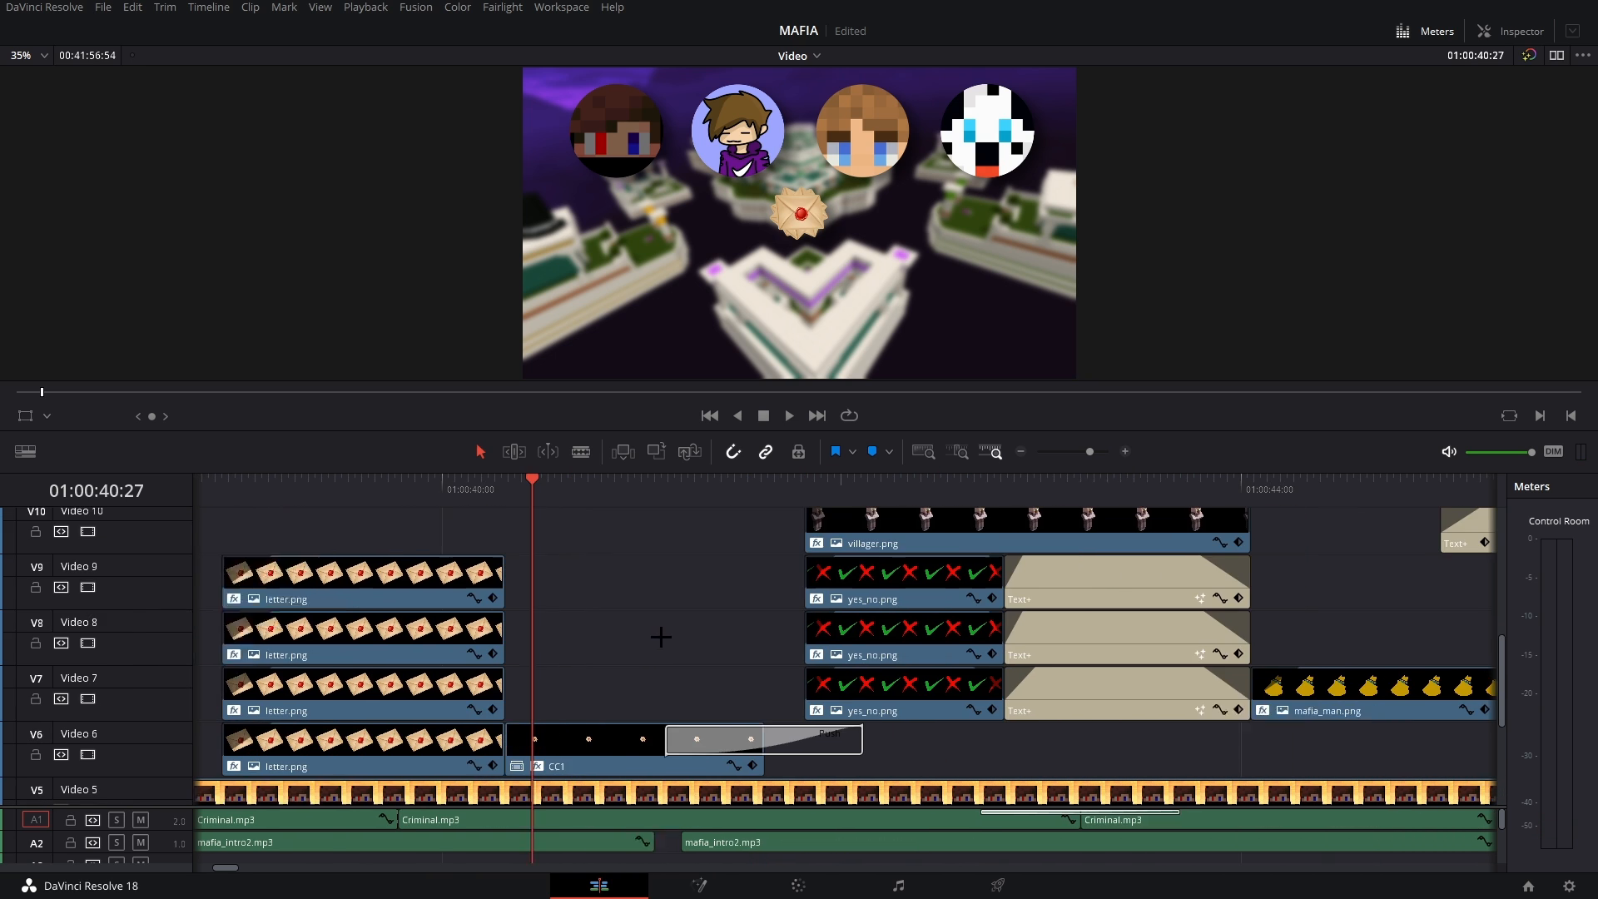
pyautogui.hscroll(5, 708, 641)
pyautogui.scroll(3, 733, 641)
pyautogui.scroll(-2, 754, 641)
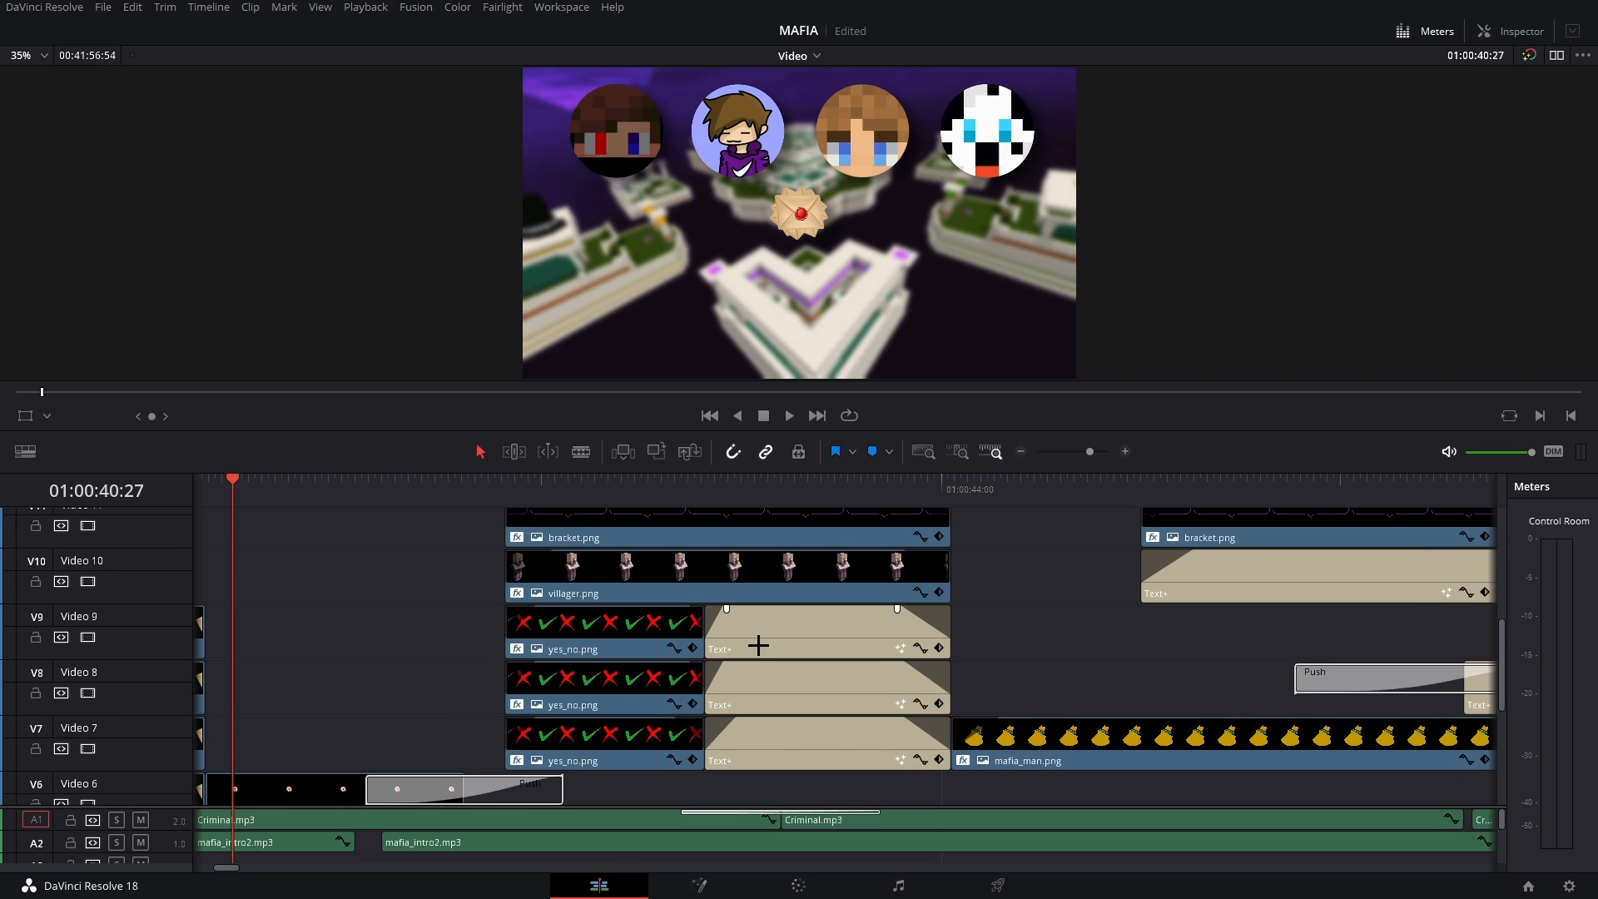
pyautogui.click(638, 484)
pyautogui.scroll(1, 731, 578)
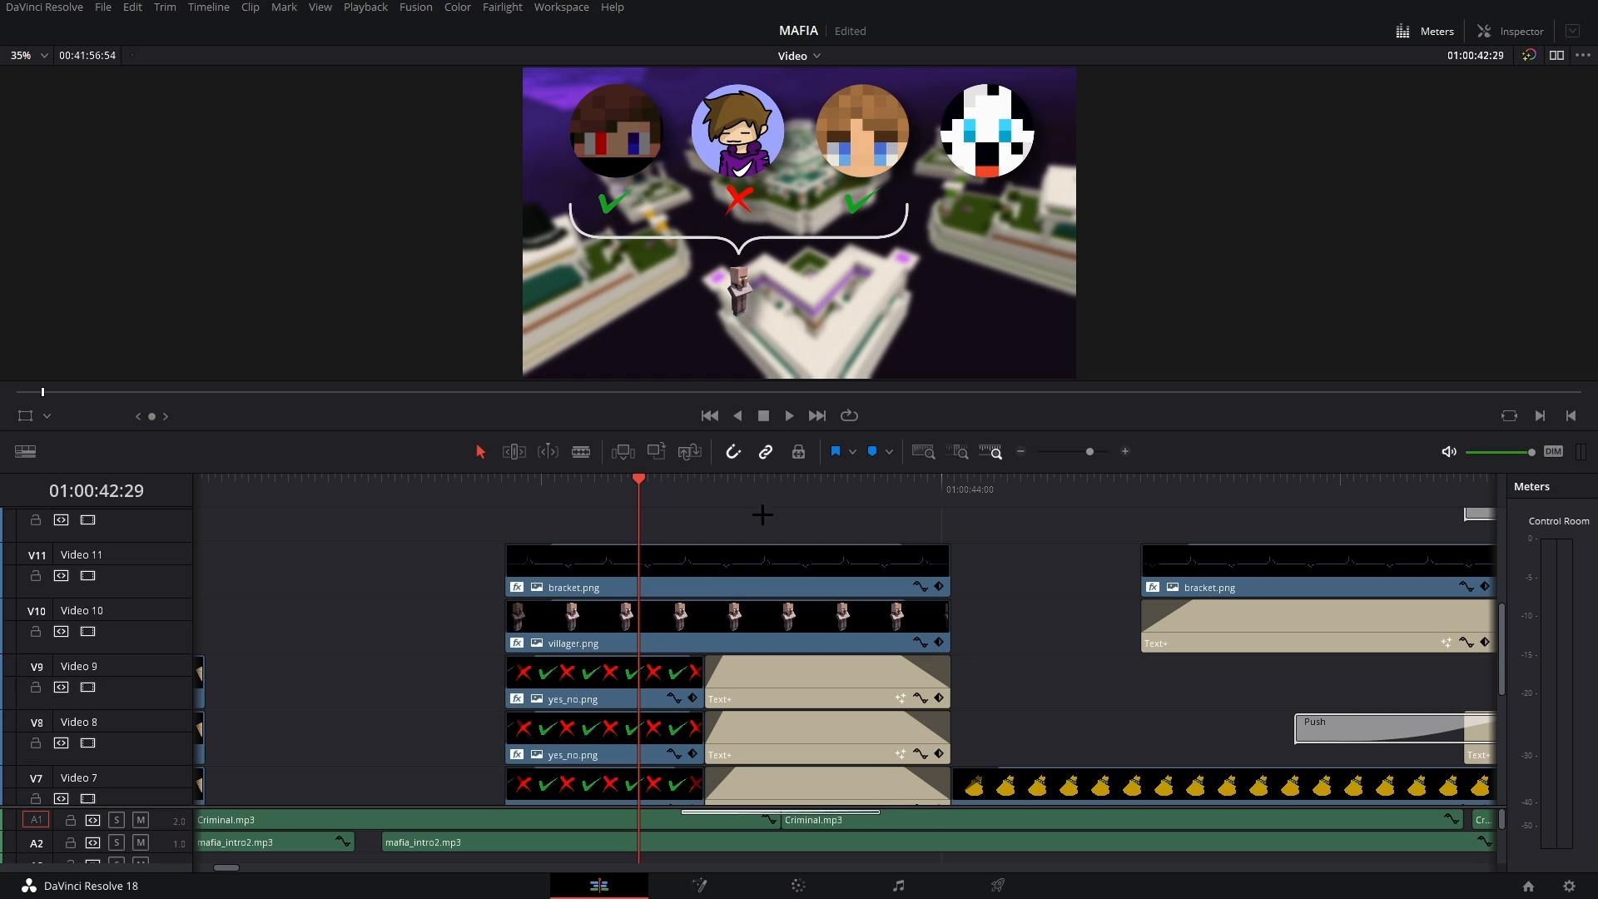
# - Select the bracket.png clip on Video 11, then the yes_no.png clips on Video 7 and Video 9 in turn
pyautogui.click(685, 579)
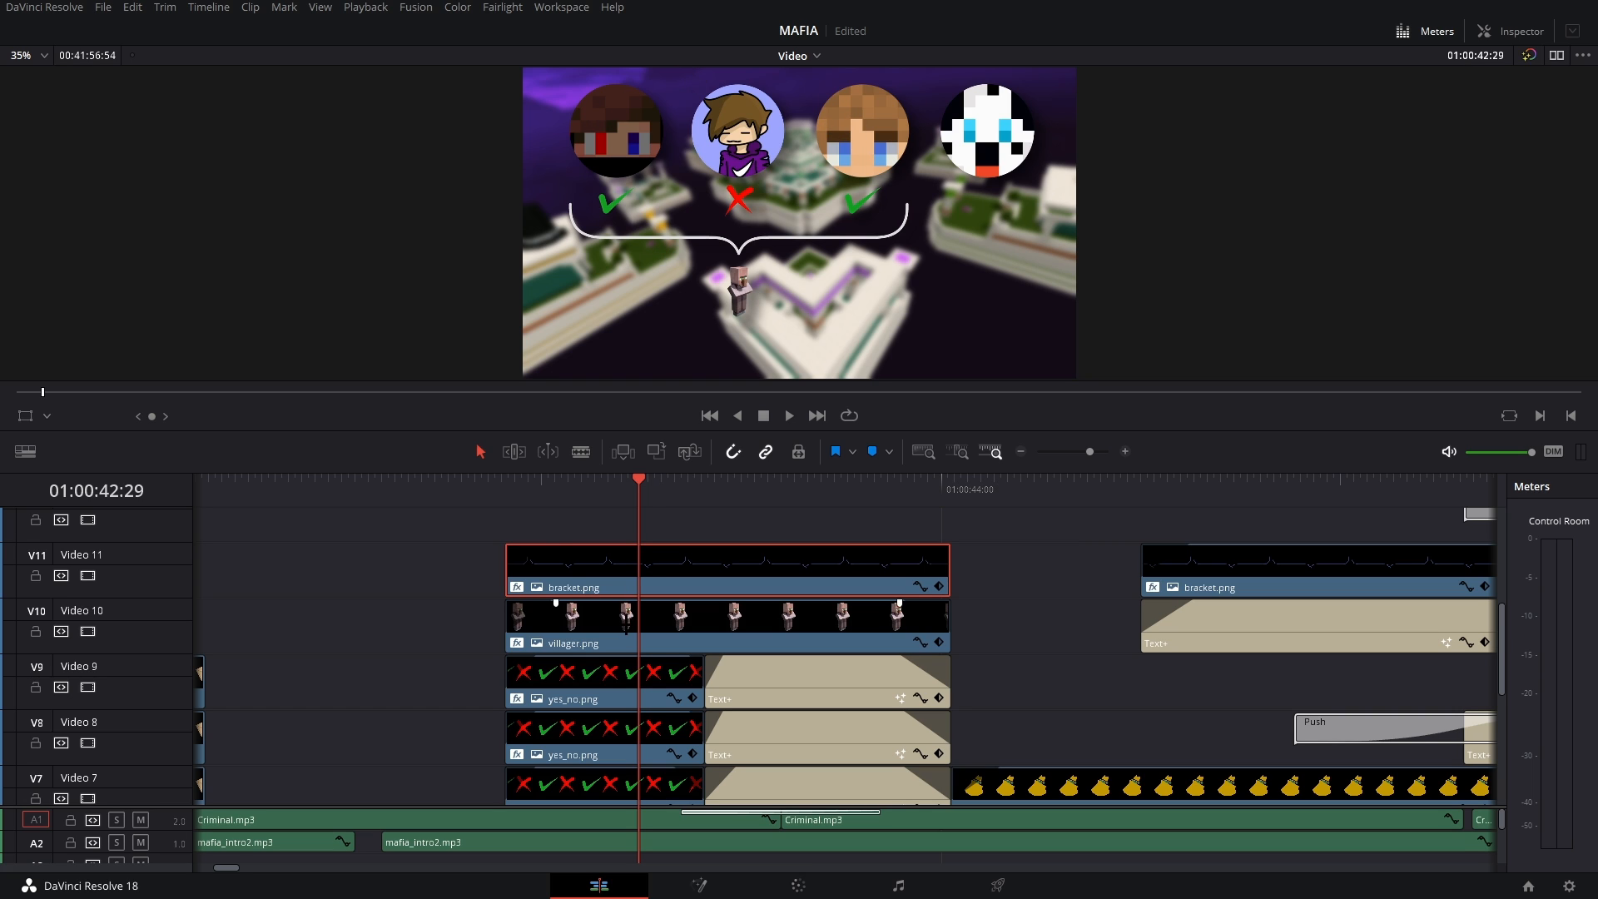
pyautogui.click(587, 782)
pyautogui.scroll(-1, 586, 663)
pyautogui.scroll(-2, 585, 662)
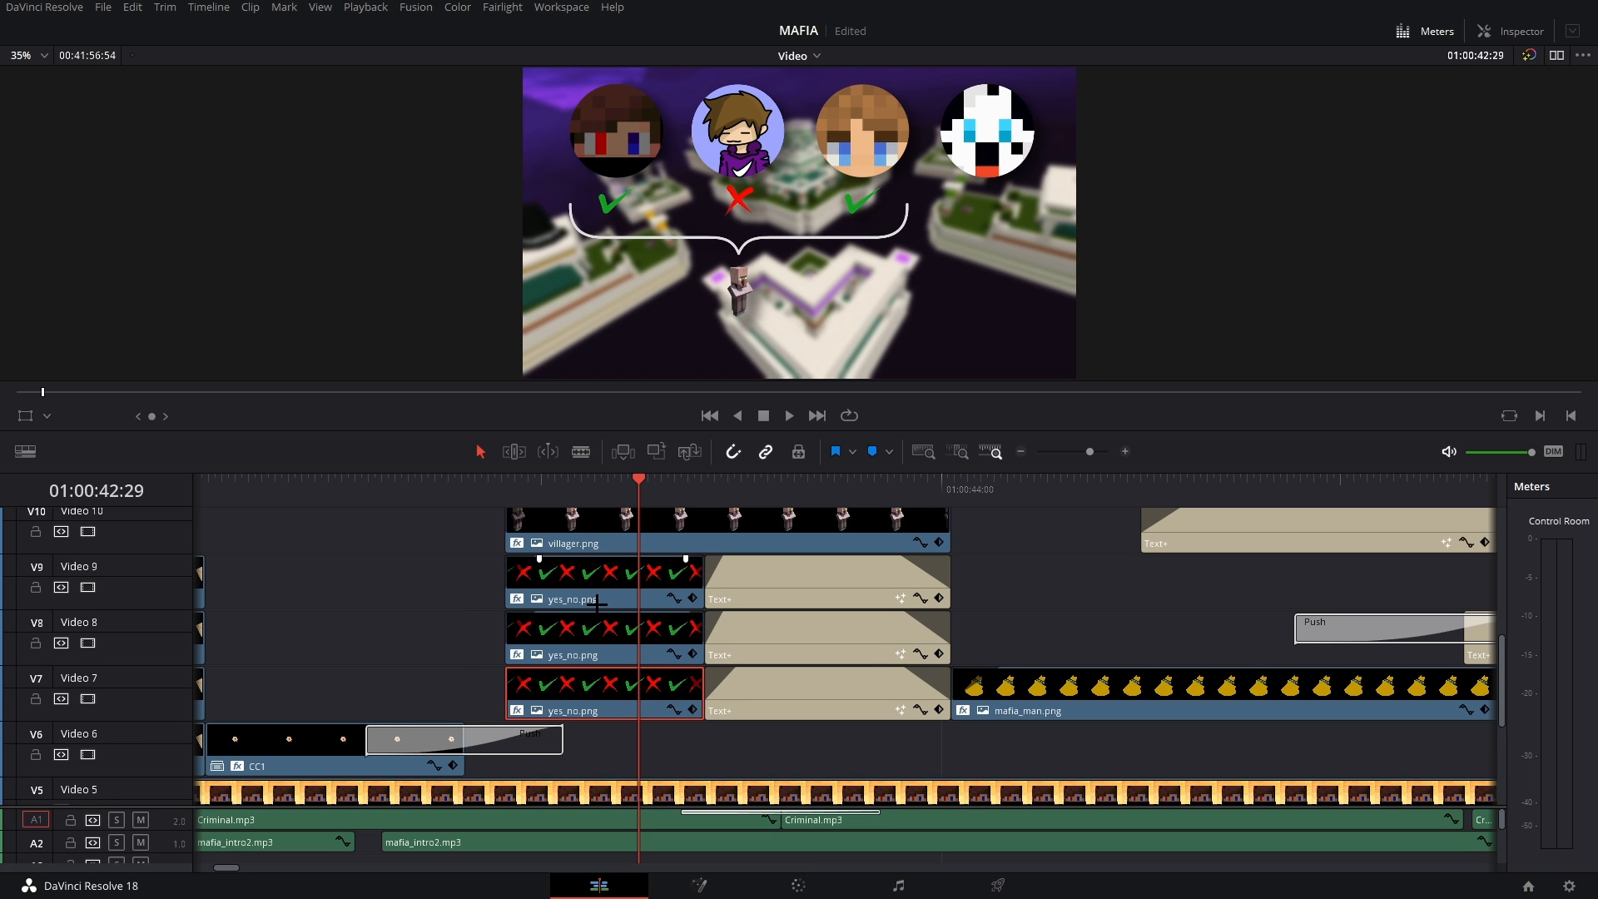
pyautogui.click(587, 583)
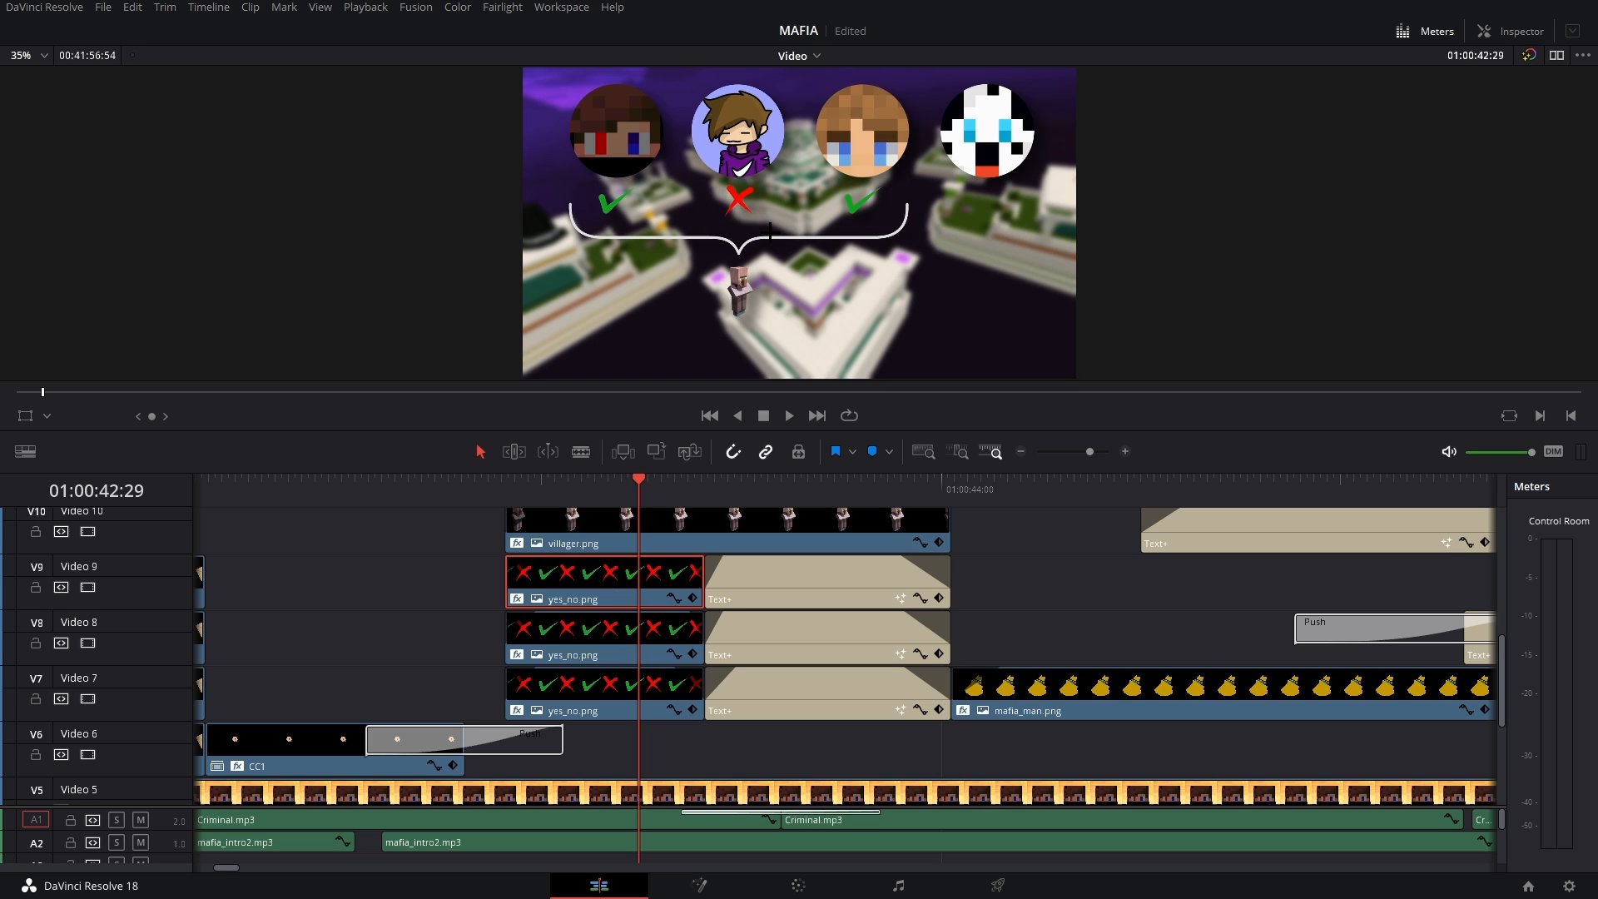
# - Review the scoring text sections at 01:00:43:21, 01:00:47:28, 01:00:49:39 and 01:00:53:02
pyautogui.click(811, 488)
pyautogui.scroll(-3, 845, 496)
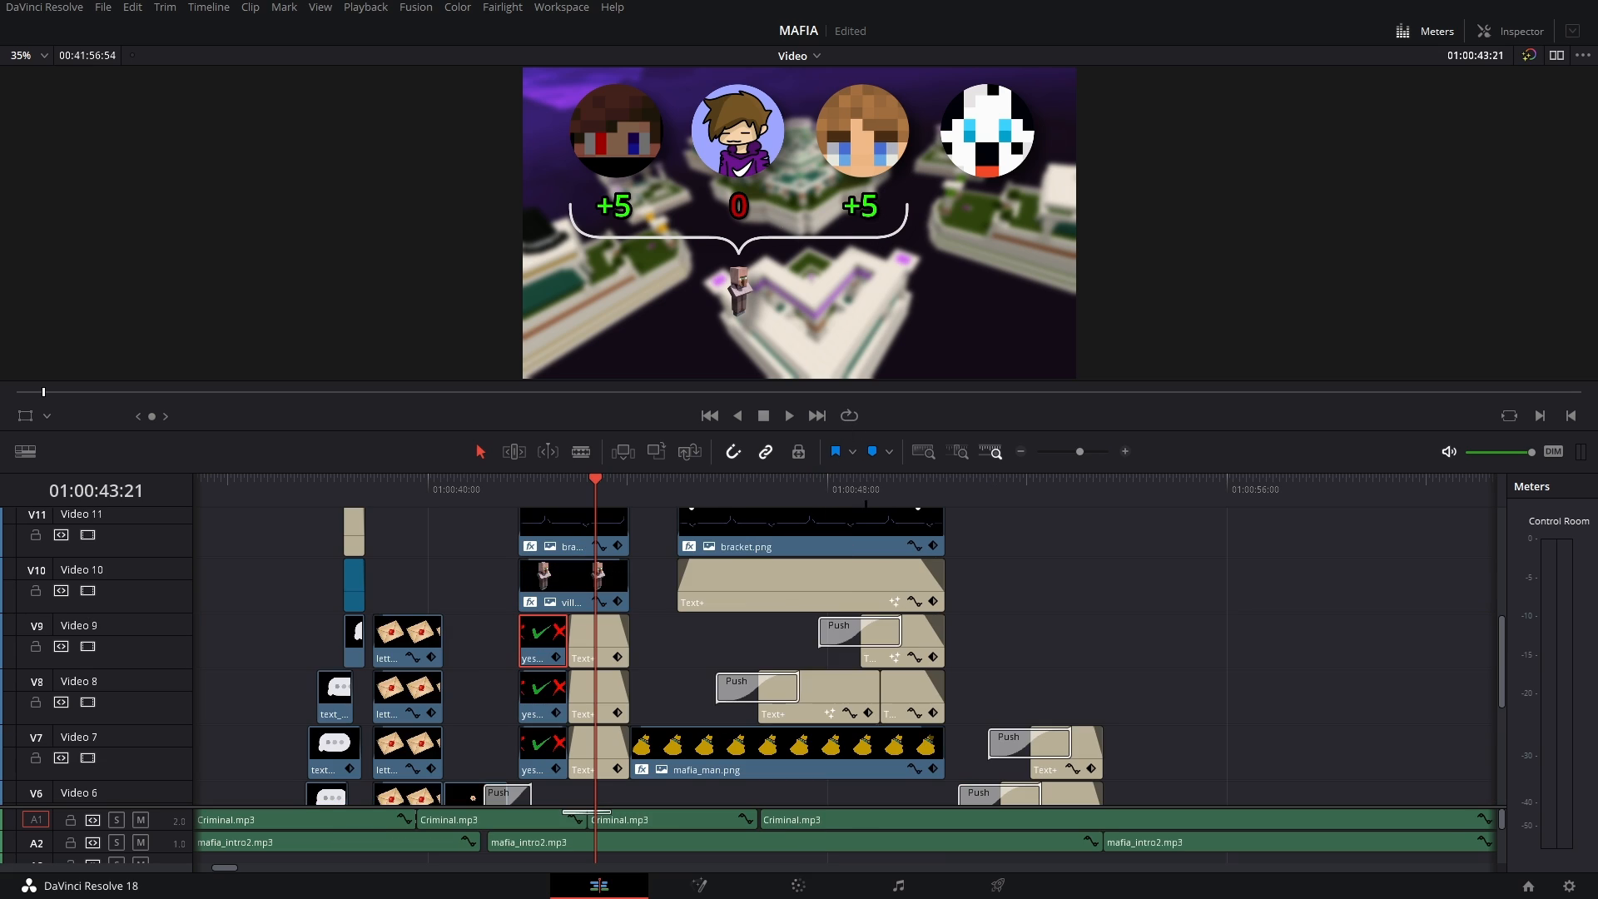
pyautogui.click(802, 491)
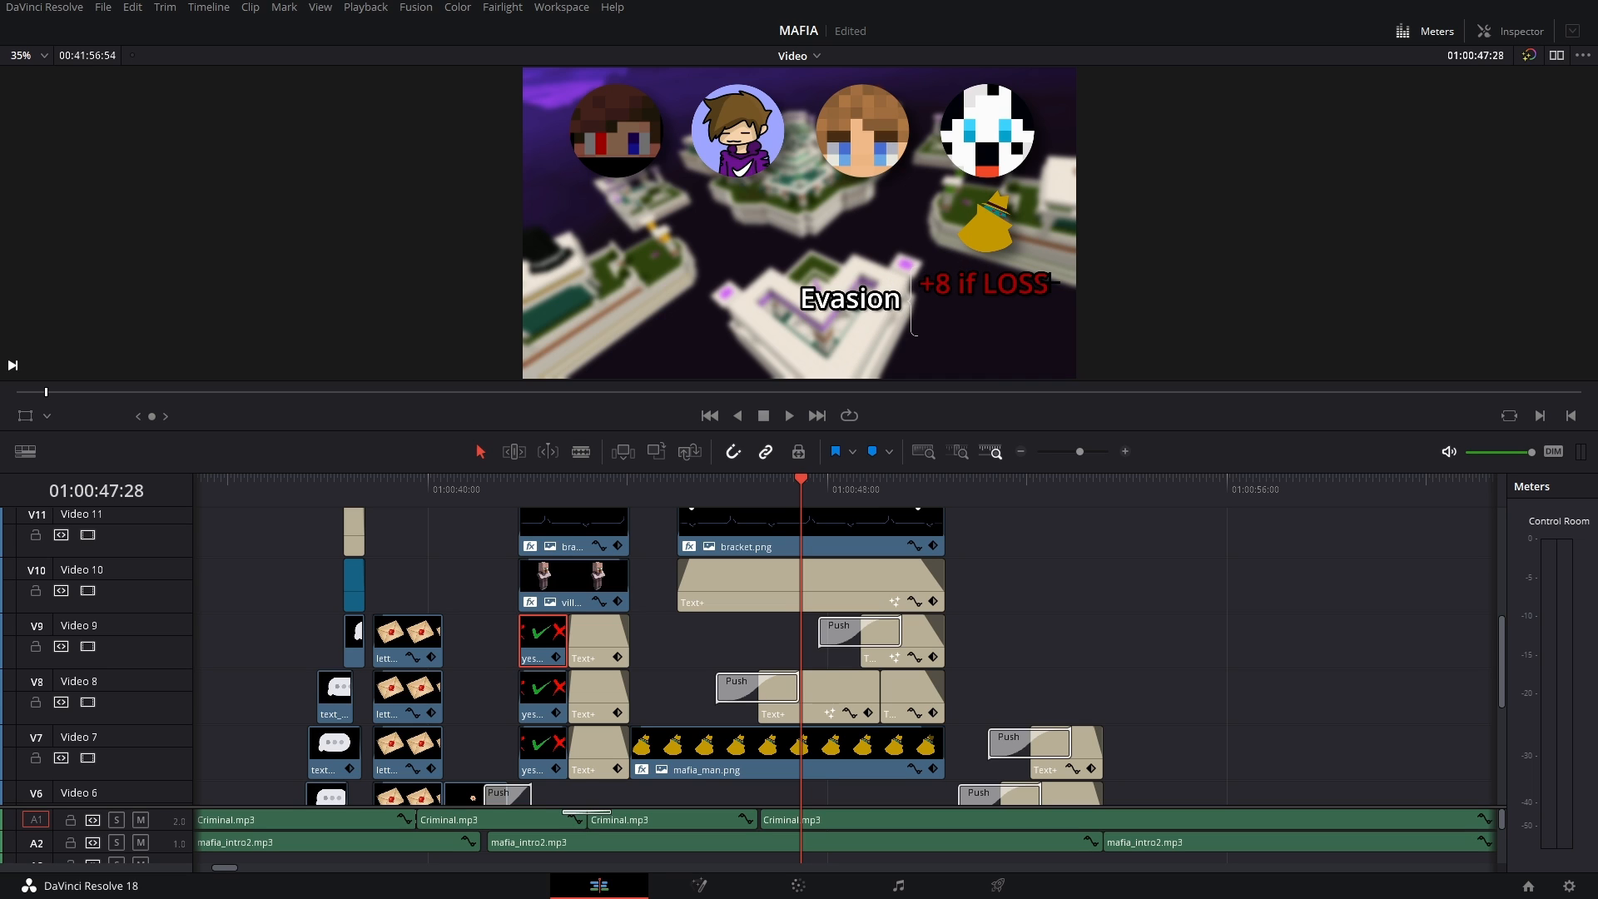
pyautogui.click(910, 491)
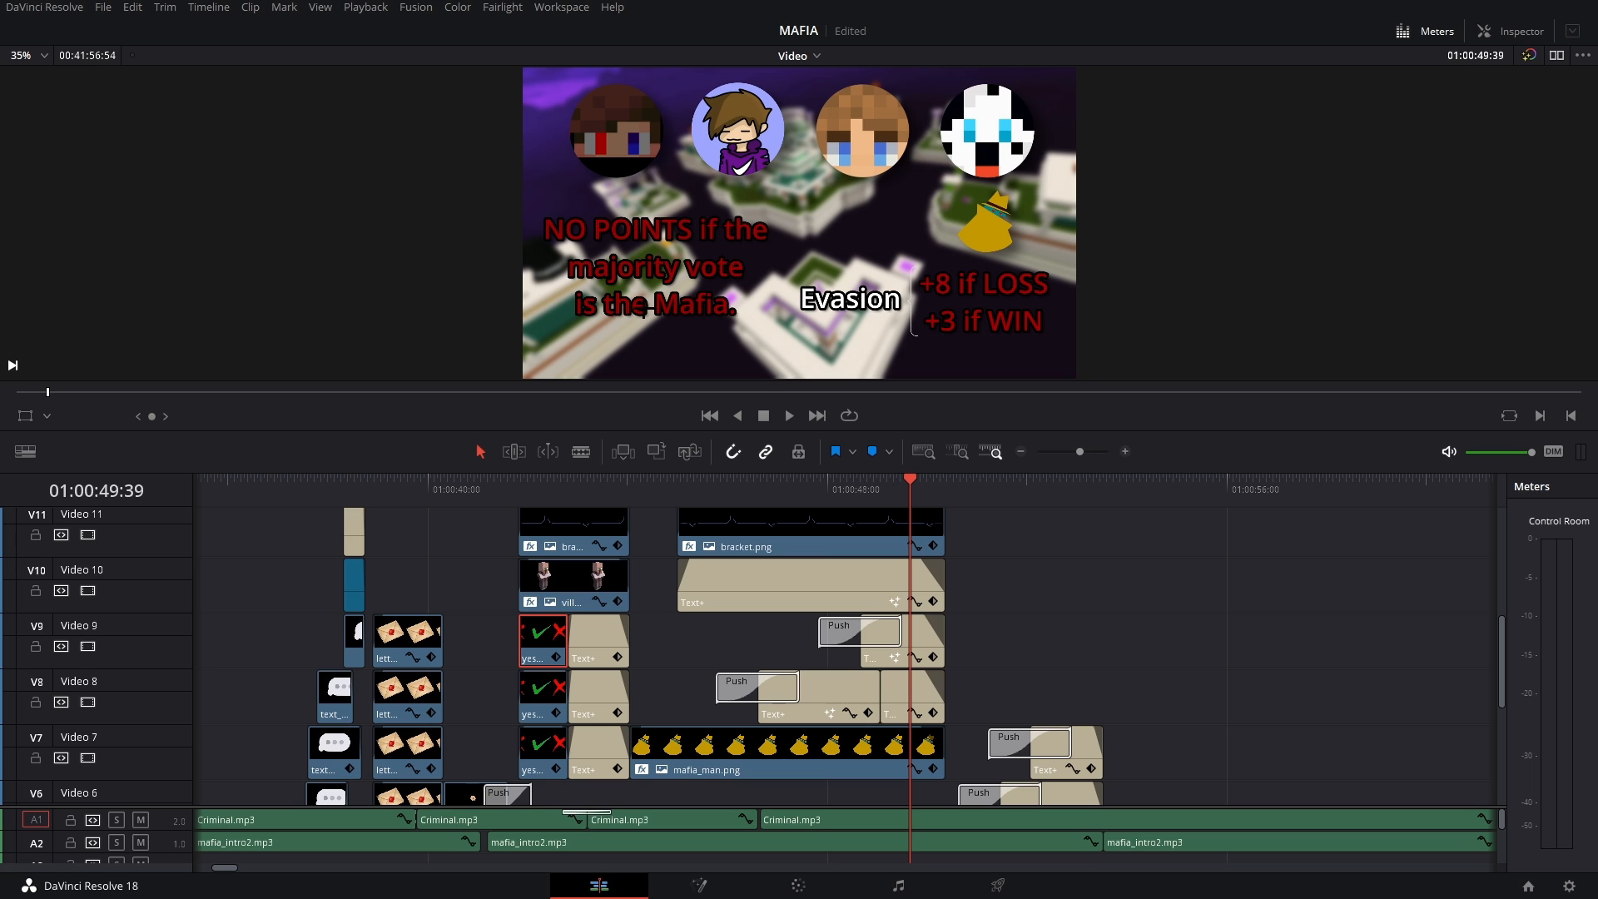
pyautogui.scroll(-3, 1107, 620)
pyautogui.hscroll(3, 1107, 620)
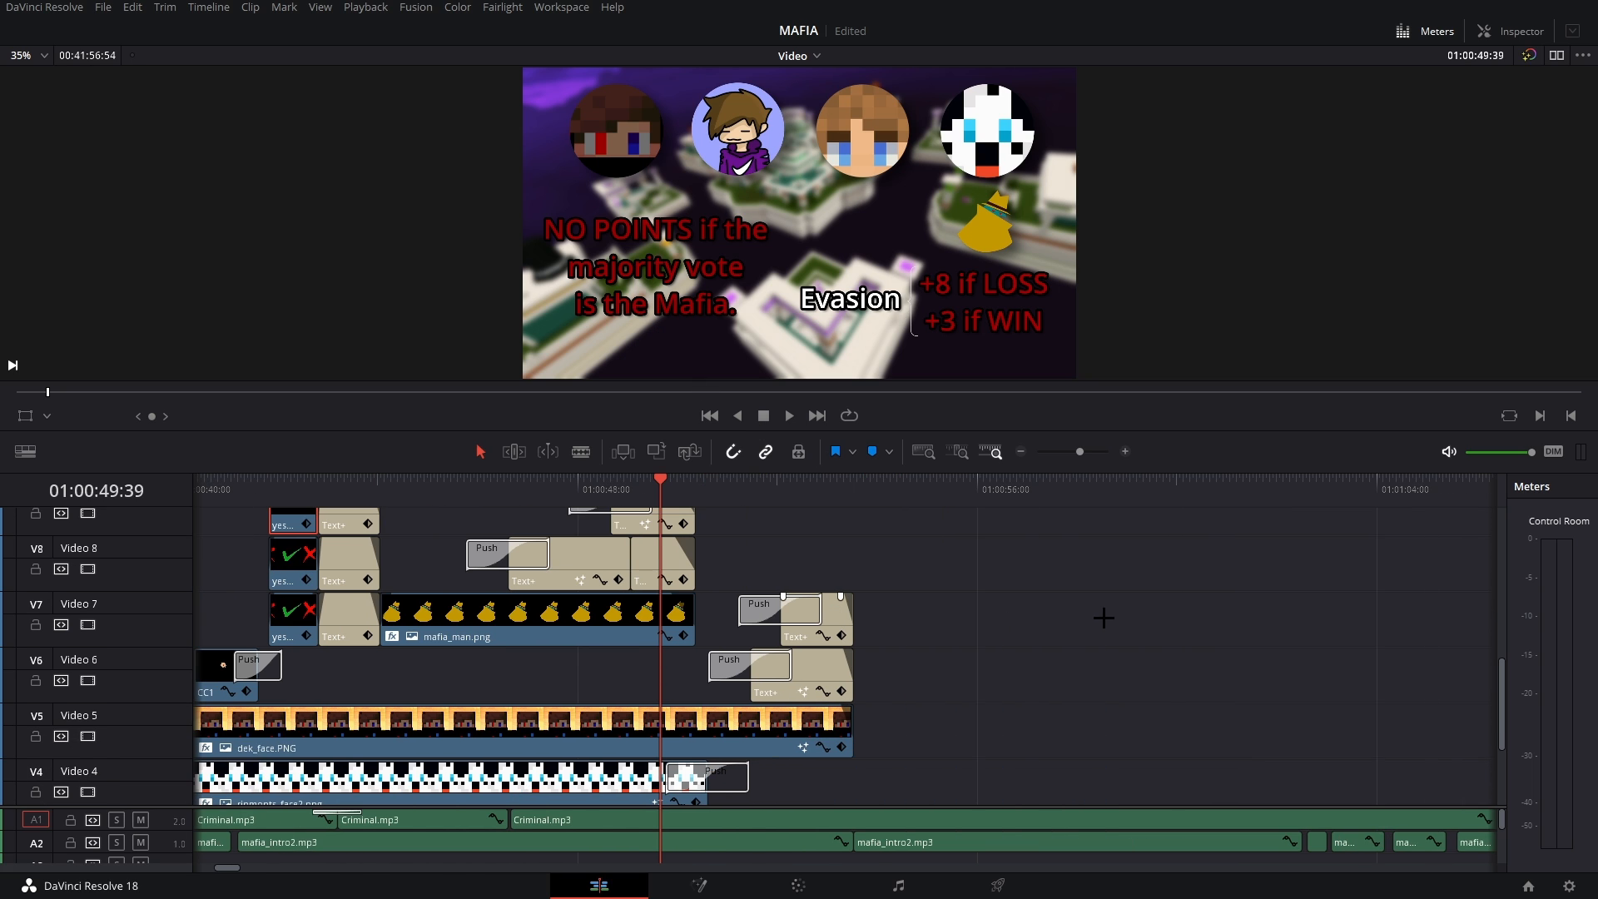
pyautogui.click(828, 485)
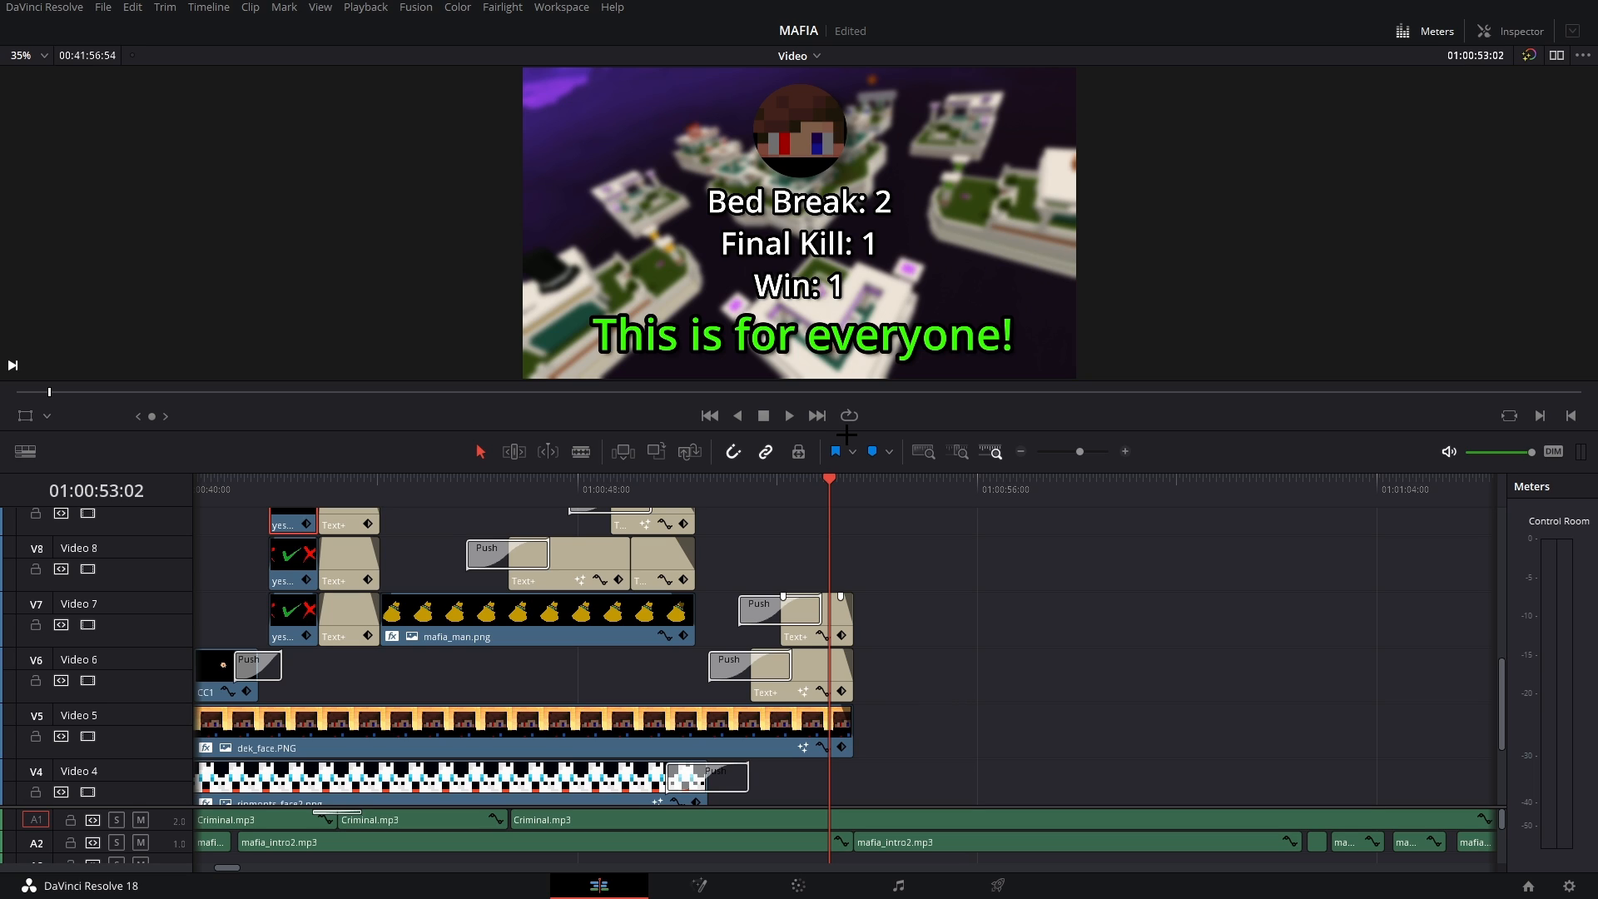
# - Survey the intro's whole layer stack with reduced track heights and move the playhead to 01:00:53:34
pyautogui.click(1021, 451)
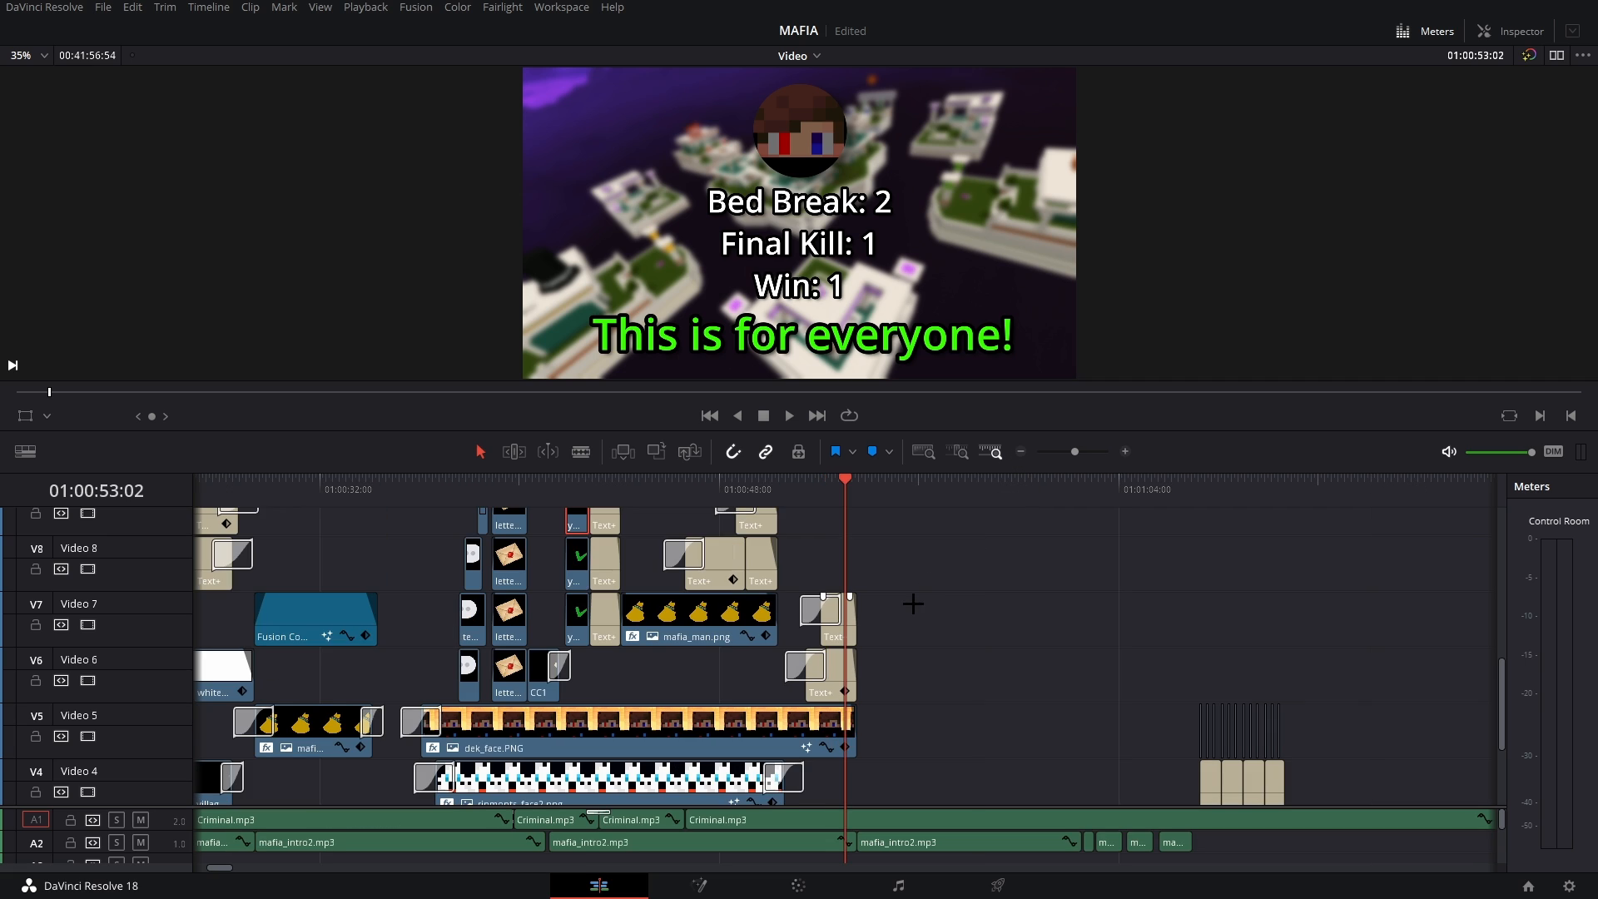
pyautogui.hscroll(-5, 885, 664)
pyautogui.scroll(-3, 885, 664)
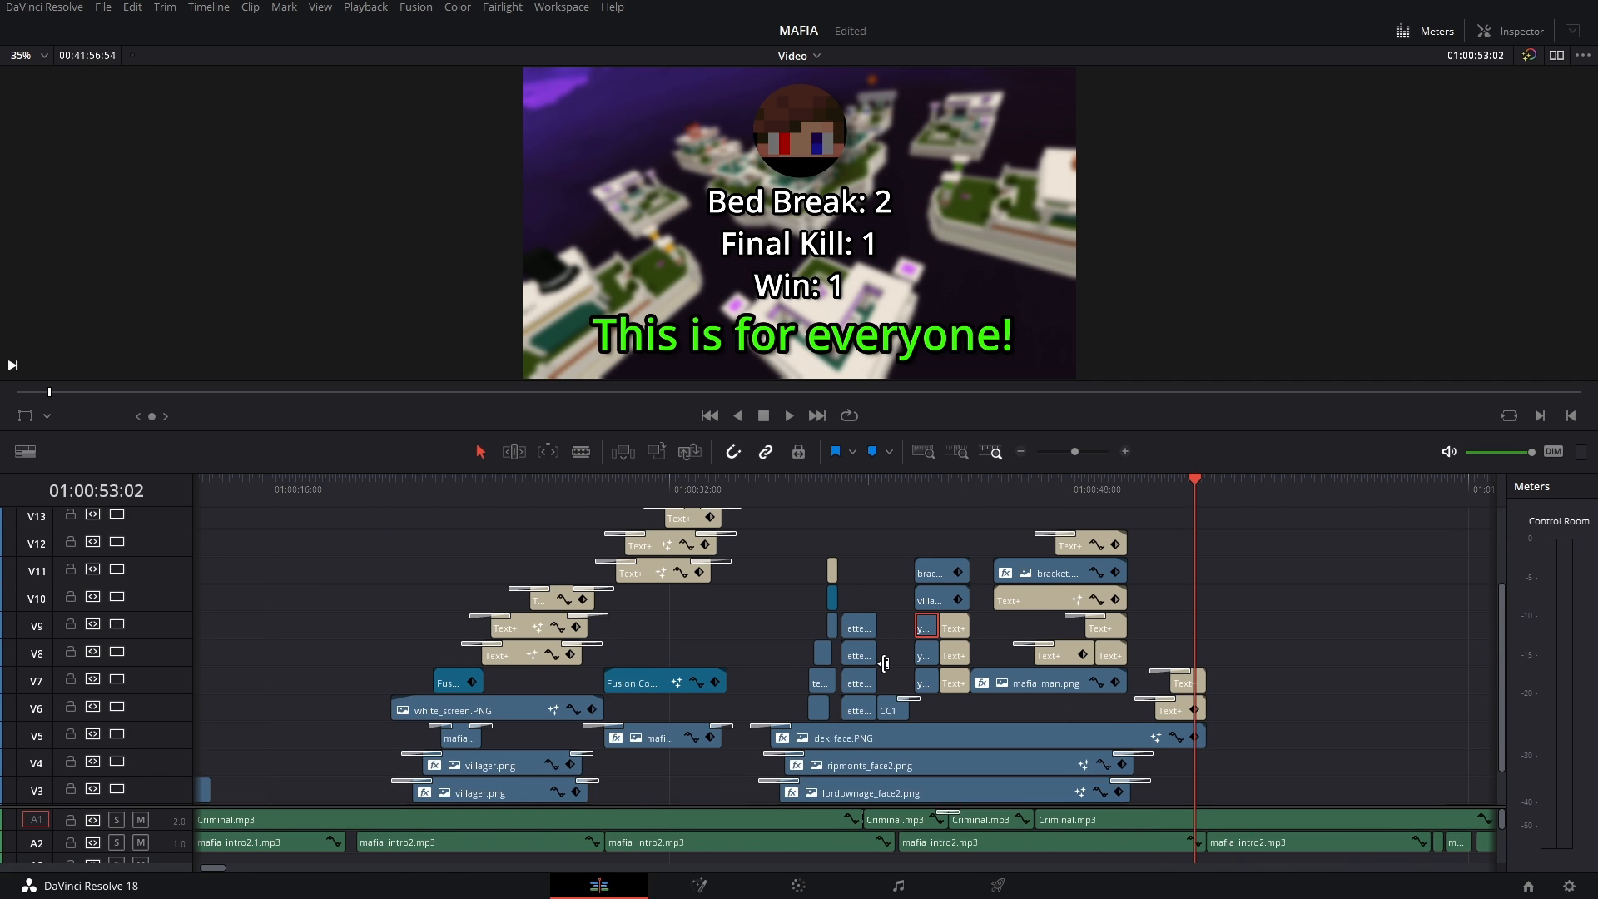
pyautogui.scroll(-1, 884, 663)
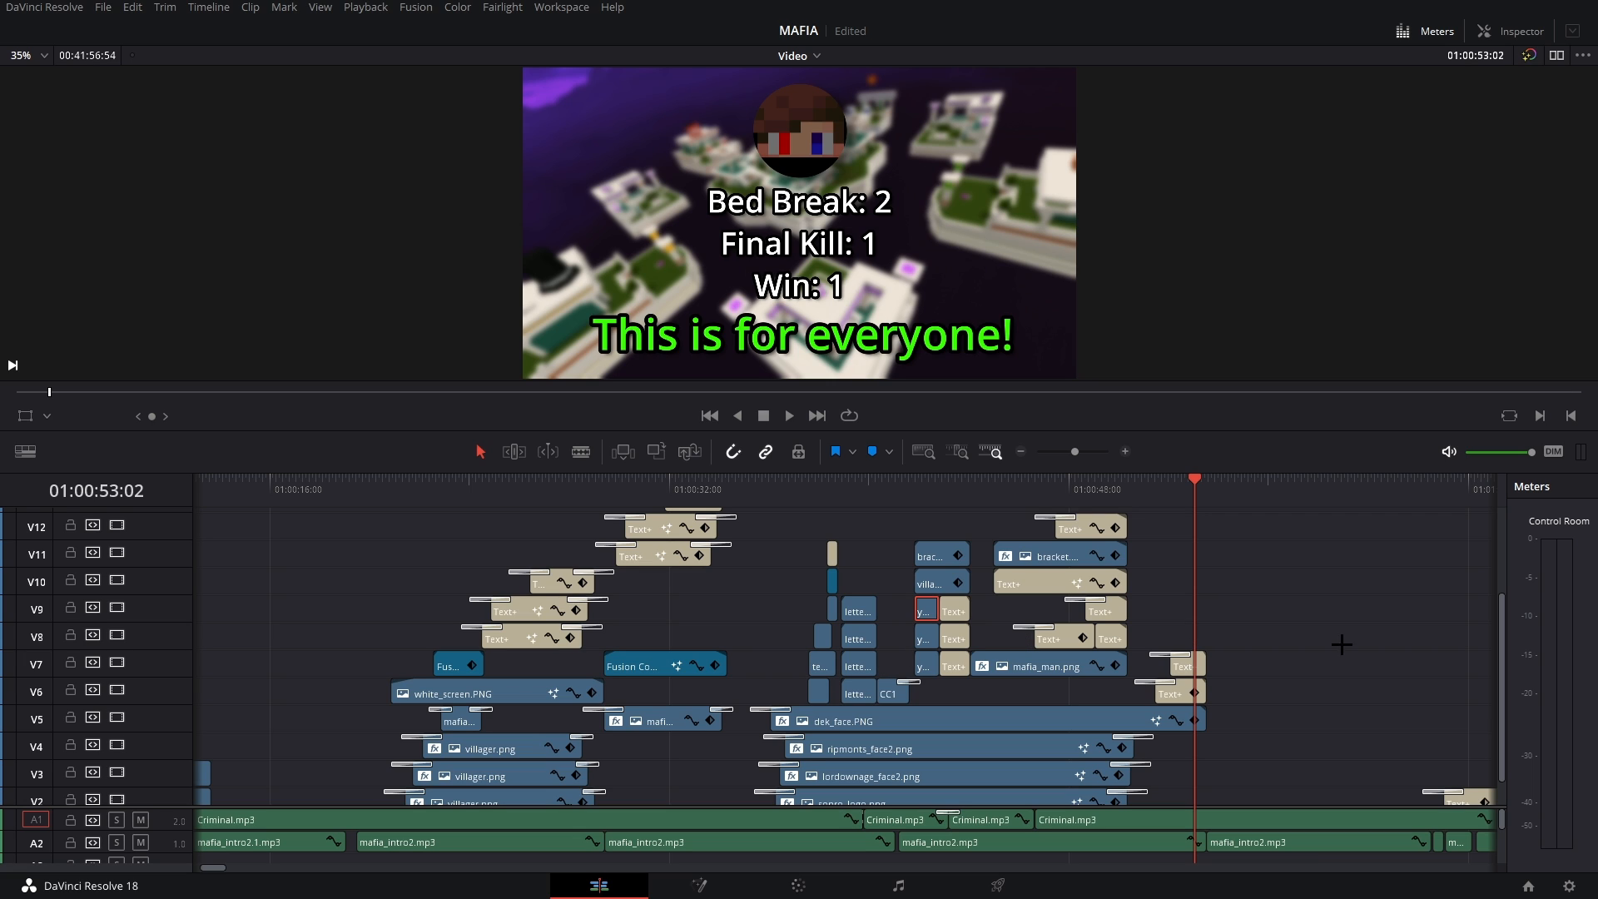
pyautogui.click(1208, 483)
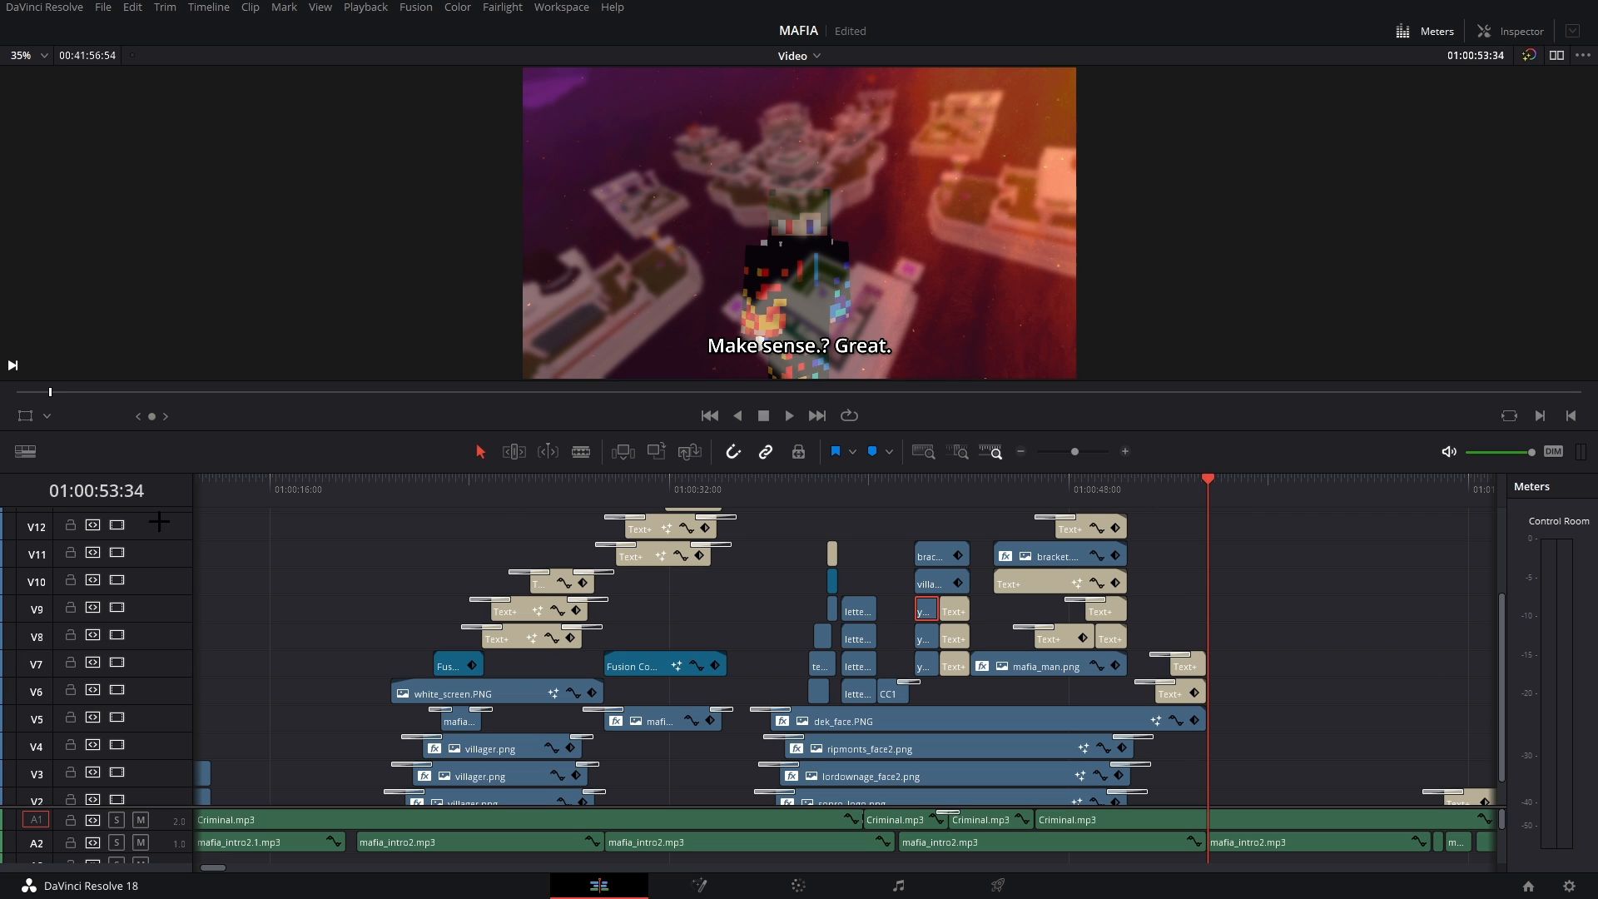
# - Select the empty gap before the Text+ clip on Video 10 and survey the intro's stacked layers from Video 1 to Video 16
pyautogui.click(315, 575)
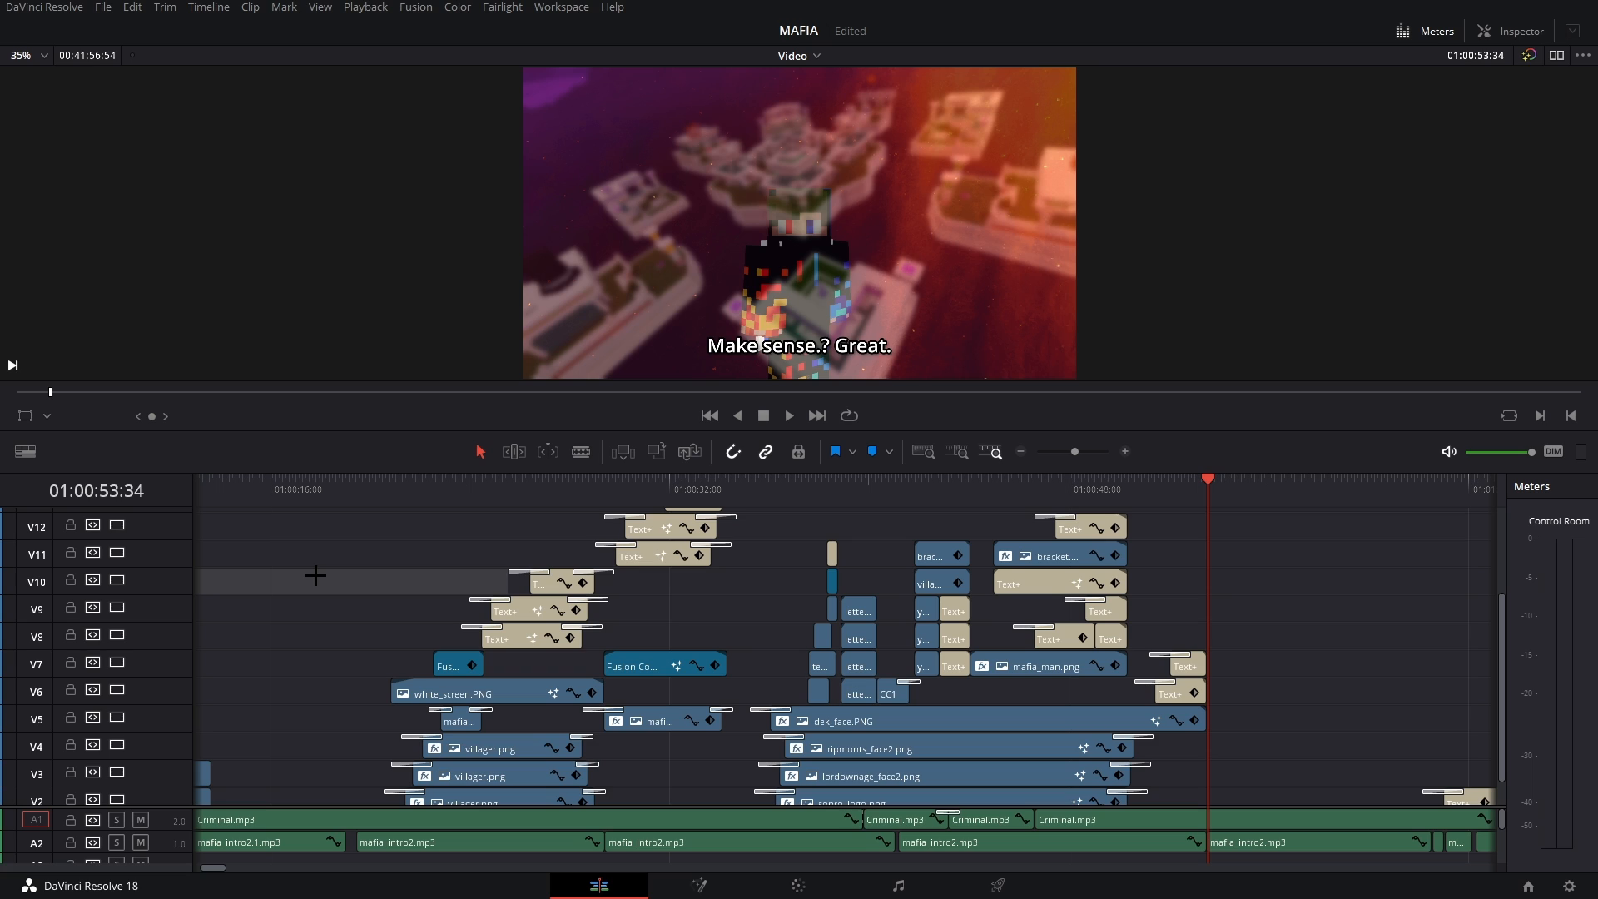
pyautogui.scroll(-1, 614, 687)
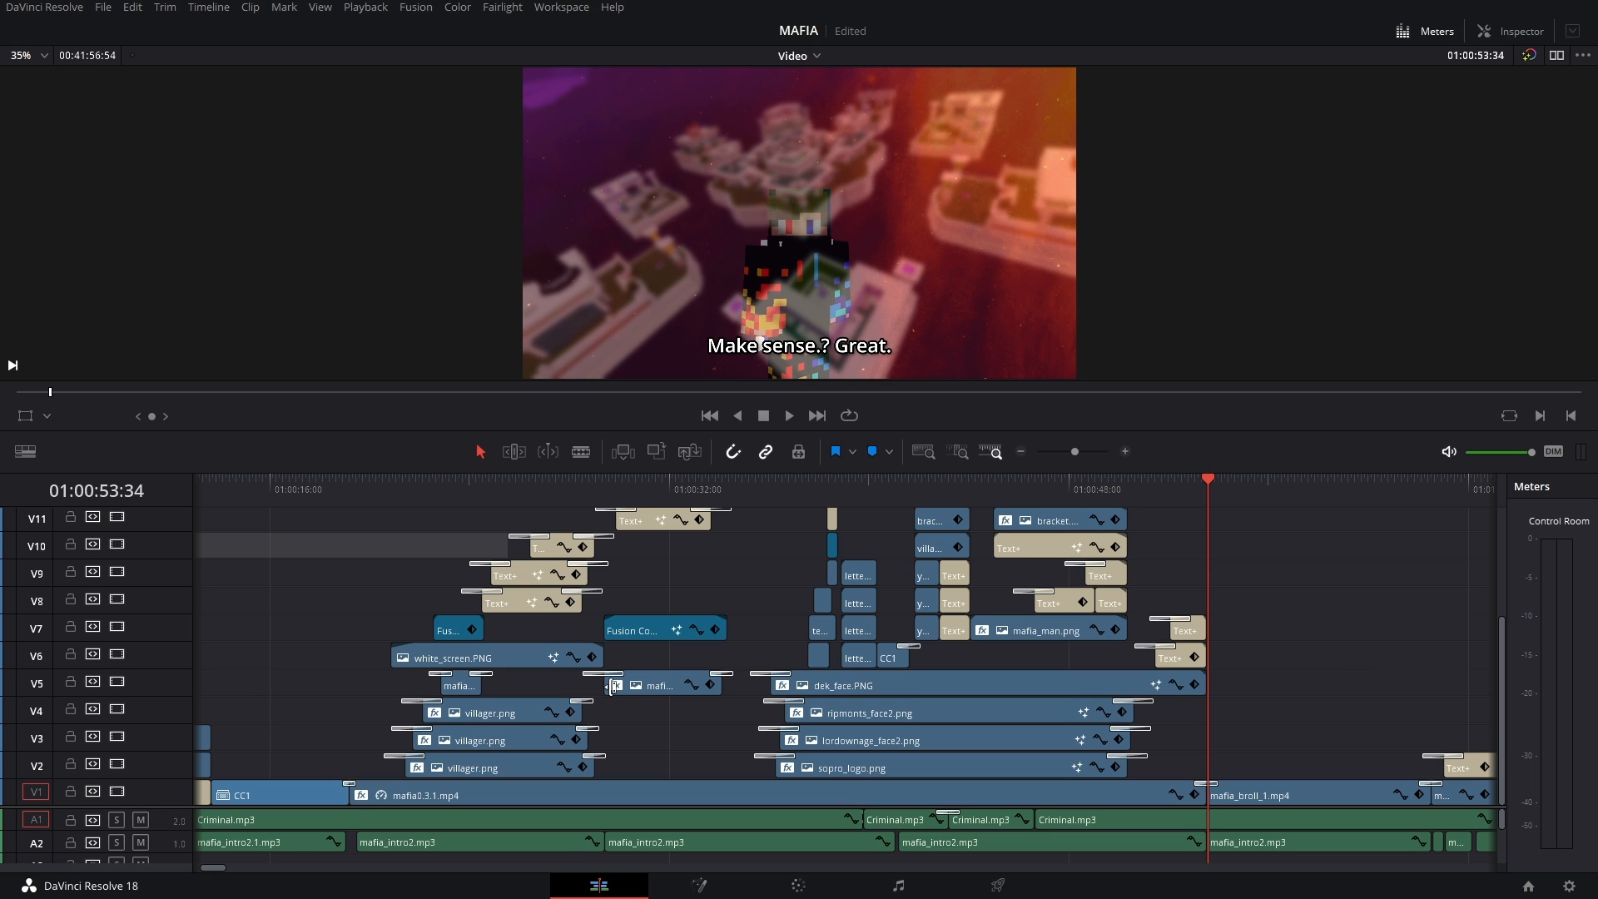
pyautogui.scroll(5, 614, 687)
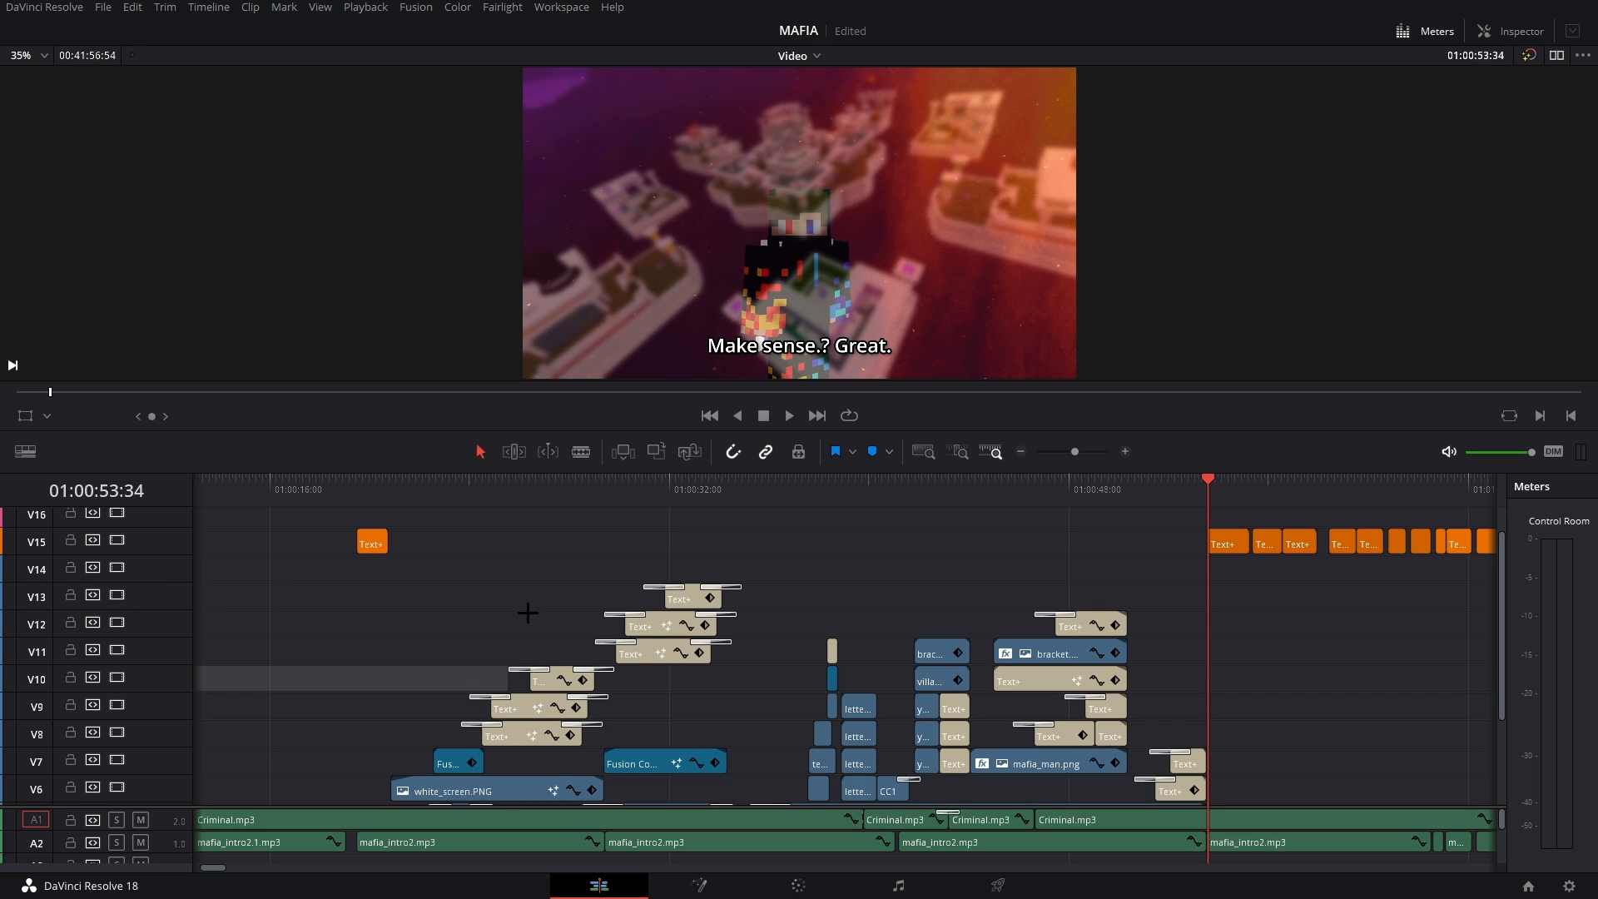
pyautogui.scroll(-5, 529, 614)
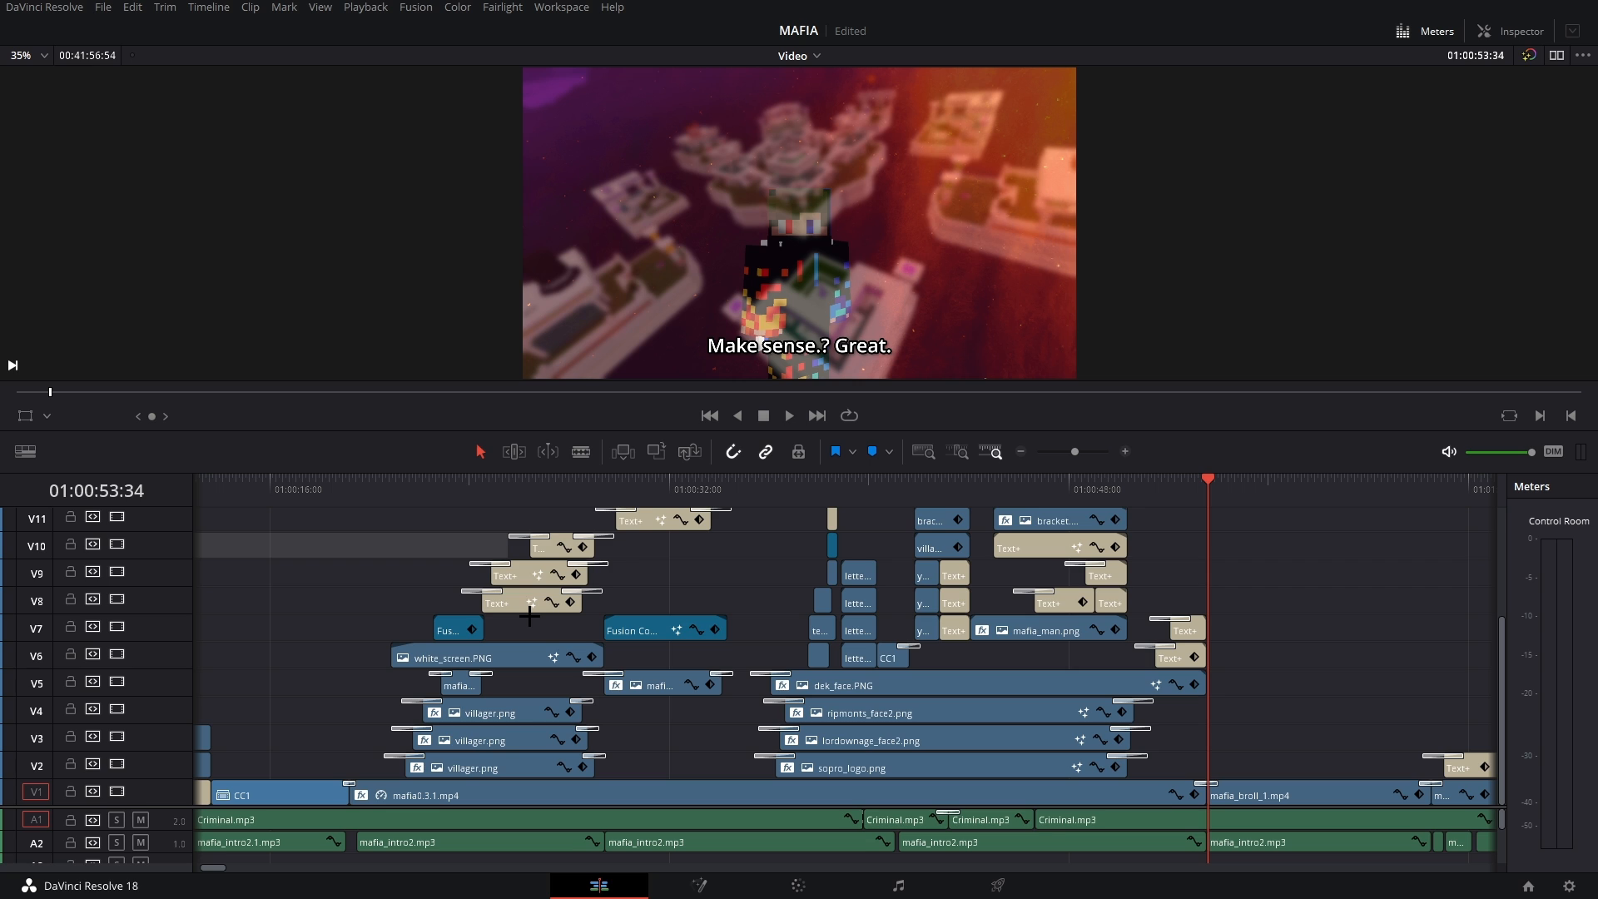
# - Examine the section after the intro and scrub over mafia_broll_1.mp4 through 01:00:56:34 to 01:00:57:57
pyautogui.hscroll(6, 819, 676)
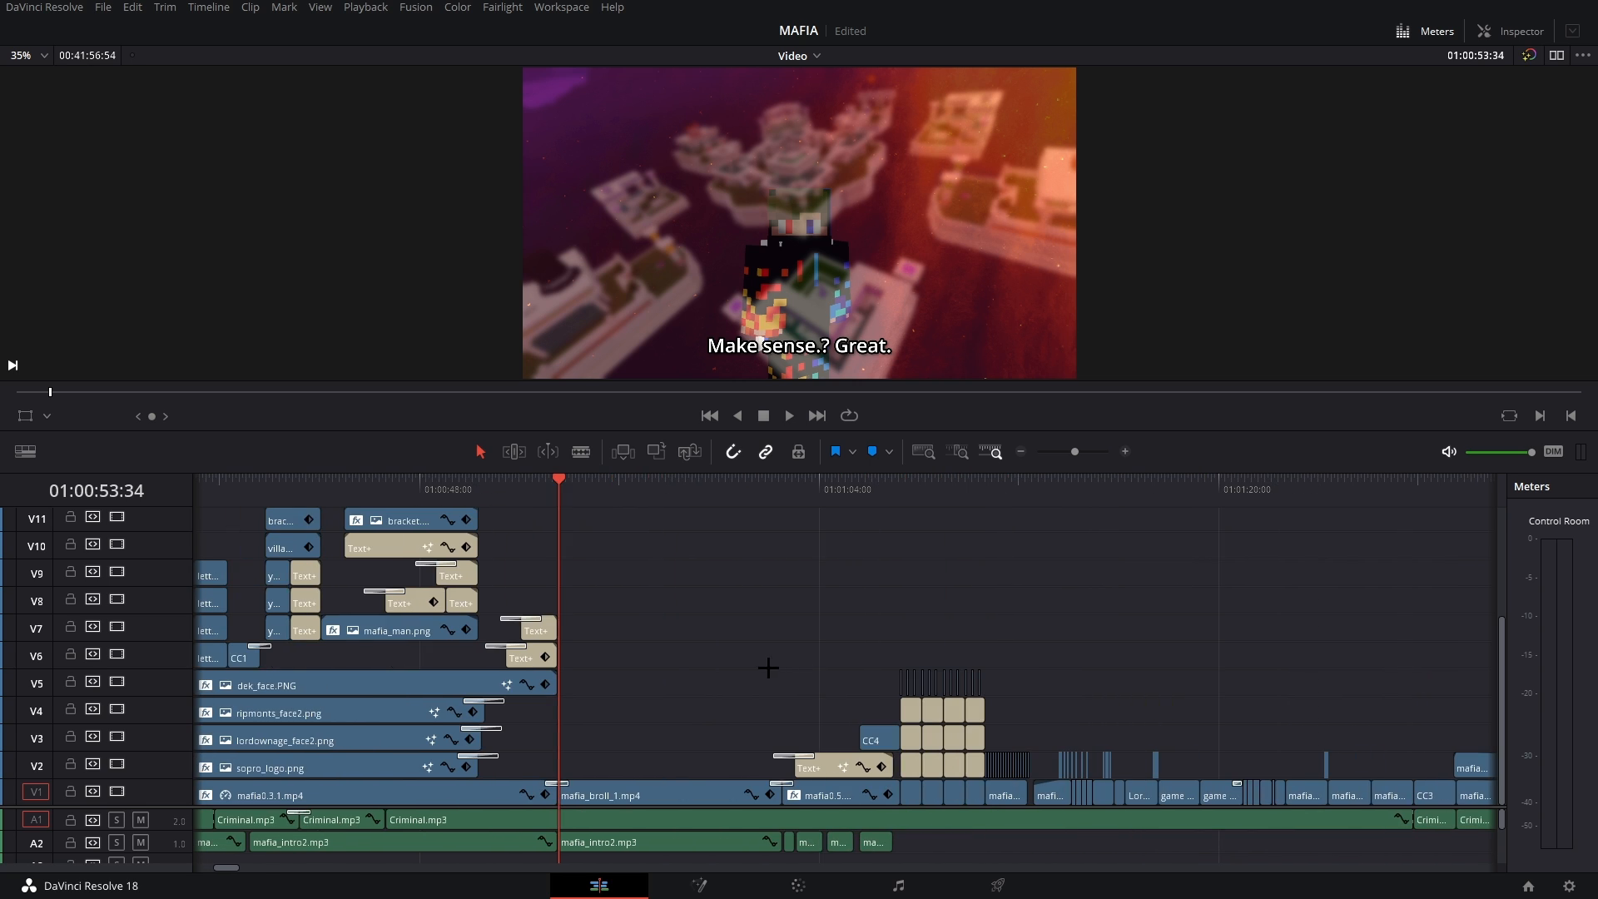
pyautogui.scroll(5, 624, 666)
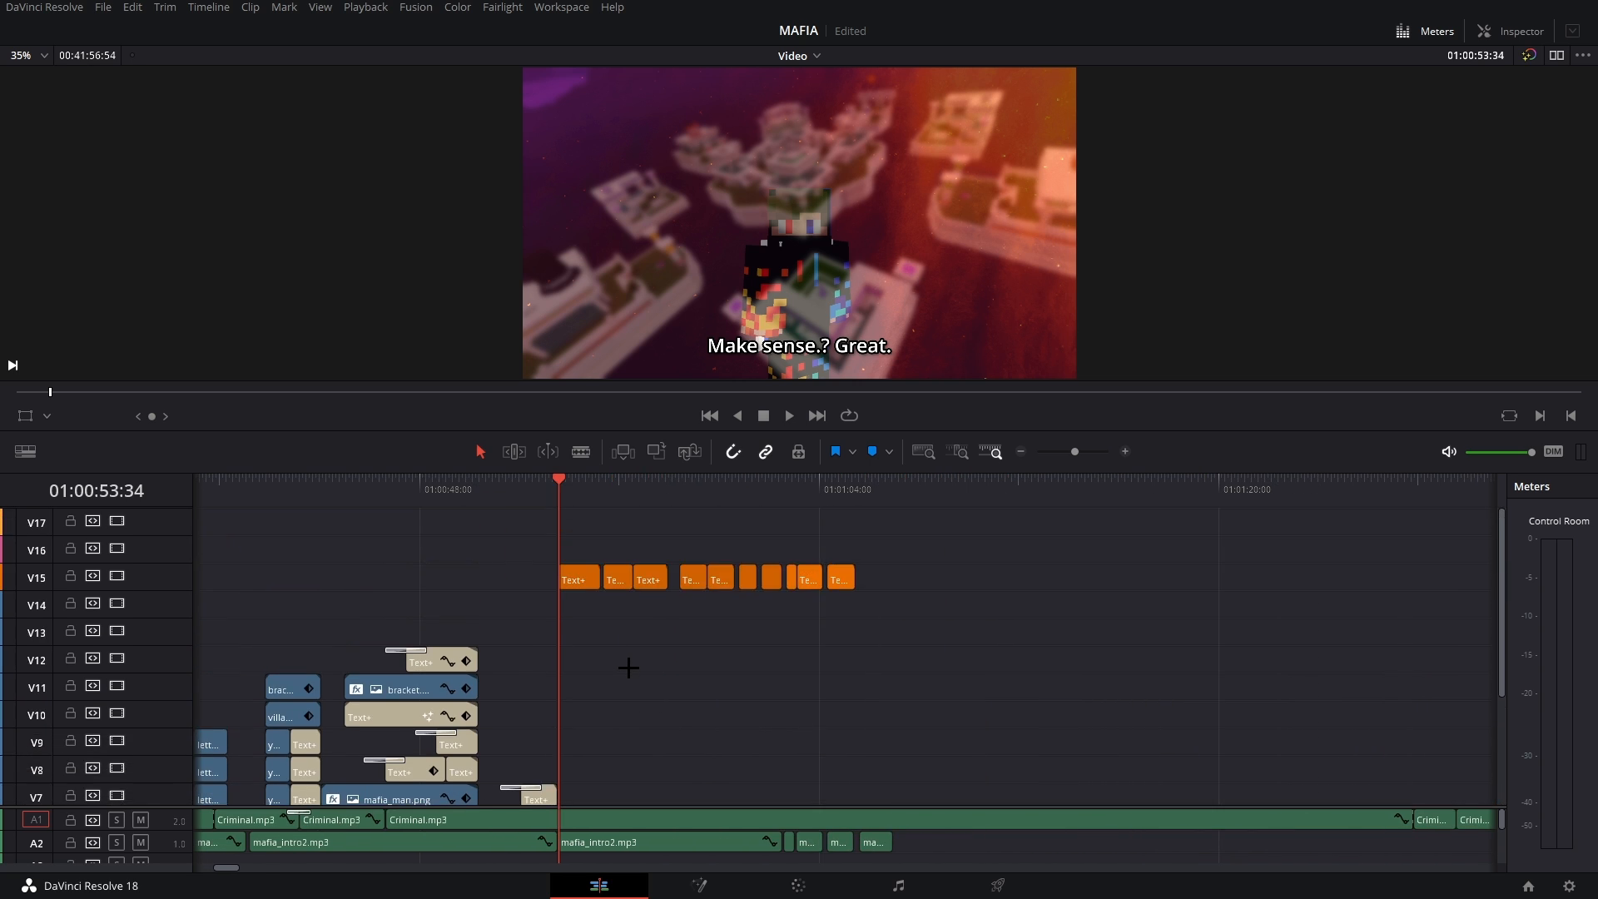
pyautogui.scroll(-5, 626, 658)
pyautogui.moveTo(582, 487); pyautogui.dragTo(634, 487)
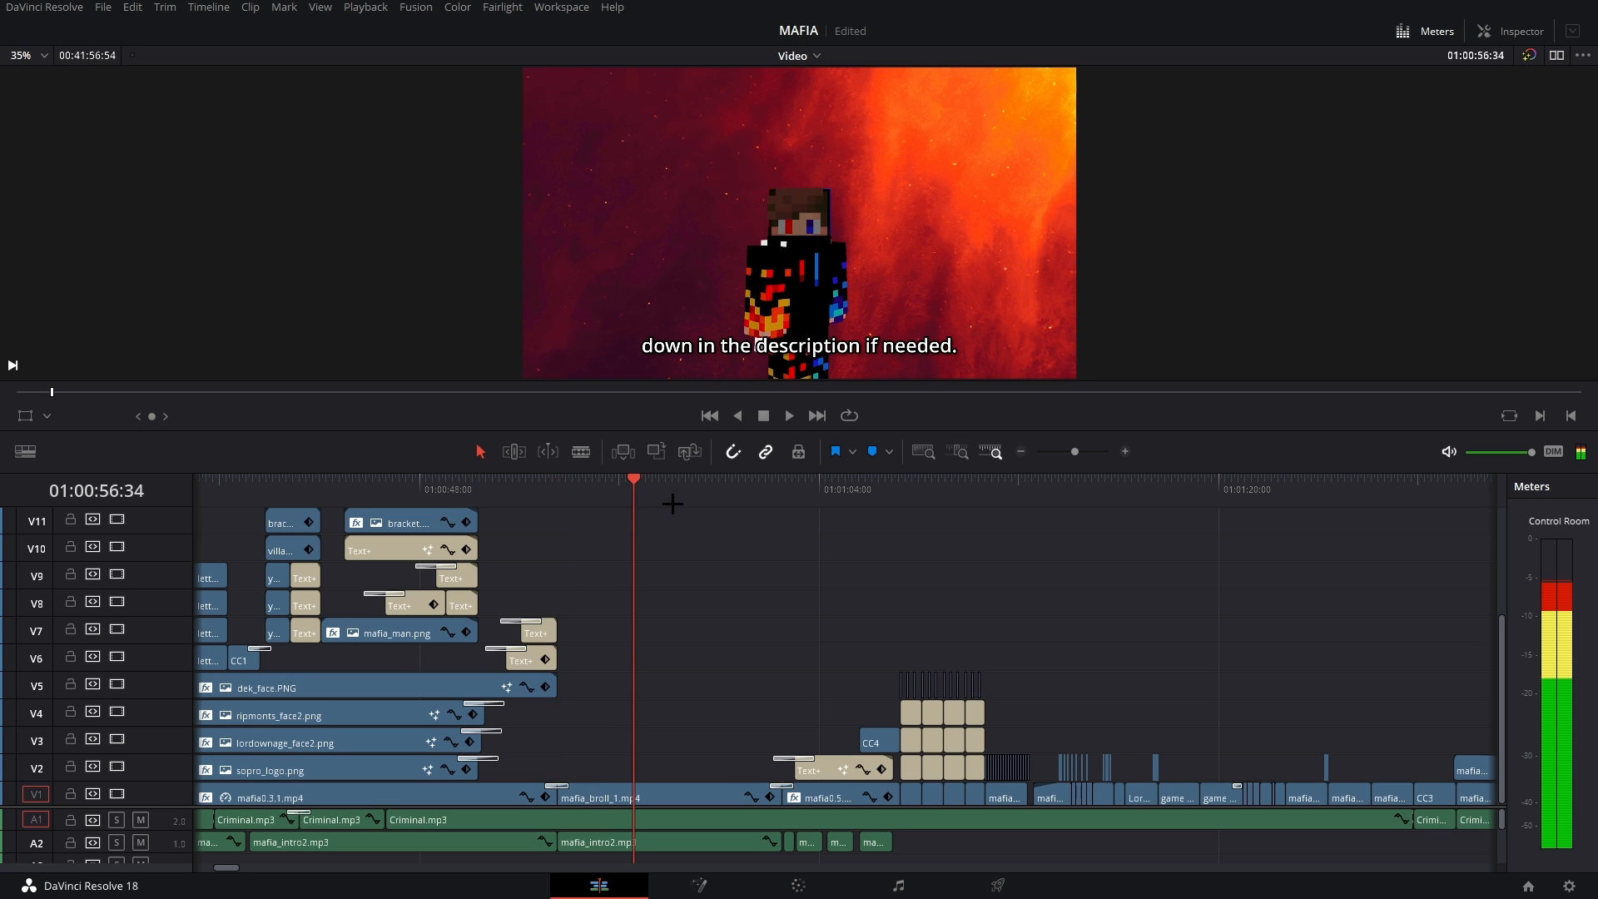
pyautogui.click(673, 503)
# - Move the playhead to 01:01:06:58, enlarge the timeline there and select the CC4 compound clip on Video 3 with taller tracks
pyautogui.hscroll(2, 816, 559)
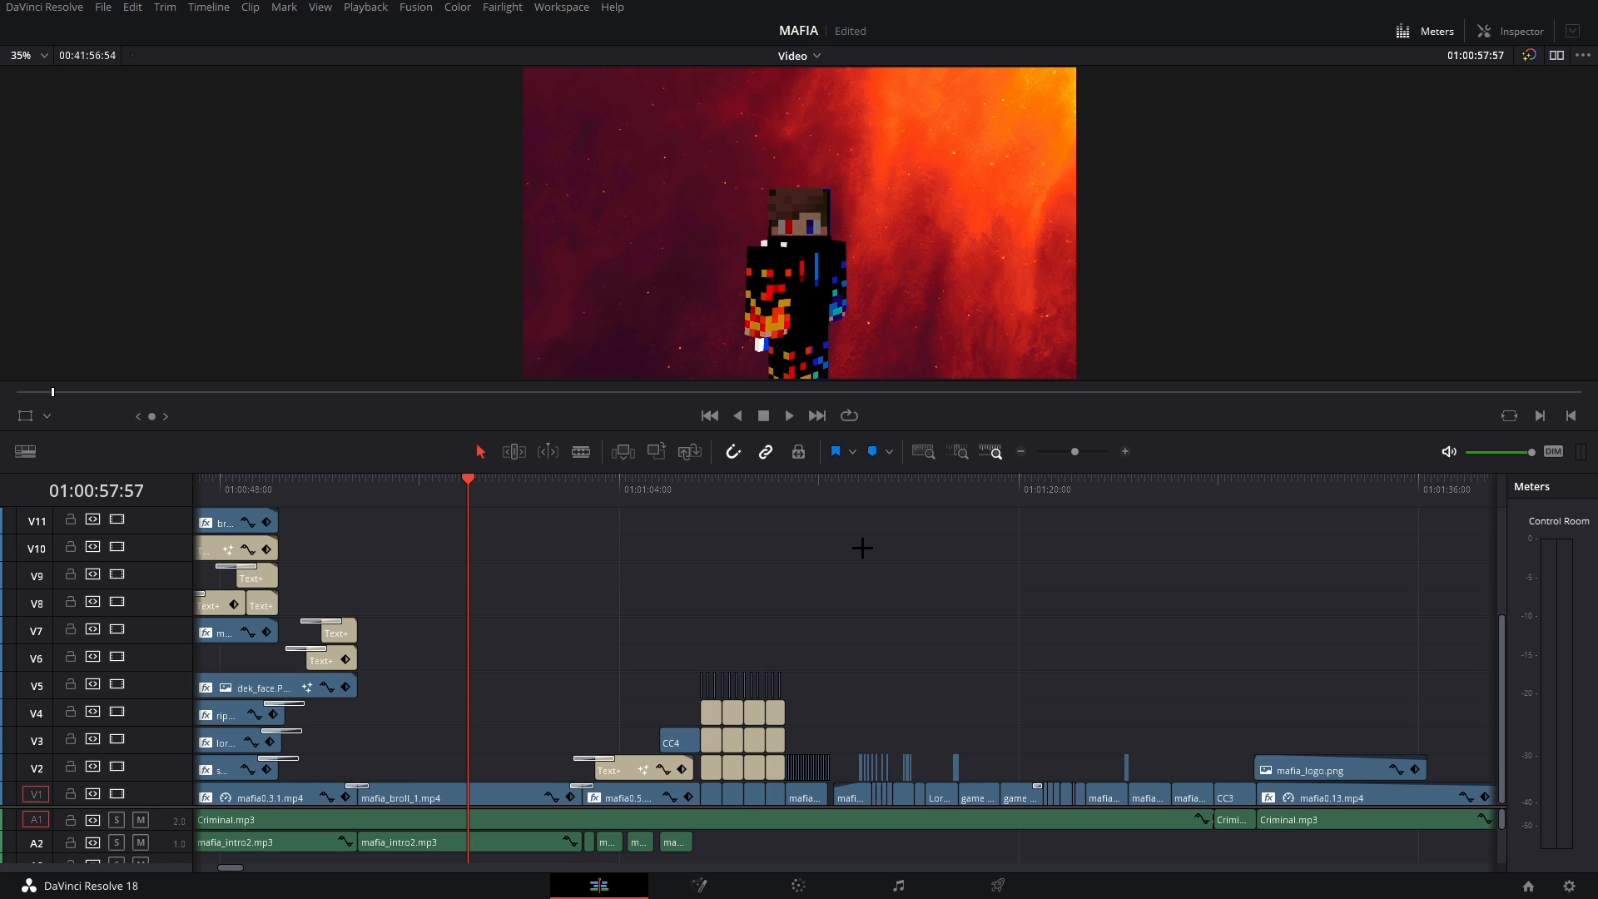
pyautogui.click(695, 489)
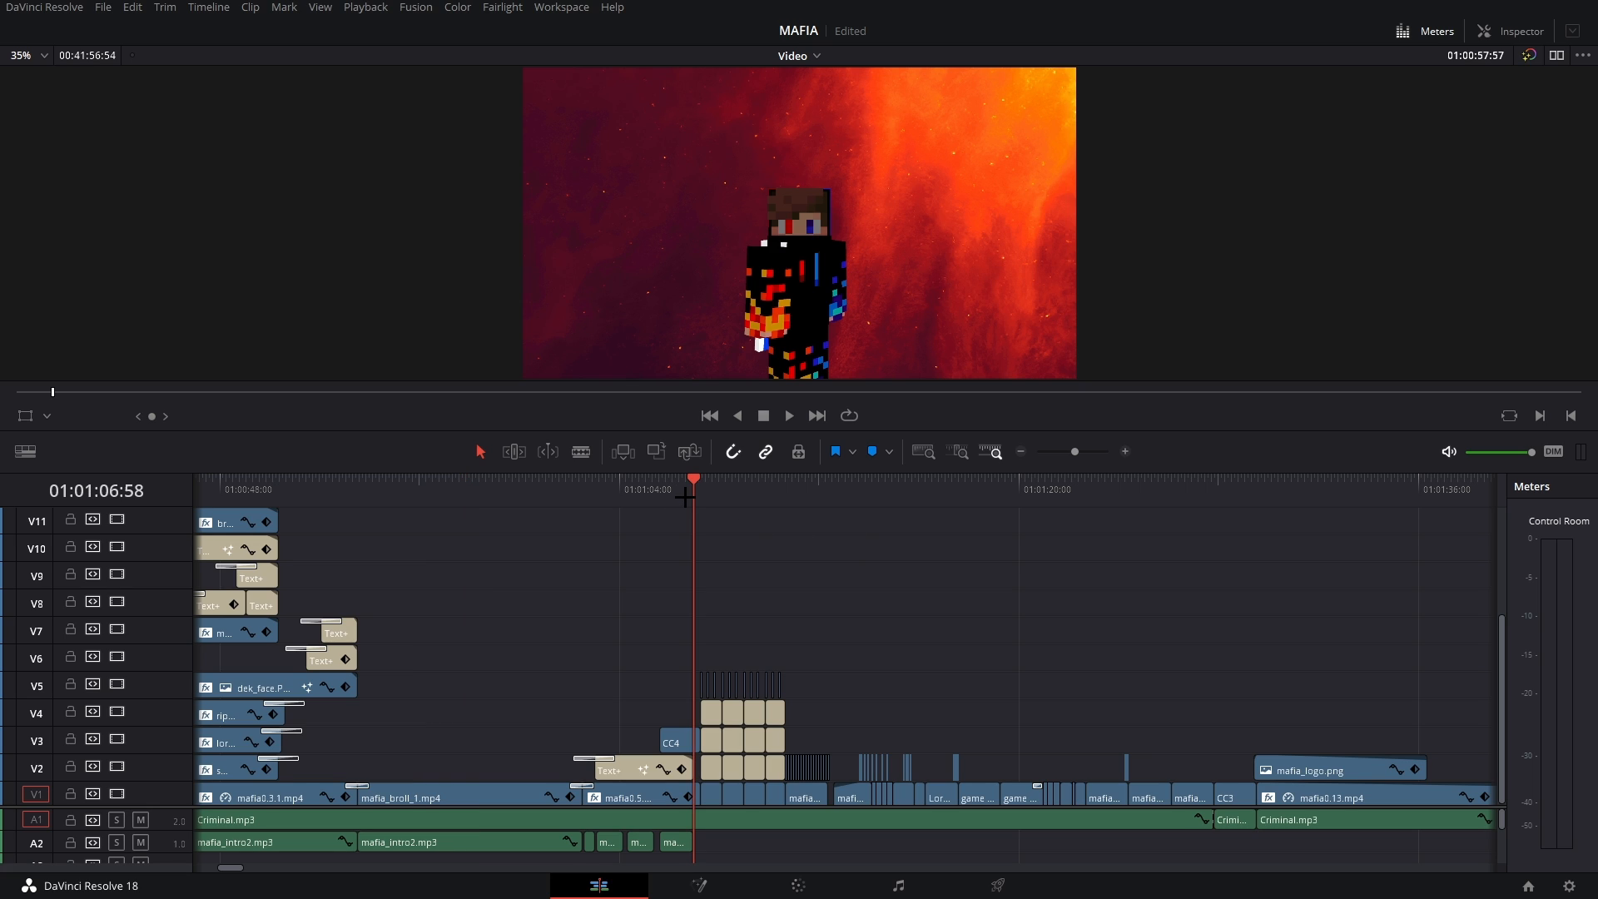
pyautogui.click(1122, 452)
pyautogui.click(1122, 451)
pyautogui.hscroll(2, 1011, 537)
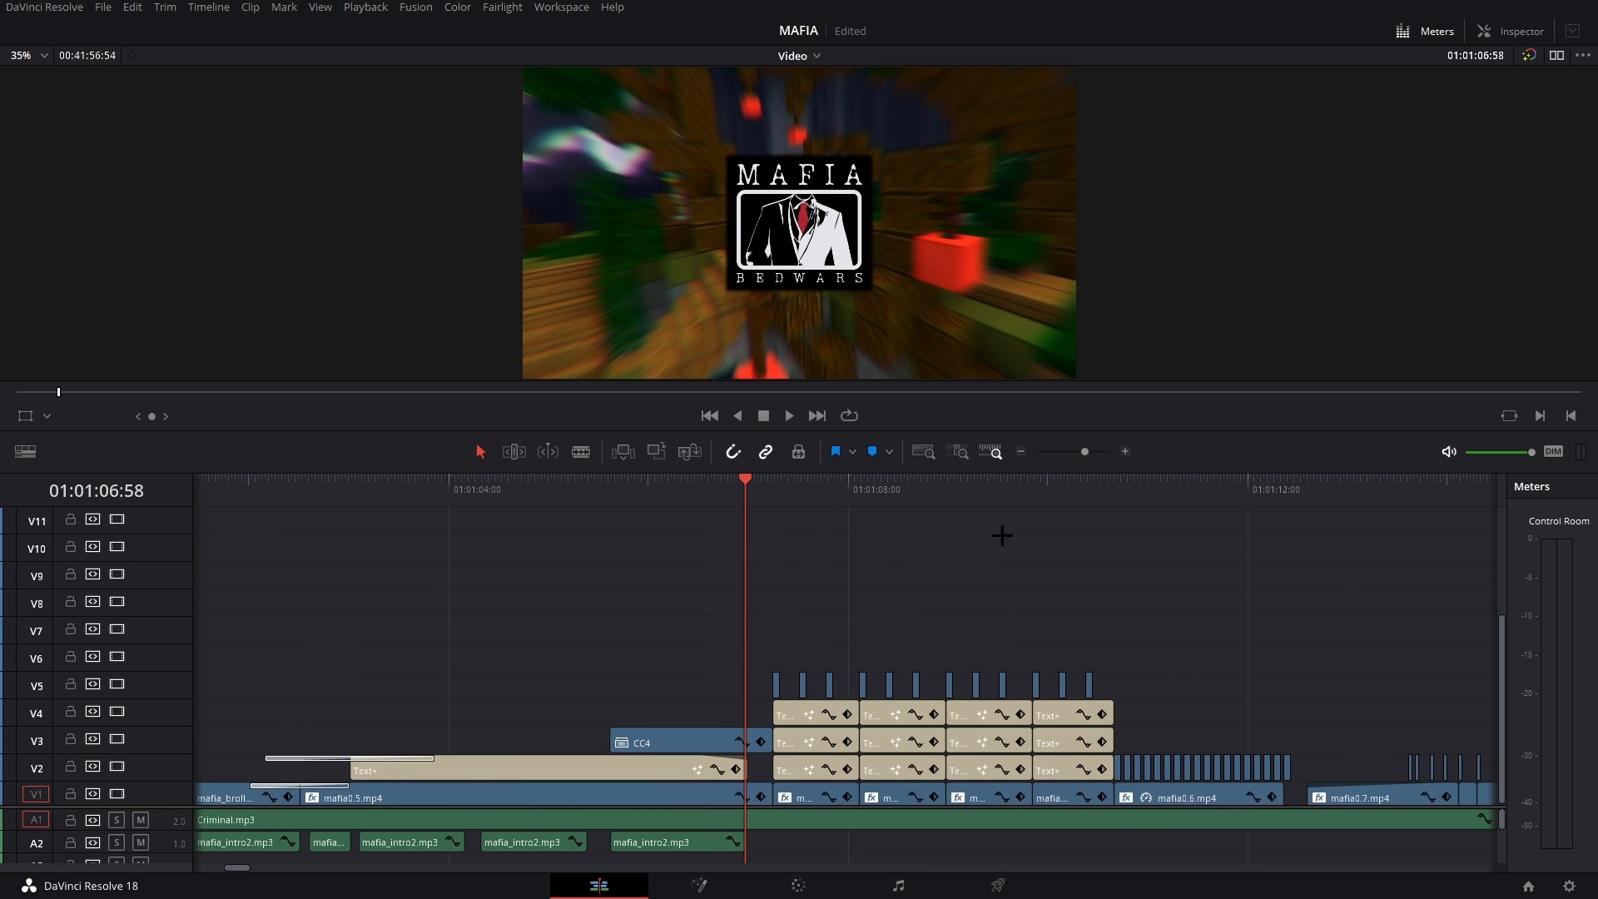
pyautogui.click(665, 738)
pyautogui.scroll(3, 698, 720)
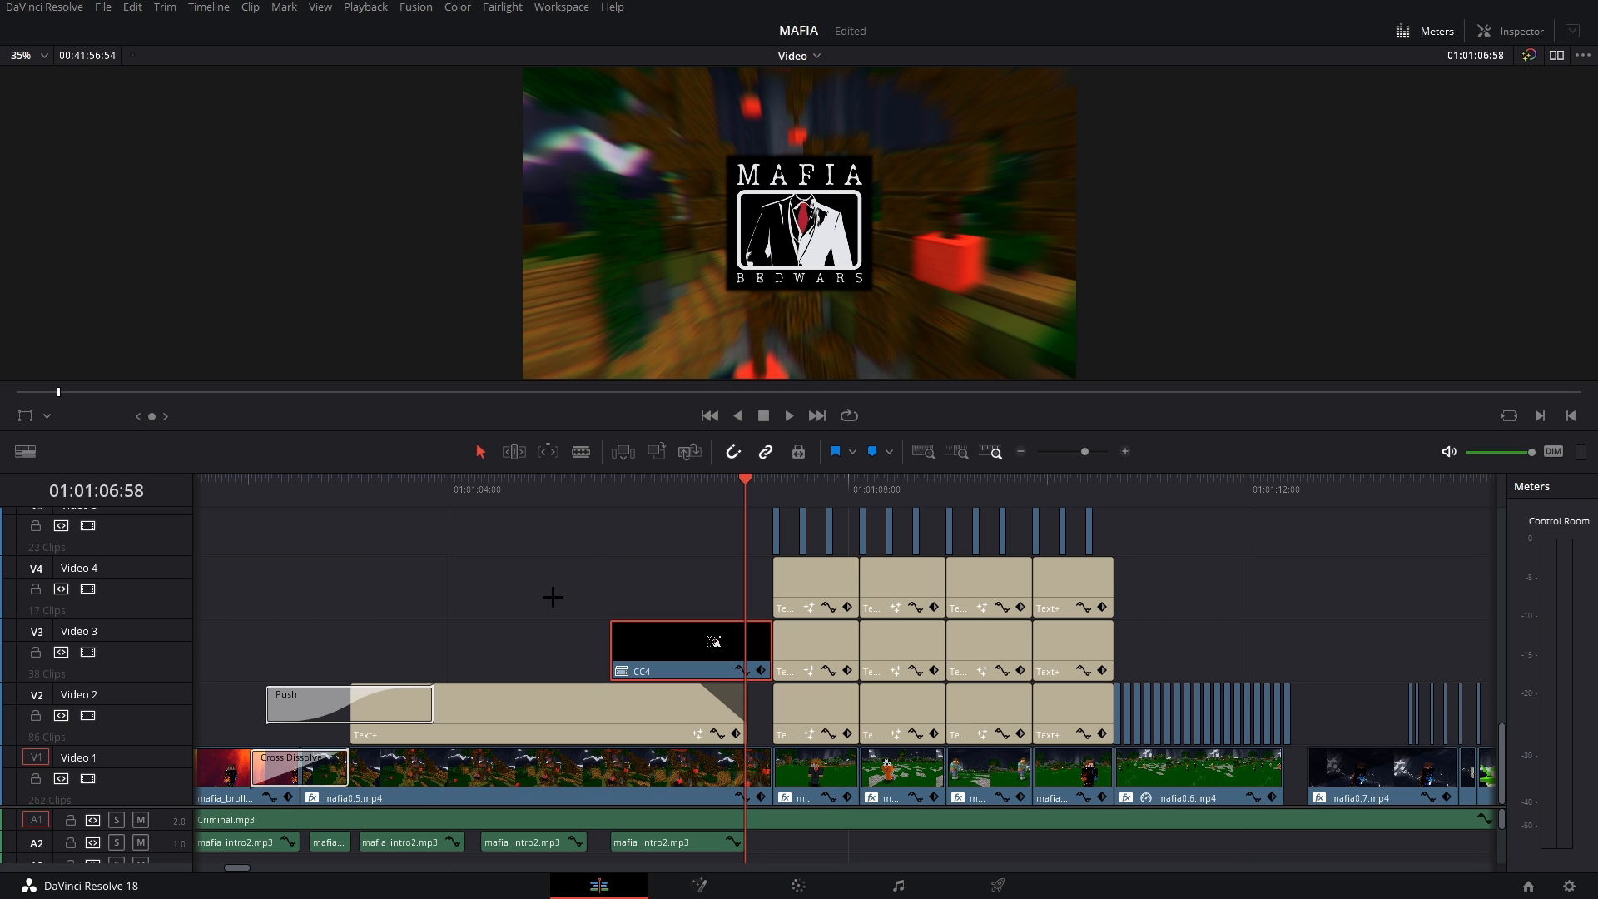
# - Review the subtitles on the DEK ST track by scrubbing to 01:01:03:42 and on to 01:01:05:02
pyautogui.scroll(10, 553, 597)
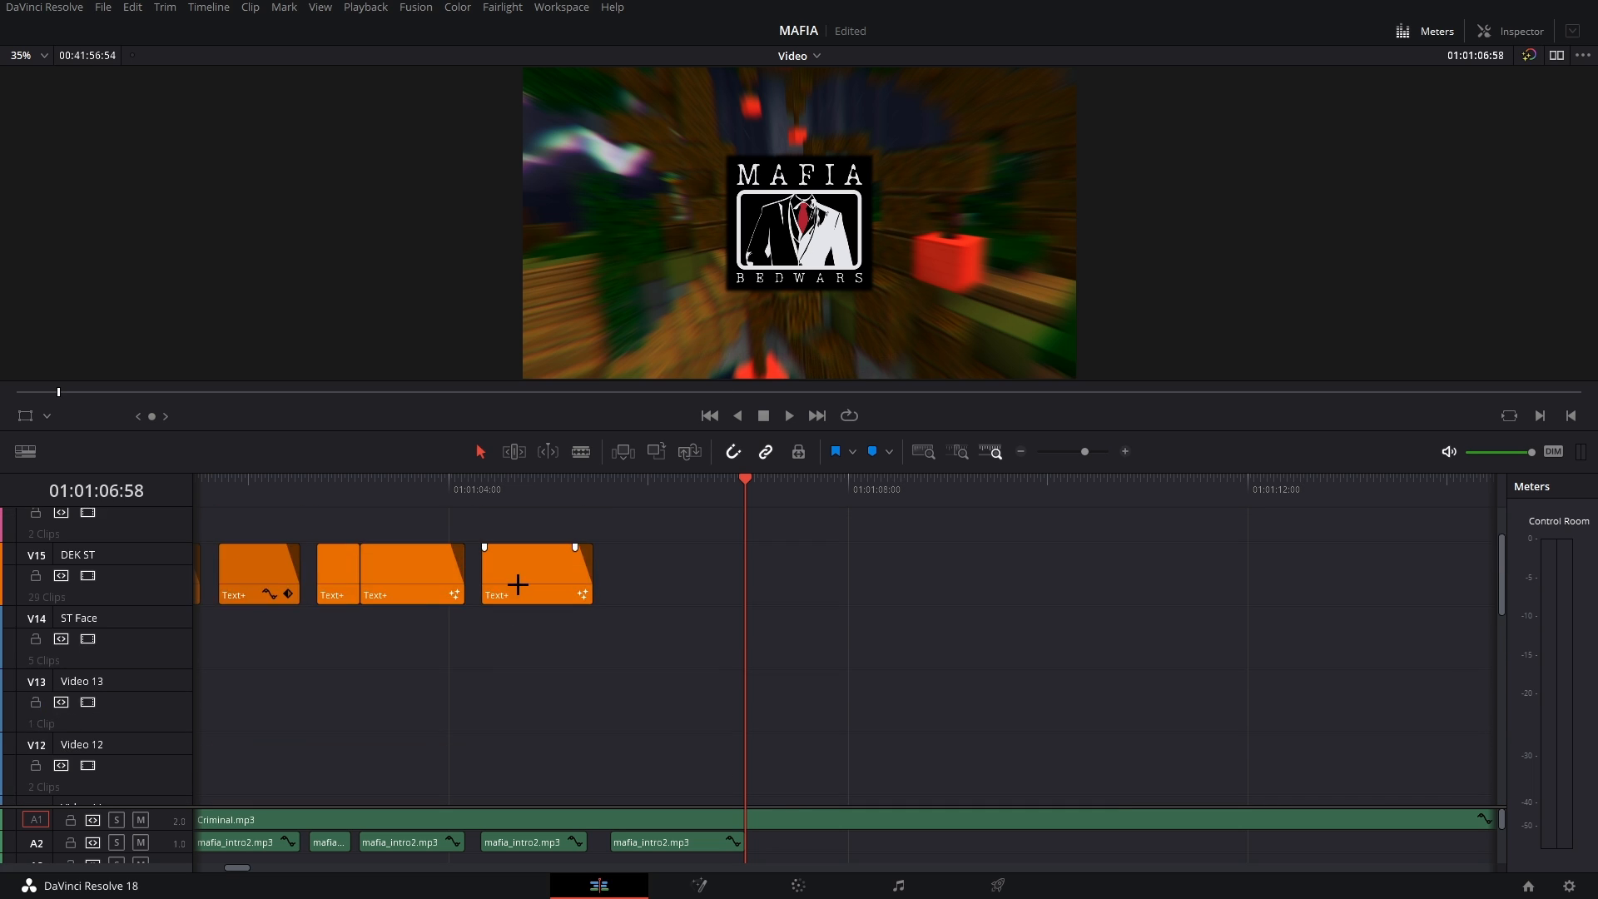
pyautogui.scroll(3, 499, 574)
pyautogui.hscroll(-4, 541, 533)
pyautogui.moveTo(574, 491); pyautogui.dragTo(719, 491)
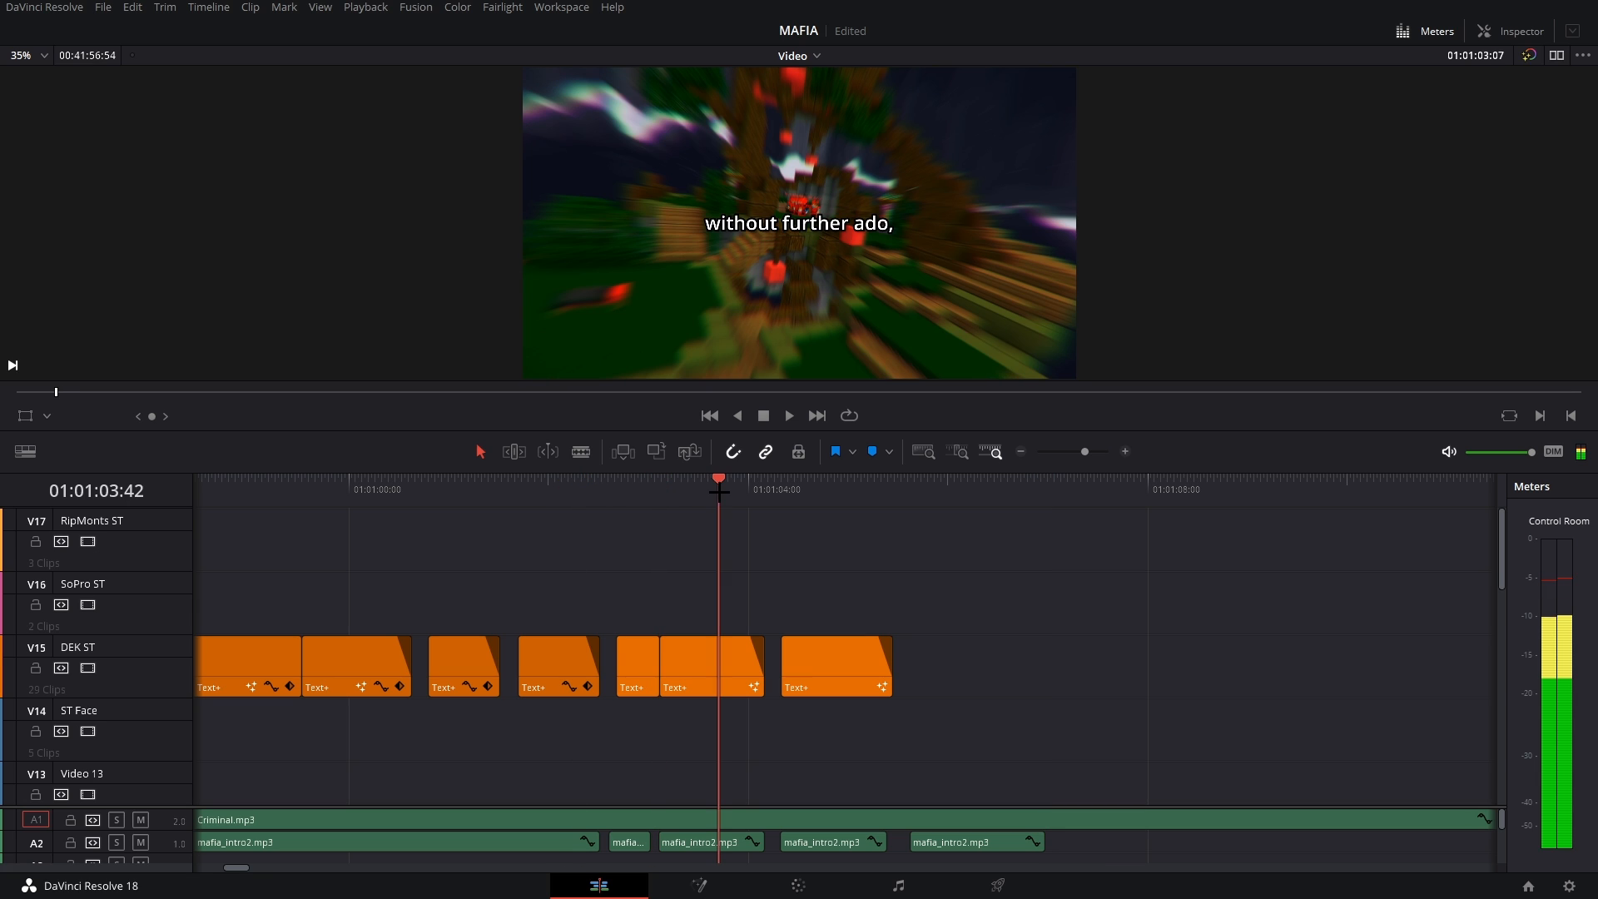
pyautogui.click(852, 500)
# - Go to the first player title in the Text+ stack and view its frames at 01:01:07:15 and 01:01:07:19
pyautogui.scroll(-5, 808, 593)
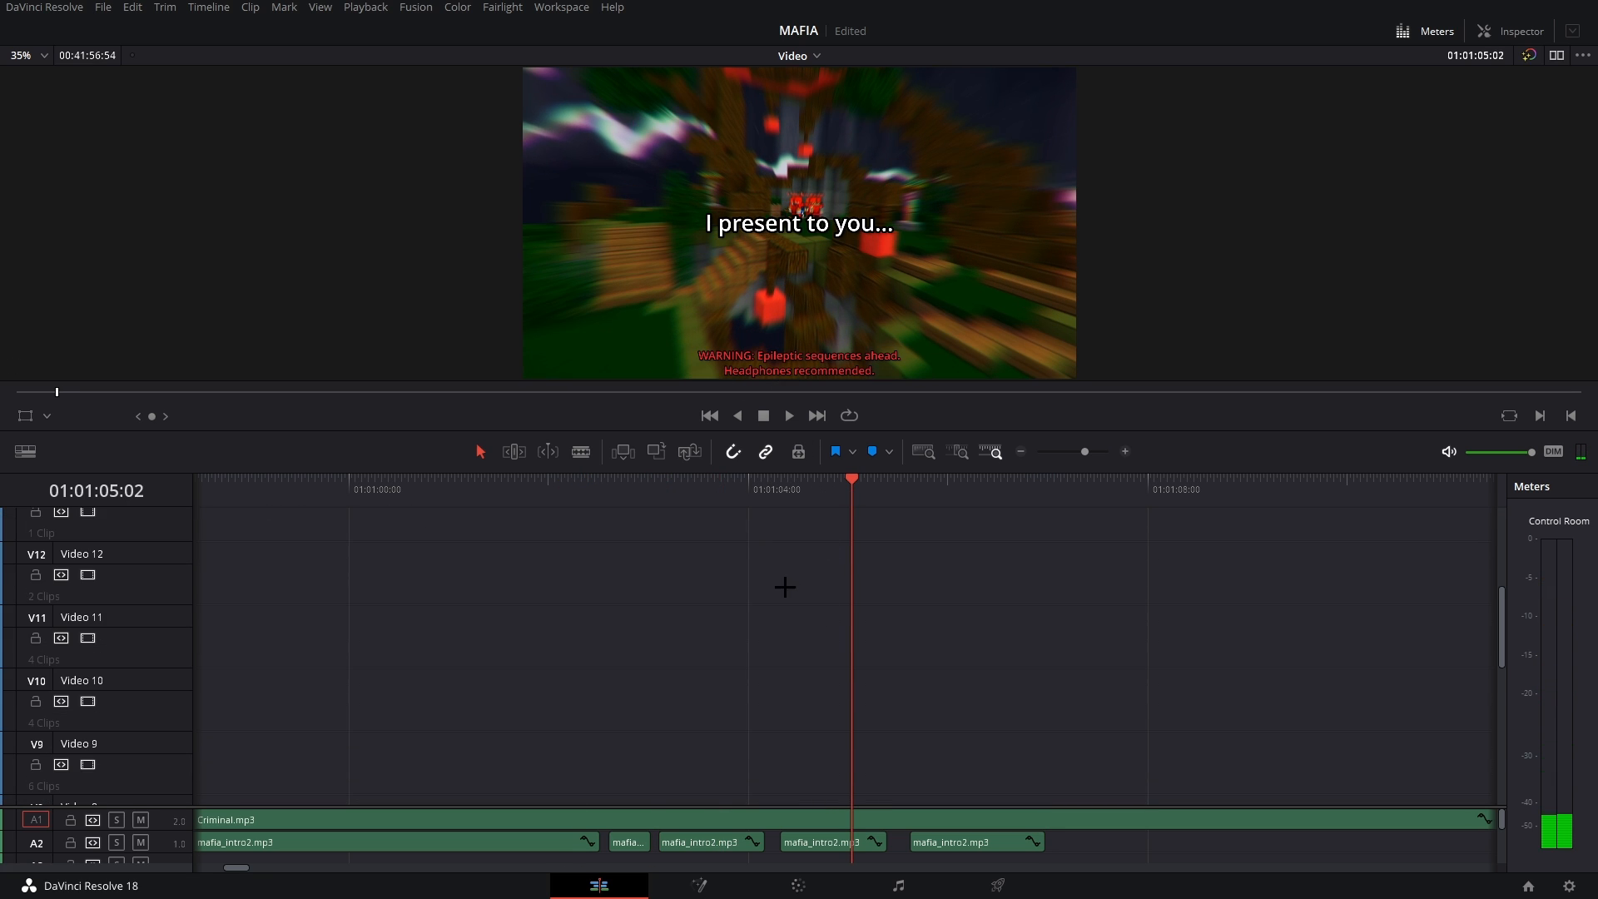
pyautogui.scroll(-8, 785, 586)
pyautogui.hscroll(6, 787, 582)
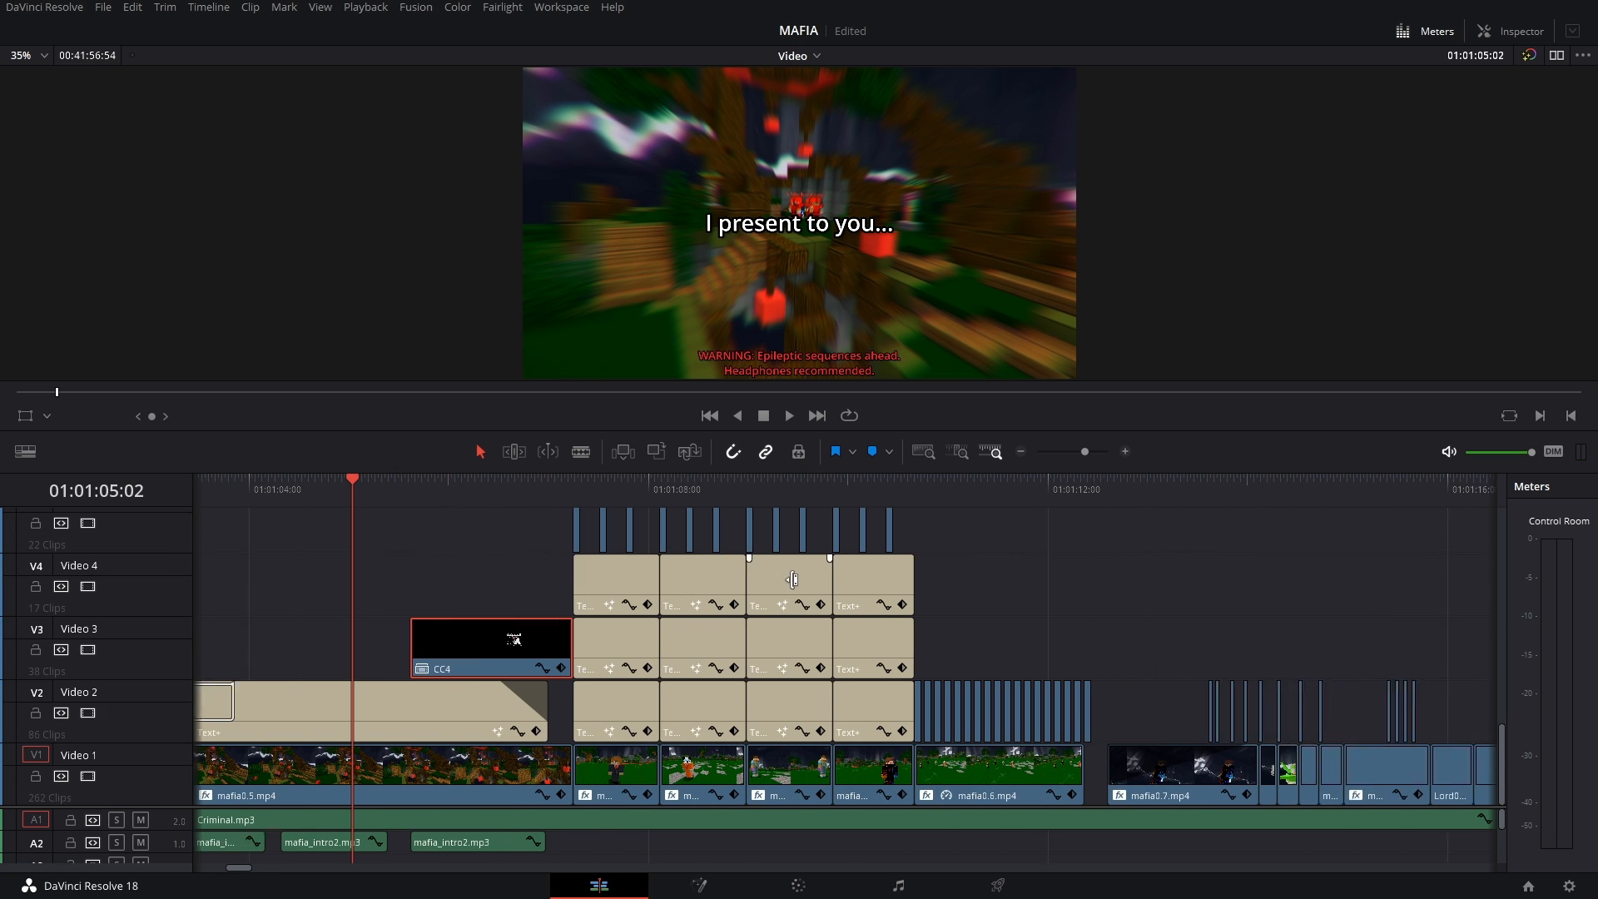
pyautogui.hscroll(1, 792, 580)
pyautogui.click(523, 483)
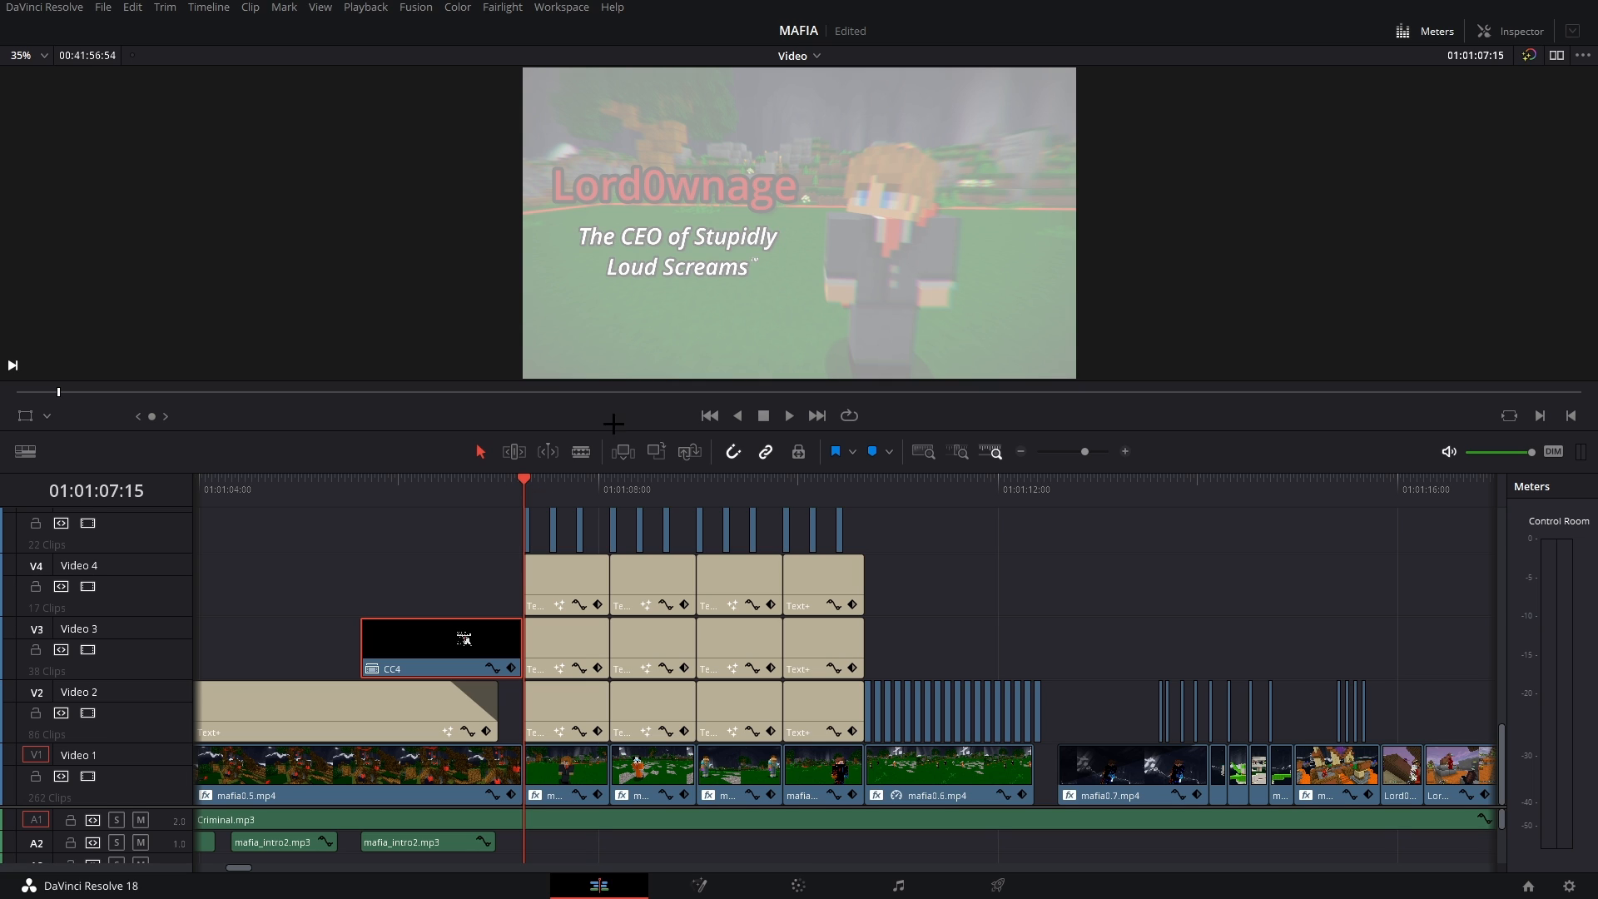
pyautogui.click(530, 490)
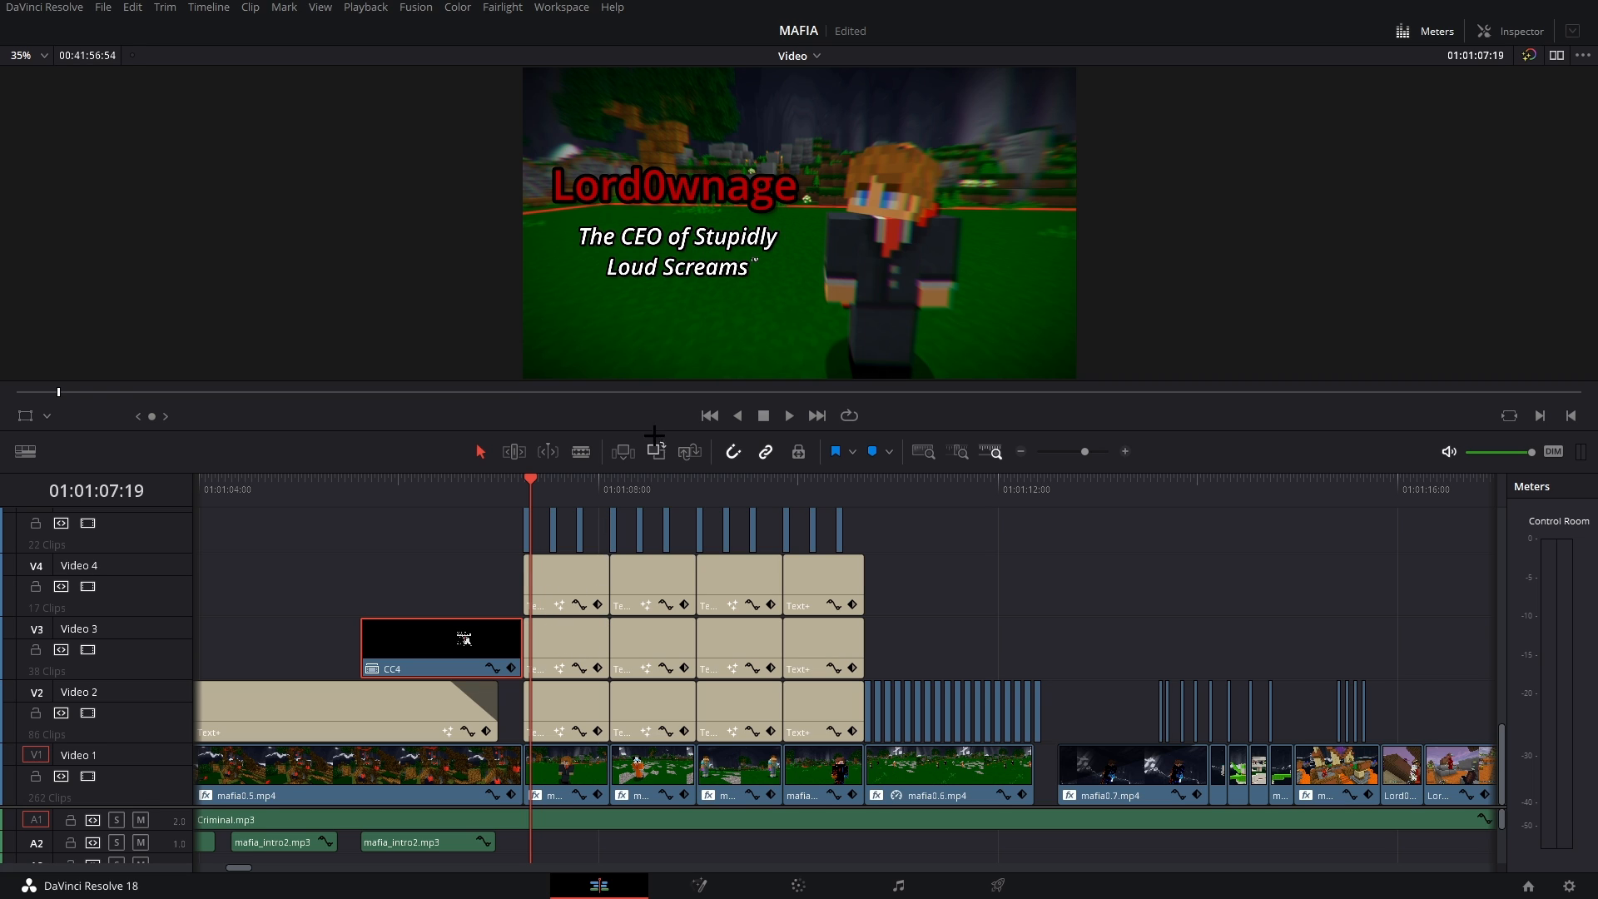
# - Magnify the title's subtitle and trademark symbol in the viewer, and fit the full frame again
pyautogui.scroll(3, 756, 267)
pyautogui.scroll(-4, 749, 299)
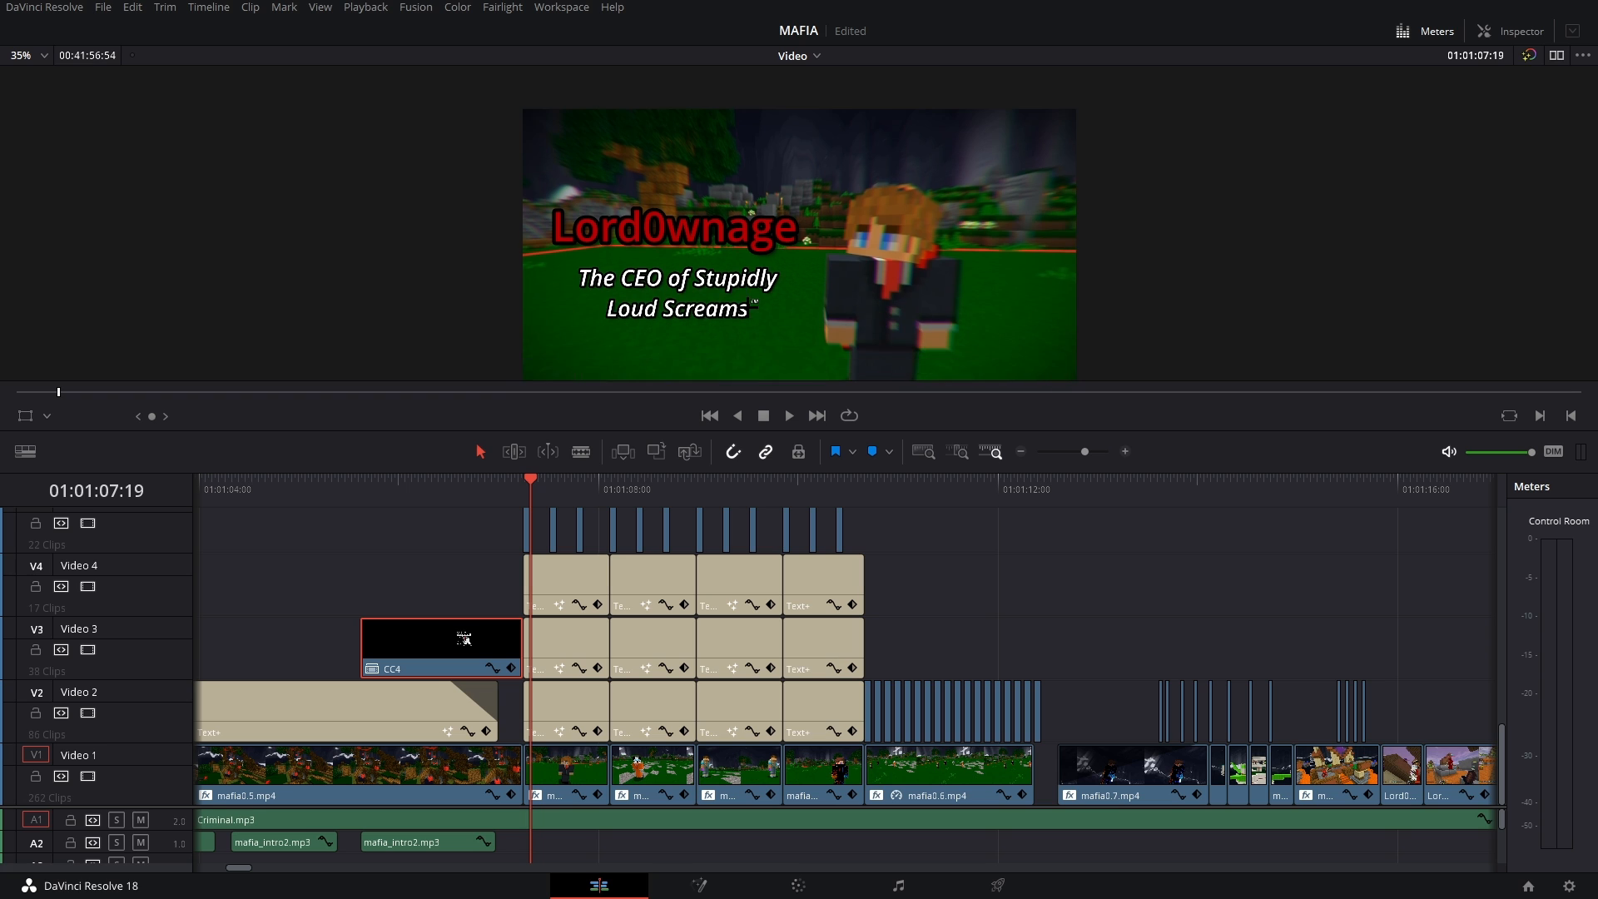
pyautogui.scroll(1, 749, 305)
pyautogui.scroll(8, 749, 299)
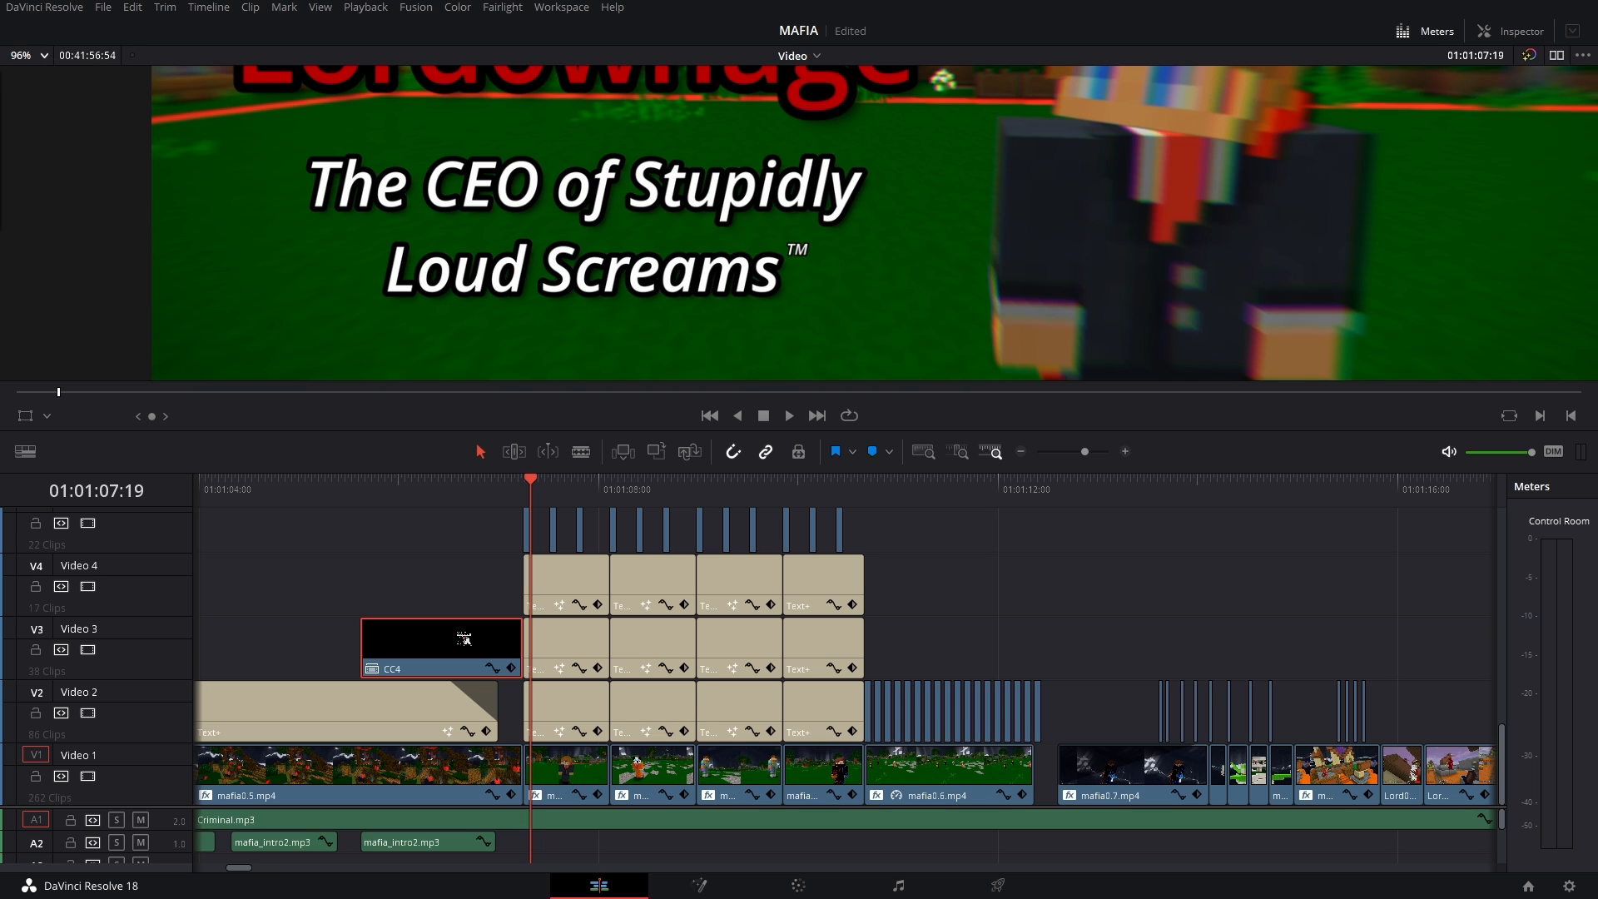
pyautogui.hotkey('shift', 'z')
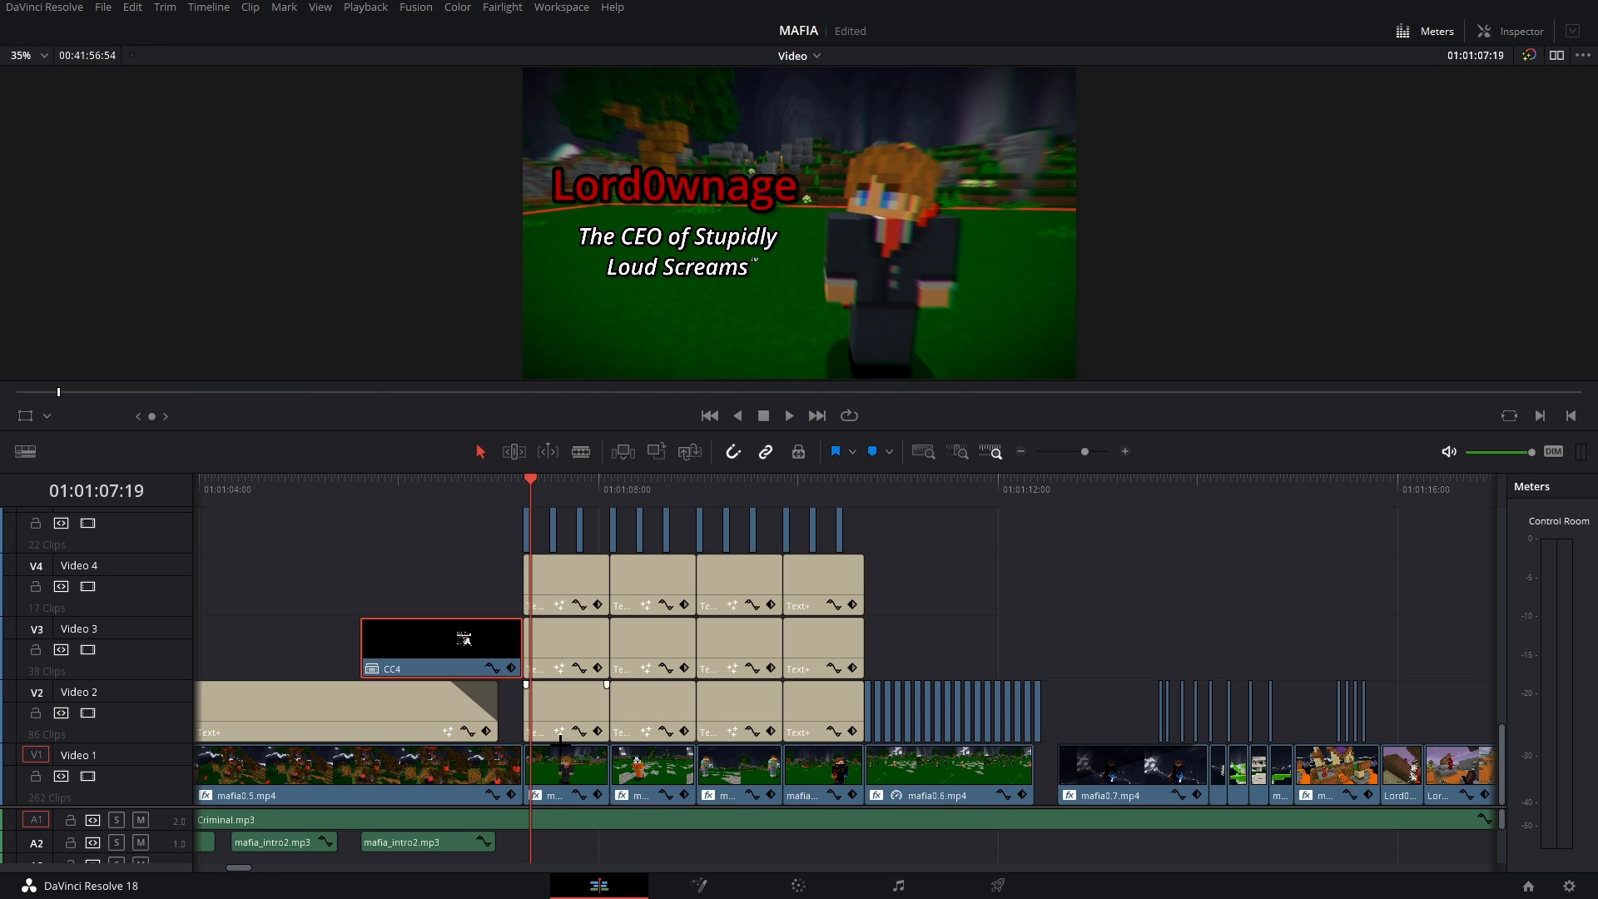
# - Select mafia0.6.1.mp4 on Video 1 and inspect its Zoom Blur and Prism Blur effect settings
pyautogui.click(570, 779)
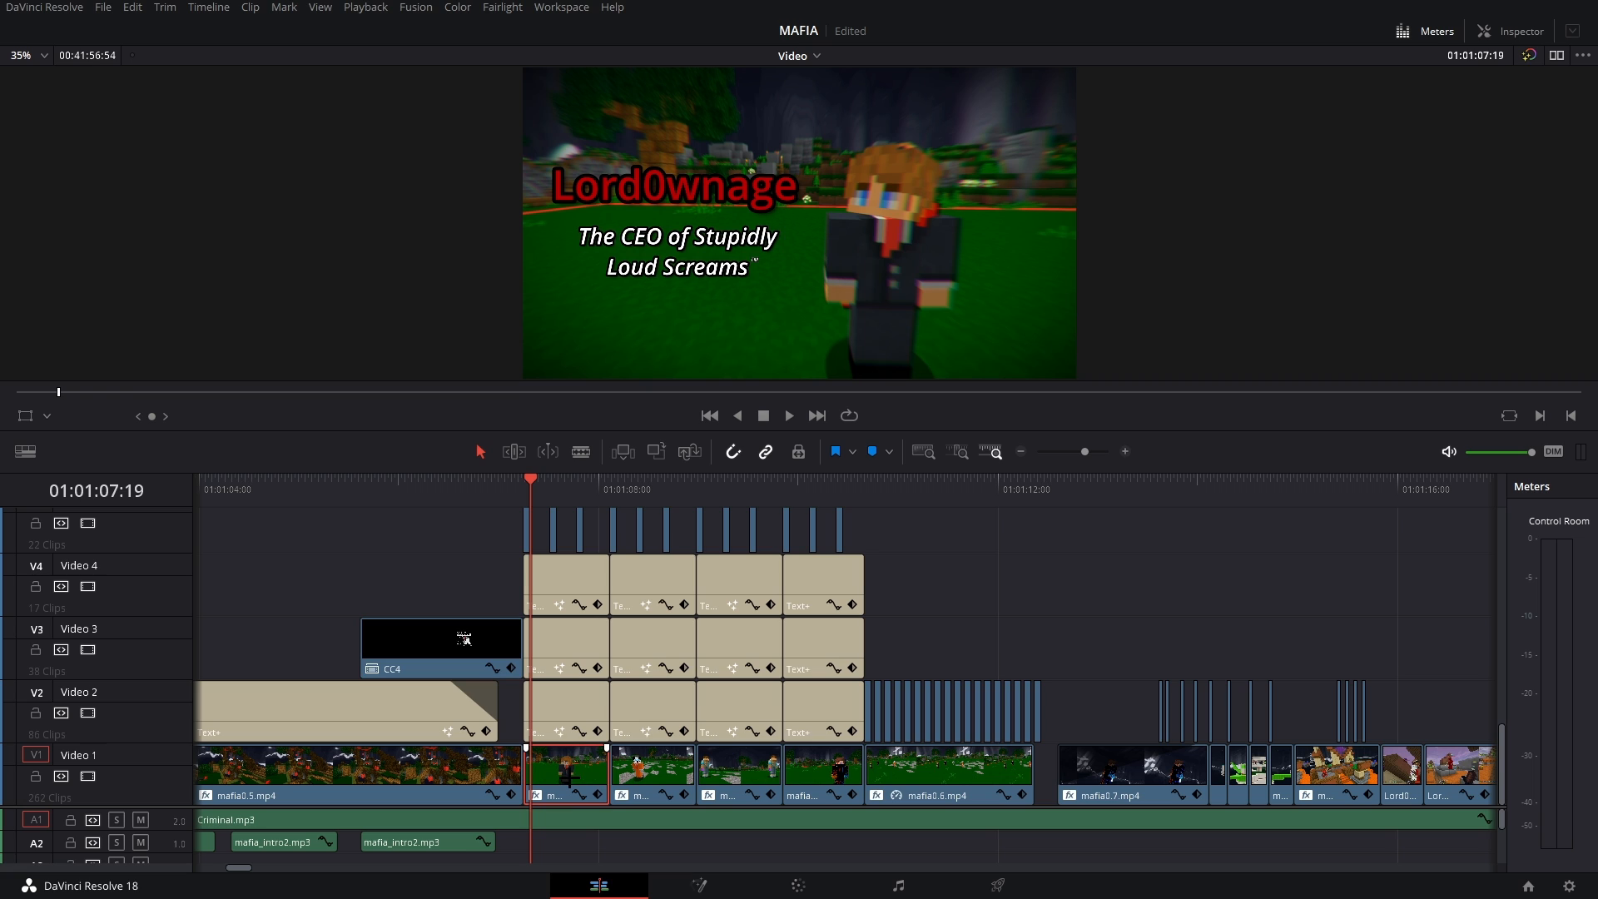
pyautogui.click(1510, 31)
pyautogui.click(1392, 86)
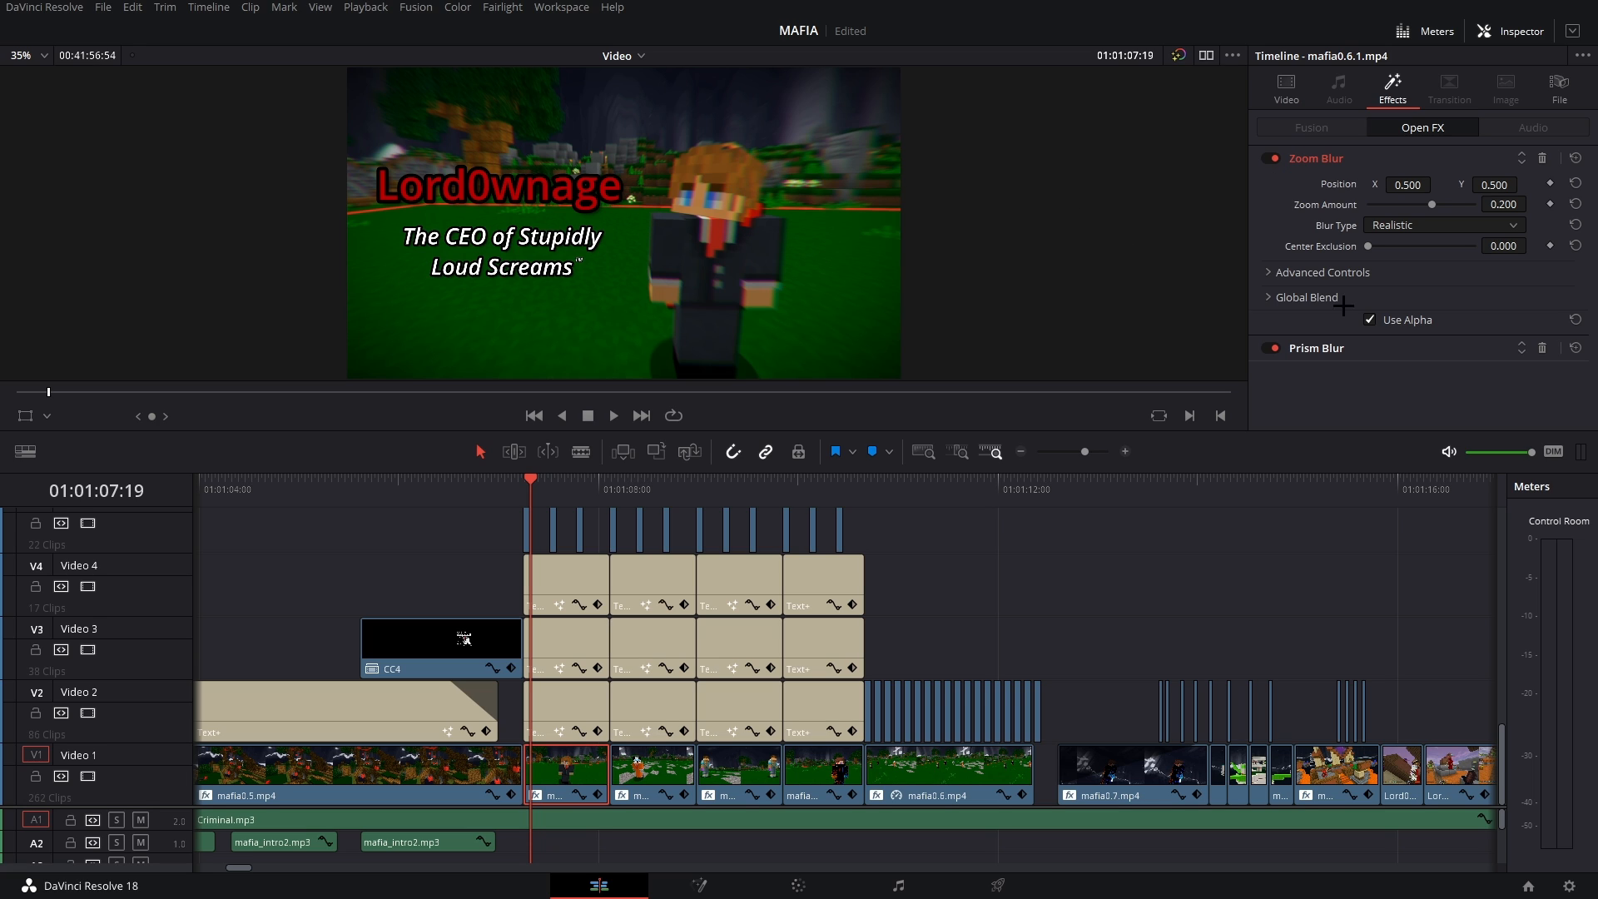
pyautogui.click(1331, 347)
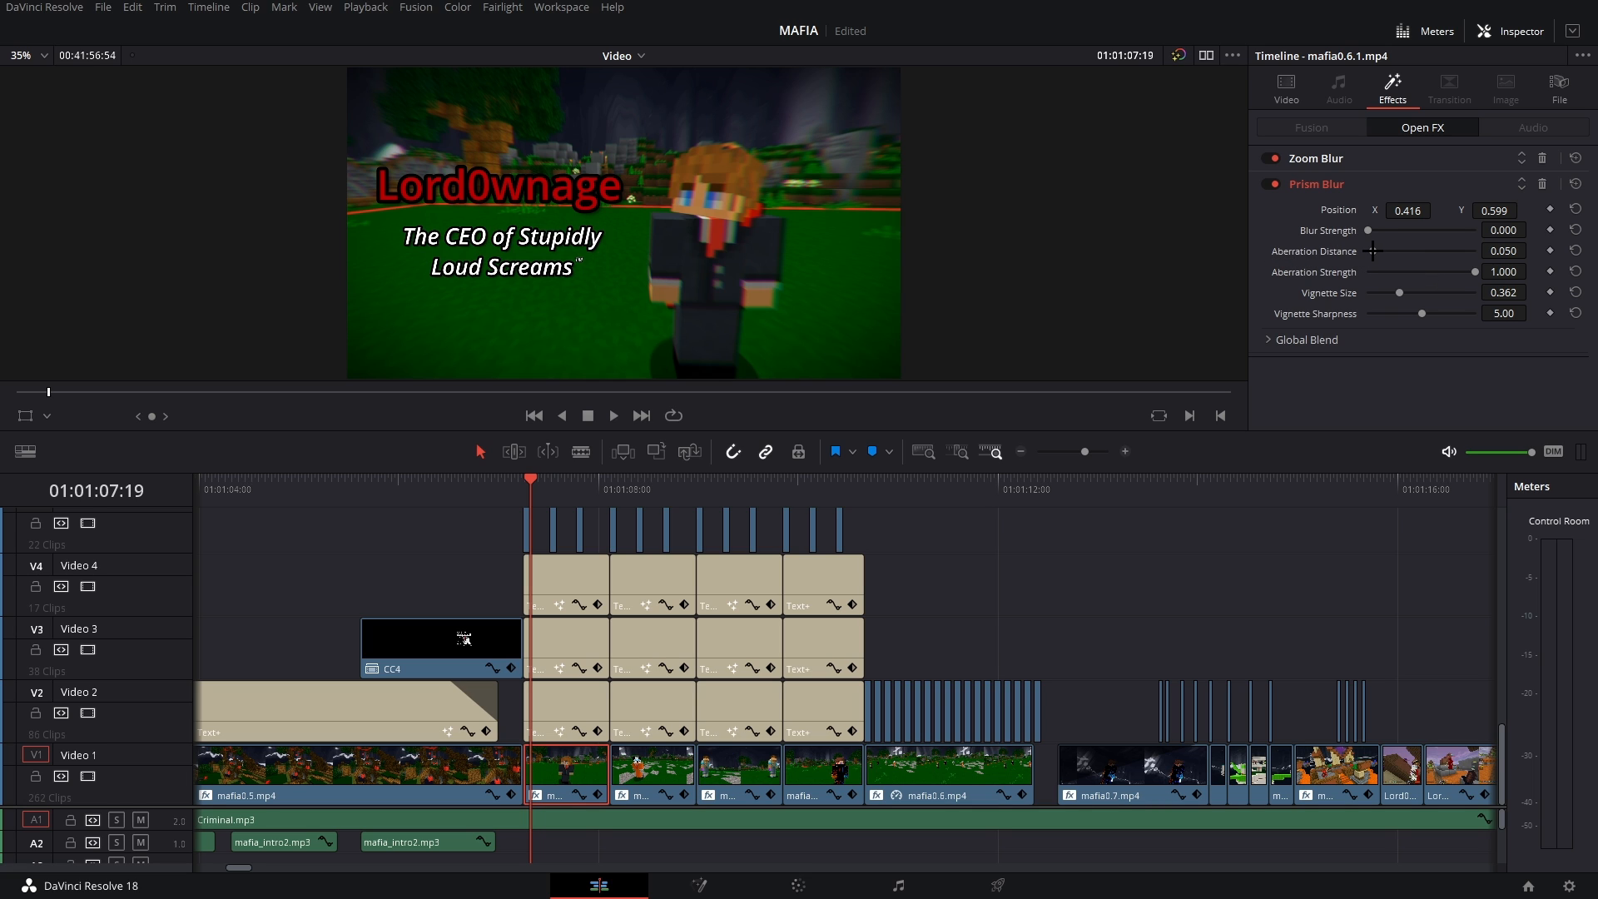
# - Try a Prism Blur Aberration Distance of 0.135 on mafia0.6.1.mp4, undo it and hide the clip's settings
pyautogui.moveTo(1373, 251)
pyautogui.mouseDown()
pyautogui.moveTo(1431, 250)
pyautogui.moveTo(1374, 251)
pyautogui.mouseUp()
pyautogui.moveTo(1503, 250); pyautogui.dragTo(1531, 250)
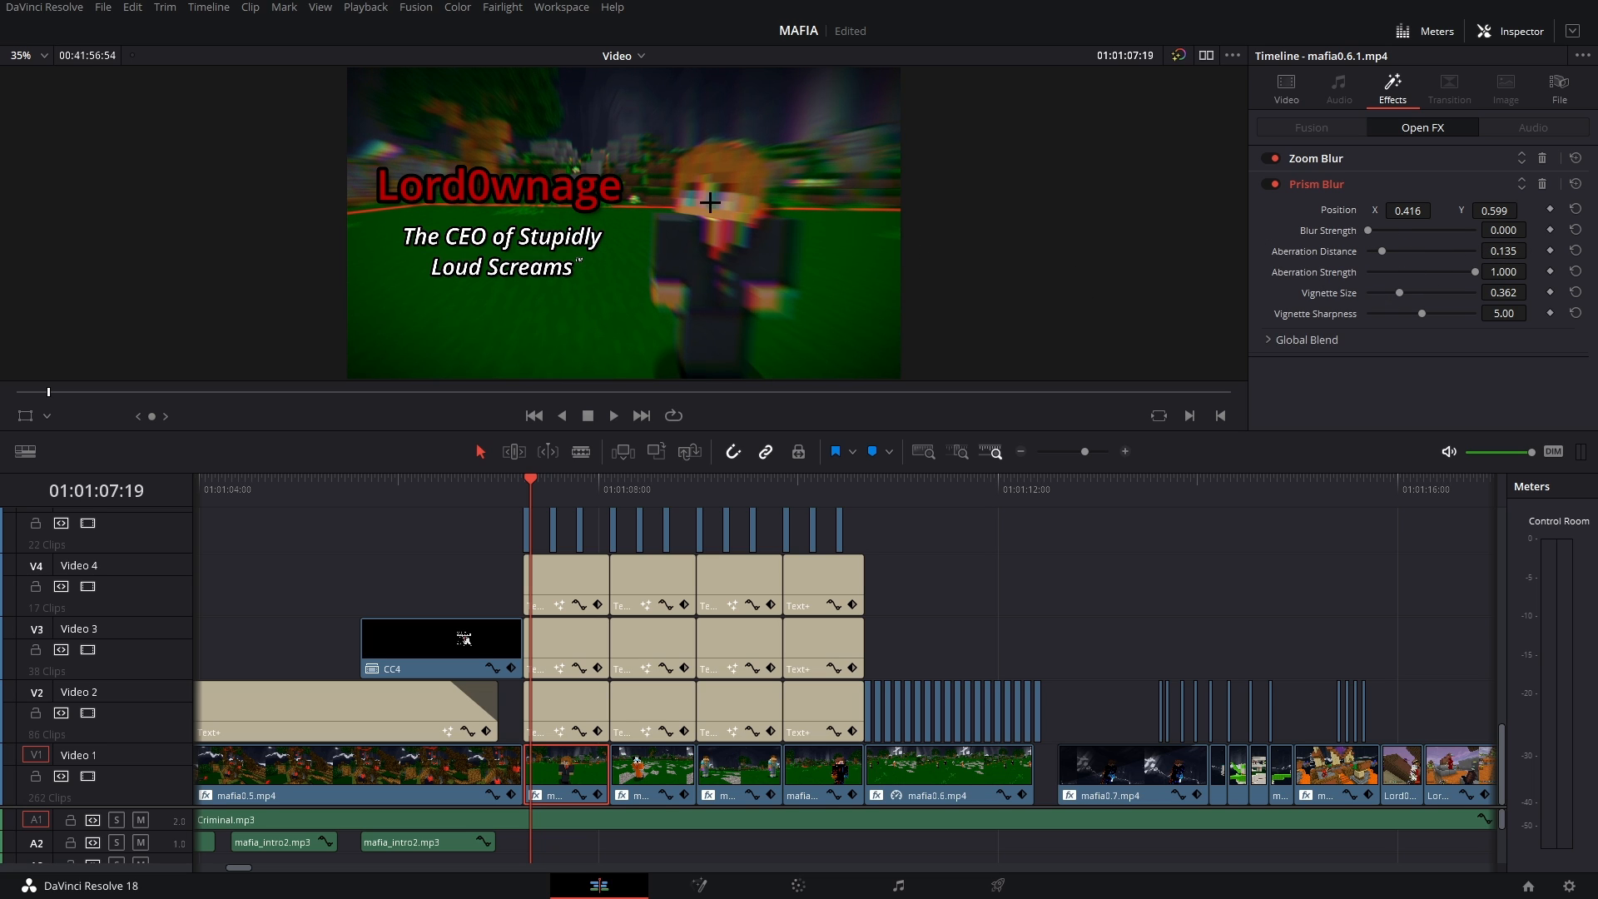
pyautogui.hotkey('ctrl', 'z')
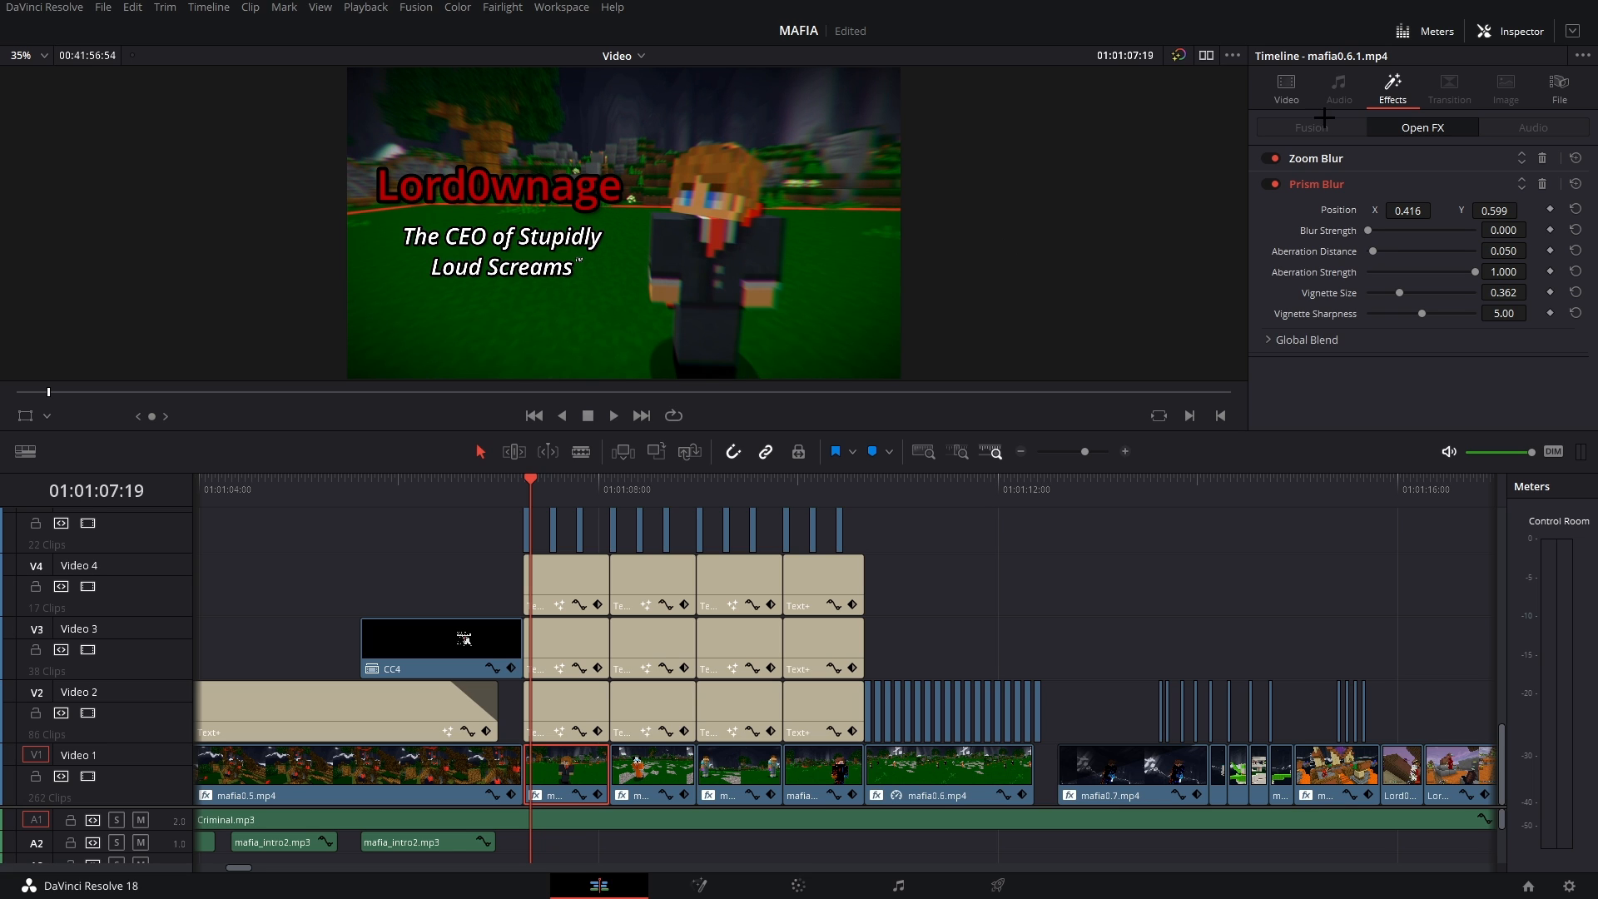
pyautogui.click(1498, 31)
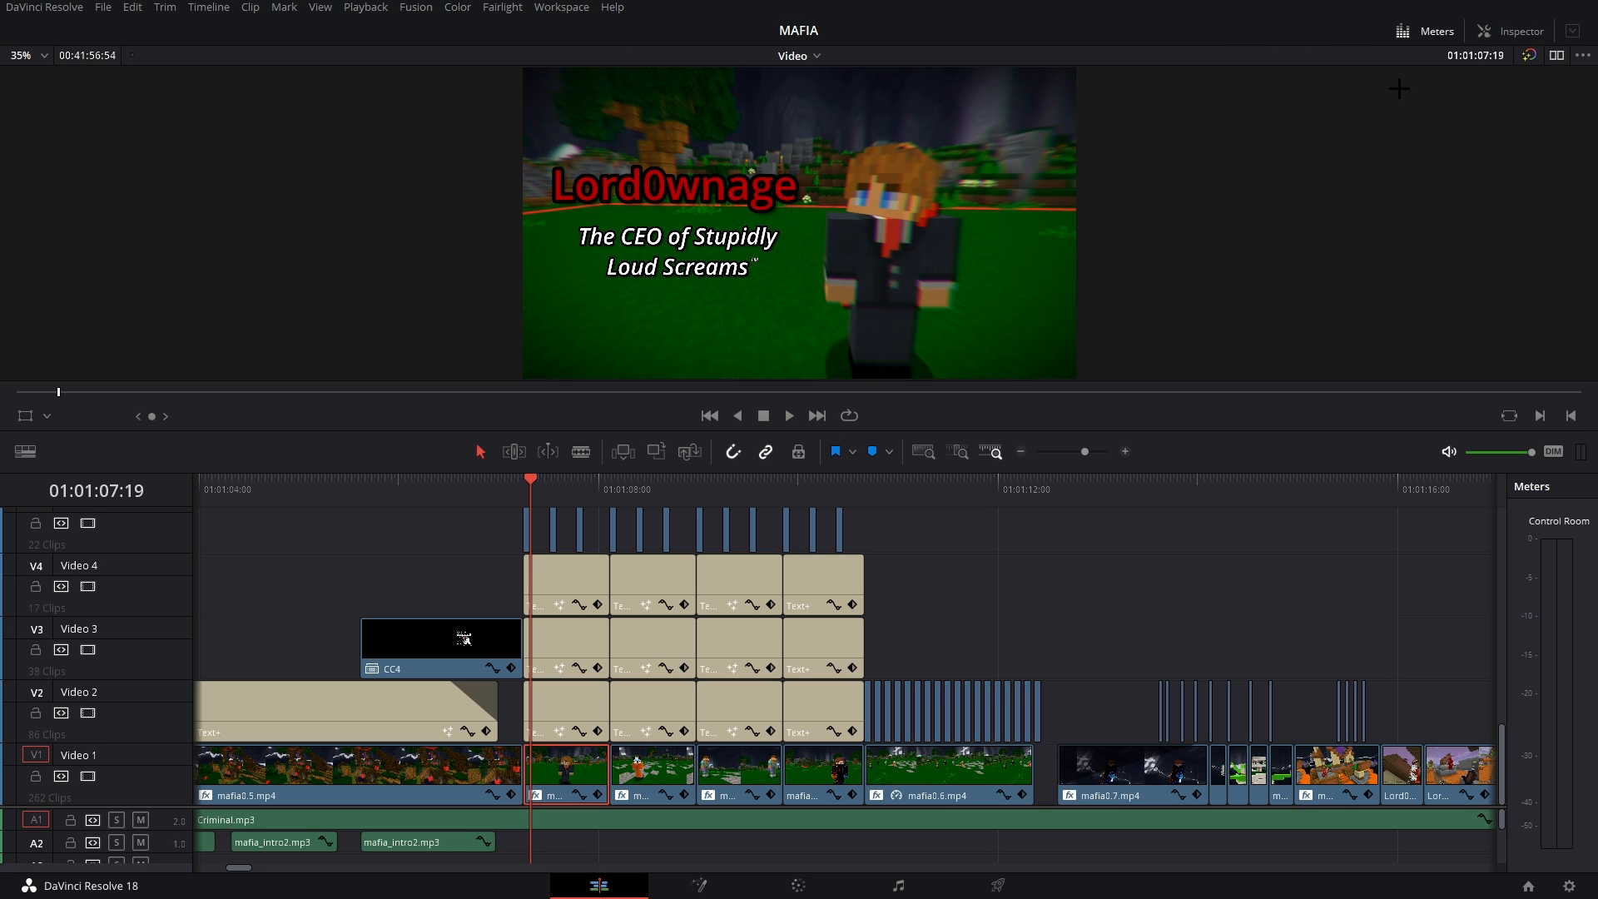
# - Review the remaining player titles at 01:01:08:39, 01:01:08:27, 01:01:09:19 and 01:01:10:11
pyautogui.click(658, 499)
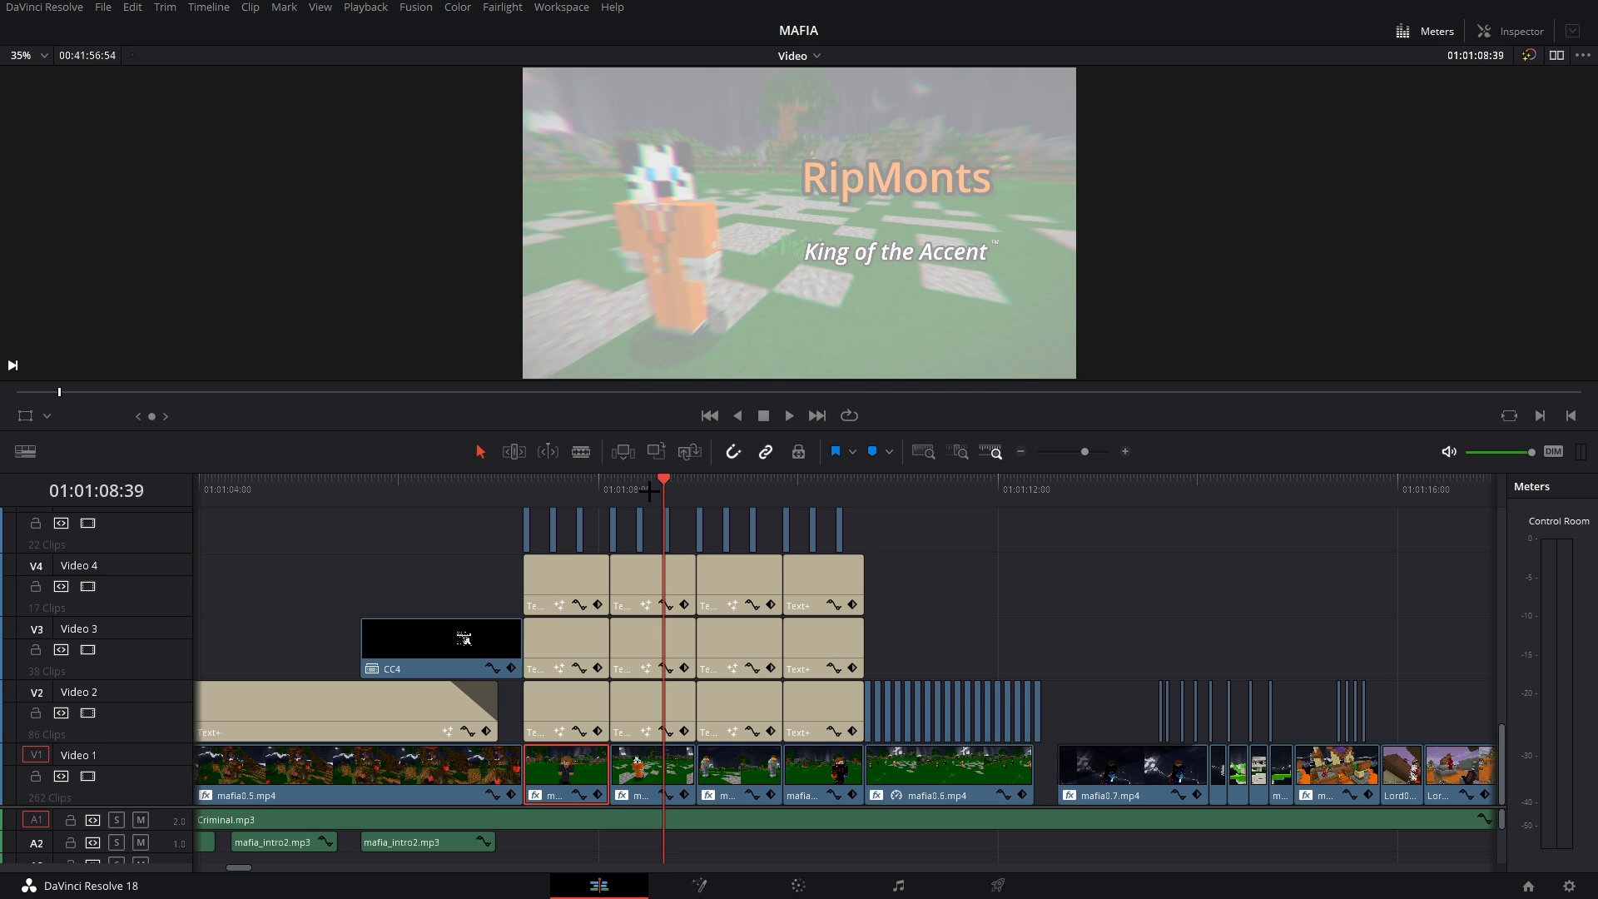
pyautogui.click(649, 491)
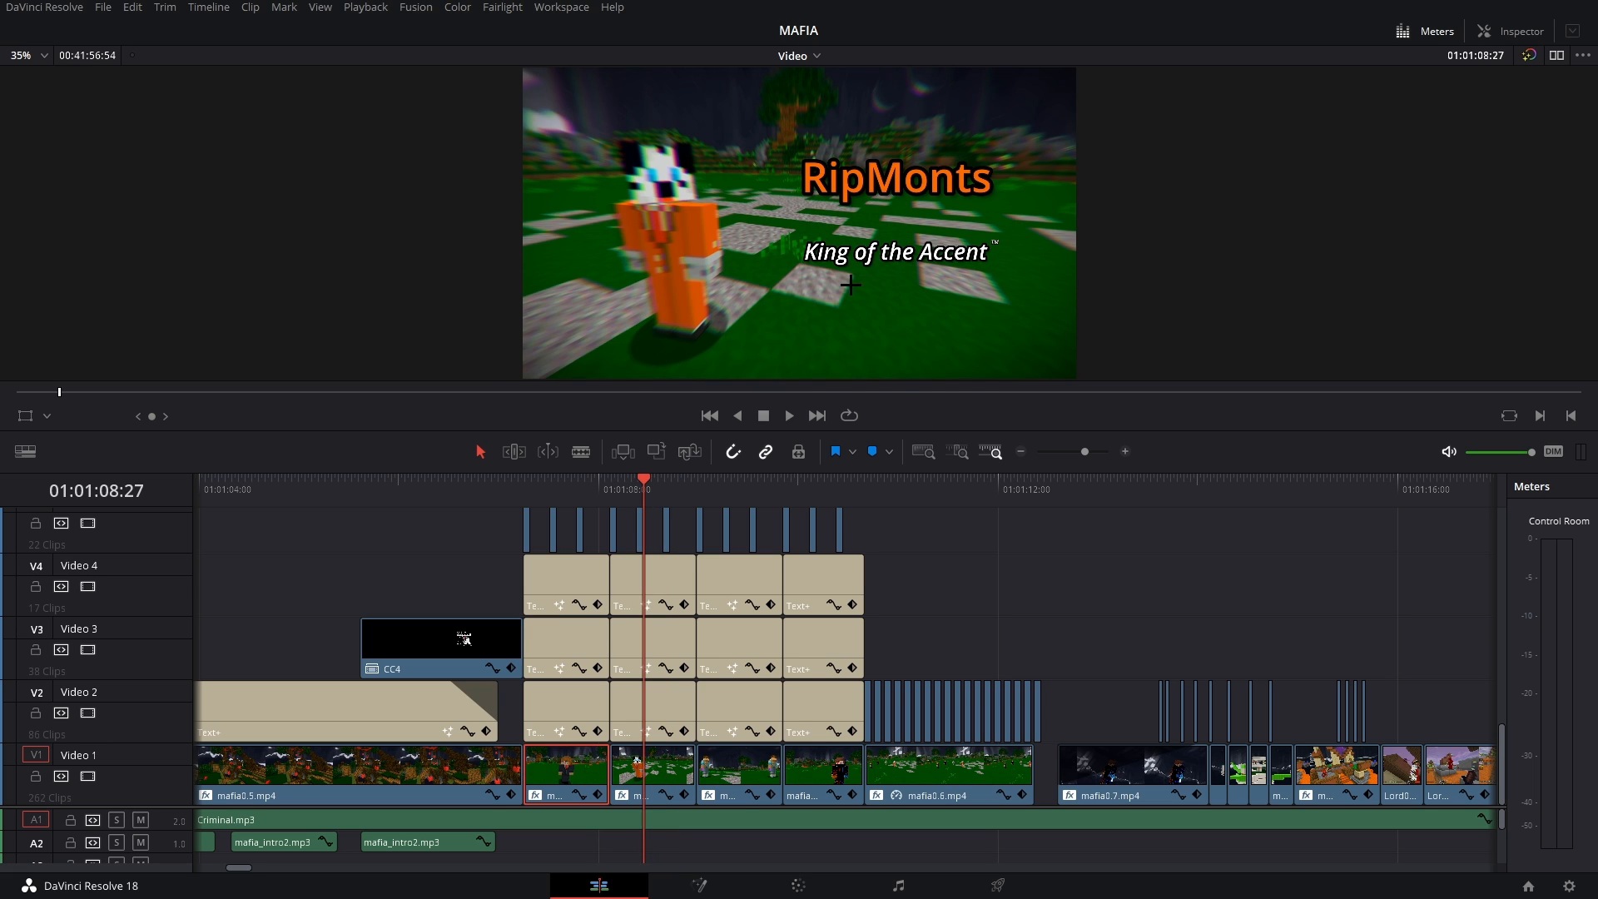
pyautogui.click(731, 485)
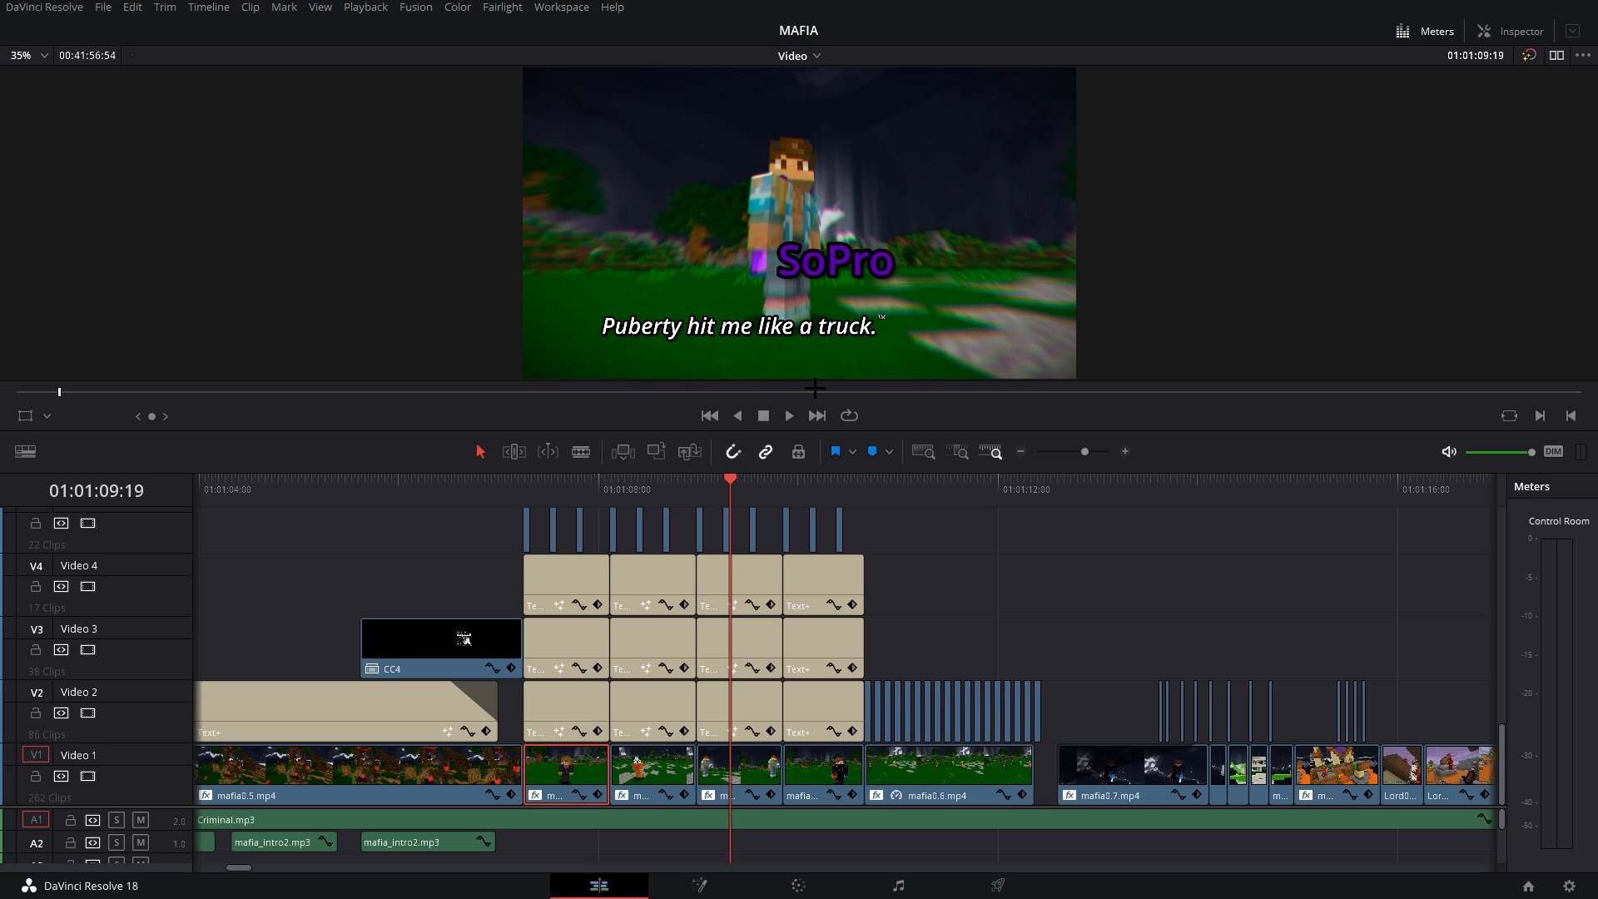
pyautogui.click(817, 485)
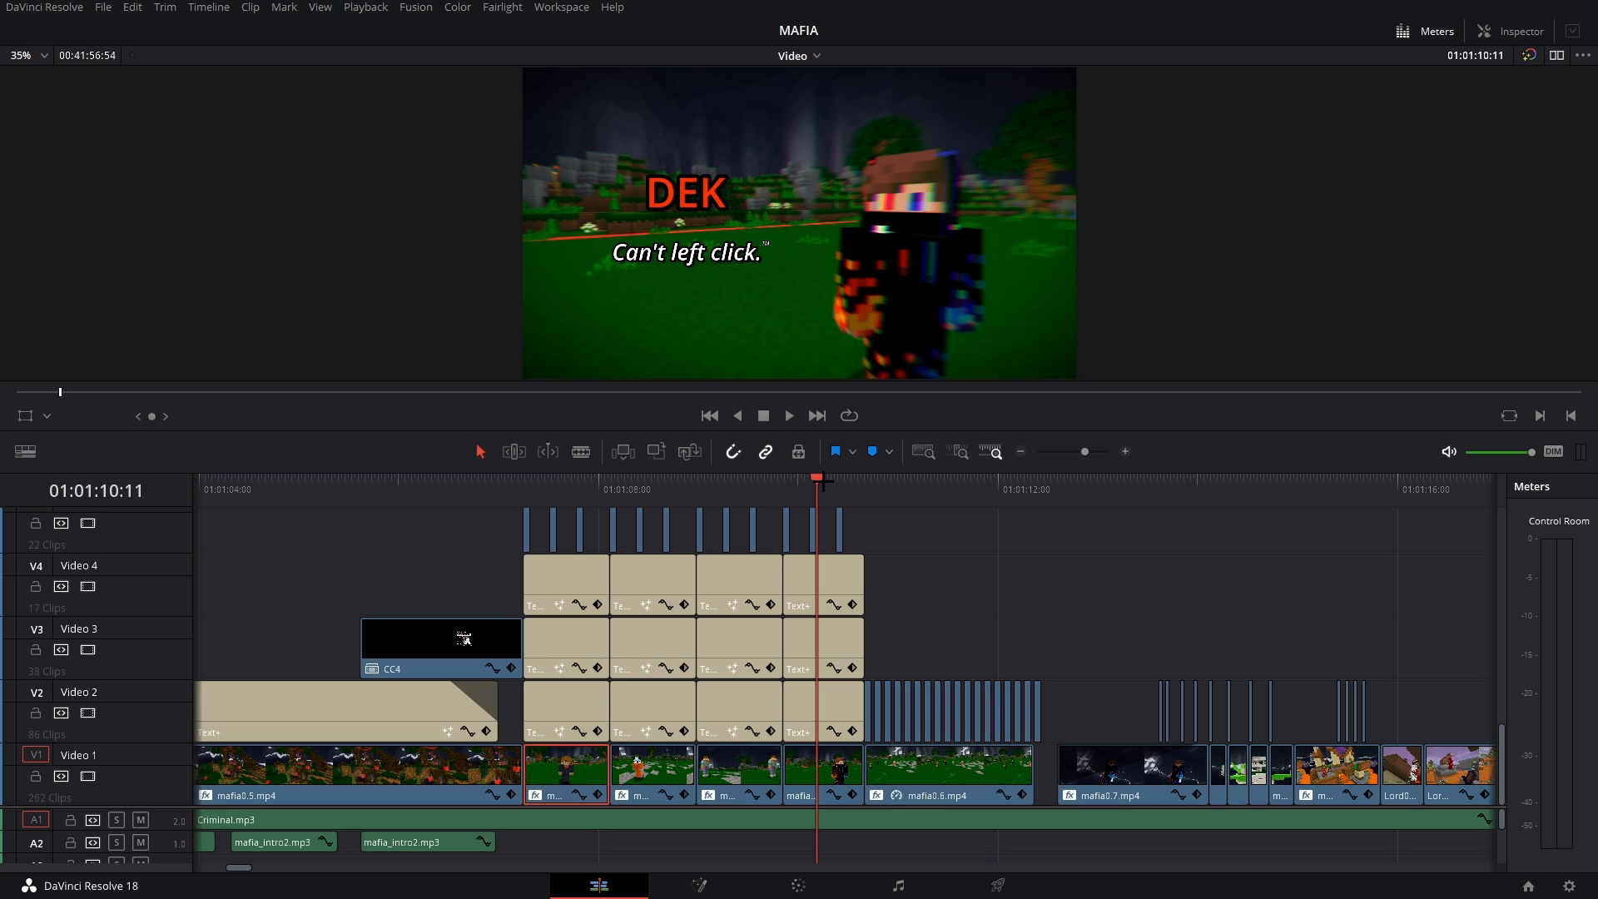
# - Examine the alternating white and orange flash clips on Video 2 above mafia0.6.mp4 at 01:01:10:44 and 01:01:10:46
pyautogui.hscroll(4, 881, 530)
pyautogui.click(673, 489)
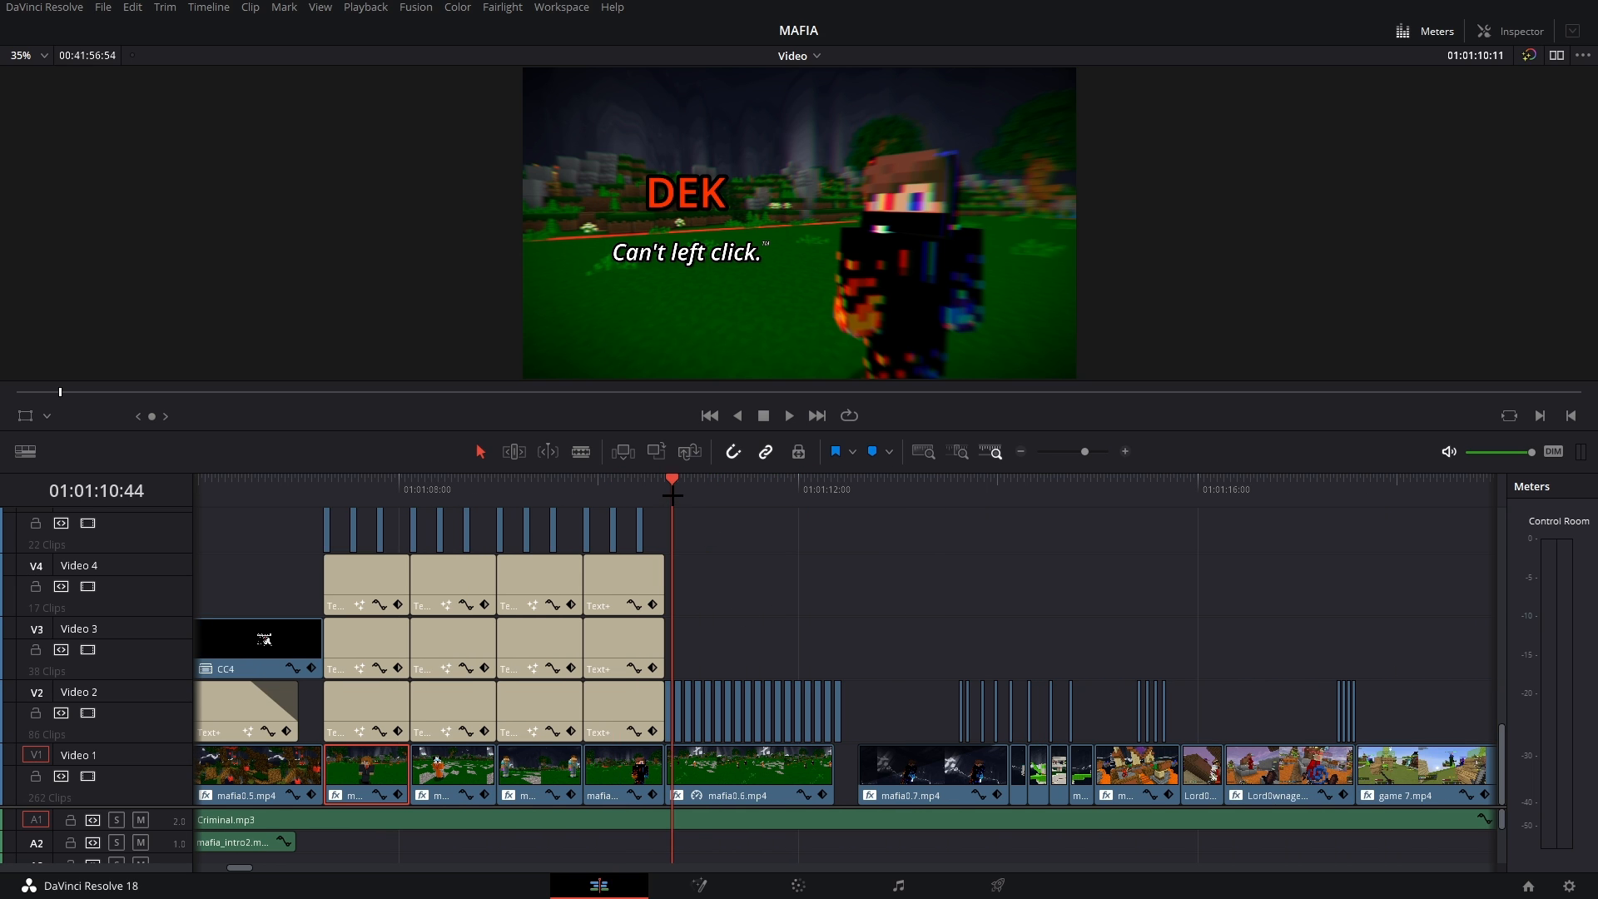
pyautogui.scroll(3, 1052, 560)
pyautogui.hscroll(3, 1057, 632)
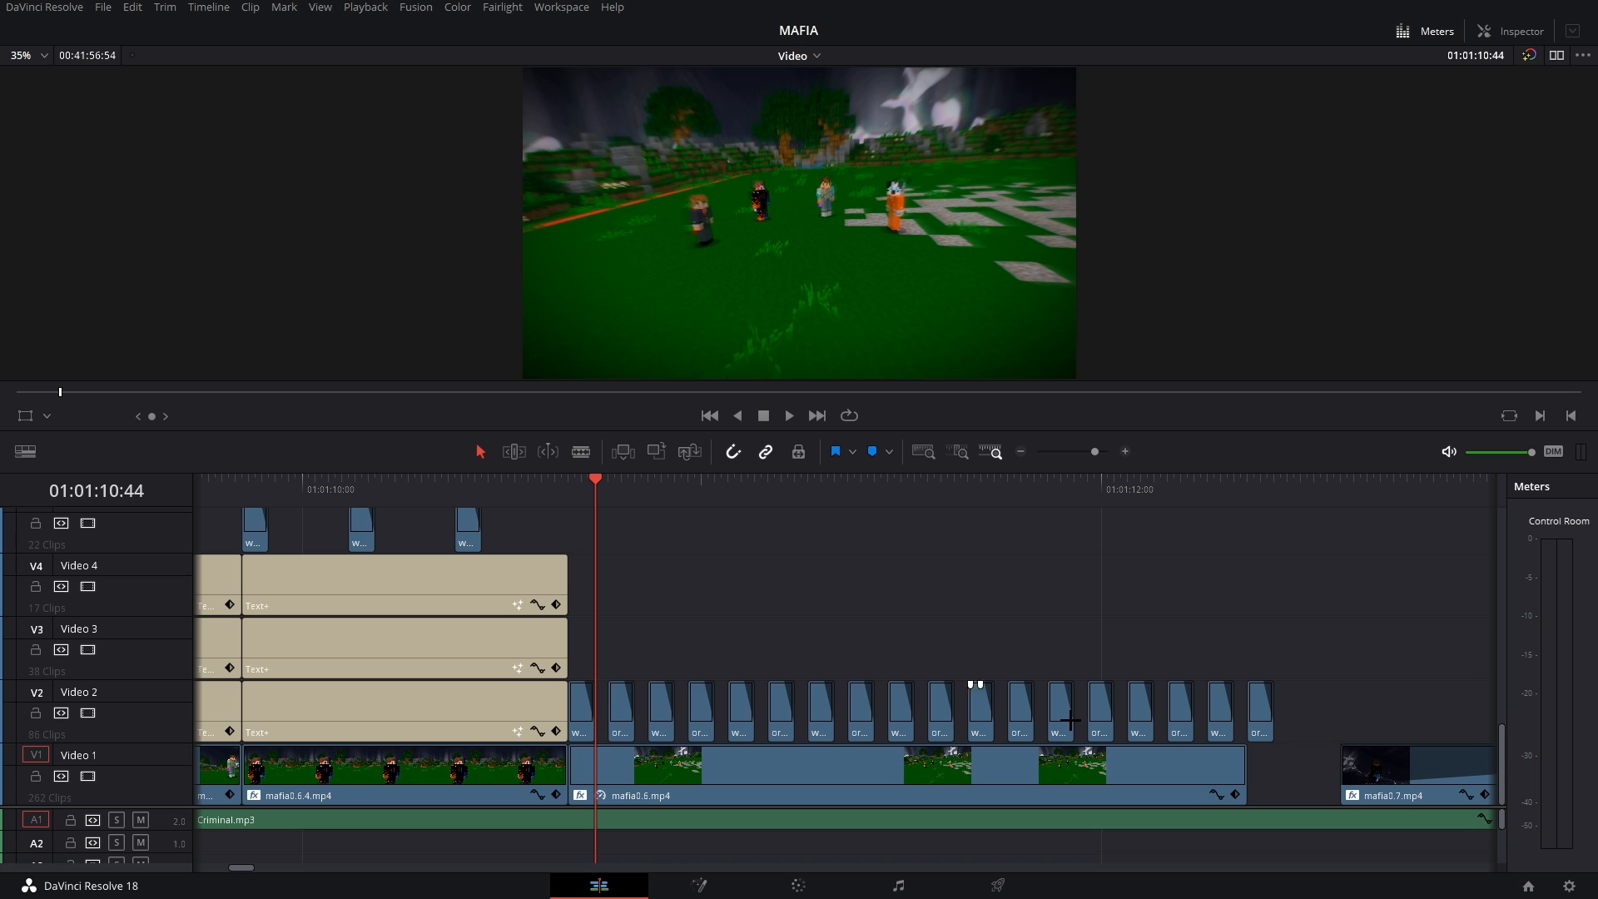
pyautogui.scroll(2, 1071, 720)
pyautogui.hscroll(5, 728, 721)
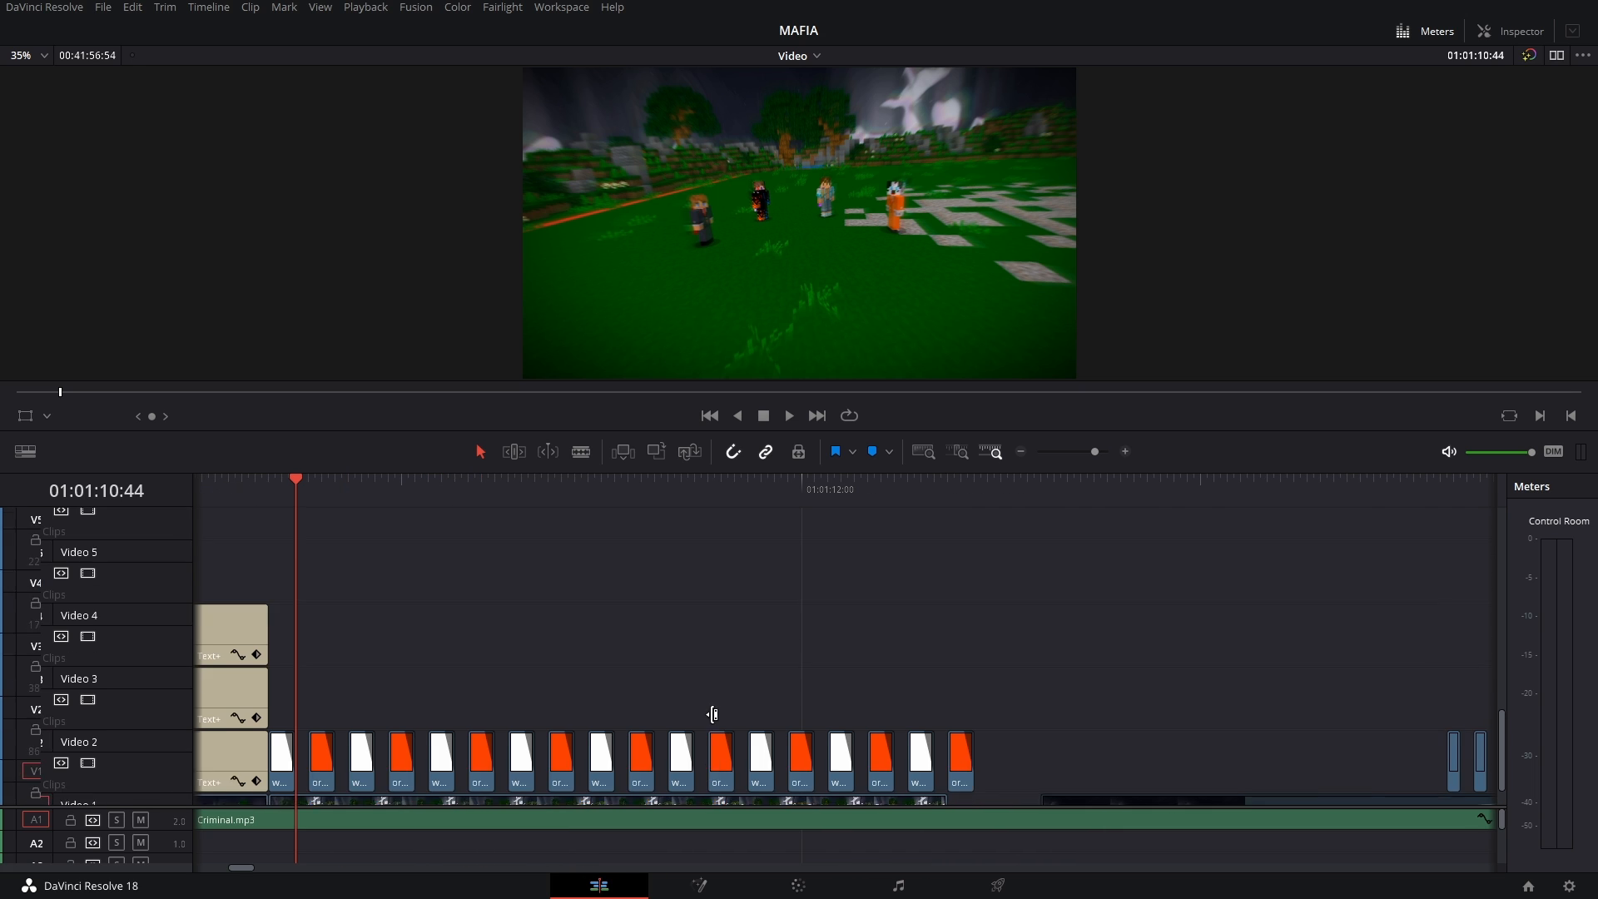
pyautogui.scroll(-2, 714, 714)
pyautogui.click(307, 486)
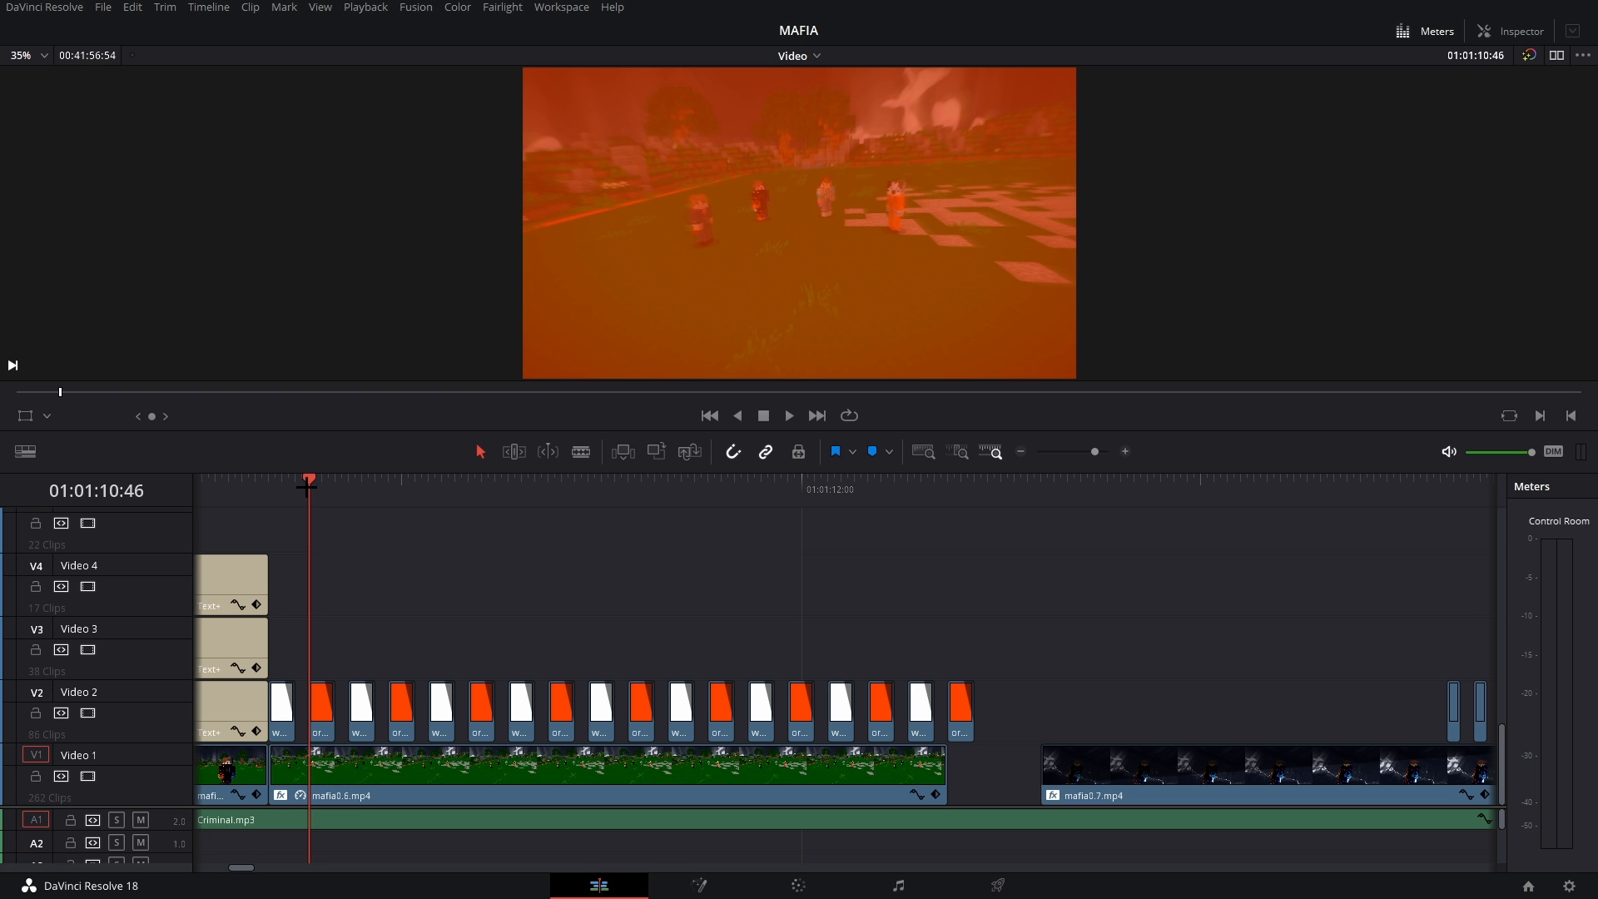
pyautogui.click(1021, 451)
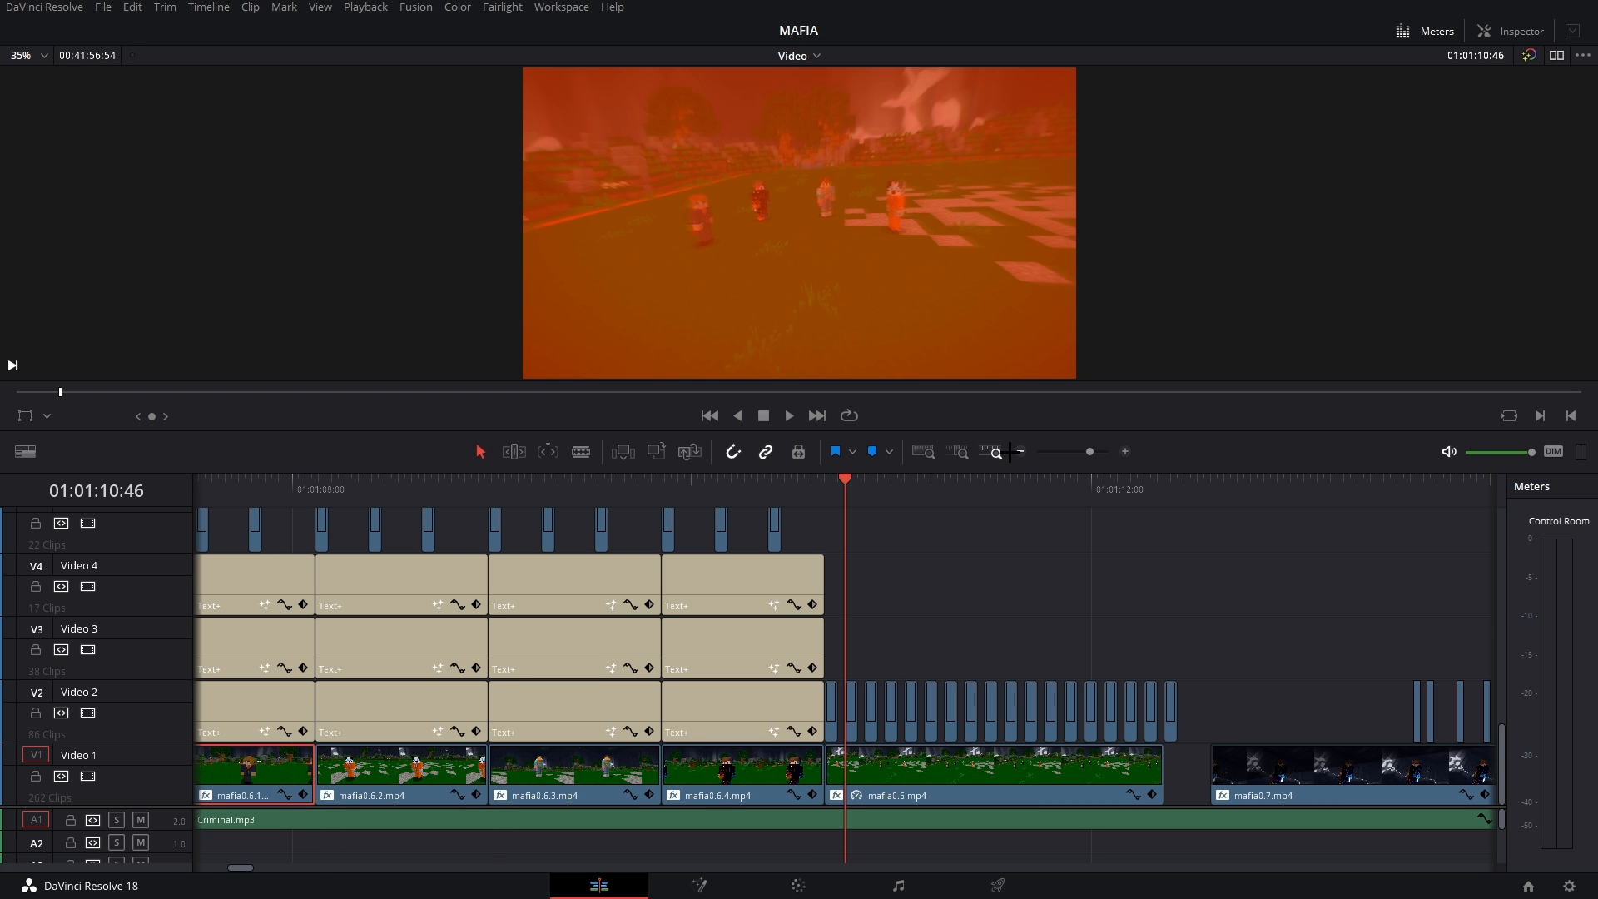
# - Play the timeline from the start of mafia0.7.mp4 on Video 1 through to 01:01:14:13
pyautogui.hscroll(3, 896, 531)
pyautogui.scroll(-2, 969, 472)
pyautogui.hscroll(3, 841, 560)
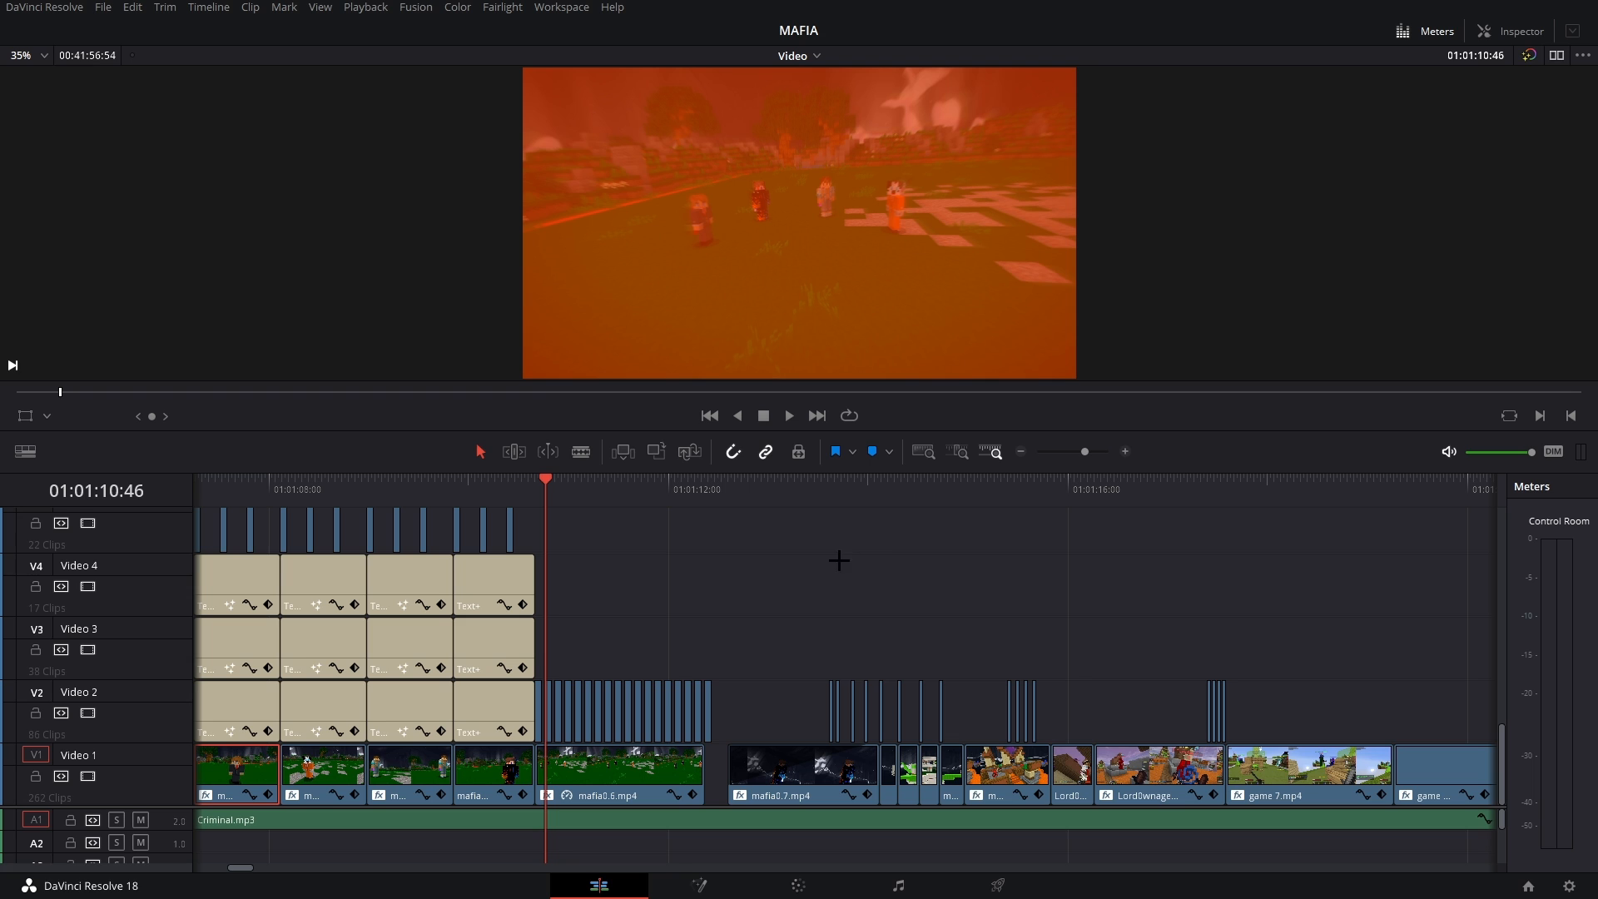
pyautogui.click(765, 479)
pyautogui.click(729, 485)
pyautogui.press('space')
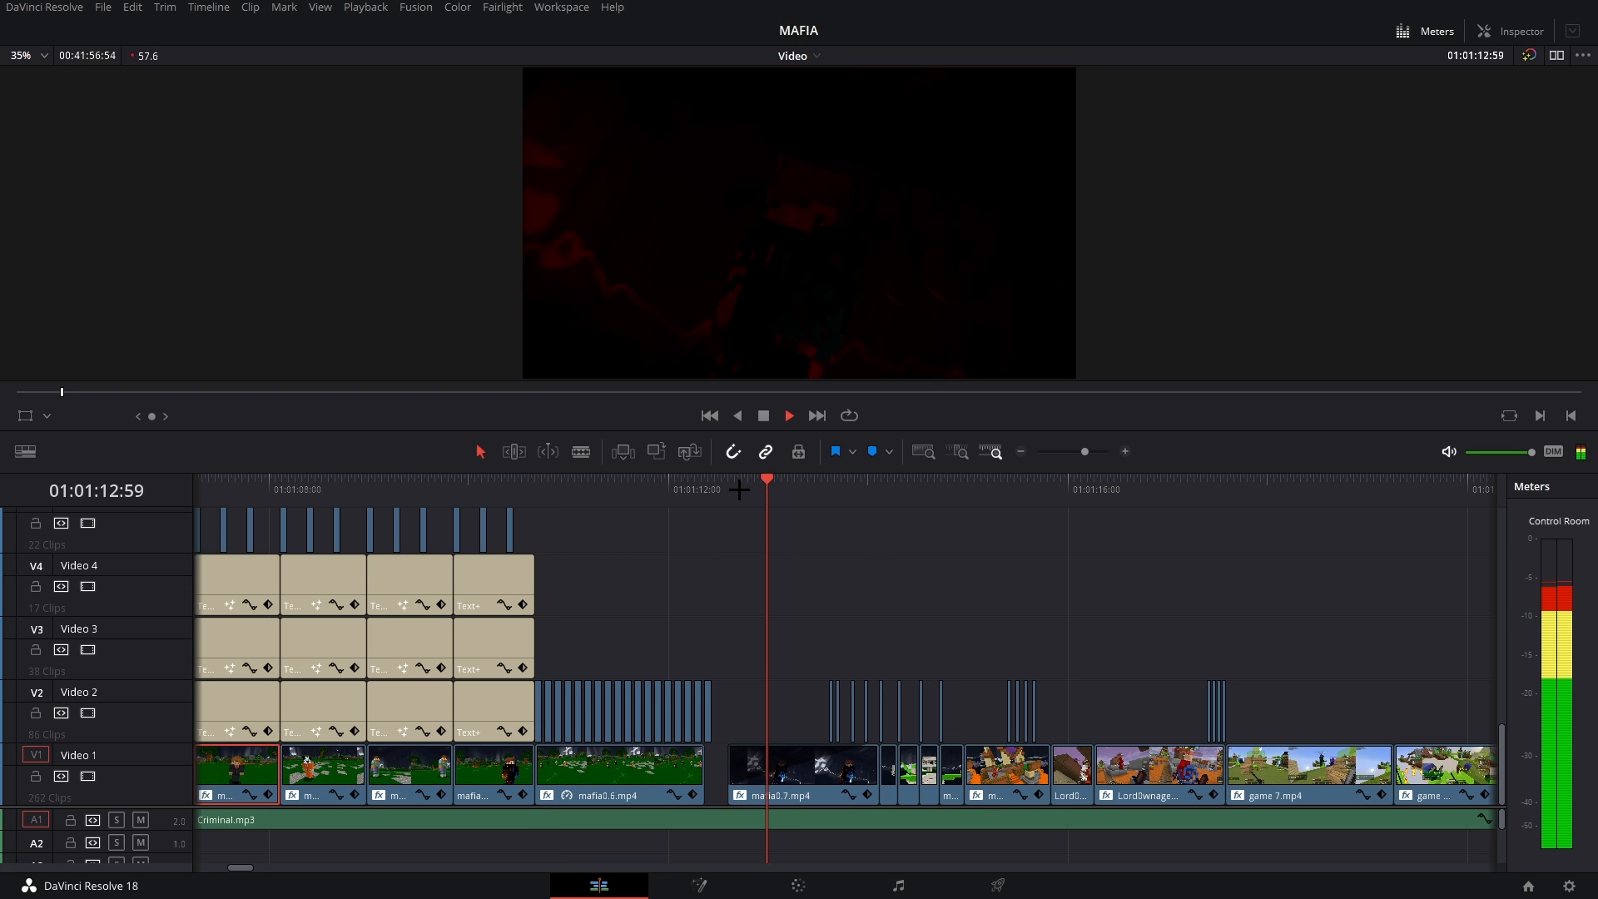
pyautogui.press('space')
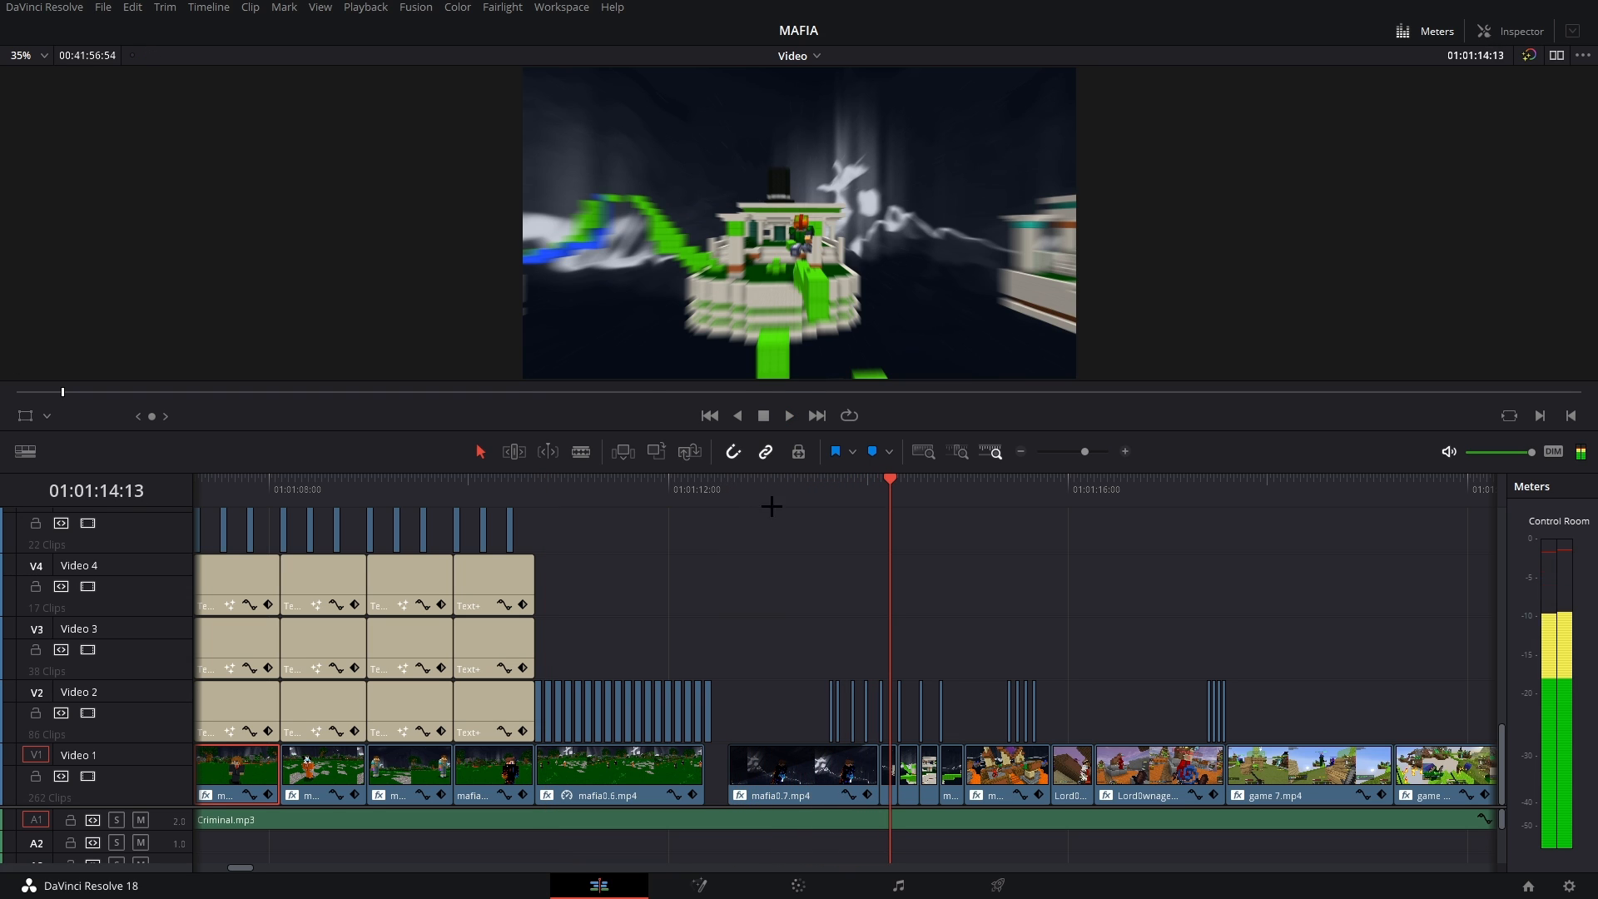
# - Review mafia0.7.mp4 from 01:01:13:21 through the orange and white flash clips above it on Video 2
pyautogui.click(825, 493)
pyautogui.click(803, 491)
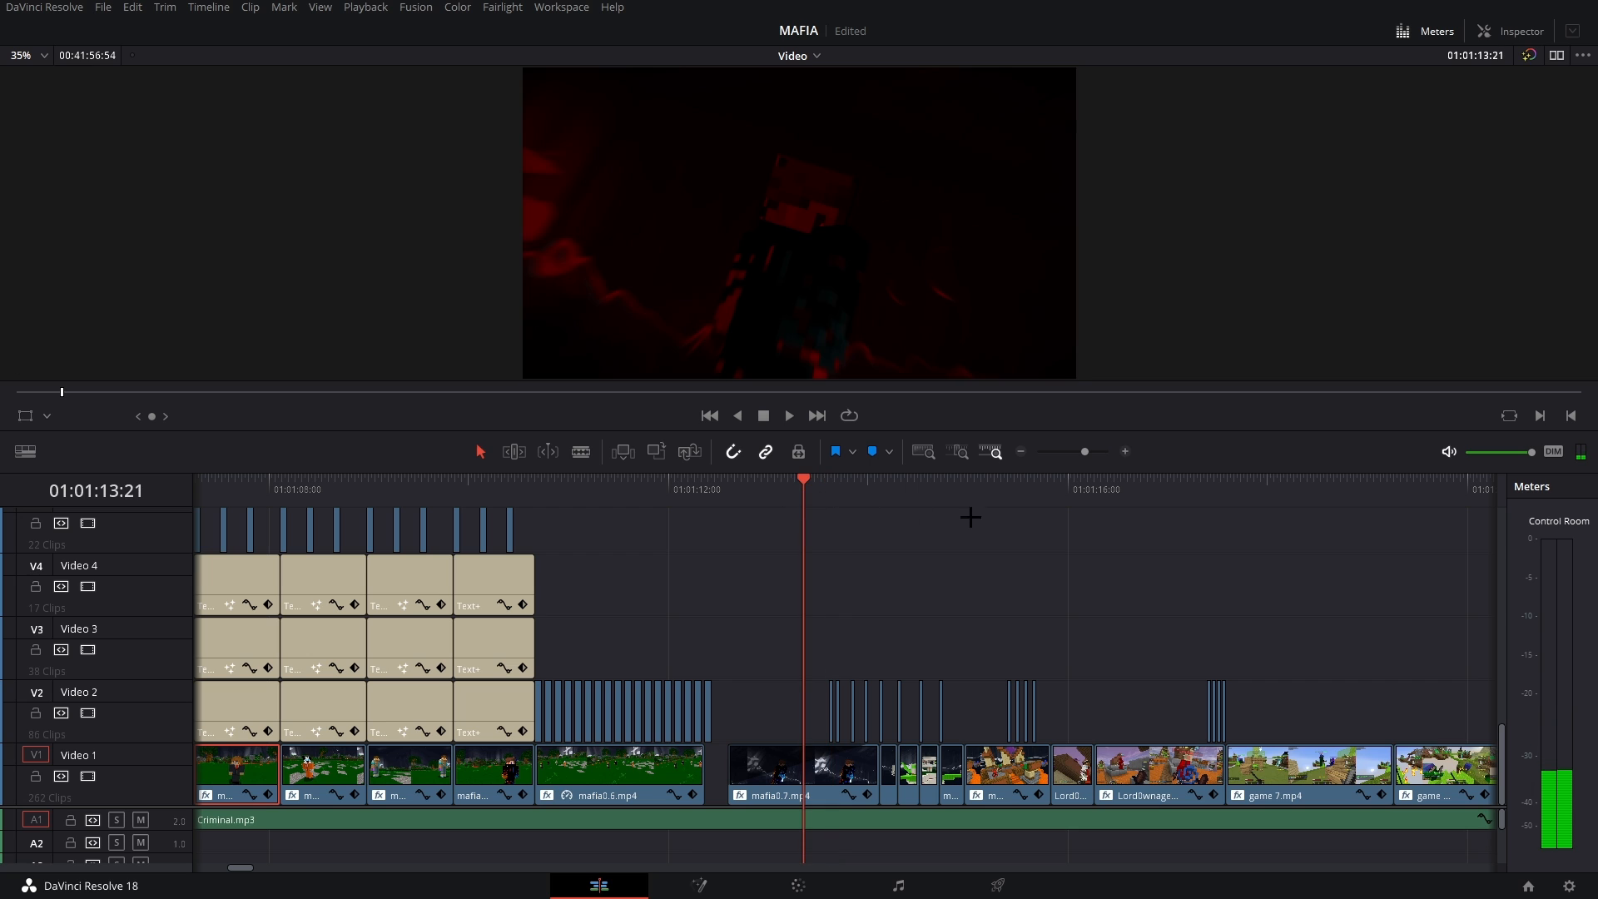
pyautogui.click(1126, 448)
pyautogui.click(1127, 452)
pyautogui.hscroll(5, 860, 671)
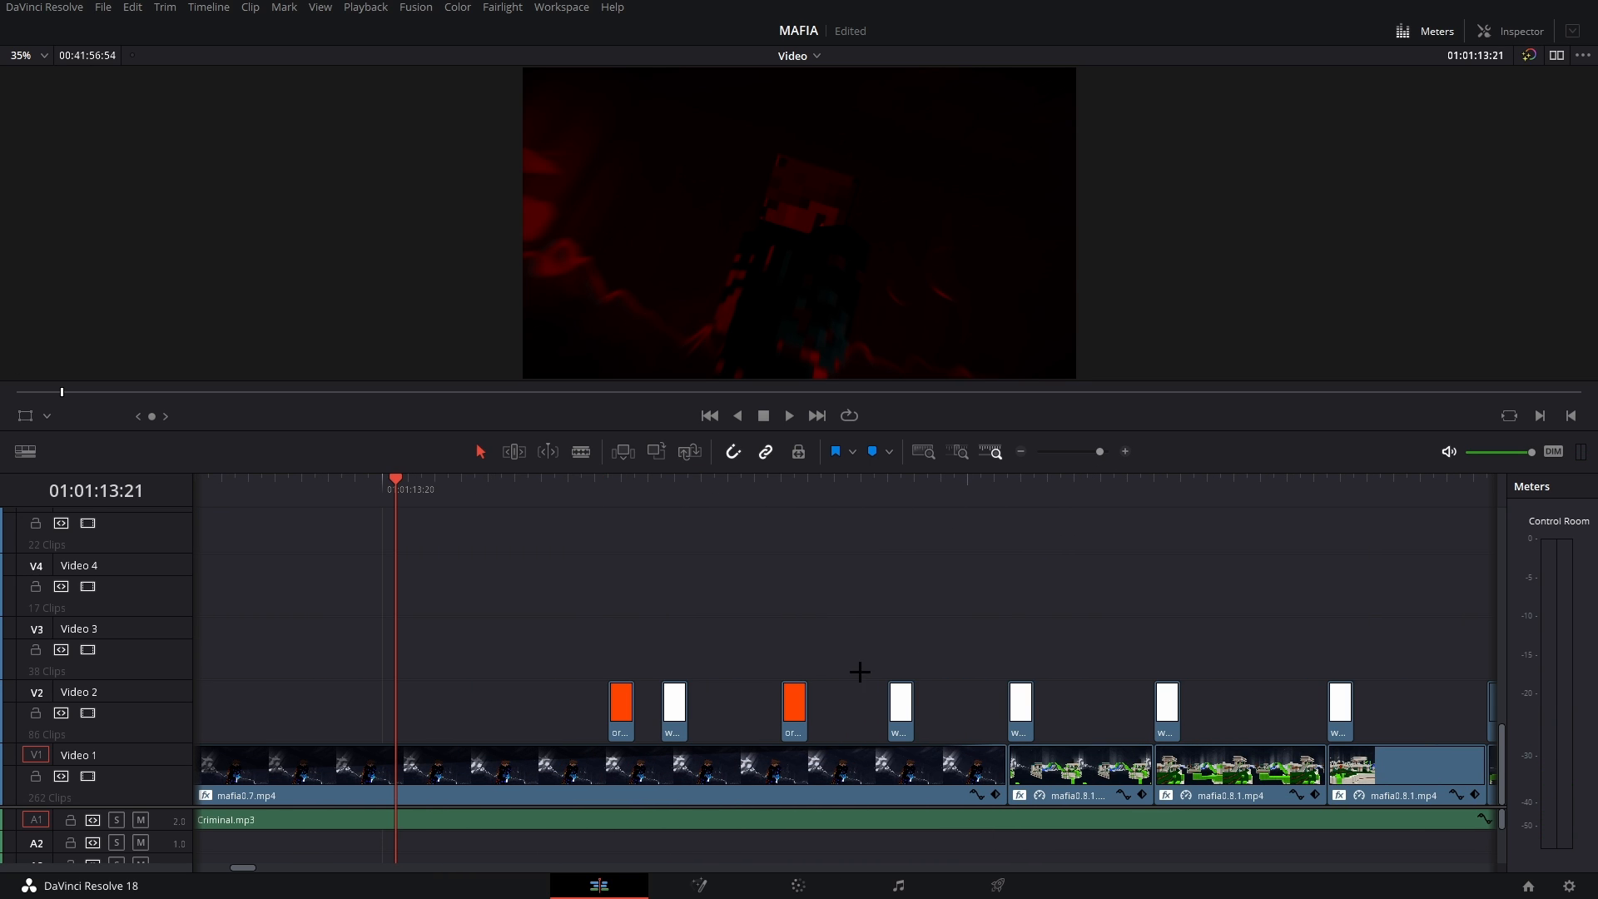
pyautogui.press('space')
pyautogui.press('space')
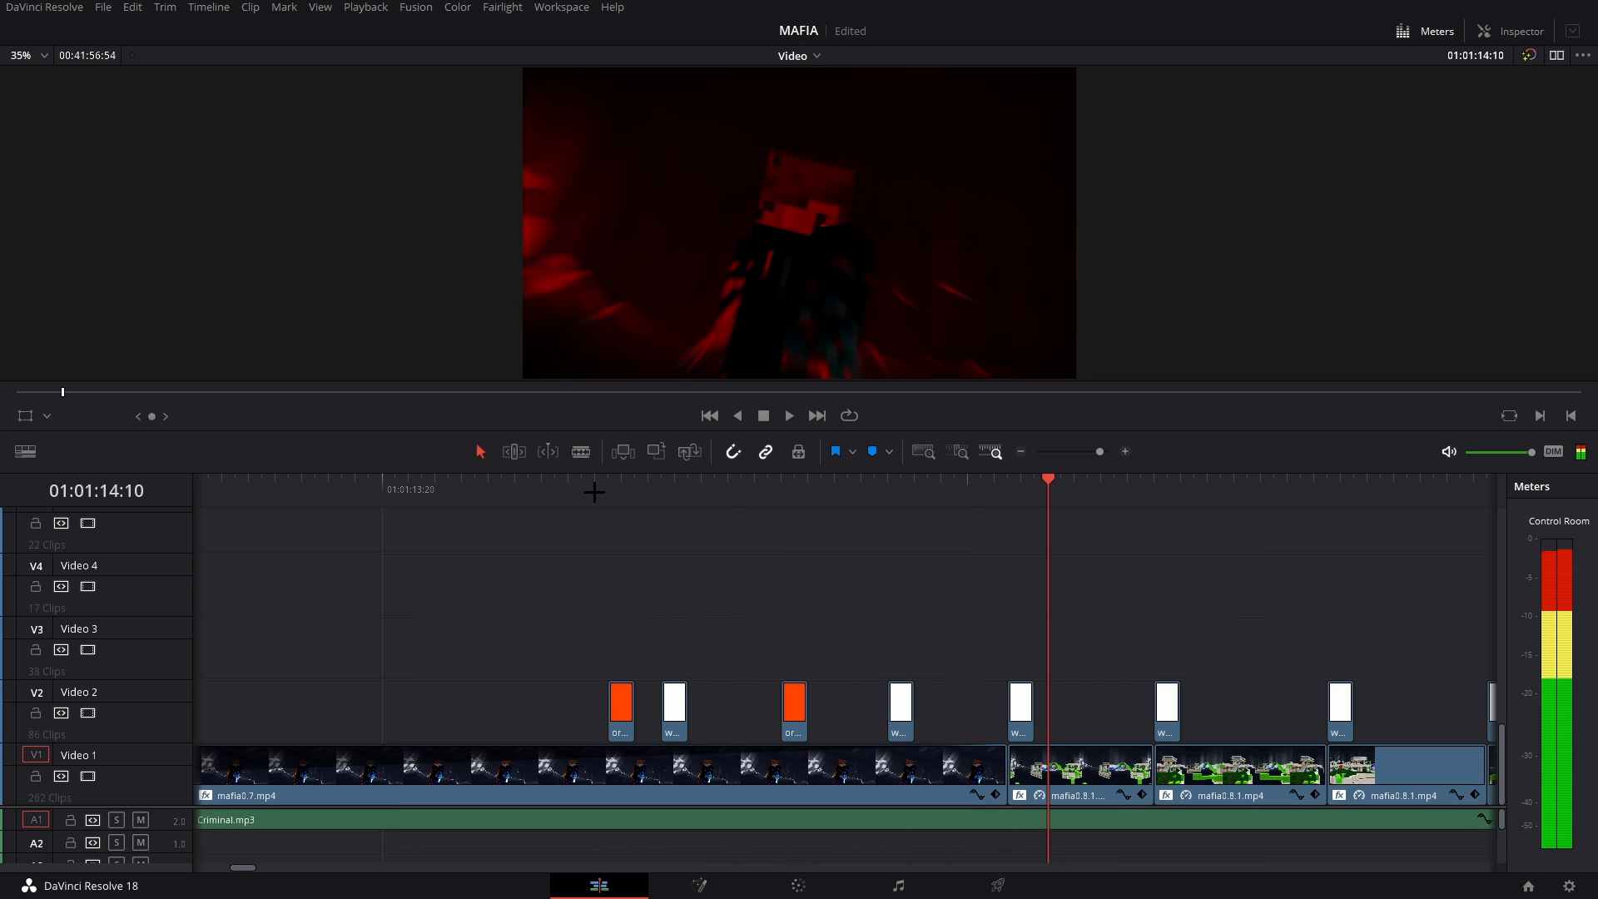
# - Examine the first mafia0.8.1.mp4 segment at its white flash at 01:01:14:07 and at 01:01:14:13
pyautogui.click(1009, 496)
pyautogui.hscroll(5, 957, 516)
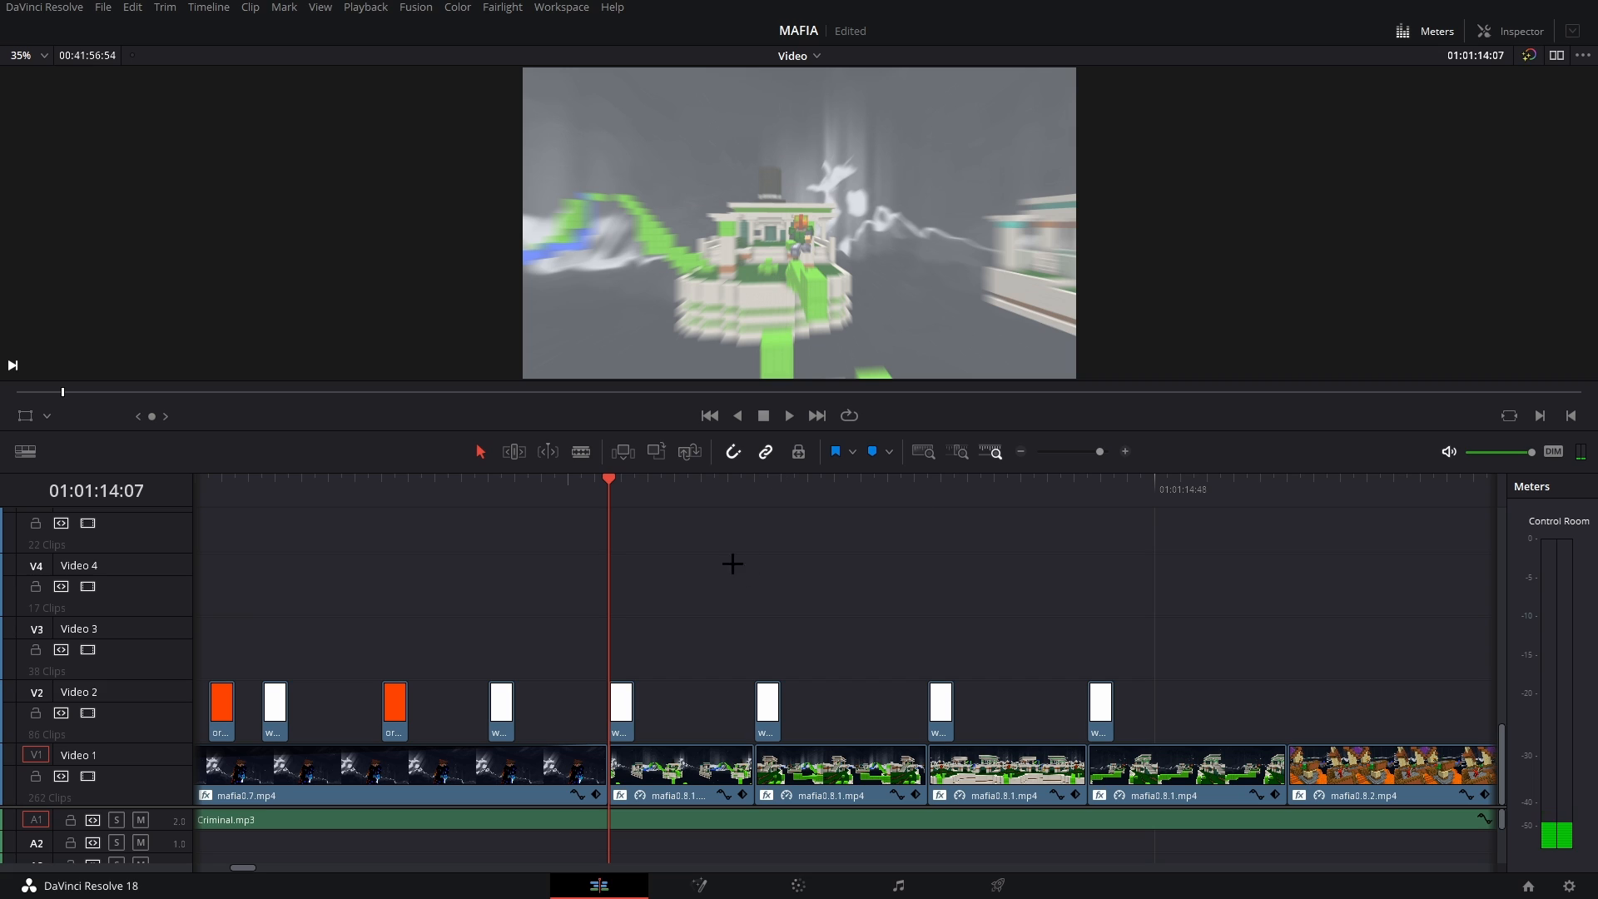
pyautogui.click(688, 483)
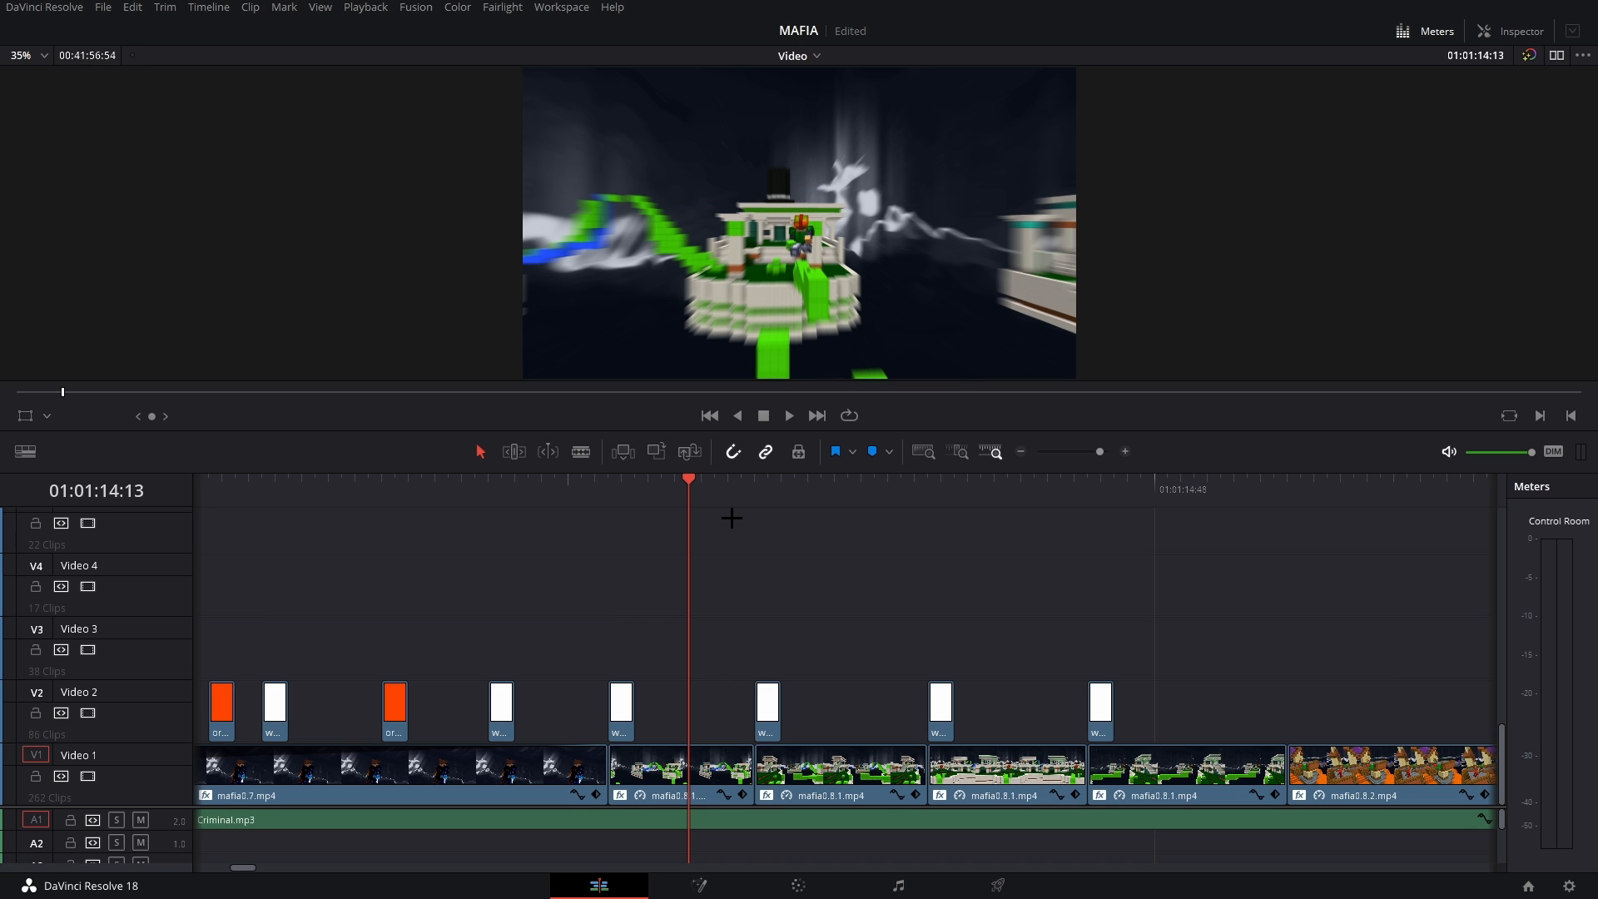
# - Launch Badlion Client, dismiss its Latest News window and pause playback in the replay editor
pyautogui.press('super')
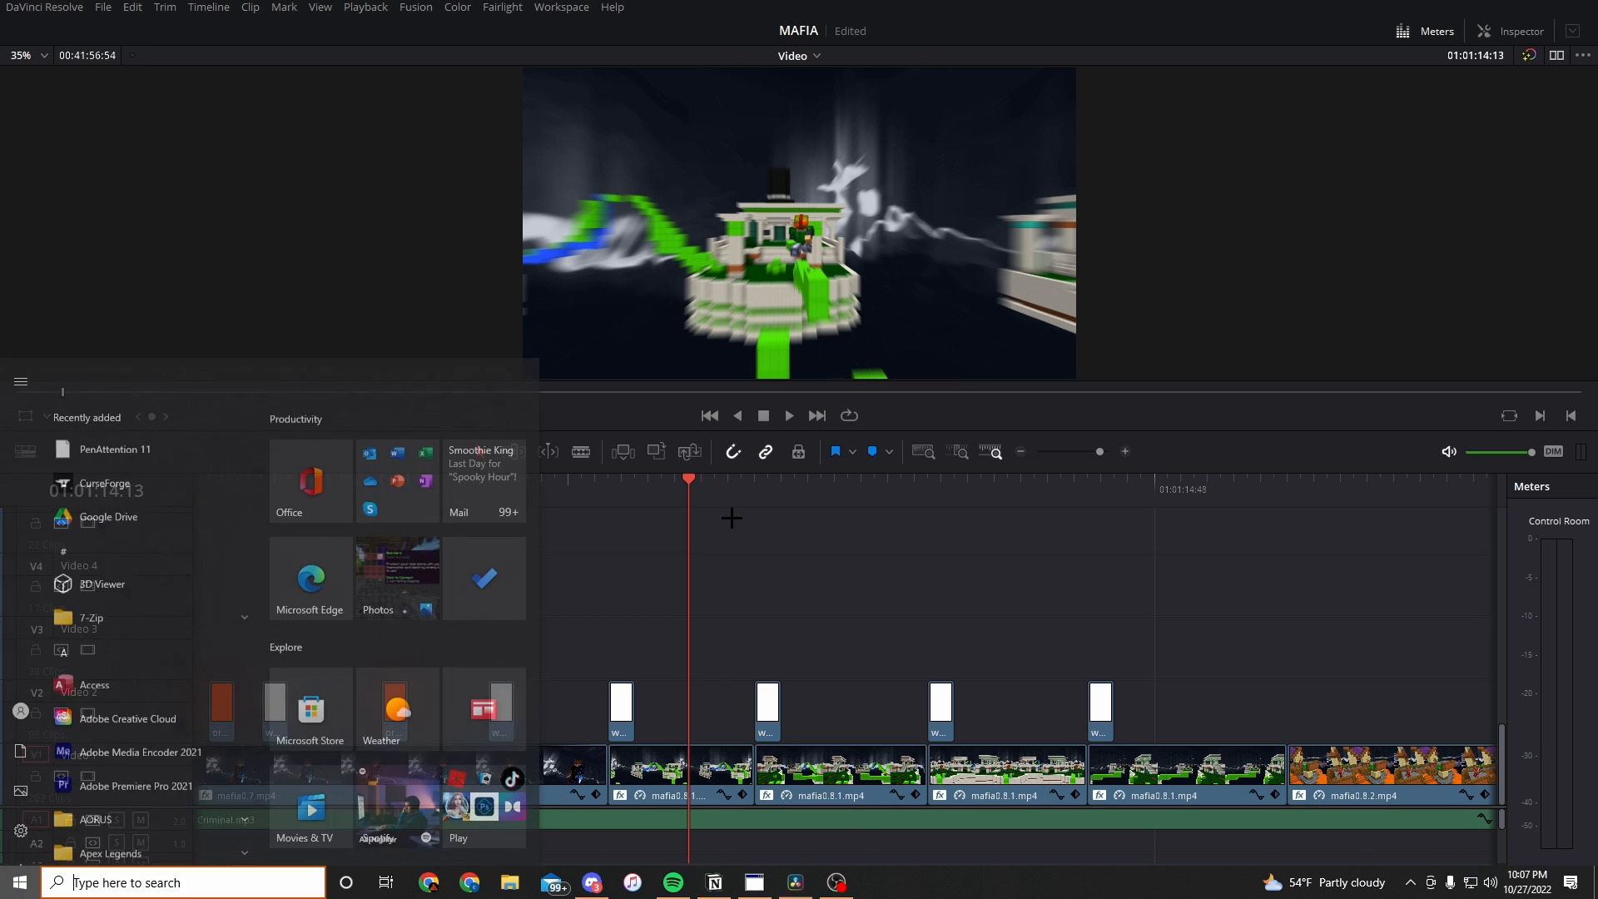
pyautogui.write('badlion')
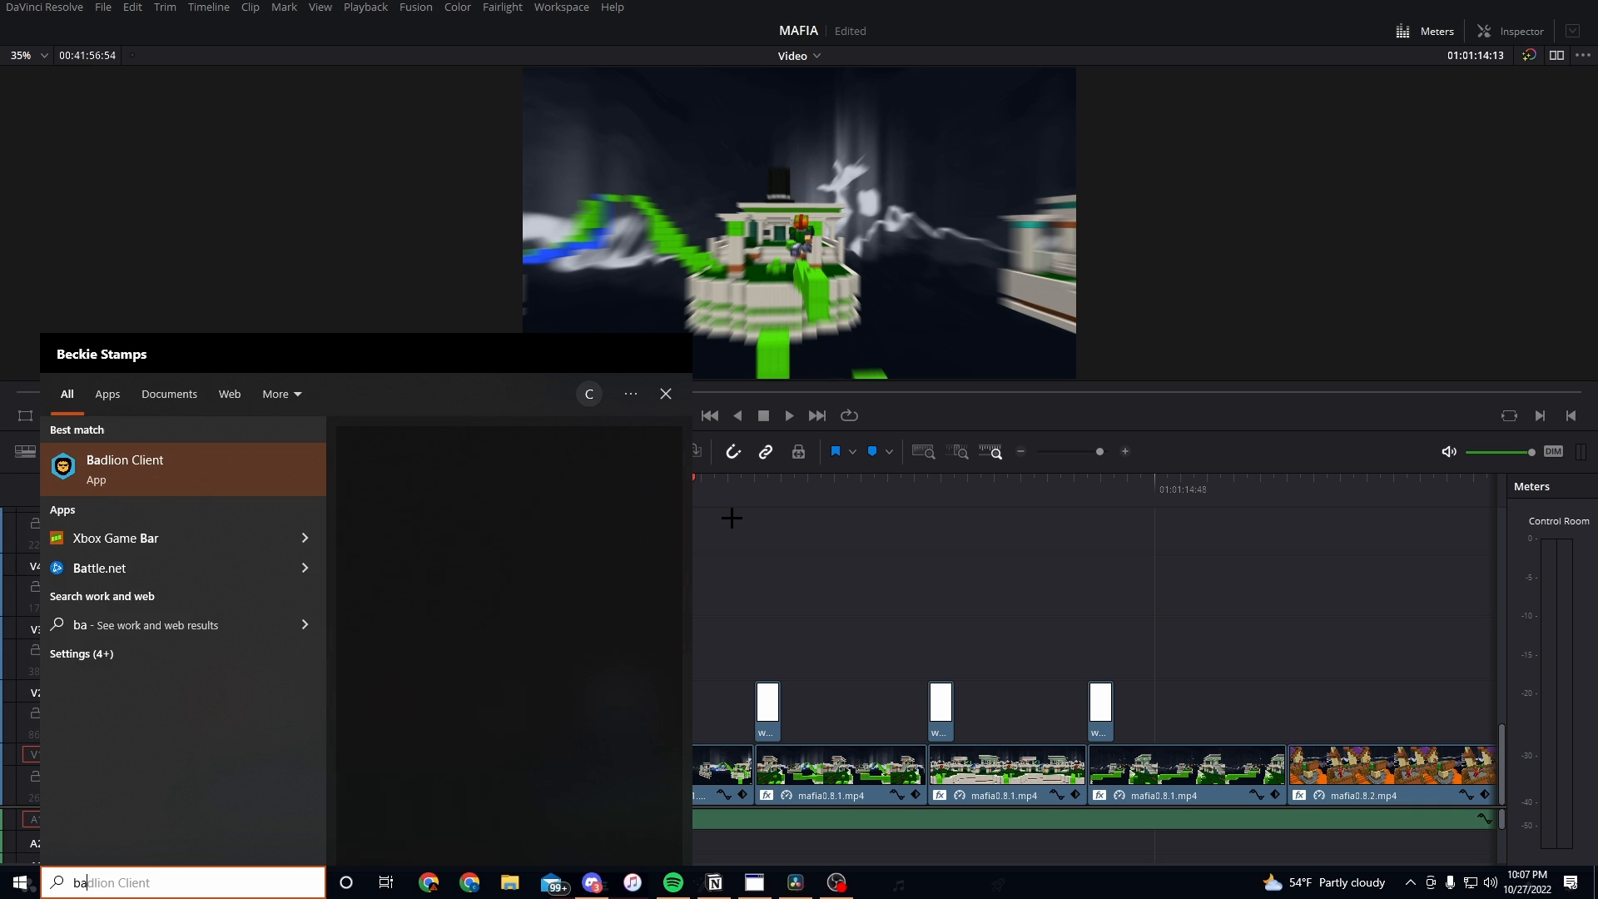
pyautogui.press('Return')
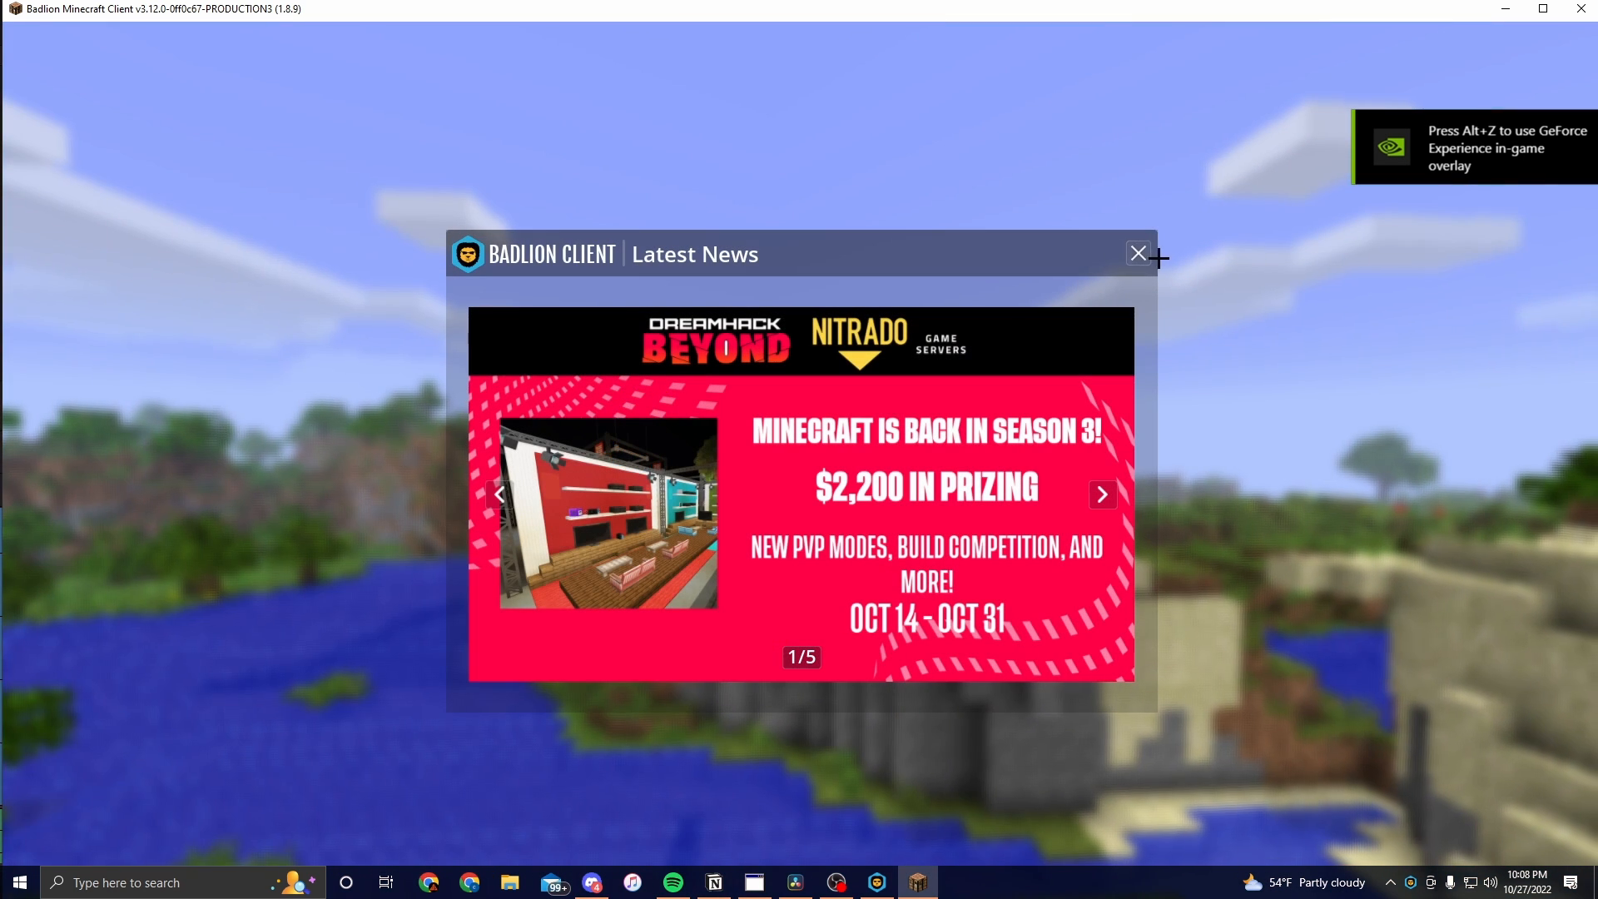
pyautogui.click(1138, 254)
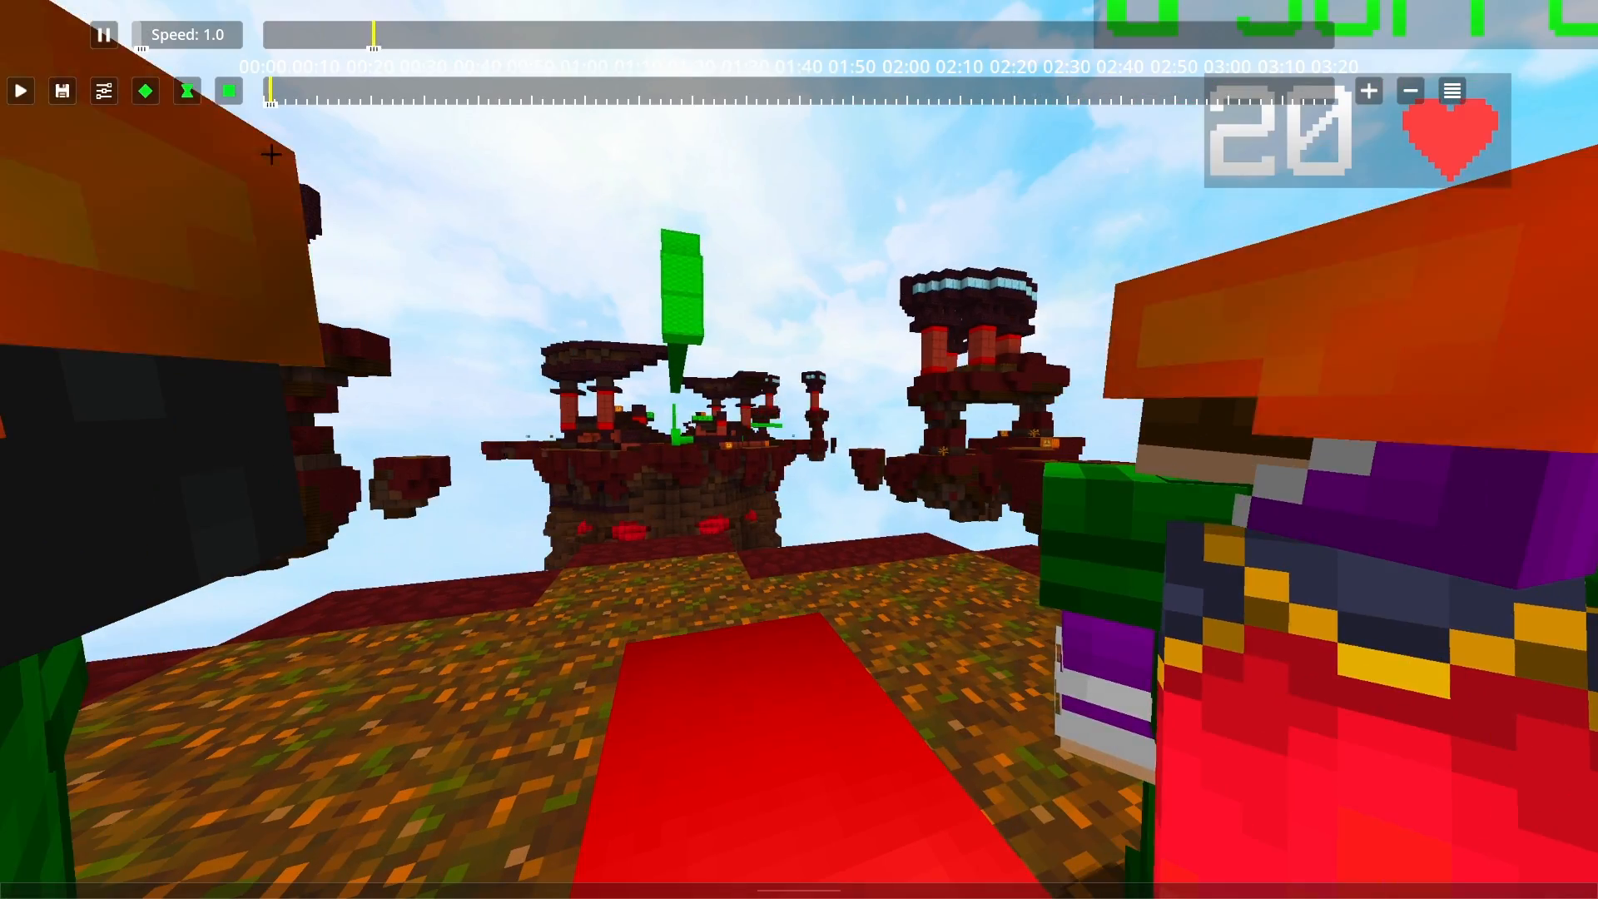
pyautogui.click(105, 39)
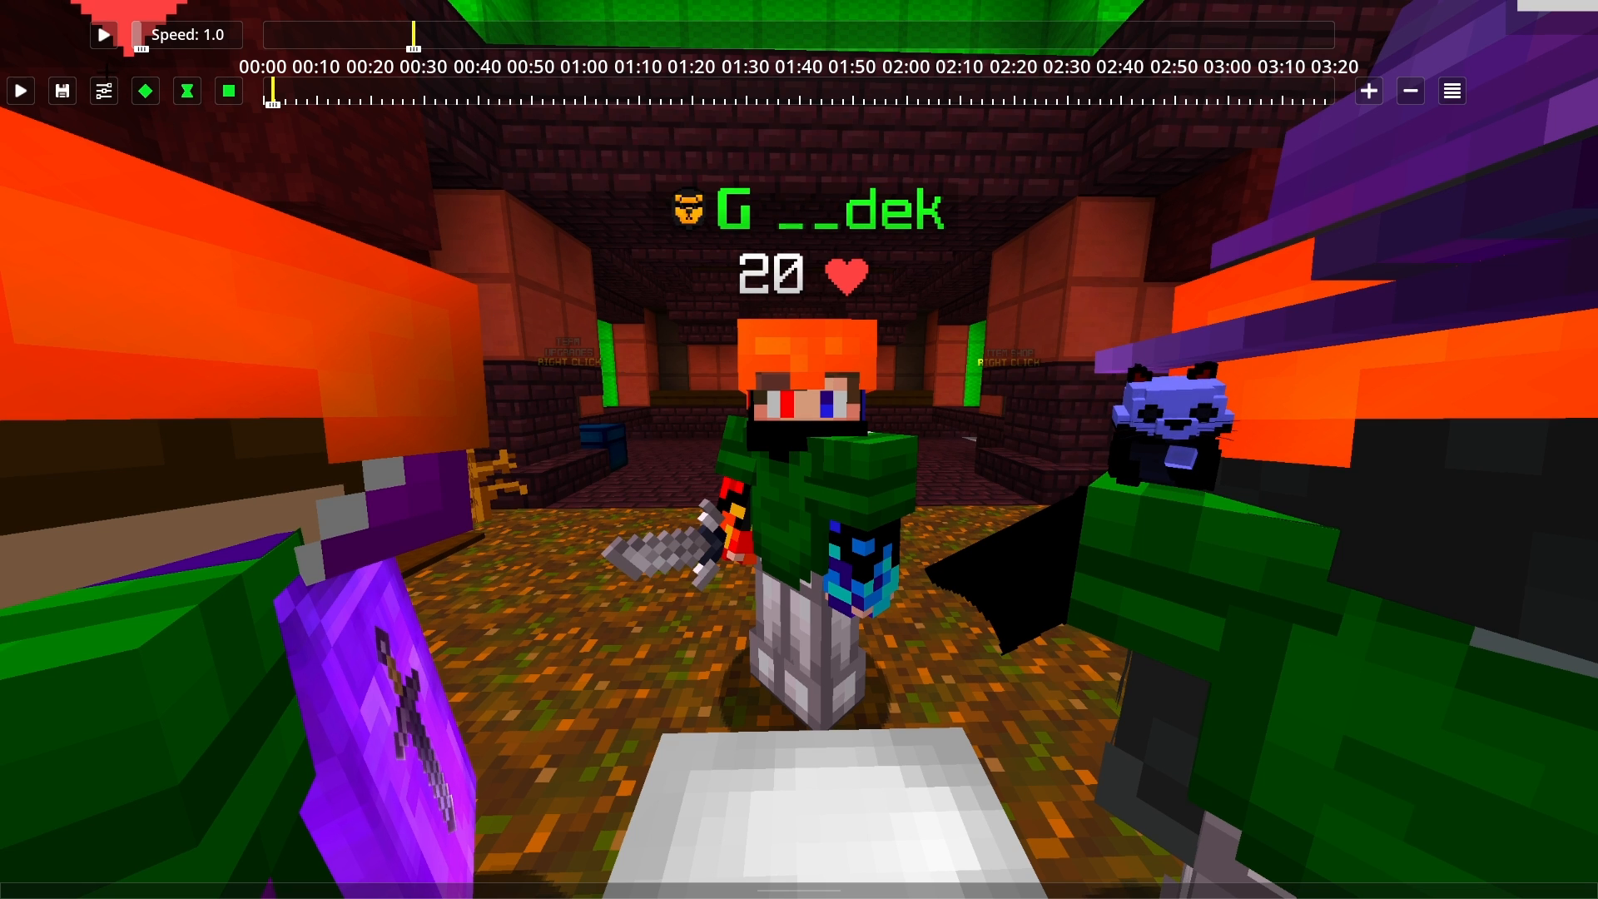
# - Create a Circle Path camera preset around the players, enlarge its radius, adjust its duration and play the camera path
pyautogui.click(104, 91)
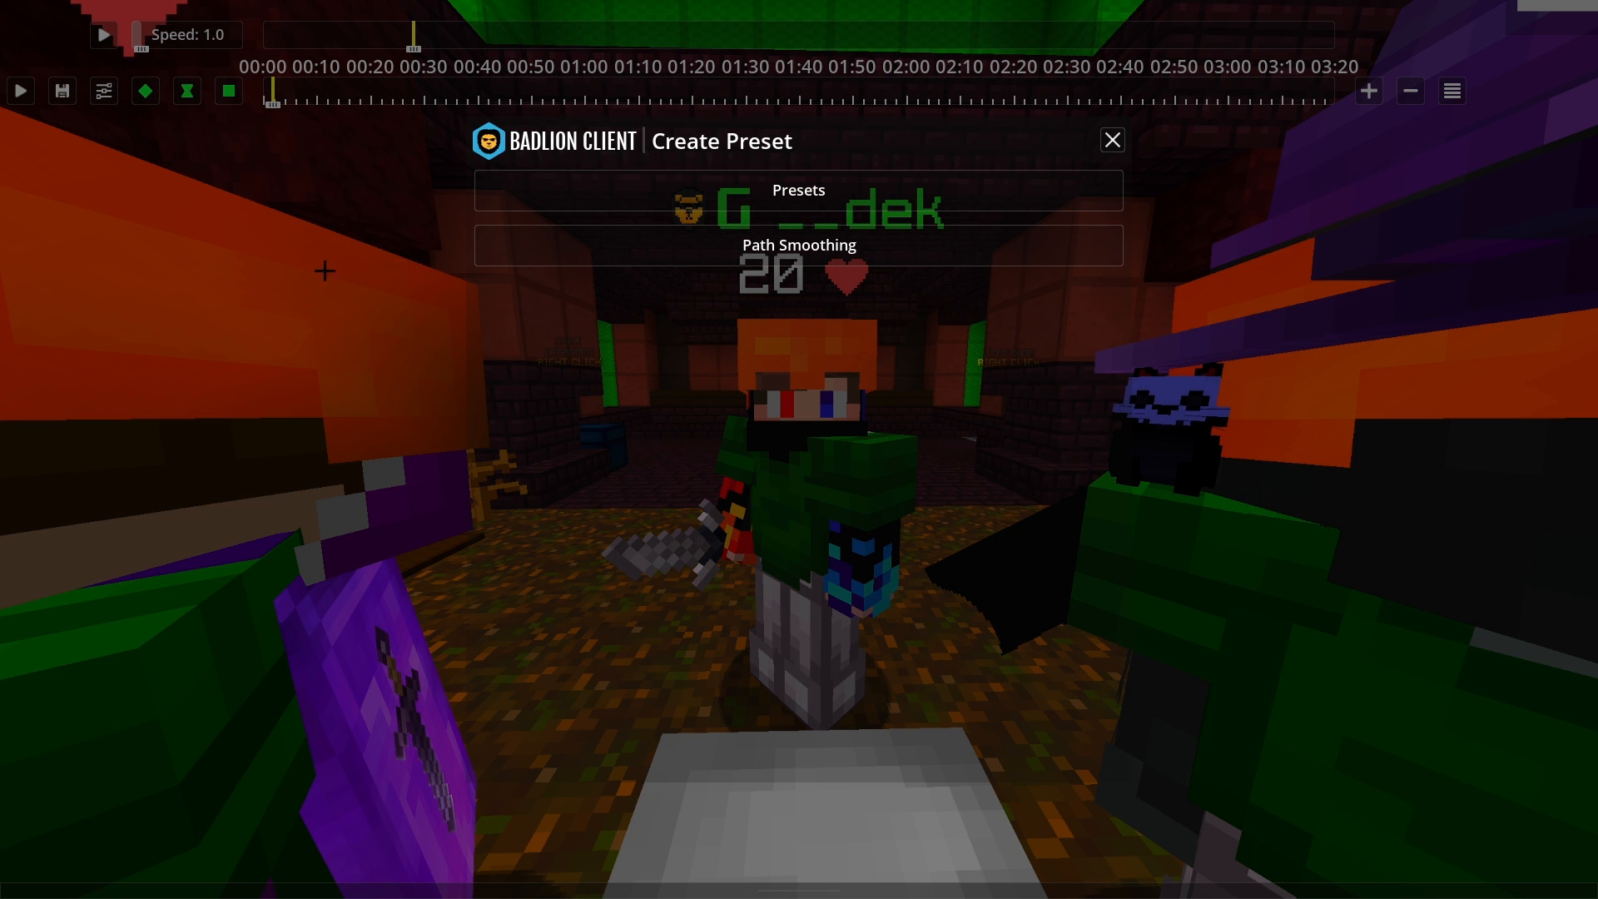
pyautogui.click(768, 191)
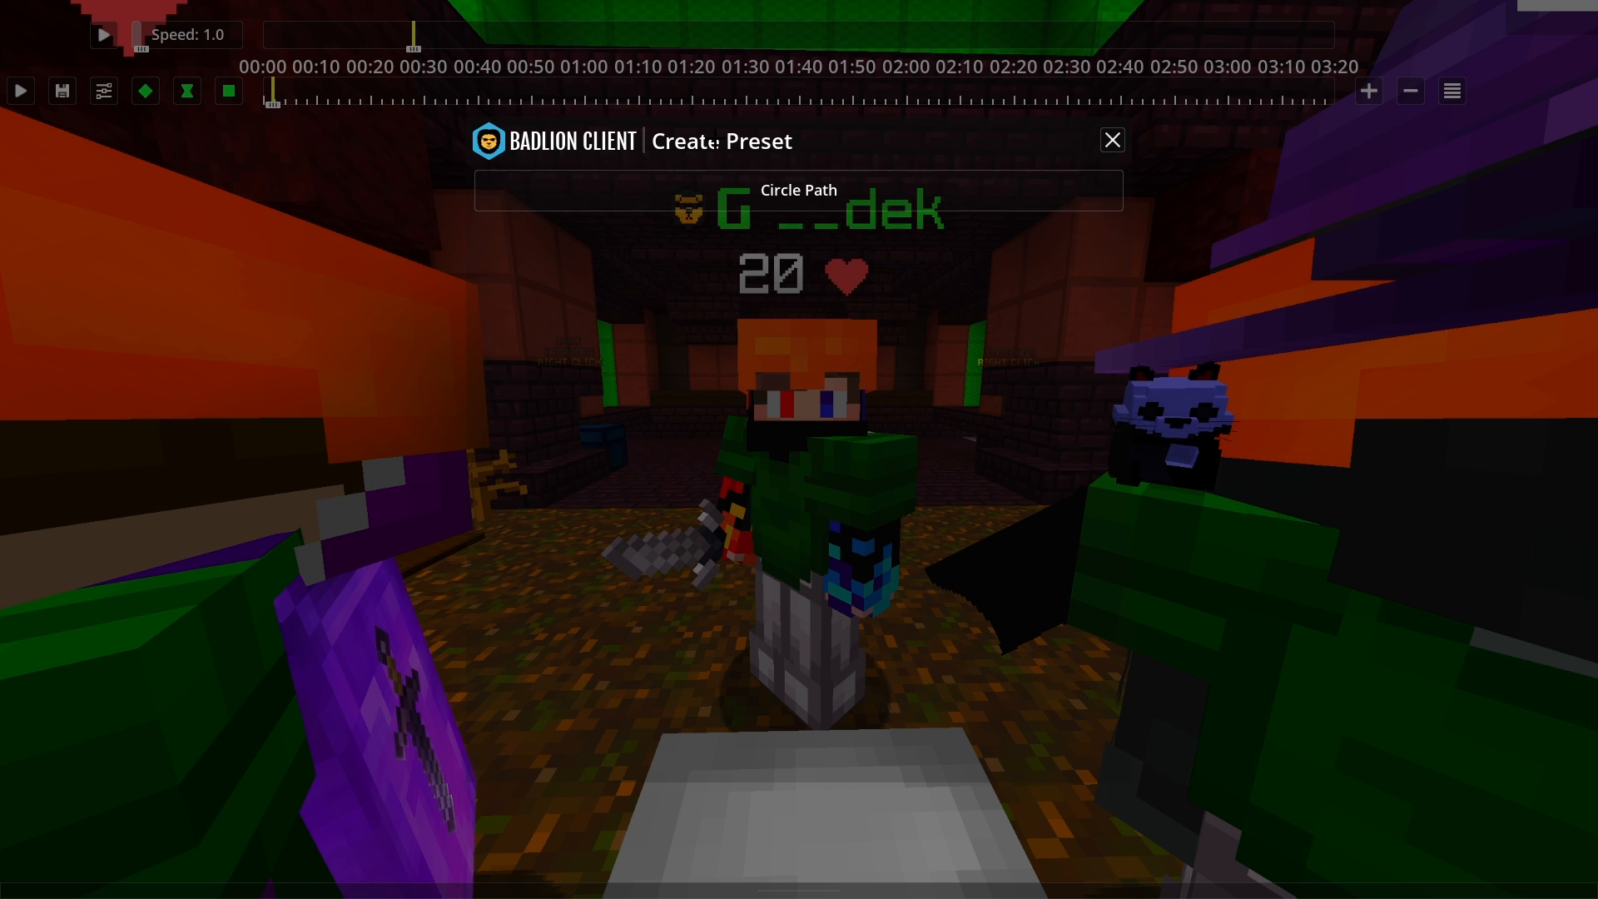
pyautogui.click(726, 186)
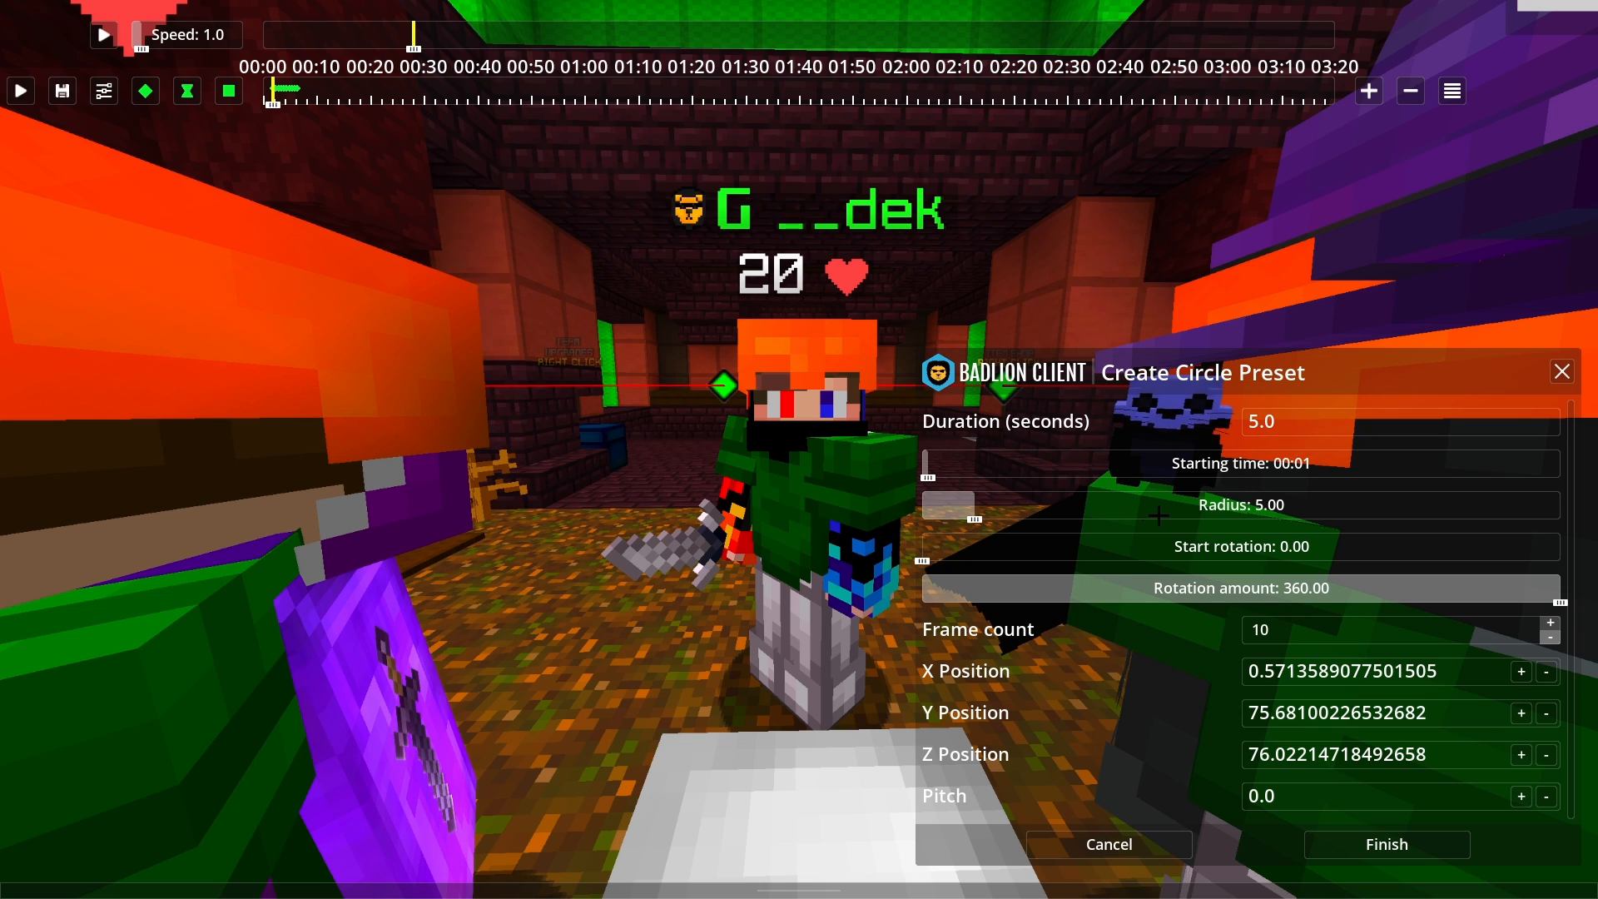
pyautogui.moveTo(975, 518); pyautogui.dragTo(1015, 506)
pyautogui.click(1287, 420)
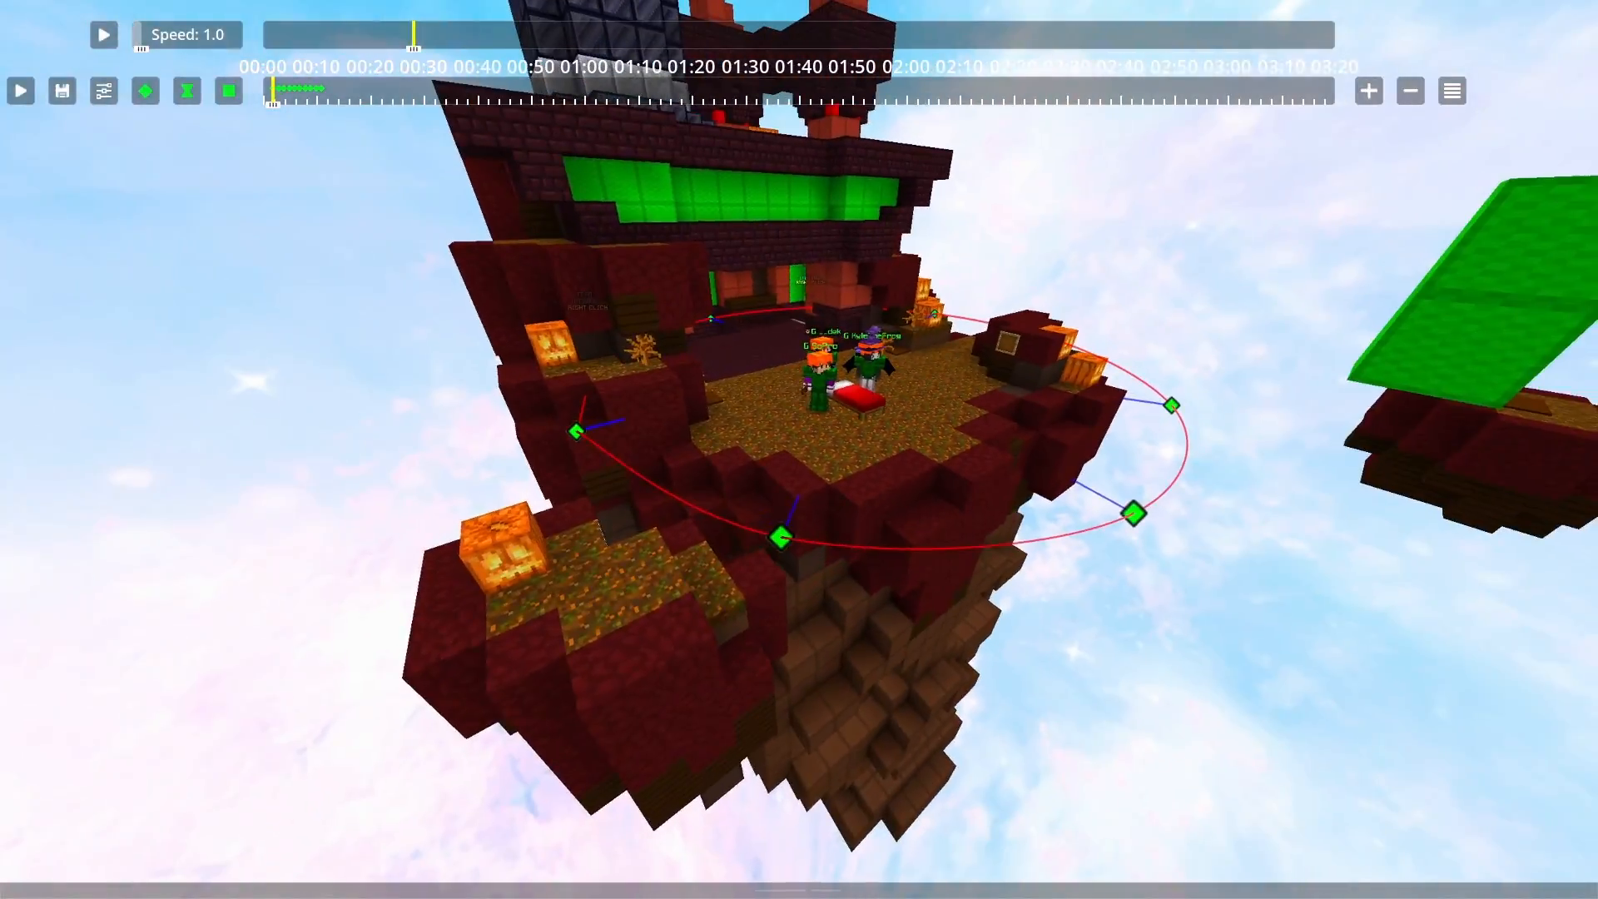
pyautogui.click(22, 91)
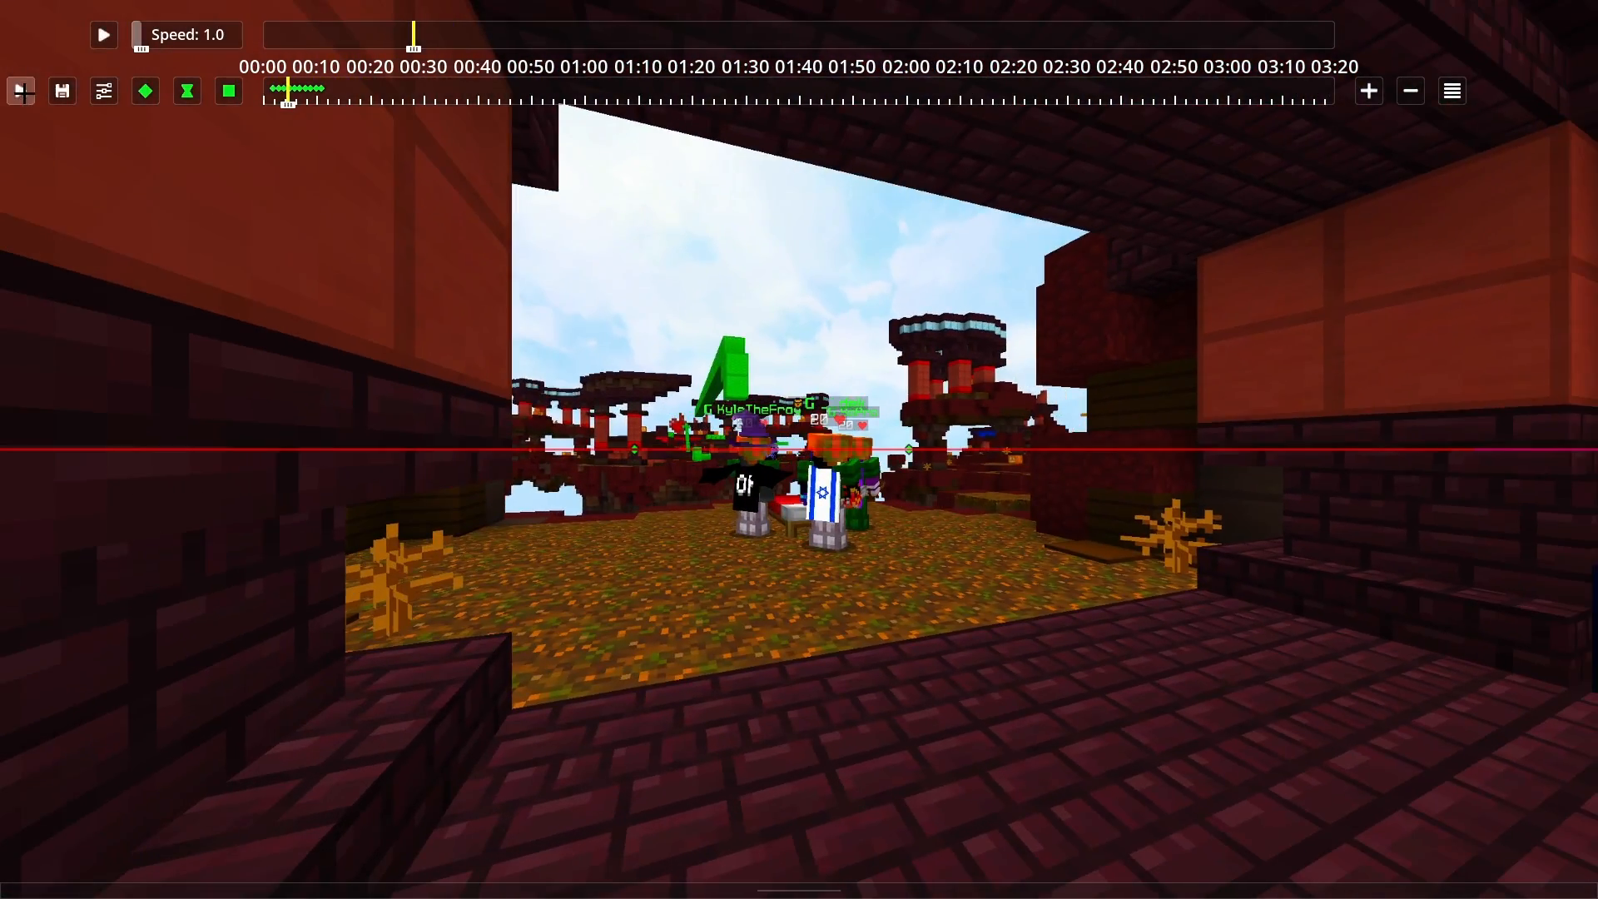
# - Exit the replay and quit the game to return to the DaVinci Resolve timeline
pyautogui.press('Escape')
pyautogui.click(657, 310)
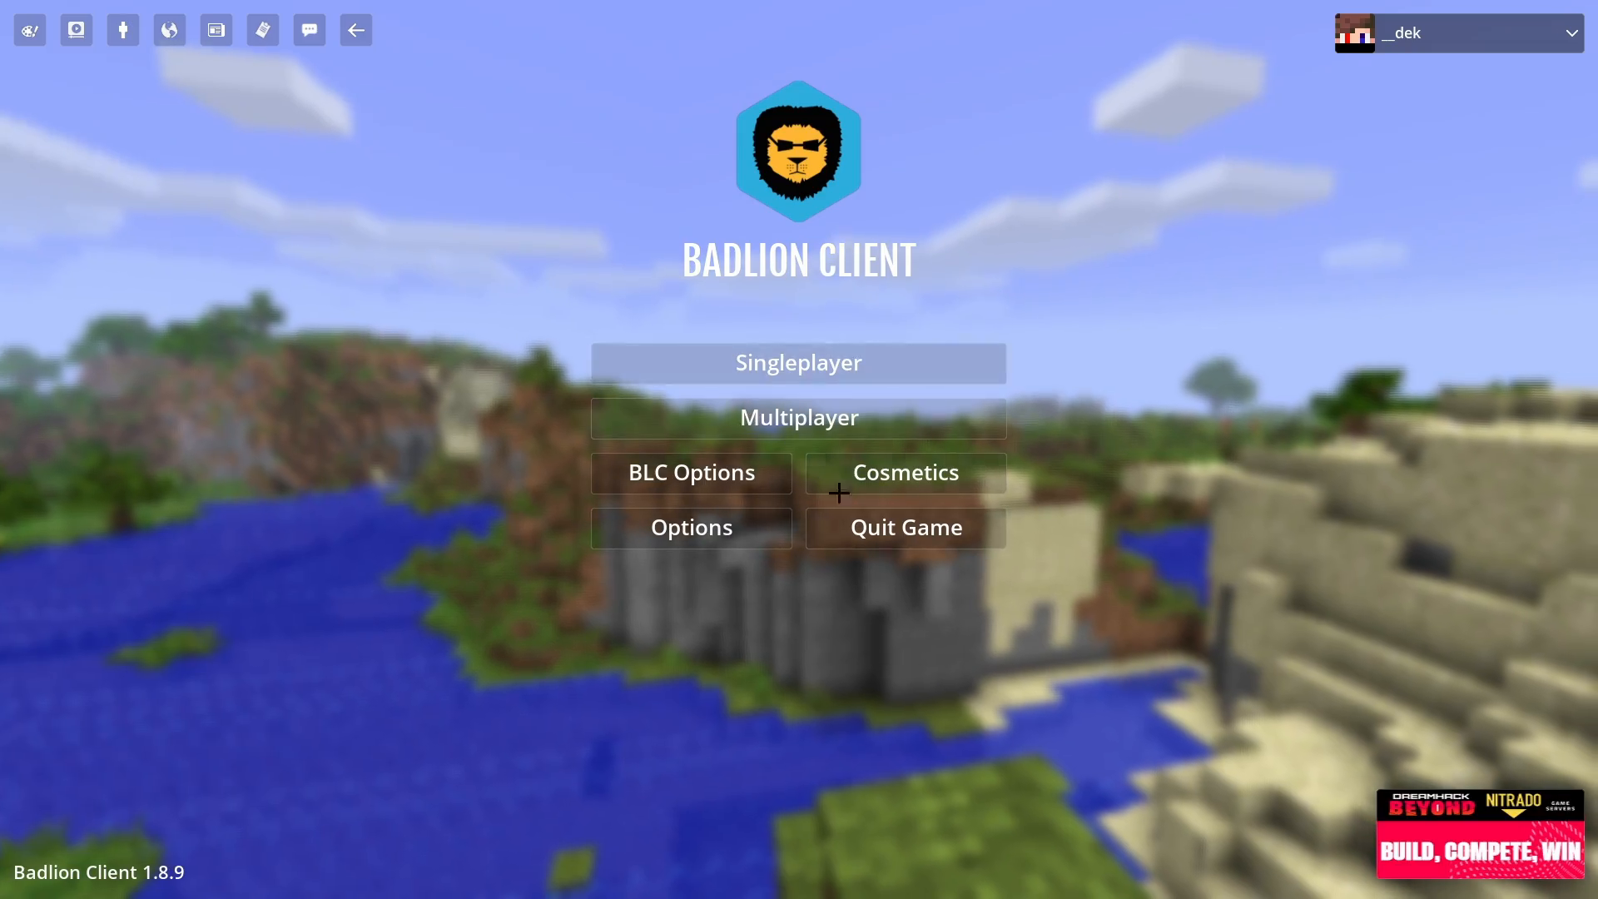
pyautogui.click(882, 527)
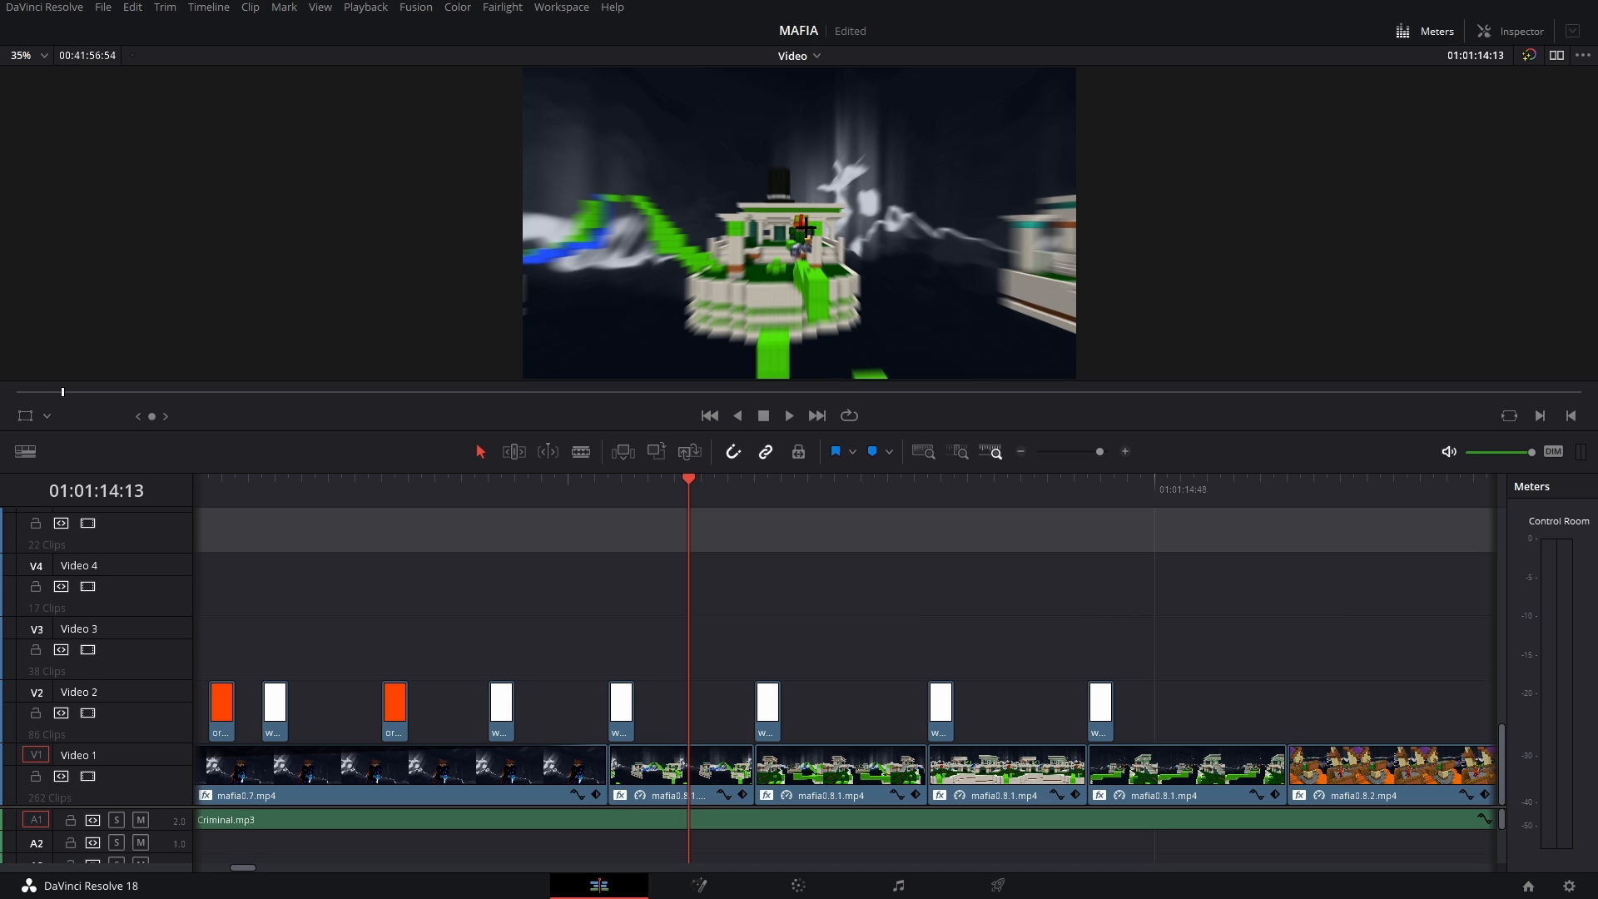
# - Select the first mafia0.8.1.mp4 segment and compare the circling camera shots at 01:01:14:37 and 01:01:14:51
pyautogui.click(648, 764)
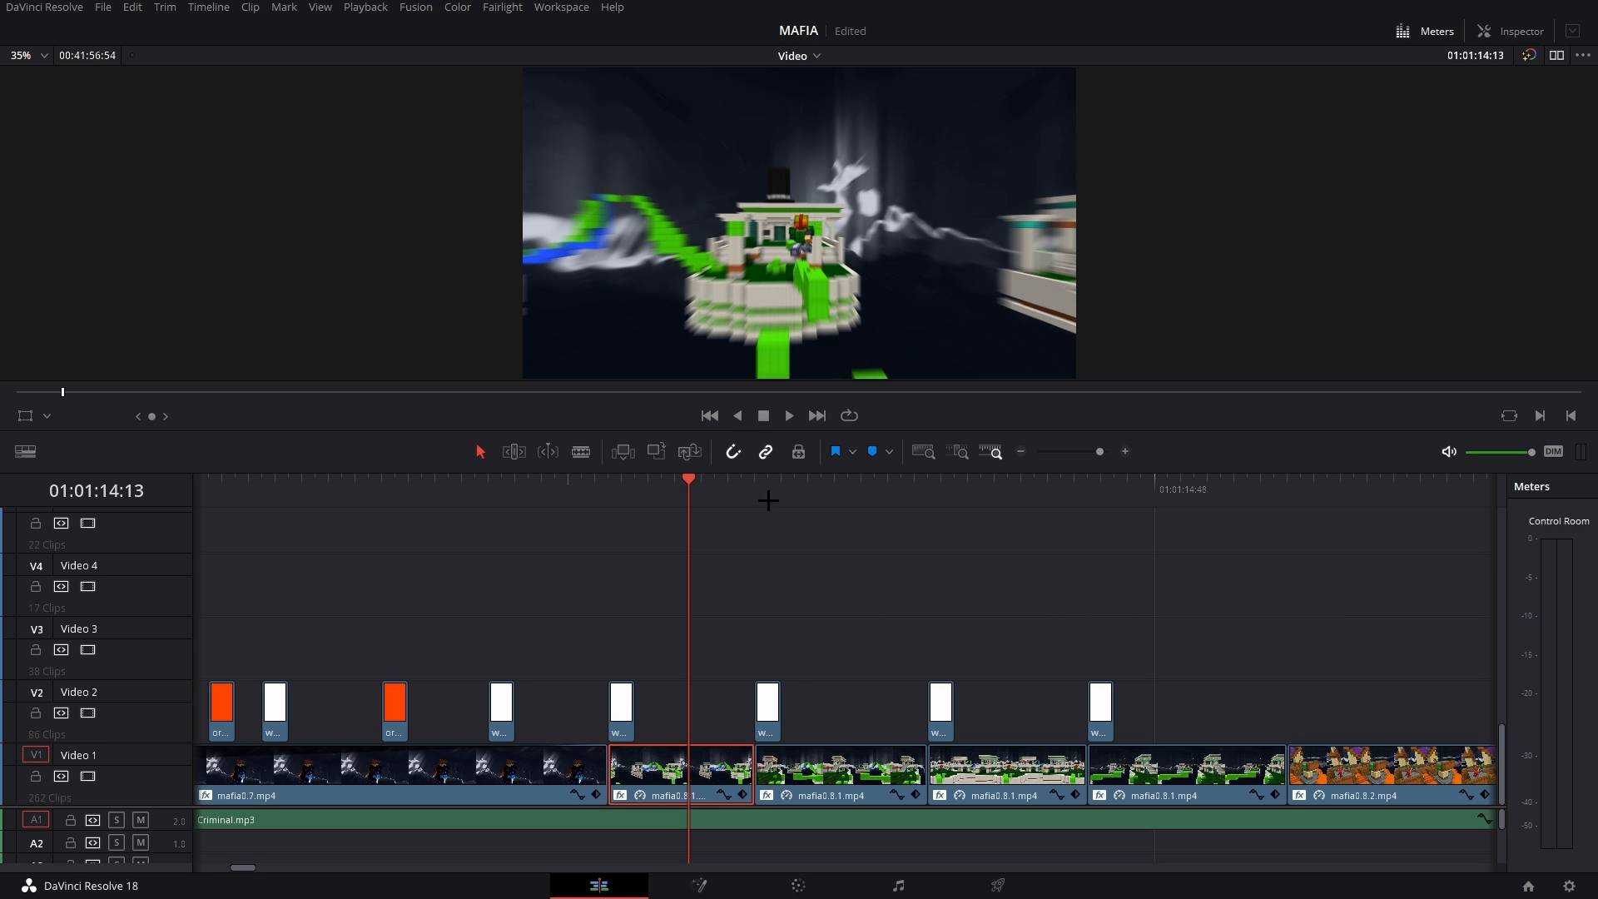
pyautogui.click(849, 491)
pyautogui.click(1008, 492)
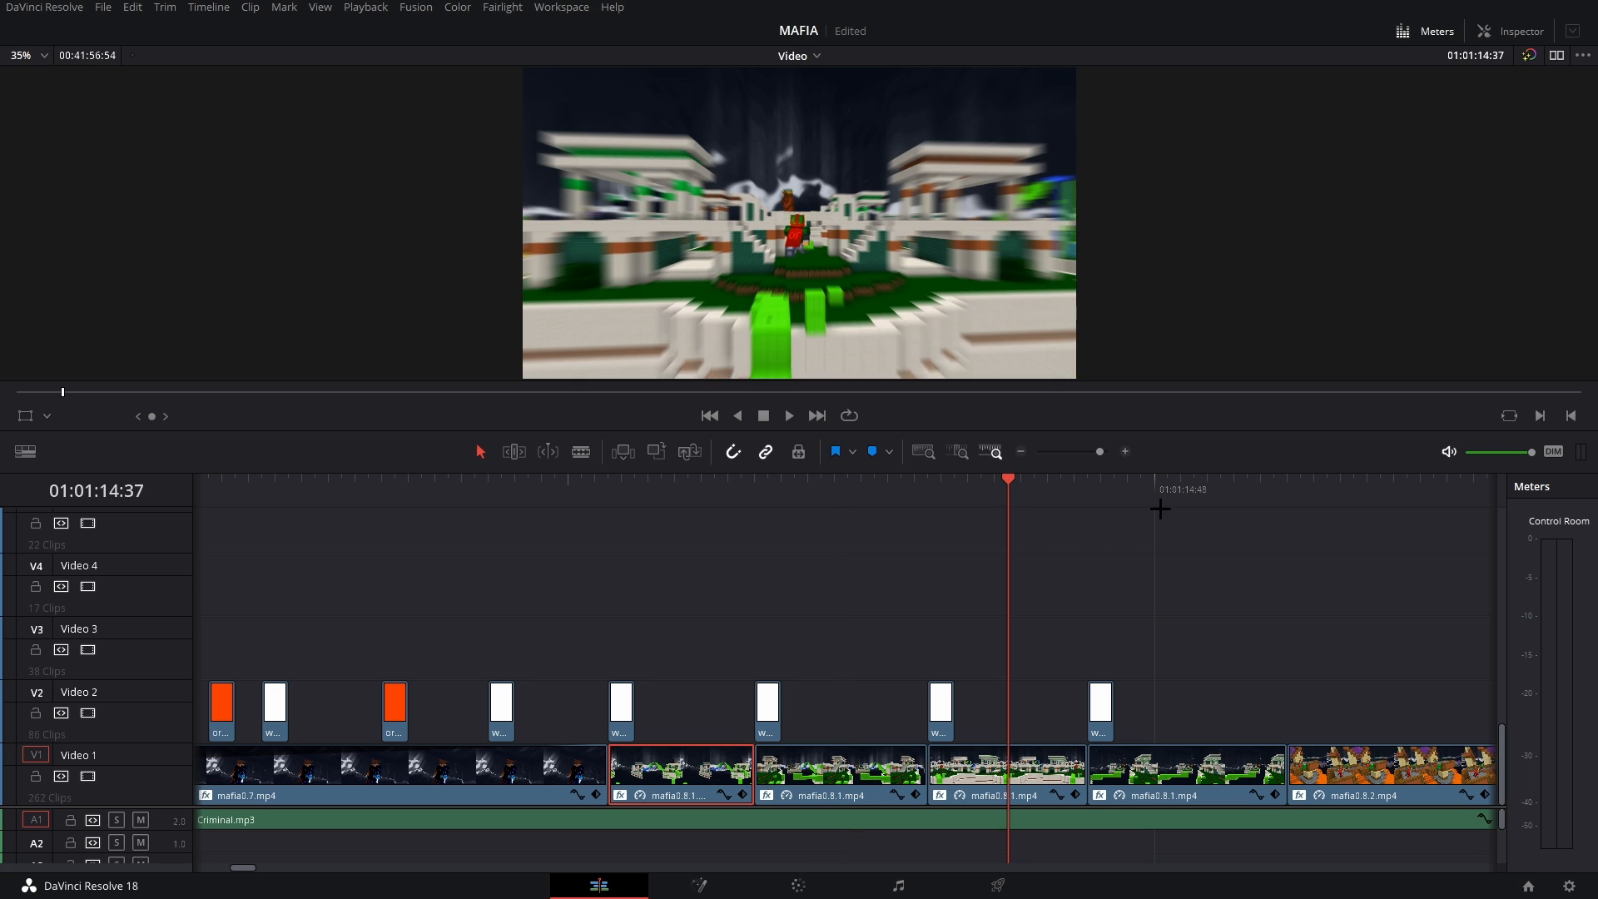
pyautogui.click(1195, 491)
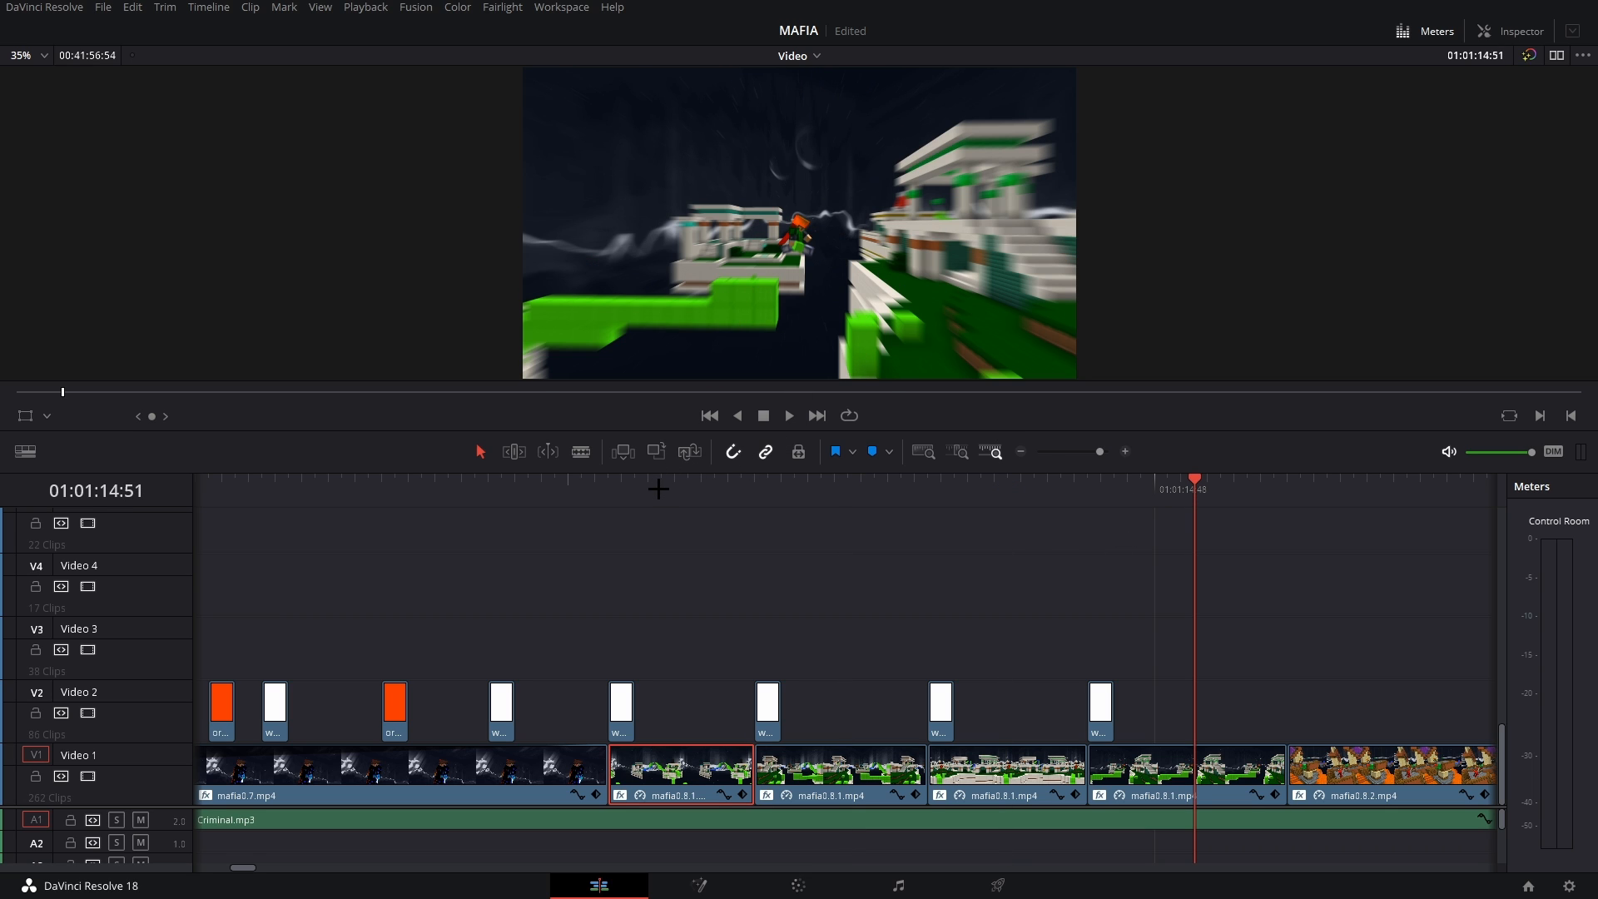
# - Play the mafia0.8.1.mp4 segments from 01:01:14:07 and compare the frames at 01:01:14:15 and 01:01:14:26
pyautogui.click(609, 500)
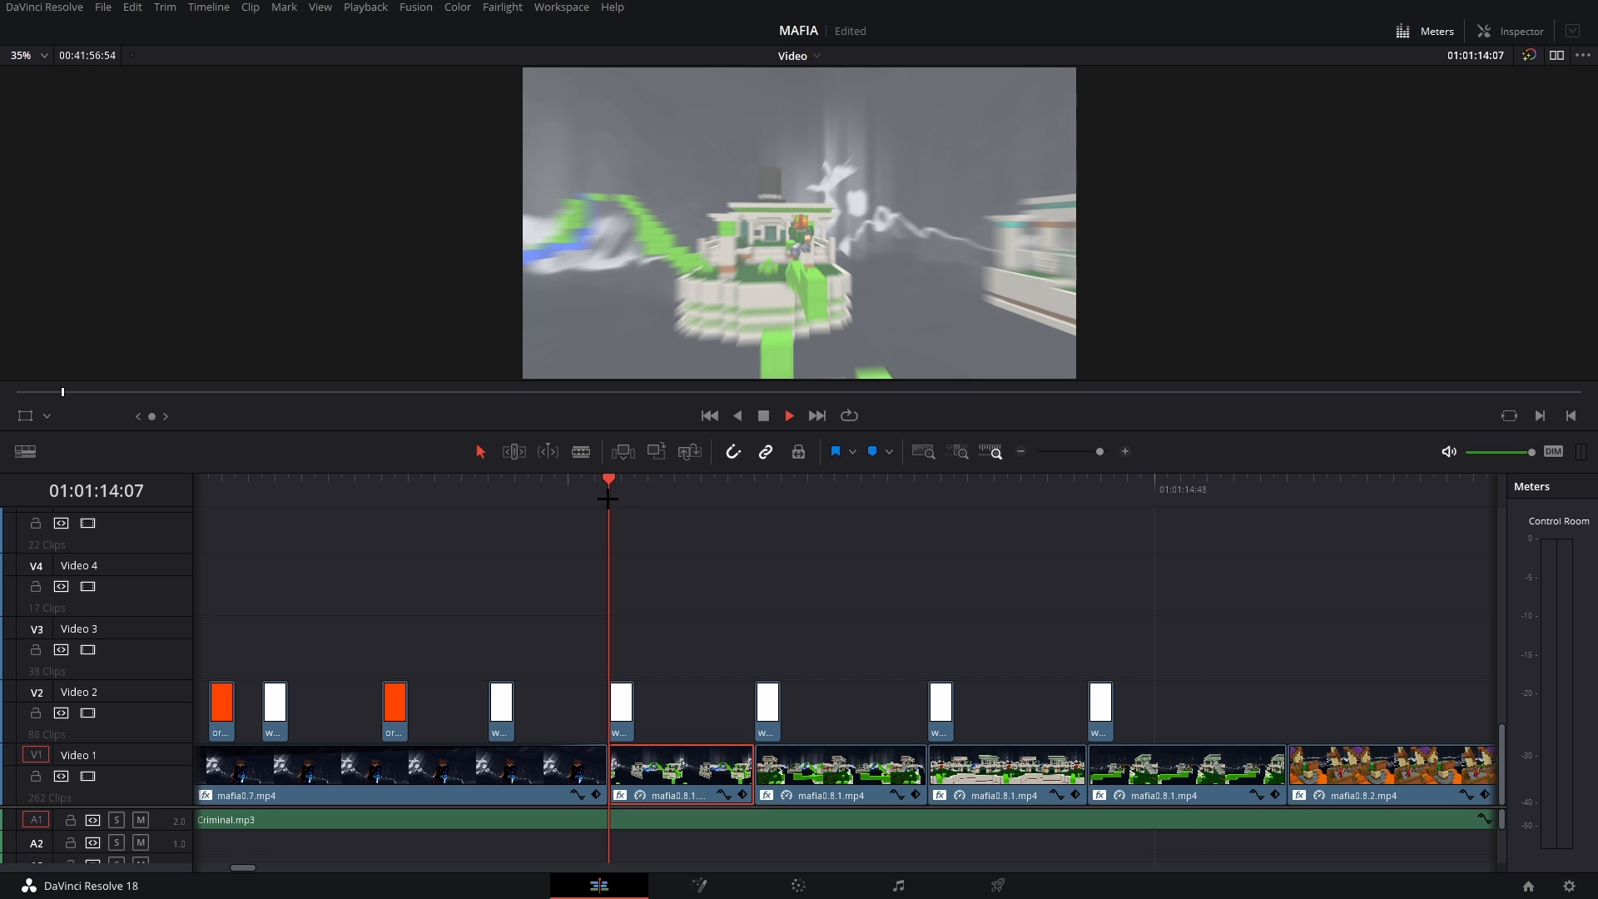
pyautogui.press('space')
pyautogui.press('space')
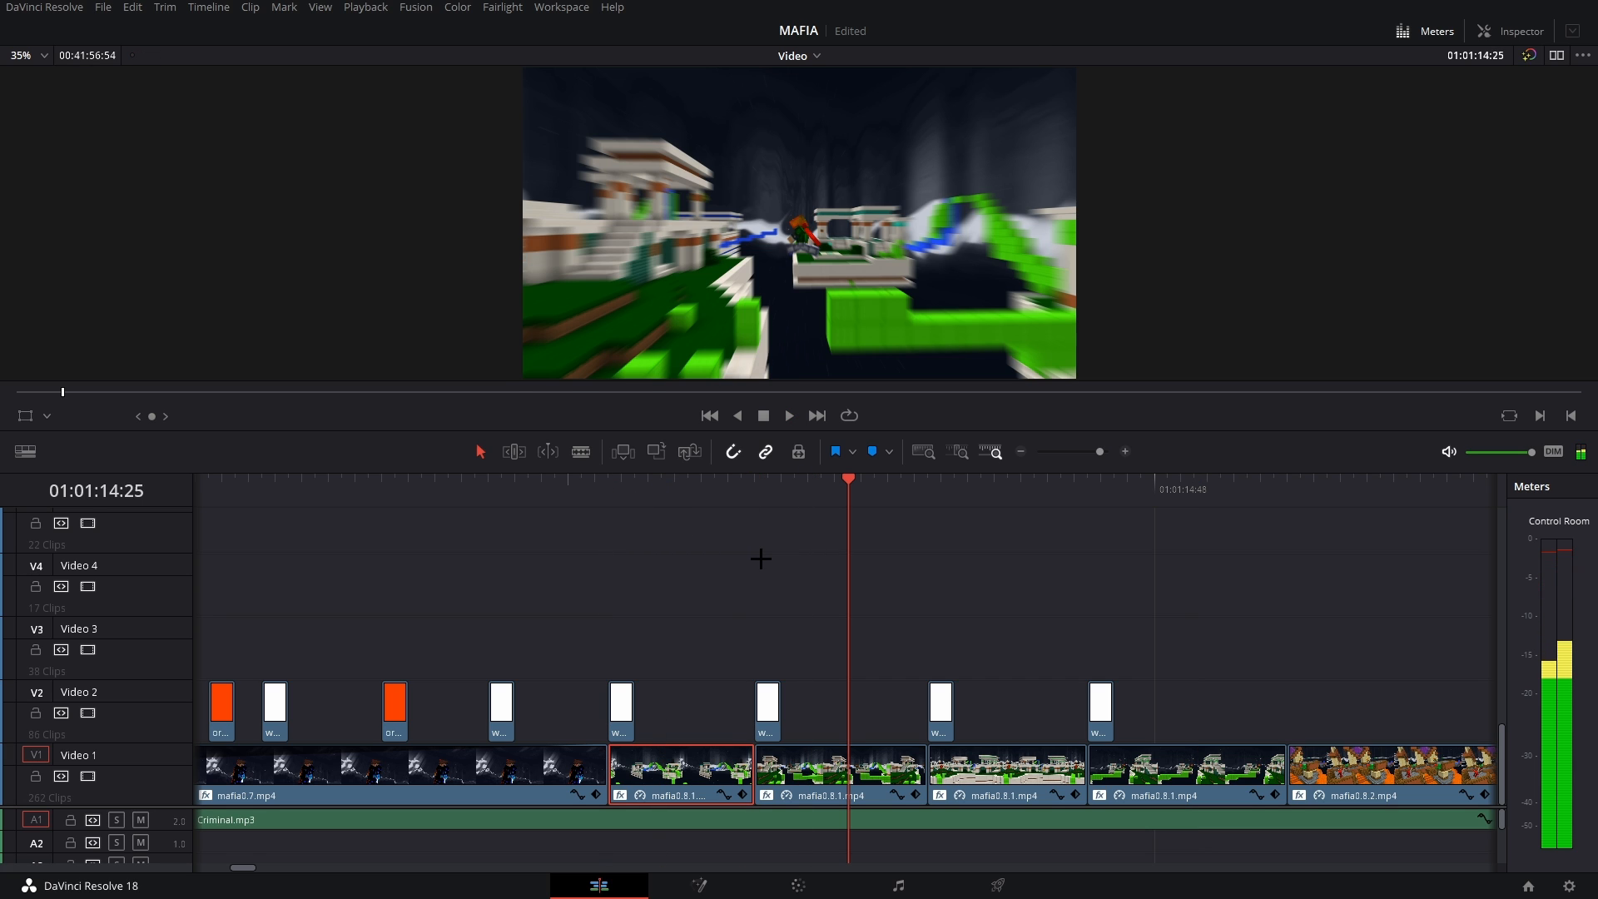
pyautogui.click(718, 504)
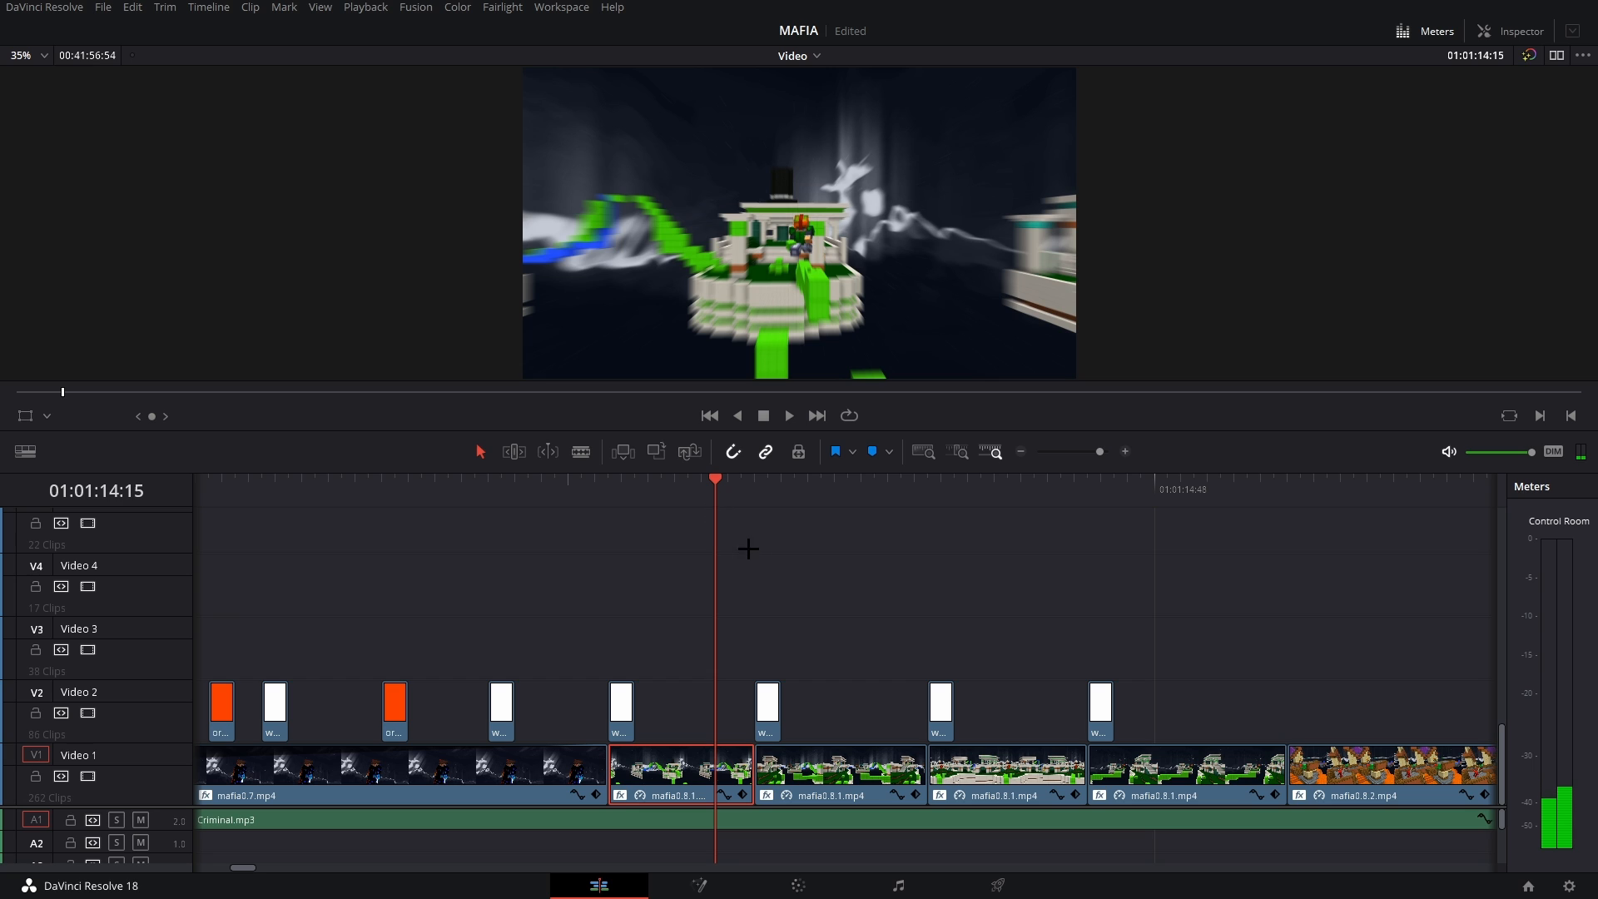
pyautogui.click(859, 504)
# - Review mafia0.8.2.mp4 at 01:01:15:15 and play it from 01:01:14:58 through its white flash clips
pyautogui.hscroll(3, 842, 607)
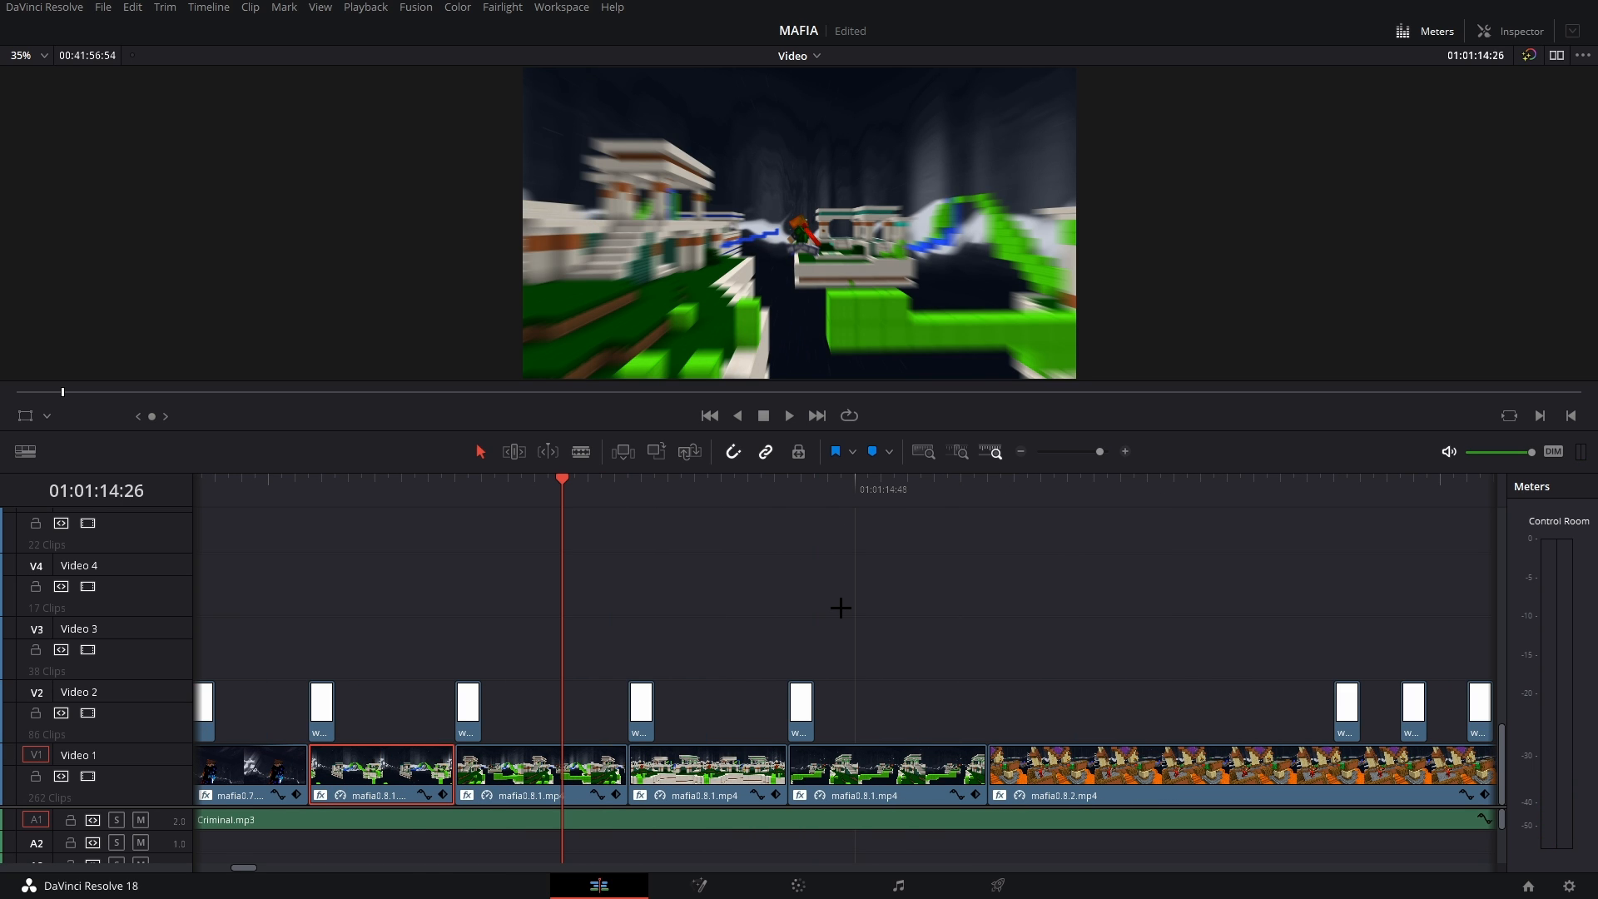
pyautogui.scroll(-4, 952, 616)
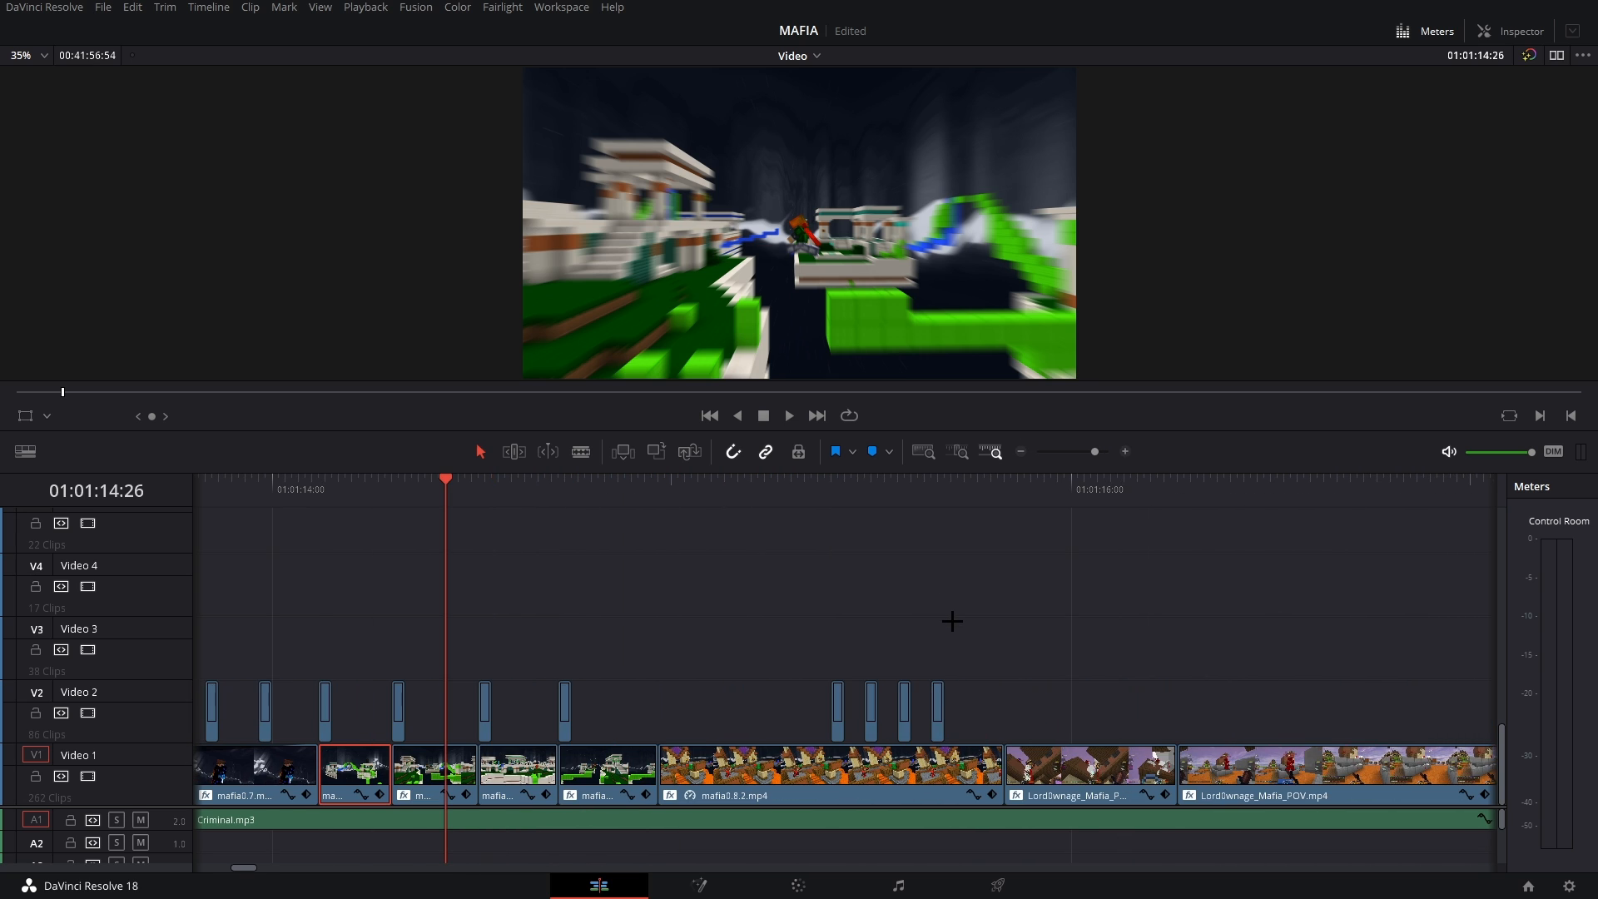
pyautogui.click(772, 503)
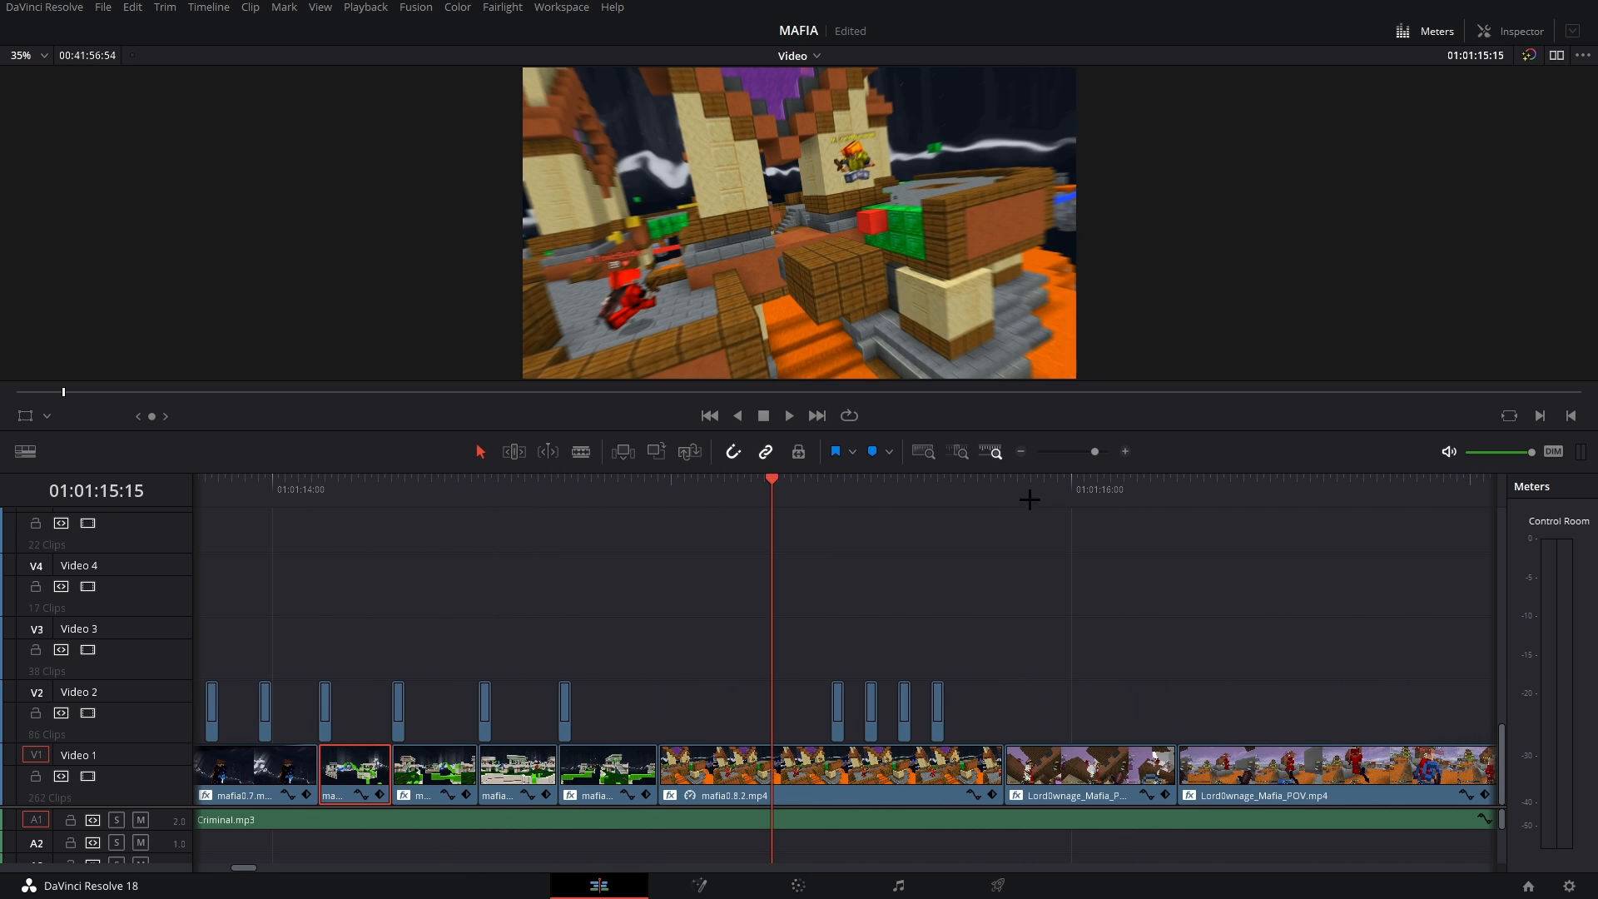
pyautogui.click(1123, 451)
pyautogui.click(398, 483)
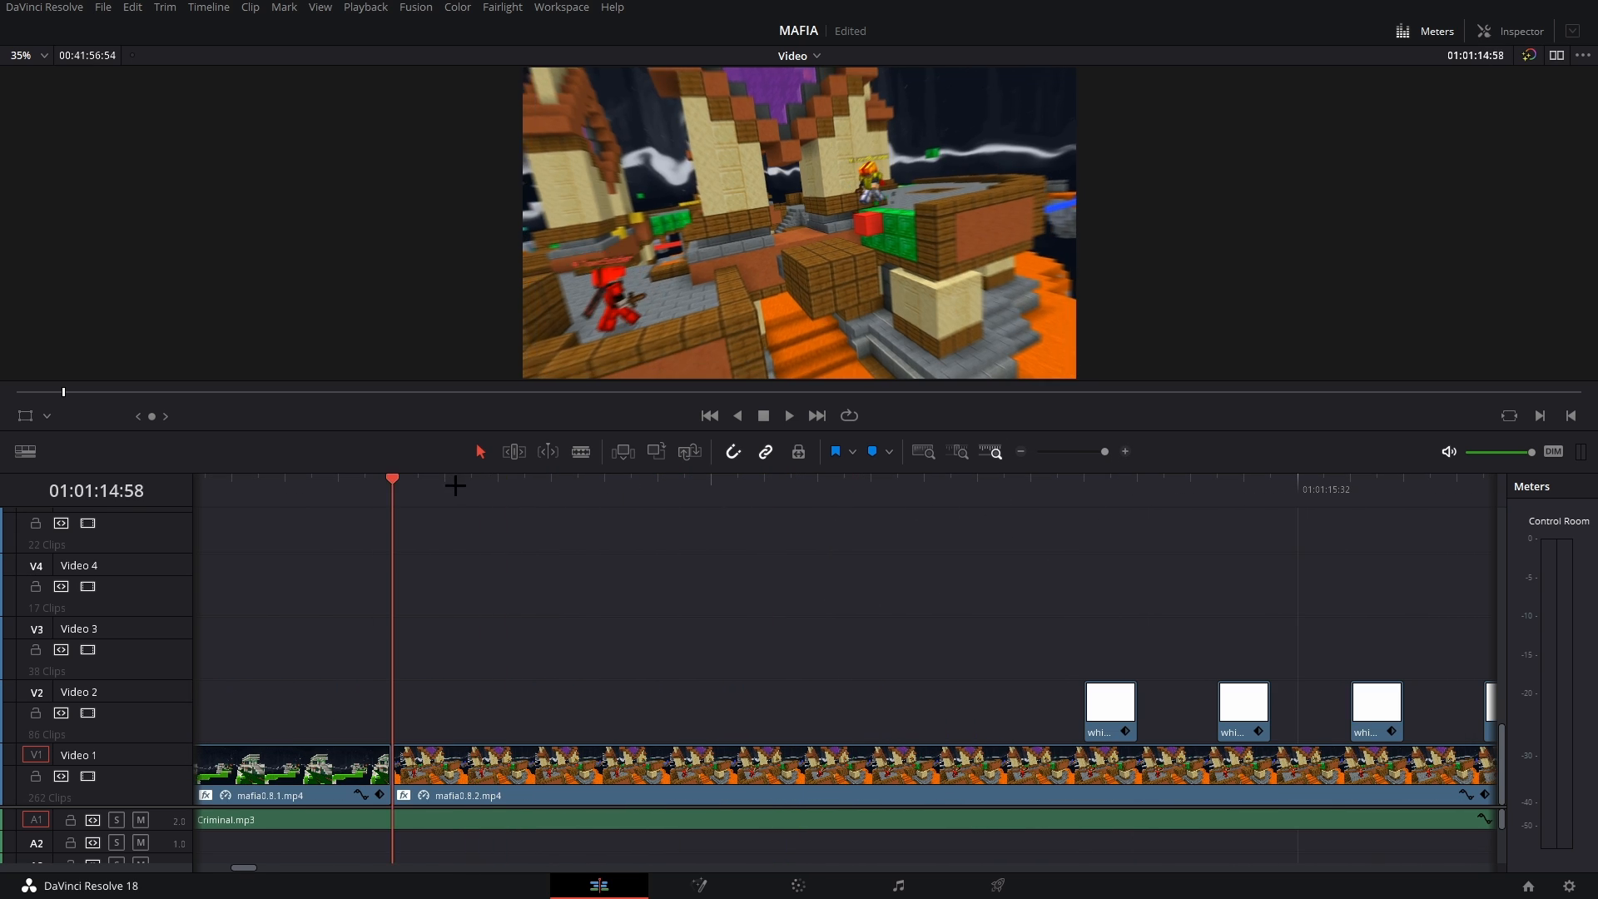
pyautogui.press('space')
pyautogui.press('space')
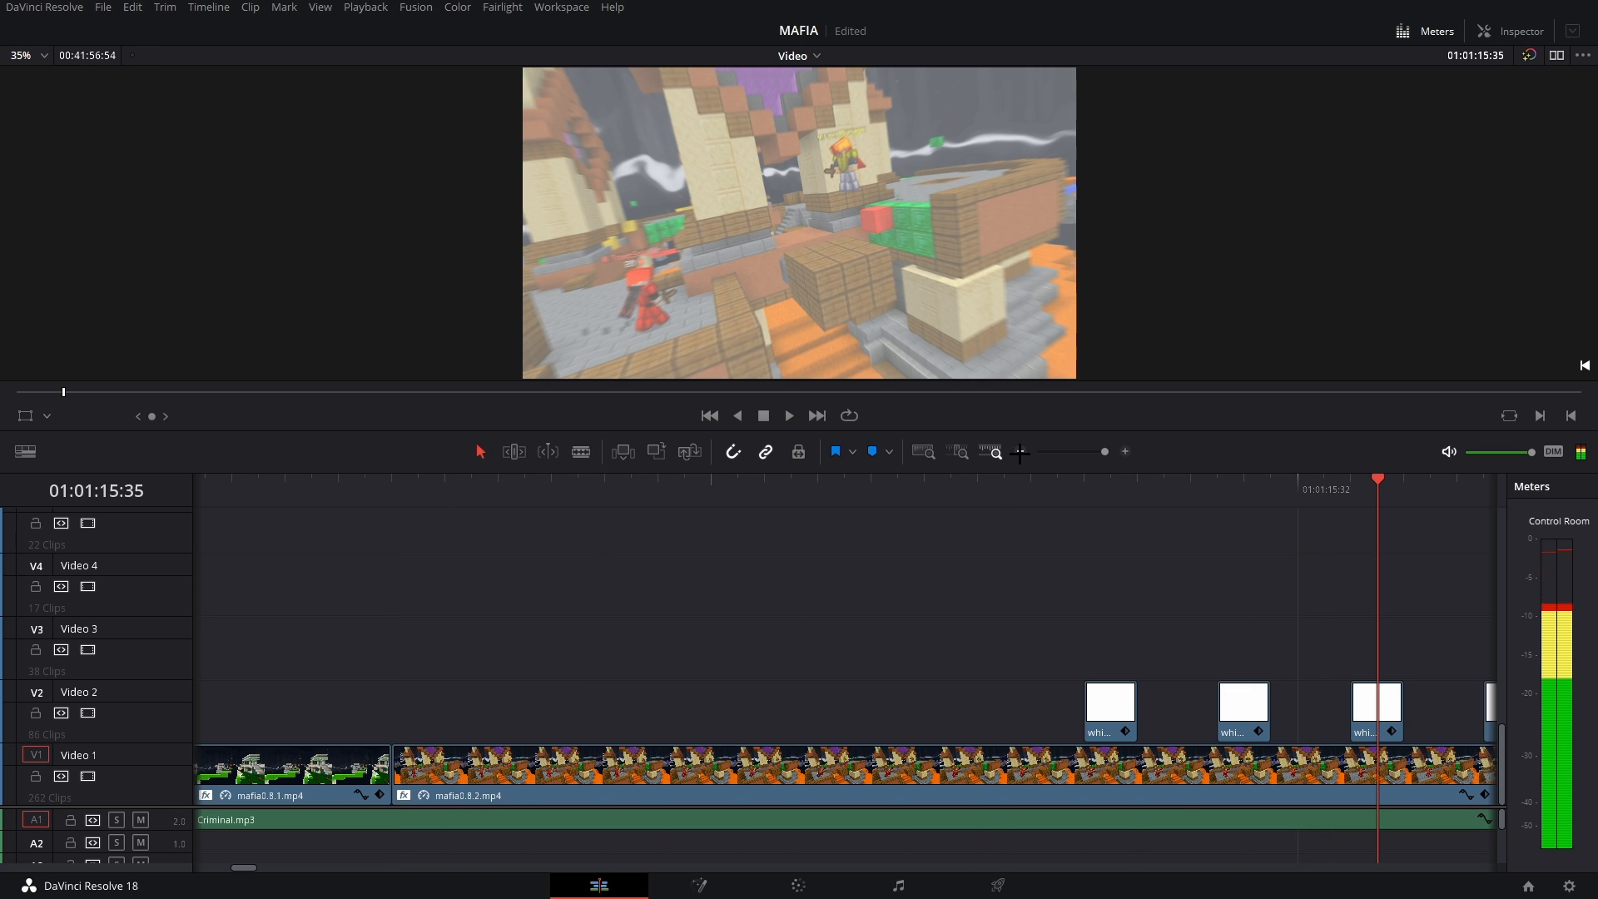
# - Play from 01:01:15:35 past the last white flash into the first Lord0wnage_Mafia_POV.mp4 clip
pyautogui.scroll(-2, 939, 579)
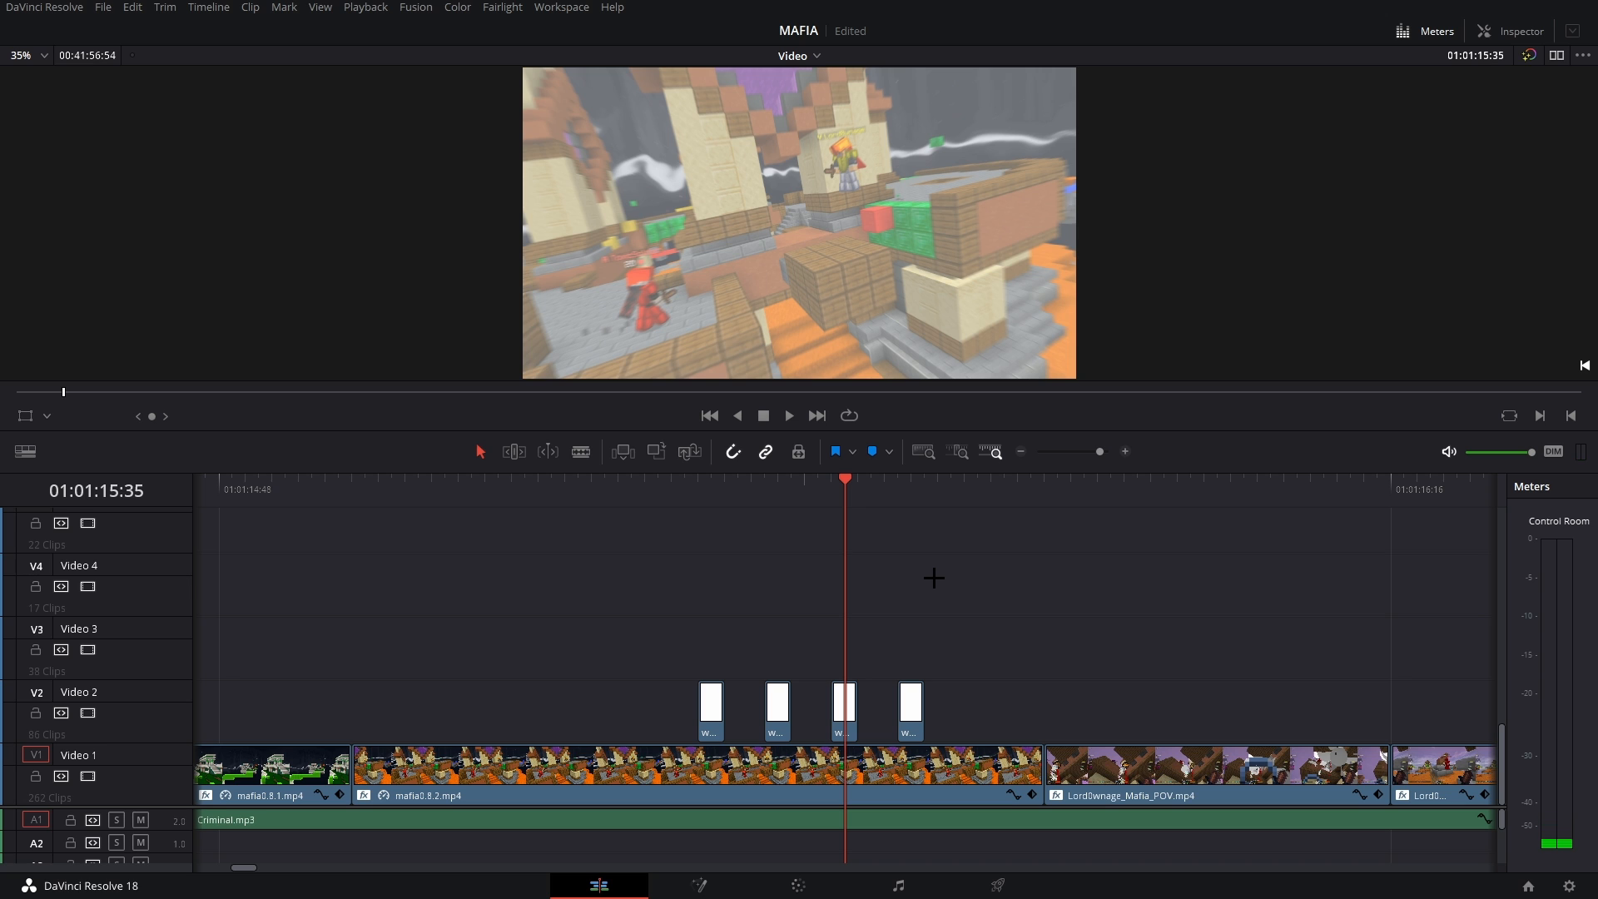
pyautogui.hscroll(3, 924, 576)
pyautogui.press('space')
pyautogui.press('space')
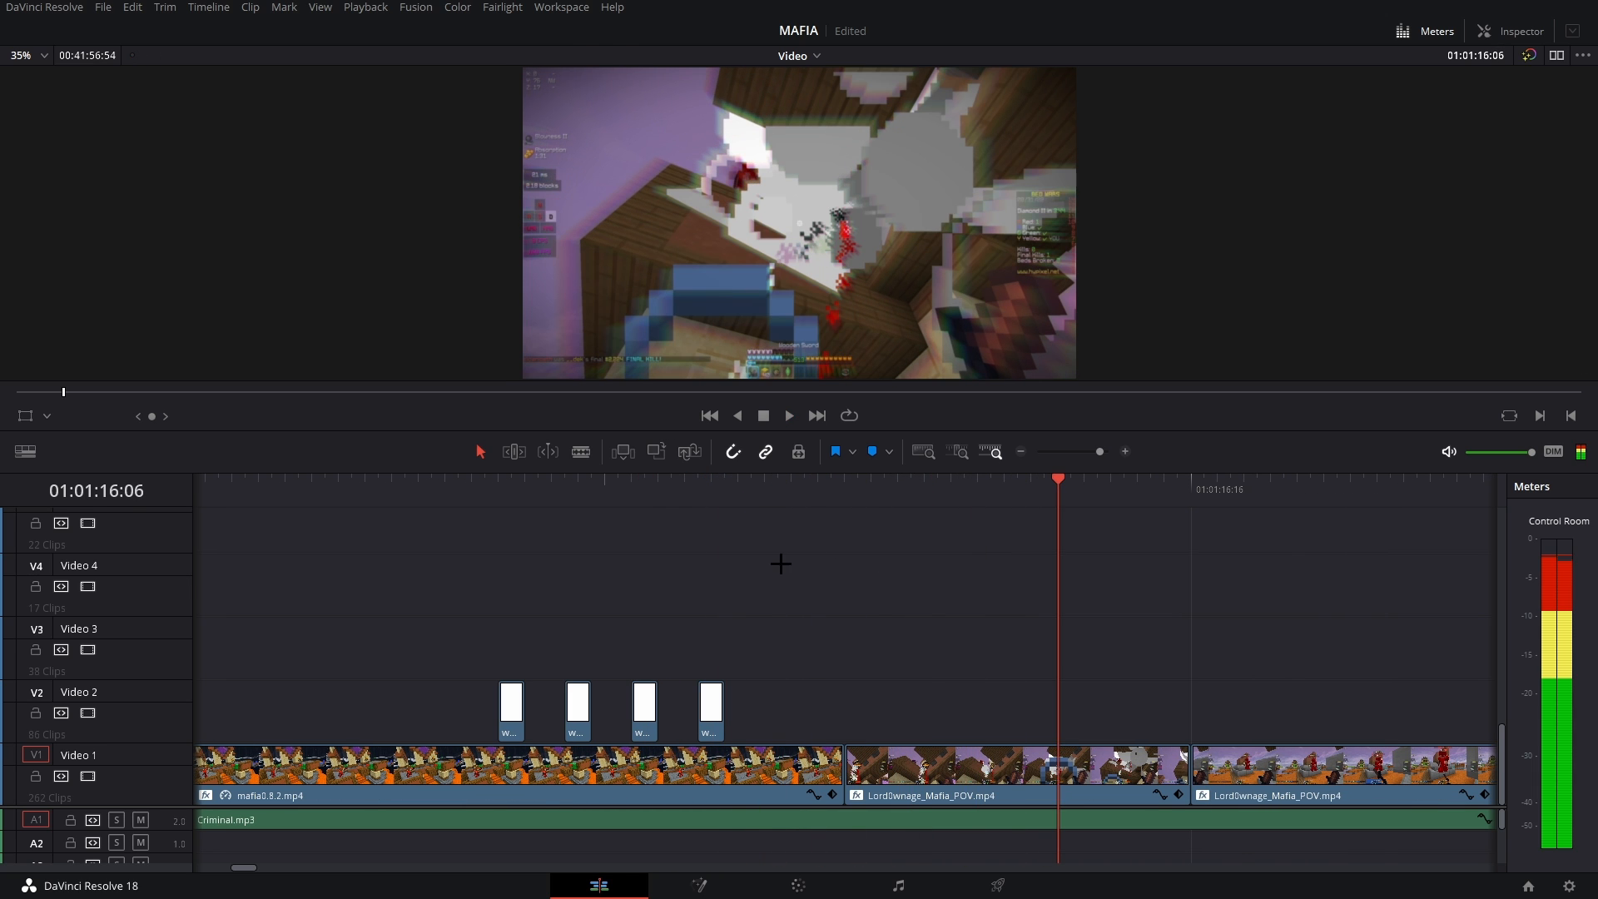
# - Check the first Lord0wnage_Mafia_POV.mp4 clip at 01:01:15:53 and play the following one up to 01:01:16:58
pyautogui.hscroll(7, 796, 589)
pyautogui.moveTo(421, 492)
pyautogui.mouseDown()
pyautogui.moveTo(572, 493)
pyautogui.moveTo(441, 498)
pyautogui.mouseUp()
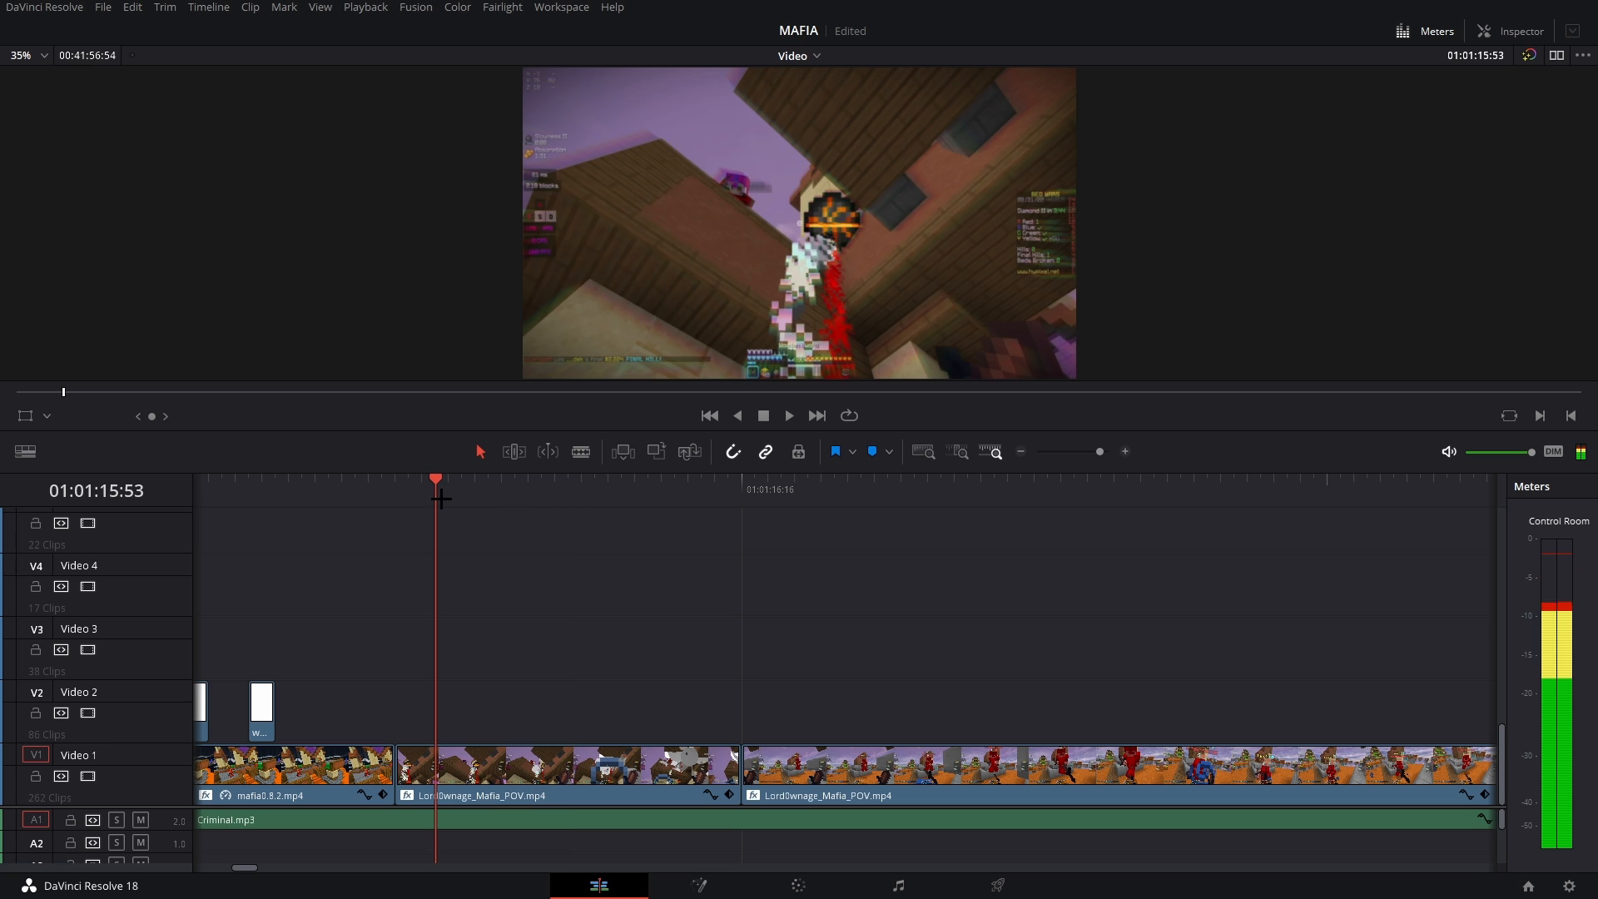
pyautogui.click(787, 490)
pyautogui.hscroll(6, 802, 546)
pyautogui.press('space')
pyautogui.press('space')
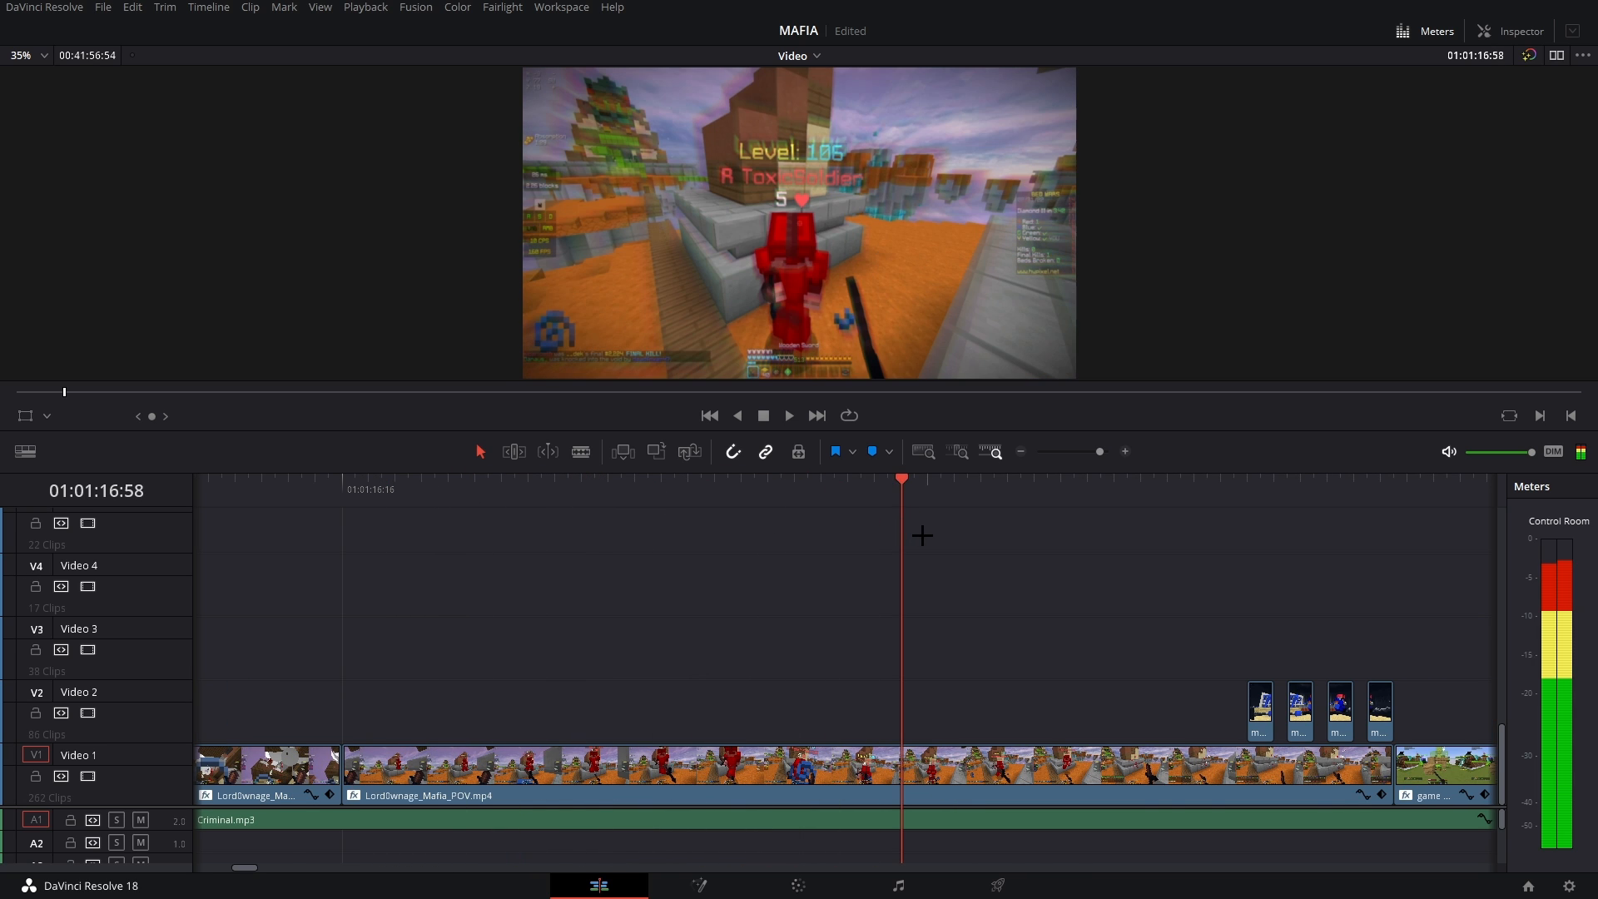
# - Check the first short Video 2 flash clip at 01:01:17:24 and step frame by frame through the flashes to 01:01:17:33
pyautogui.hscroll(6, 921, 536)
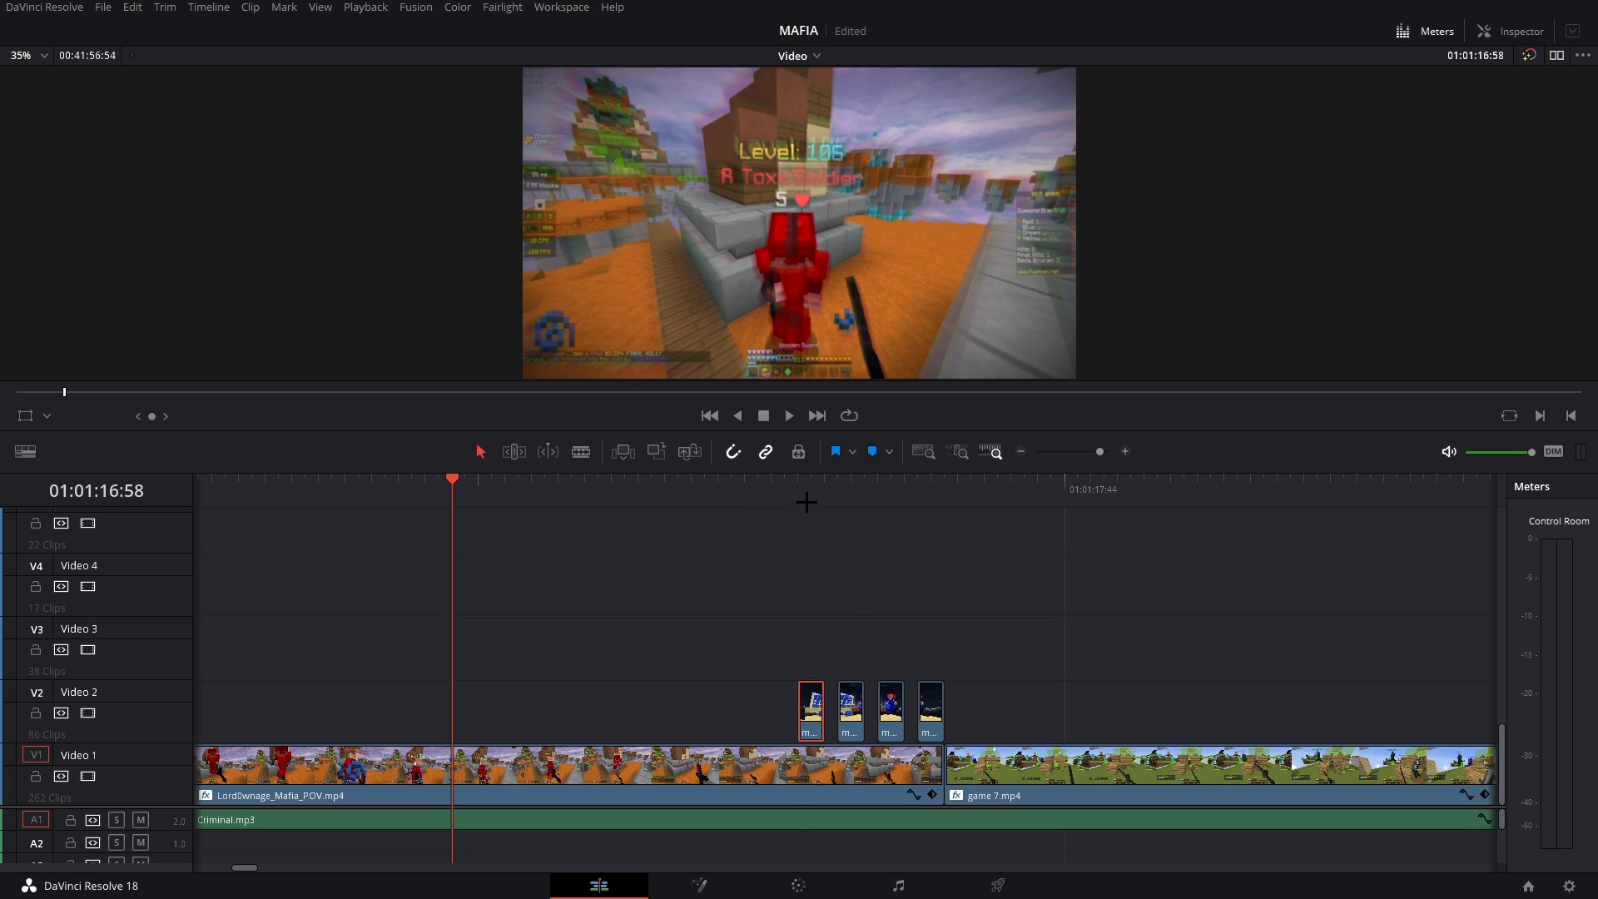
pyautogui.click(798, 478)
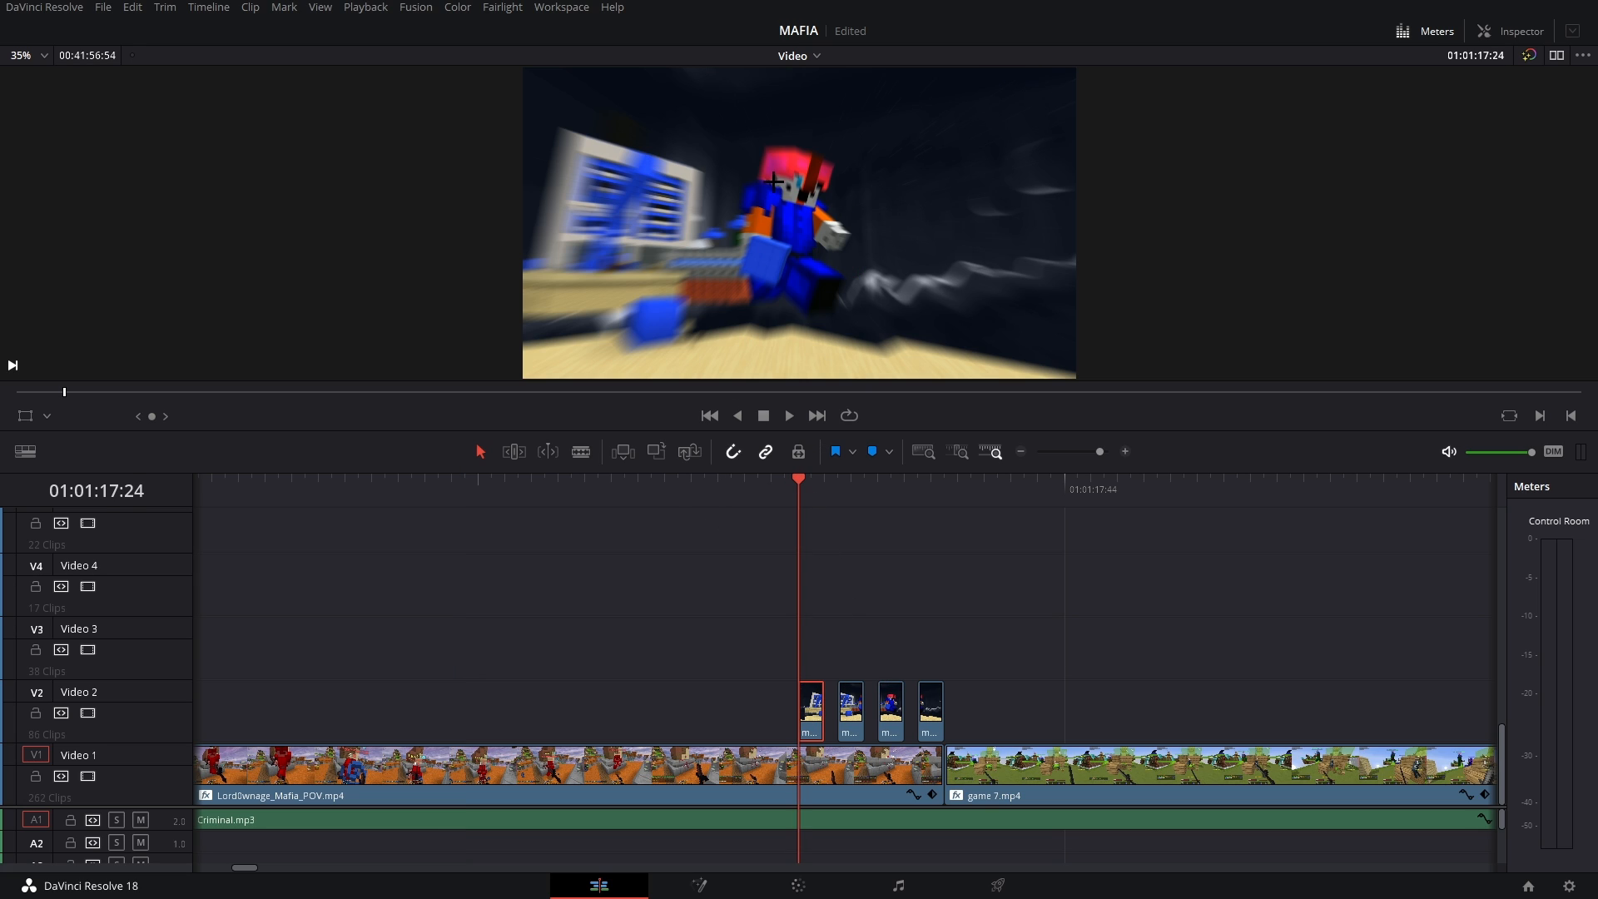
pyautogui.press('/')
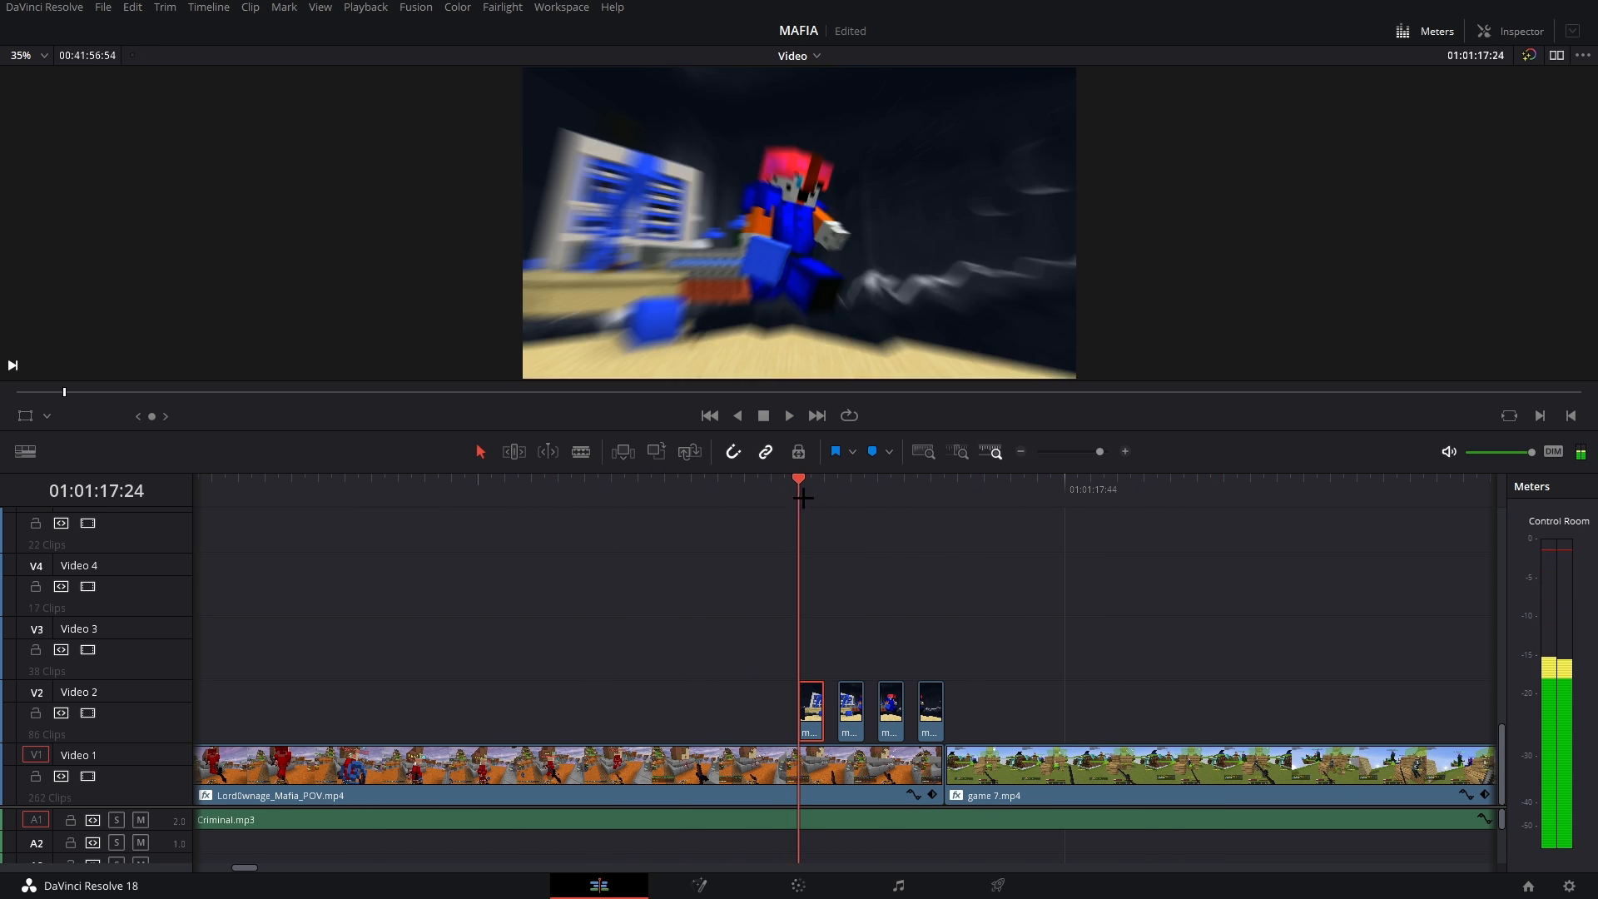
pyautogui.press('Right')
pyautogui.press('Right')
pyautogui.press('Right')
pyautogui.press('Right')
pyautogui.press('Right')
pyautogui.press('Right')
pyautogui.press('Right')
pyautogui.press('Right')
pyautogui.press('Right')
# - Play the game 7.mp4 clips into the Glitch transition, stopping at 01:01:20:36
pyautogui.hscroll(5, 1032, 571)
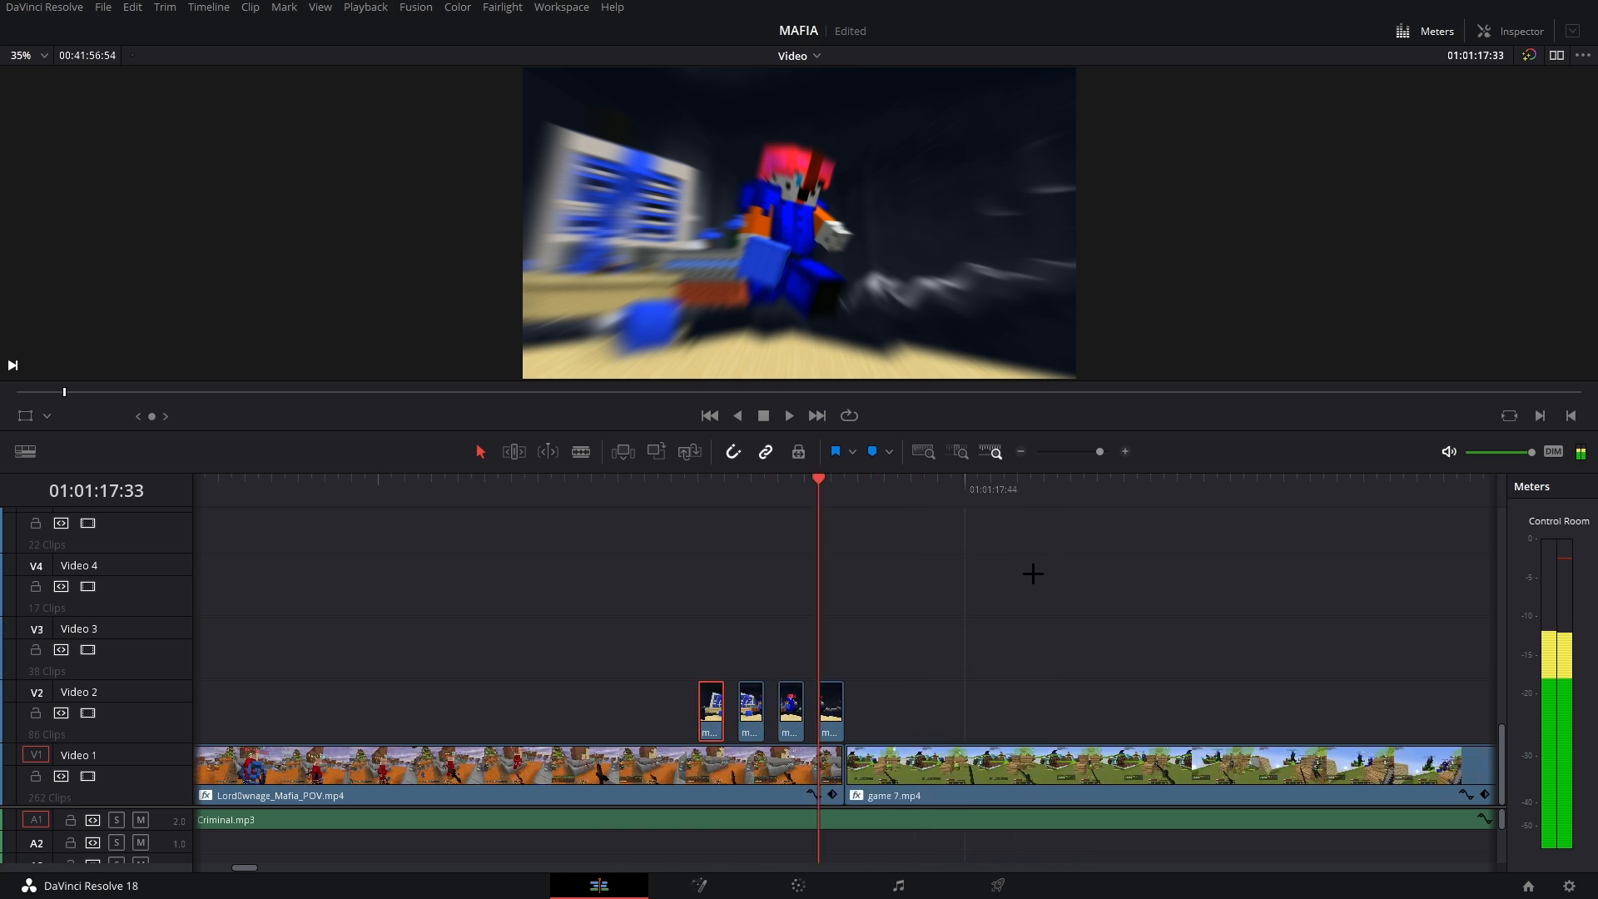
pyautogui.click(222, 478)
pyautogui.press('space')
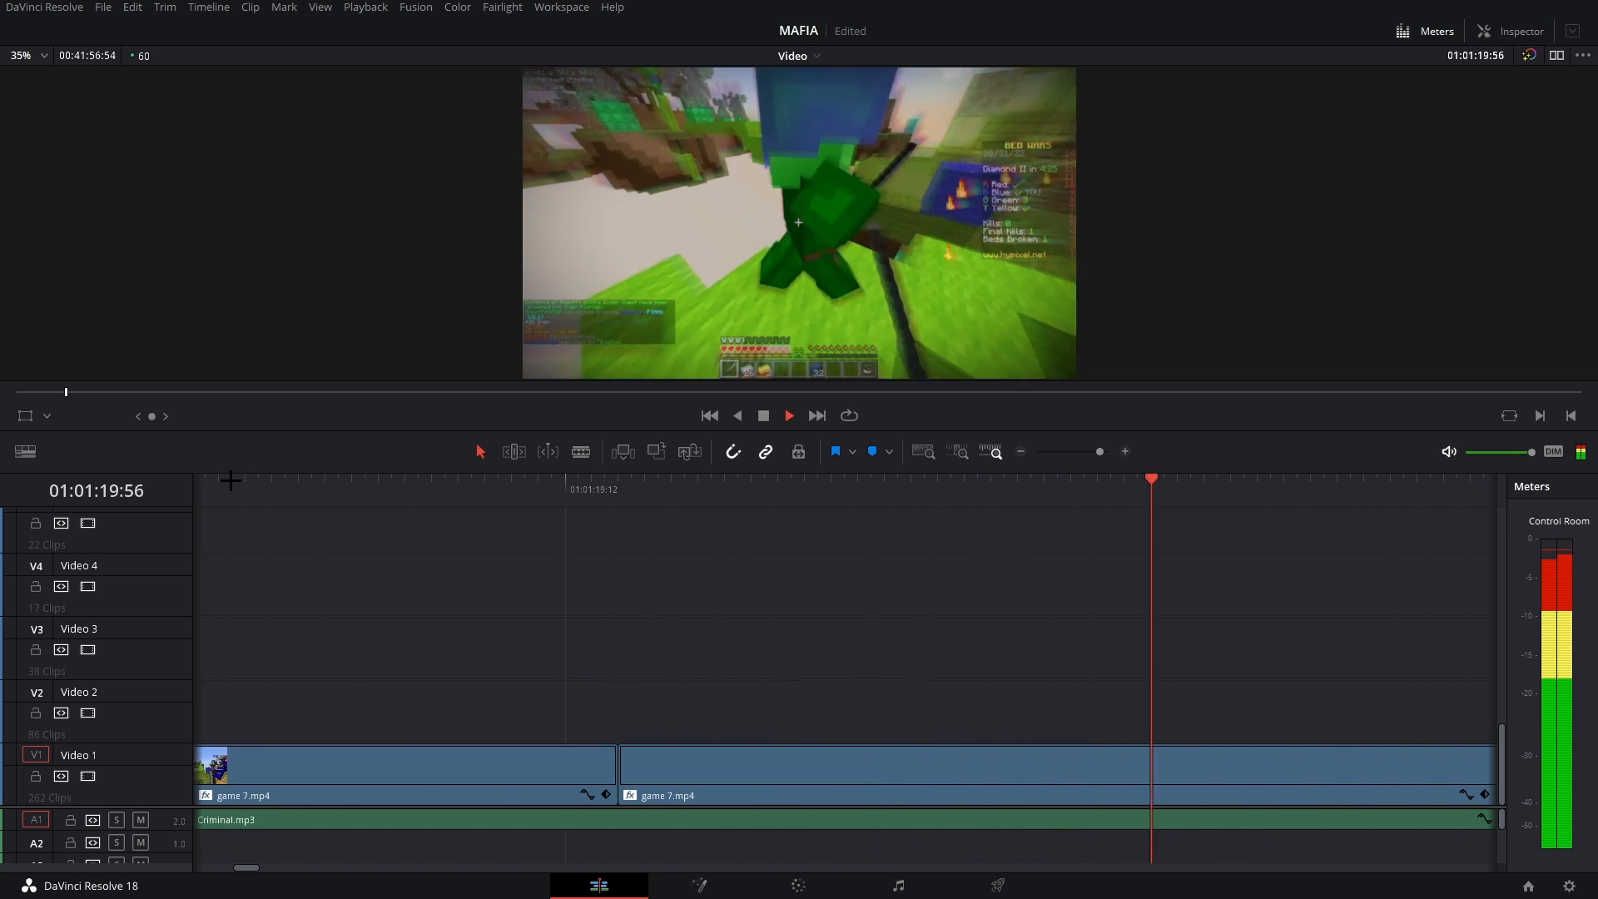
pyautogui.press('space')
pyautogui.scroll(-2, 968, 629)
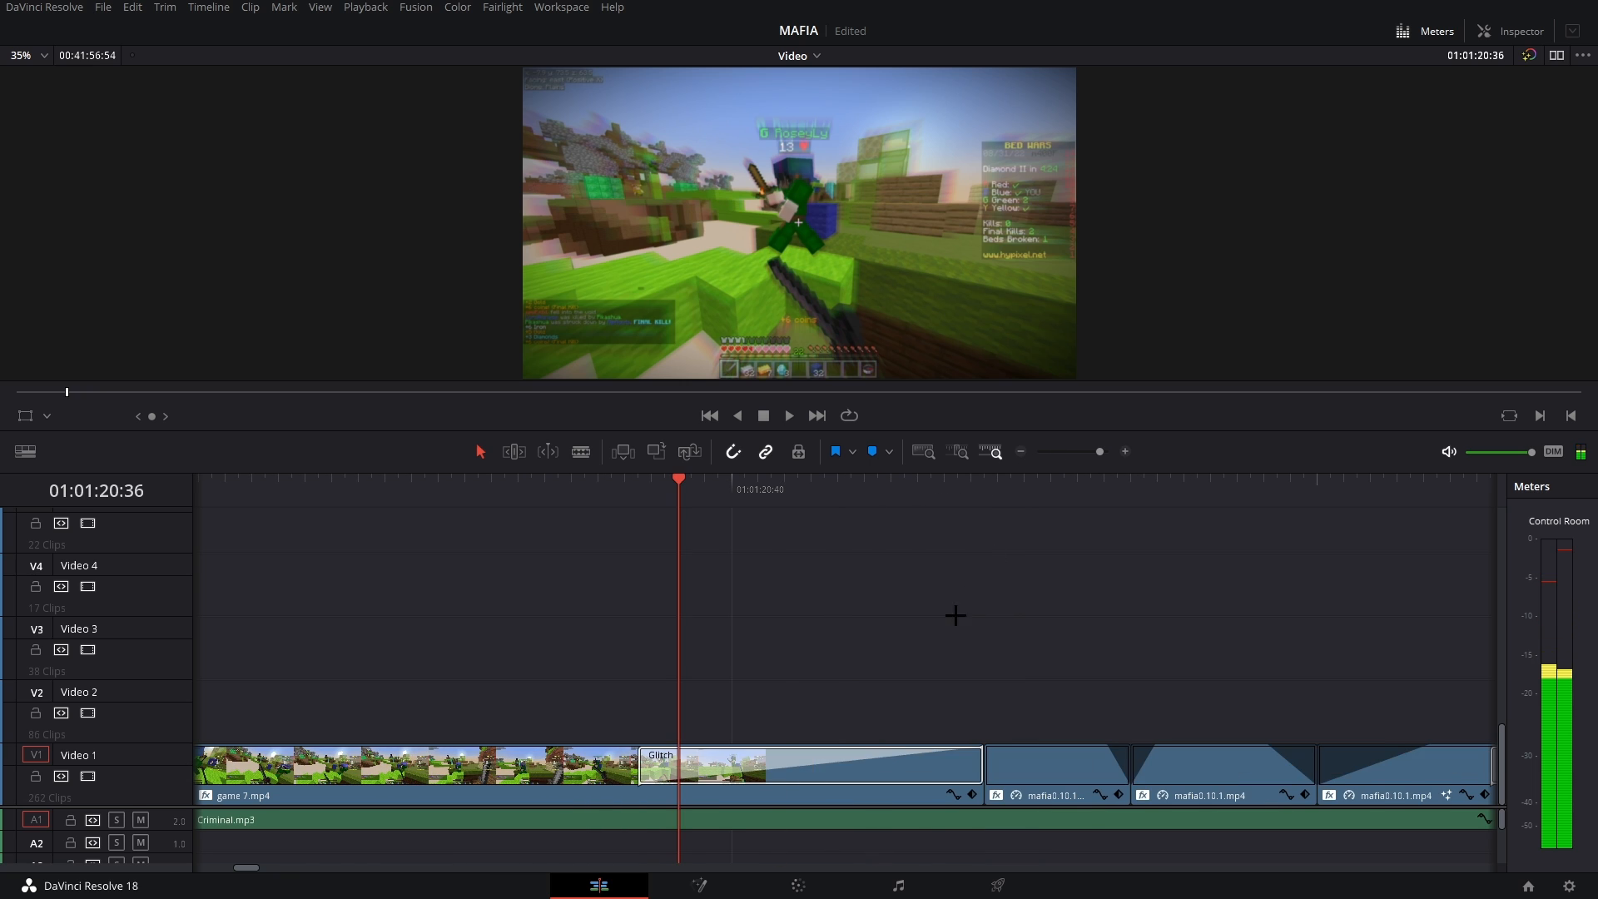
pyautogui.scroll(-3, 991, 639)
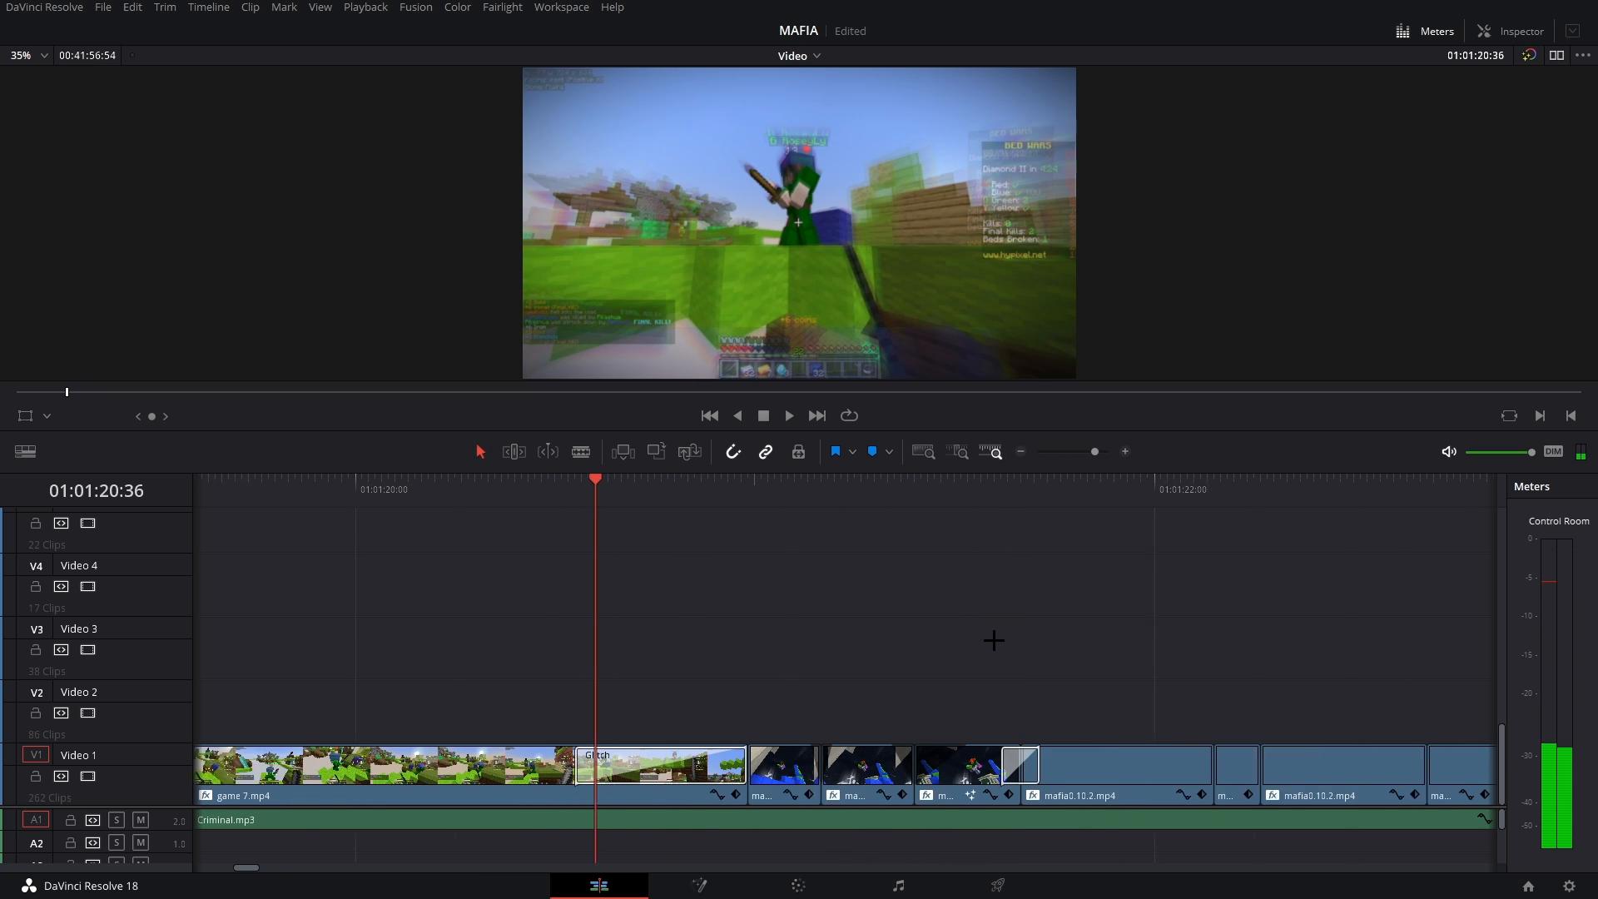
# - Play the mafia0.10.1.mp4 segments from 01:01:20:59 to 01:01:21:44 and recheck the frame at 01:01:21:19
pyautogui.click(652, 502)
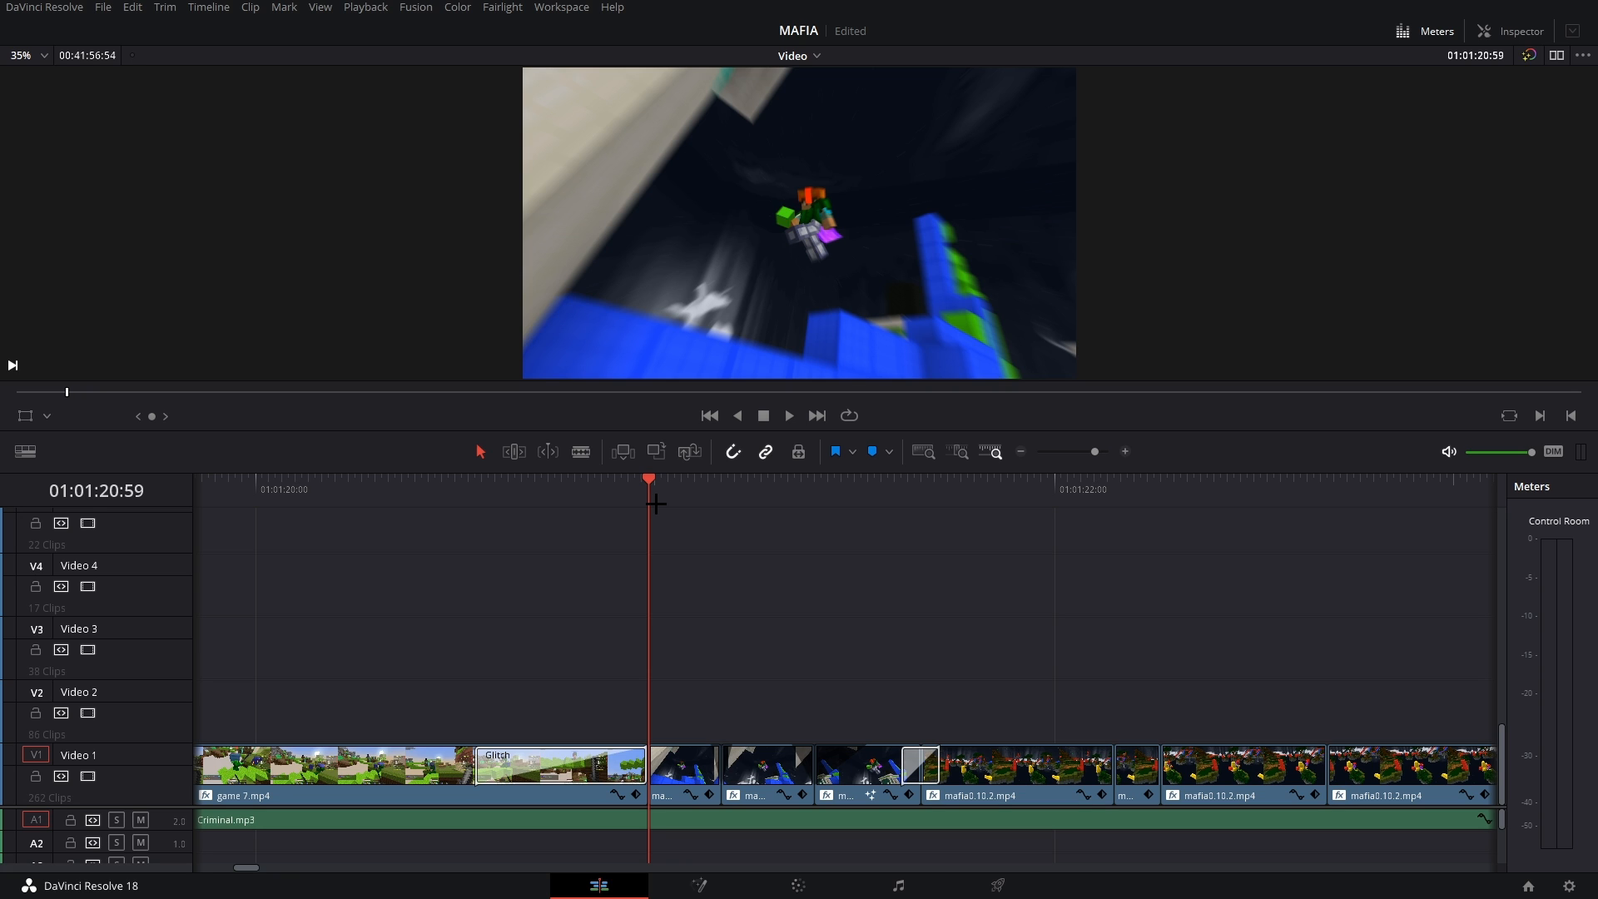
pyautogui.press('space')
pyautogui.press('space')
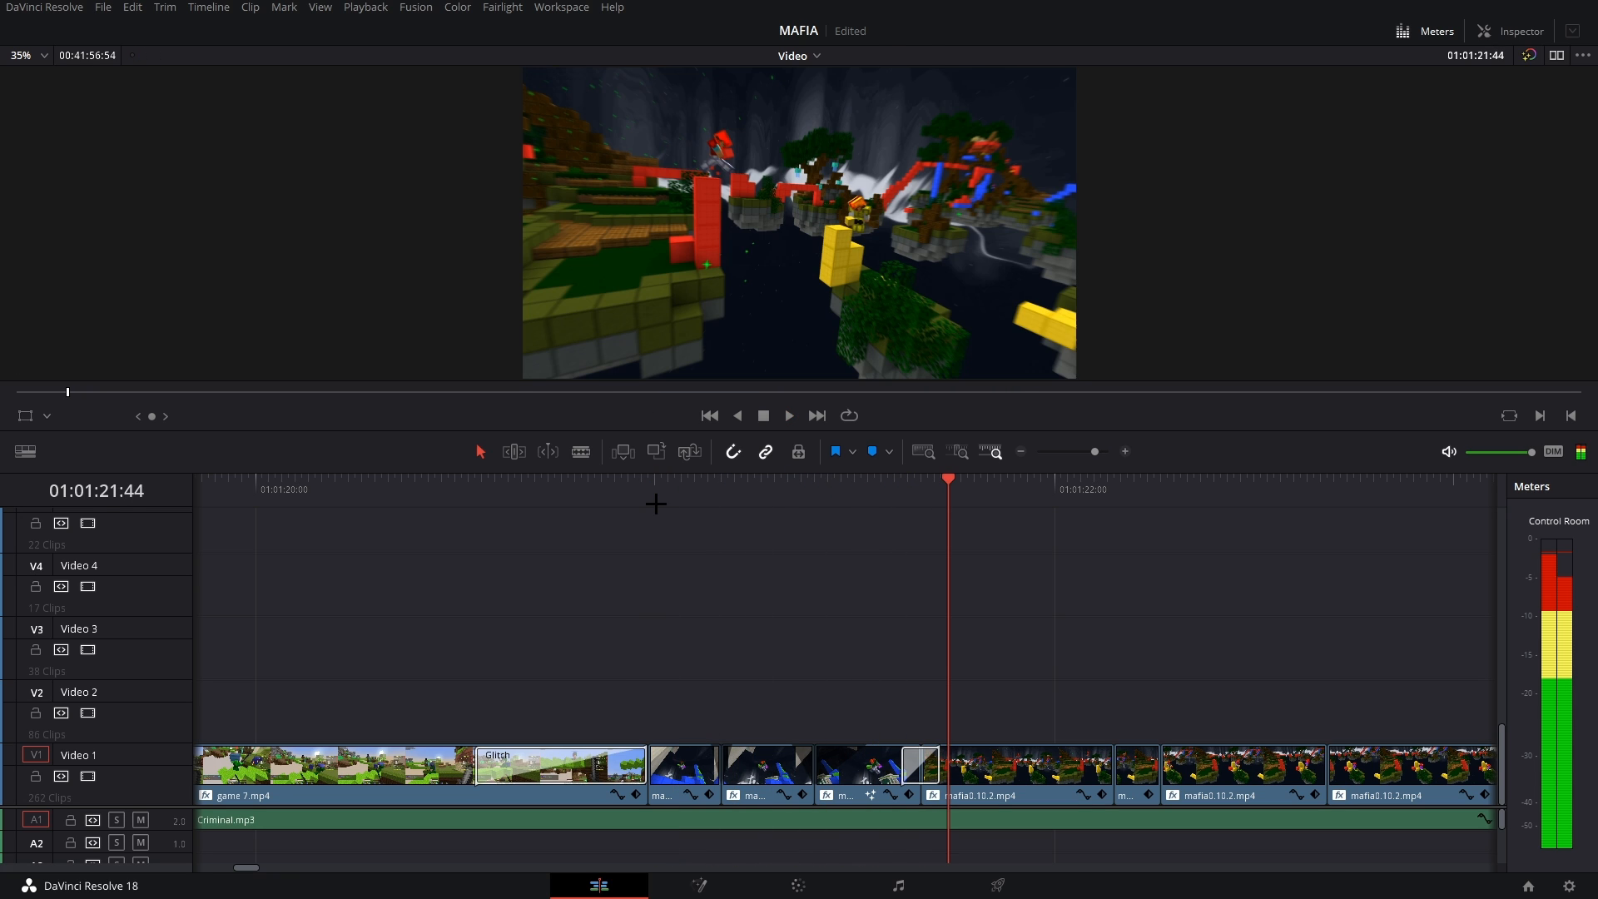
pyautogui.click(787, 506)
pyautogui.hotkey('ctrl', '=')
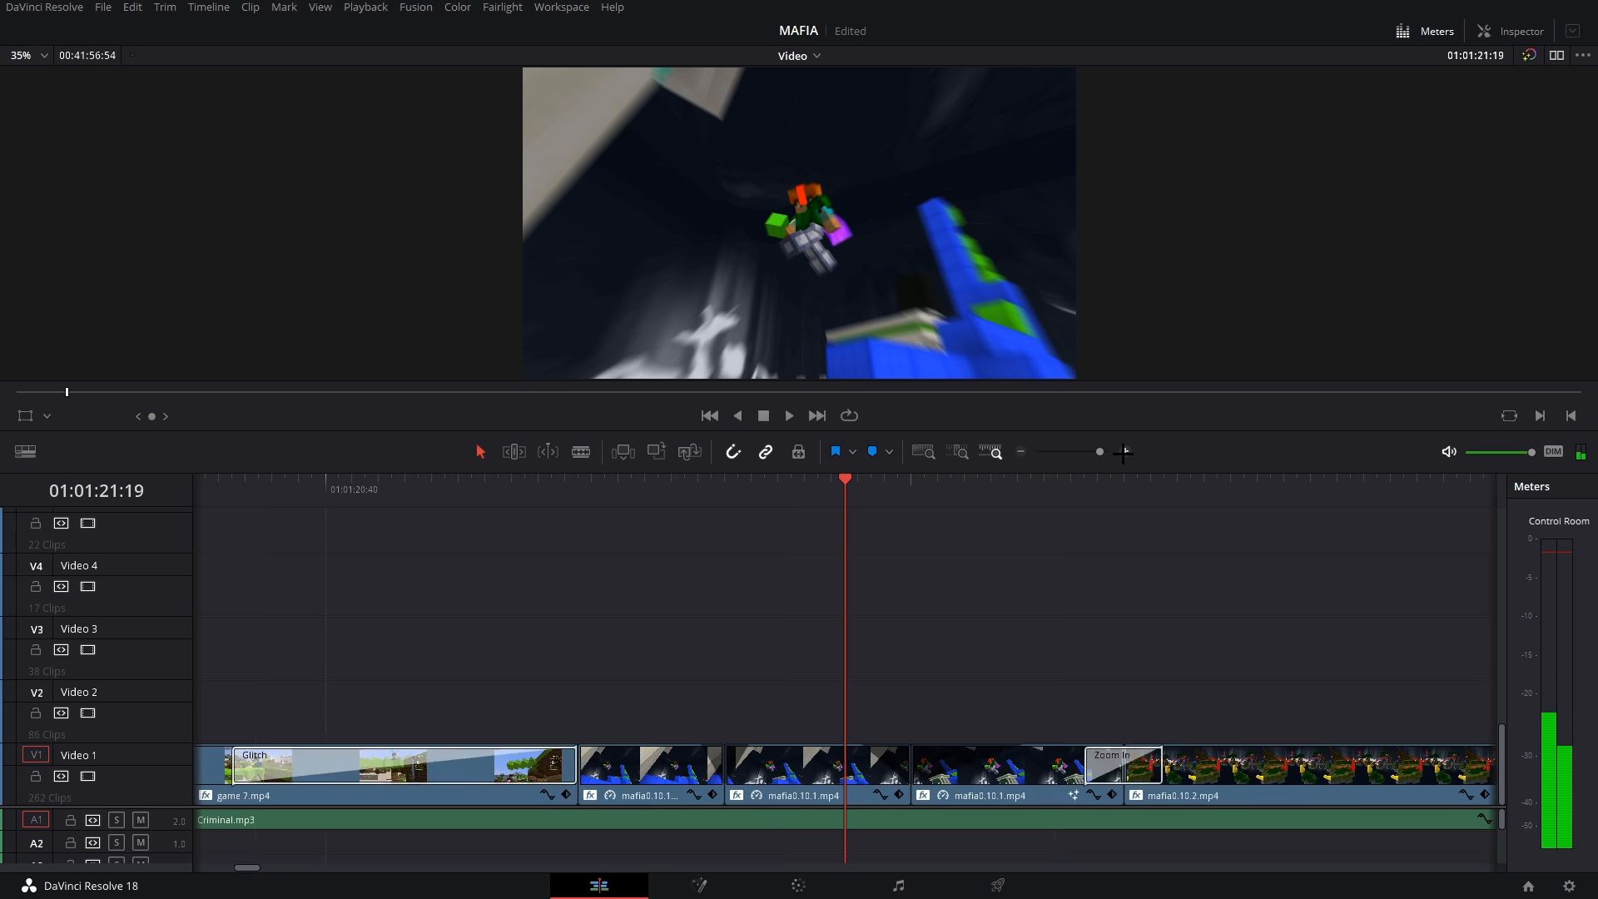
pyautogui.click(1021, 452)
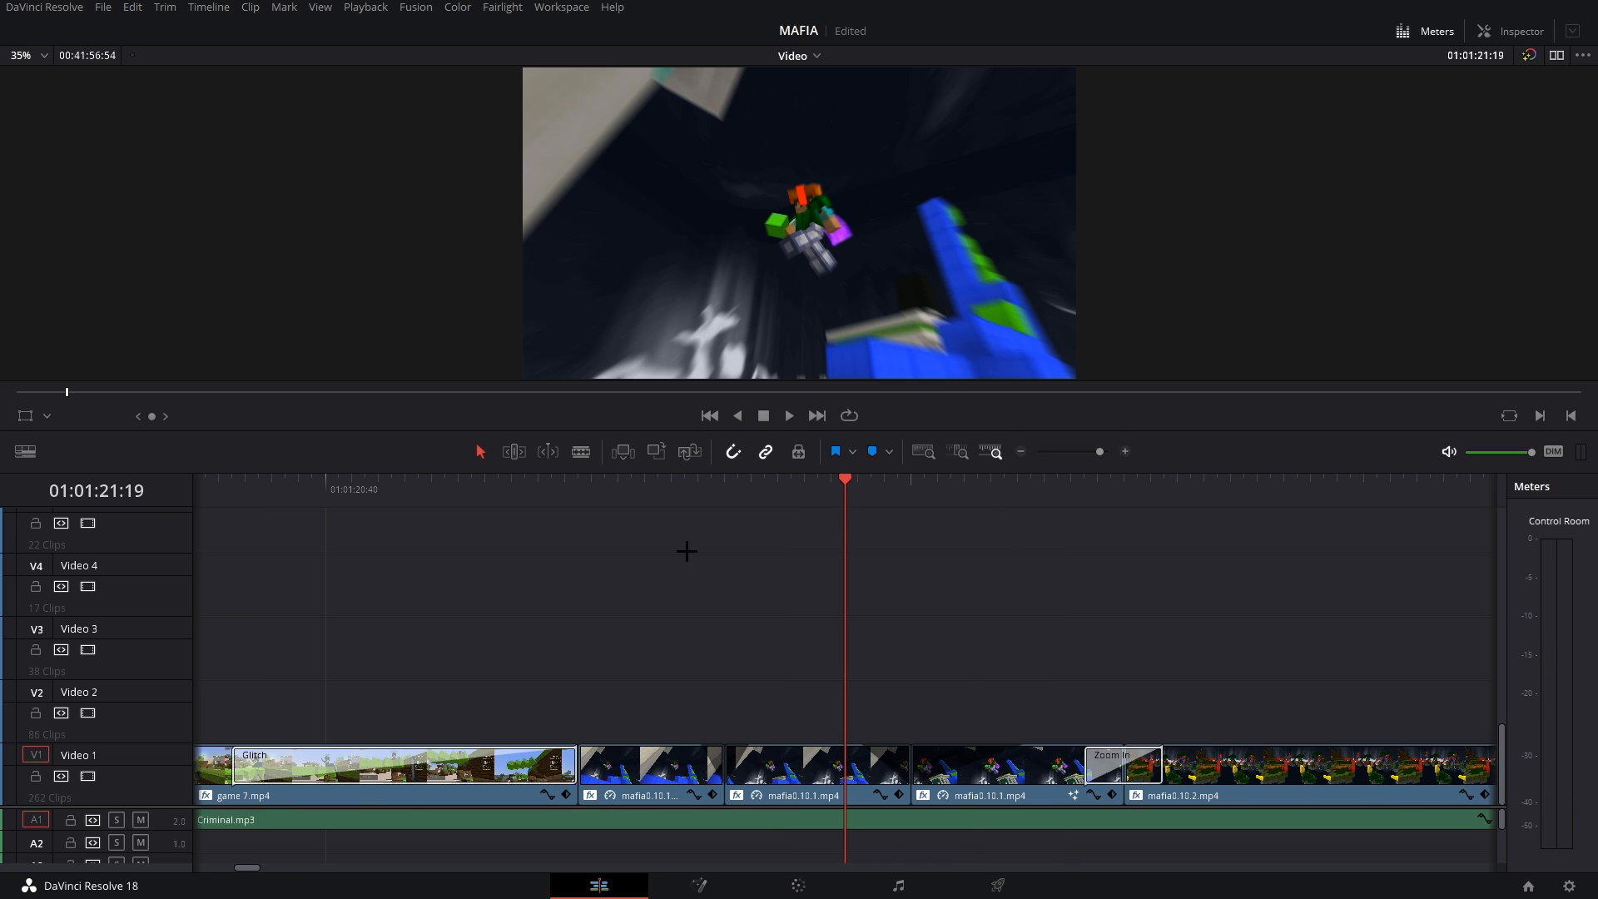
# - Replay and scrub the mafia0.10.1.mp4 segments to 01:01:21:33, and check mafia0.10.2.mp4 past the Zoom In transition at 01:01:21:48
pyautogui.click(672, 489)
pyautogui.press('space')
pyautogui.press('space')
pyautogui.click(872, 482)
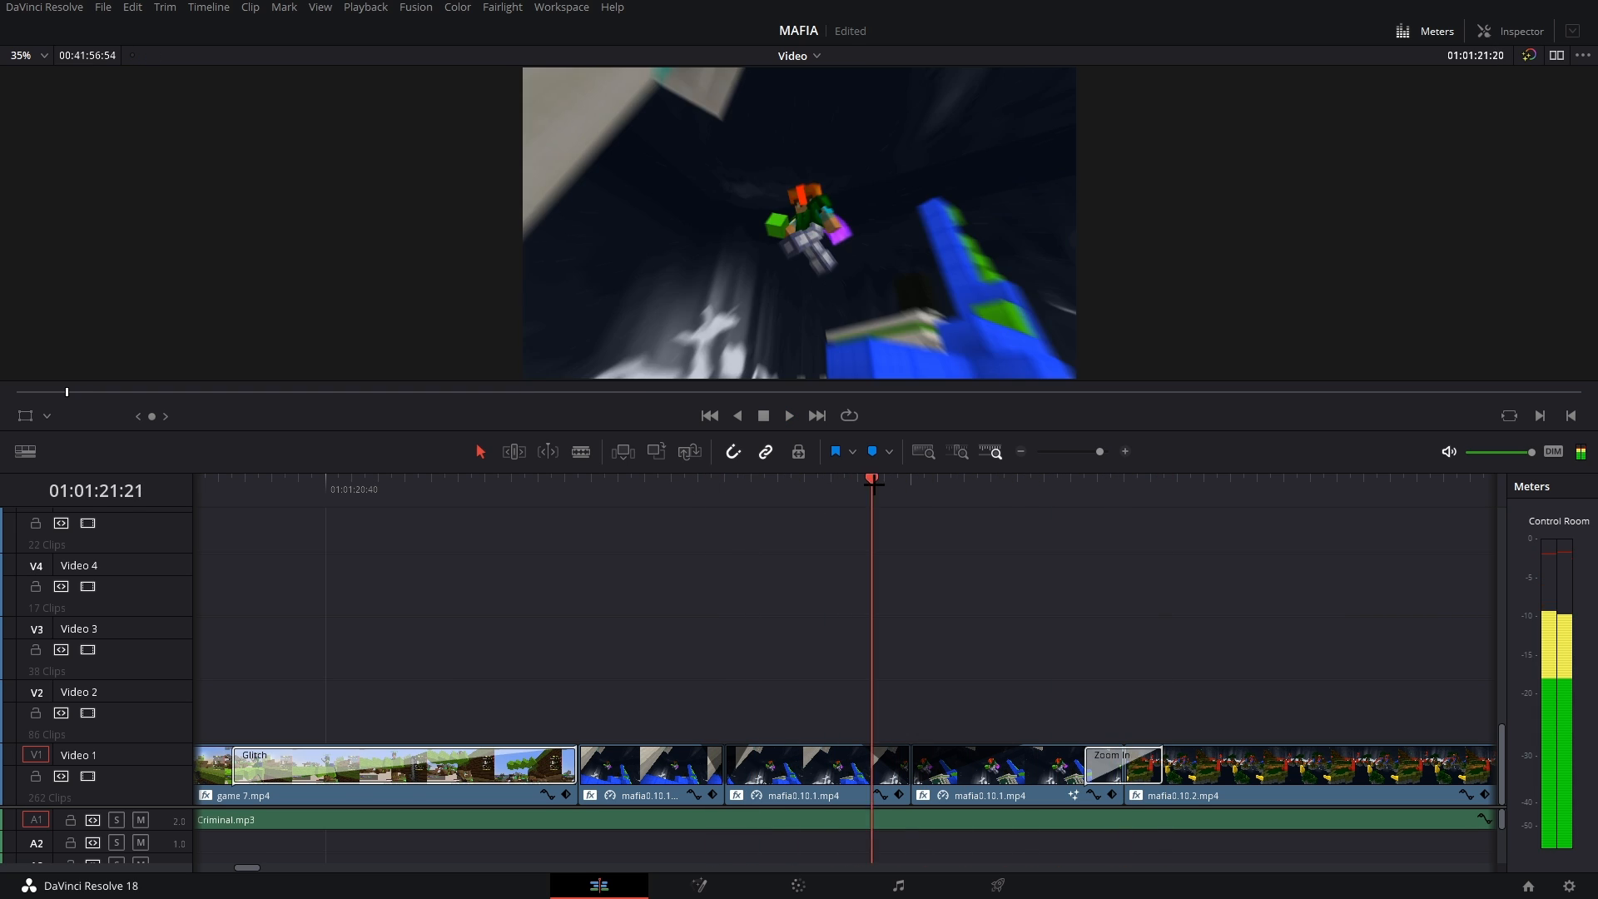
pyautogui.moveTo(872, 483); pyautogui.dragTo(1017, 482)
pyautogui.hscroll(3, 995, 557)
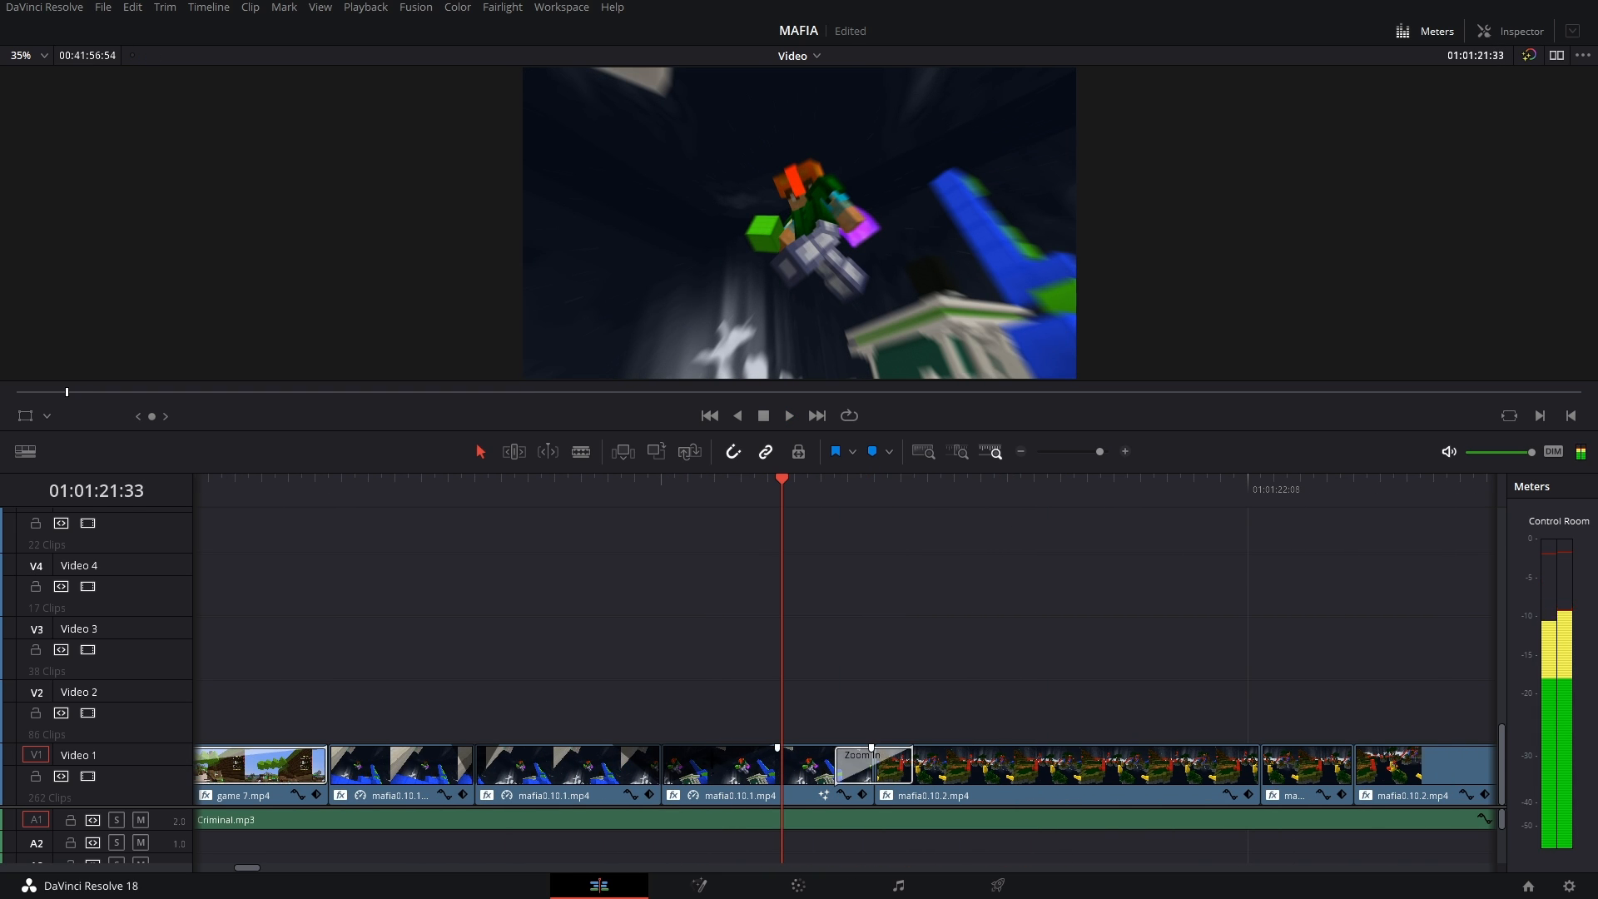
pyautogui.hscroll(3, 792, 739)
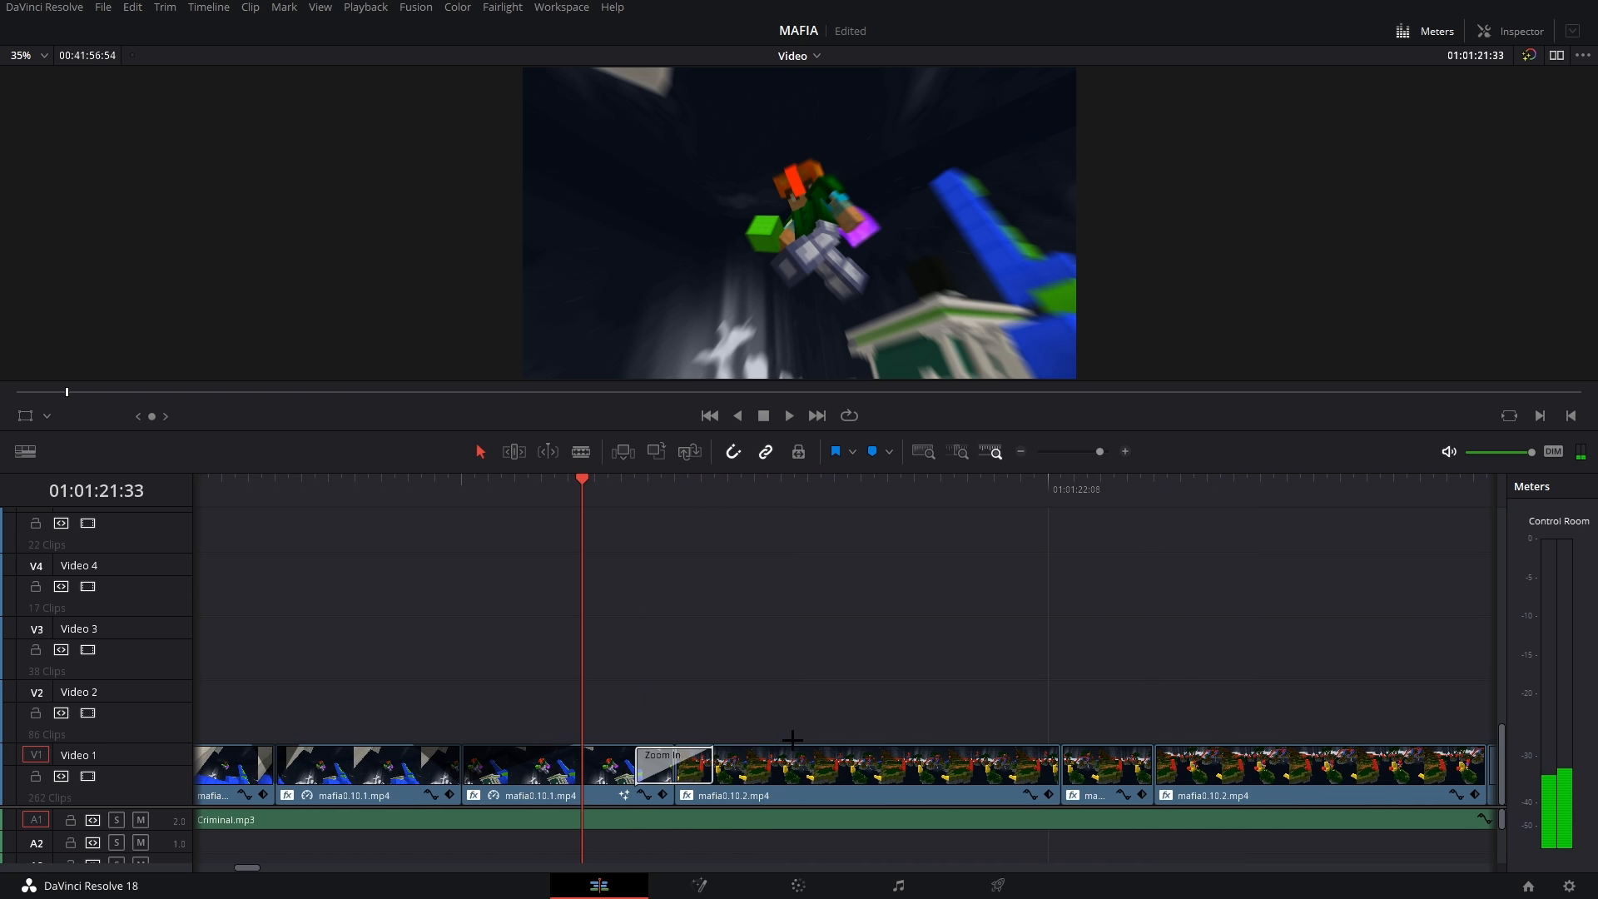
pyautogui.click(780, 498)
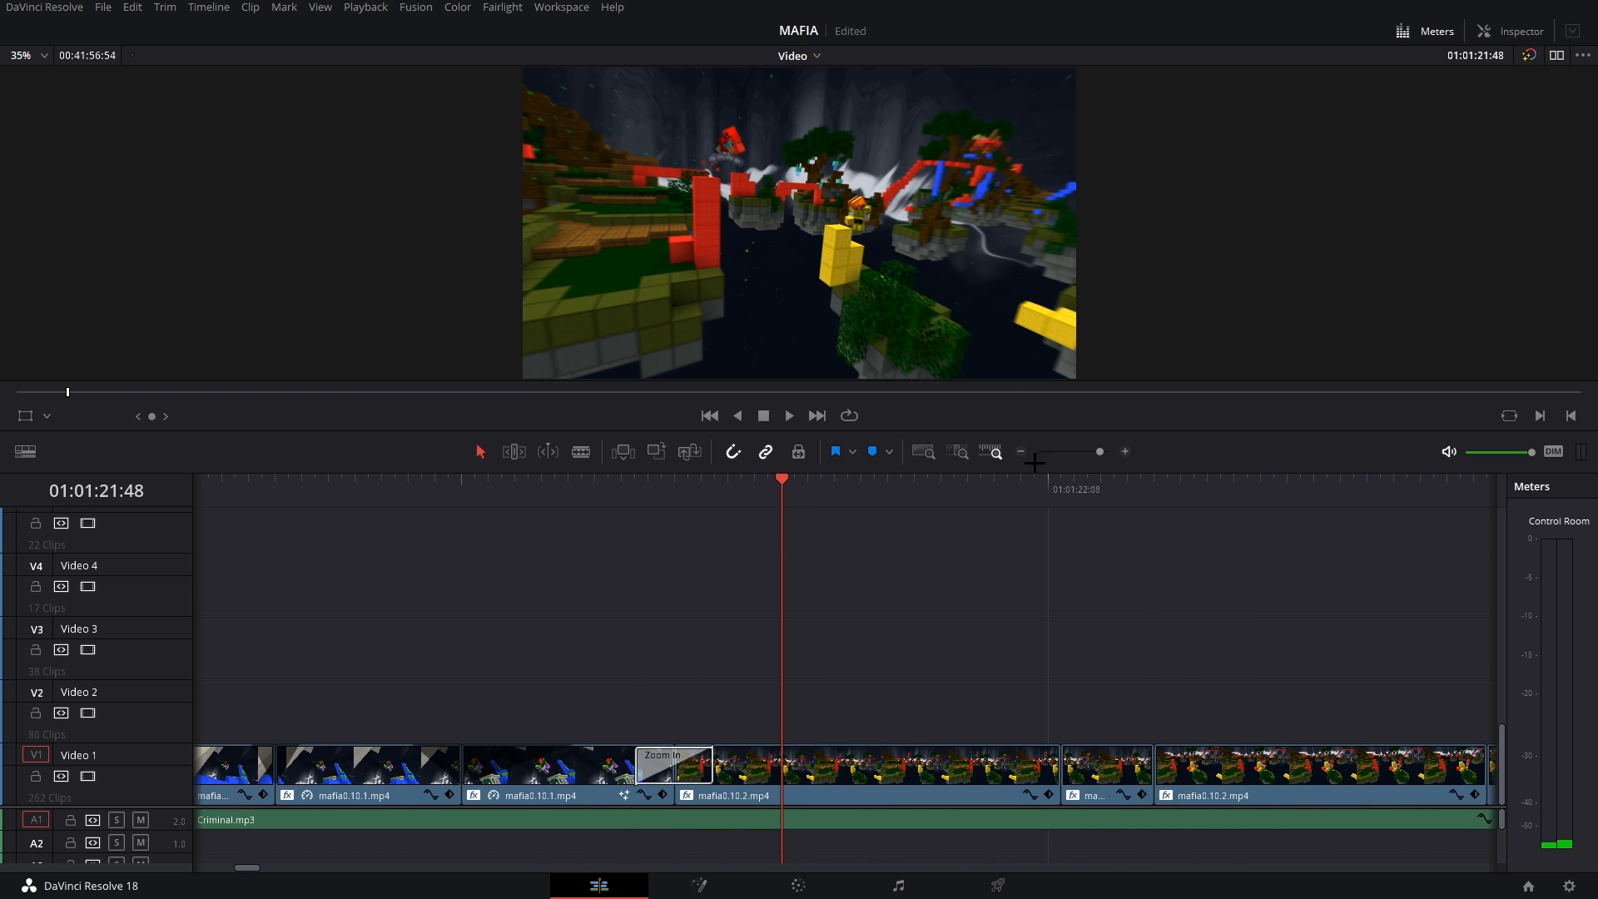
# - Play the three short flash clips at the end of mafia0.10.2.mp4 into mafia0.11.1.mp4 twice, stopping at 01:01:24:41
pyautogui.scroll(-2, 976, 635)
pyautogui.click(935, 506)
pyautogui.press('space')
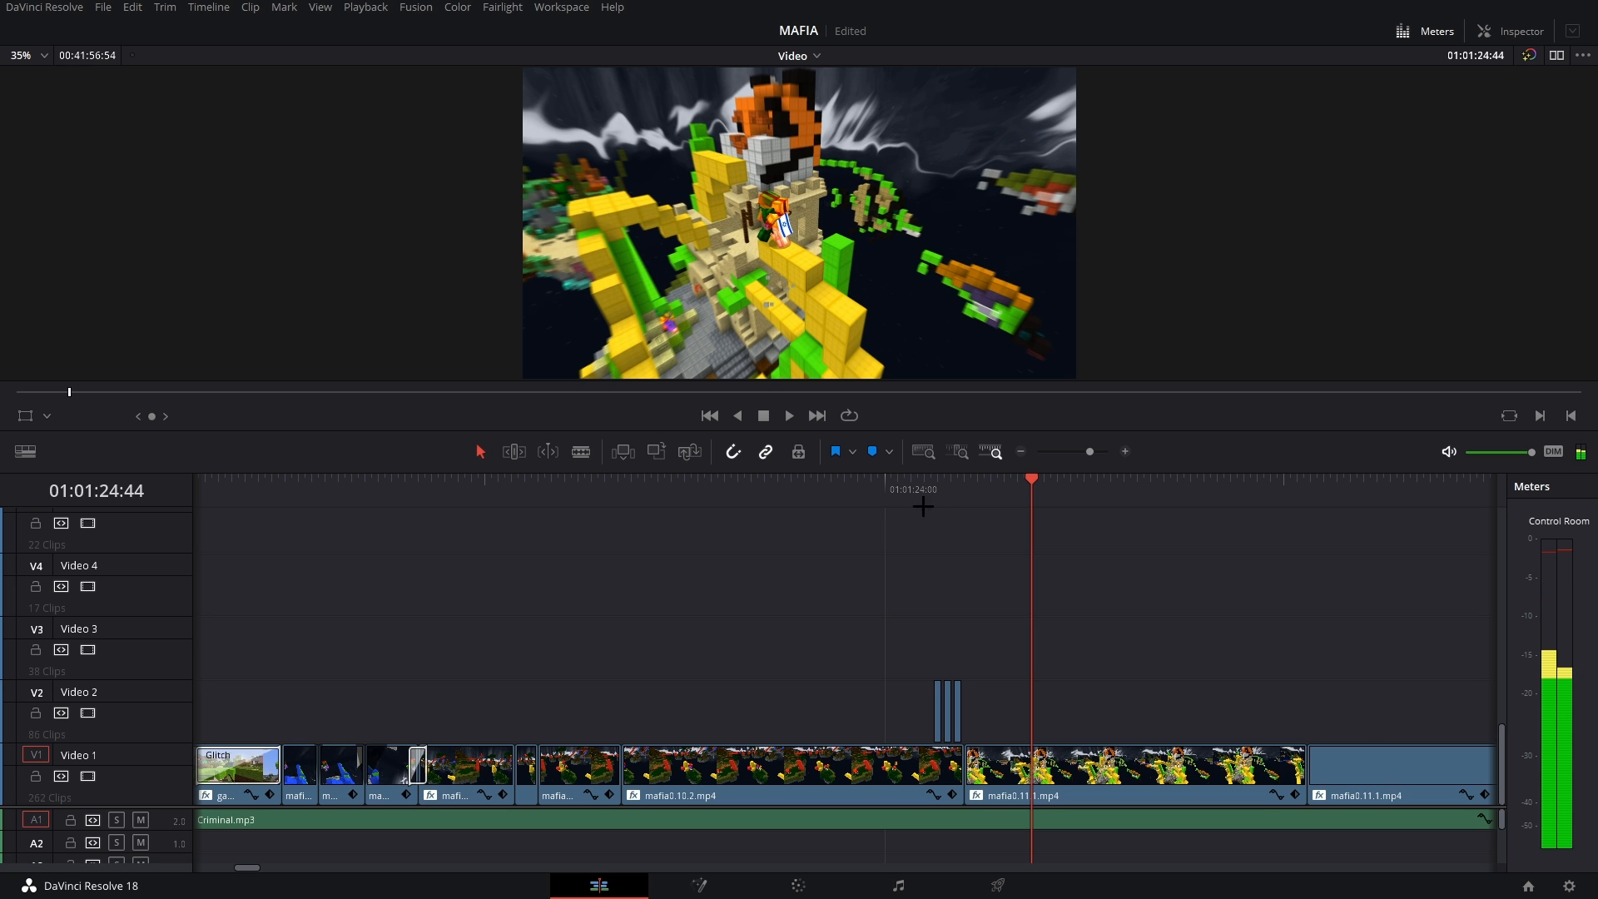
pyautogui.click(934, 485)
pyautogui.press('space')
pyautogui.press('space')
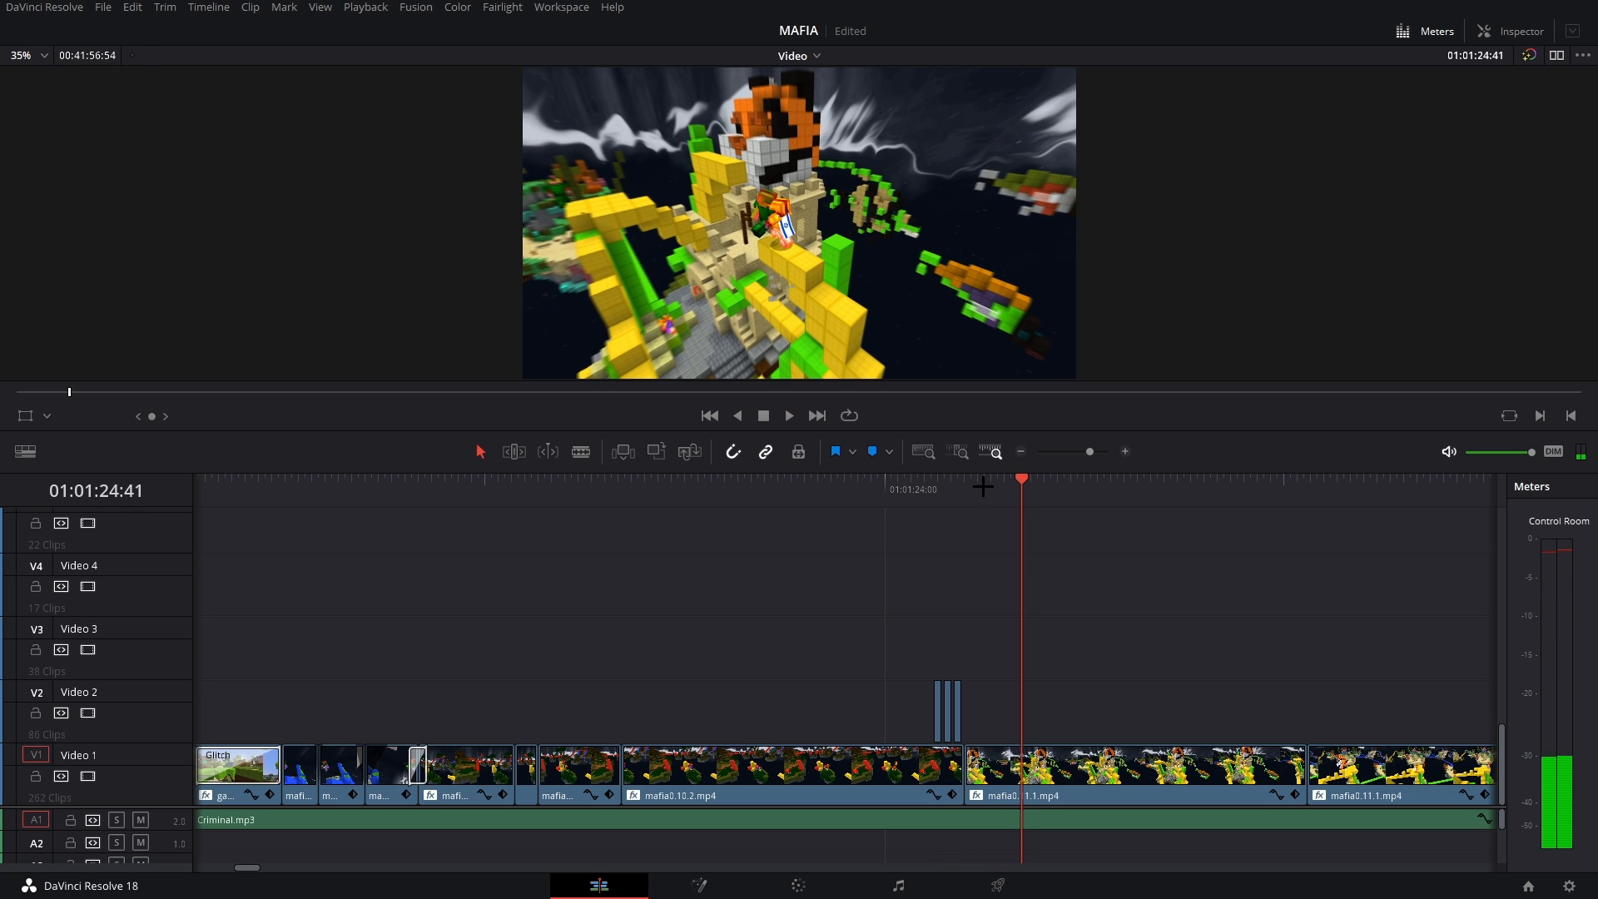
# - Select the CC3 compound clip and scrub it from 01:01:27:49 to 01:01:29:09
pyautogui.hscroll(10, 934, 596)
pyautogui.hscroll(5, 934, 597)
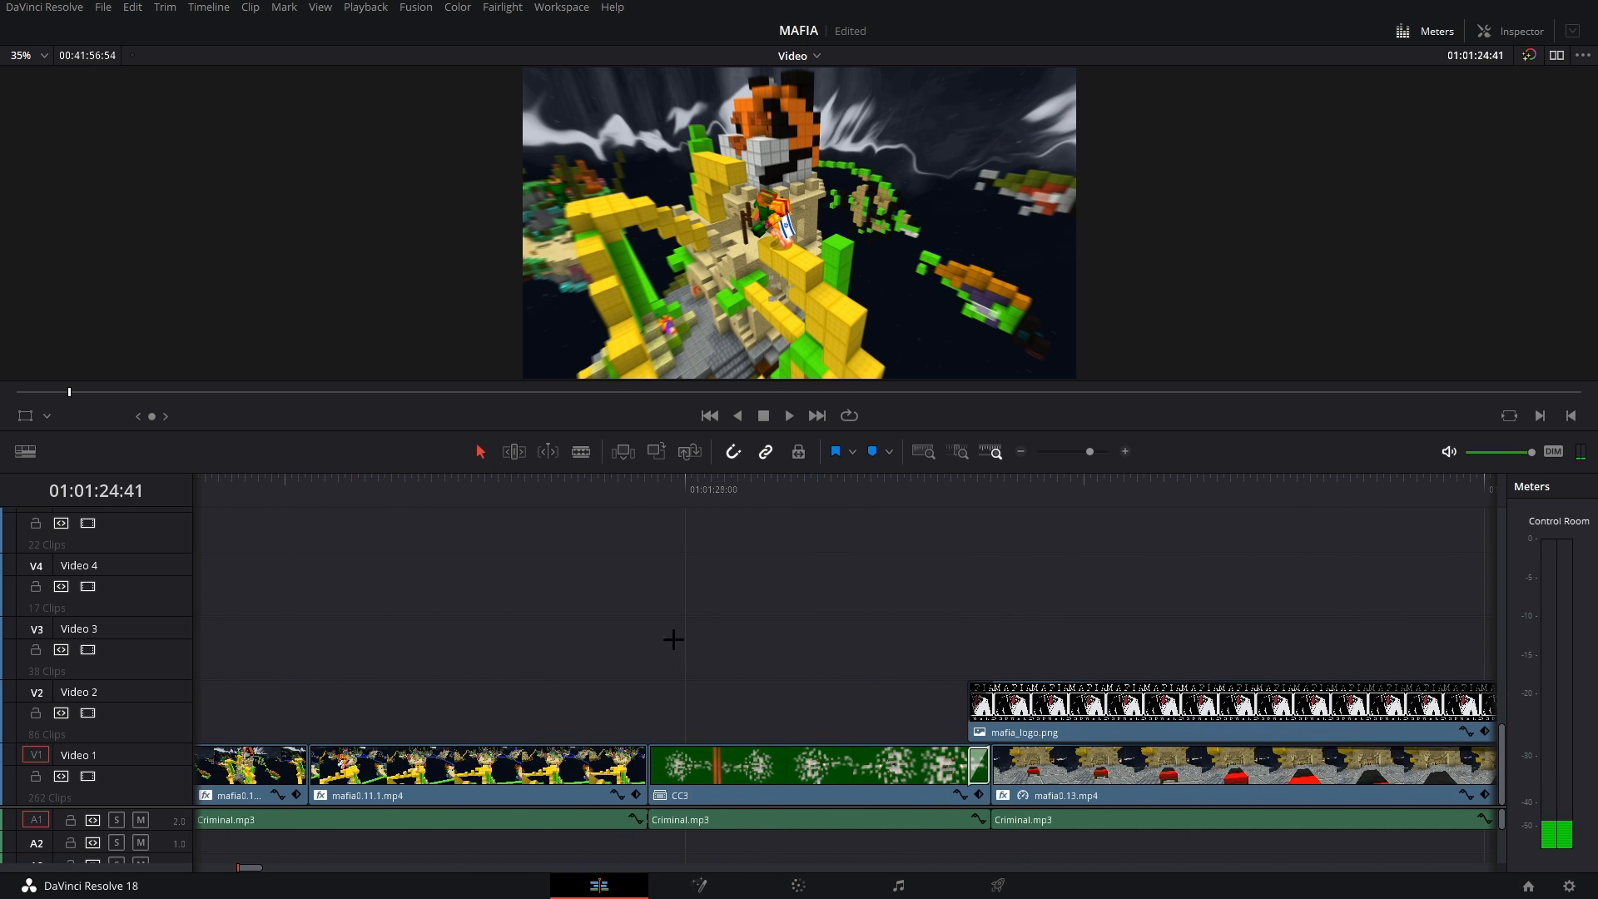
pyautogui.click(723, 753)
pyautogui.click(648, 505)
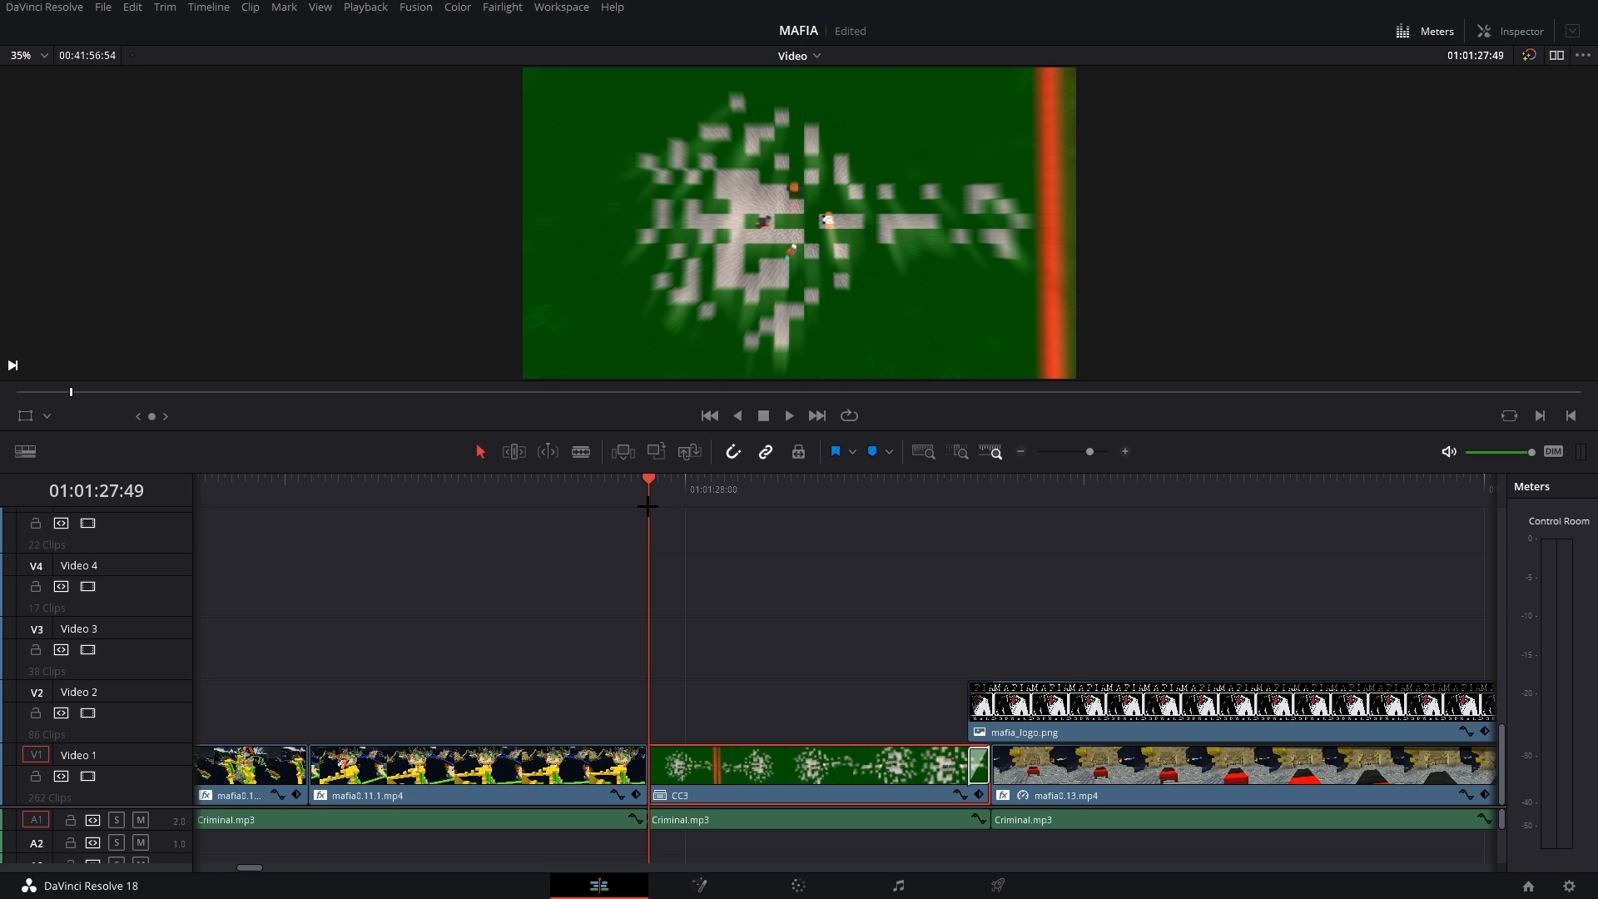
pyautogui.moveTo(652, 488); pyautogui.dragTo(916, 492)
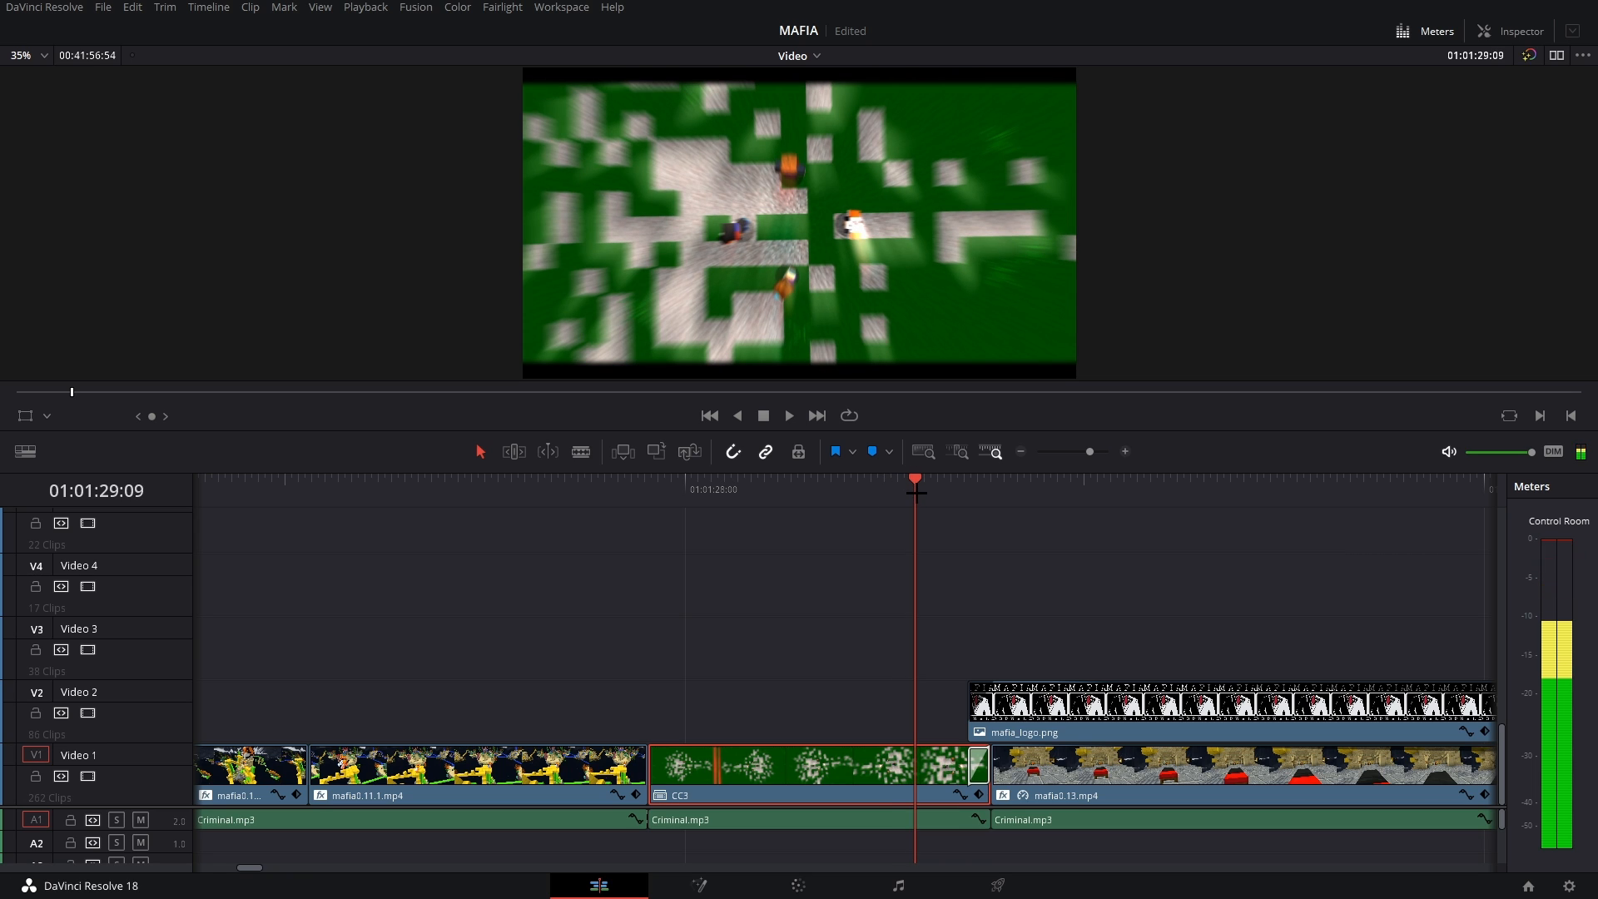
# - Examine the audio settings and equalizer curve of the Criminal.mp3 segment beneath the CC3 clip
pyautogui.click(741, 819)
pyautogui.click(1510, 31)
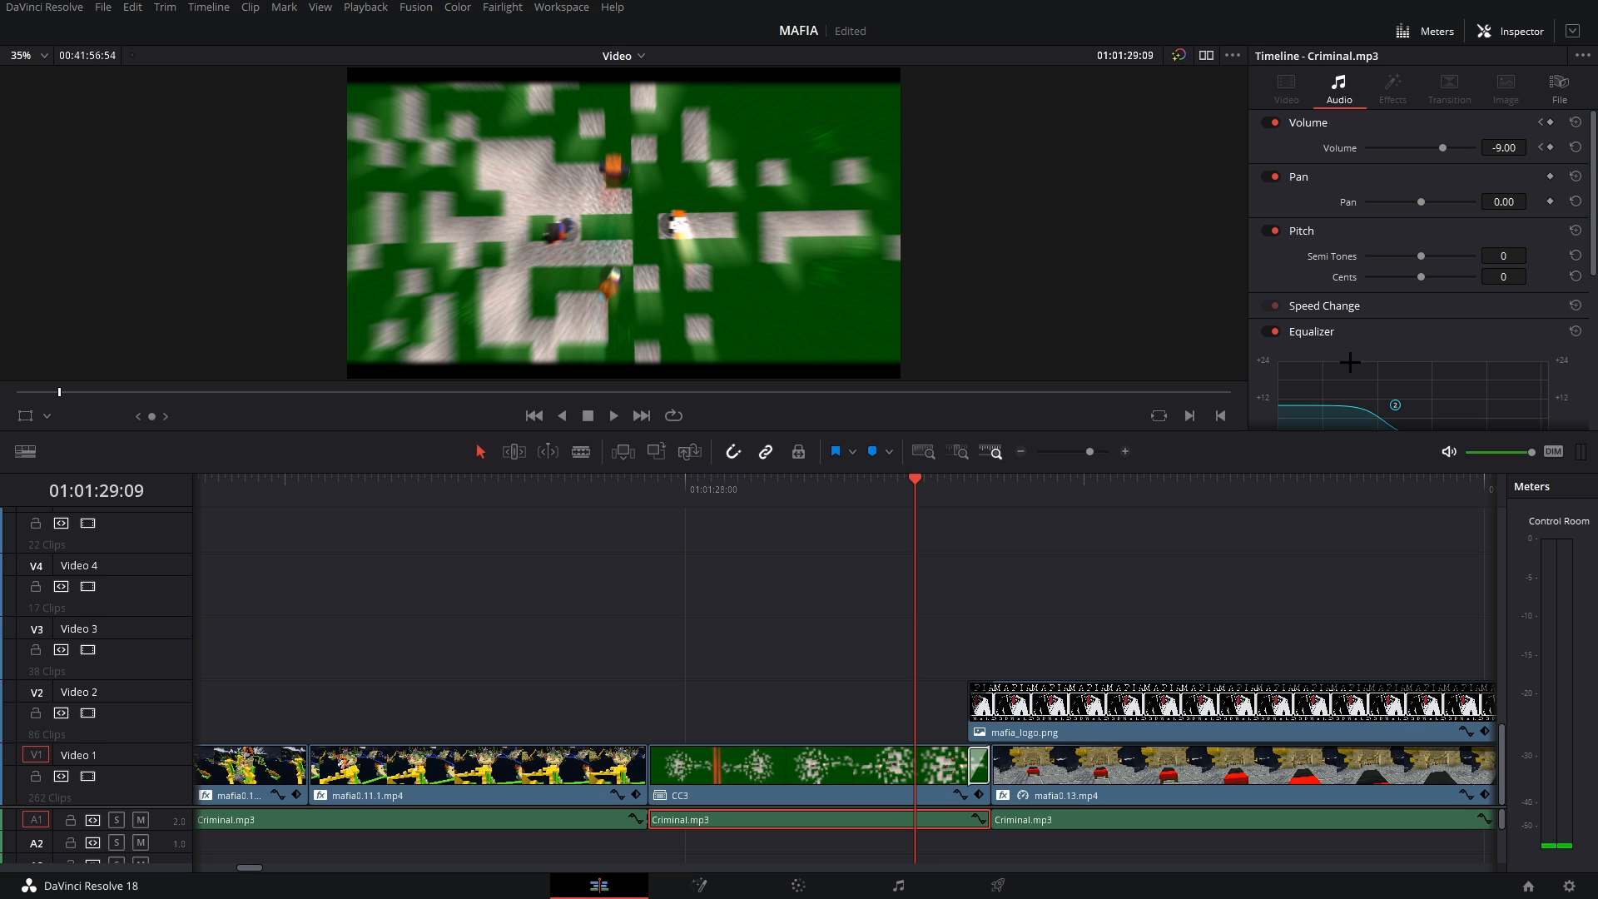
pyautogui.scroll(-3, 1350, 363)
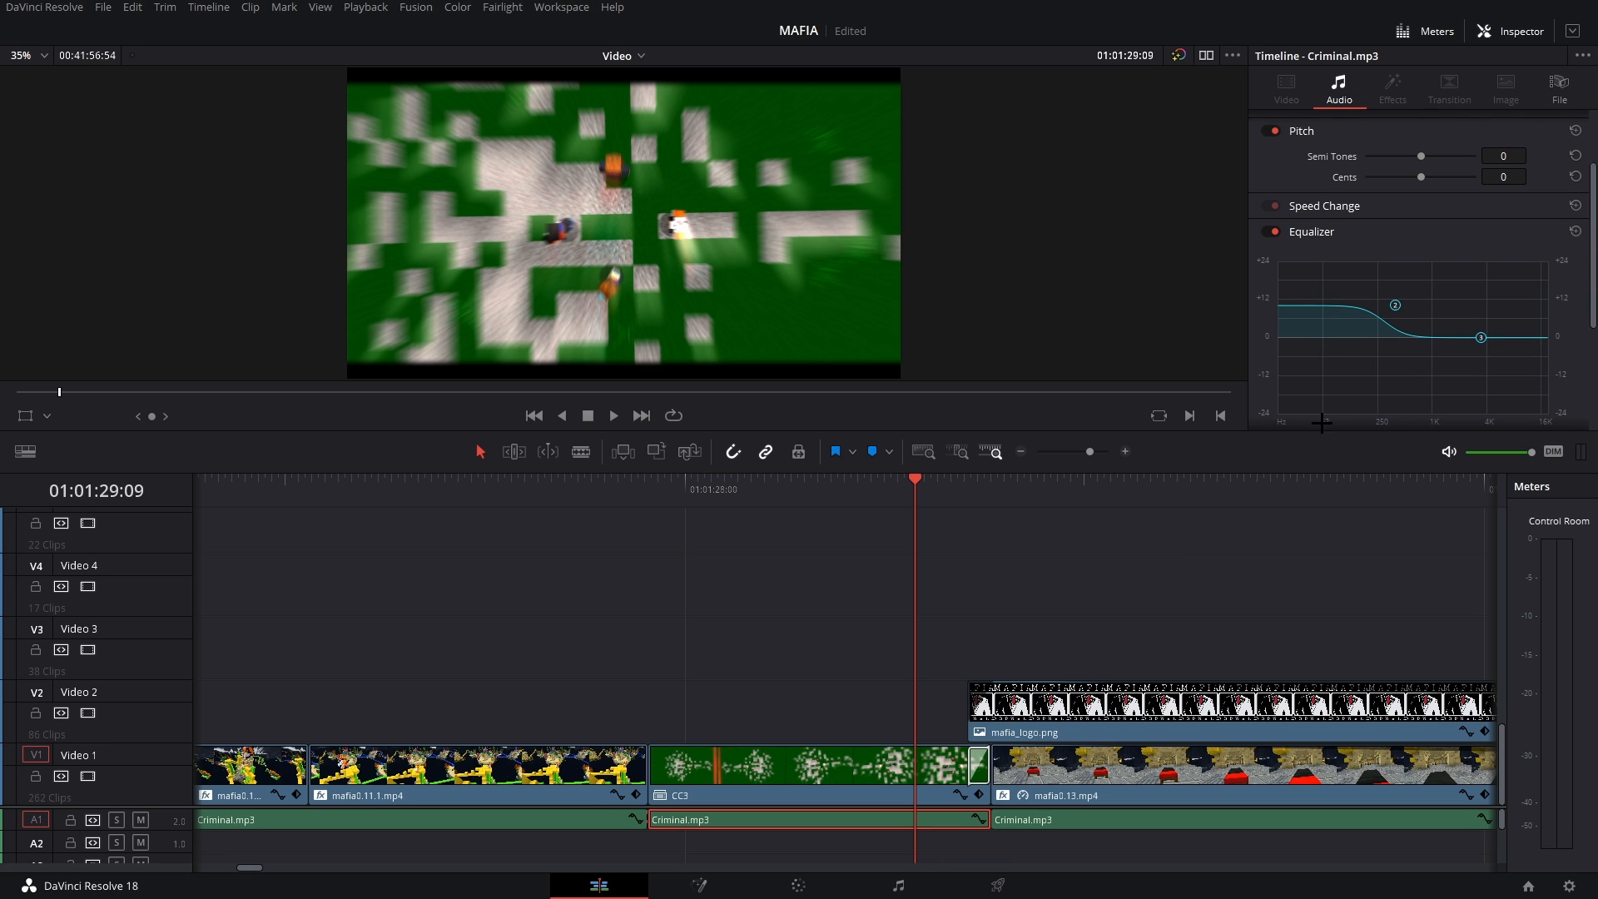
pyautogui.click(1497, 31)
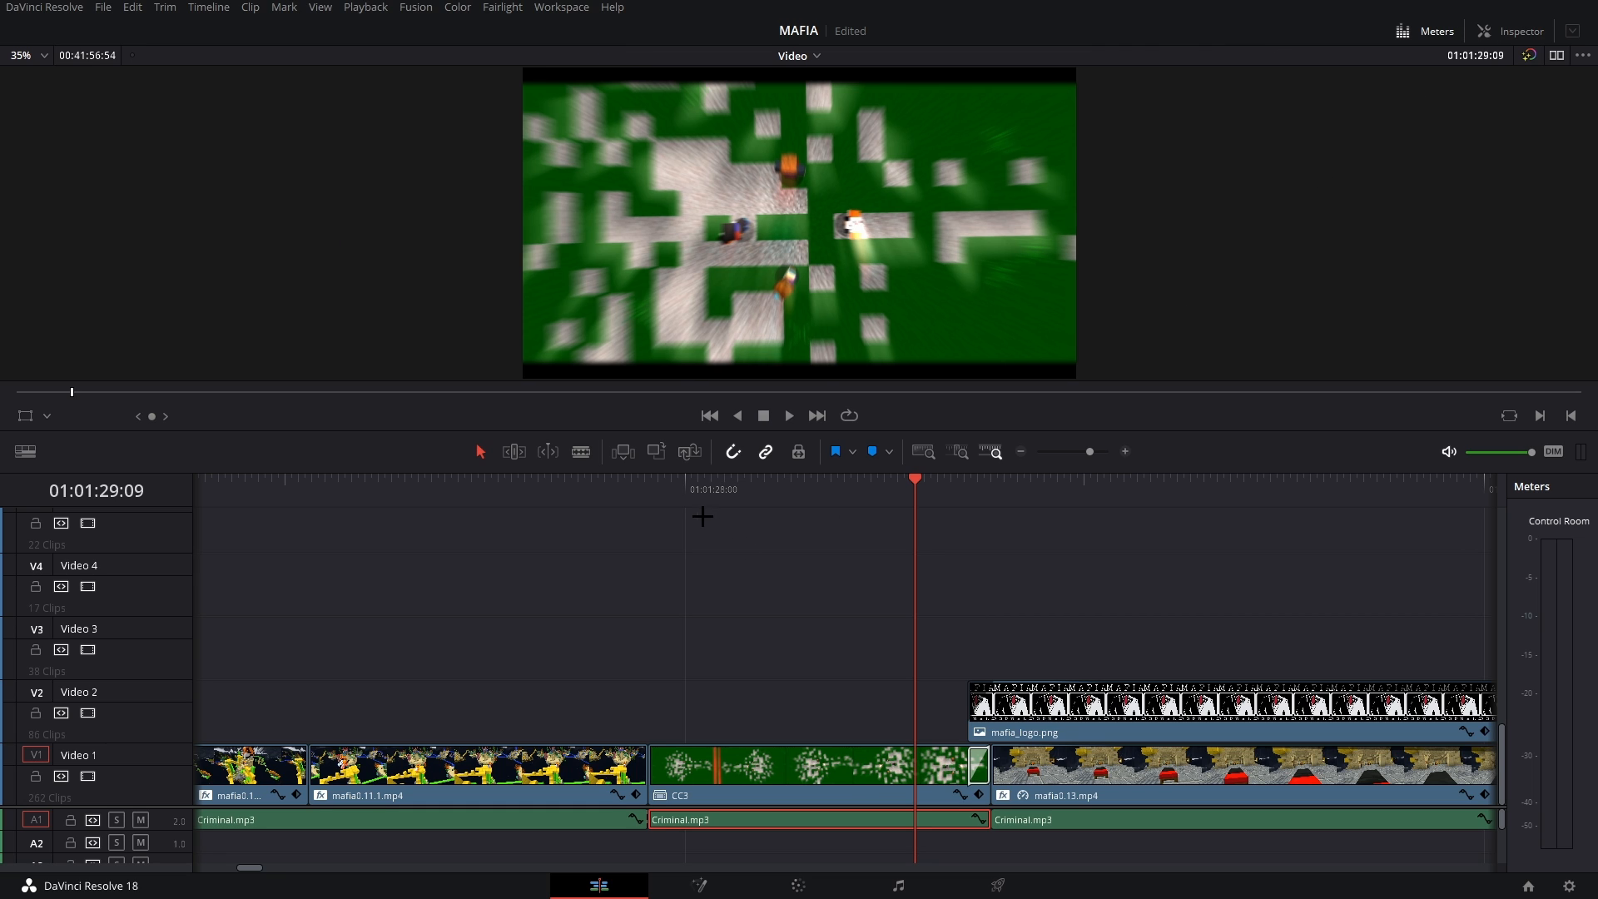
# - Play the CC3 clip from 01:01:27:54 to 01:01:29:10 and examine its keyframed cropping settings
pyautogui.click(668, 493)
pyautogui.click(750, 770)
pyautogui.click(1508, 30)
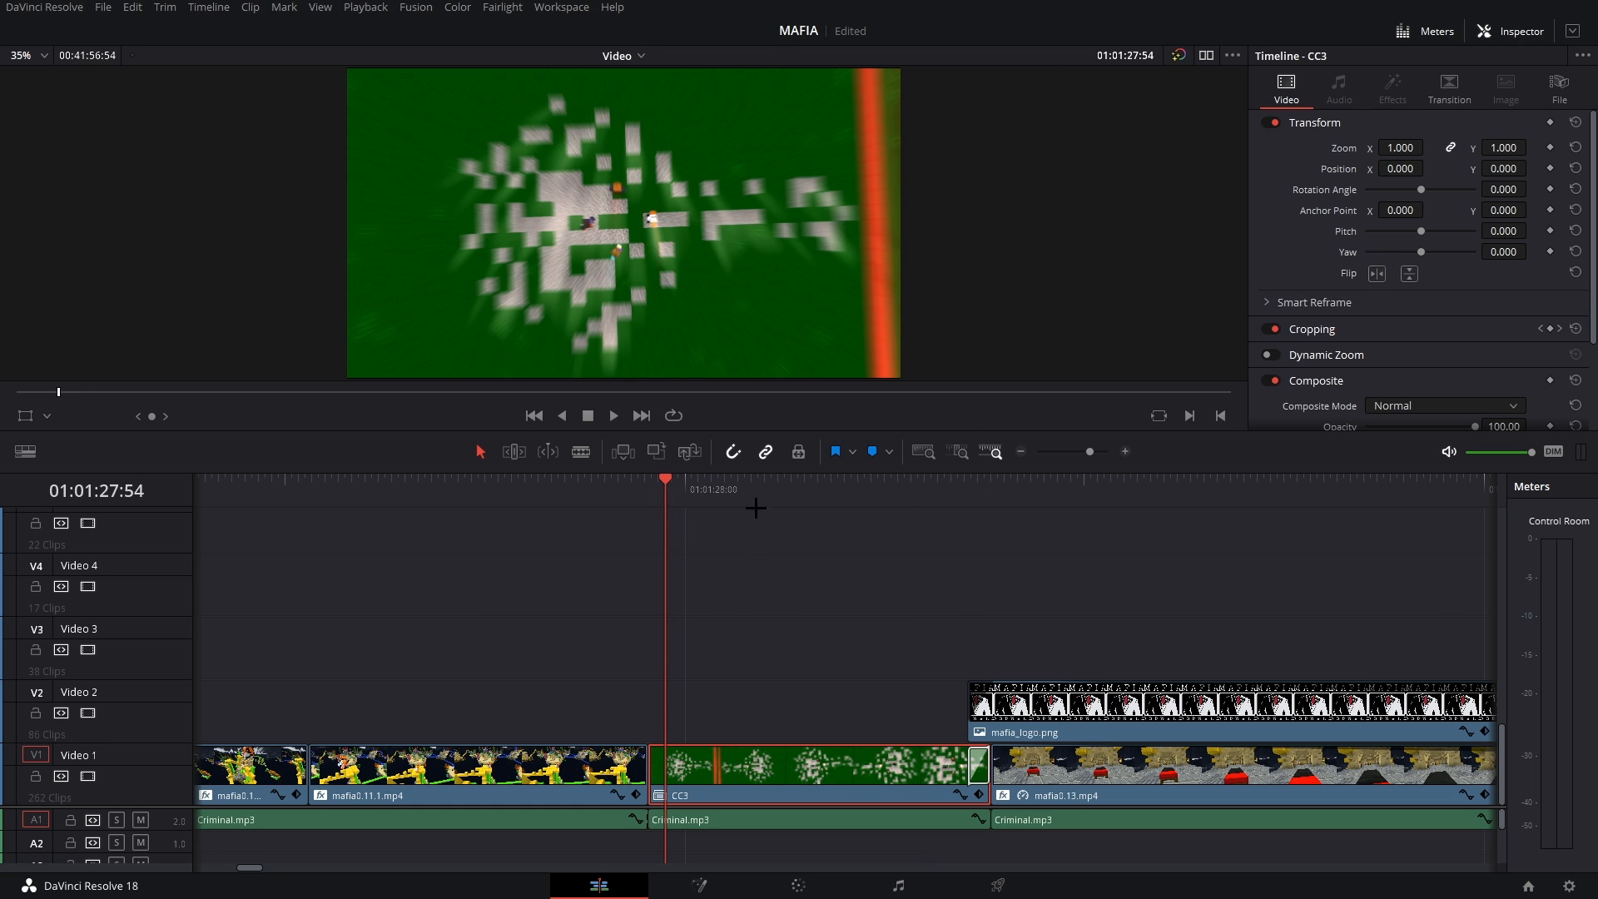
pyautogui.press('space')
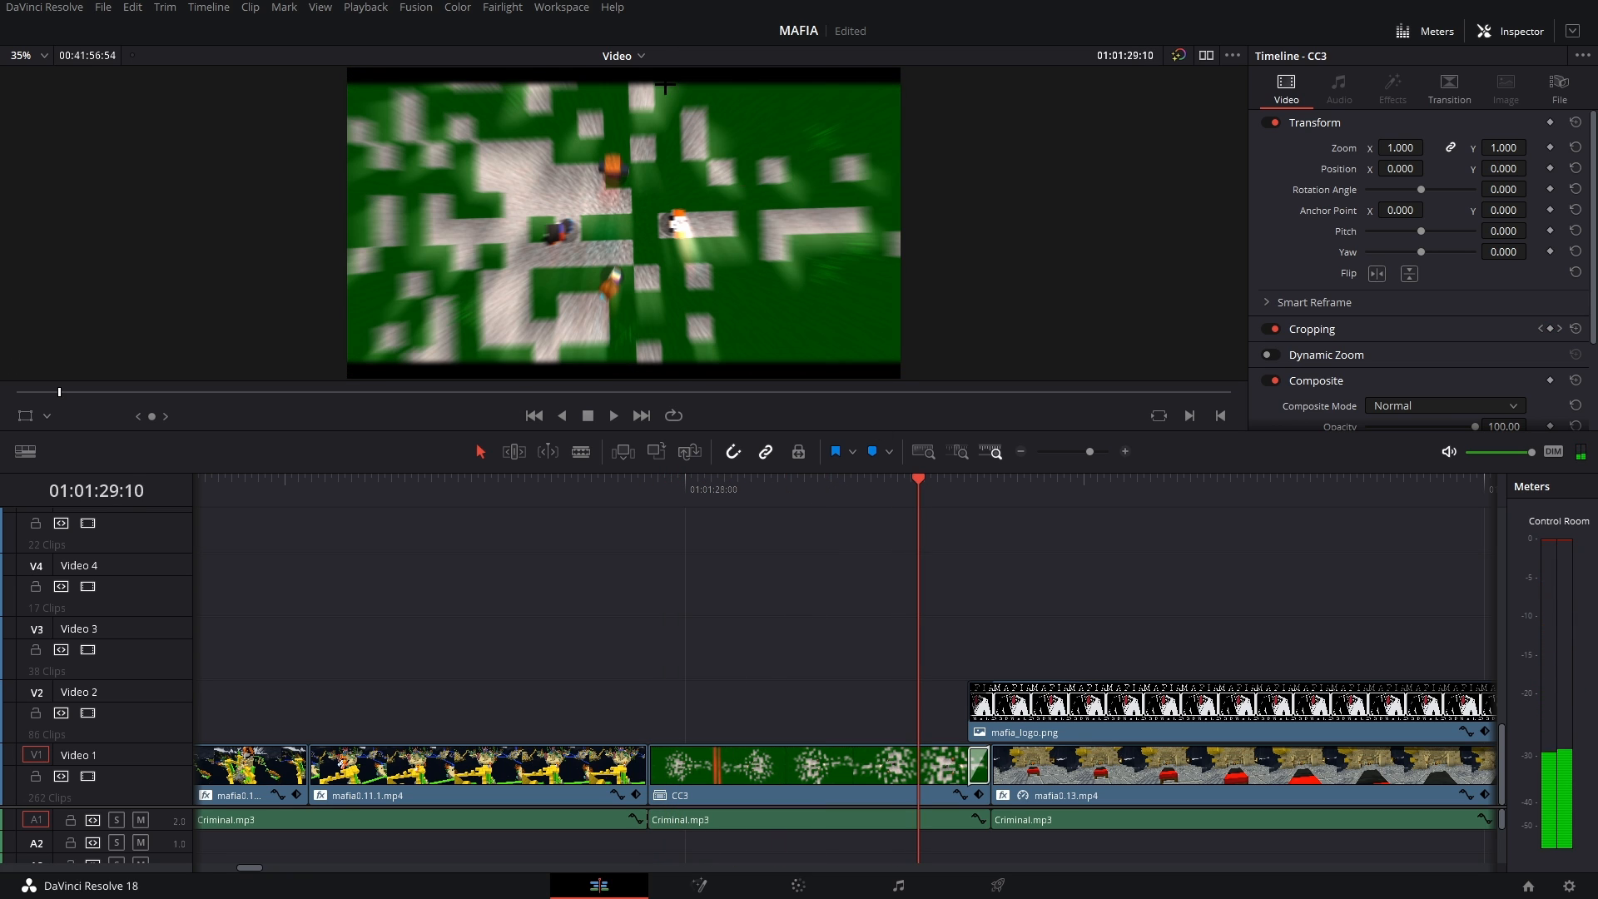
pyautogui.click(1312, 328)
pyautogui.scroll(-2, 1369, 346)
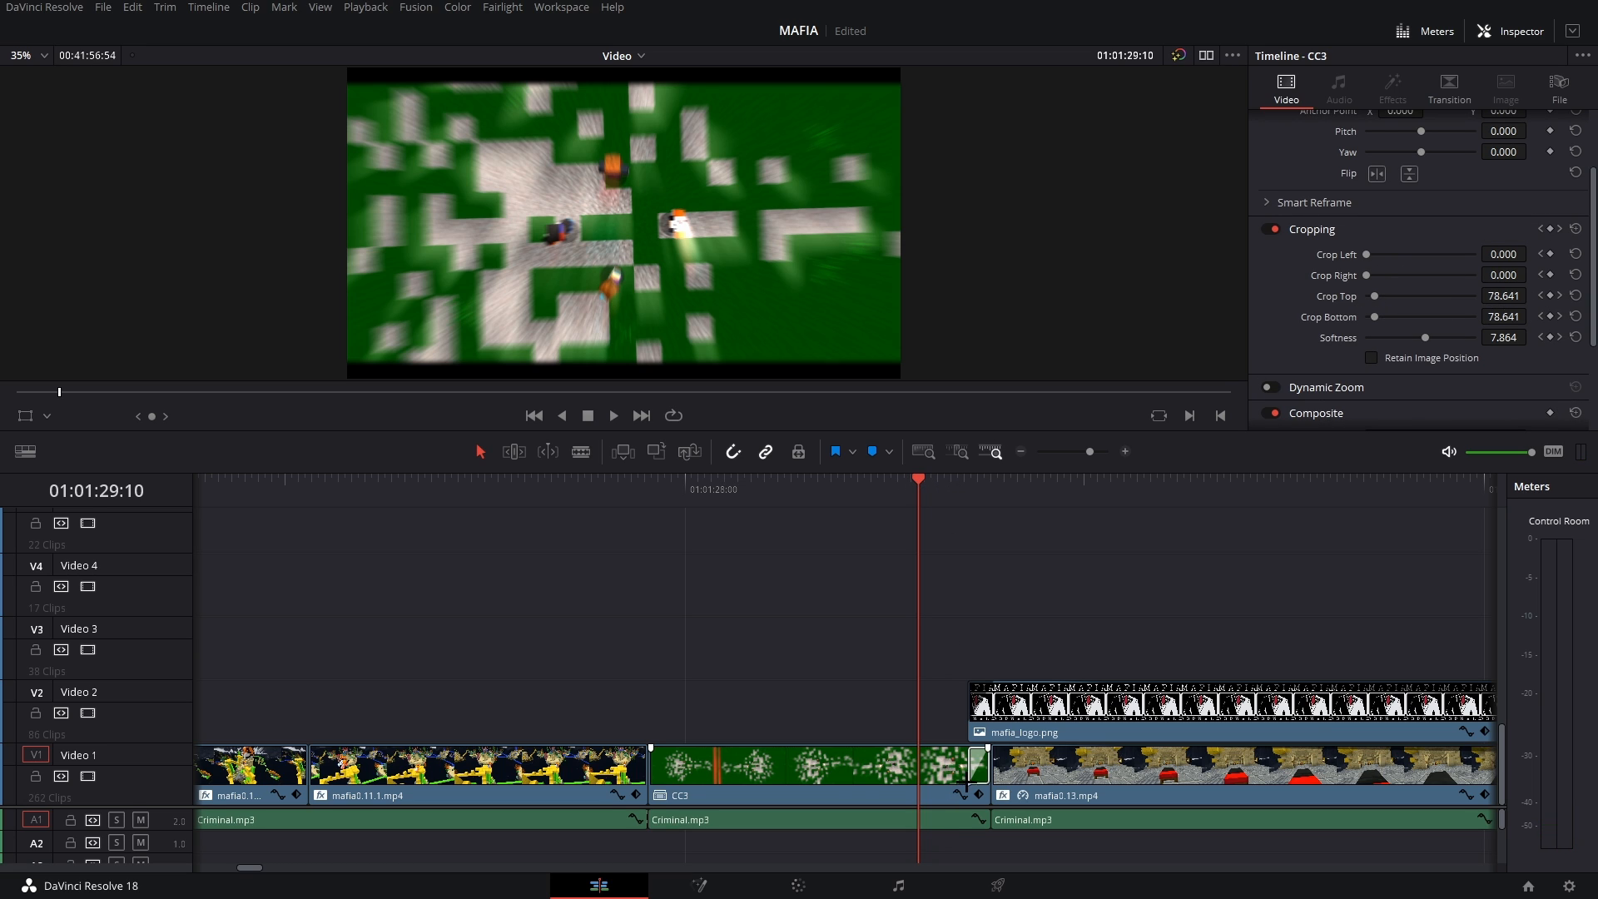
# - Inspect the Zoom In transition at the end of CC3 and play across it to 01:01:29:52
pyautogui.click(974, 769)
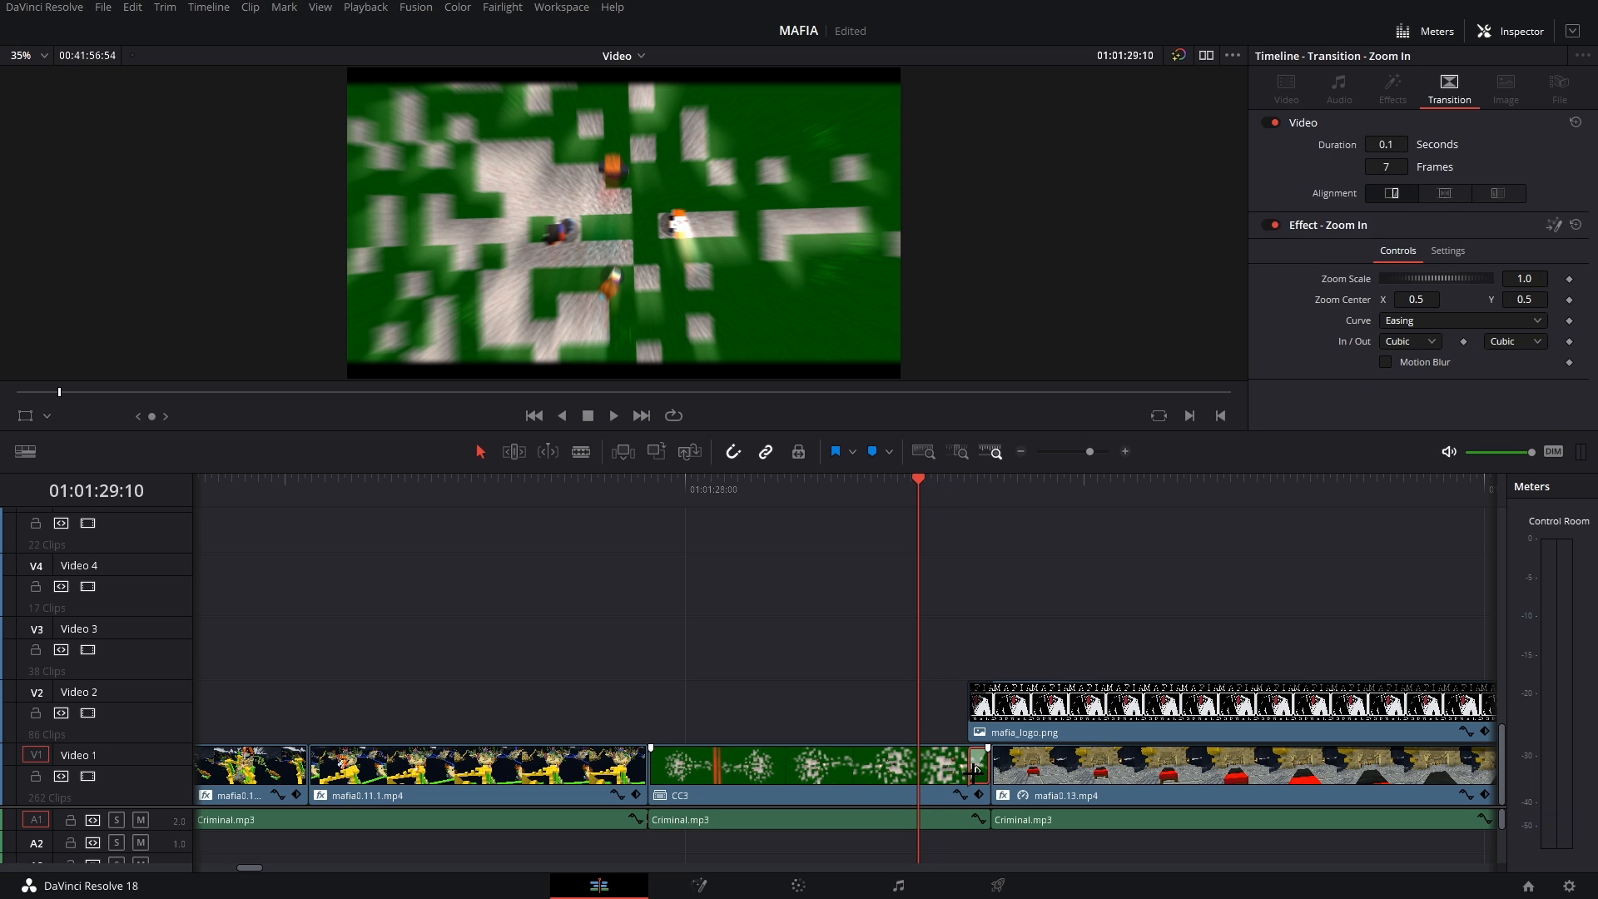
pyautogui.click(1125, 451)
pyautogui.click(932, 484)
pyautogui.press('space')
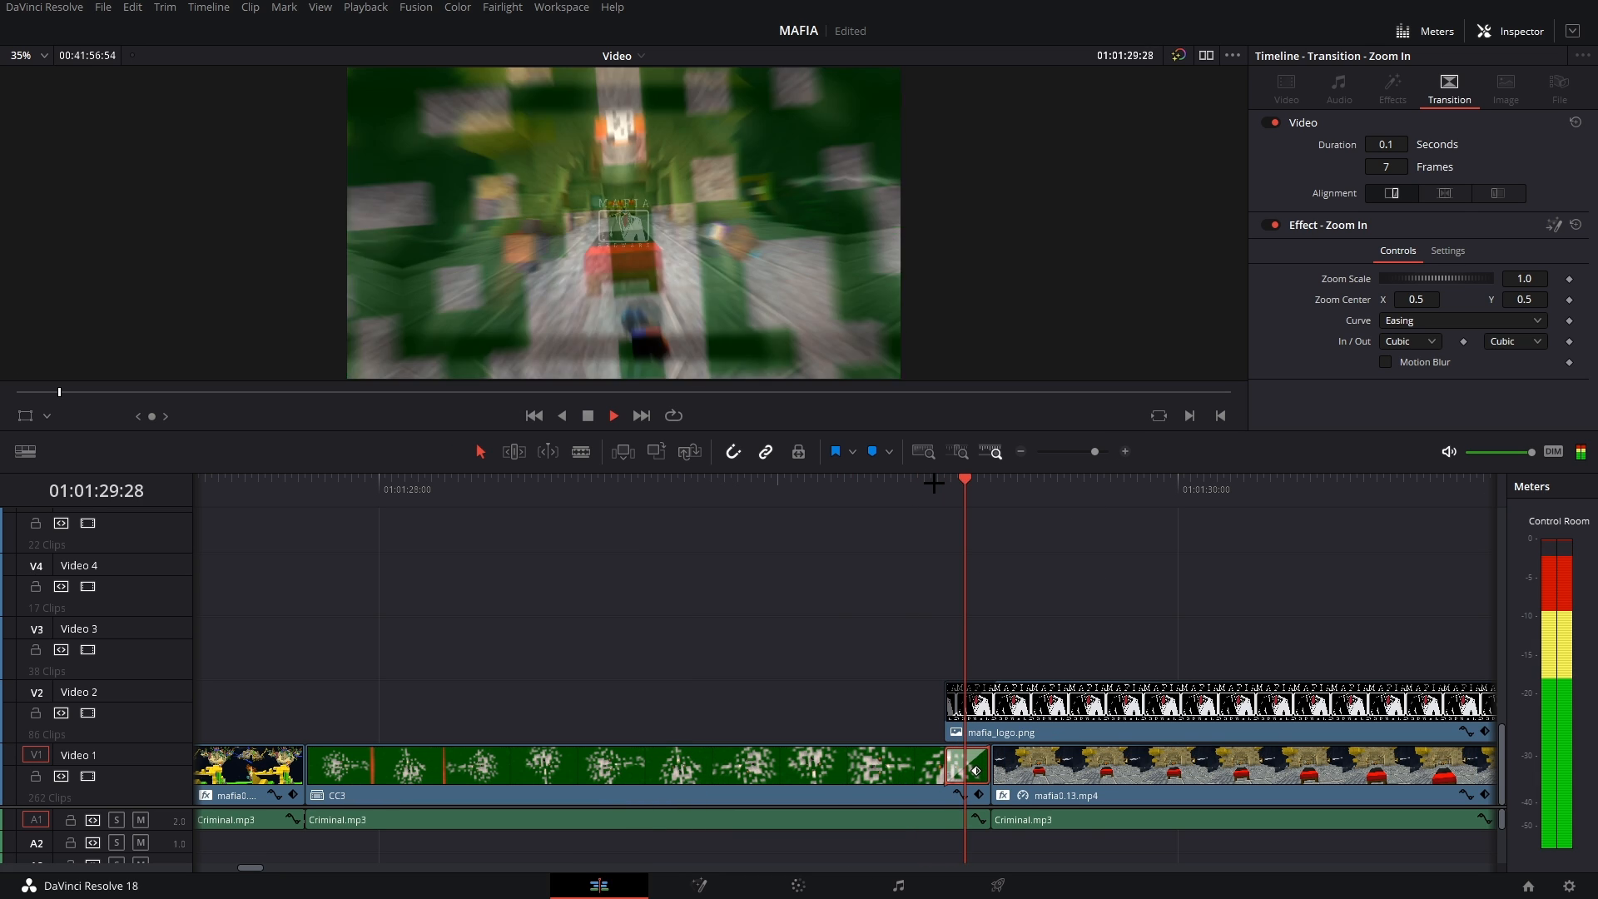
pyautogui.press('space')
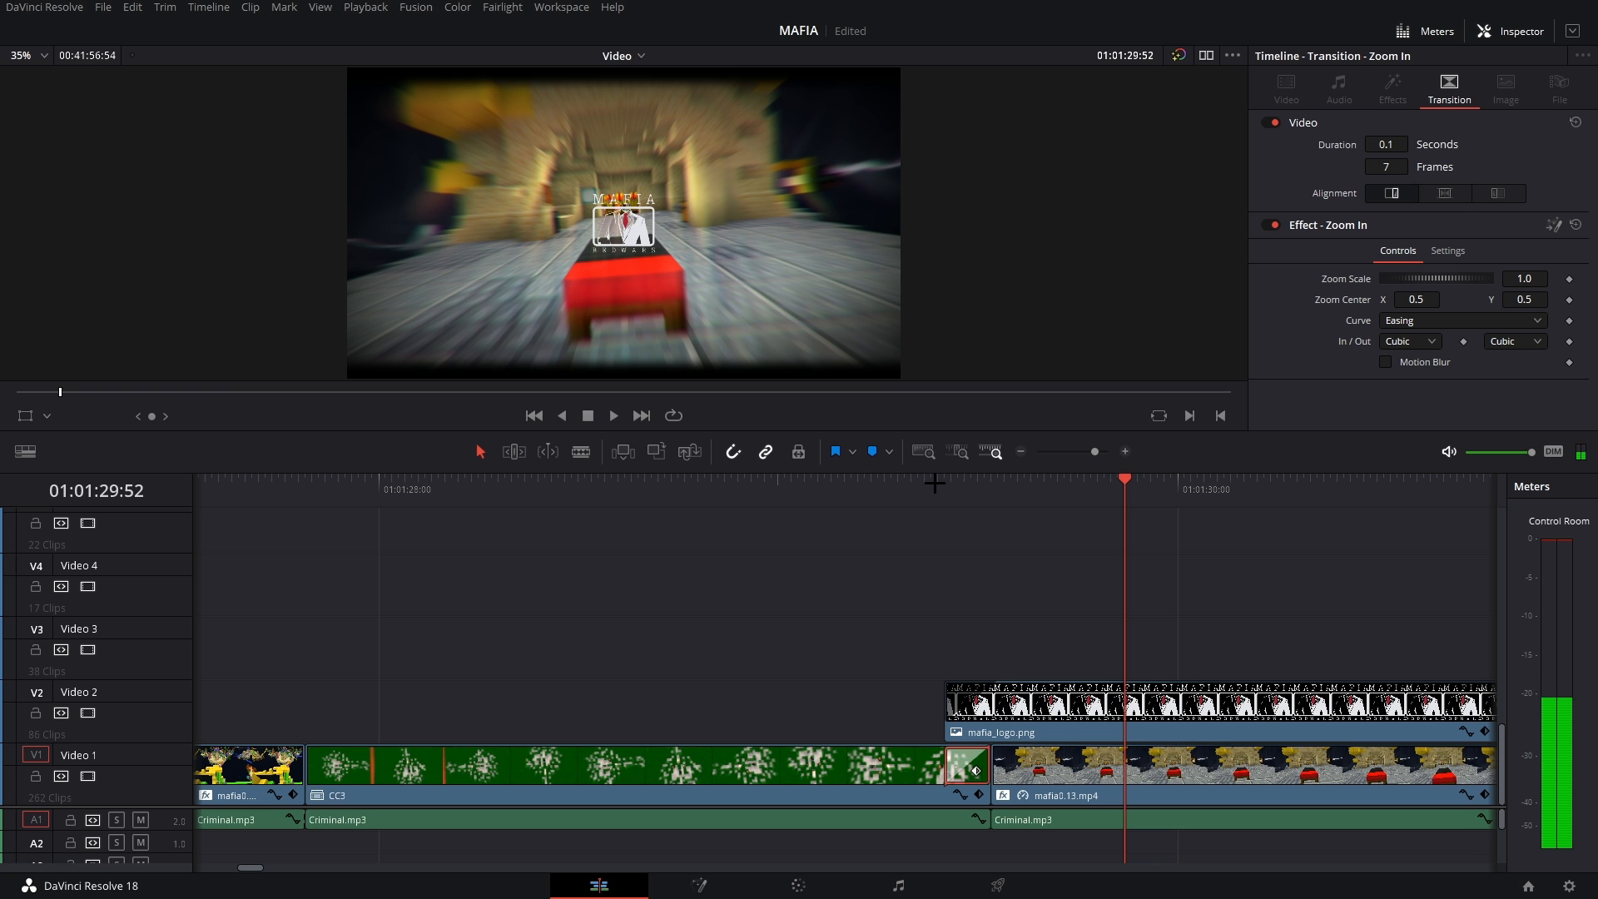
# - Replay the Zoom In transition from 01:01:29:25 into the mafia_logo.png overlay, stopping at 01:01:30:10
pyautogui.hscroll(5, 1063, 641)
pyautogui.click(695, 483)
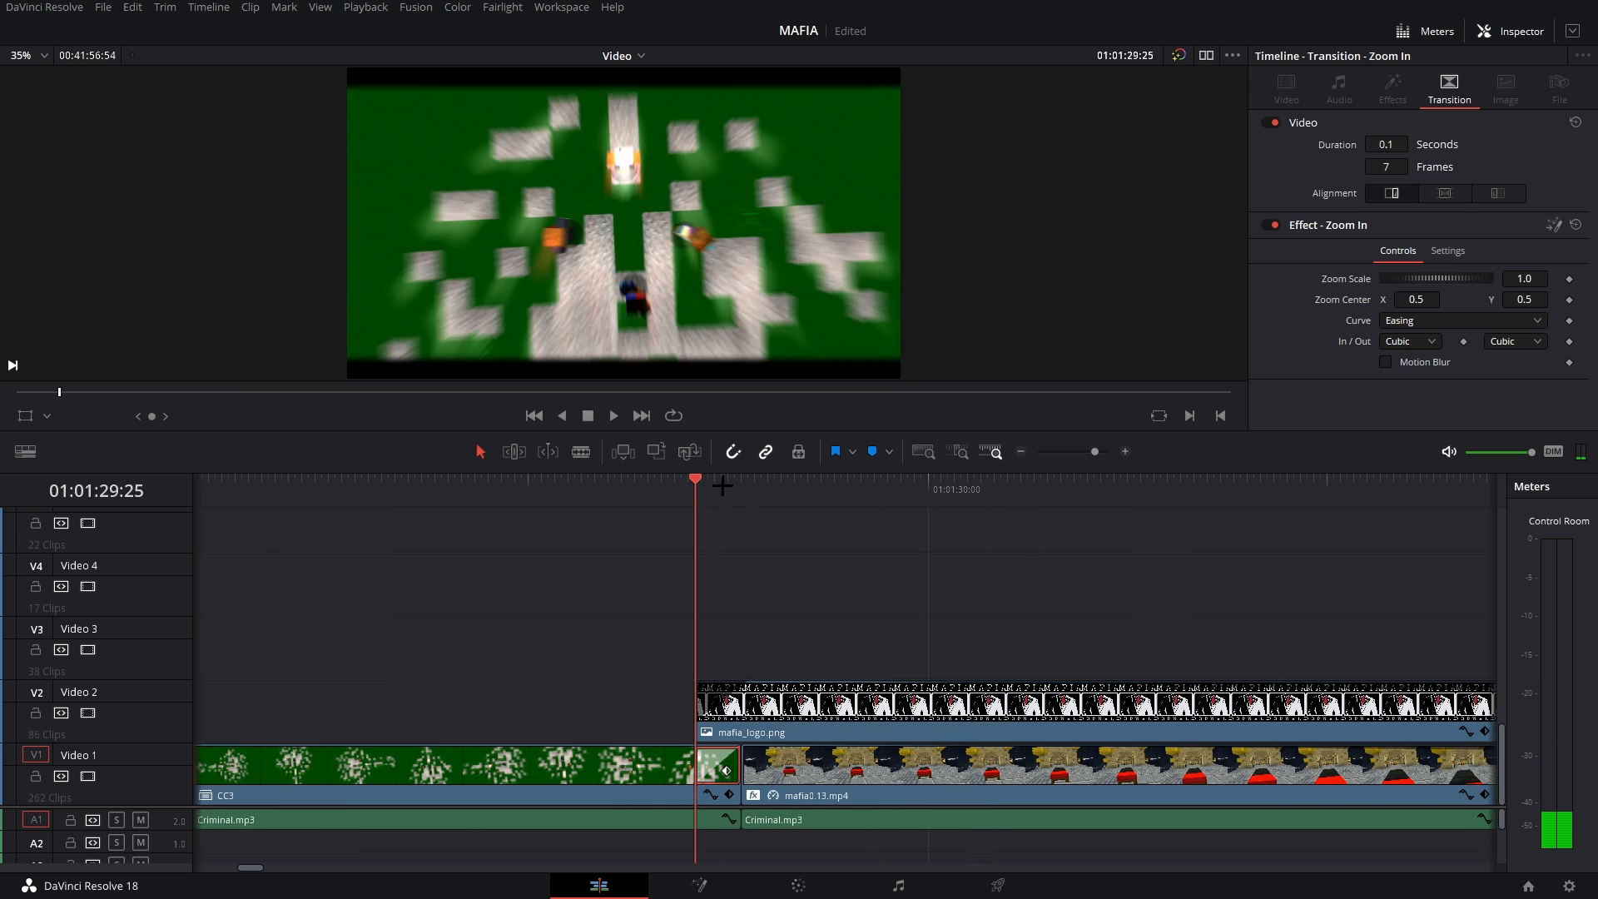
pyautogui.press('space')
pyautogui.click(687, 483)
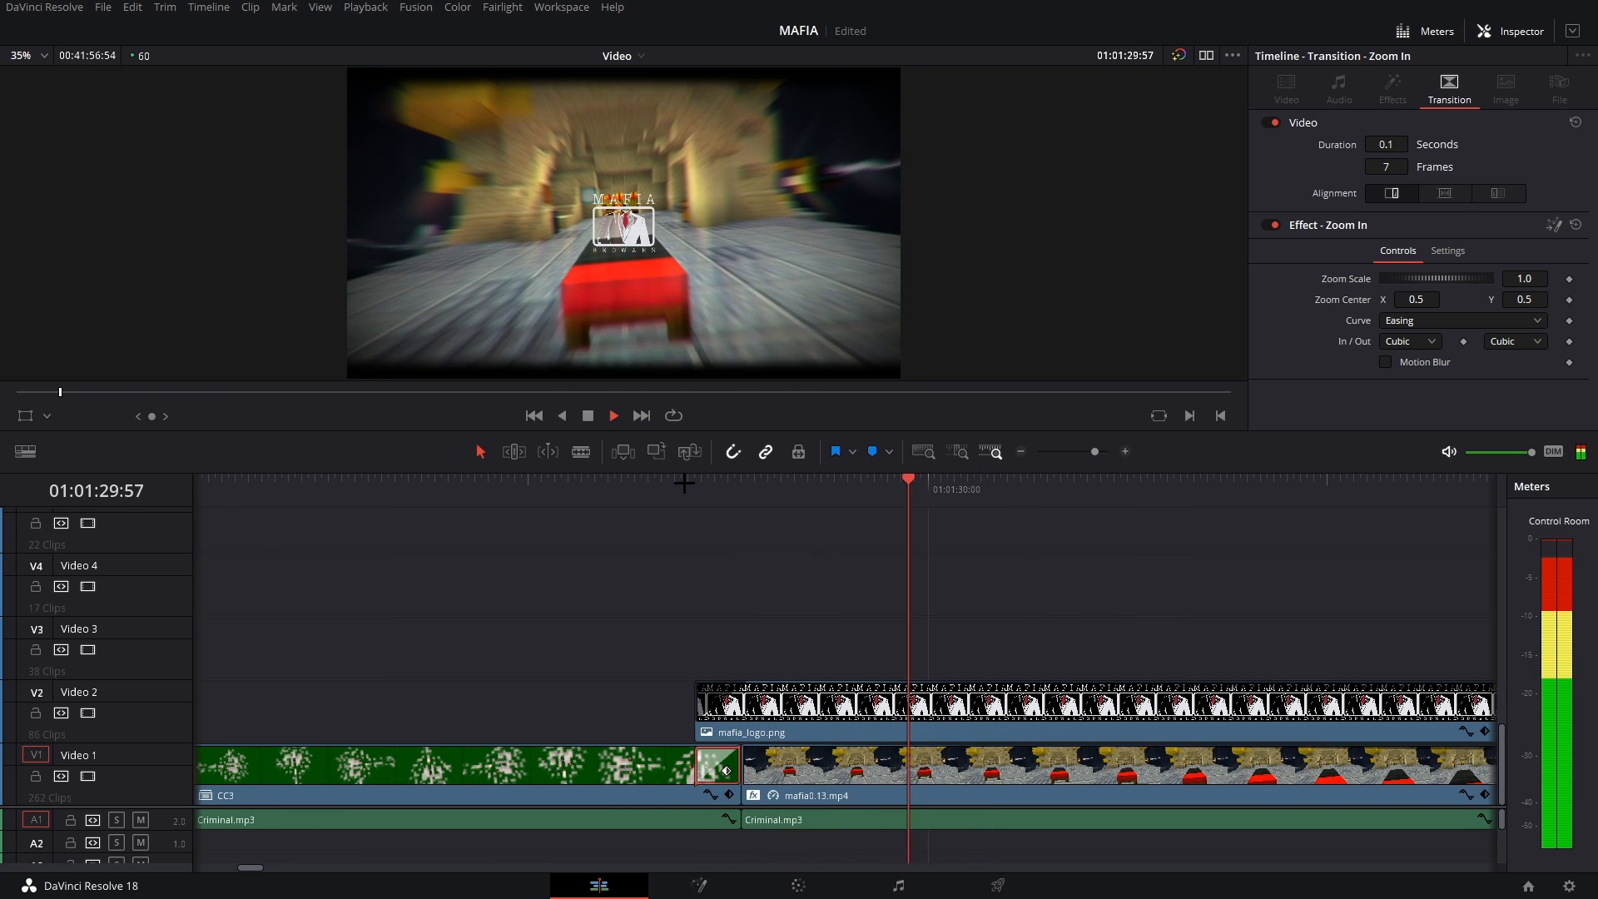
pyautogui.press('space')
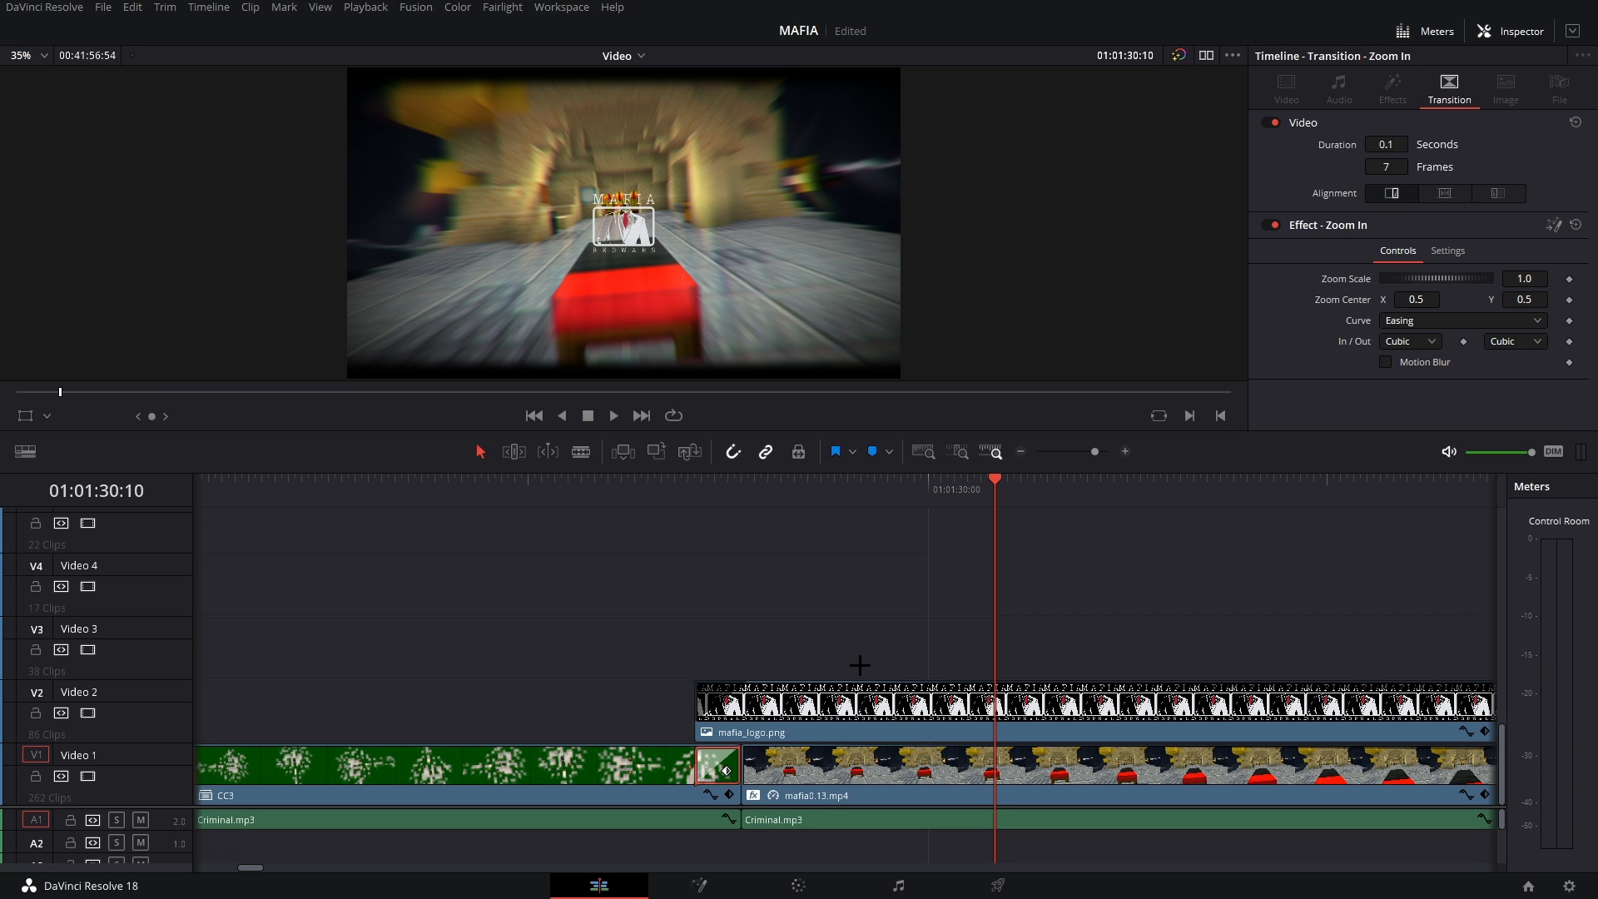
# - Play mafia0.13.mp4 after the mafia_logo.png overlay ends, from 01:01:36:48 to 01:01:38:00
pyautogui.hscroll(5, 860, 664)
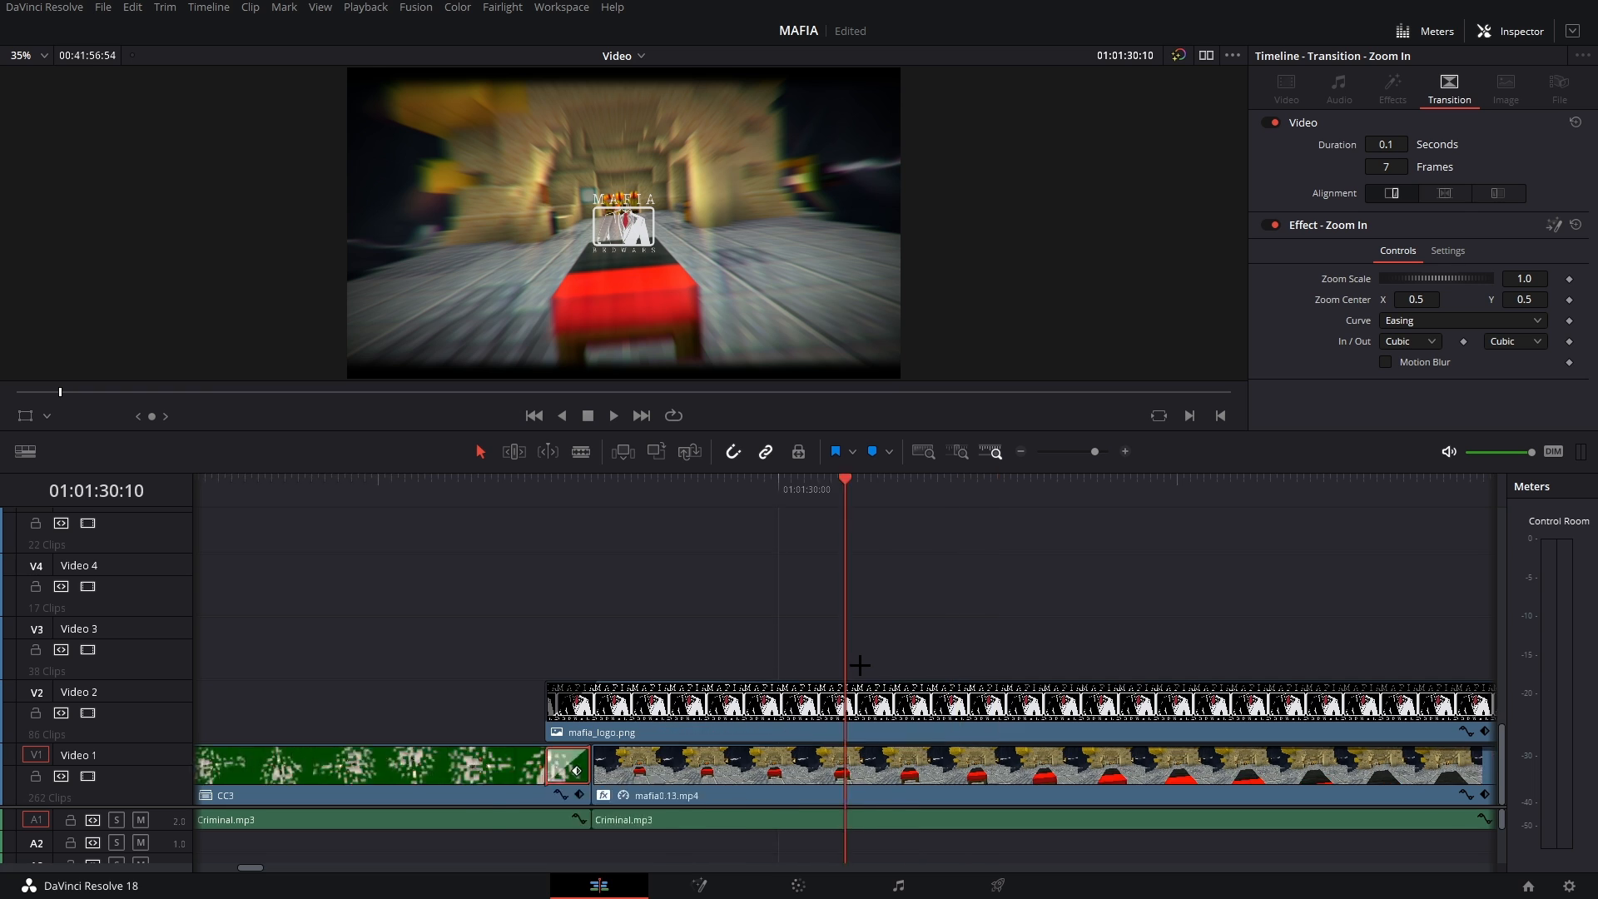
pyautogui.click(1020, 452)
pyautogui.hscroll(5, 1024, 596)
pyautogui.click(1208, 480)
pyautogui.press('space')
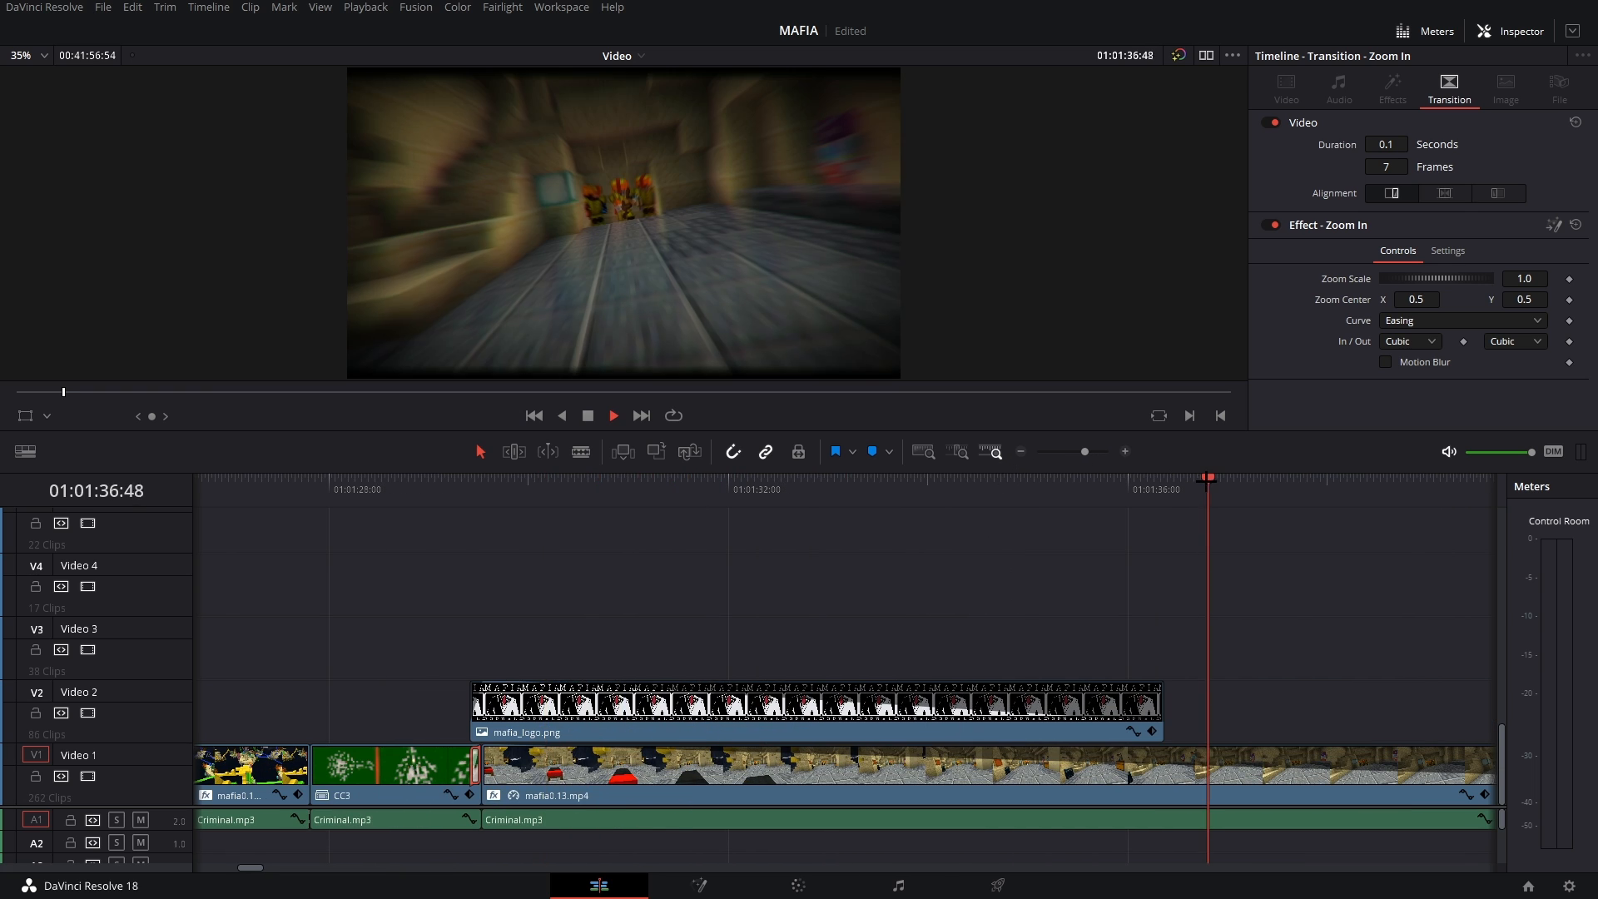
pyautogui.hscroll(5, 1095, 560)
pyautogui.press('space')
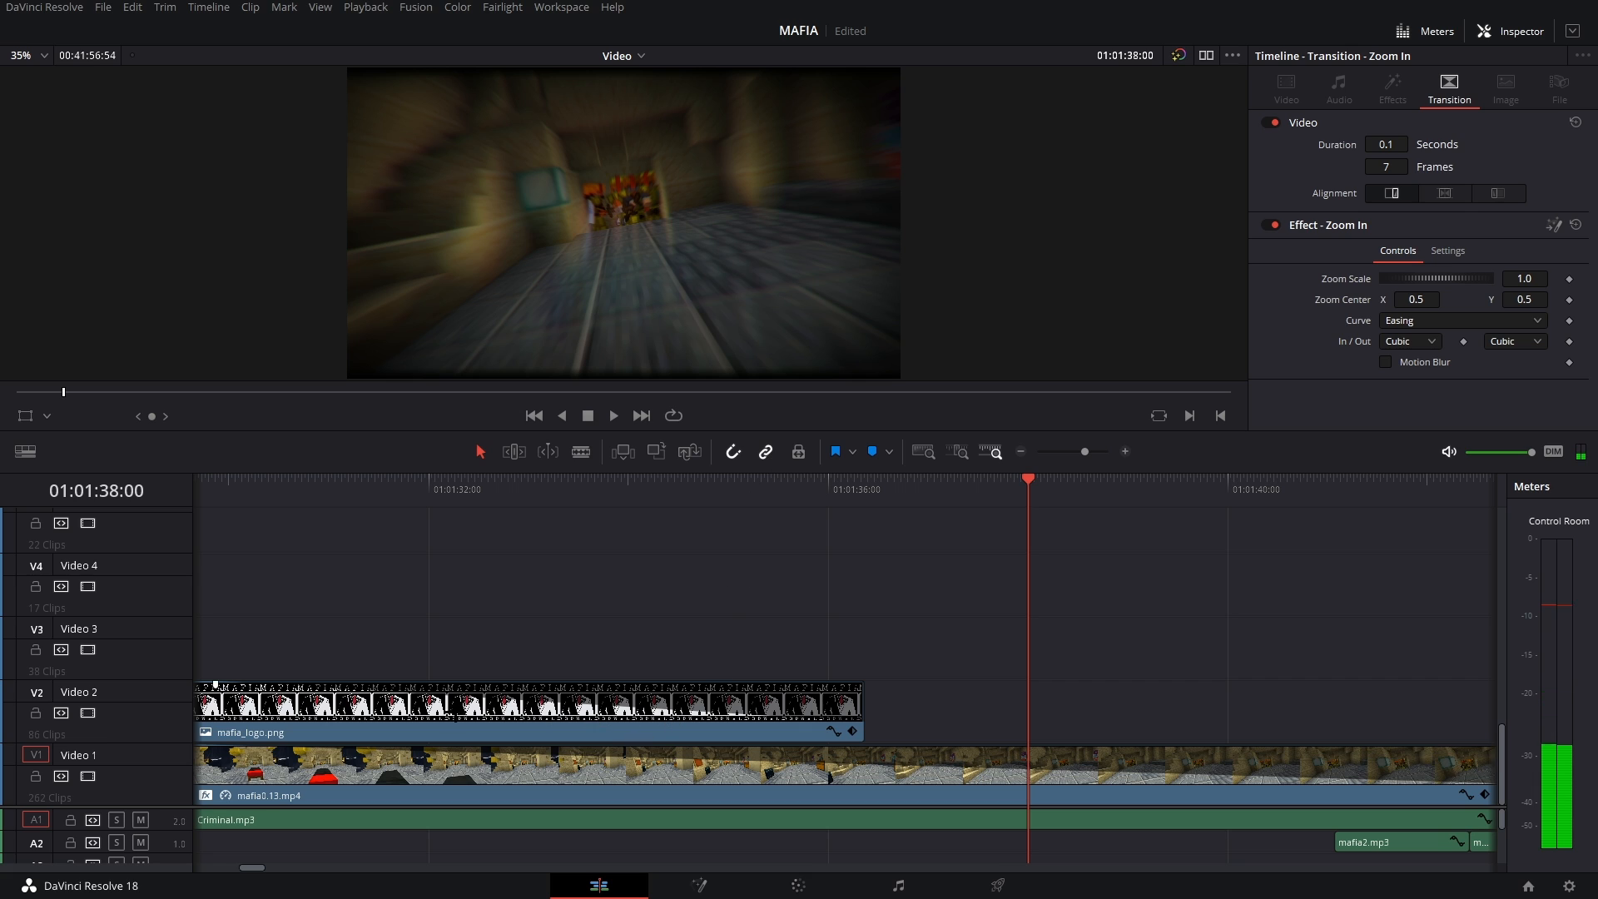
# - Look past the mafia_logo.png overlay and show the purple-sky clip on Video 1 at 01:01:48:00
pyautogui.click(419, 723)
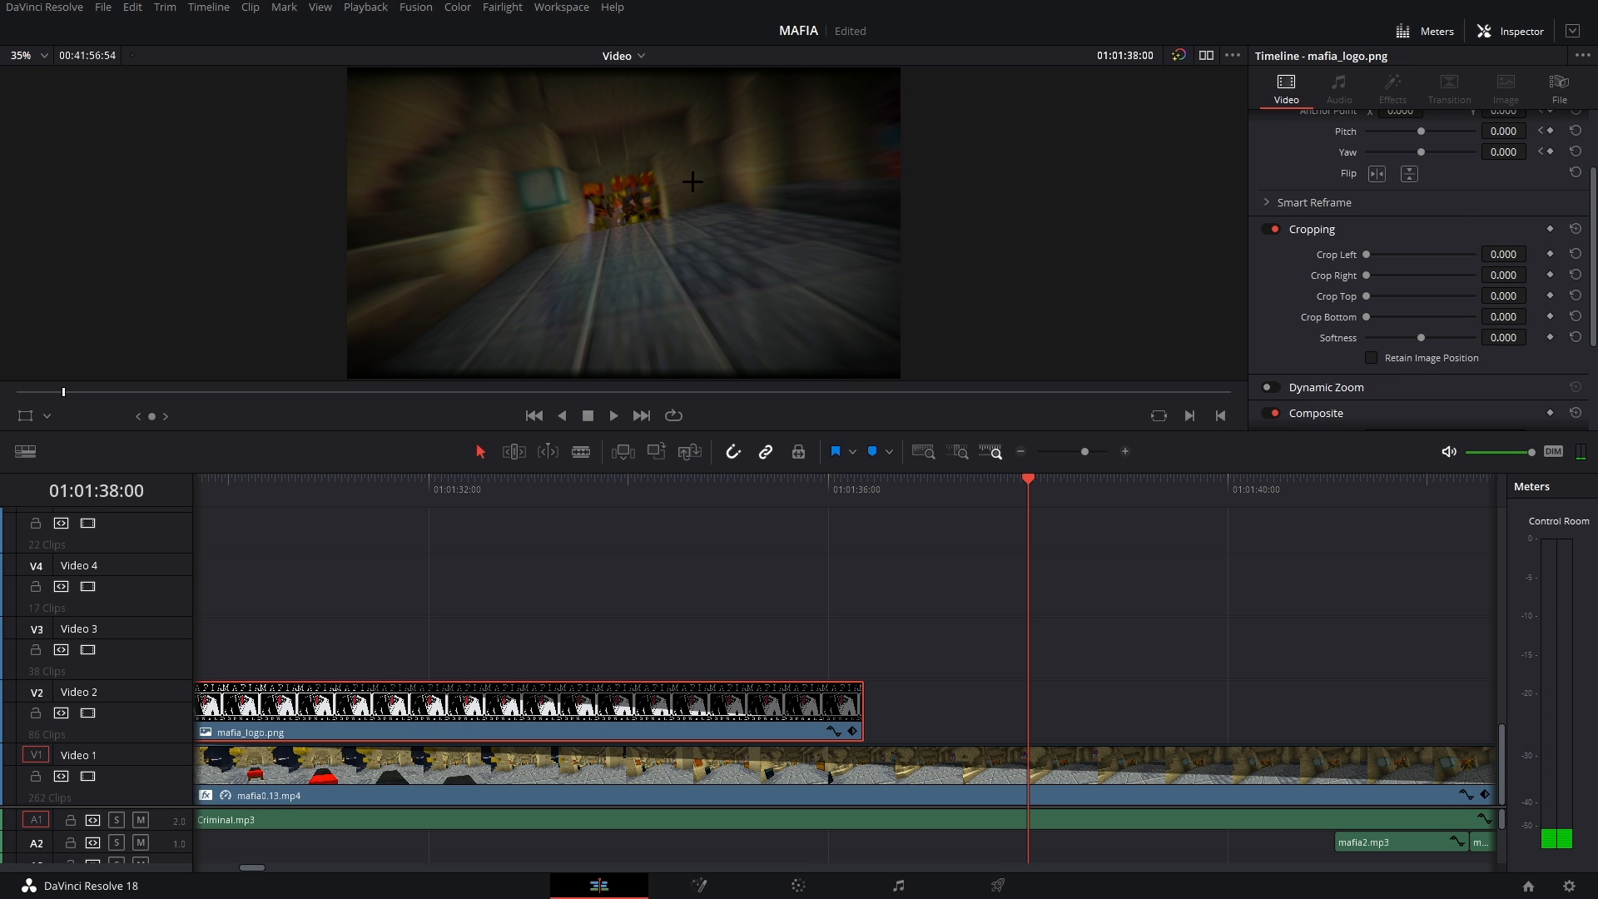
pyautogui.hscroll(1, 889, 531)
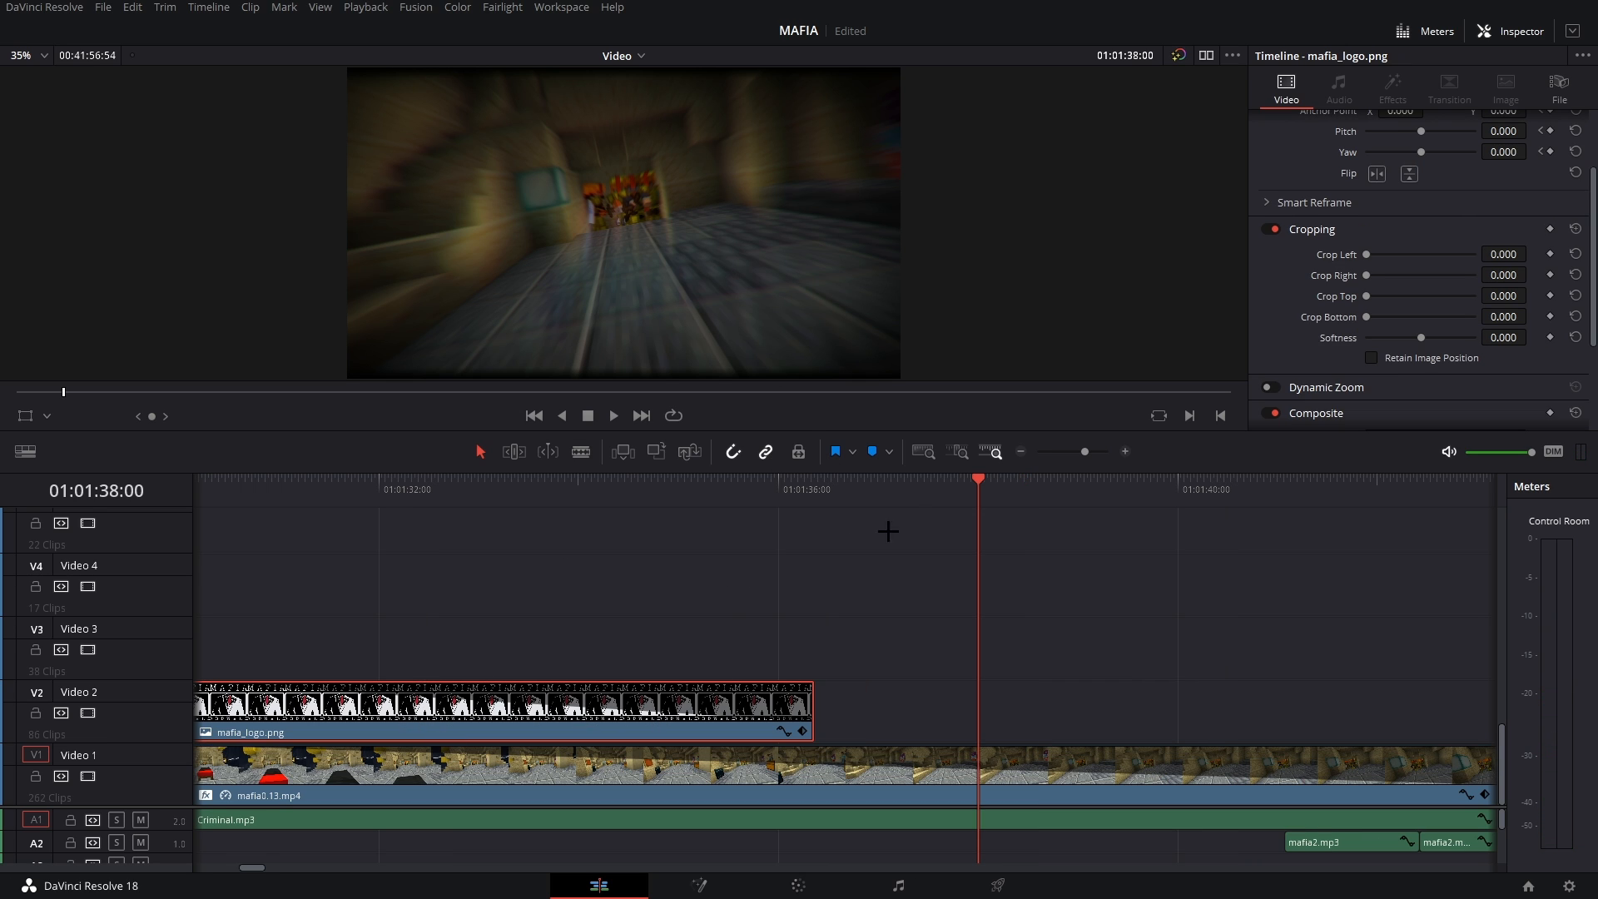
pyautogui.click(1023, 451)
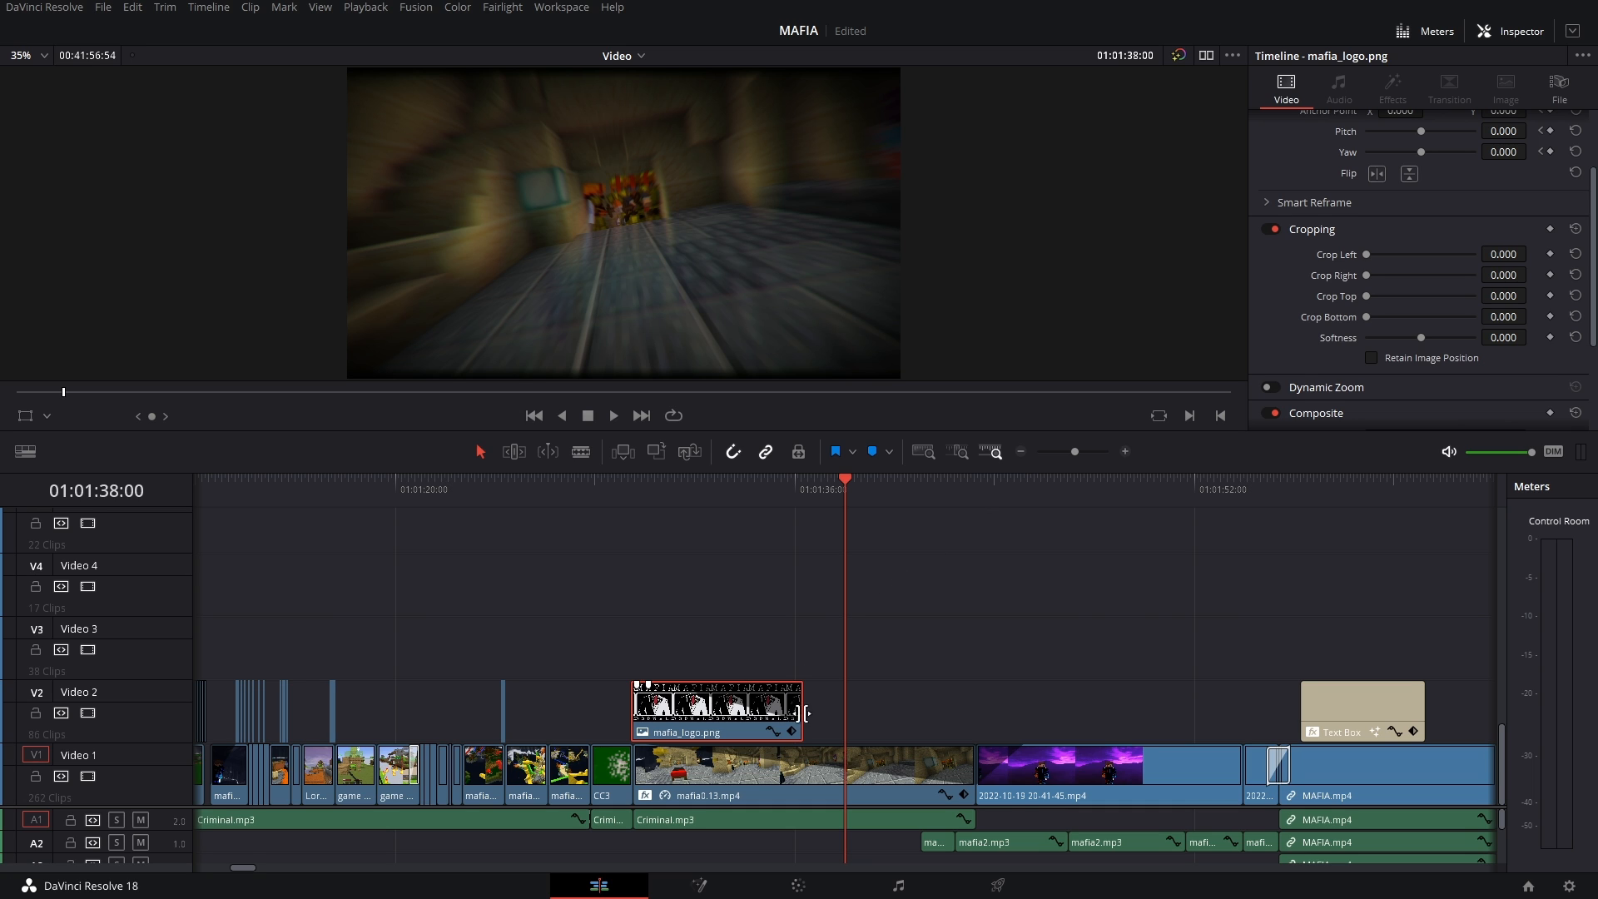
pyautogui.hscroll(8, 938, 677)
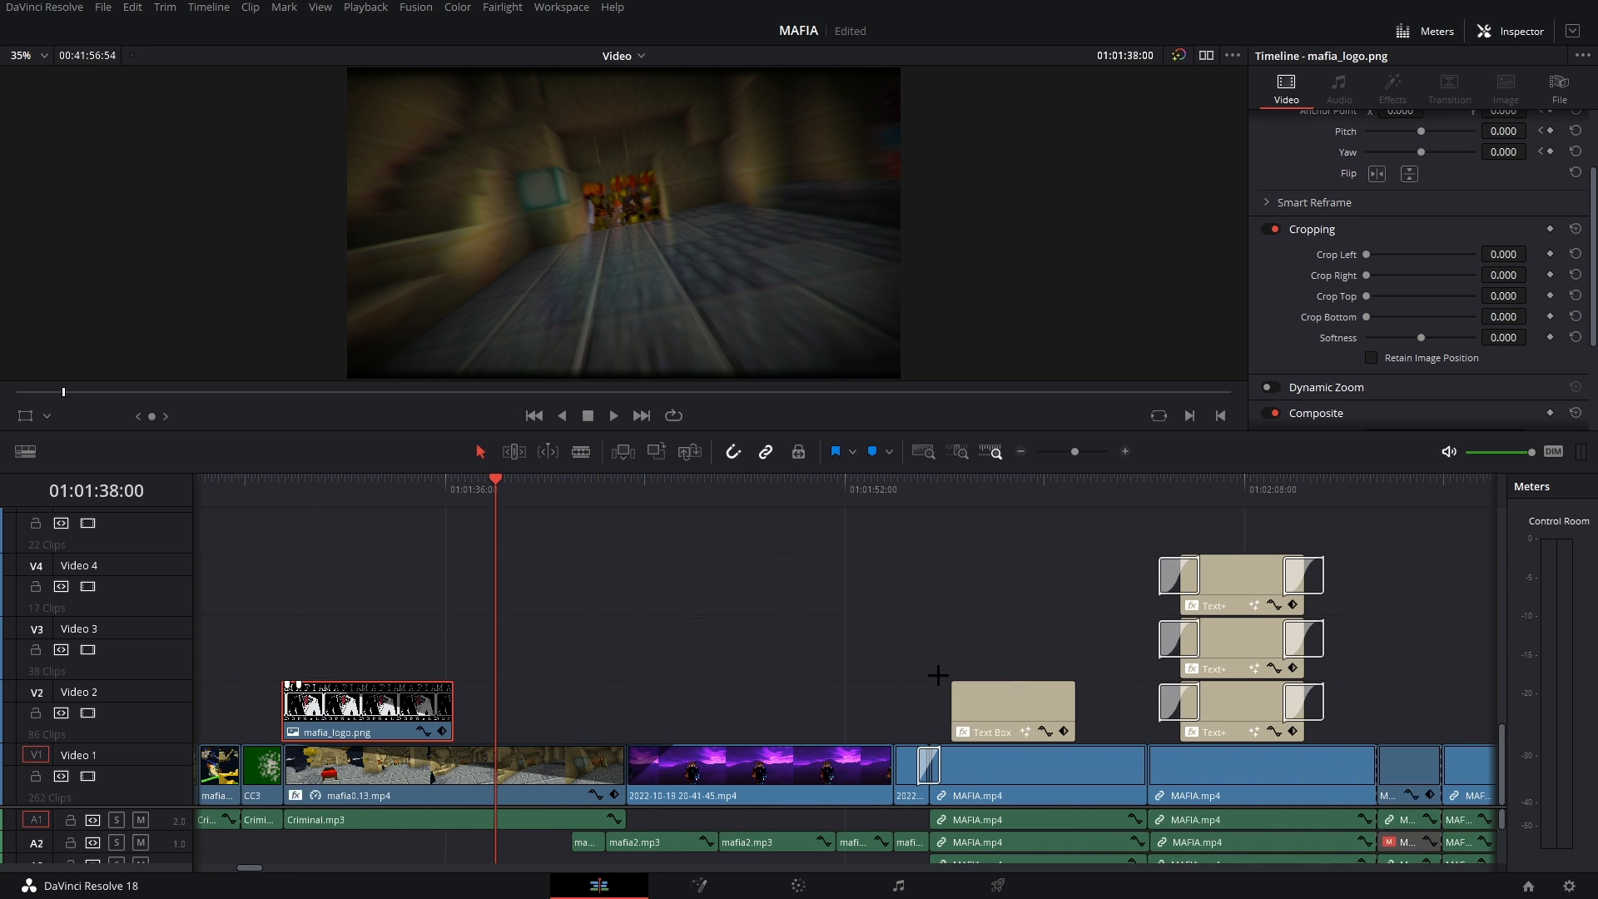
pyautogui.click(684, 501)
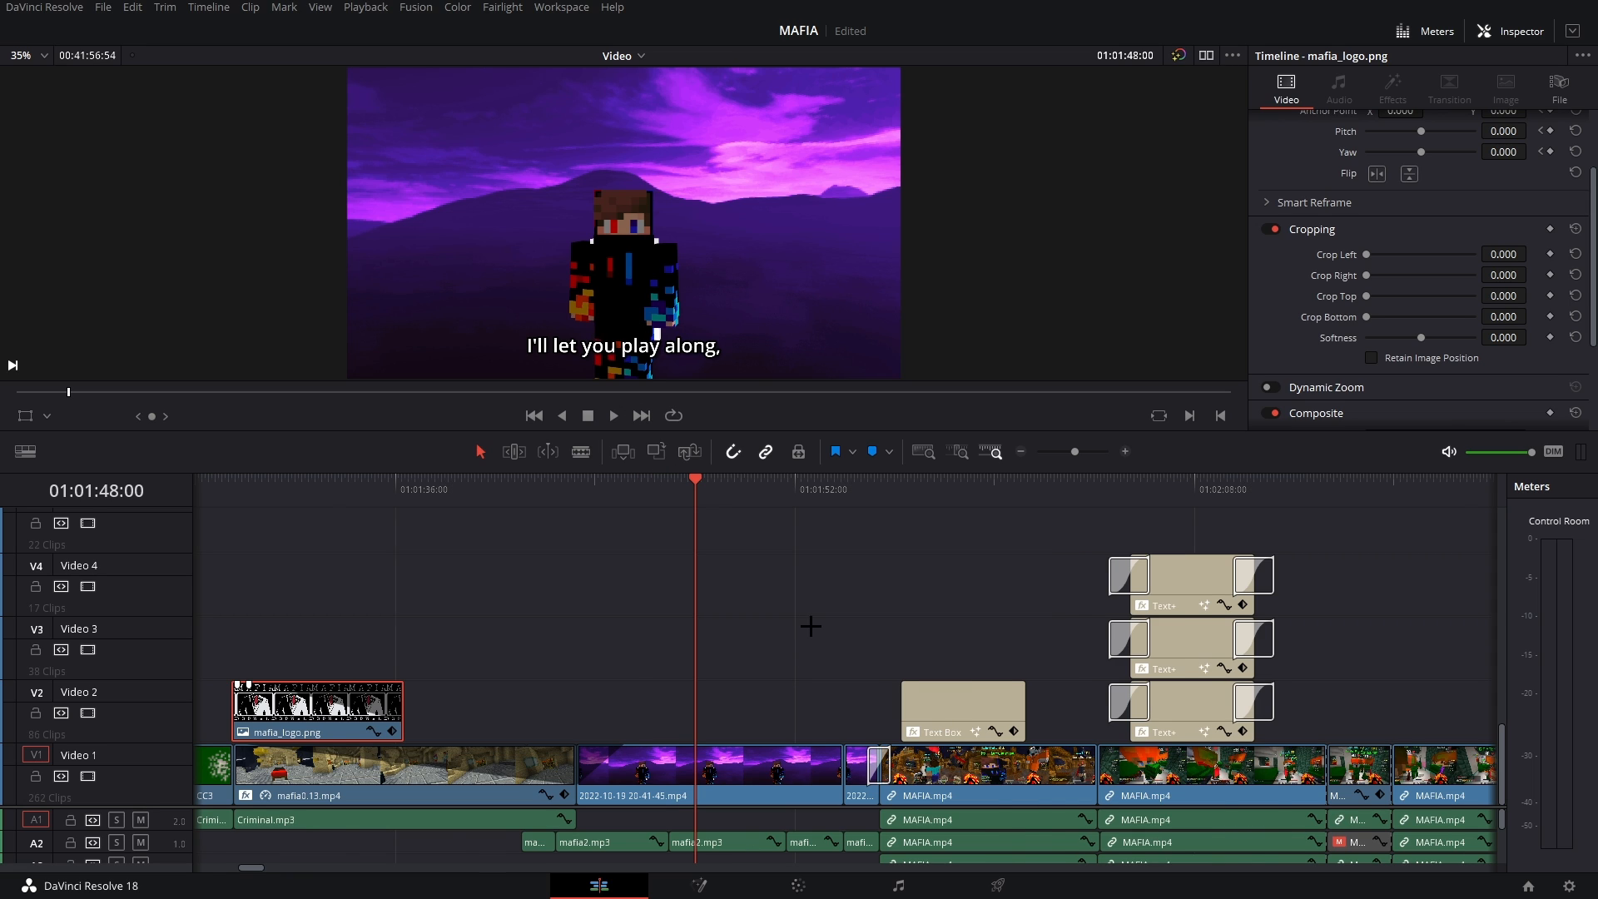
# - View the "Round 1" Text Box title at 01:01:57:26 and get a compact overview of the whole opening's stacked tracks
pyautogui.hscroll(3, 813, 627)
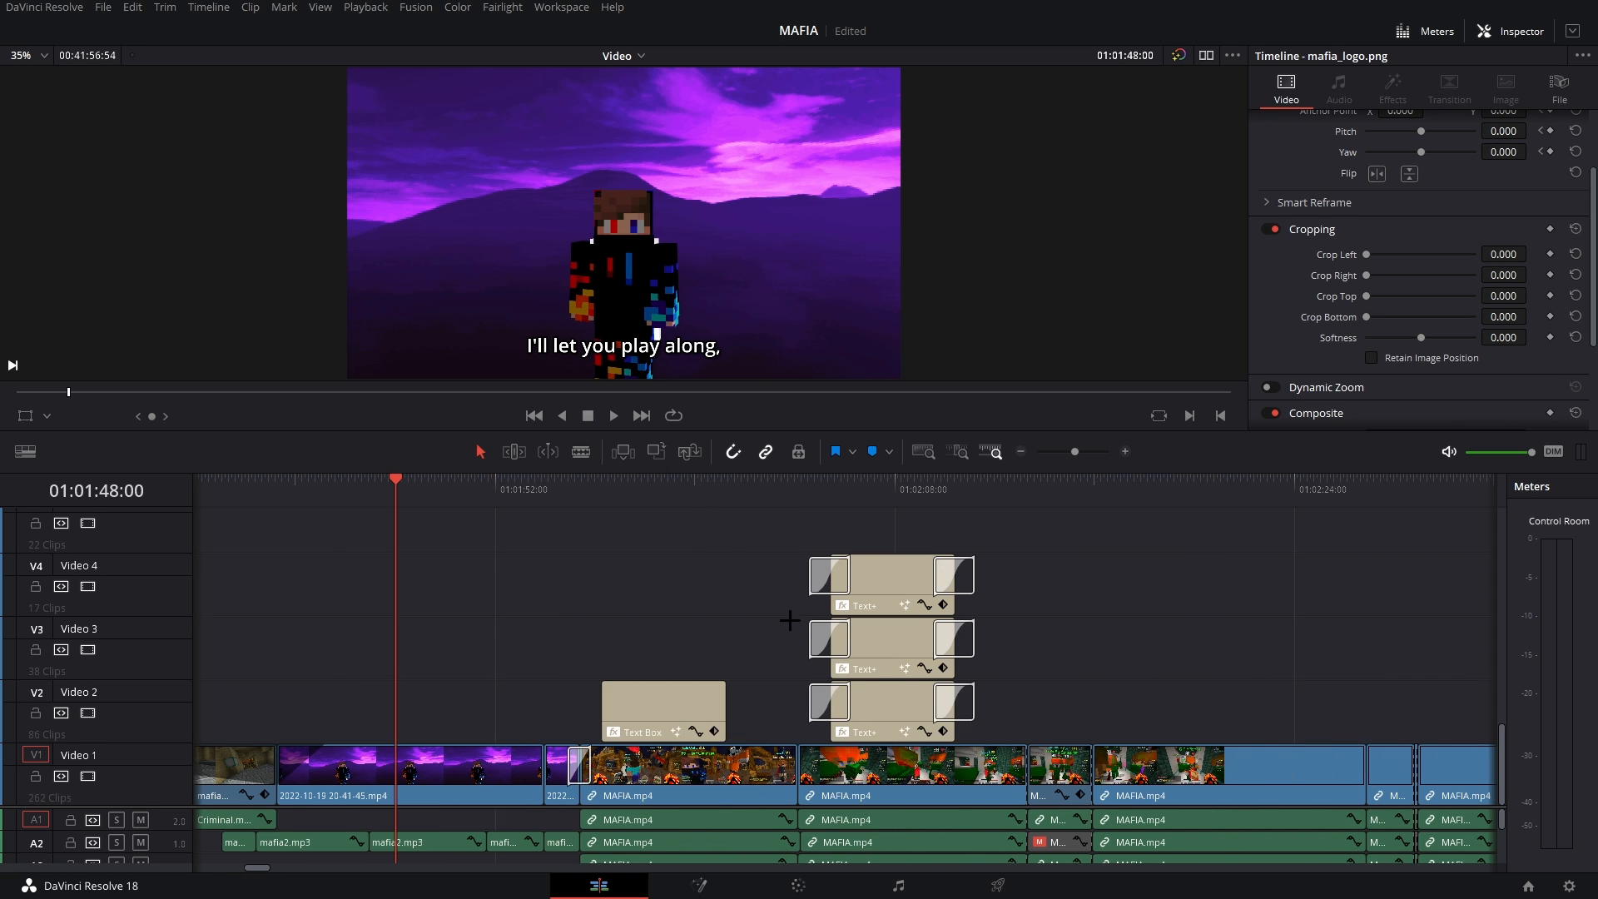
pyautogui.click(631, 489)
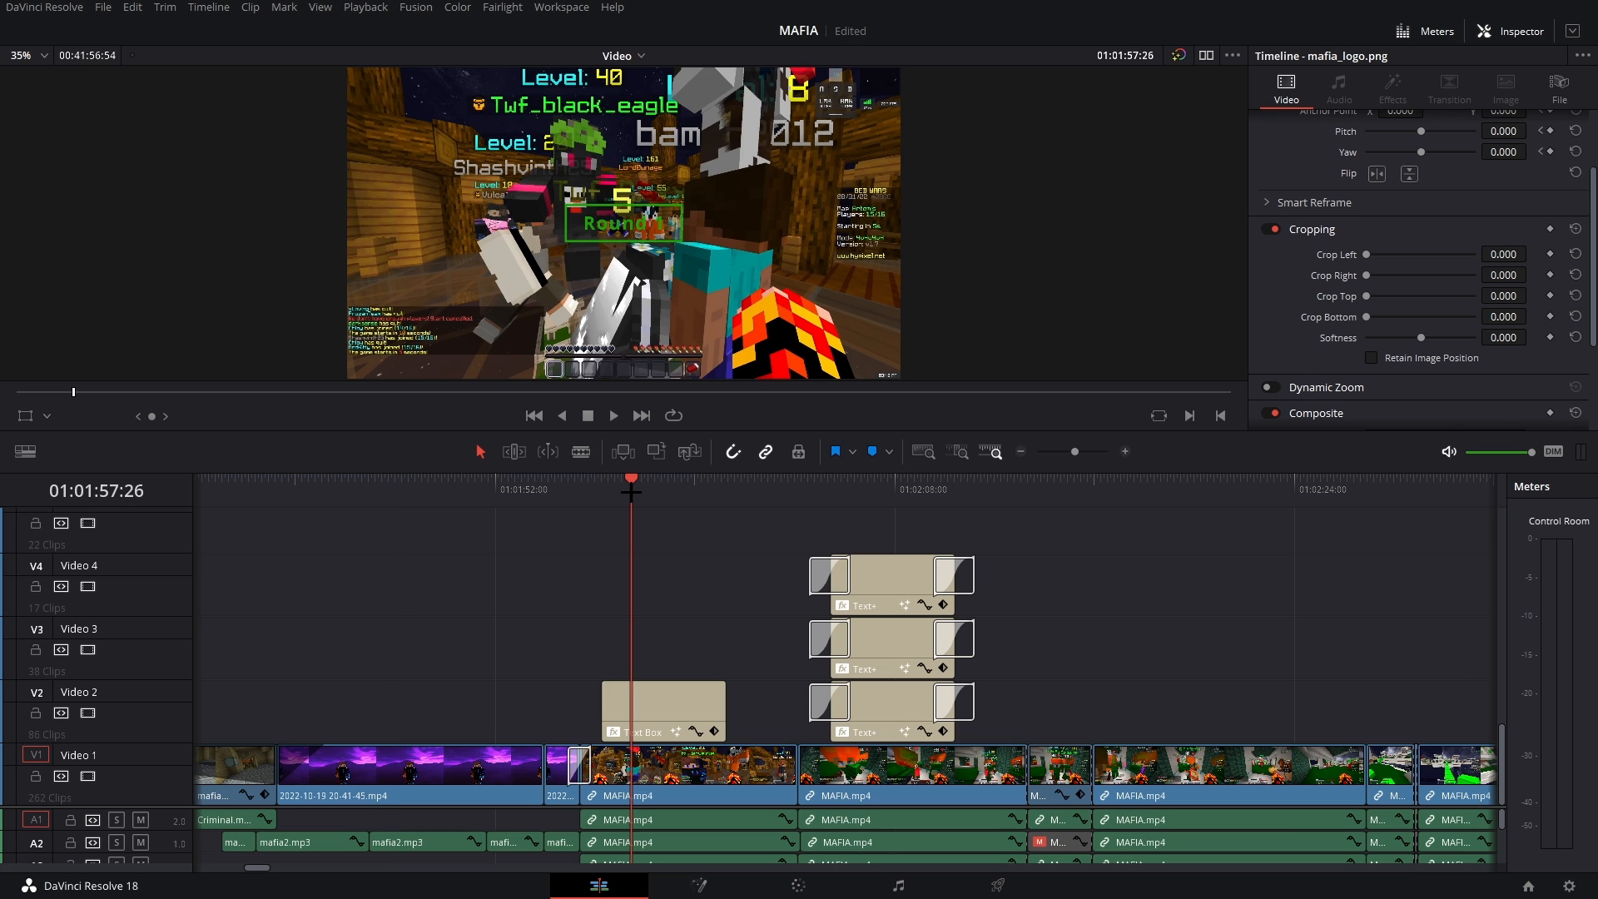
pyautogui.click(1021, 451)
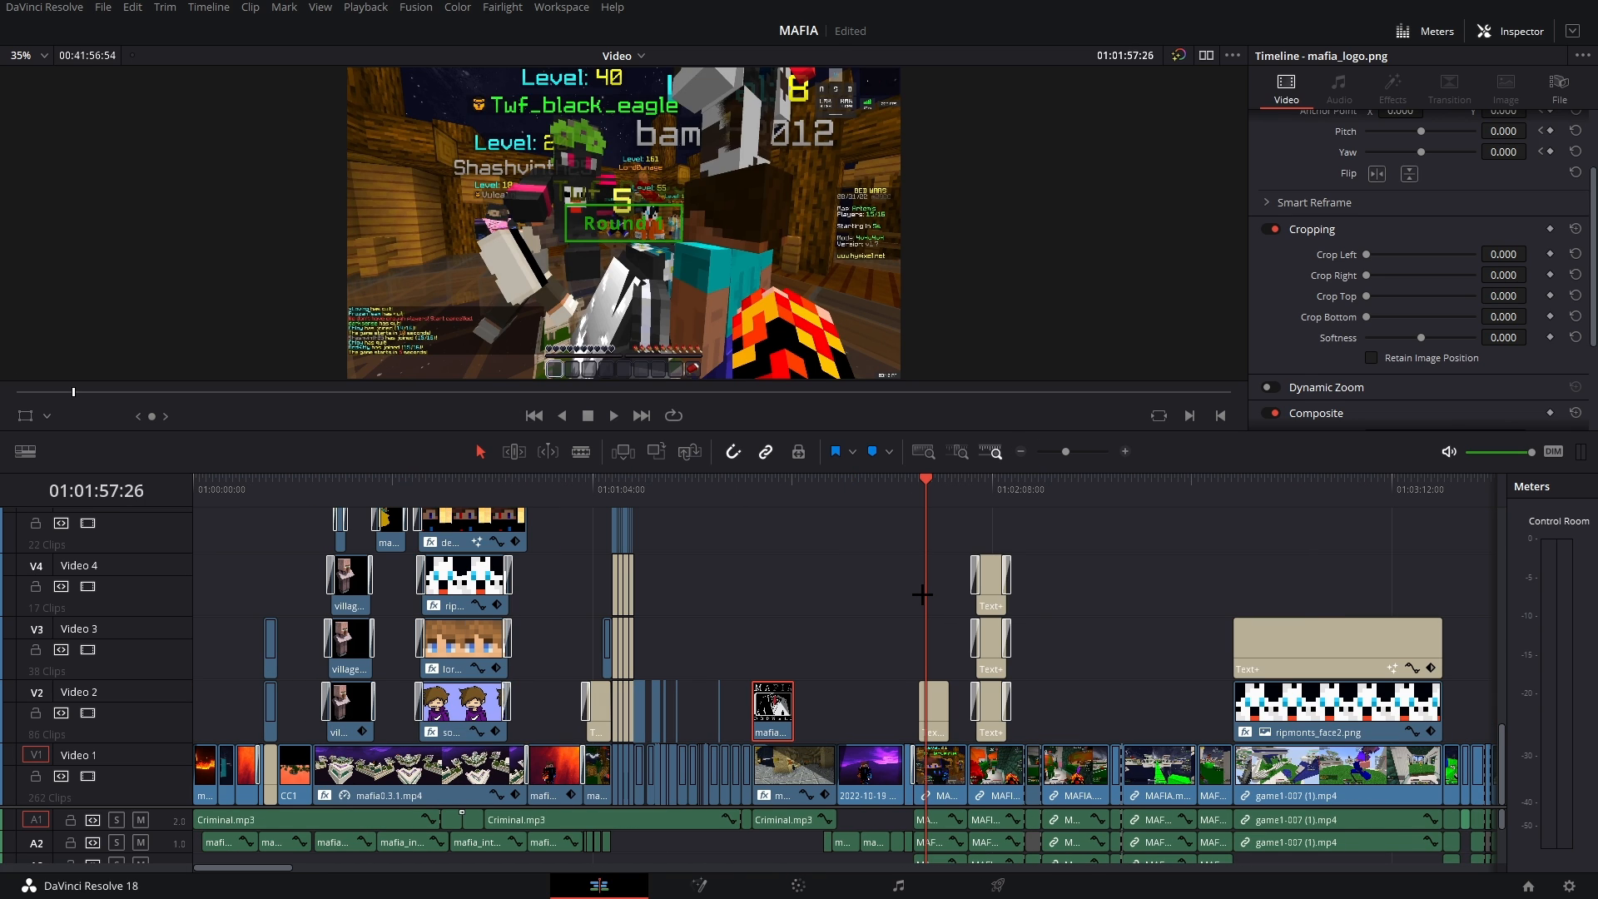
pyautogui.click(803, 651)
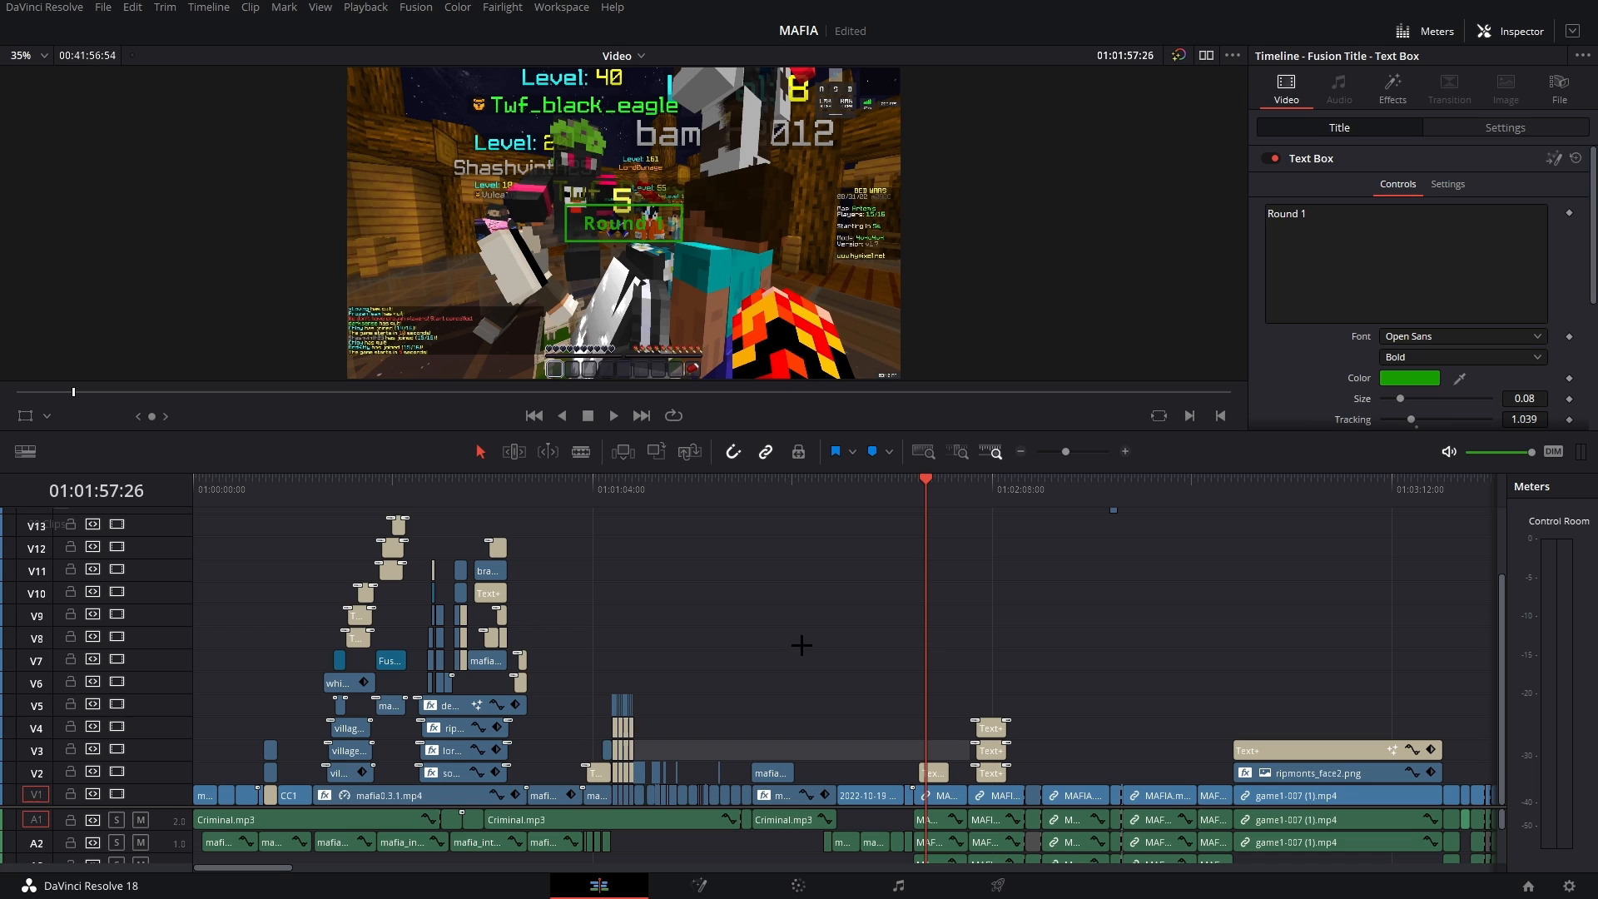
# - Check the frames at 01:01:55:23 and 01:01:09:19, and look over the upper video tracks
pyautogui.click(913, 491)
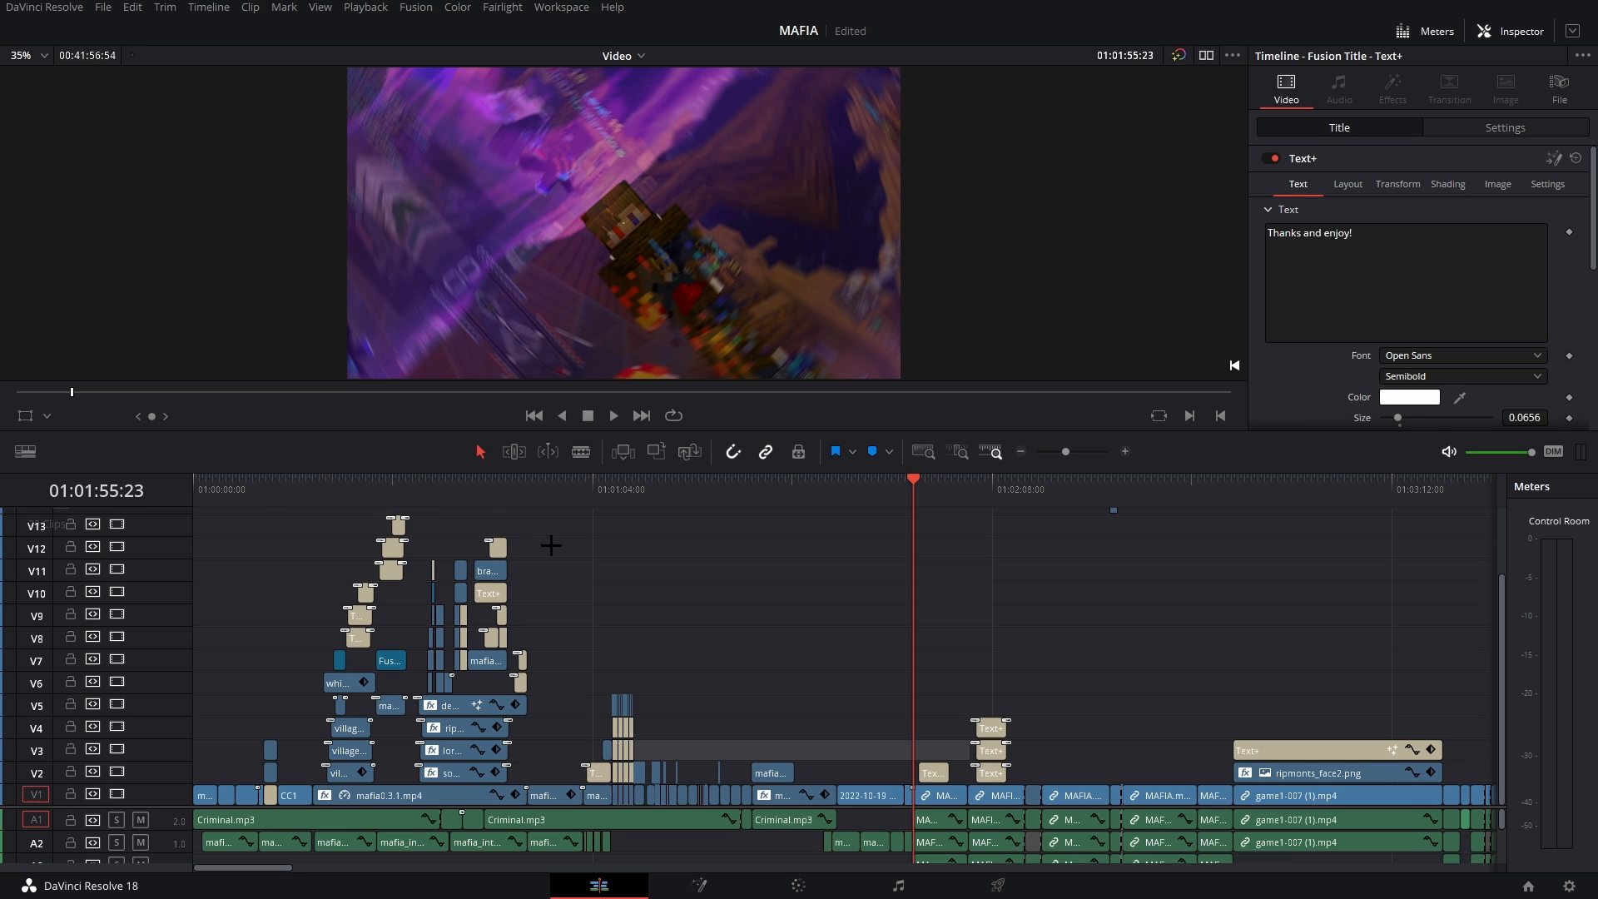
pyautogui.click(625, 487)
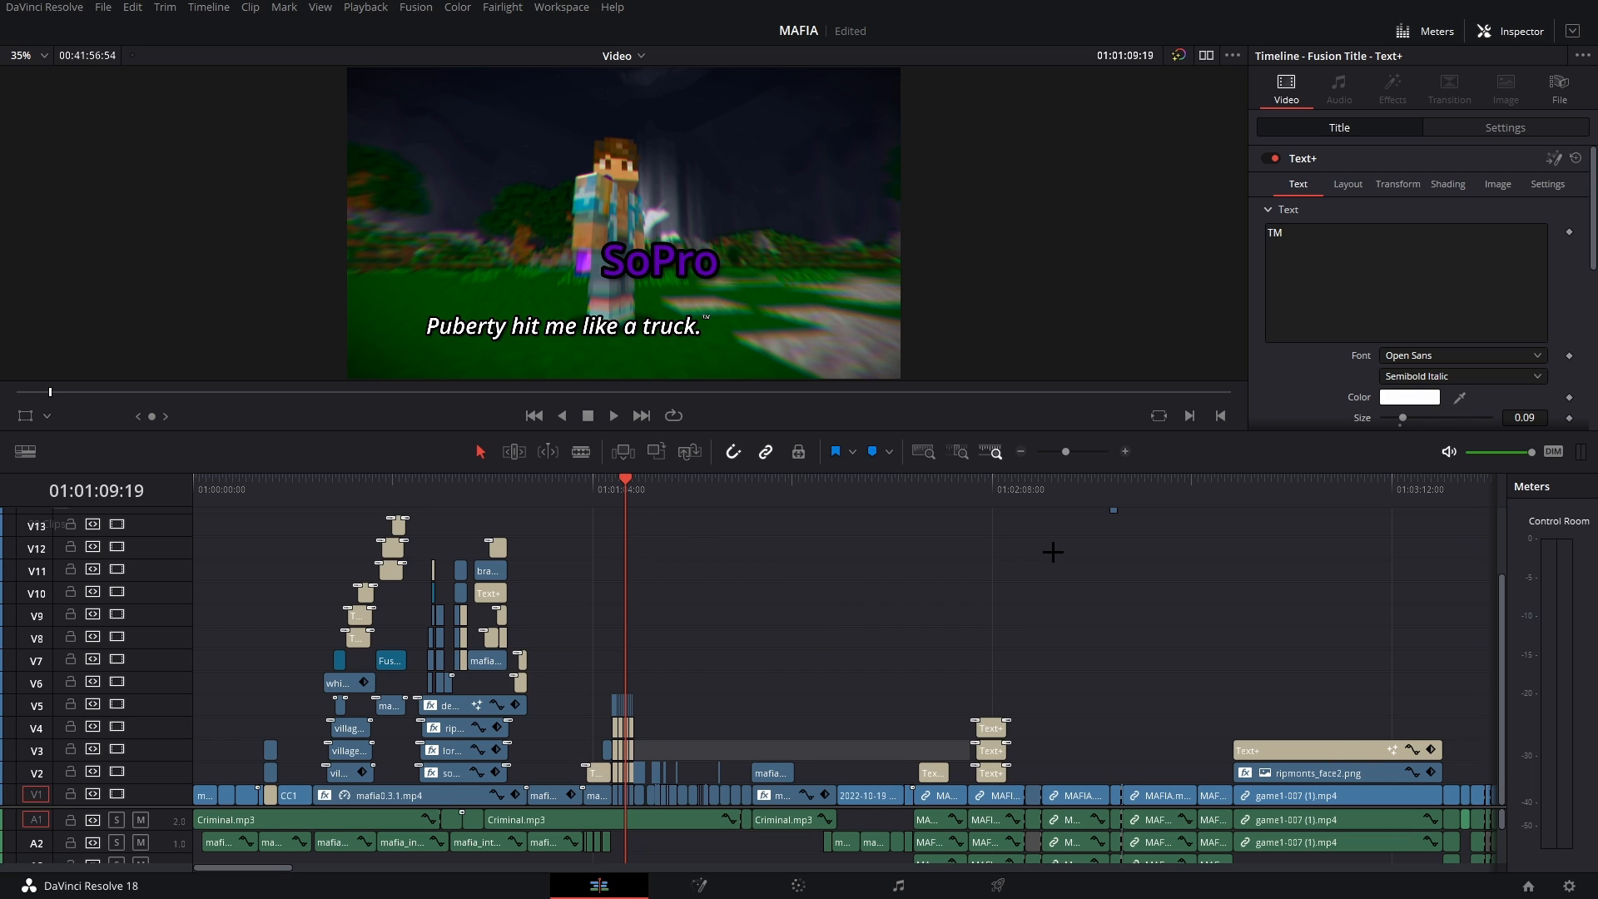
pyautogui.scroll(2, 1054, 551)
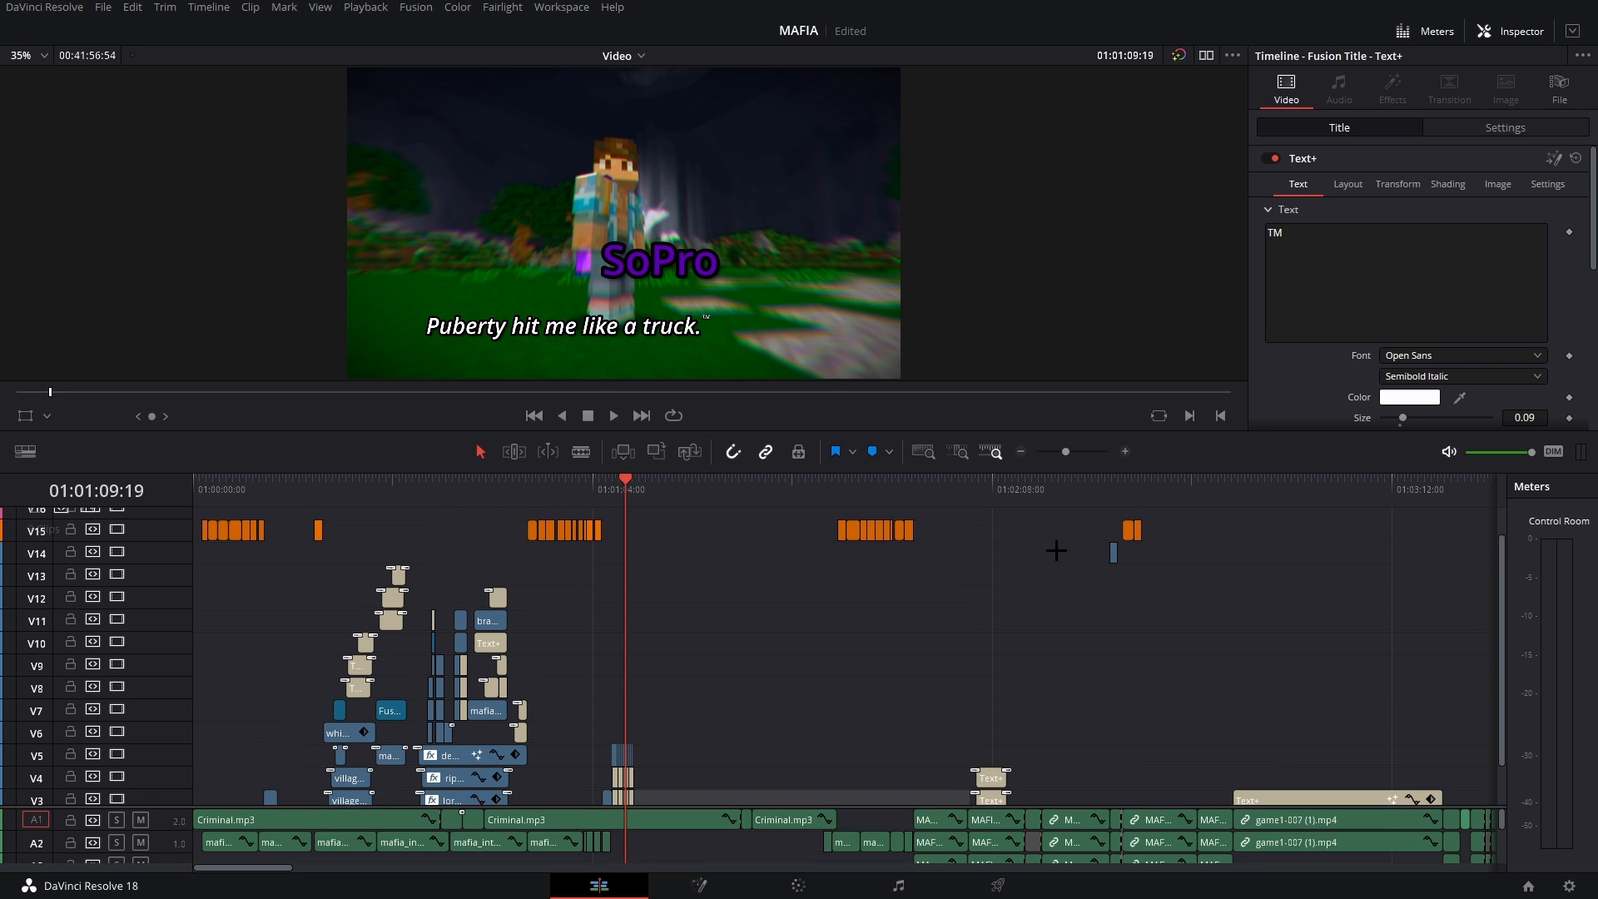
pyautogui.scroll(-2, 1057, 551)
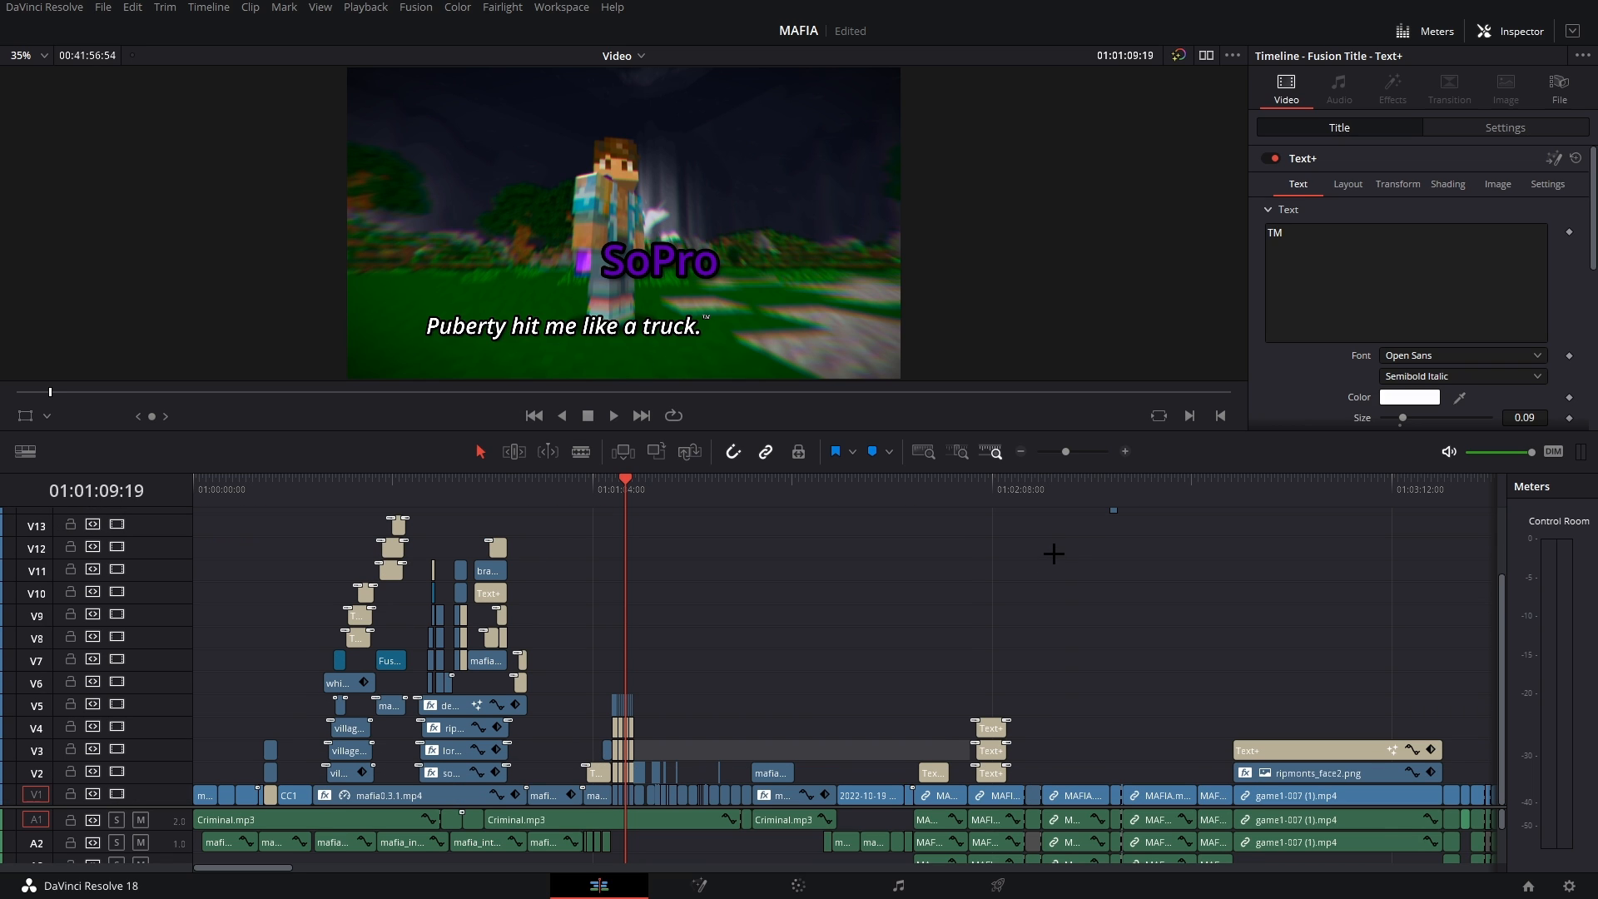
# - View the start of the Round 1 gameplay at 01:01:56:15 and the stacked Text+ titles at 01:02:07:36
pyautogui.click(922, 487)
pyautogui.scroll(2, 1120, 466)
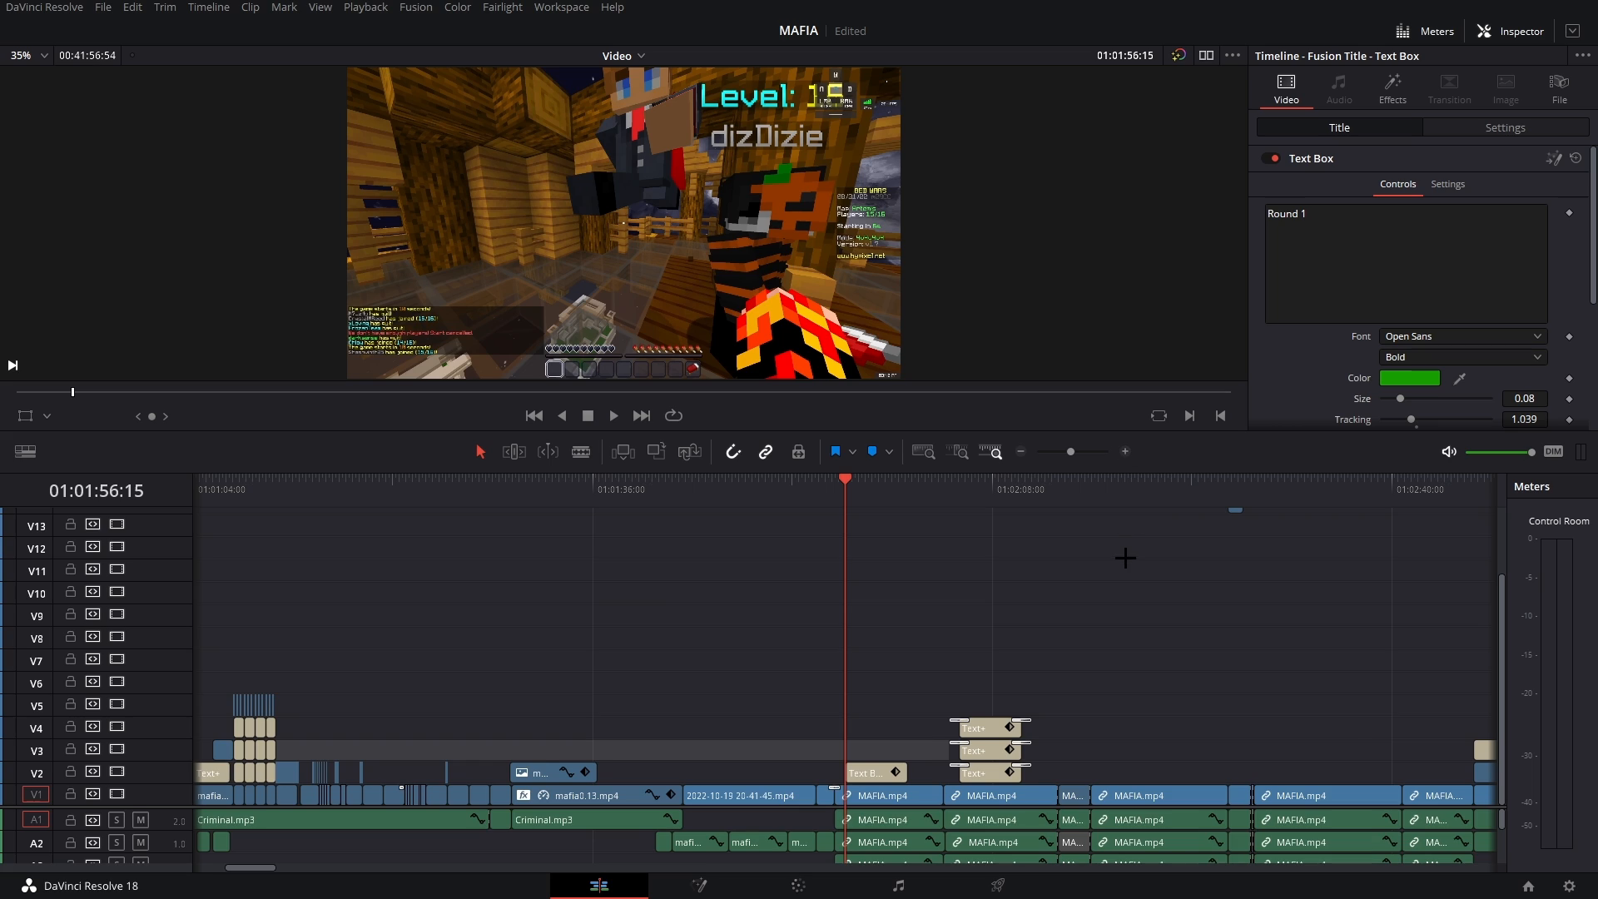
pyautogui.hscroll(3, 1125, 557)
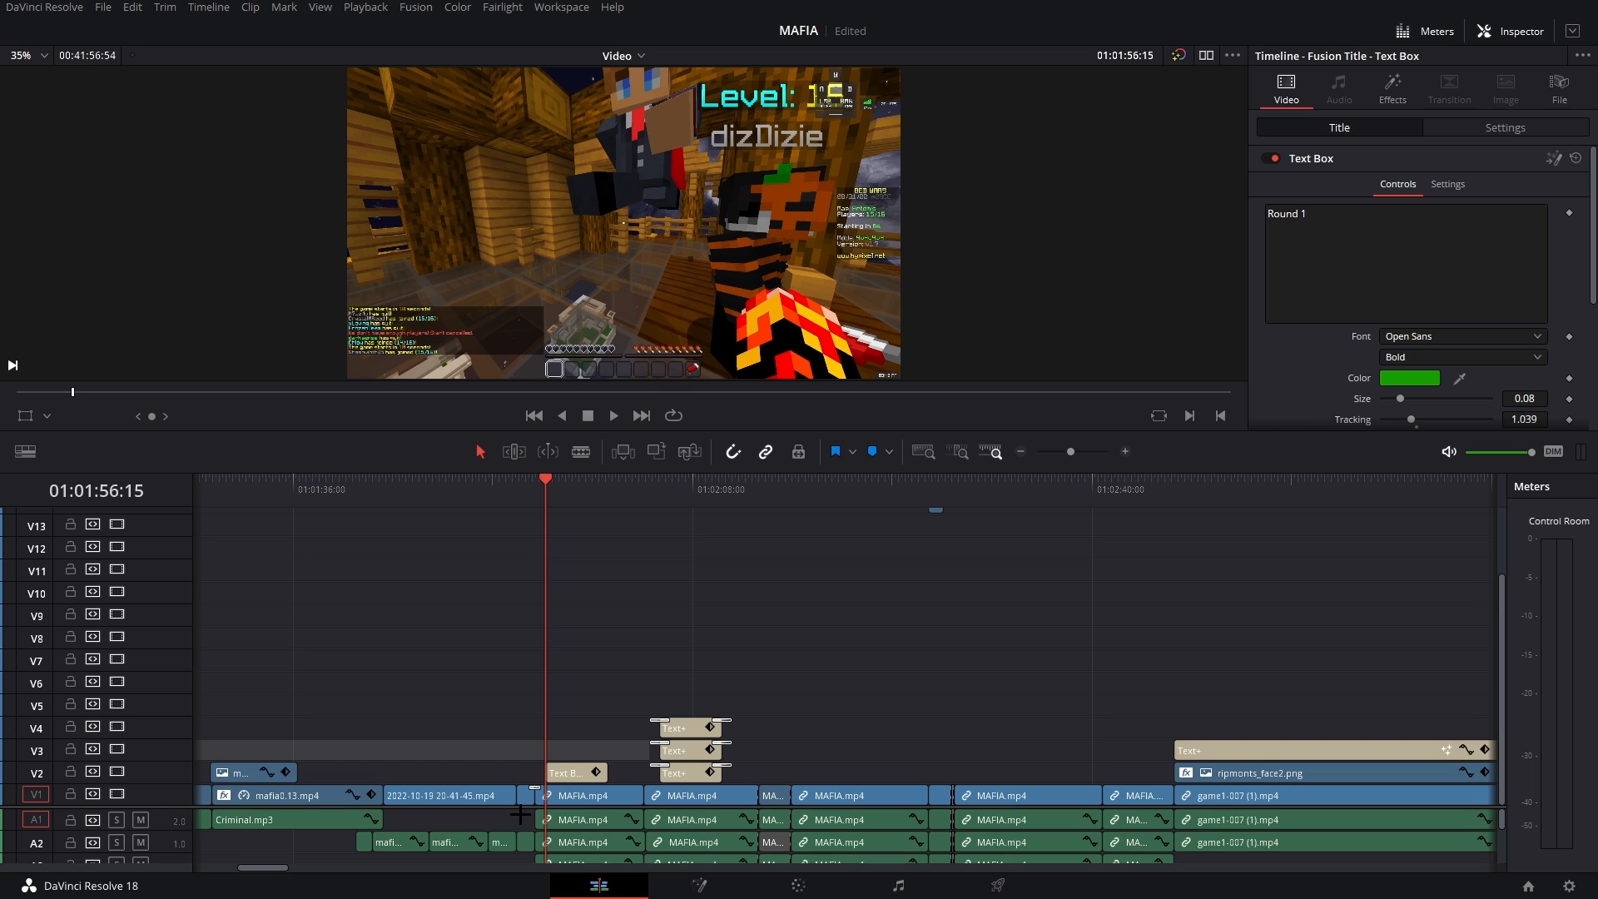
pyautogui.click(688, 488)
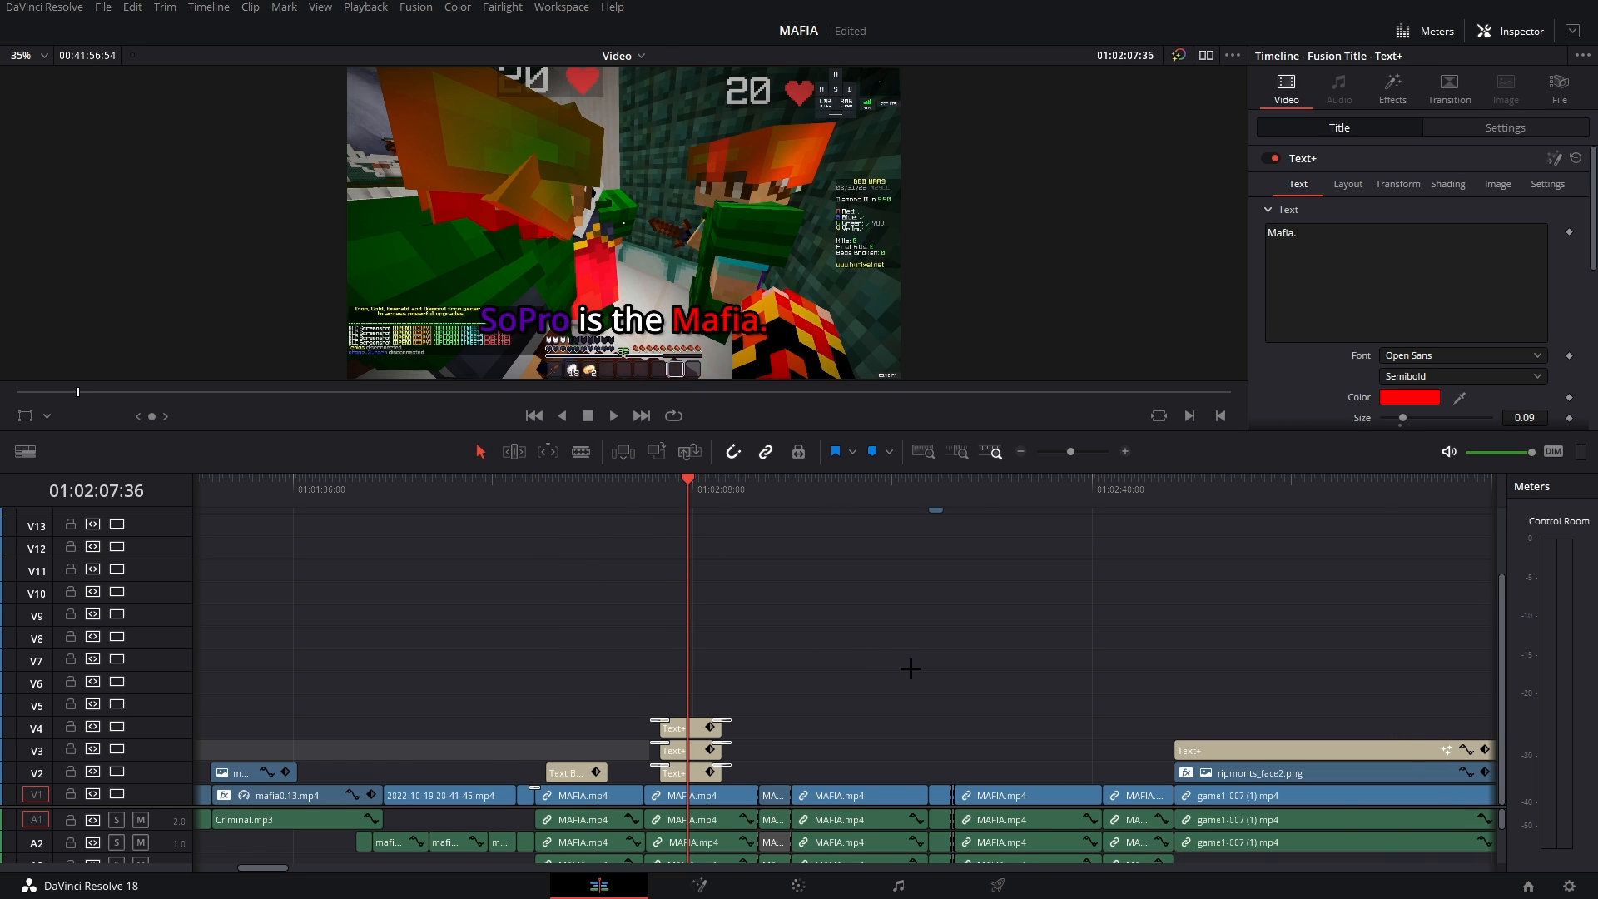
pyautogui.hscroll(3, 911, 668)
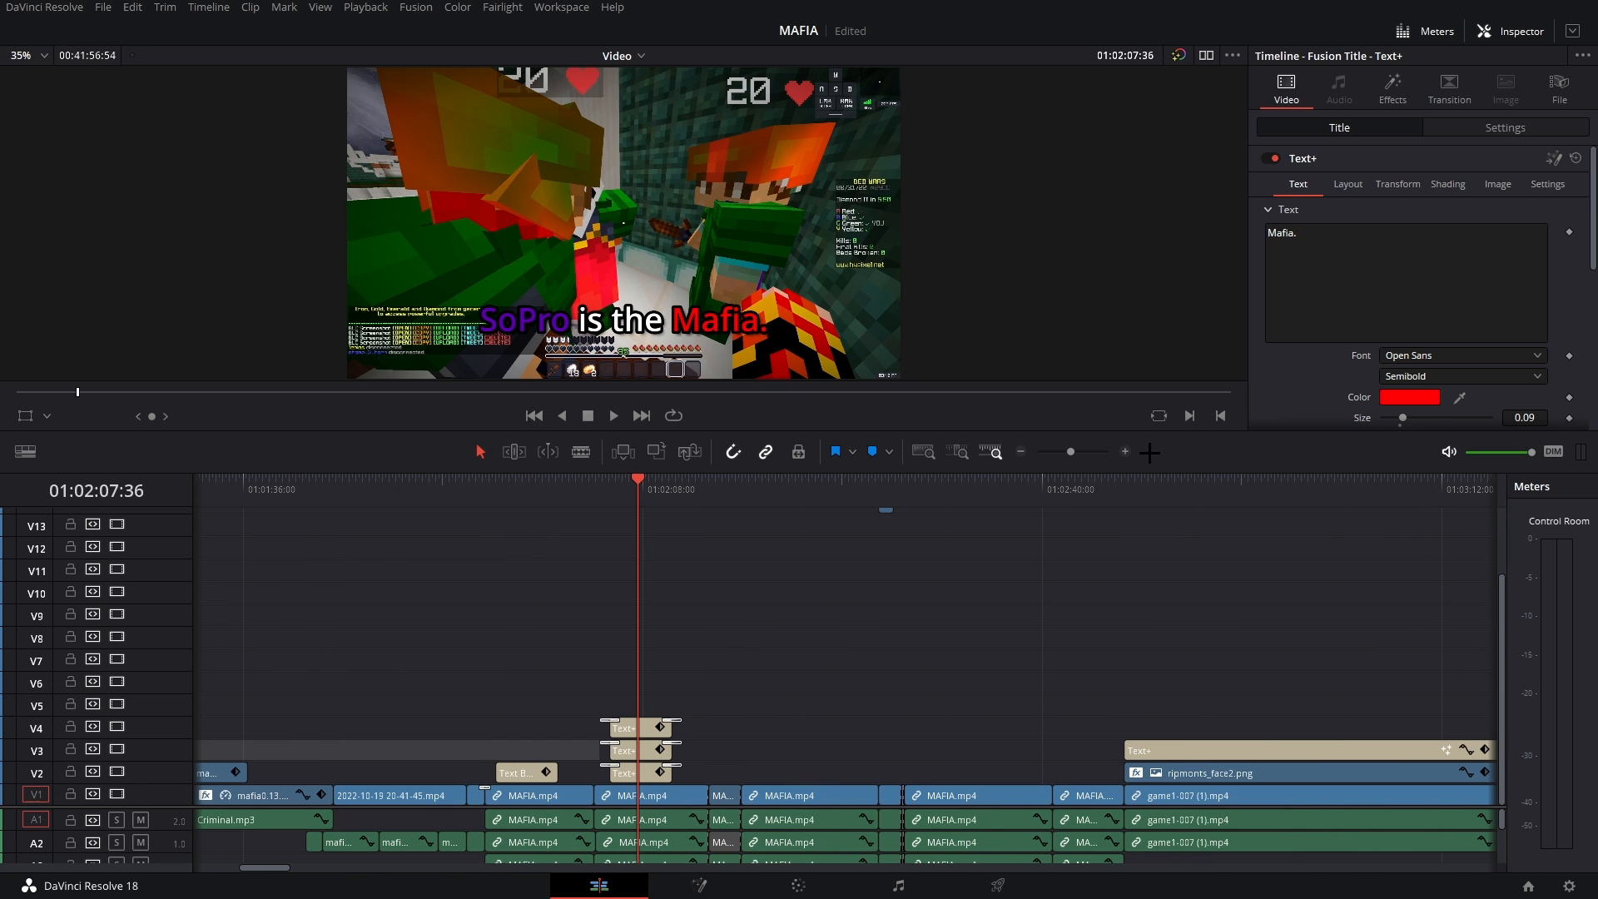
# - Inspect the text and colour of the stacked Text+ titles on Video 4 and Video 2 at 01:02:07:36
pyautogui.scroll(3, 1010, 642)
pyautogui.hscroll(-3, 1010, 642)
pyautogui.hscroll(3, 928, 688)
pyautogui.scroll(2, 790, 722)
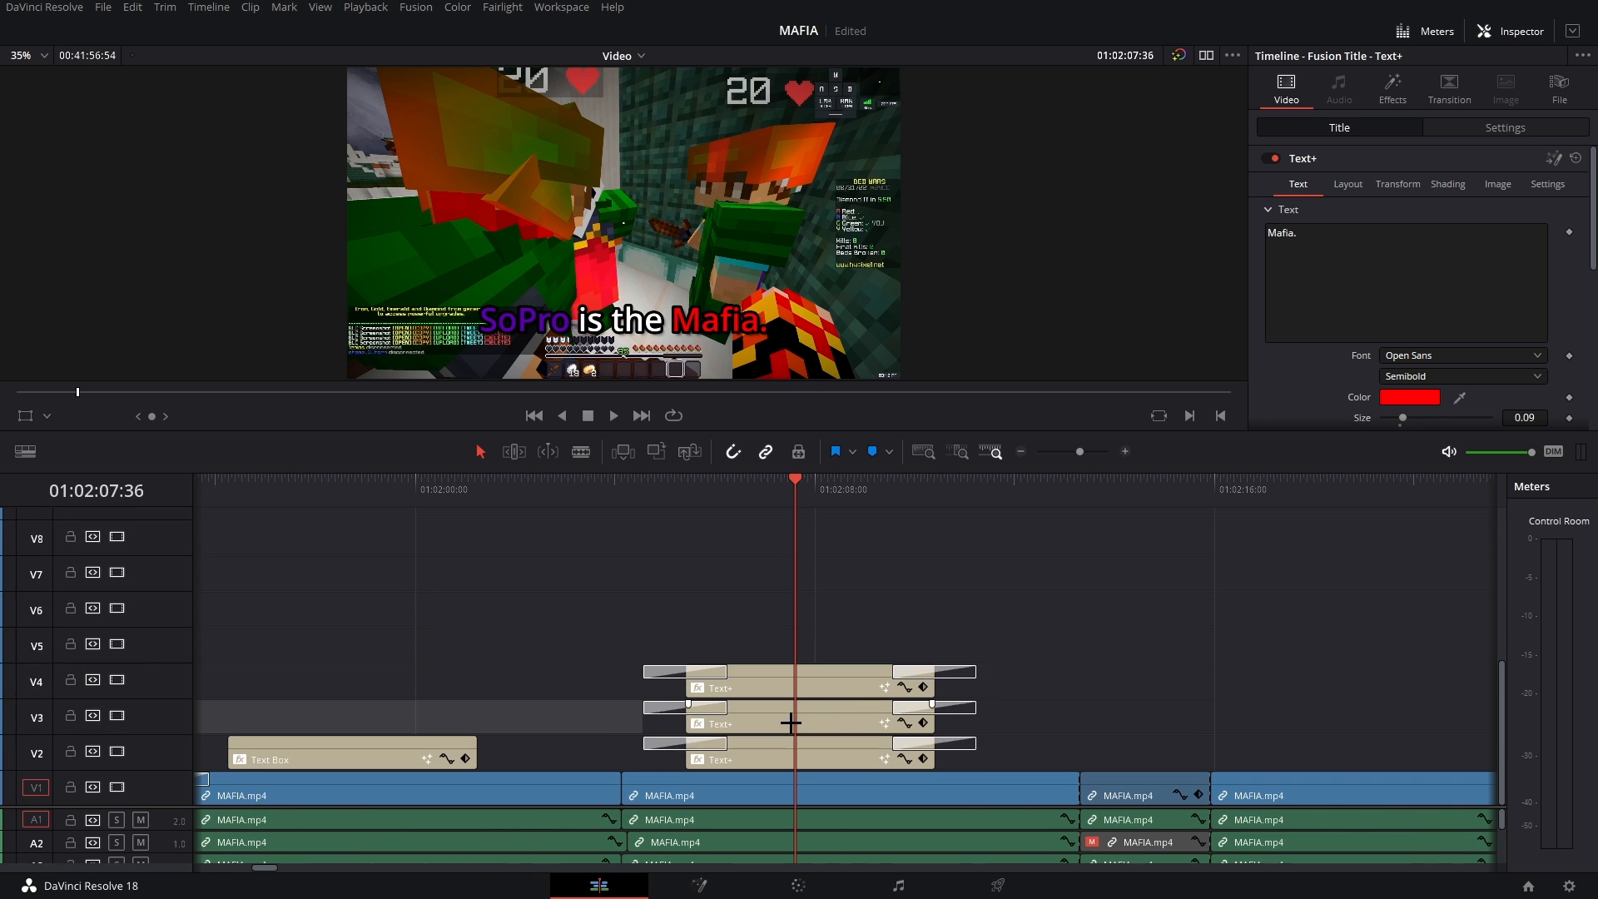
pyautogui.scroll(2, 790, 723)
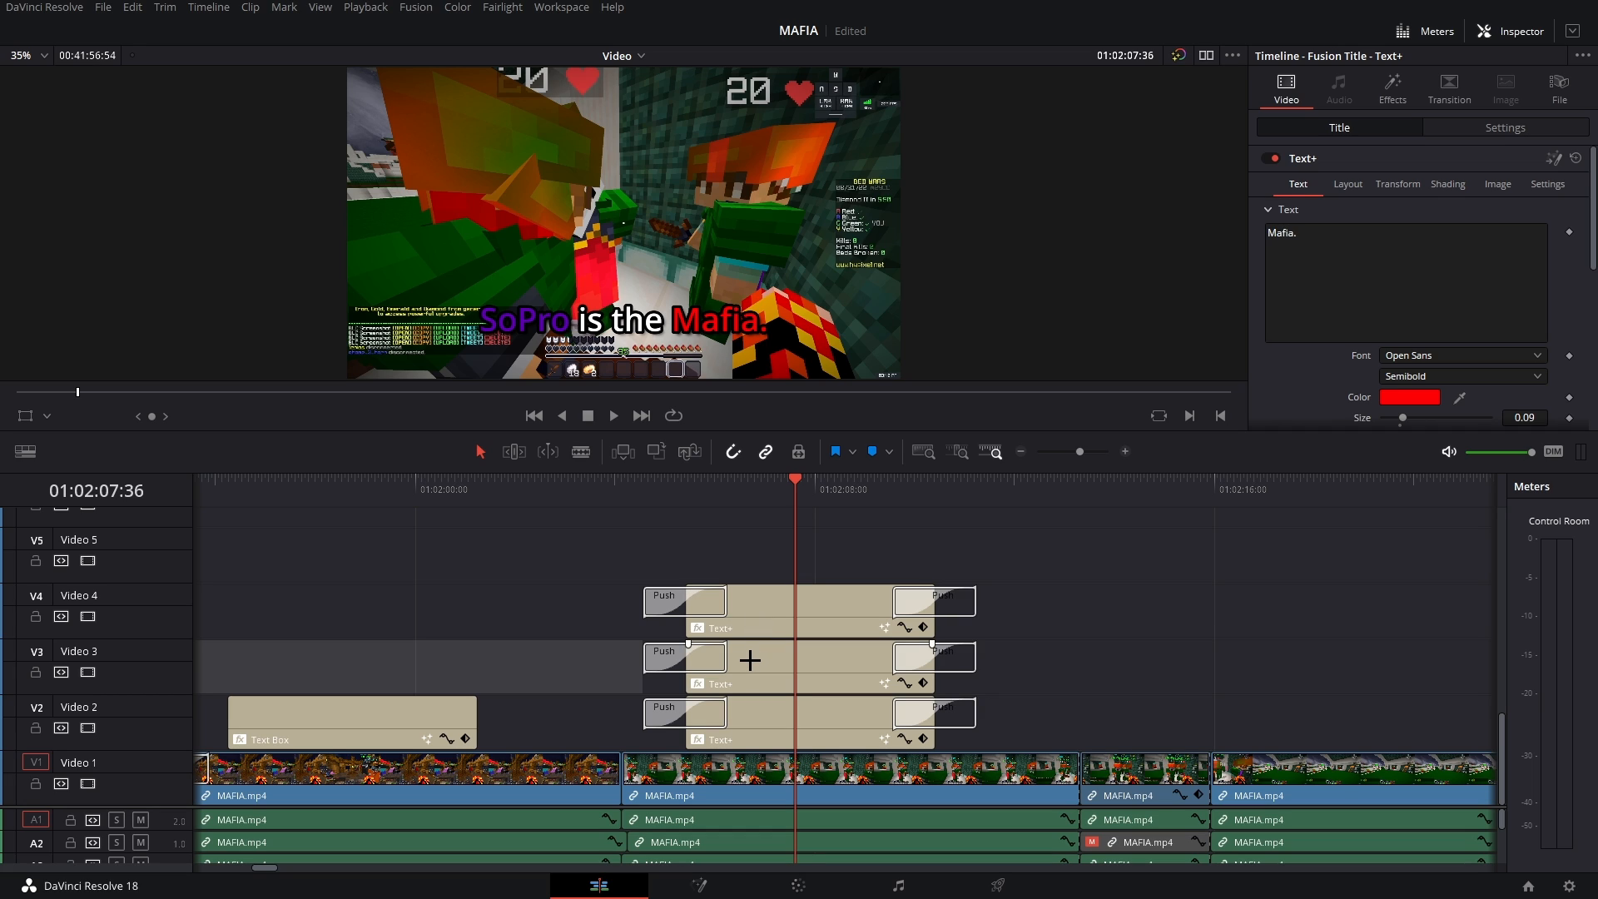
pyautogui.click(758, 622)
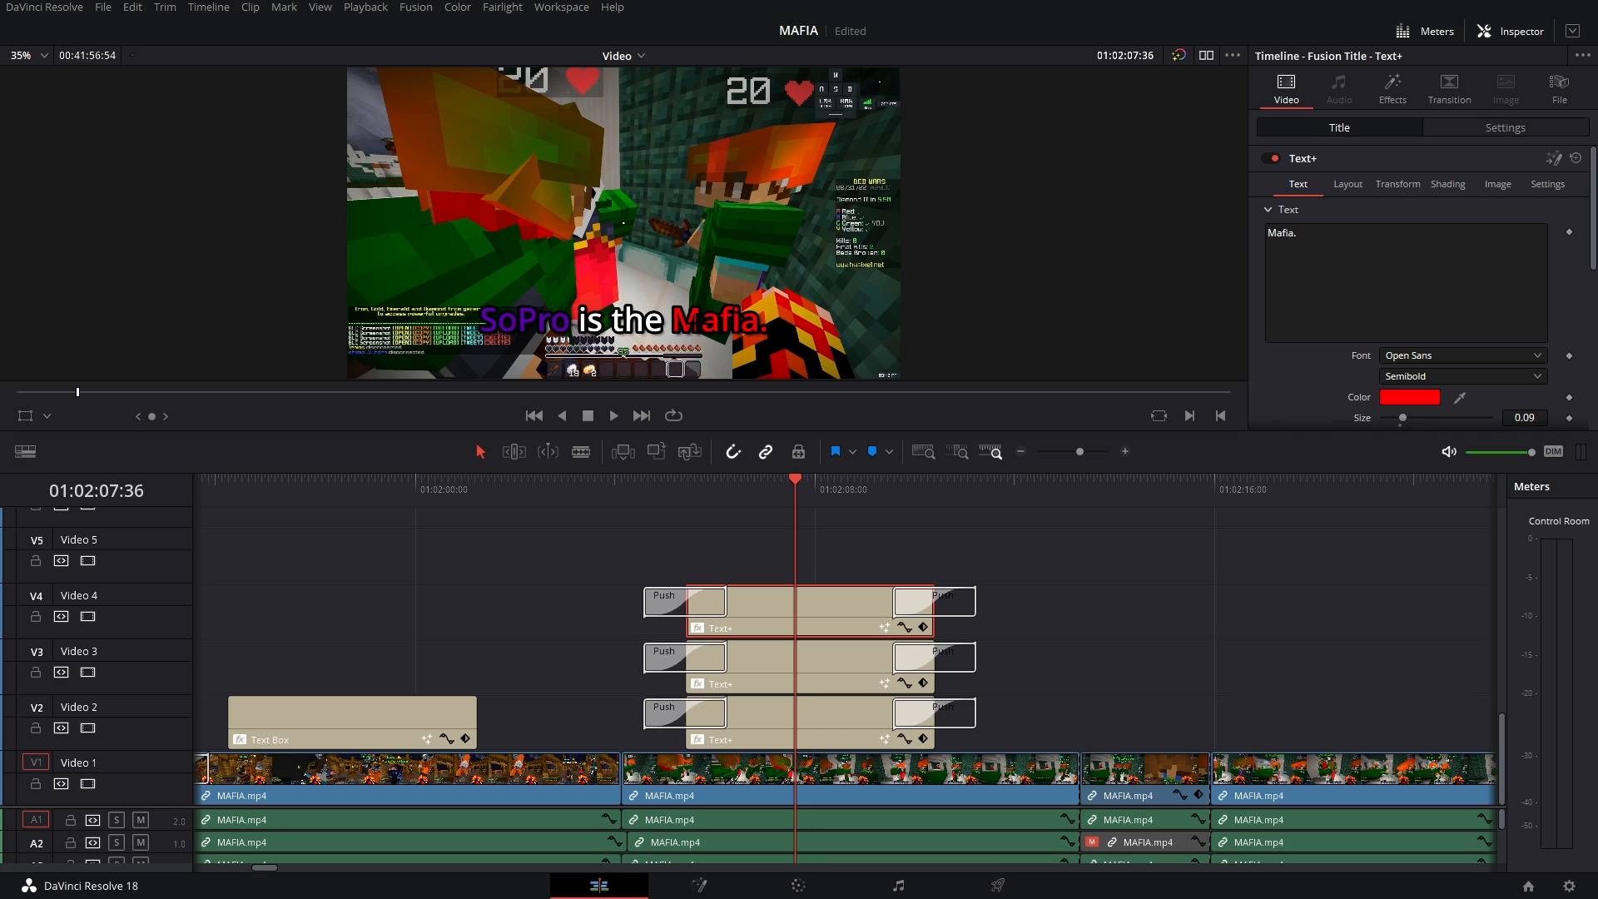
pyautogui.click(767, 727)
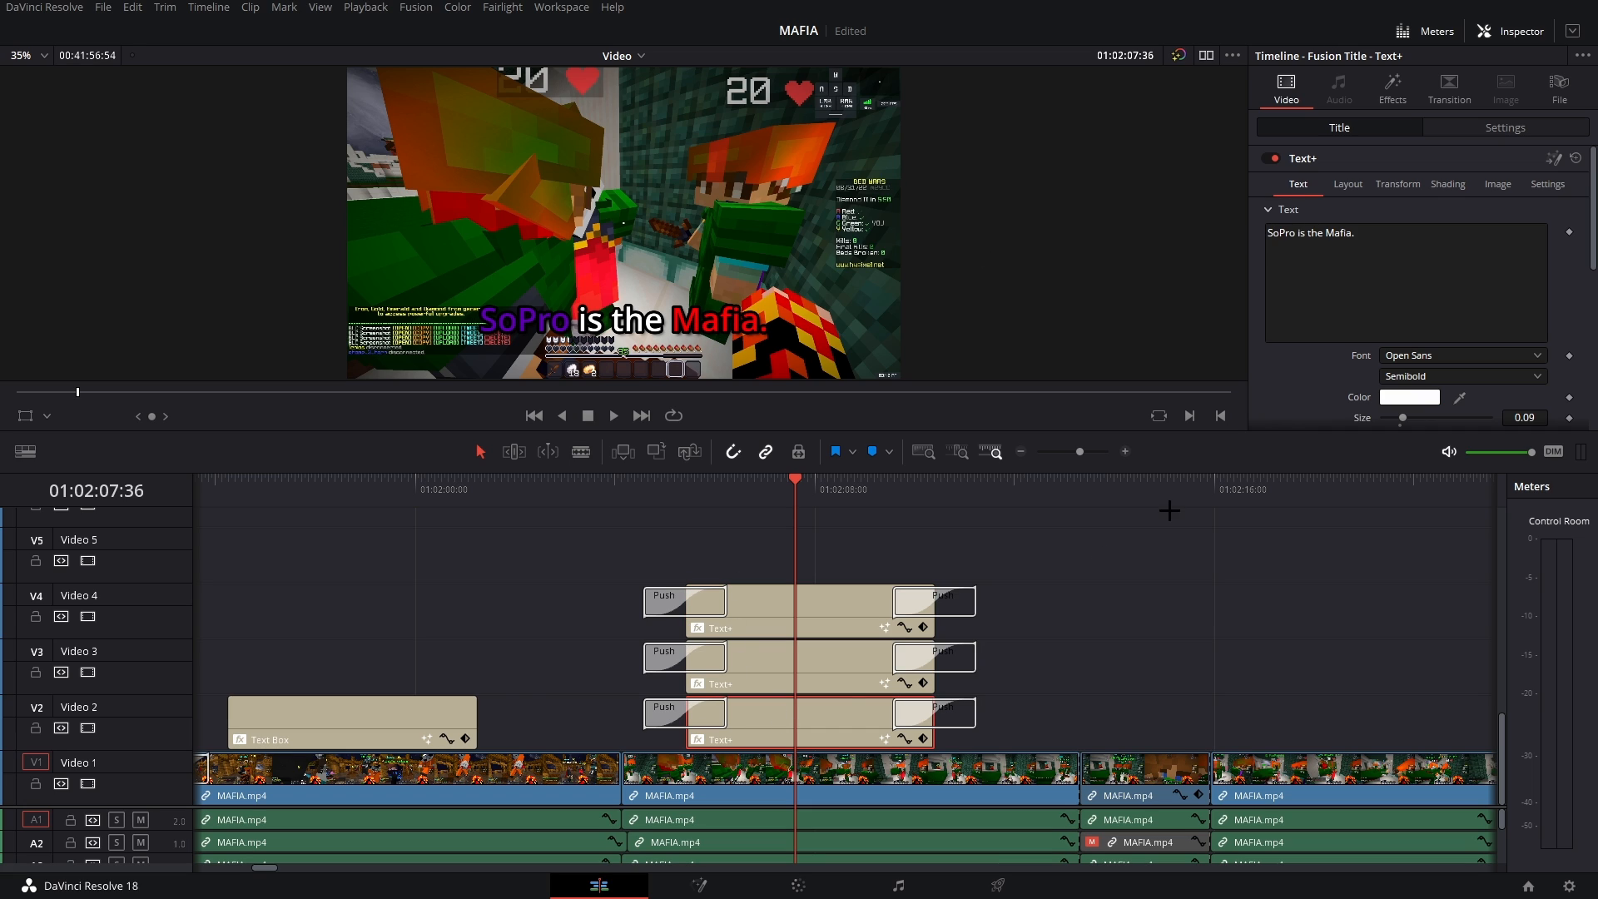
# - Disable the coloured Text+ titles on Video 4 and Video 3, leaving the white title on Video 2 showing
pyautogui.keyDown('ctrl'); pyautogui.click(813, 617); pyautogui.keyUp('ctrl')
pyautogui.press('d')
pyautogui.press('d')
pyautogui.click(824, 668)
pyautogui.press('d')
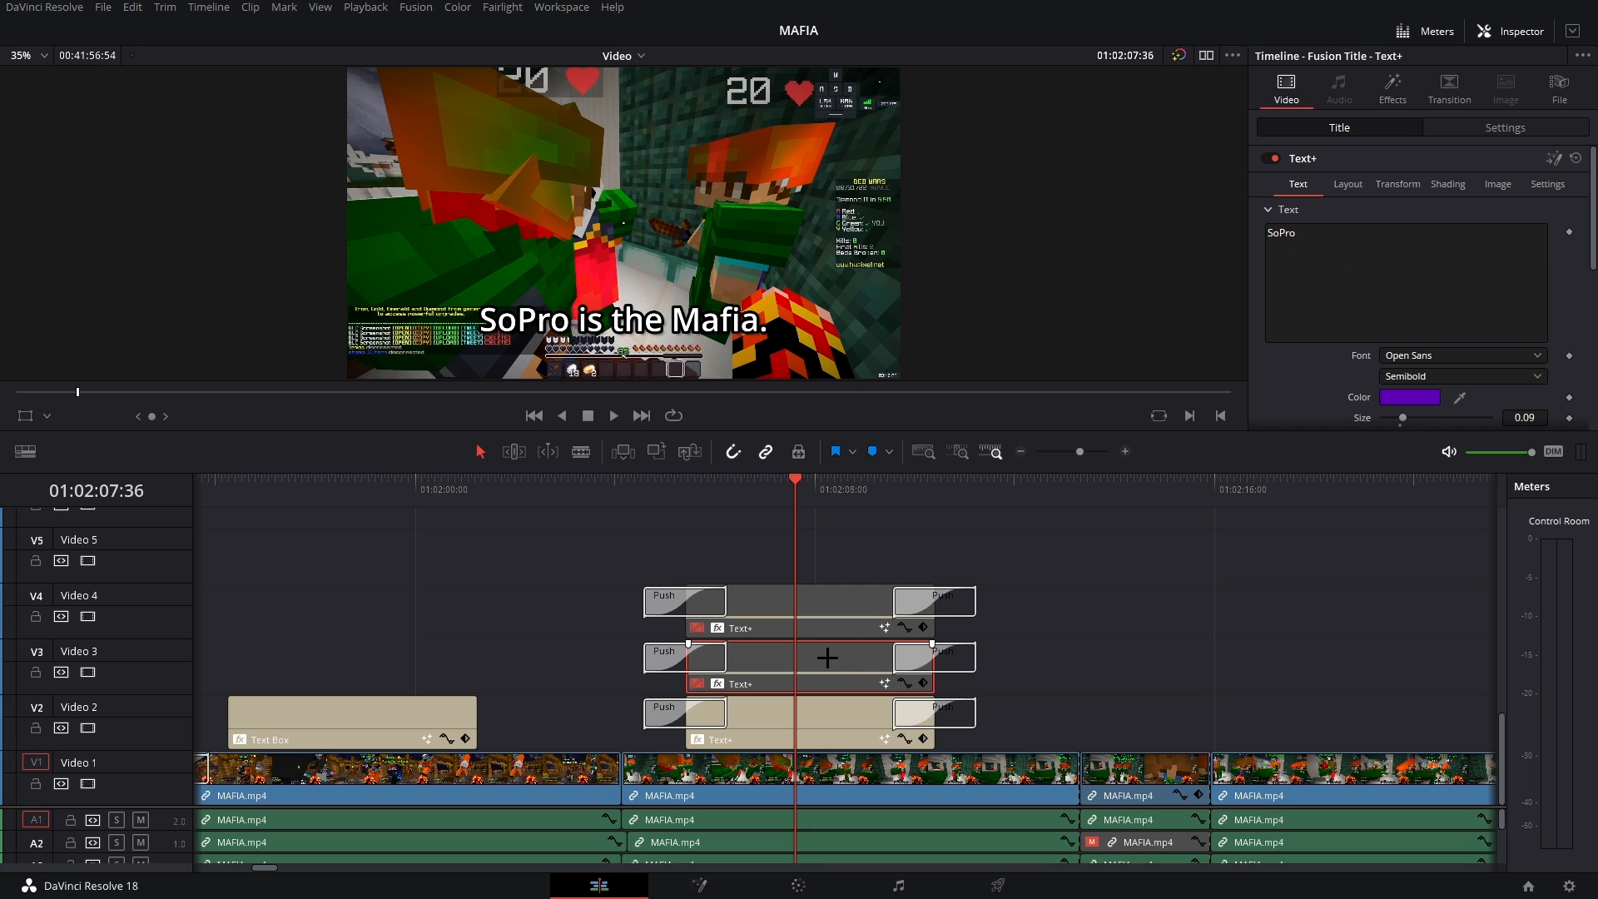
# - Re-enable the purple title on Video 3 and the red "Mafia." title on Video 4
pyautogui.press('d')
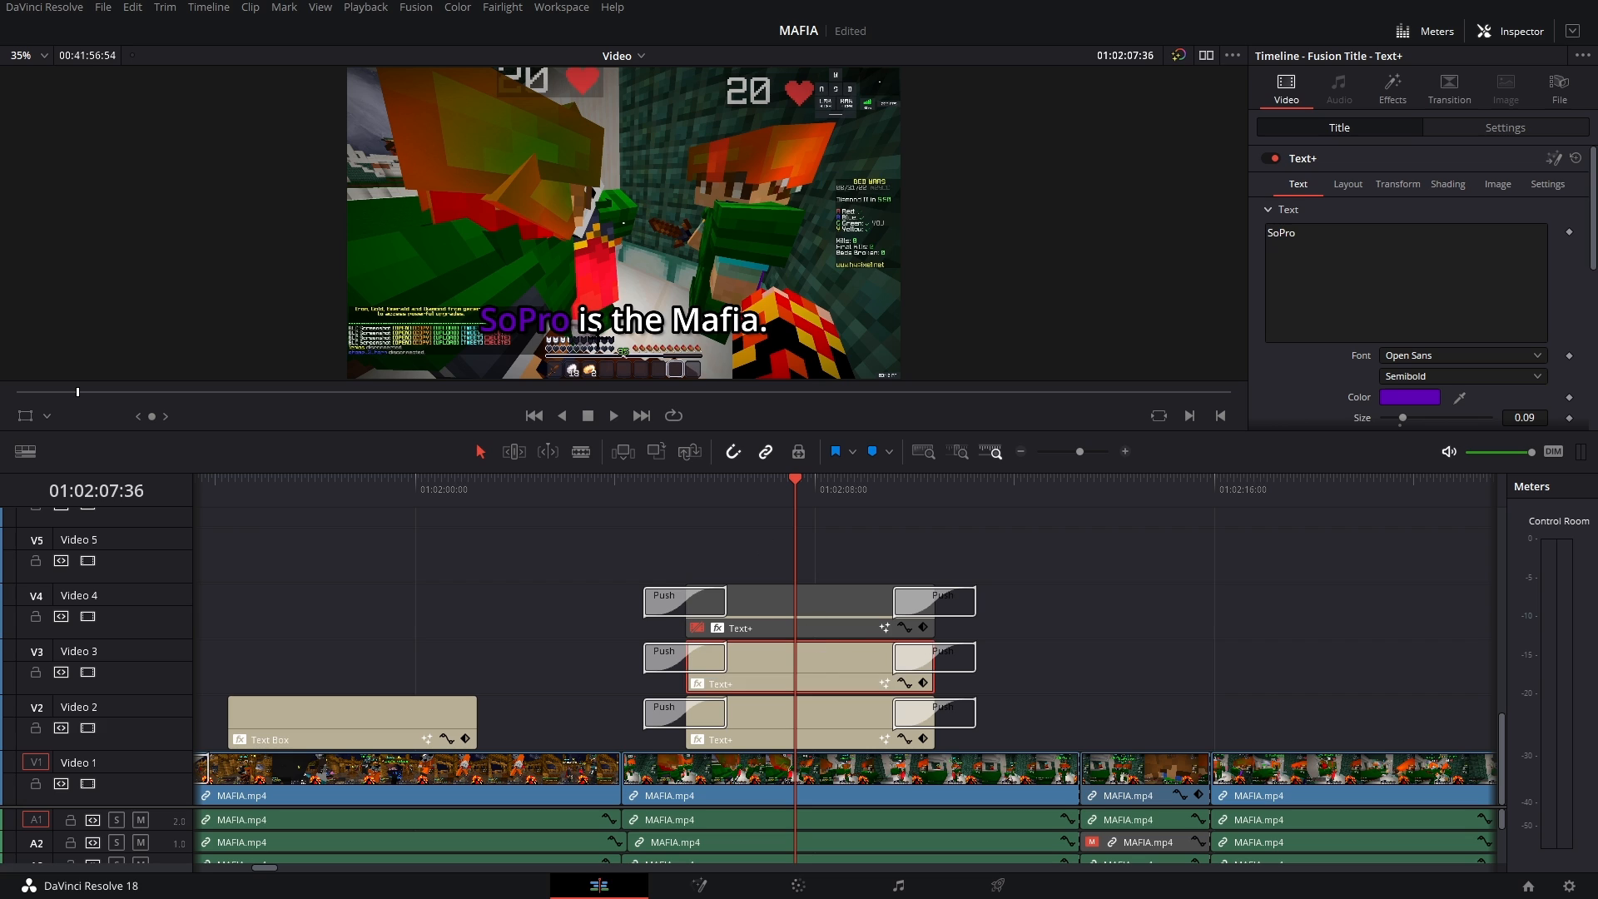
pyautogui.click(822, 589)
pyautogui.press('d')
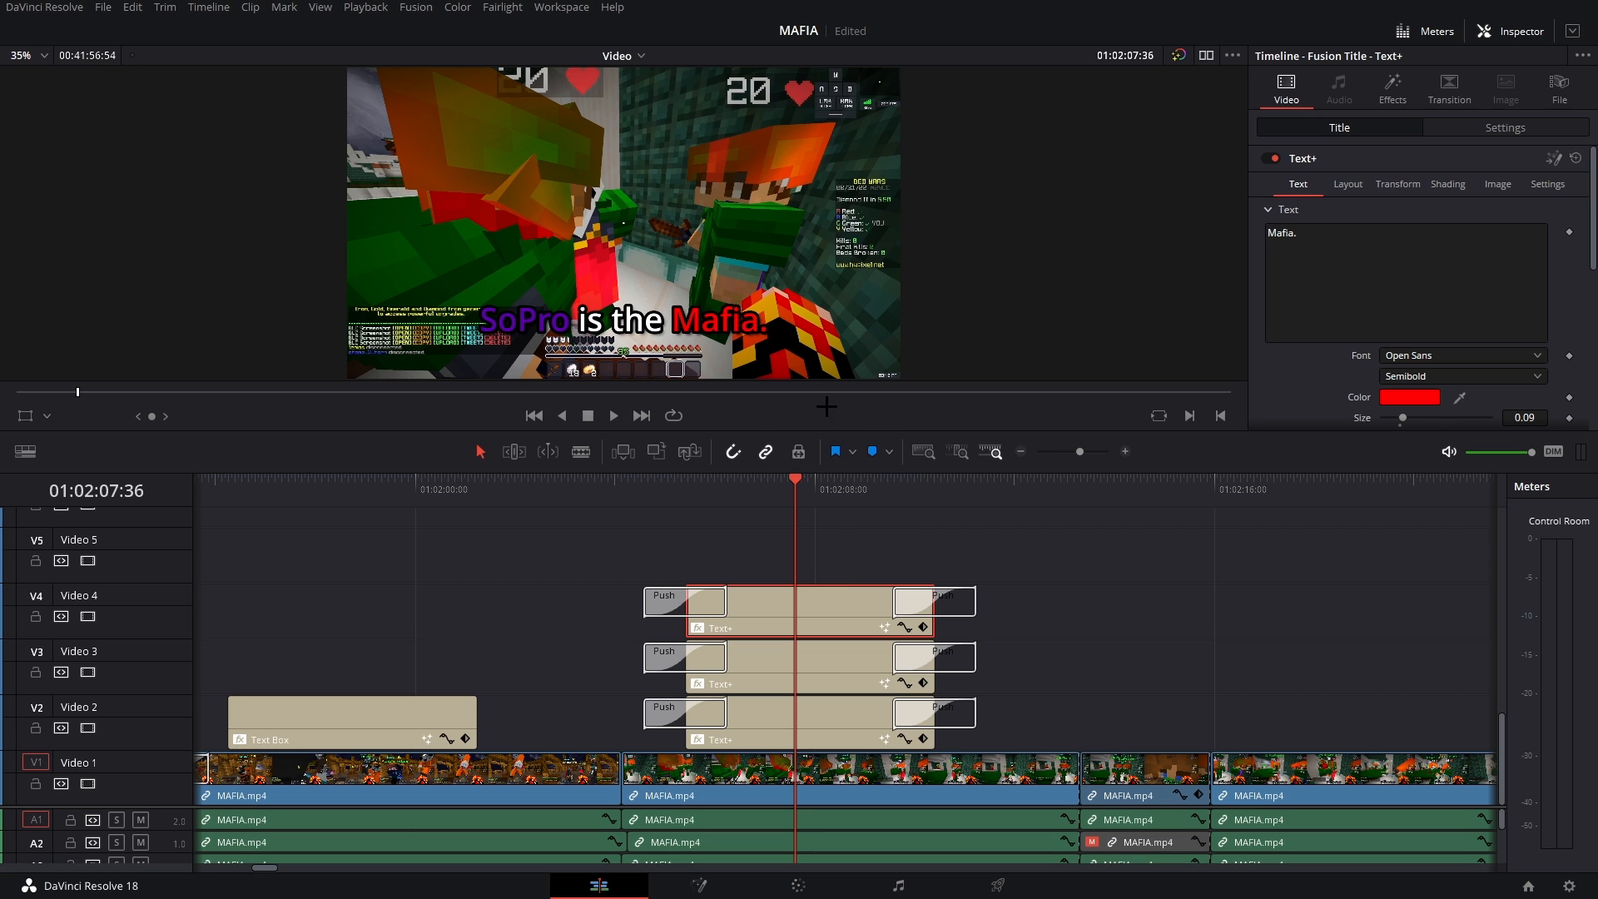
# - Go to 01:02:51:04 and inspect the ripmonts_face2.png overlay and the orange name title above it
pyautogui.click(1021, 451)
pyautogui.click(1020, 451)
pyautogui.hscroll(5, 907, 618)
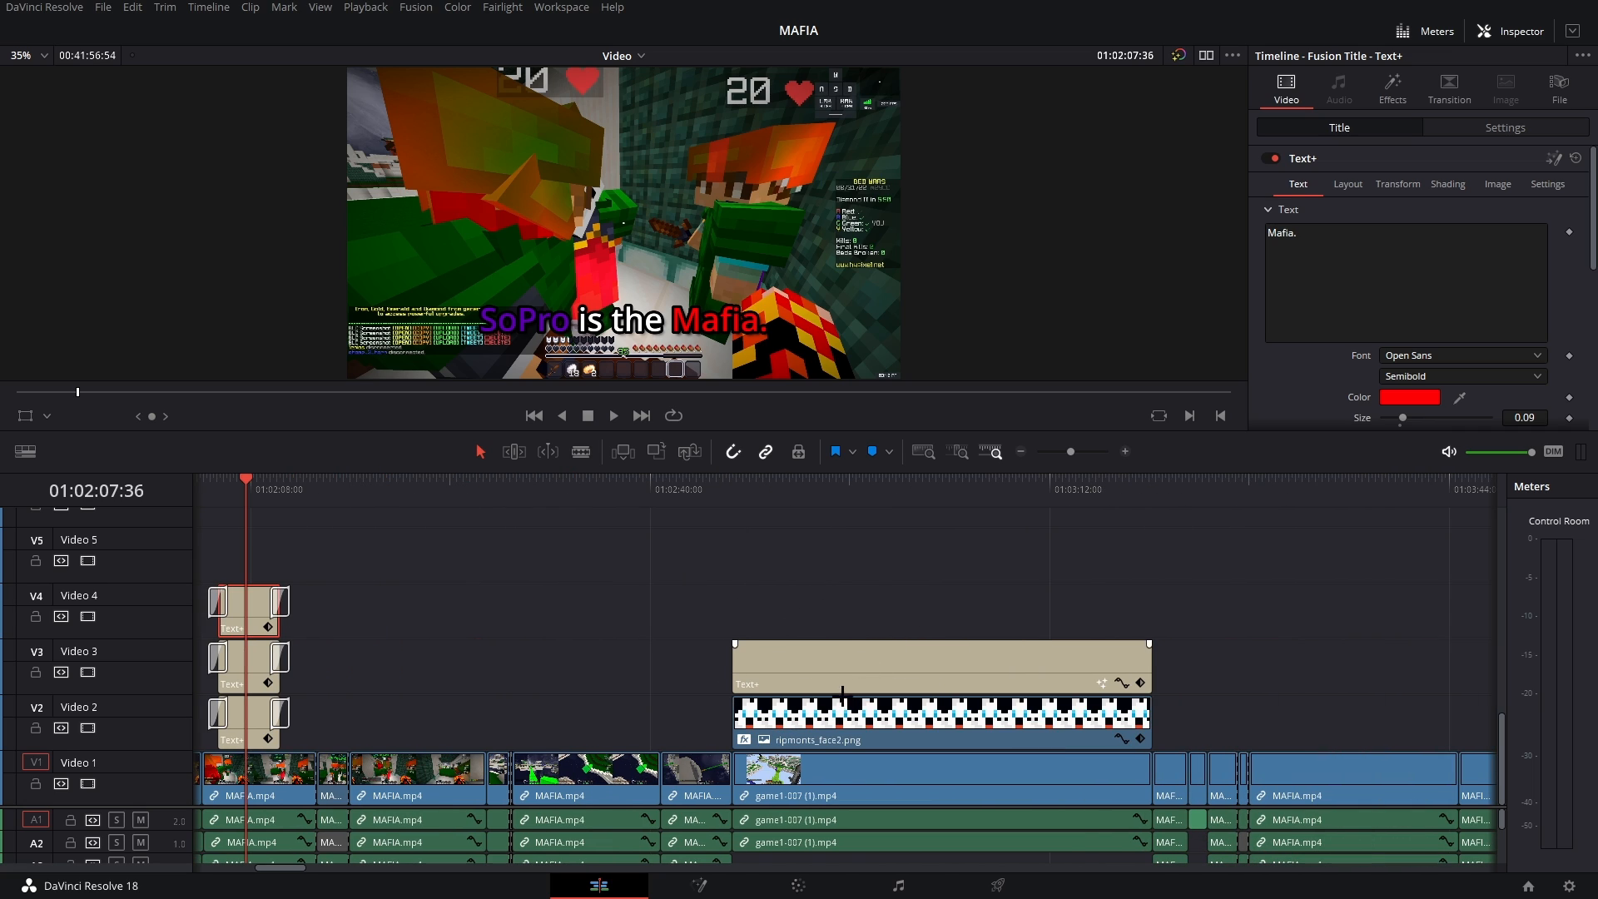
pyautogui.click(788, 528)
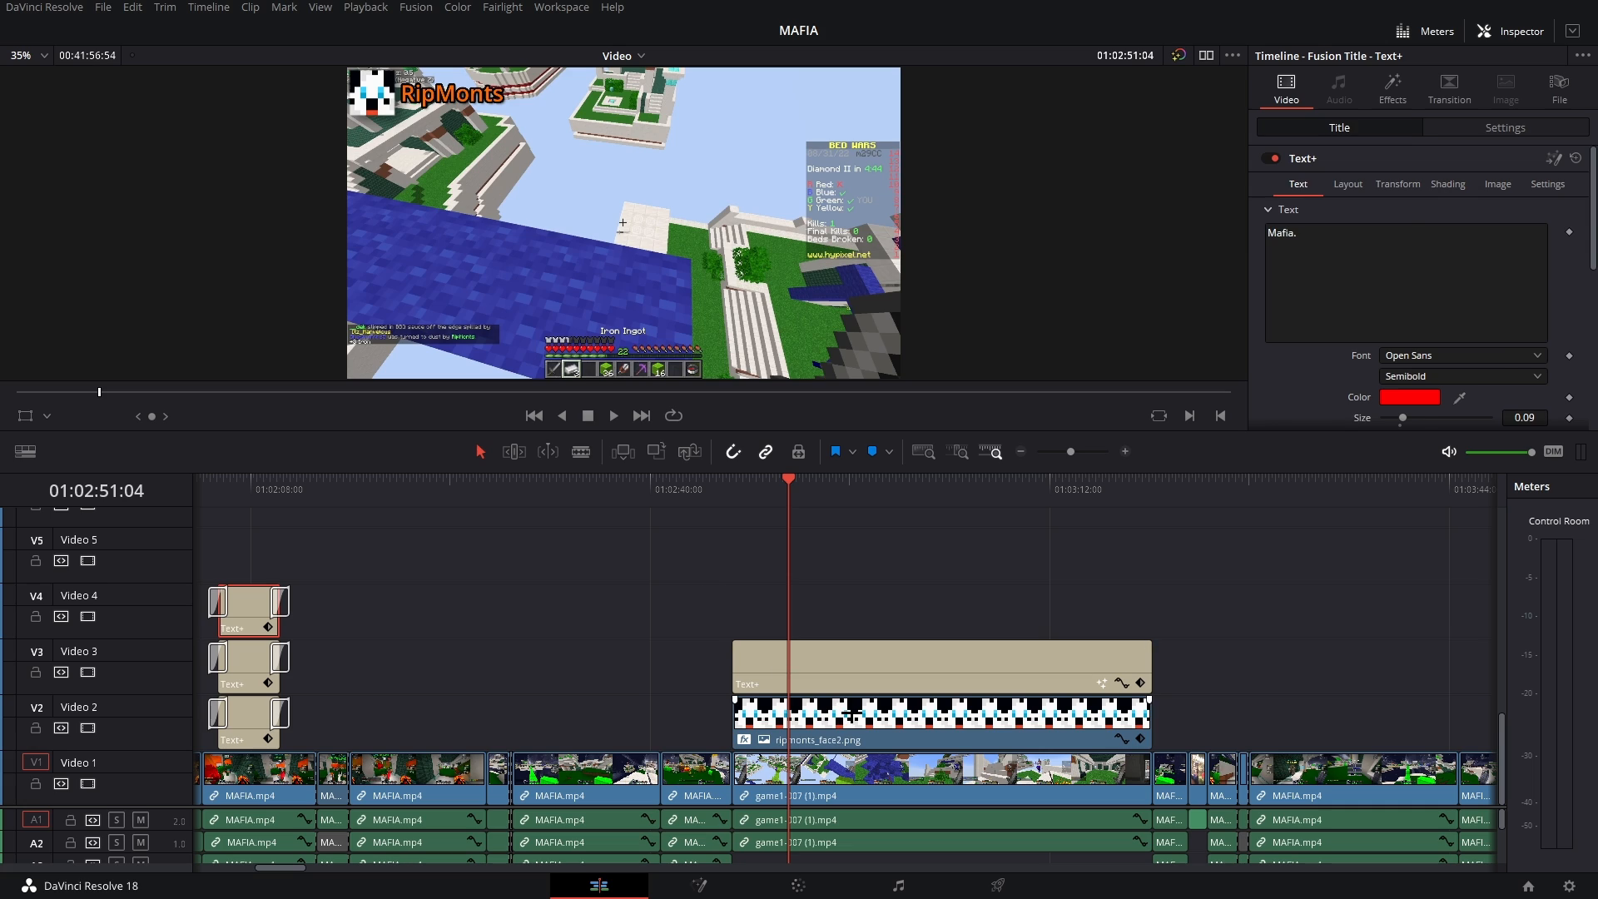
pyautogui.click(372, 92)
pyautogui.scroll(-2, 1481, 342)
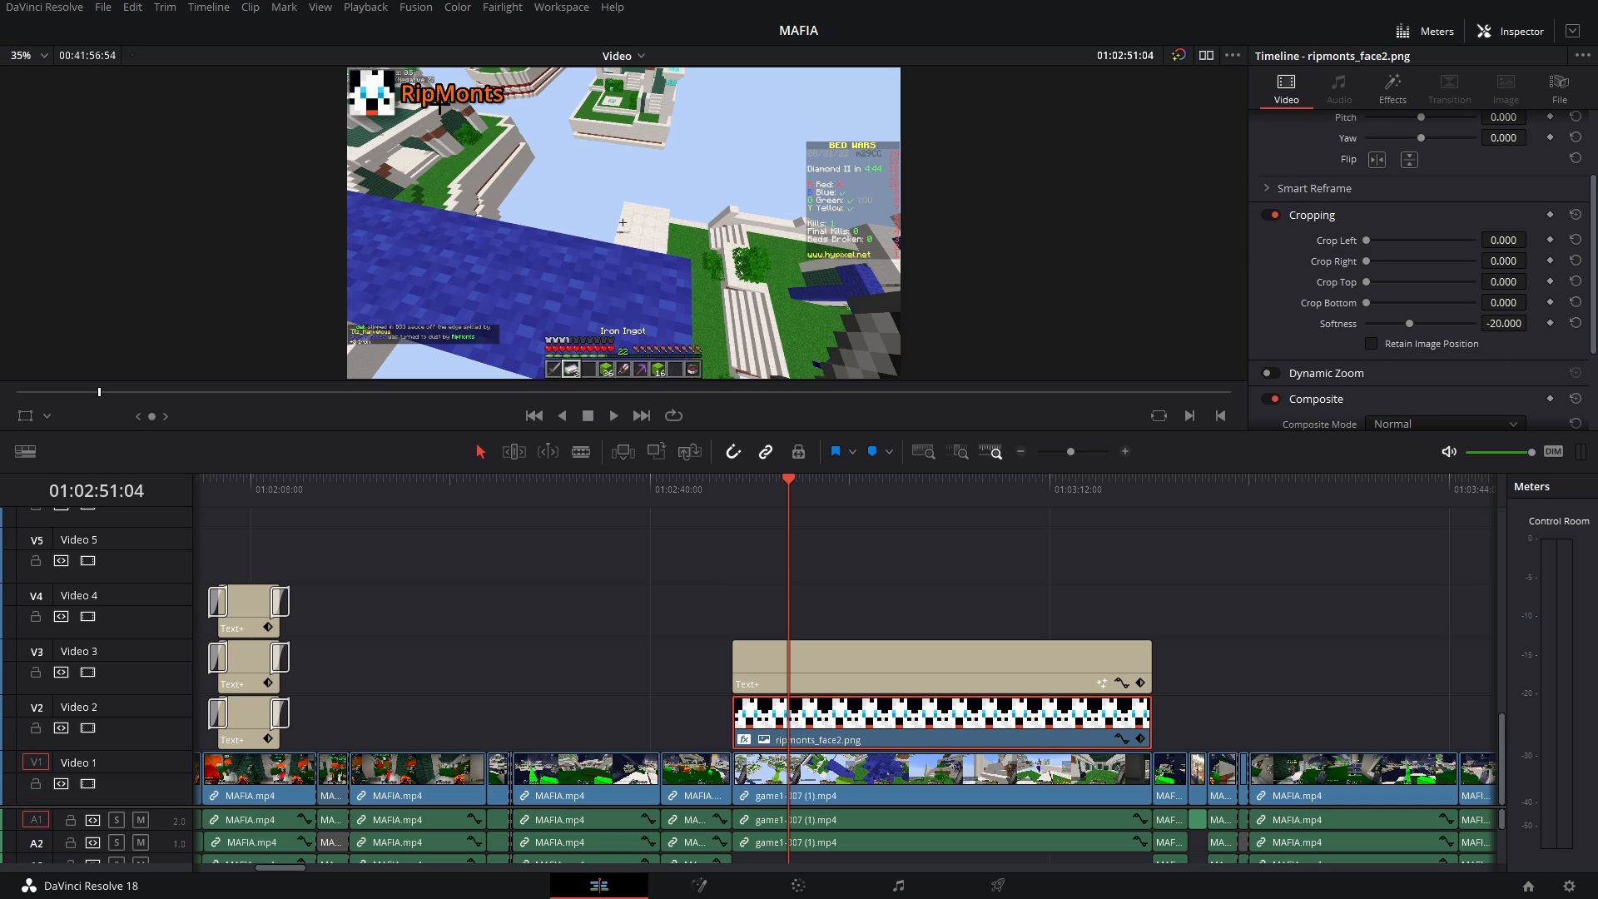
pyautogui.click(913, 649)
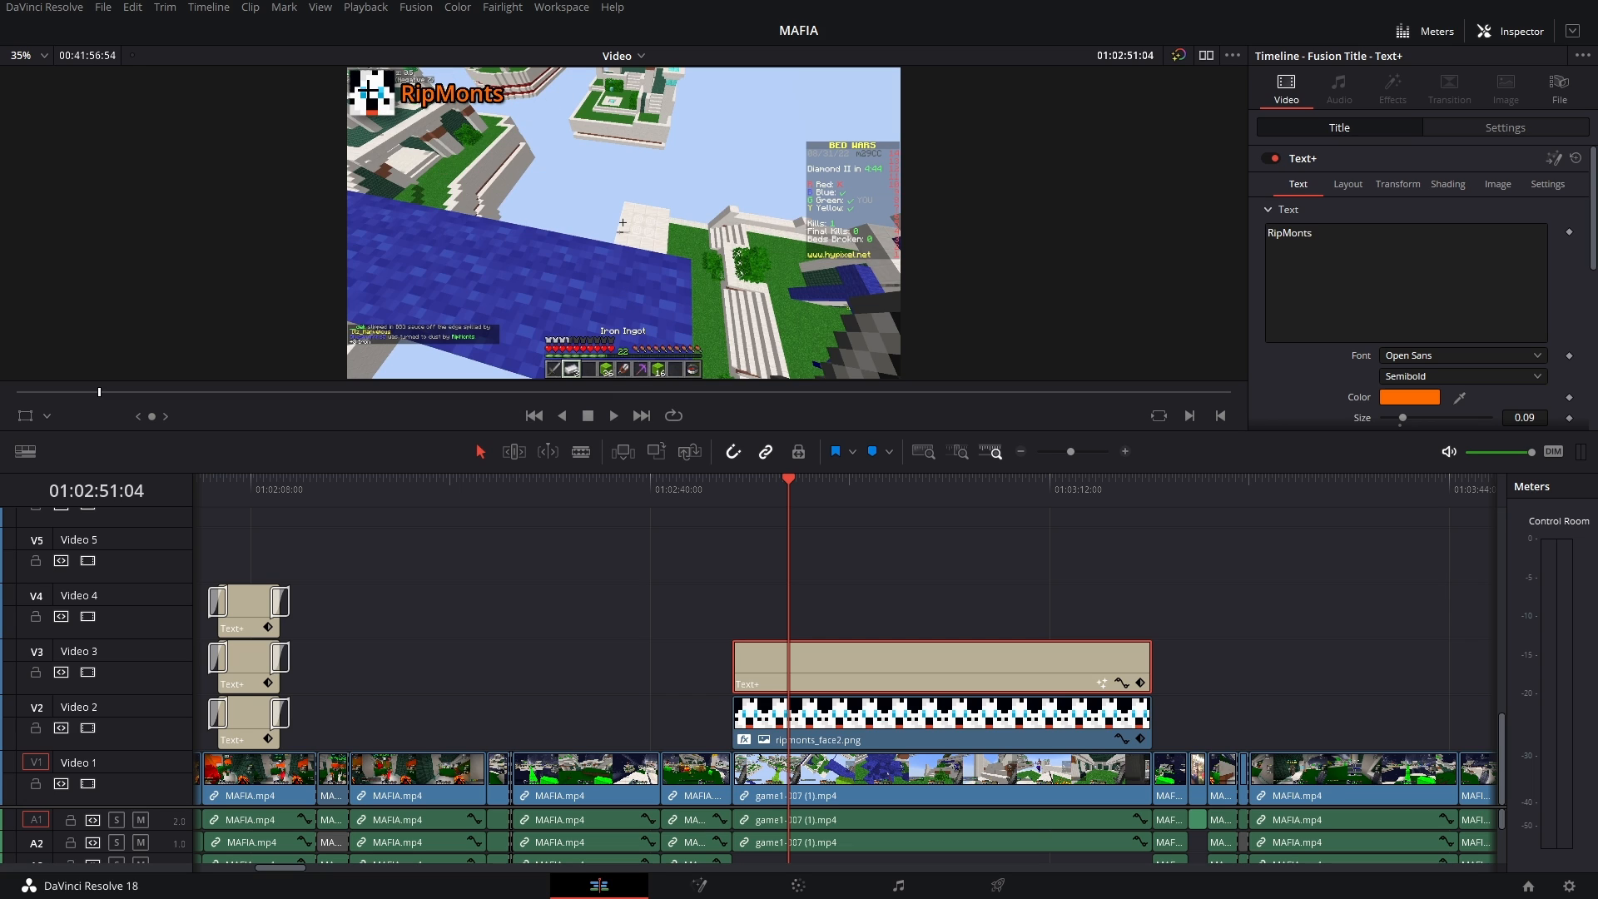
# - Go to 01:04:09:28 and inspect the transform settings of the animated arrows green screen clip on Video 6
pyautogui.hscroll(8, 786, 609)
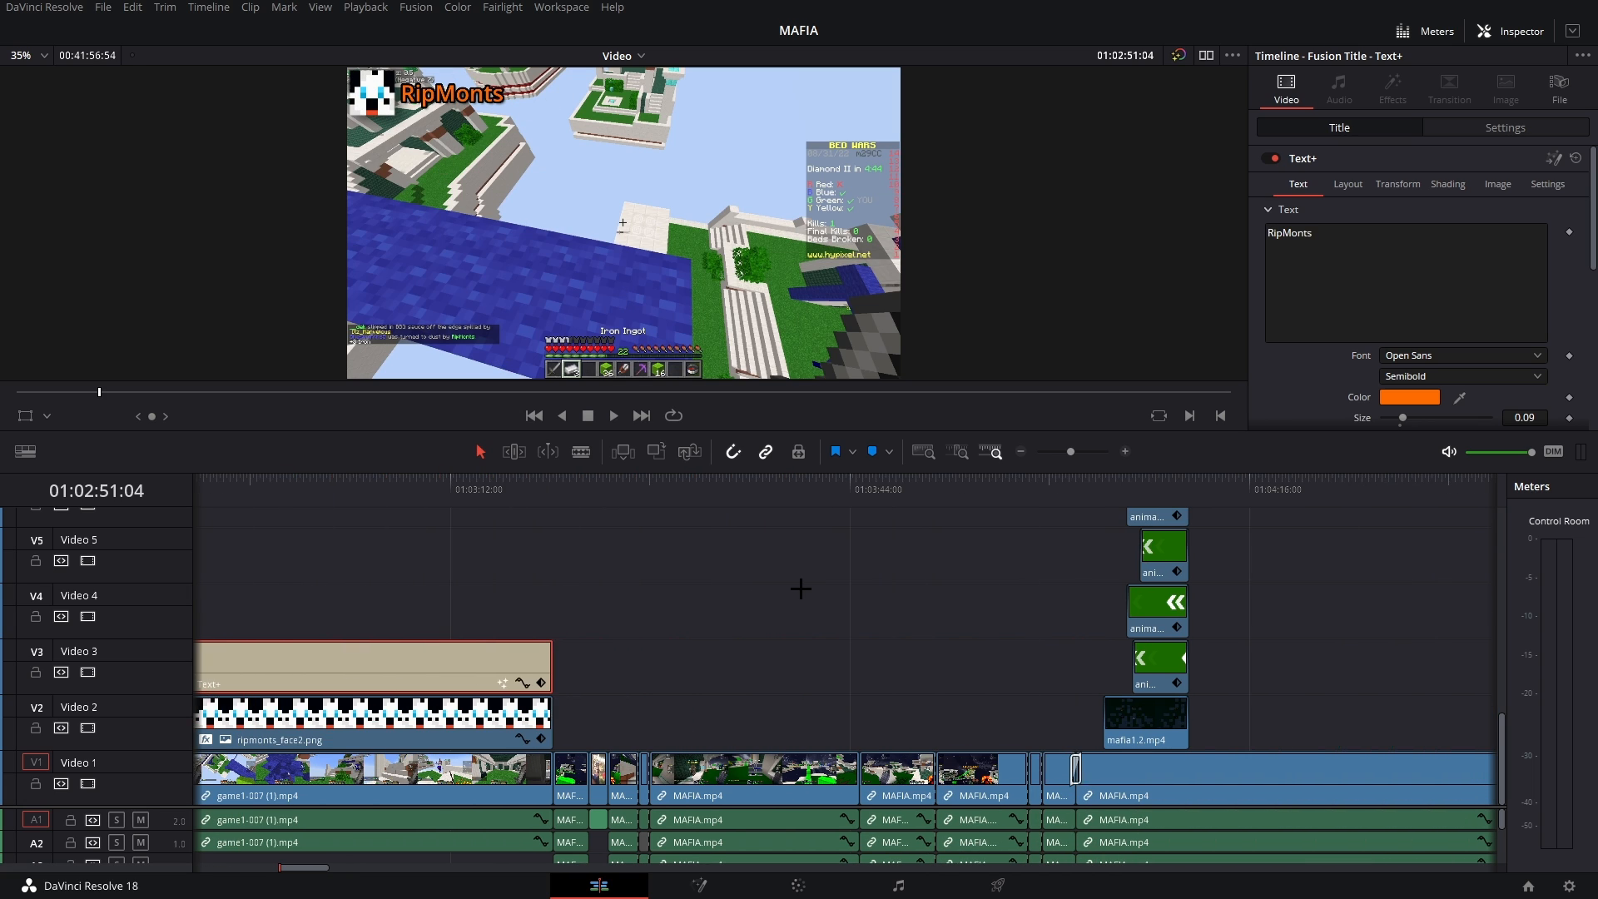
pyautogui.hscroll(2, 742, 613)
pyautogui.scroll(2, 745, 618)
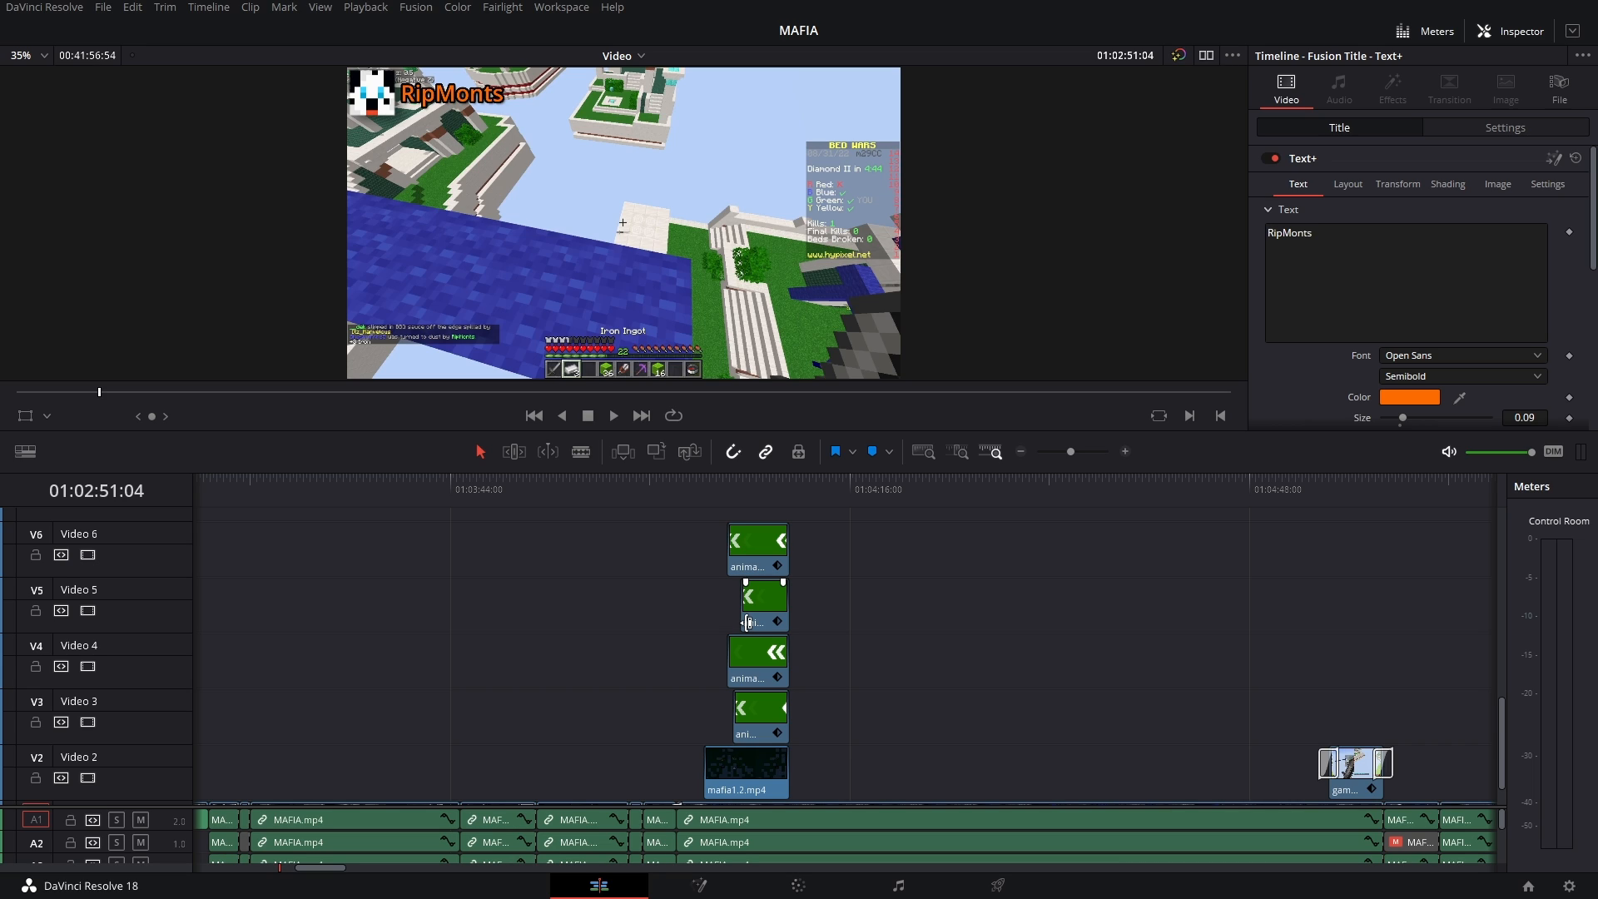
pyautogui.click(768, 480)
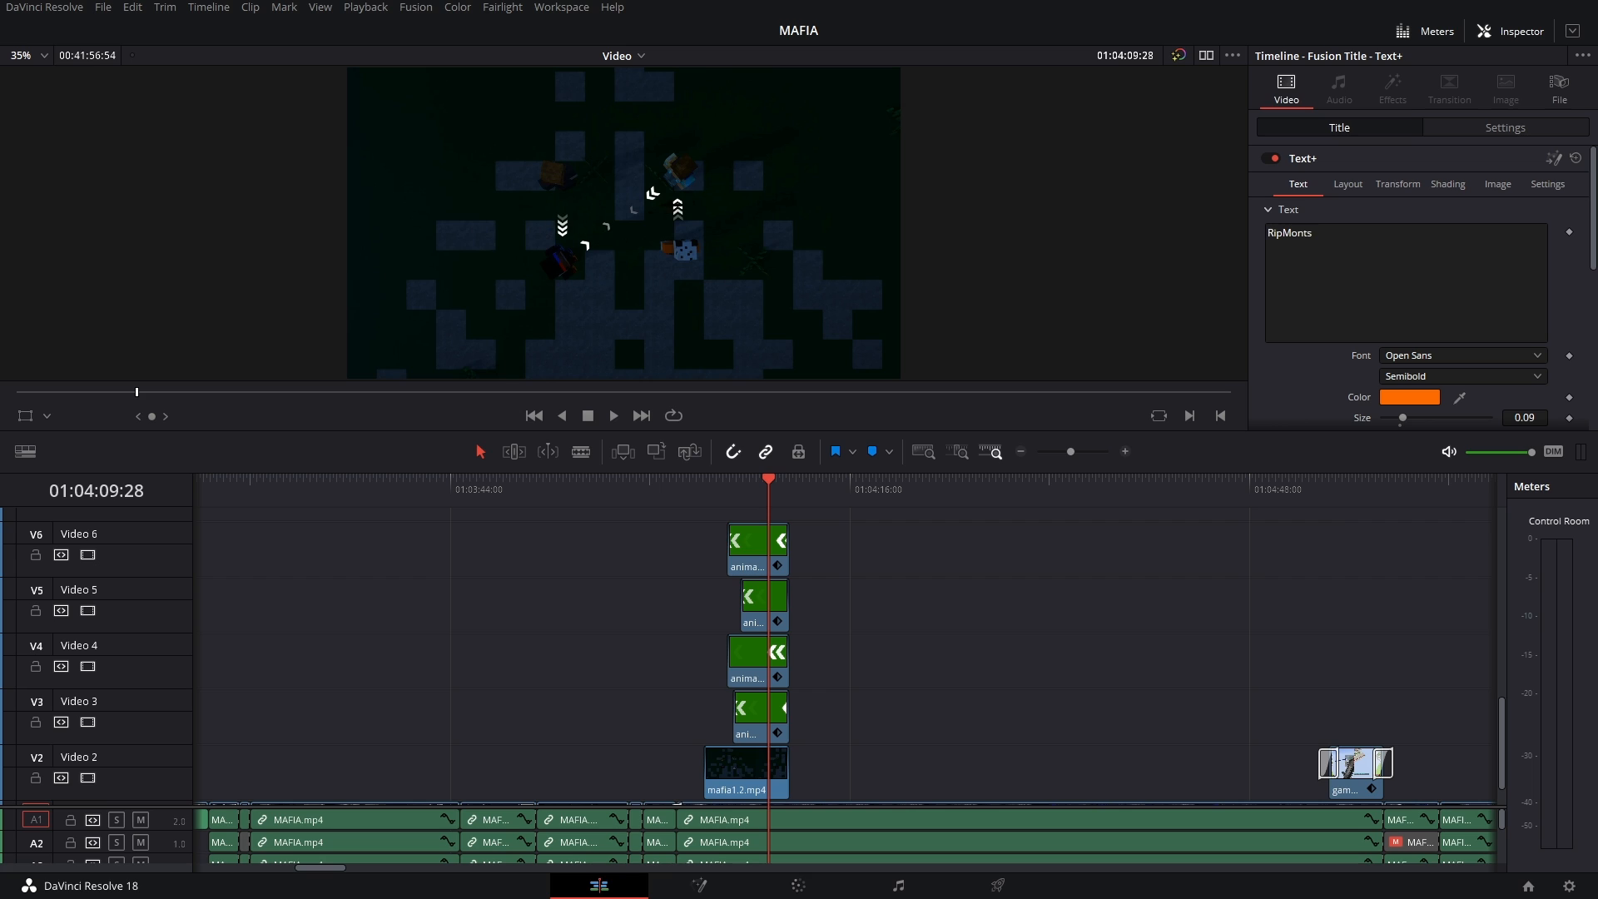
pyautogui.click(755, 545)
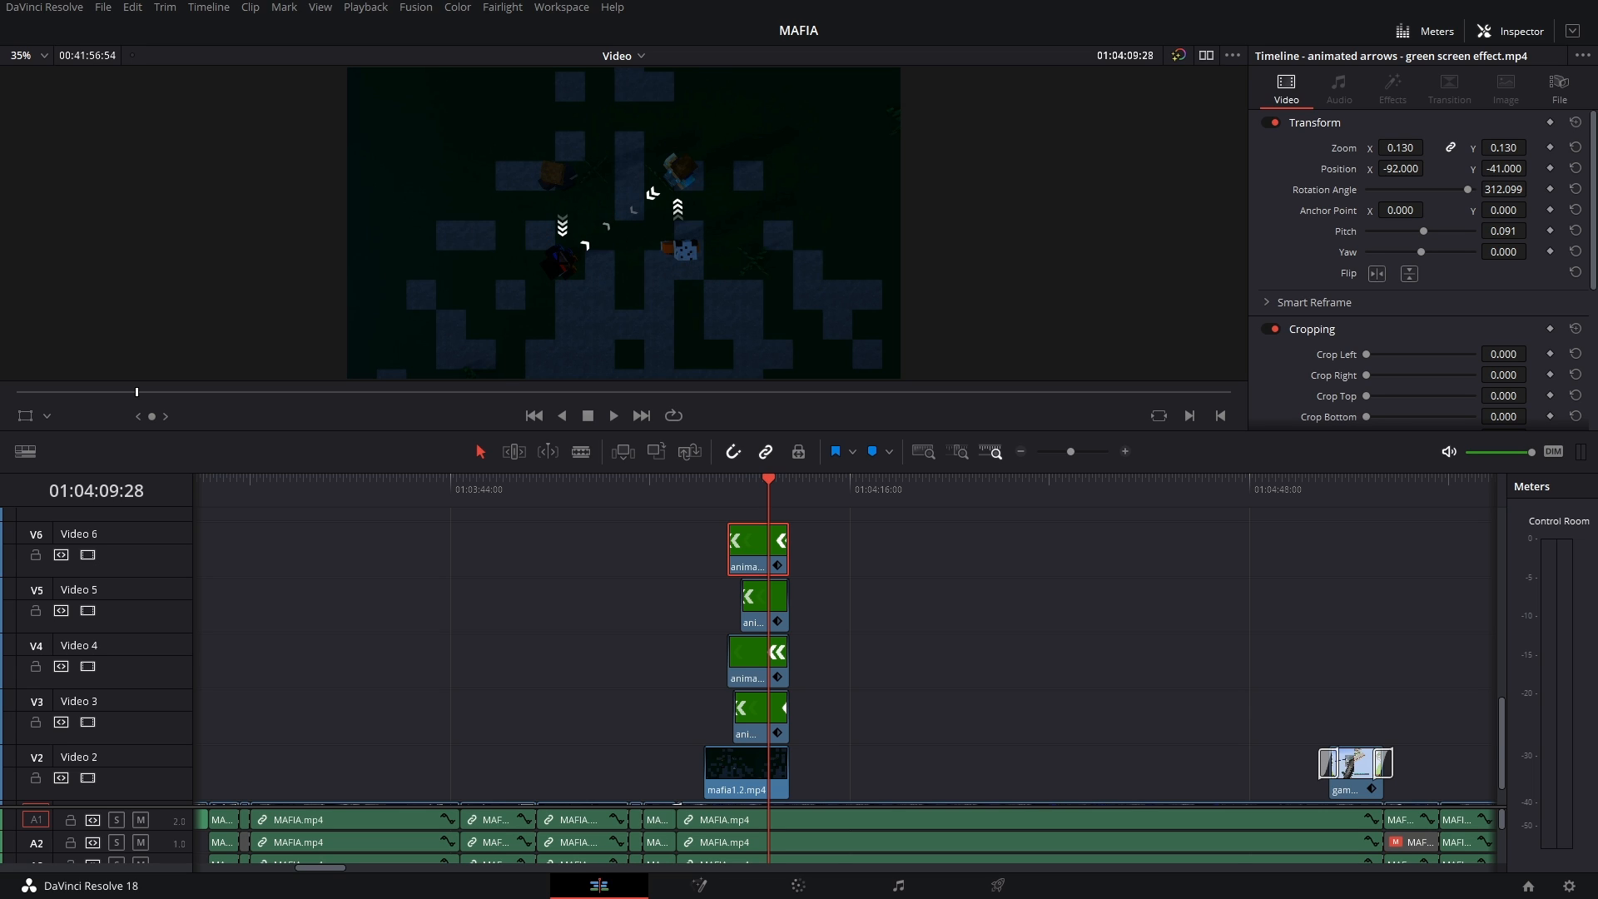
pyautogui.hscroll(3, 874, 620)
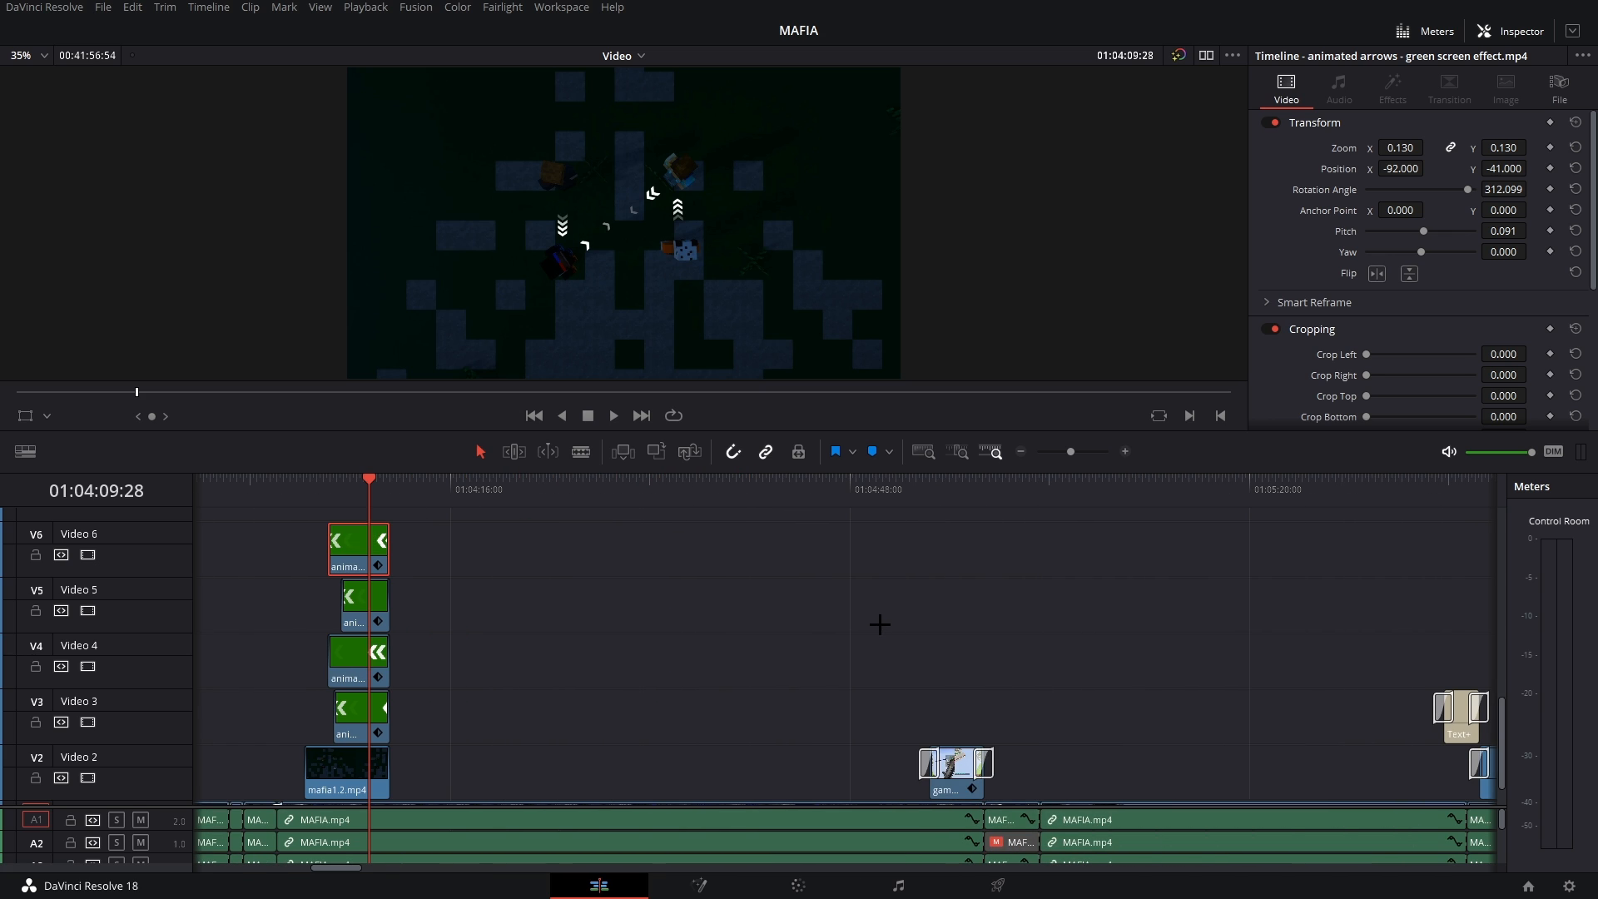
pyautogui.scroll(-1, 878, 622)
pyautogui.hscroll(2, 880, 623)
pyautogui.hscroll(-3, 880, 623)
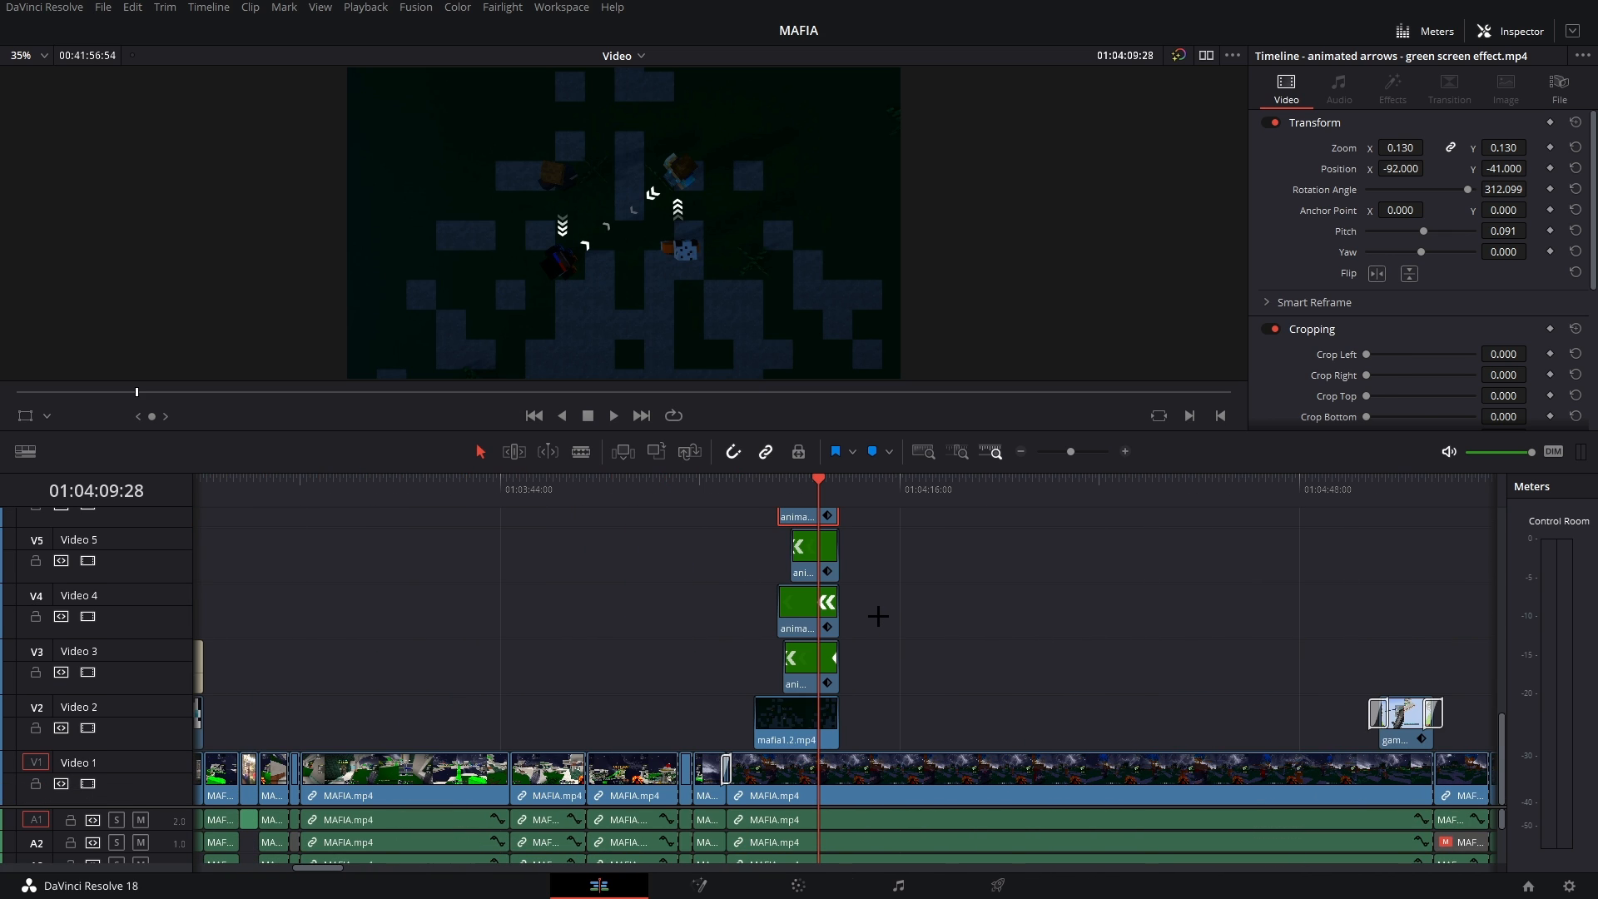
pyautogui.click(893, 604)
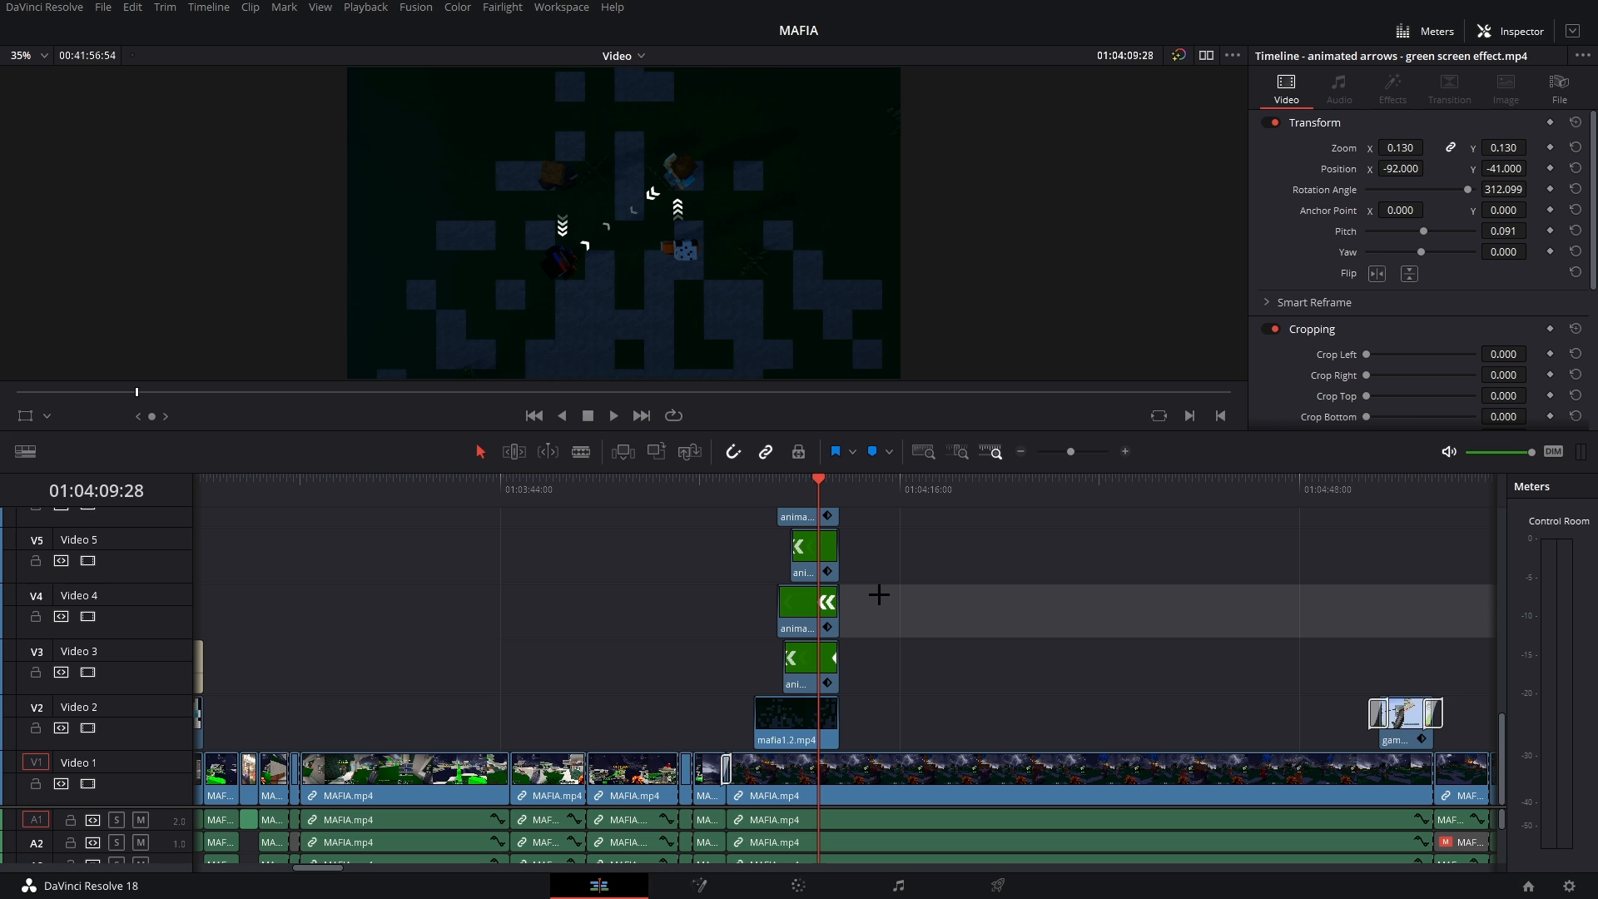
# - View the game1-007 (1).mp4 overlay at 01:04:56:44 and the green "Mafia caught!" title at 01:05:36:26
pyautogui.hscroll(10, 999, 616)
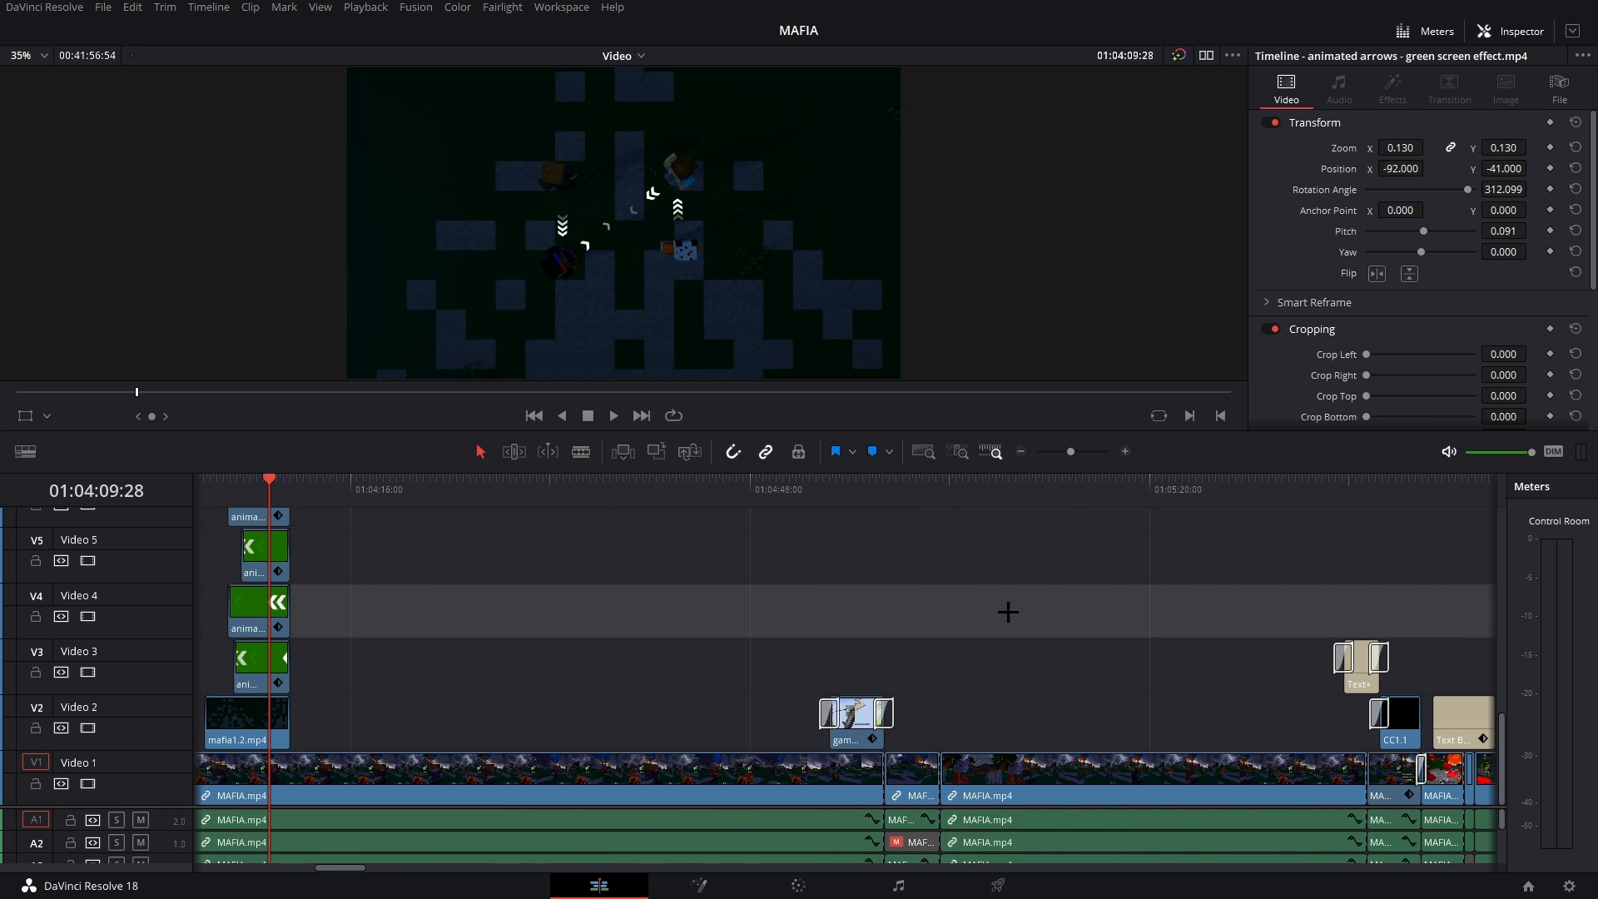
pyautogui.moveTo(841, 484); pyautogui.dragTo(859, 484)
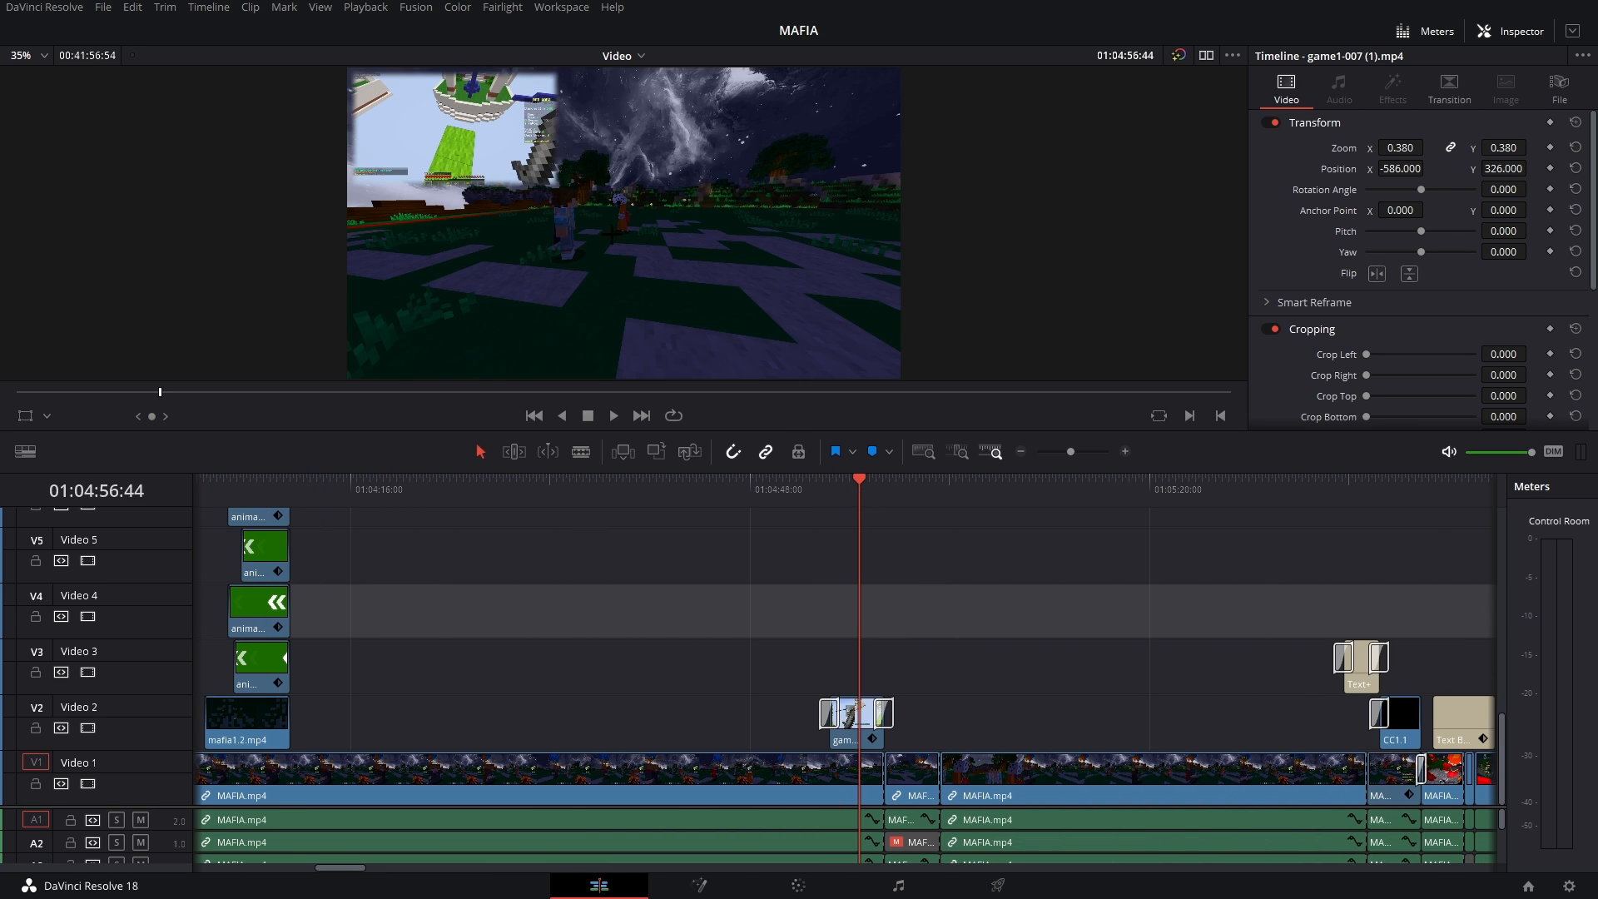
pyautogui.hscroll(10, 884, 623)
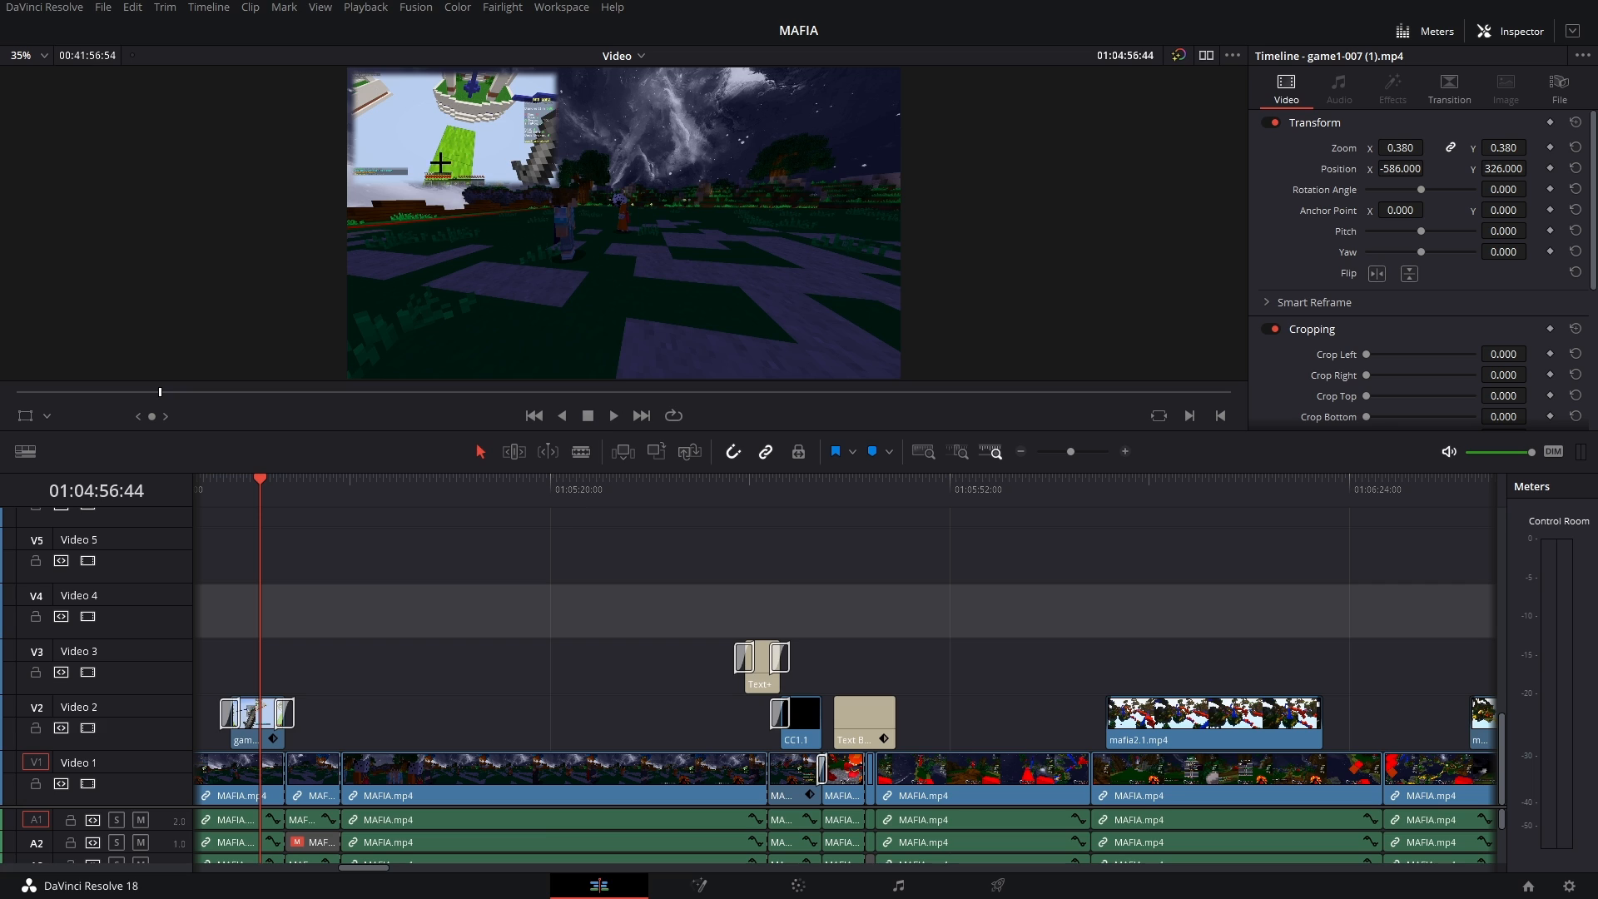
pyautogui.click(754, 492)
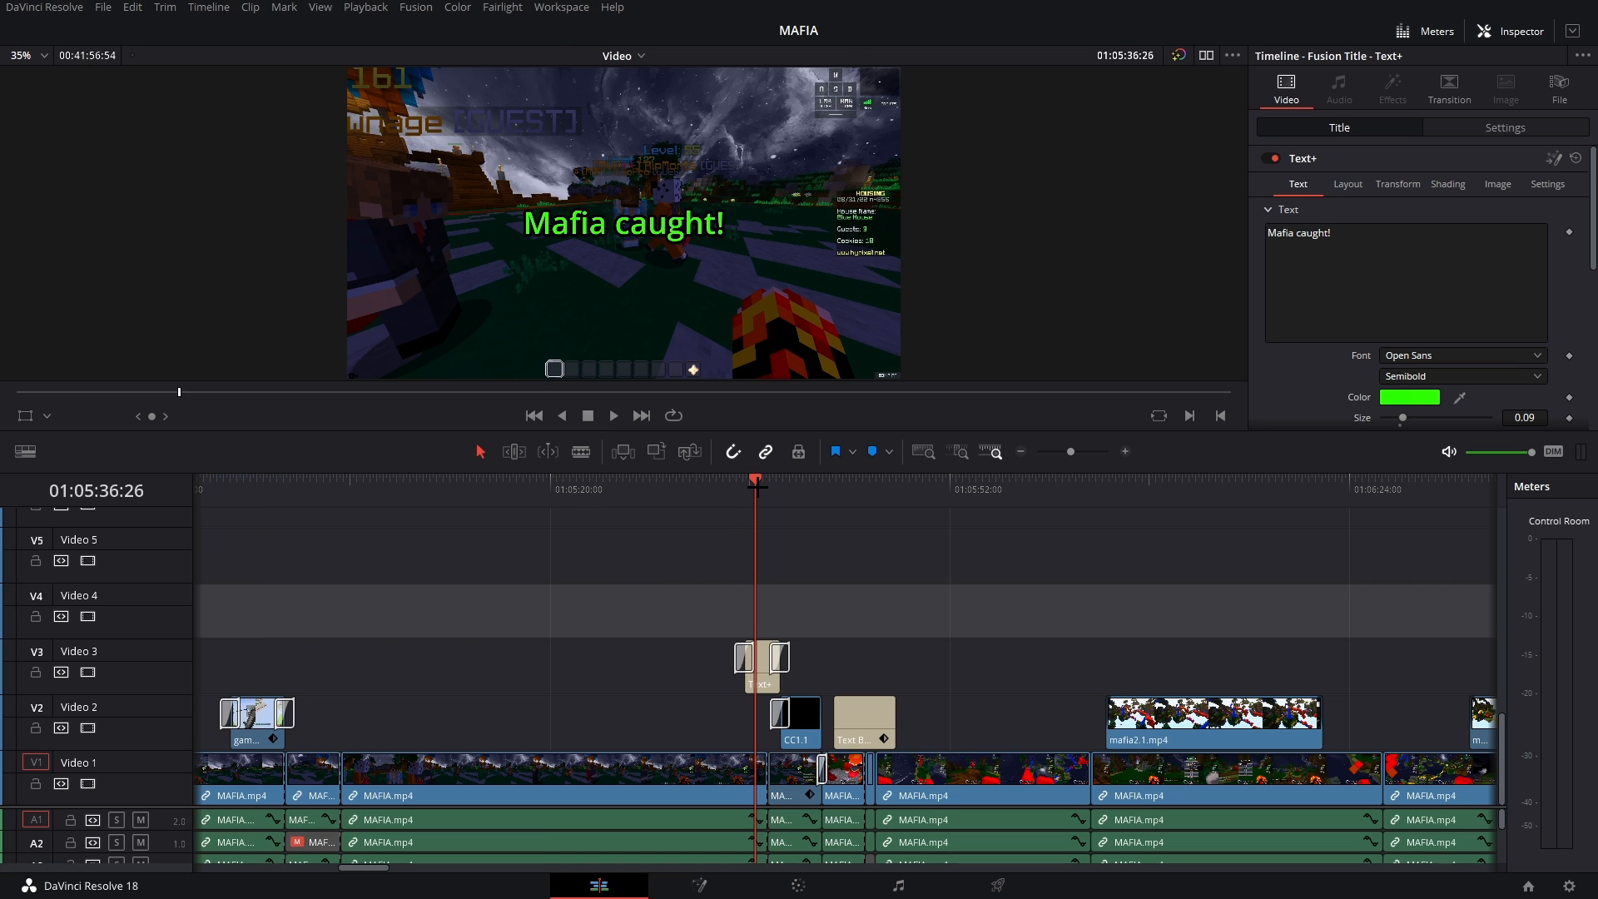
# - Check the music and heartbeat sound clips on the lower audio tracks and play a short section before the "Mafia caught!" title
pyautogui.scroll(-4, 757, 828)
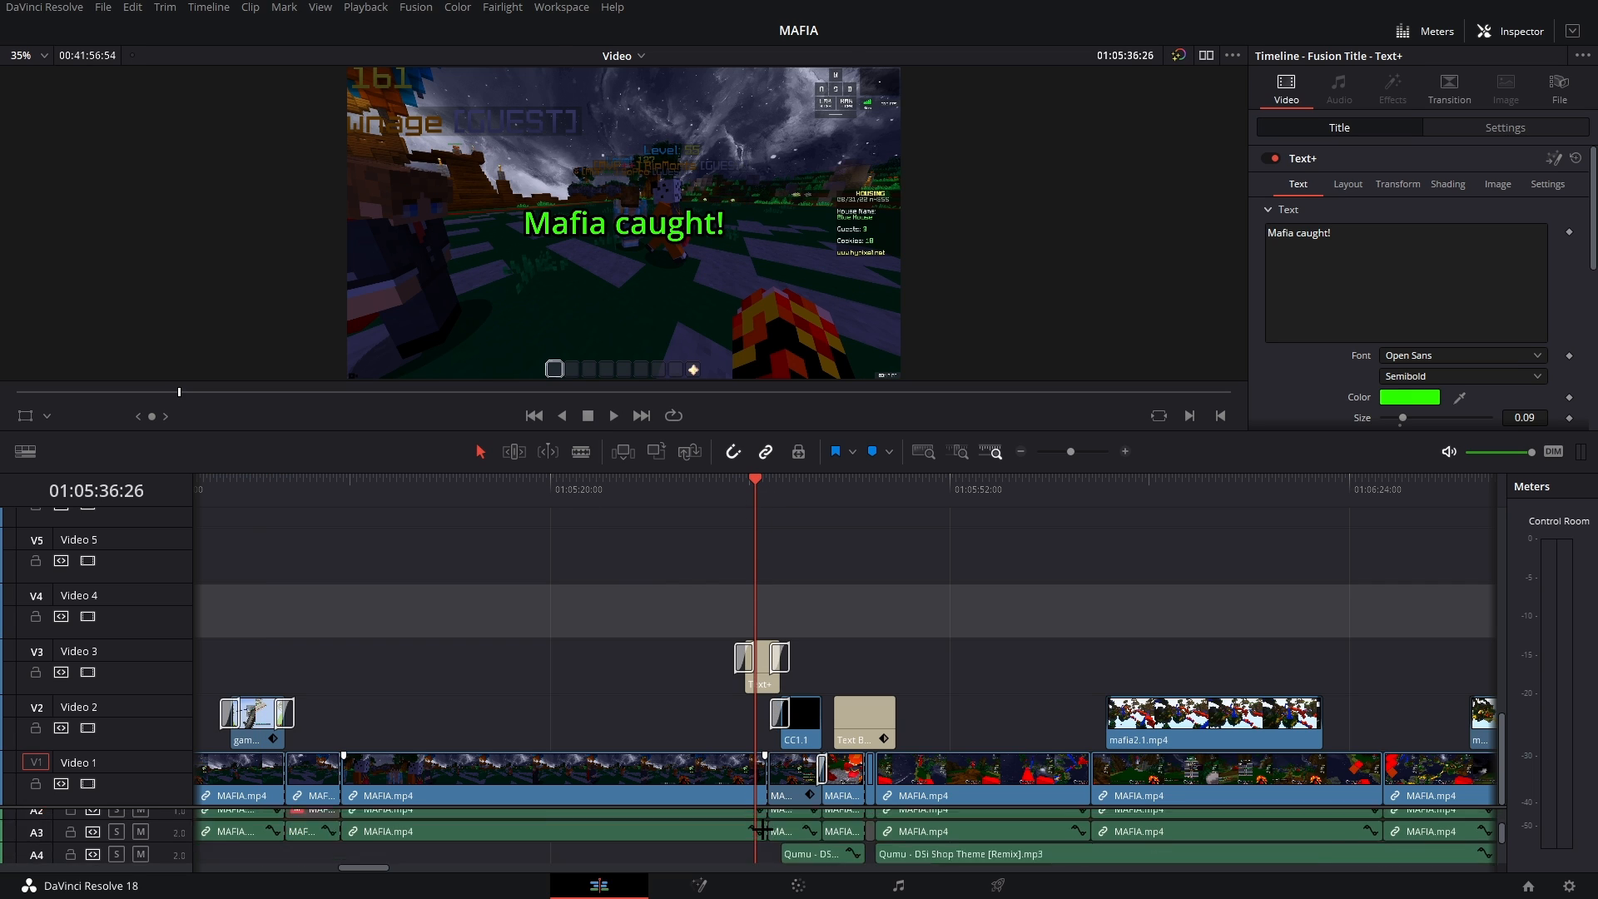
pyautogui.hscroll(-5, 636, 830)
pyautogui.hscroll(-2, 636, 830)
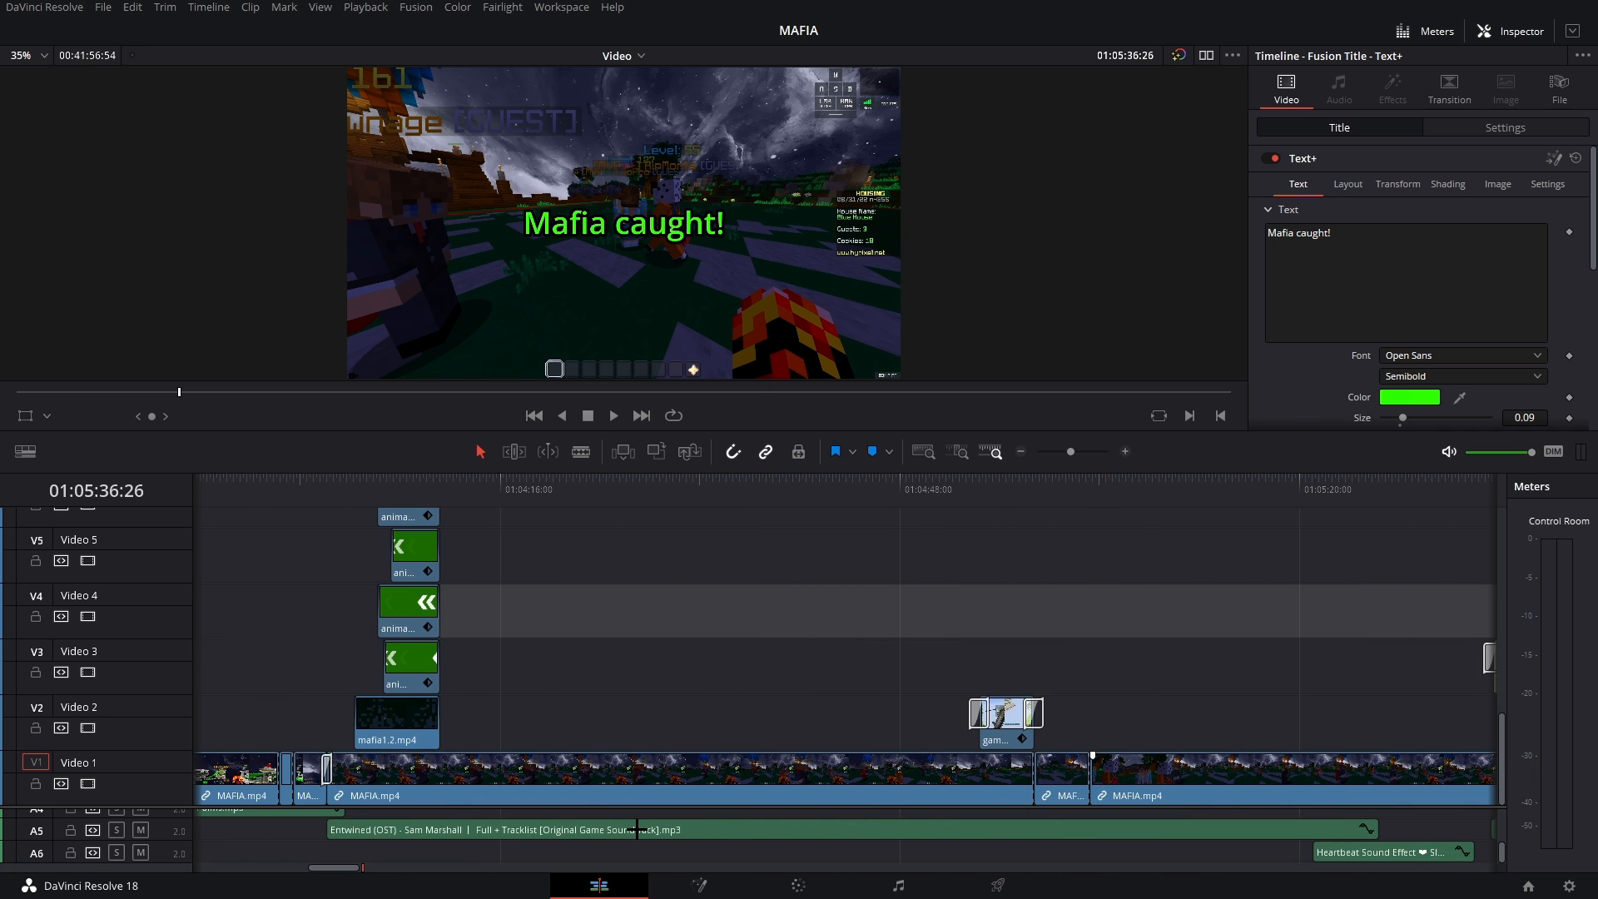
pyautogui.hscroll(8, 636, 829)
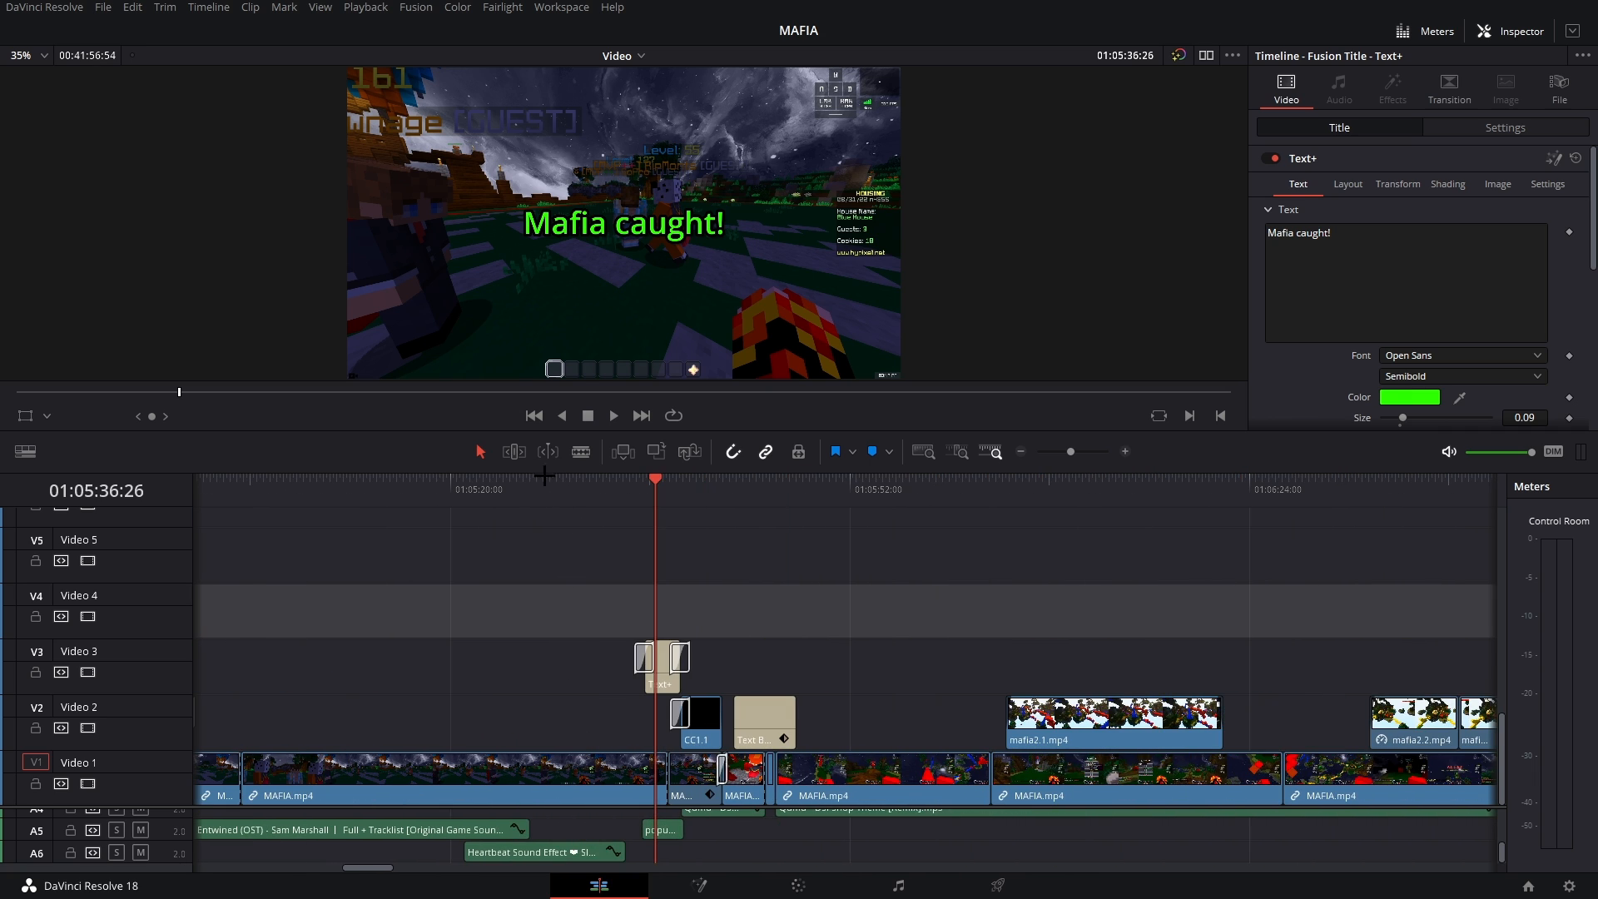
pyautogui.click(539, 502)
pyautogui.press('space')
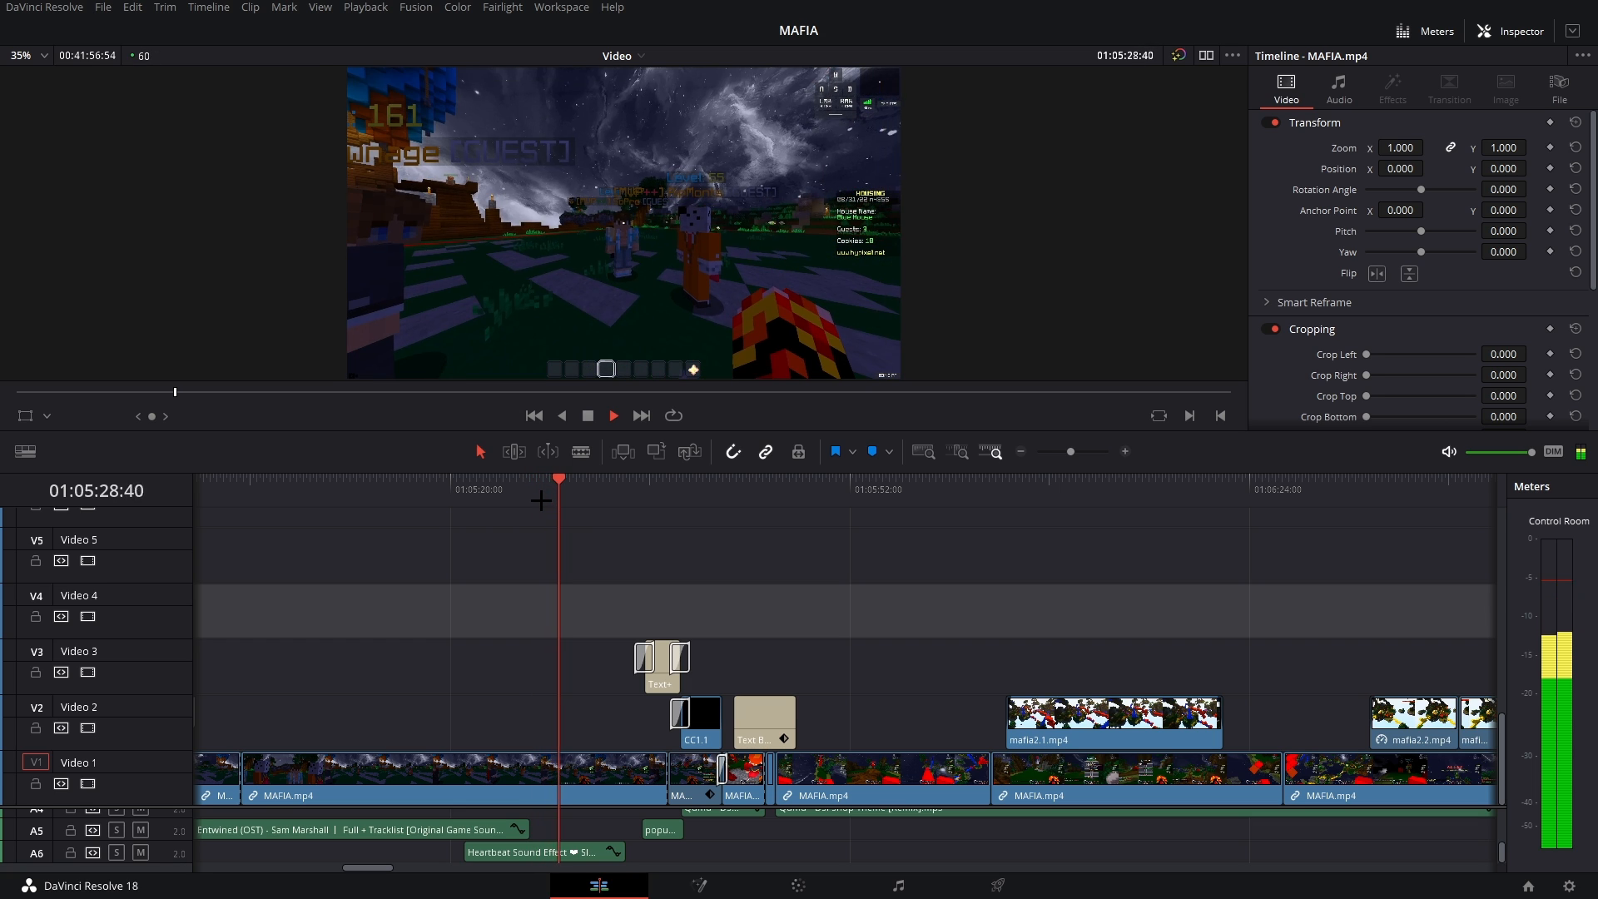
pyautogui.press('space')
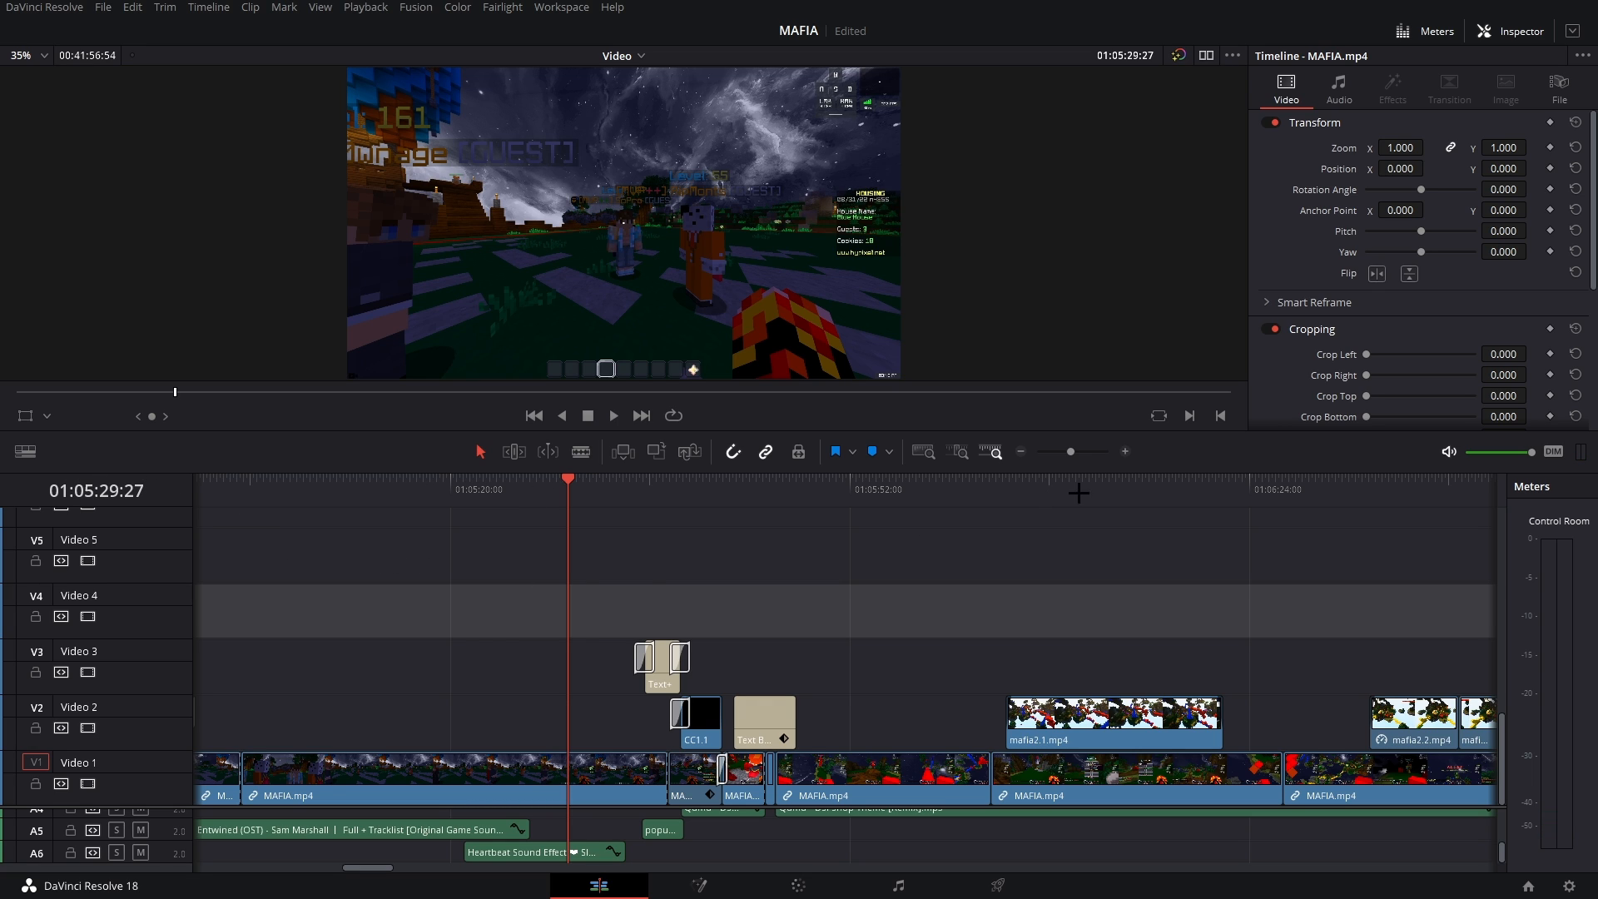
# - Select the popup_sfx3.mp4 sound on Audio 5 and play the timeline through the "Mafia caught!" title's entrance
pyautogui.click(1122, 450)
pyautogui.click(1122, 451)
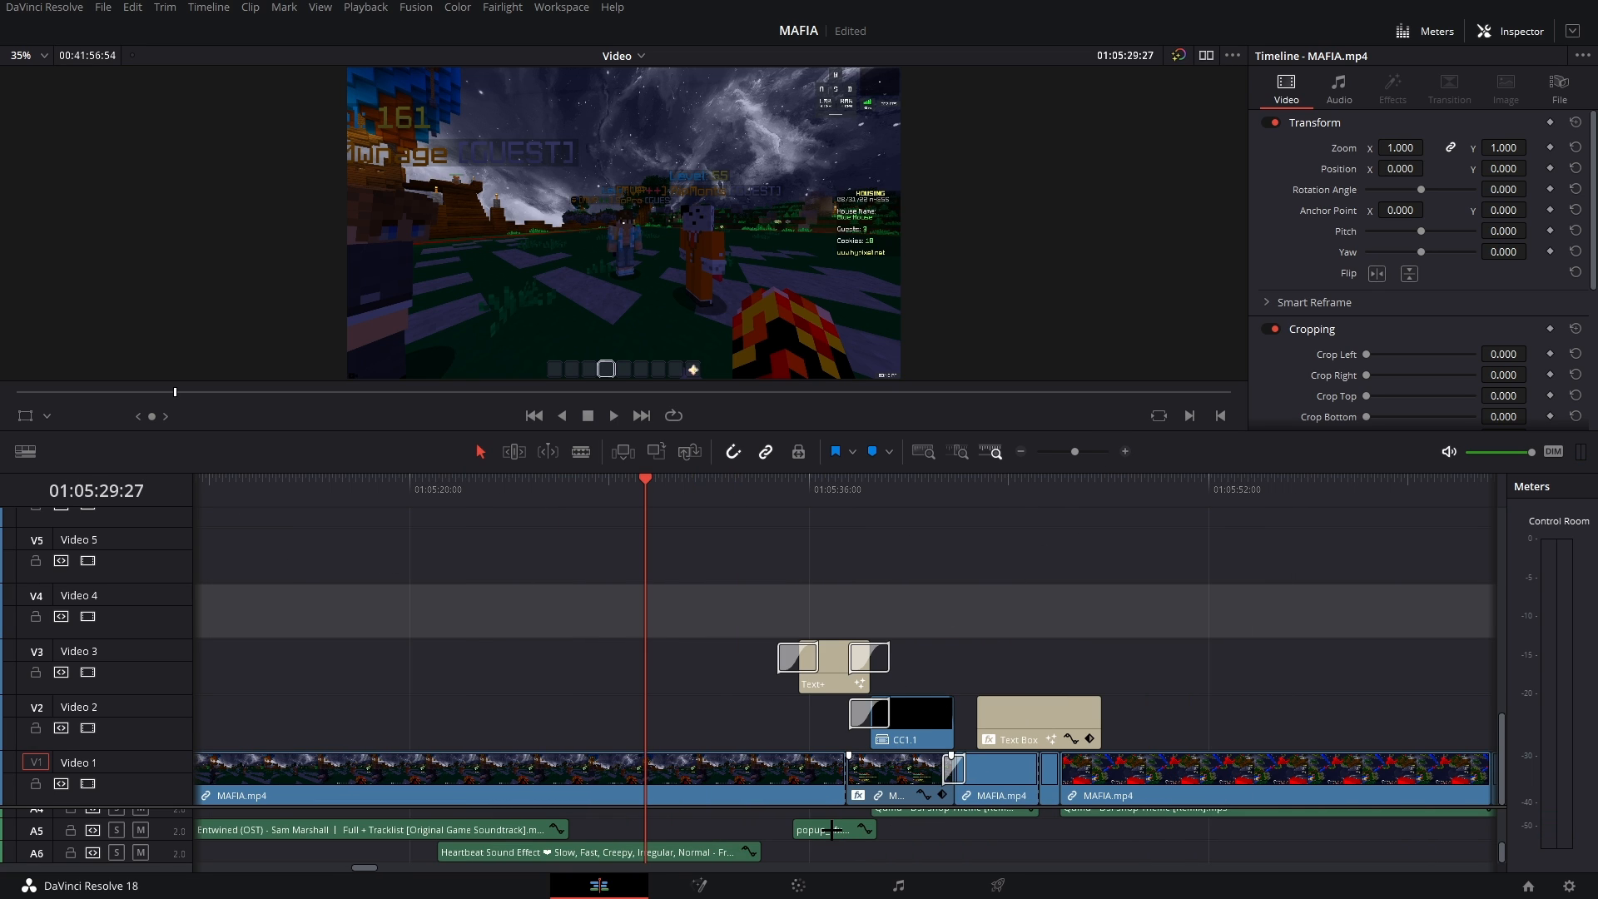
pyautogui.click(833, 829)
pyautogui.click(773, 484)
pyautogui.press('space')
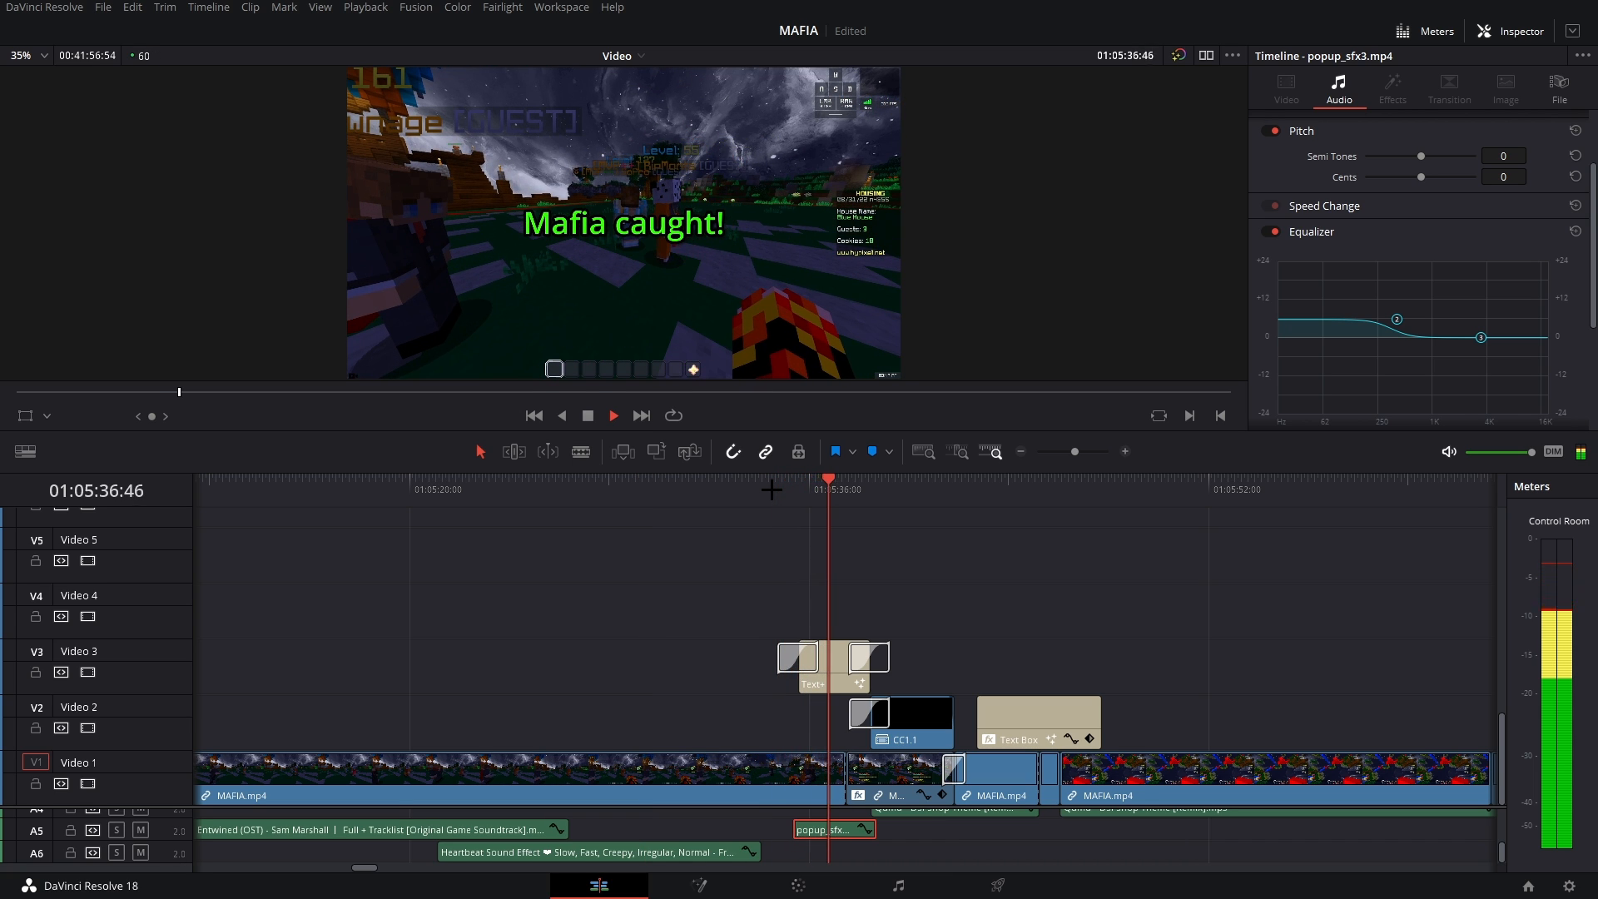
pyautogui.press('space')
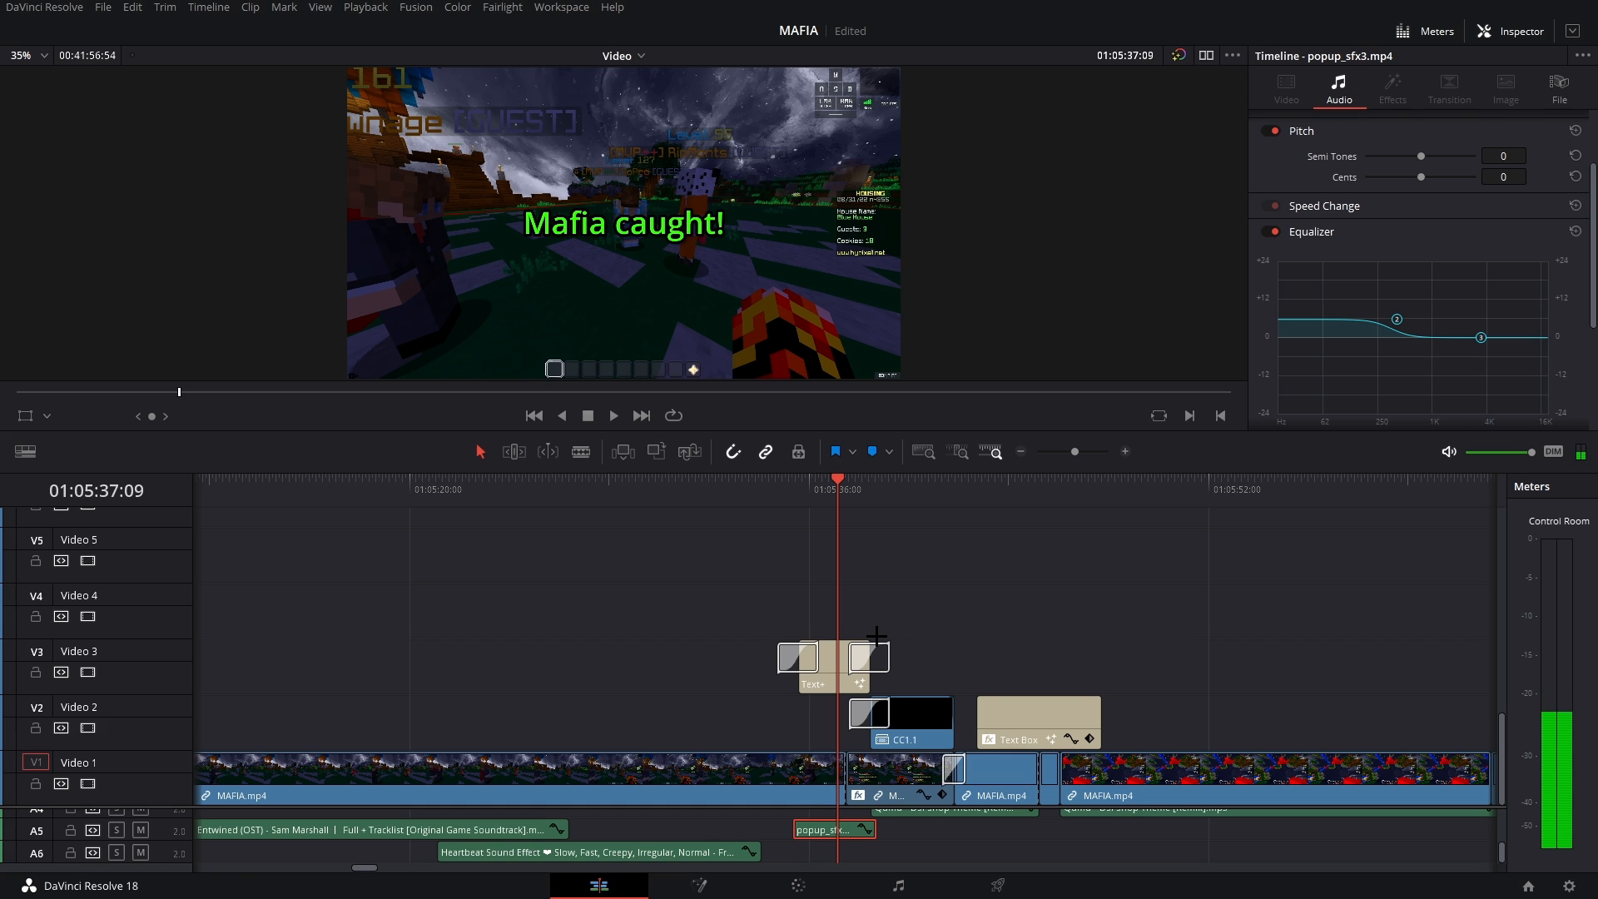
# - Go to the scores display at 01:05:40:33 and inspect the Zoom Blur effect on the MAFIA.mp4 clip beneath it
pyautogui.hscroll(2, 815, 617)
pyautogui.click(814, 485)
pyautogui.hscroll(3, 814, 677)
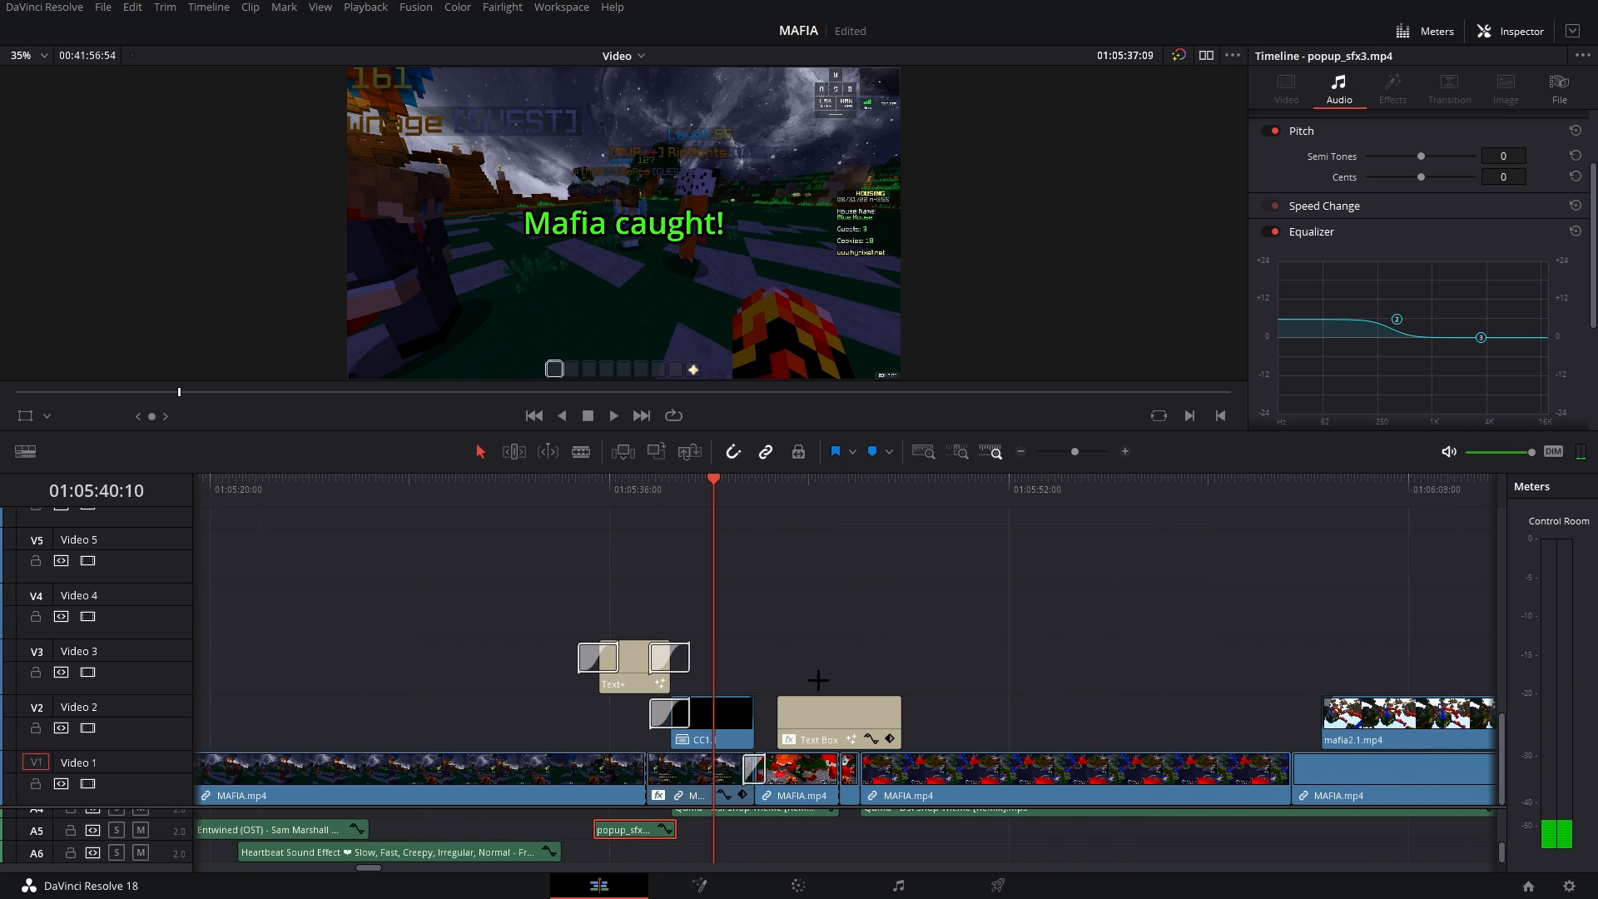
pyautogui.click(1116, 451)
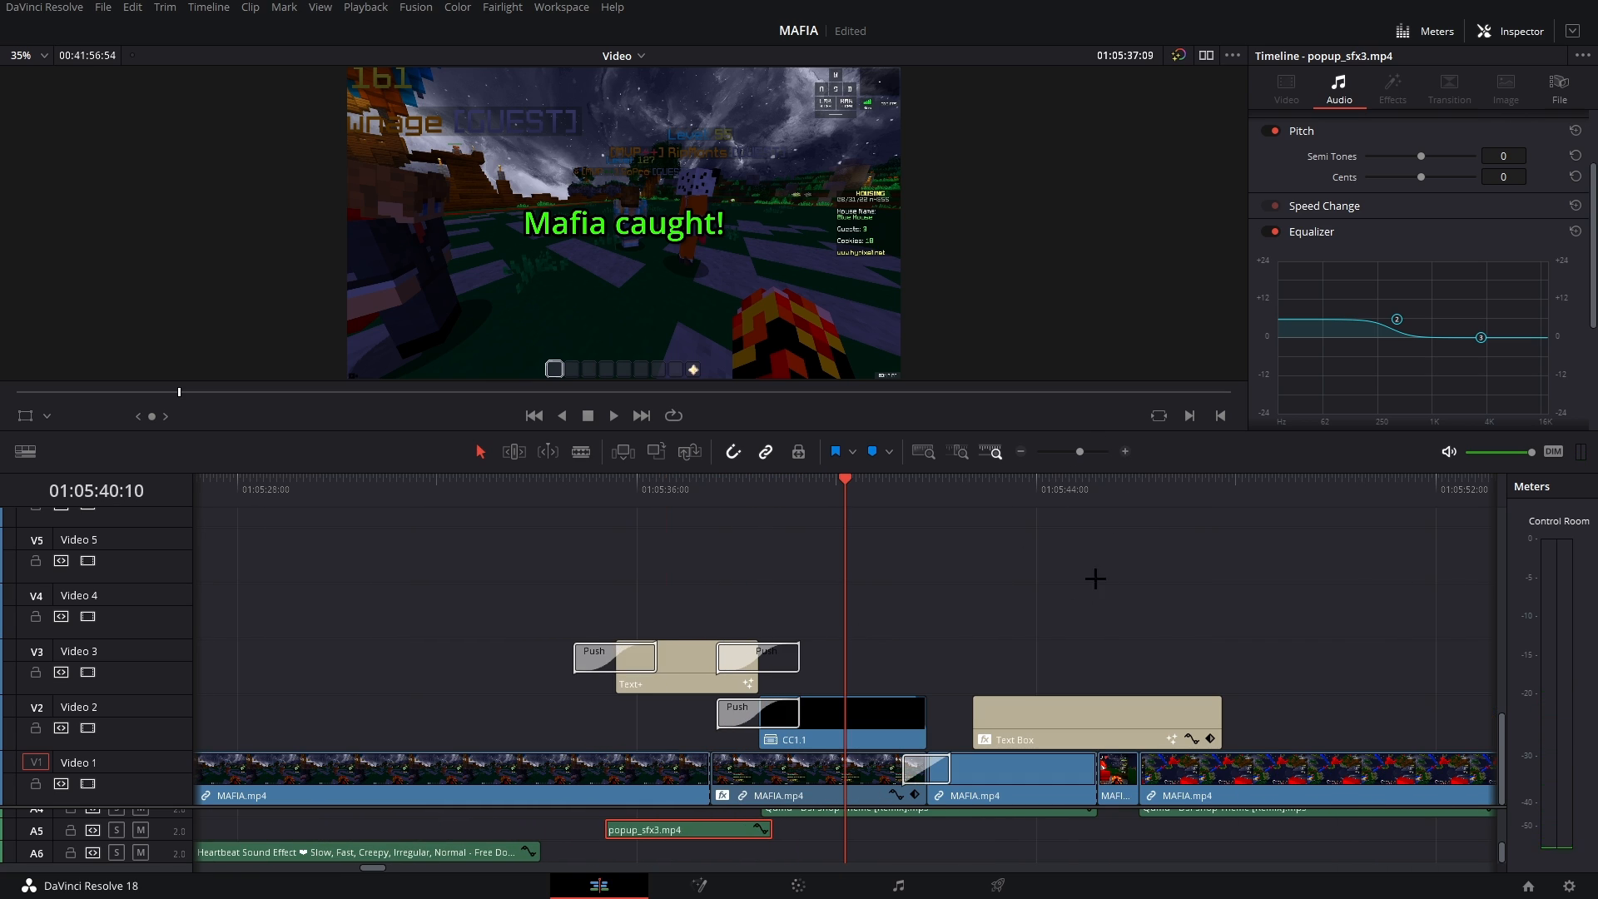
pyautogui.click(866, 487)
pyautogui.moveTo(867, 487); pyautogui.dragTo(864, 489)
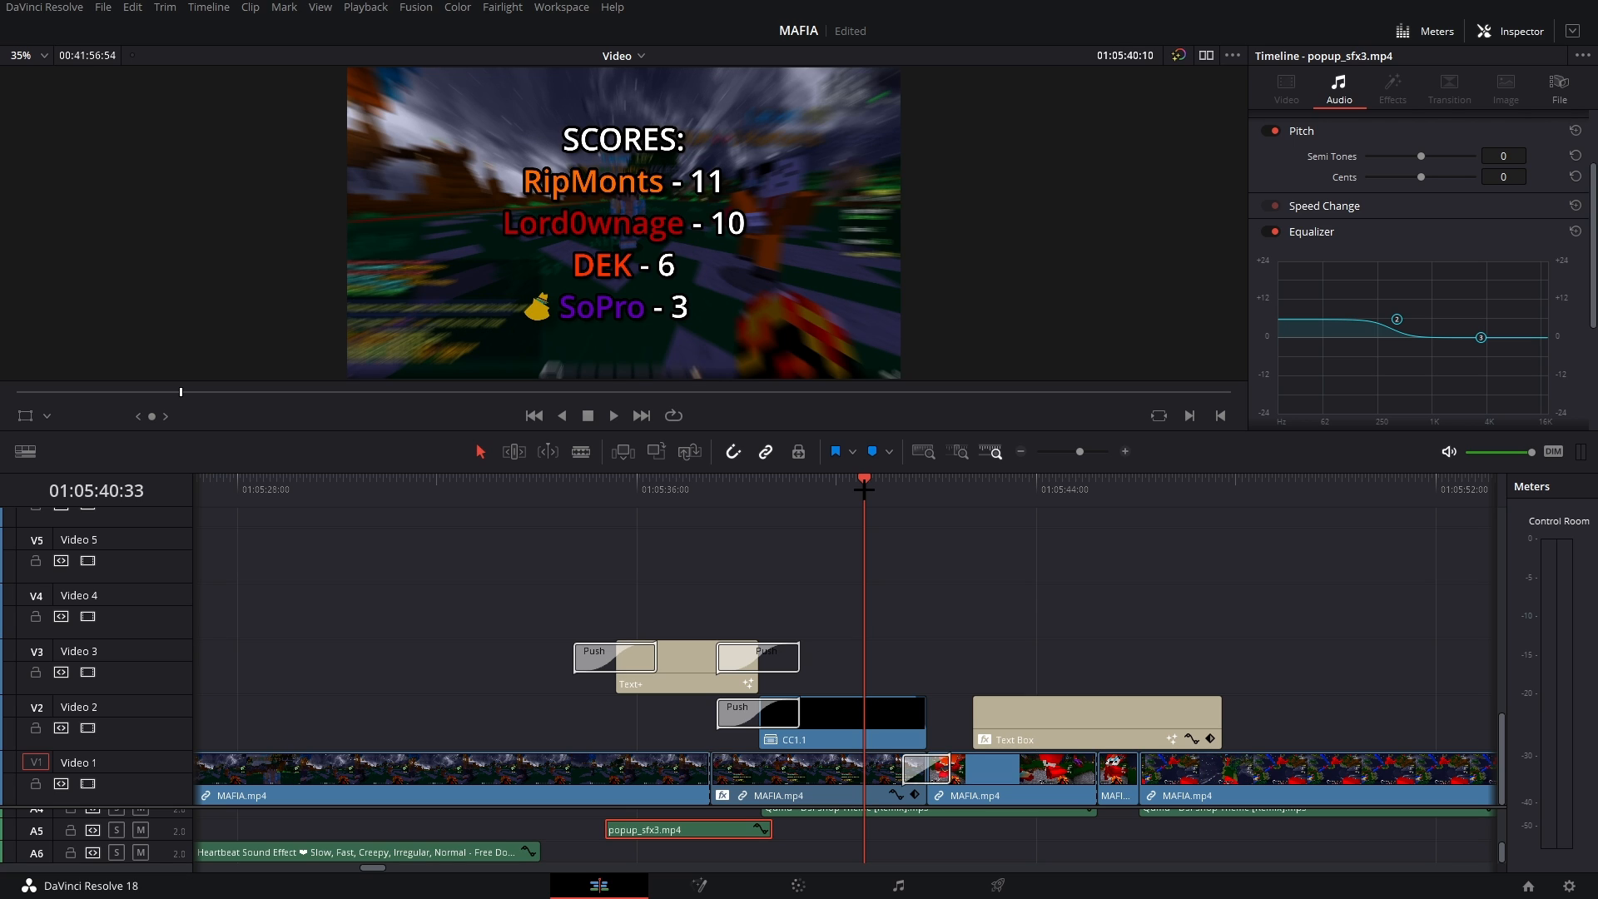
pyautogui.click(716, 765)
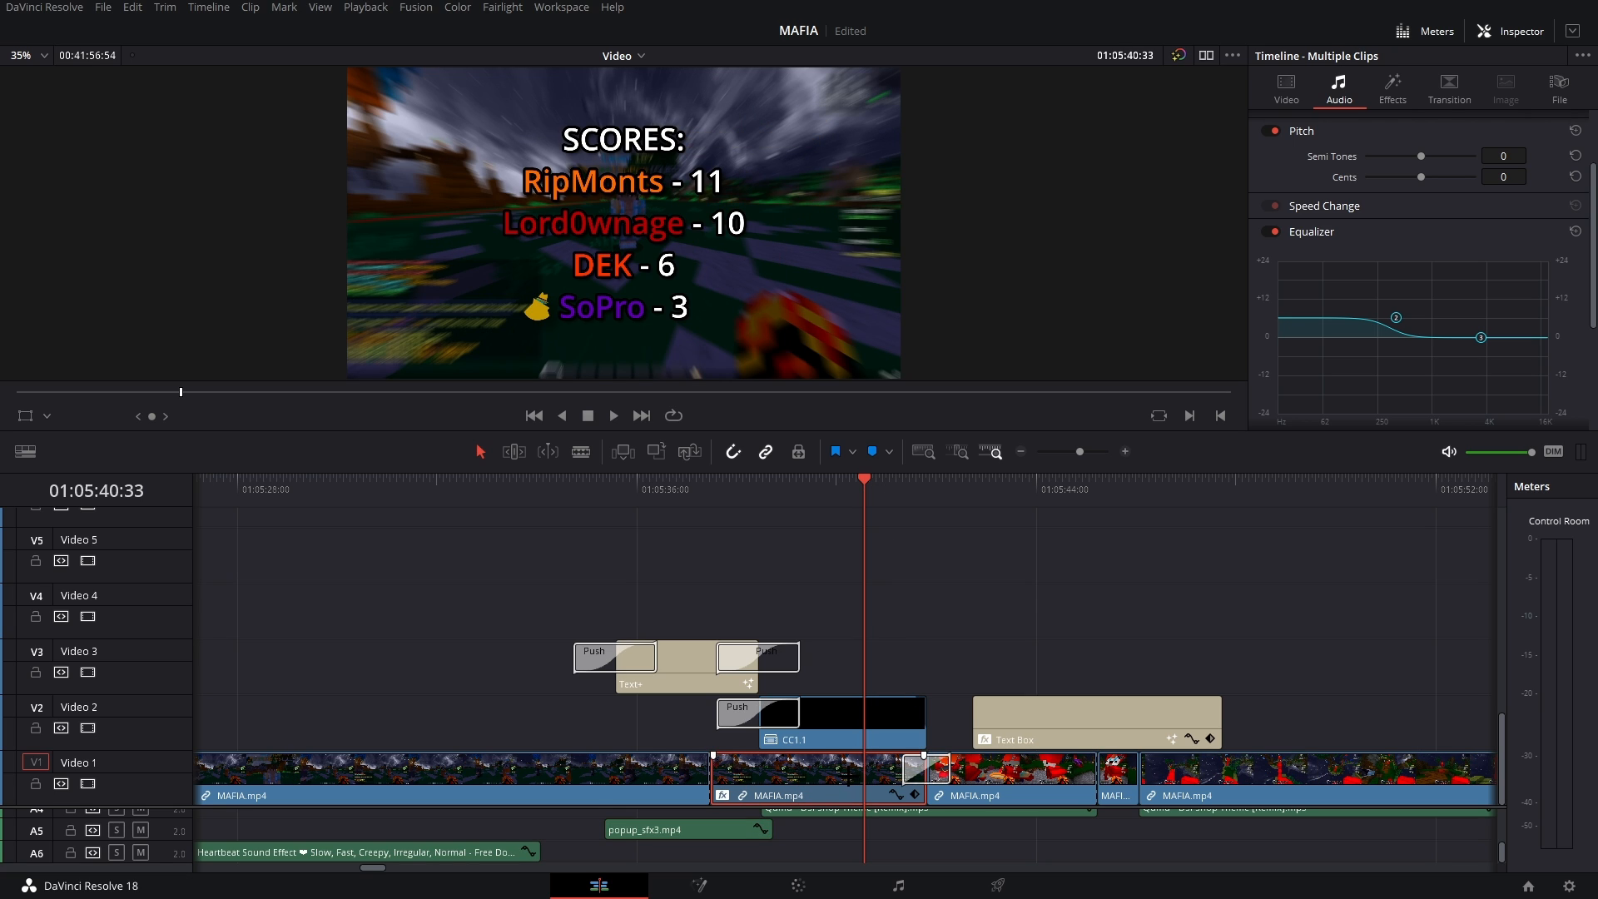
pyautogui.click(1391, 88)
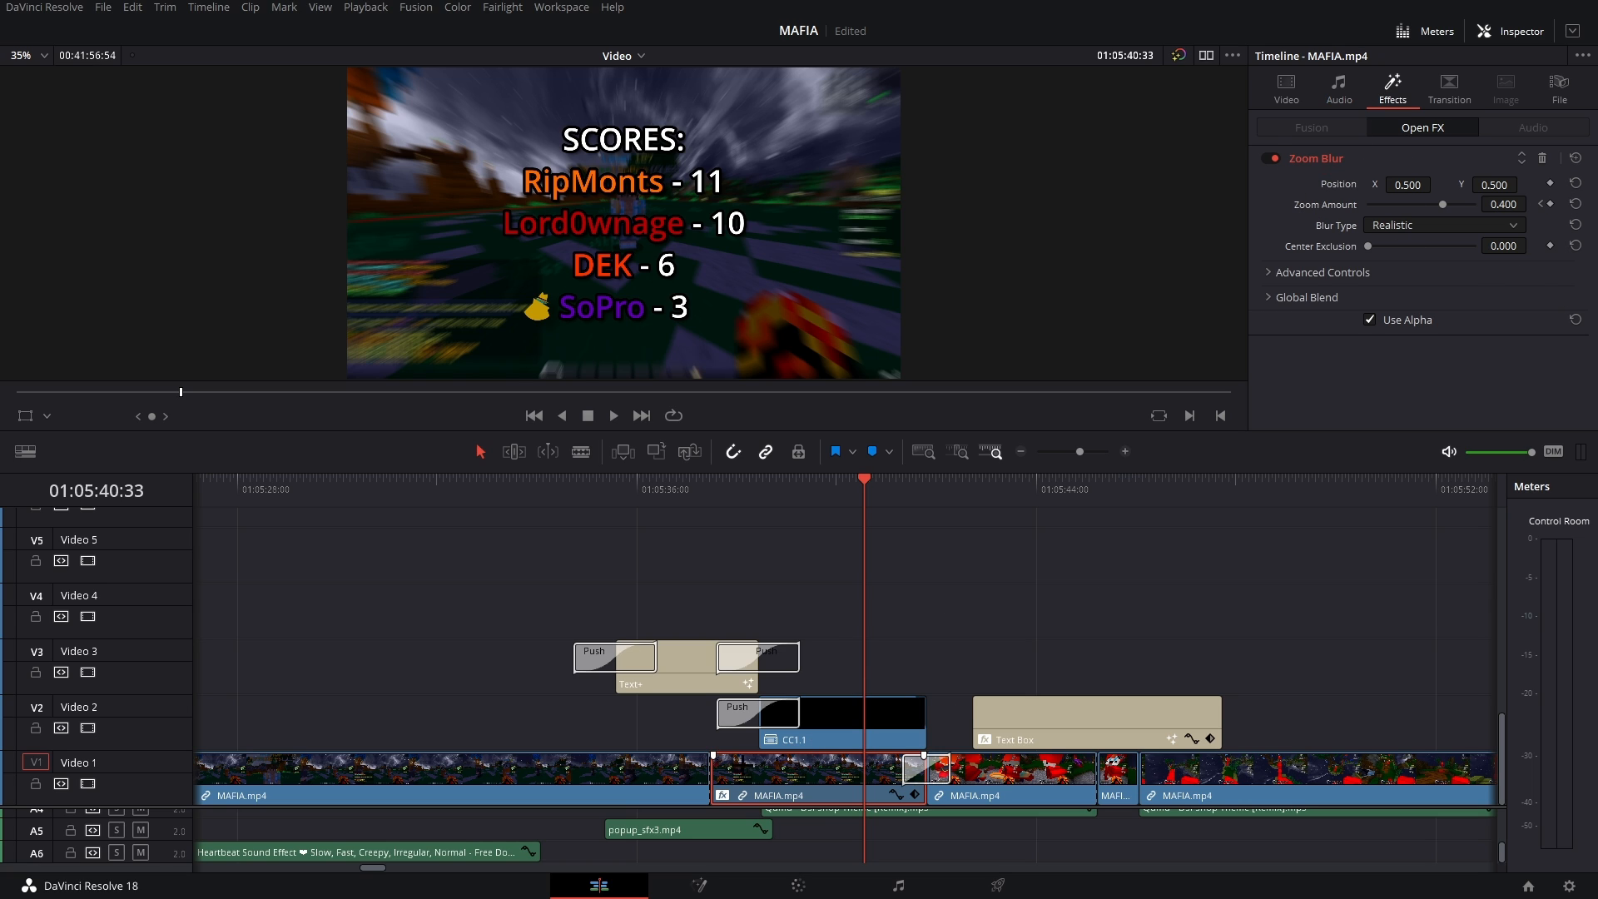
# - Open the CC1.1 compound clip on Video 2 in its own timeline
pyautogui.rightClick(838, 738)
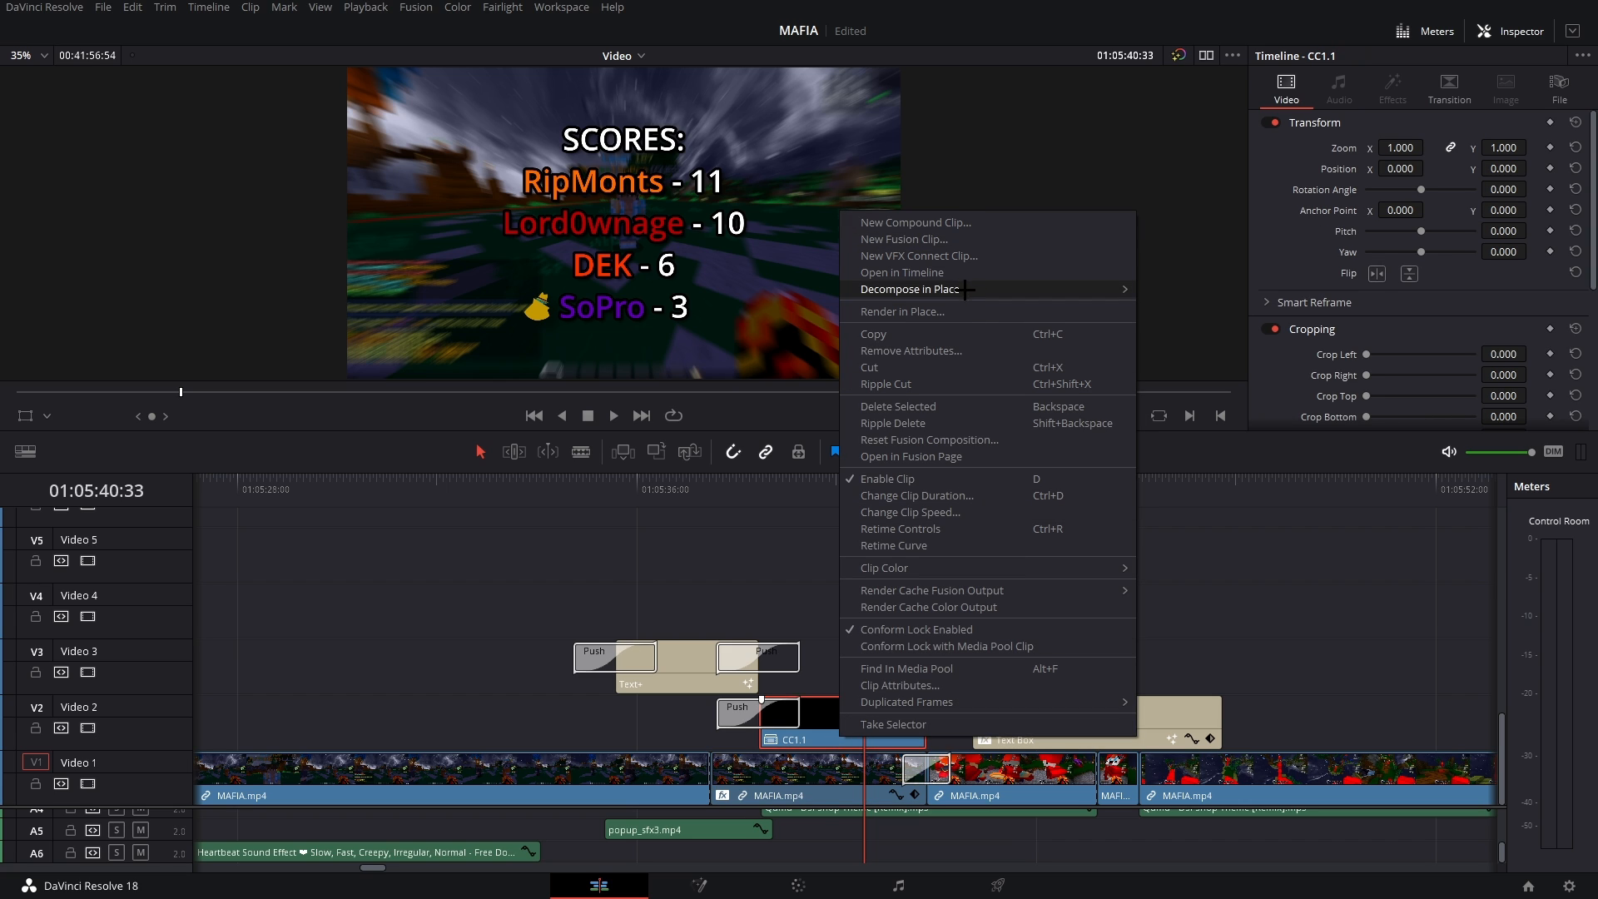
pyautogui.click(794, 544)
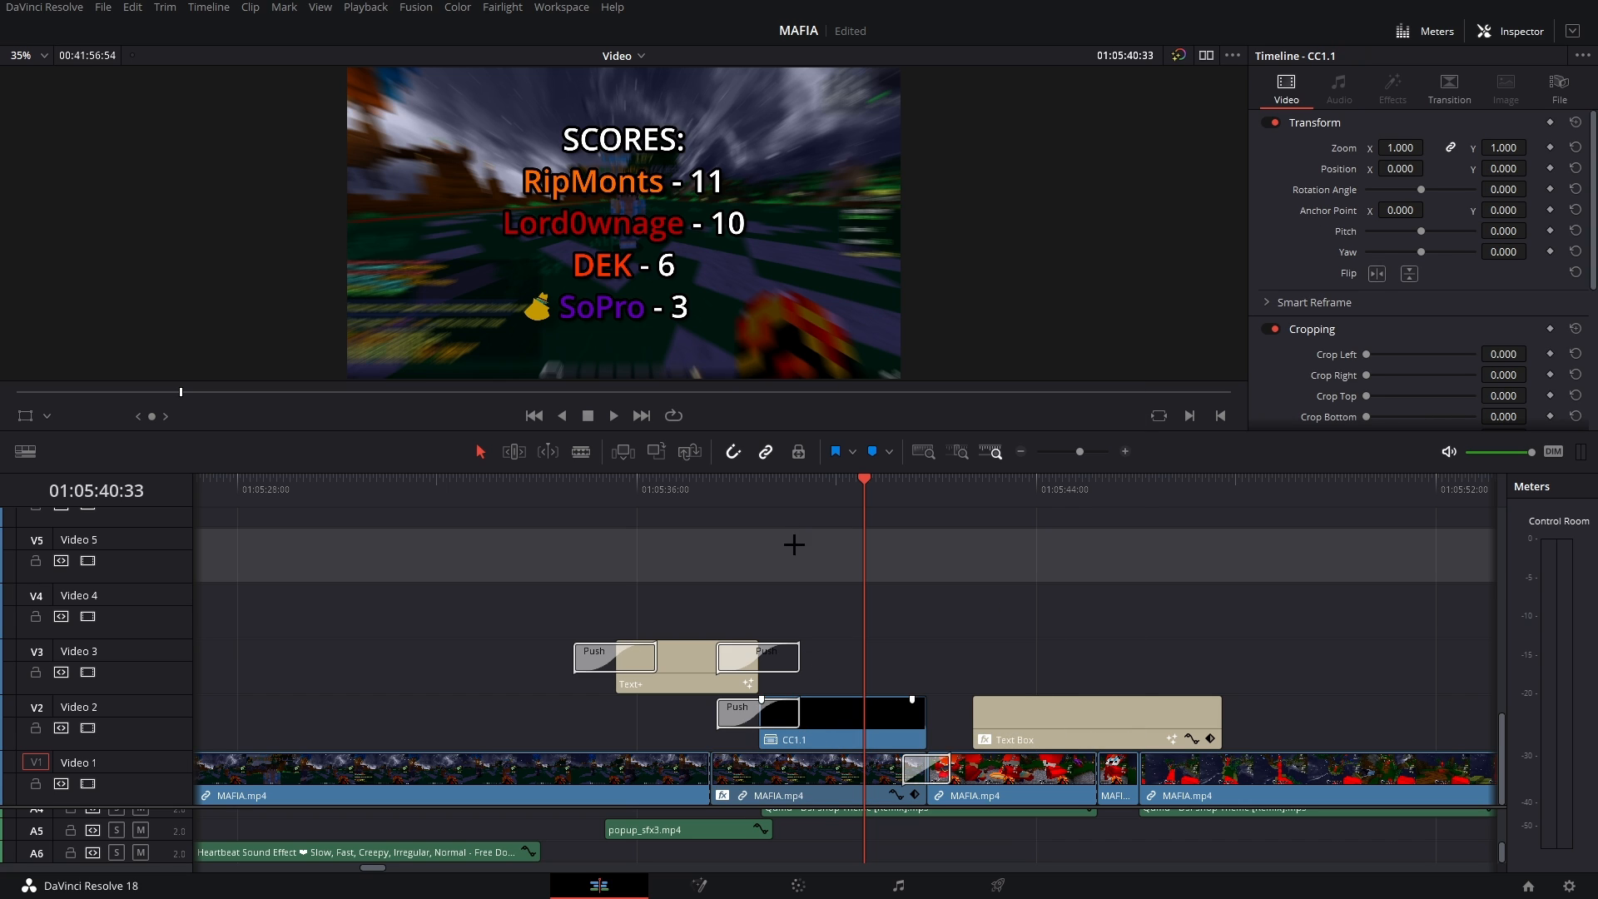
pyautogui.click(804, 739)
pyautogui.rightClick(826, 732)
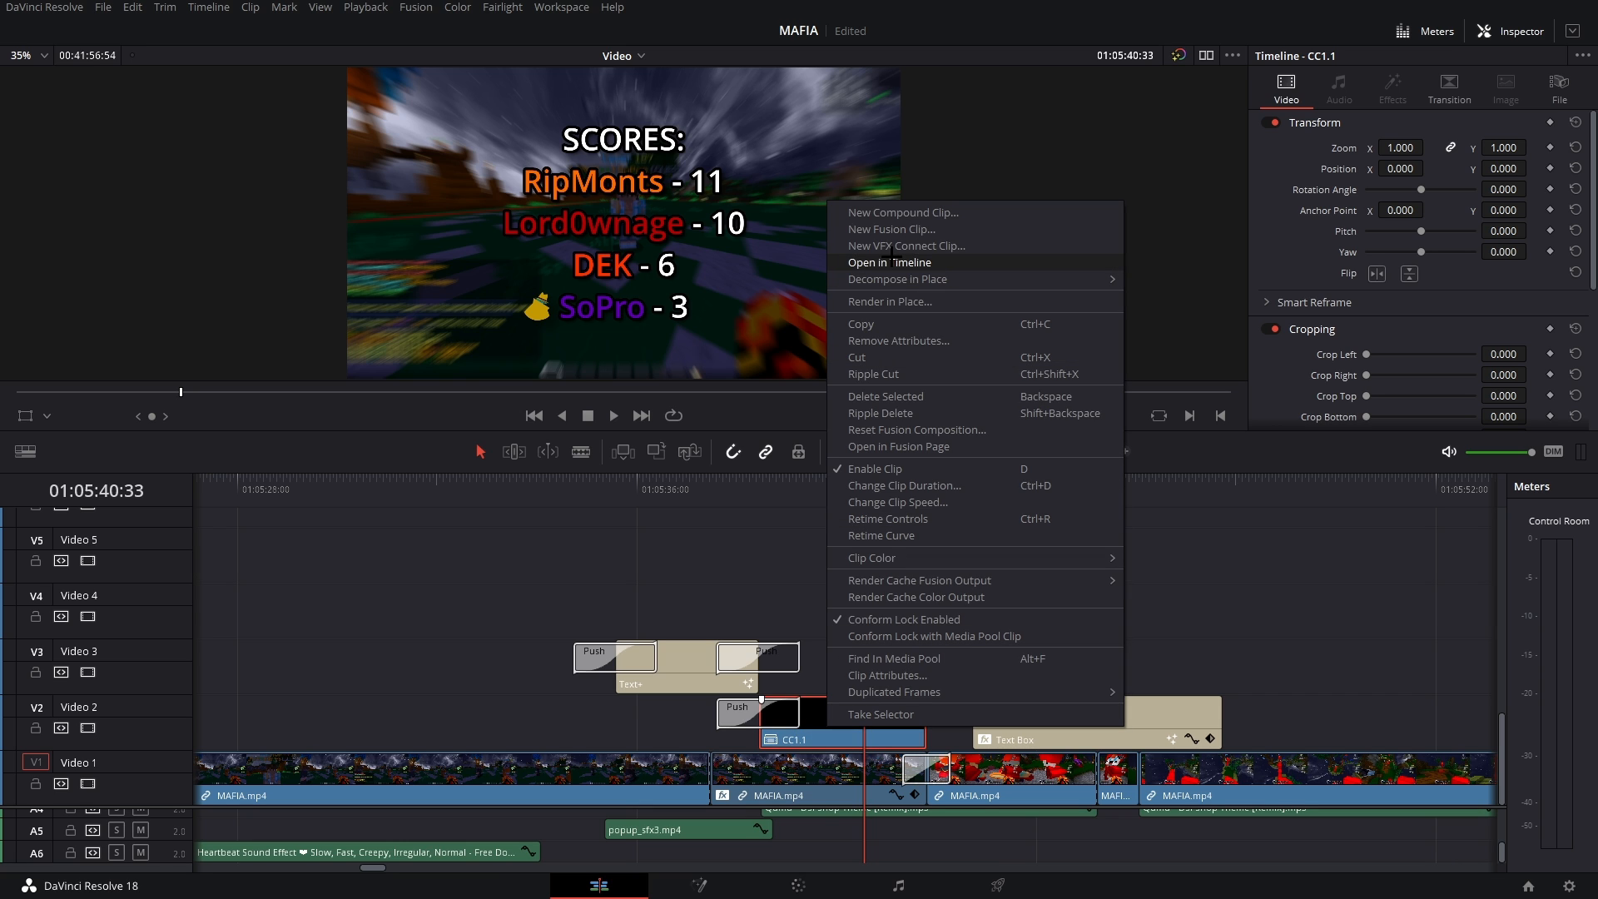
pyautogui.click(886, 258)
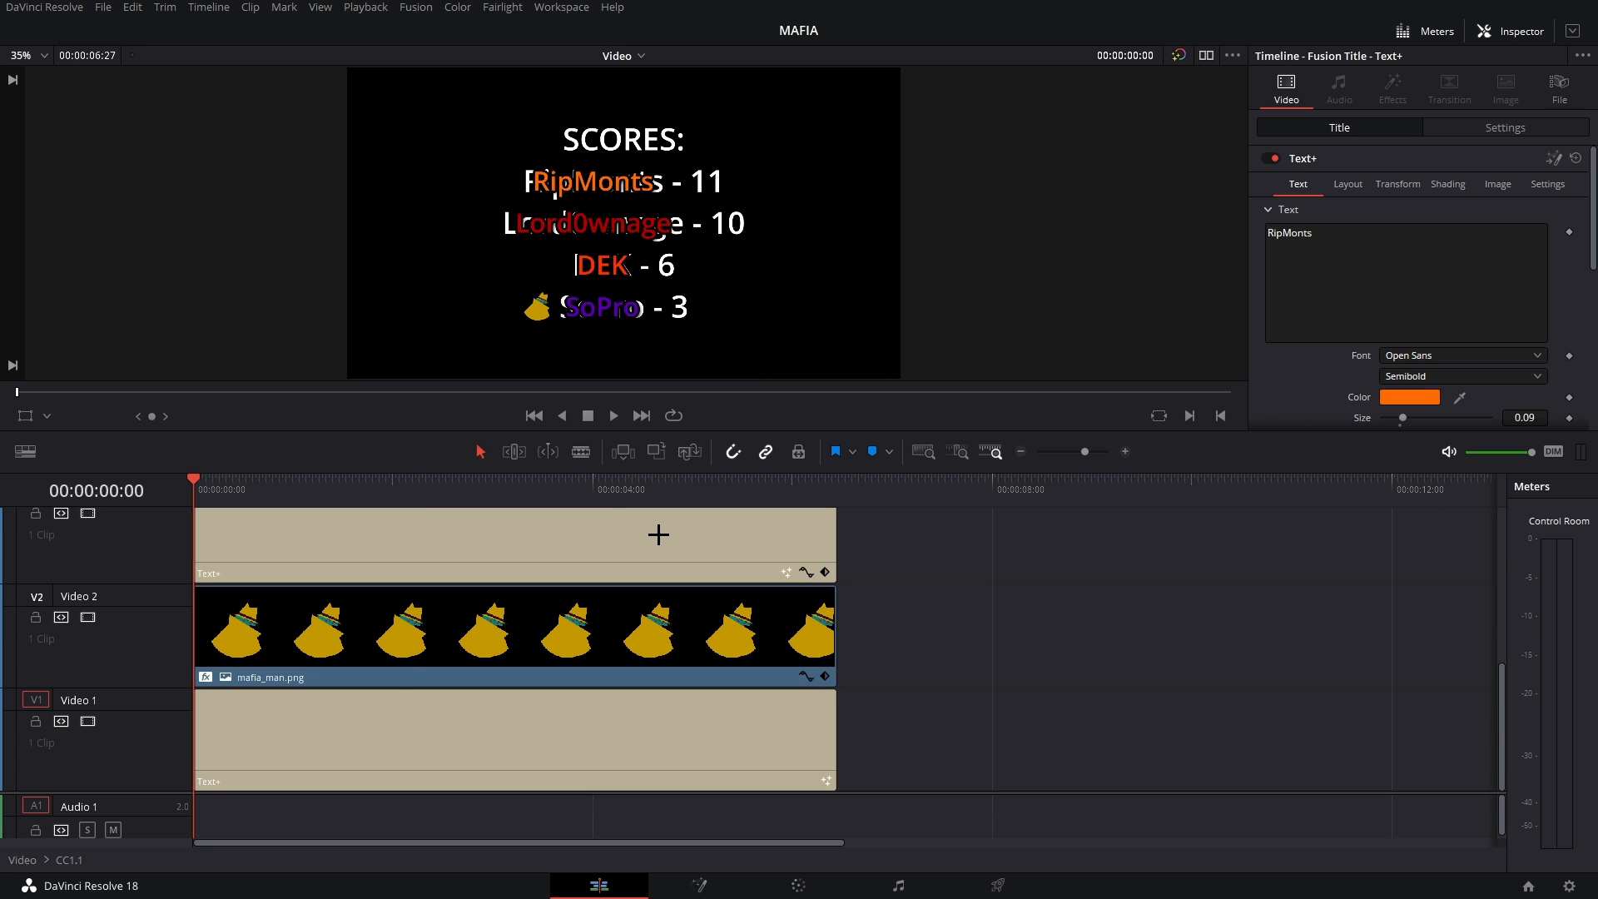
# - Go to 00:00:01:14 and inspect the compound clip's stacked coloured name titles, mafia_man.png and the white scores title
pyautogui.scroll(-5, 645, 537)
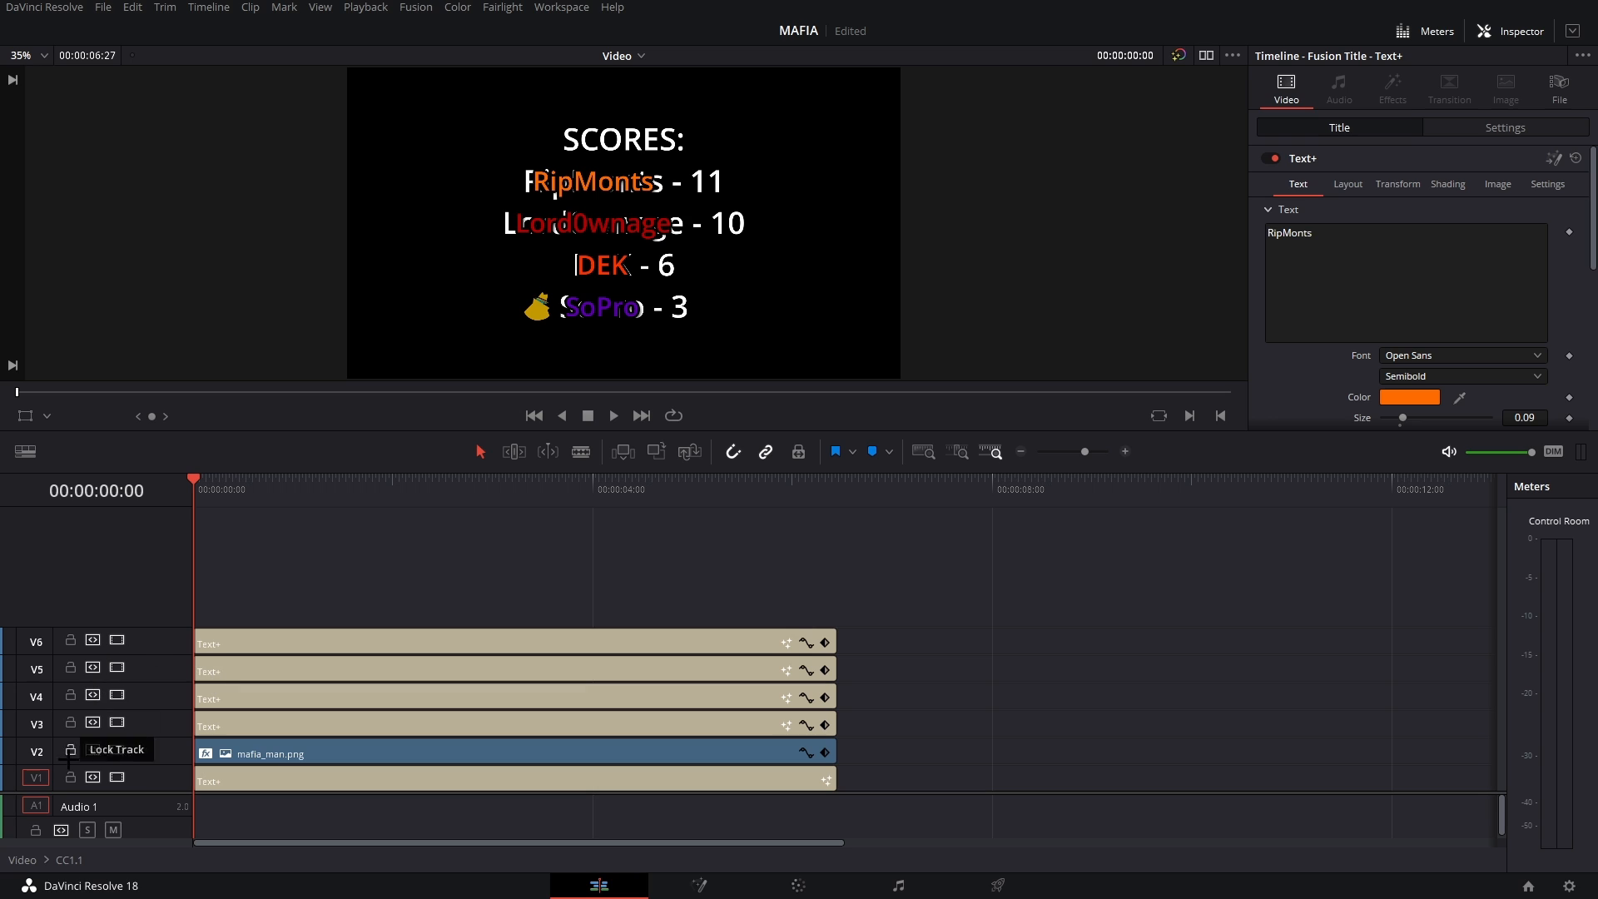
pyautogui.click(259, 634)
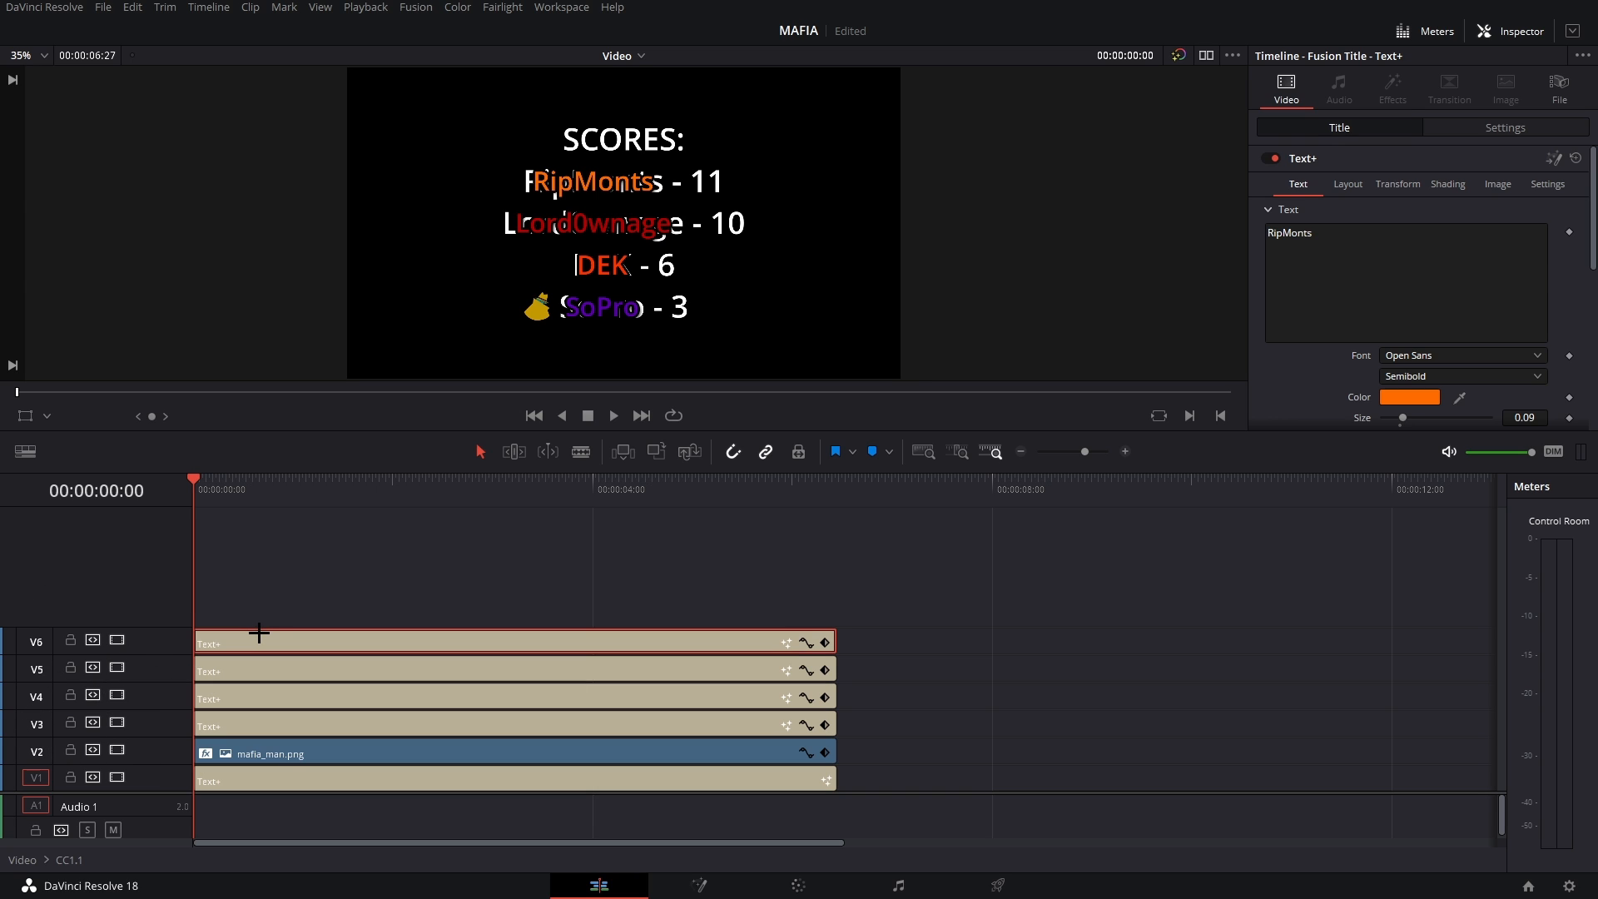
pyautogui.moveTo(265, 489); pyautogui.dragTo(317, 490)
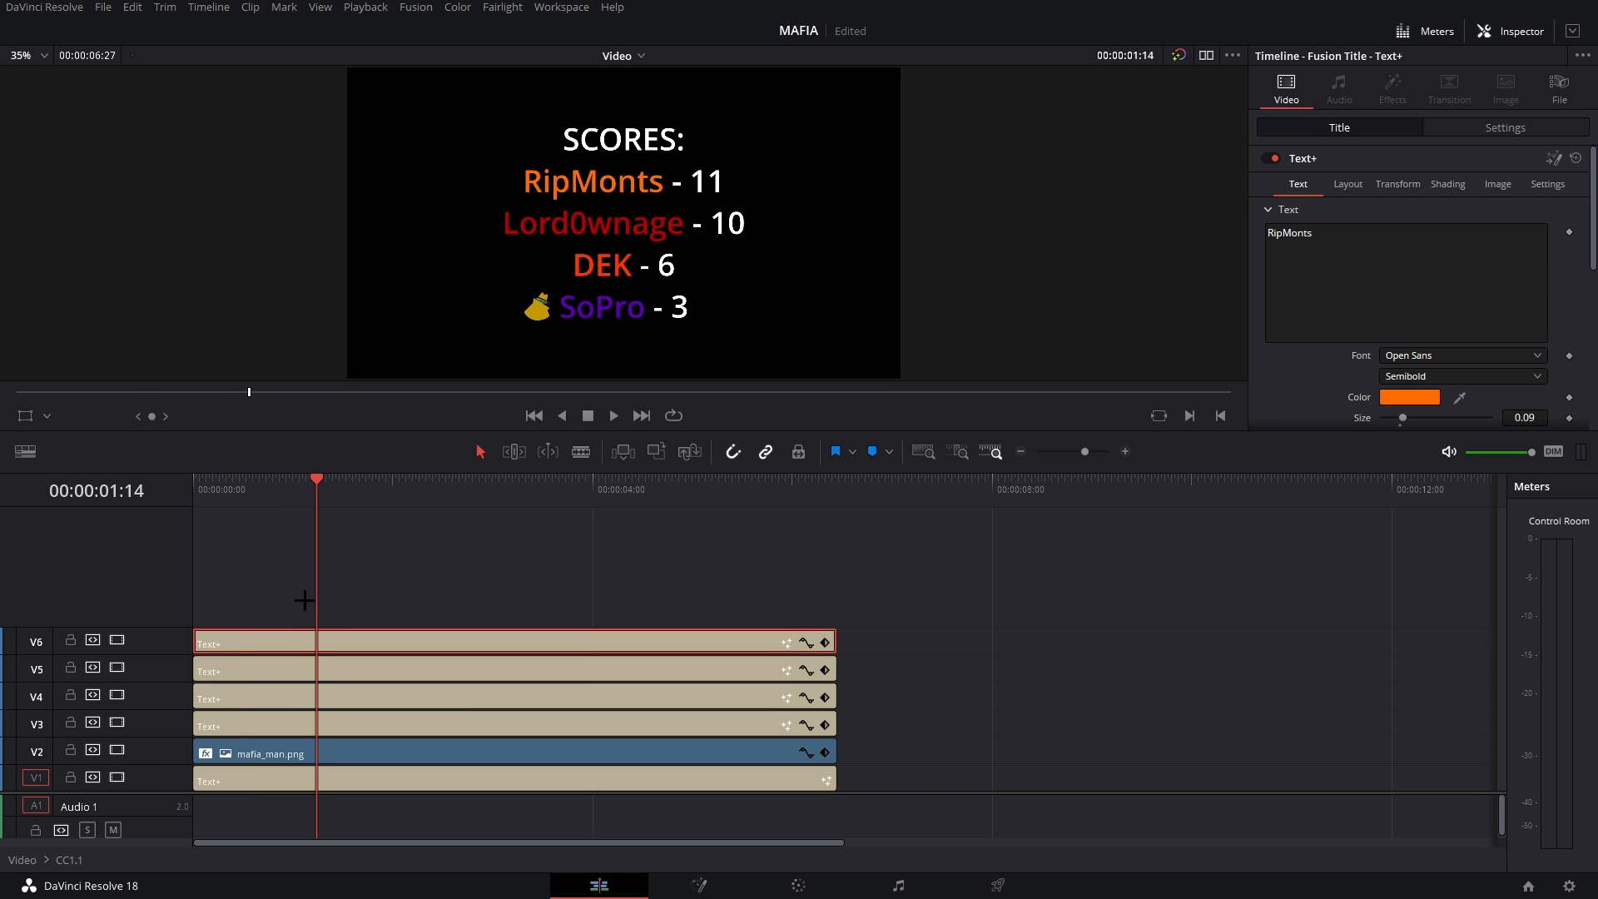
pyautogui.click(441, 668)
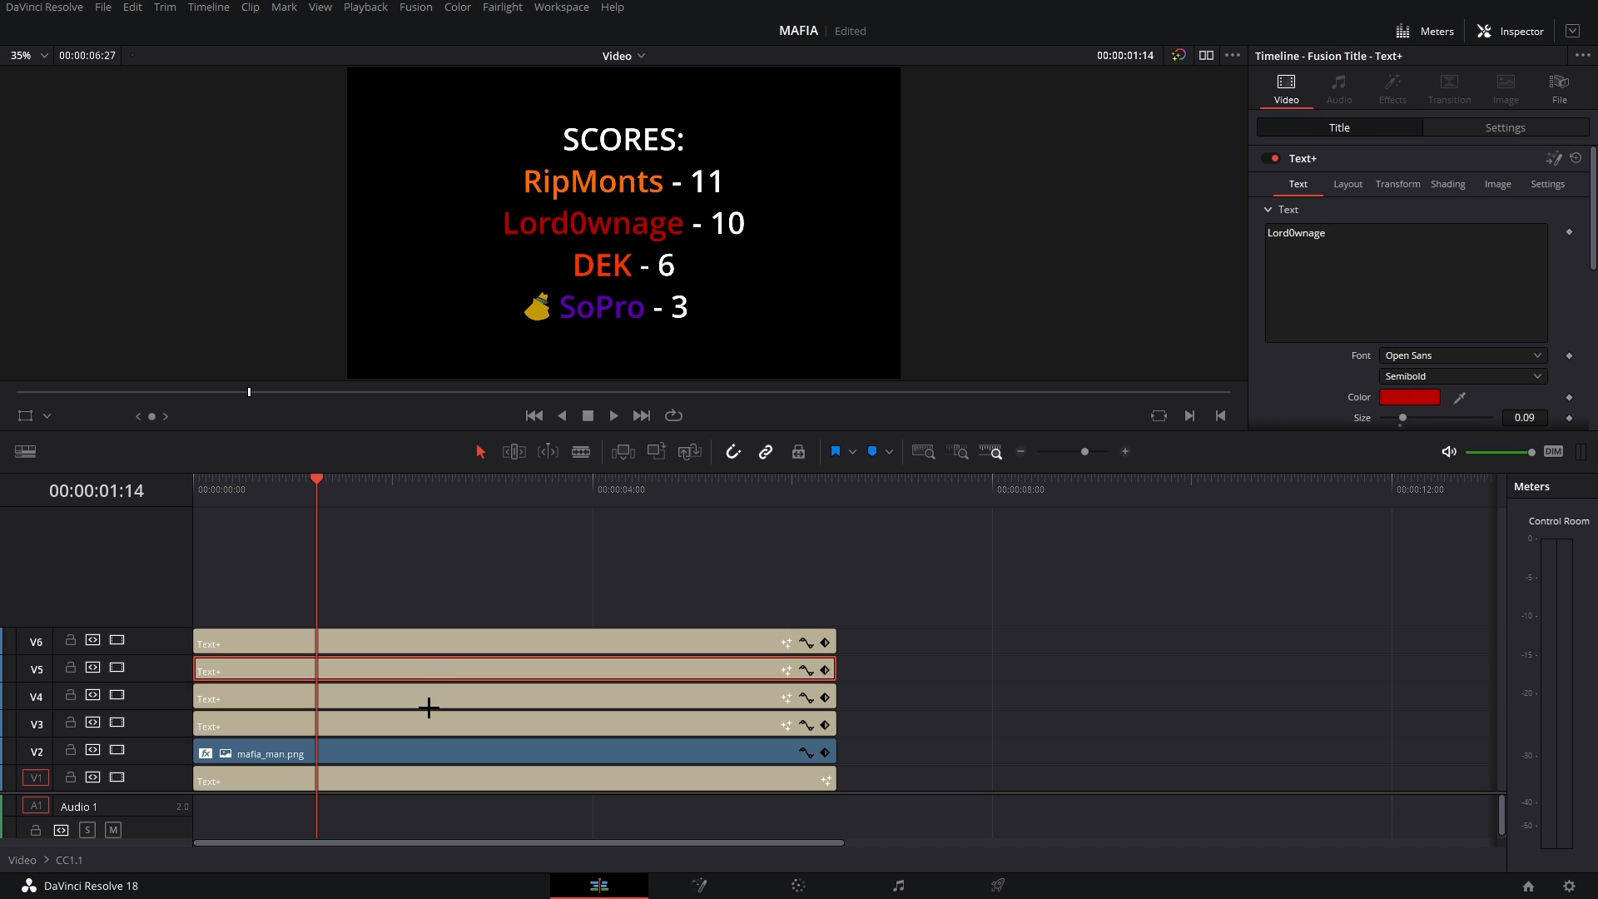
pyautogui.click(428, 697)
pyautogui.click(433, 724)
pyautogui.click(502, 749)
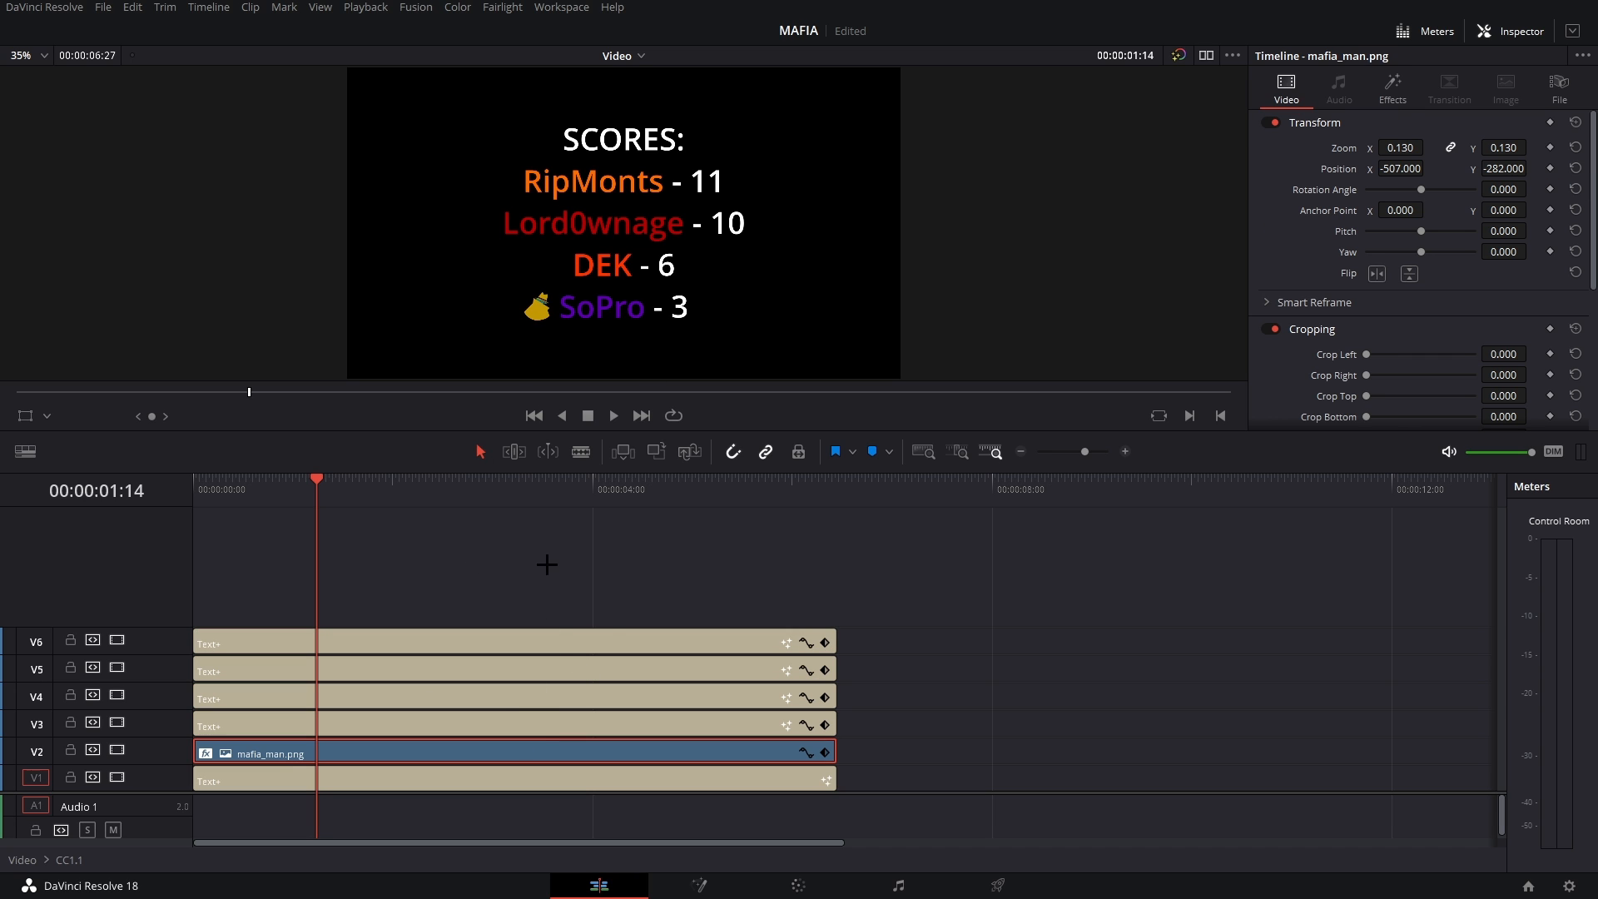
pyautogui.click(481, 774)
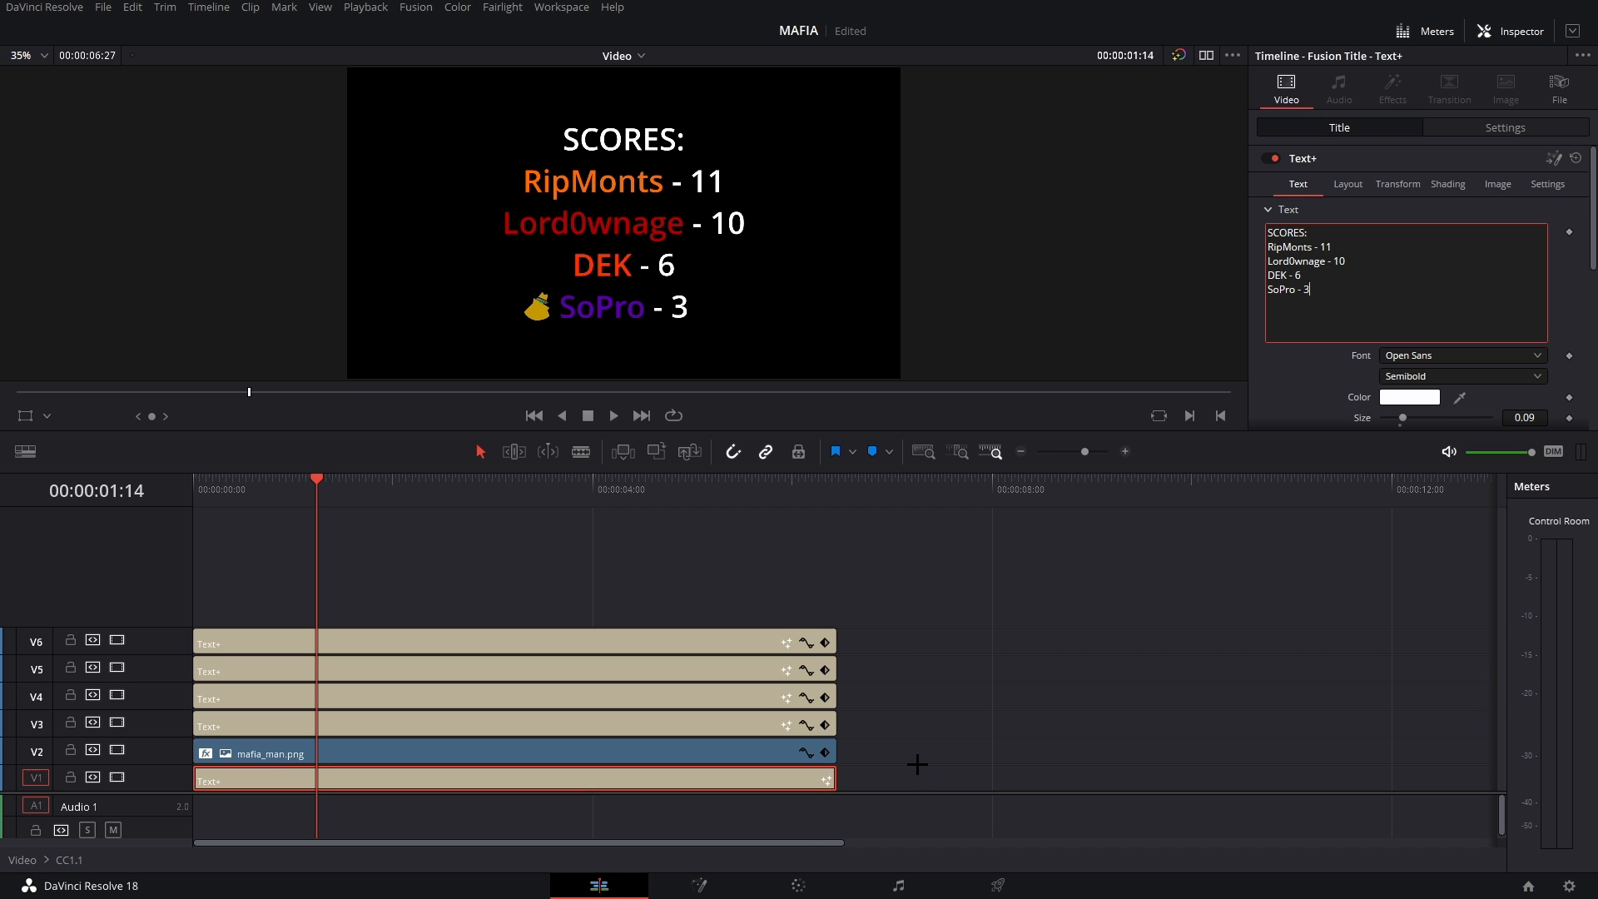
pyautogui.moveTo(923, 766); pyautogui.dragTo(546, 578)
pyautogui.click(922, 589)
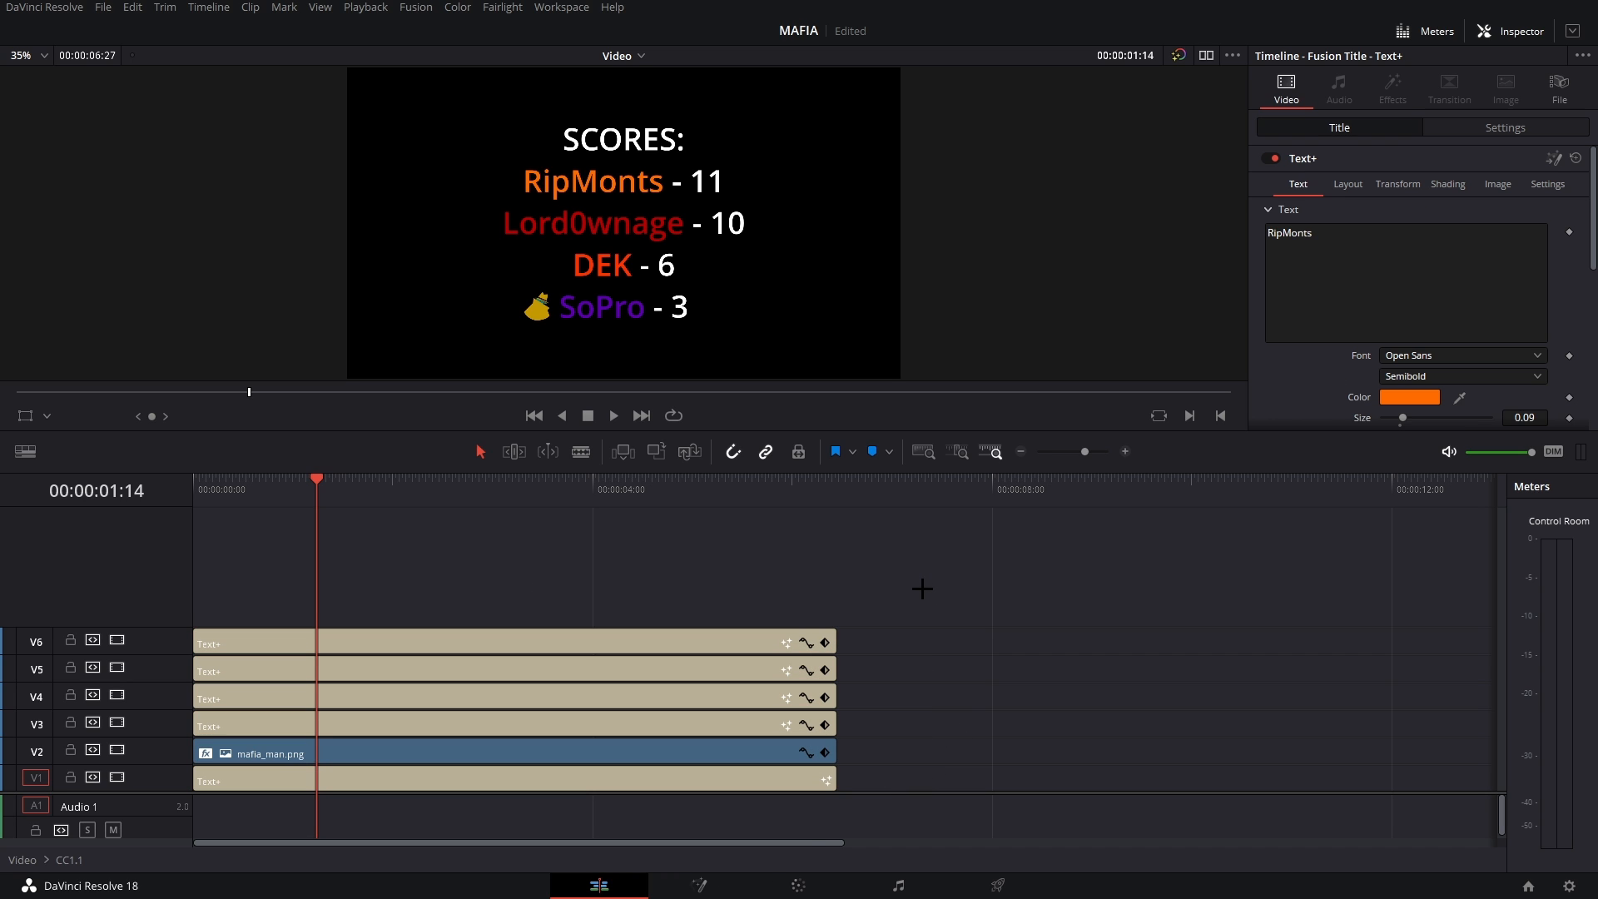
# - Return to the main Video timeline and inspect the "Round 2" Text Box title at 01:05:44:27
pyautogui.press('q')
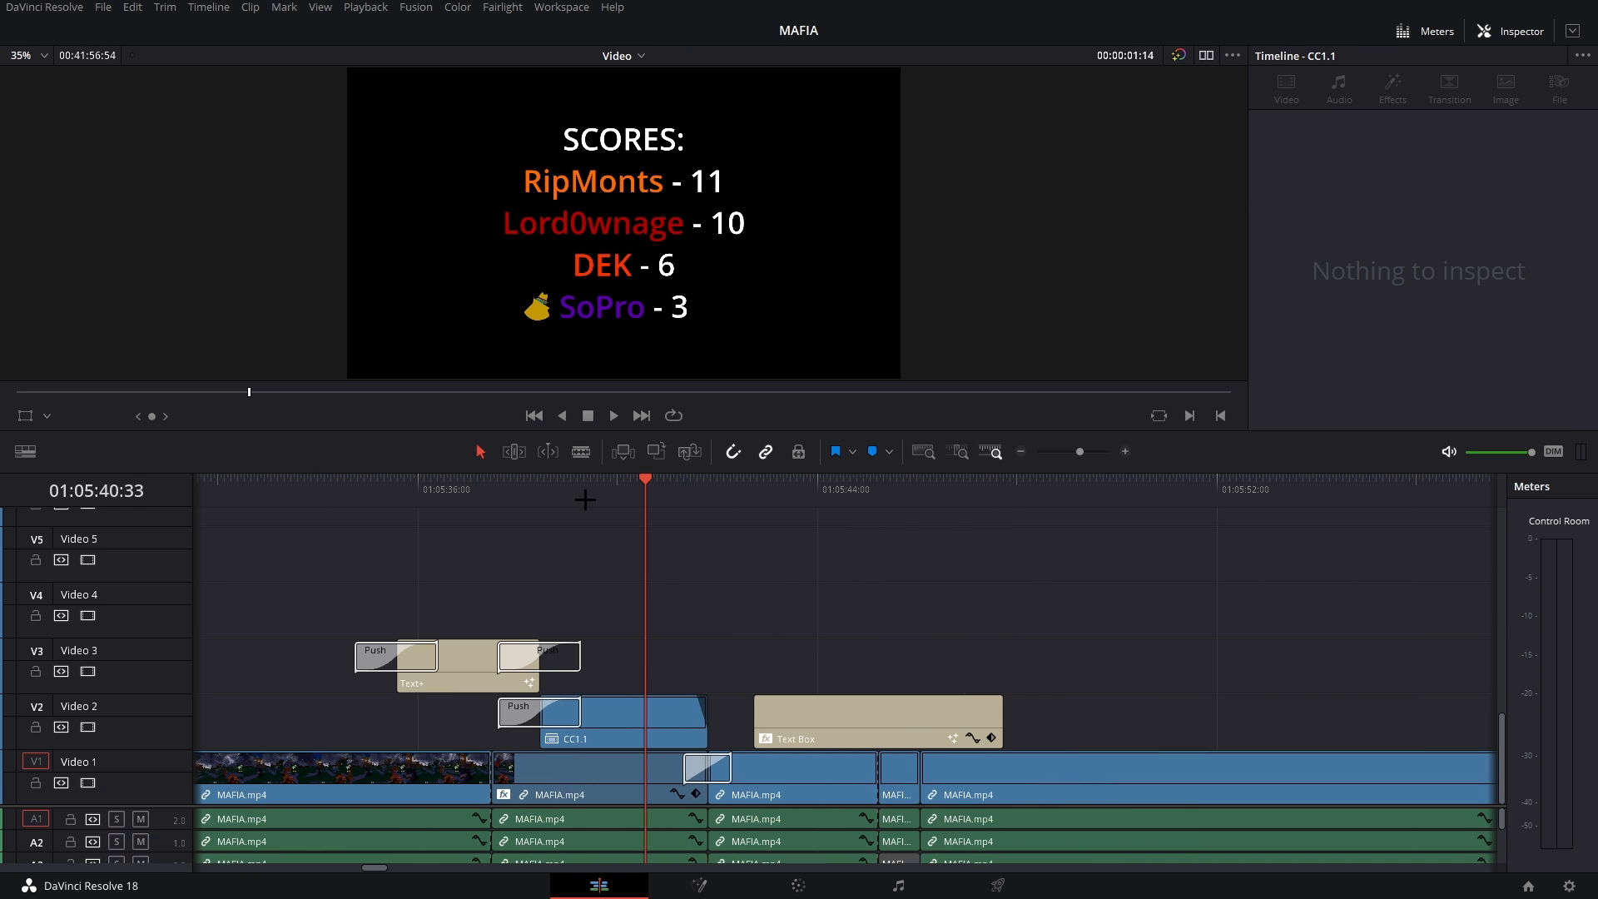
pyautogui.click(582, 491)
pyautogui.click(842, 491)
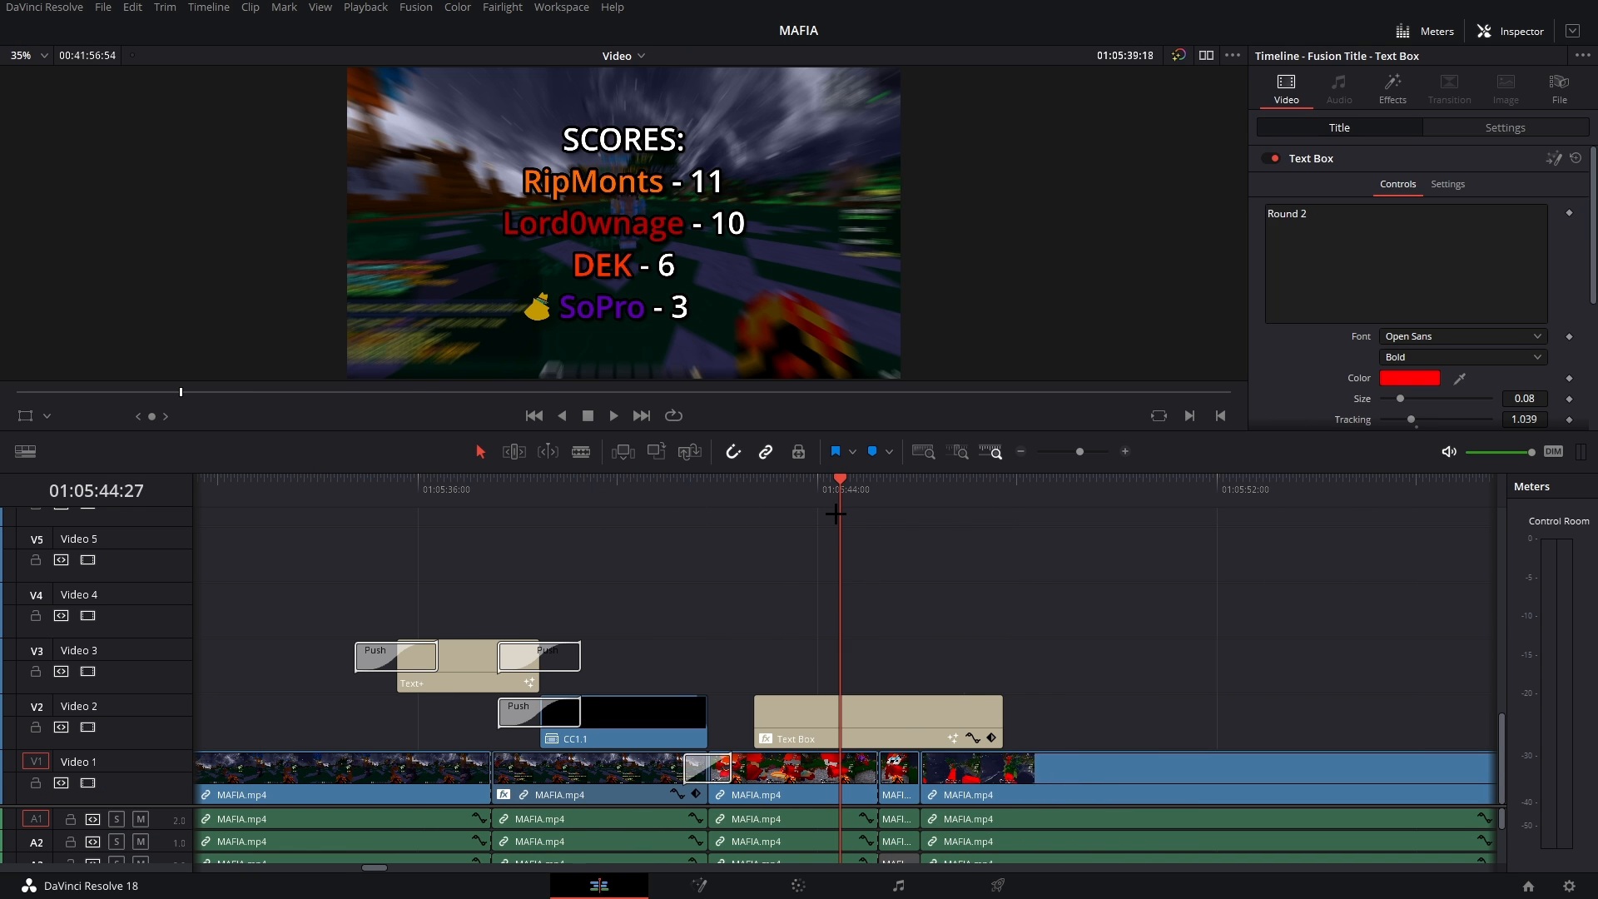
# - View the mafia2.1.mp4 clip at 01:06:12:00 and the mafia2.2.mp4 clip at 01:06:36:32 on Video 2
pyautogui.scroll(-4, 983, 566)
pyautogui.scroll(-5, 983, 566)
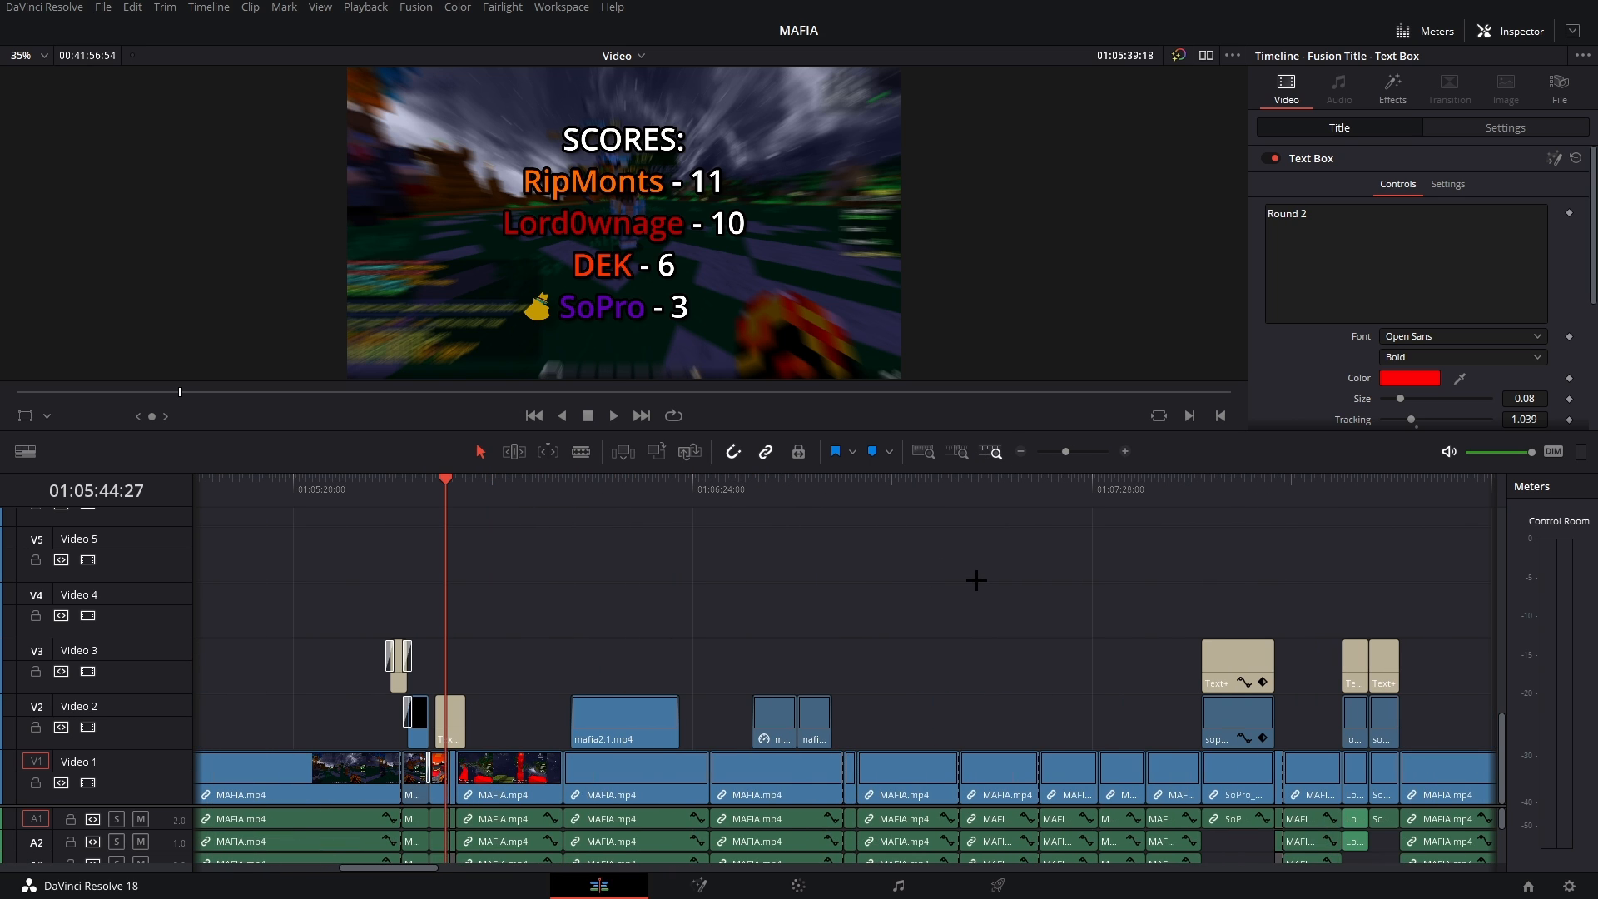
pyautogui.click(619, 489)
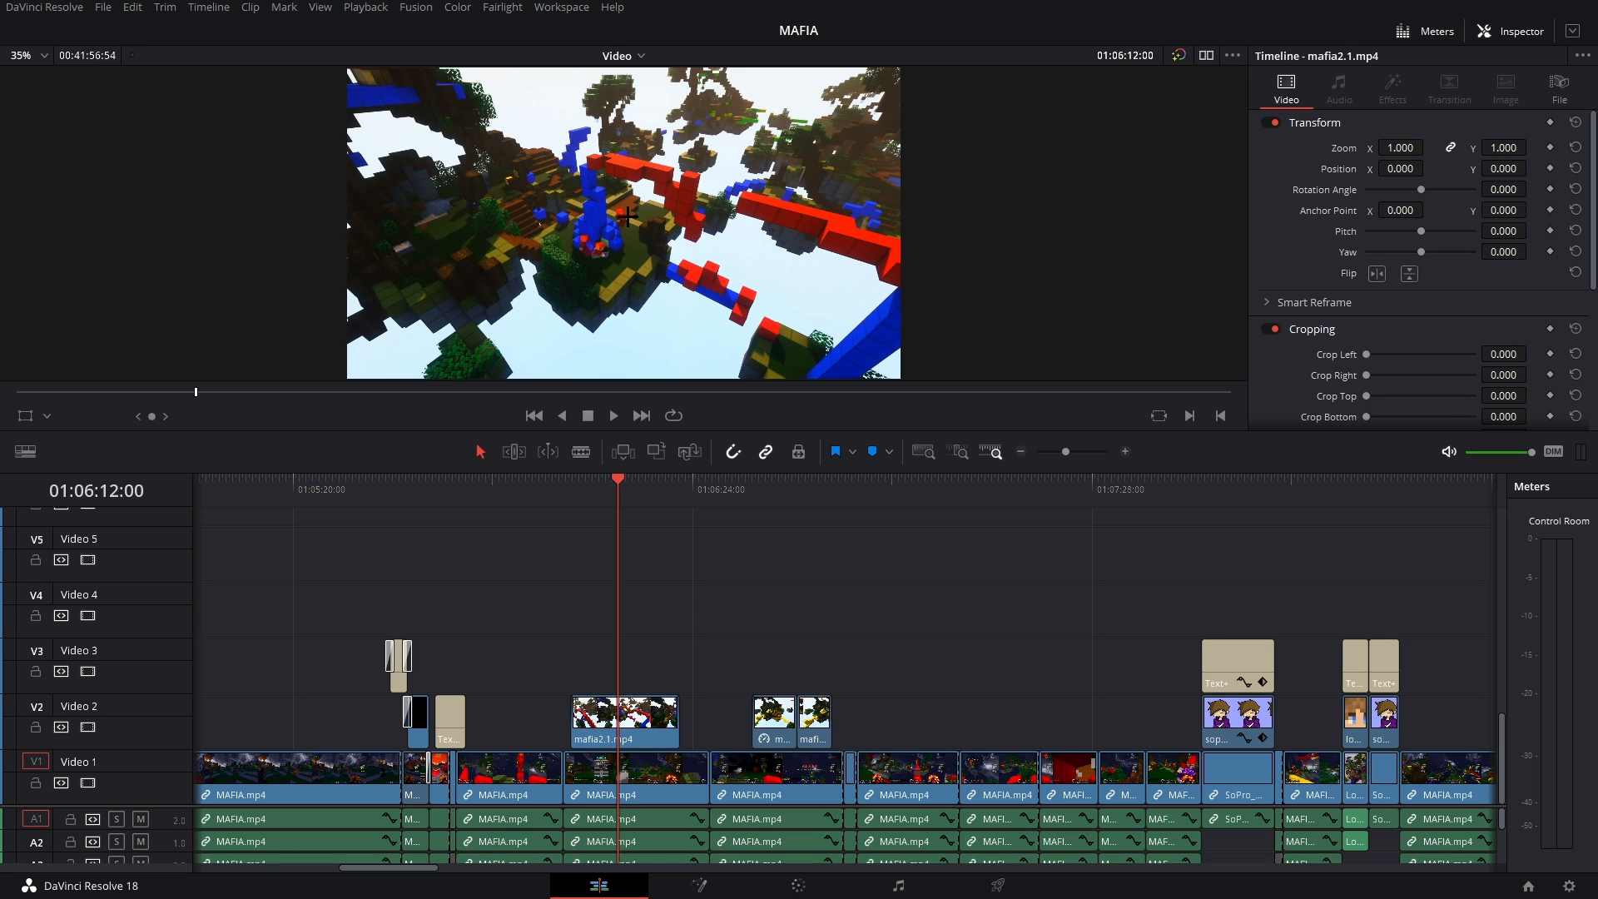
pyautogui.click(771, 481)
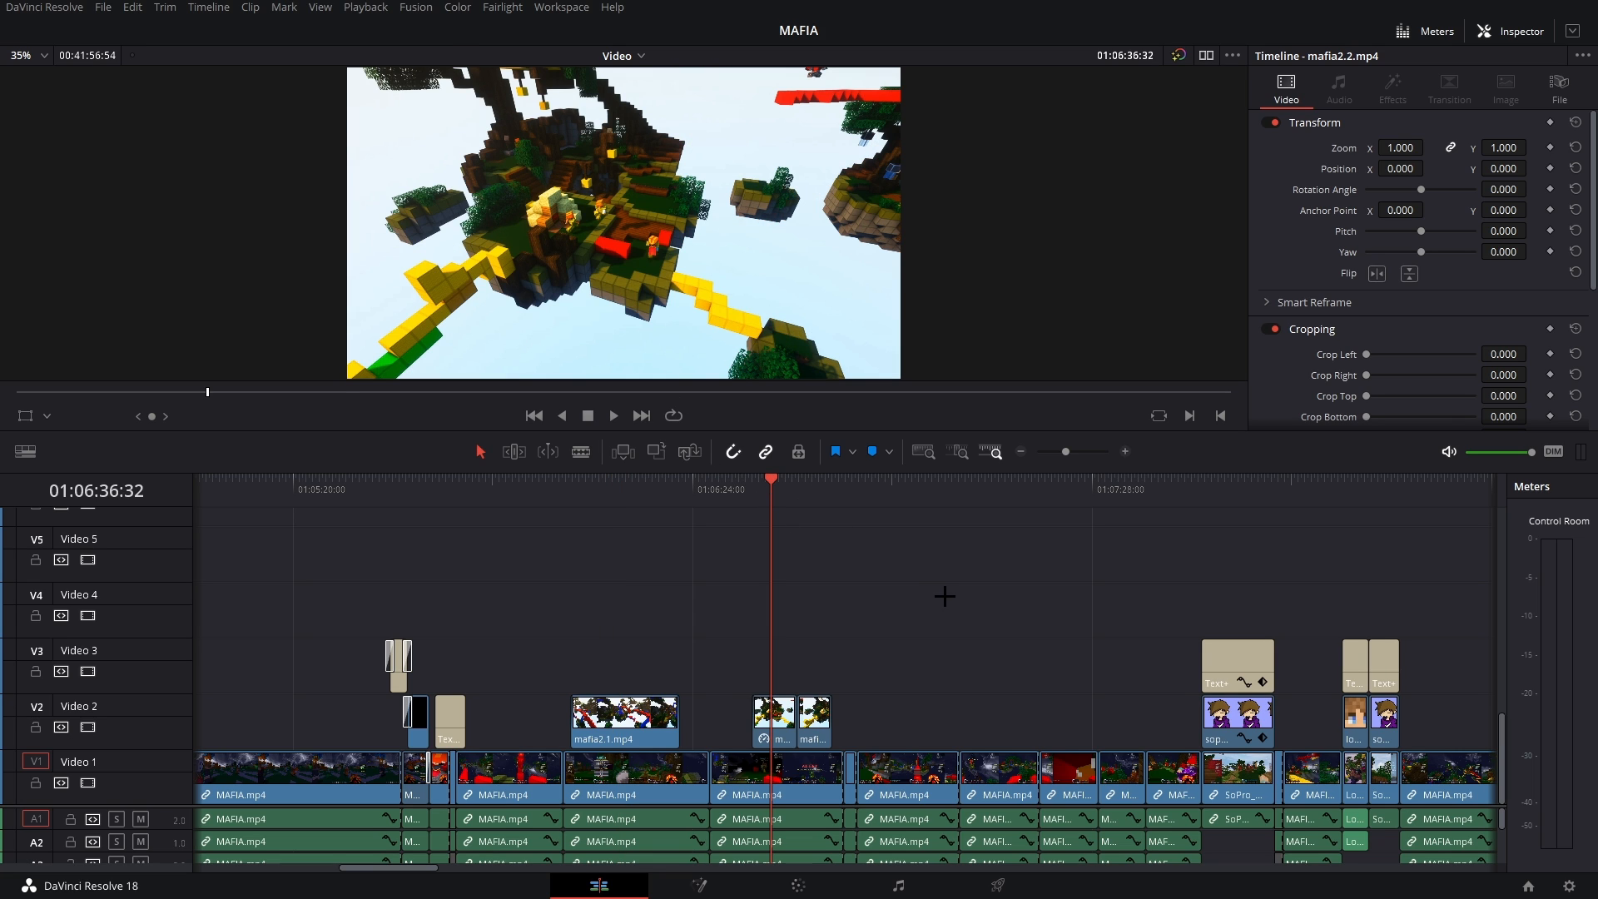
# - View the player face and name overlays at 01:07:50:15 and 01:08:08:05
pyautogui.hscroll(8, 944, 596)
pyautogui.click(588, 498)
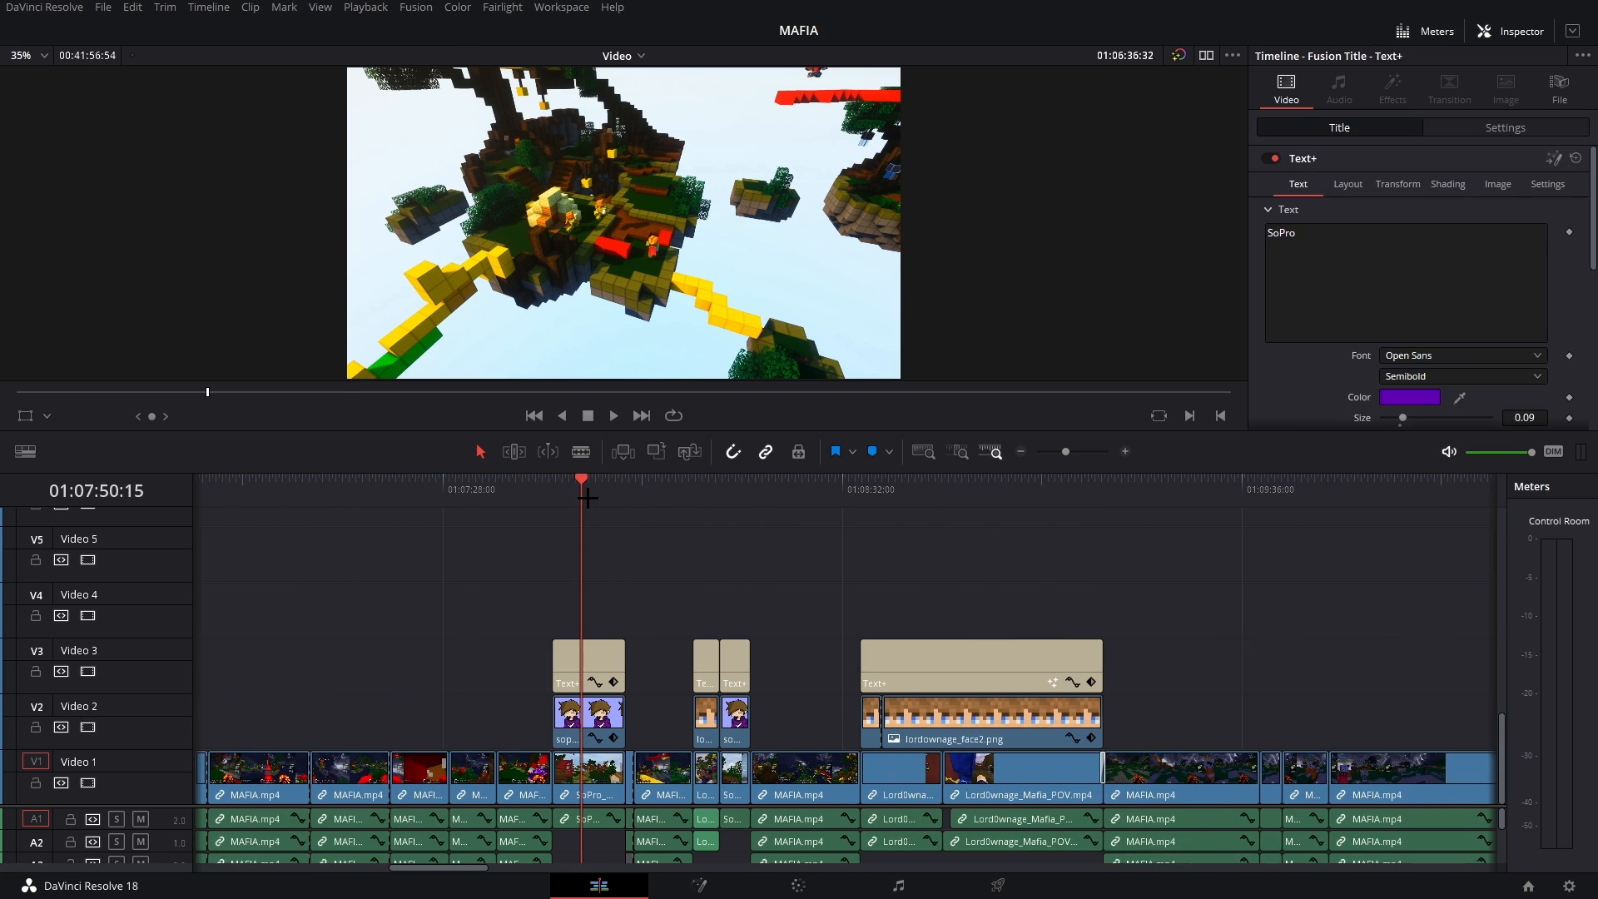
pyautogui.click(696, 497)
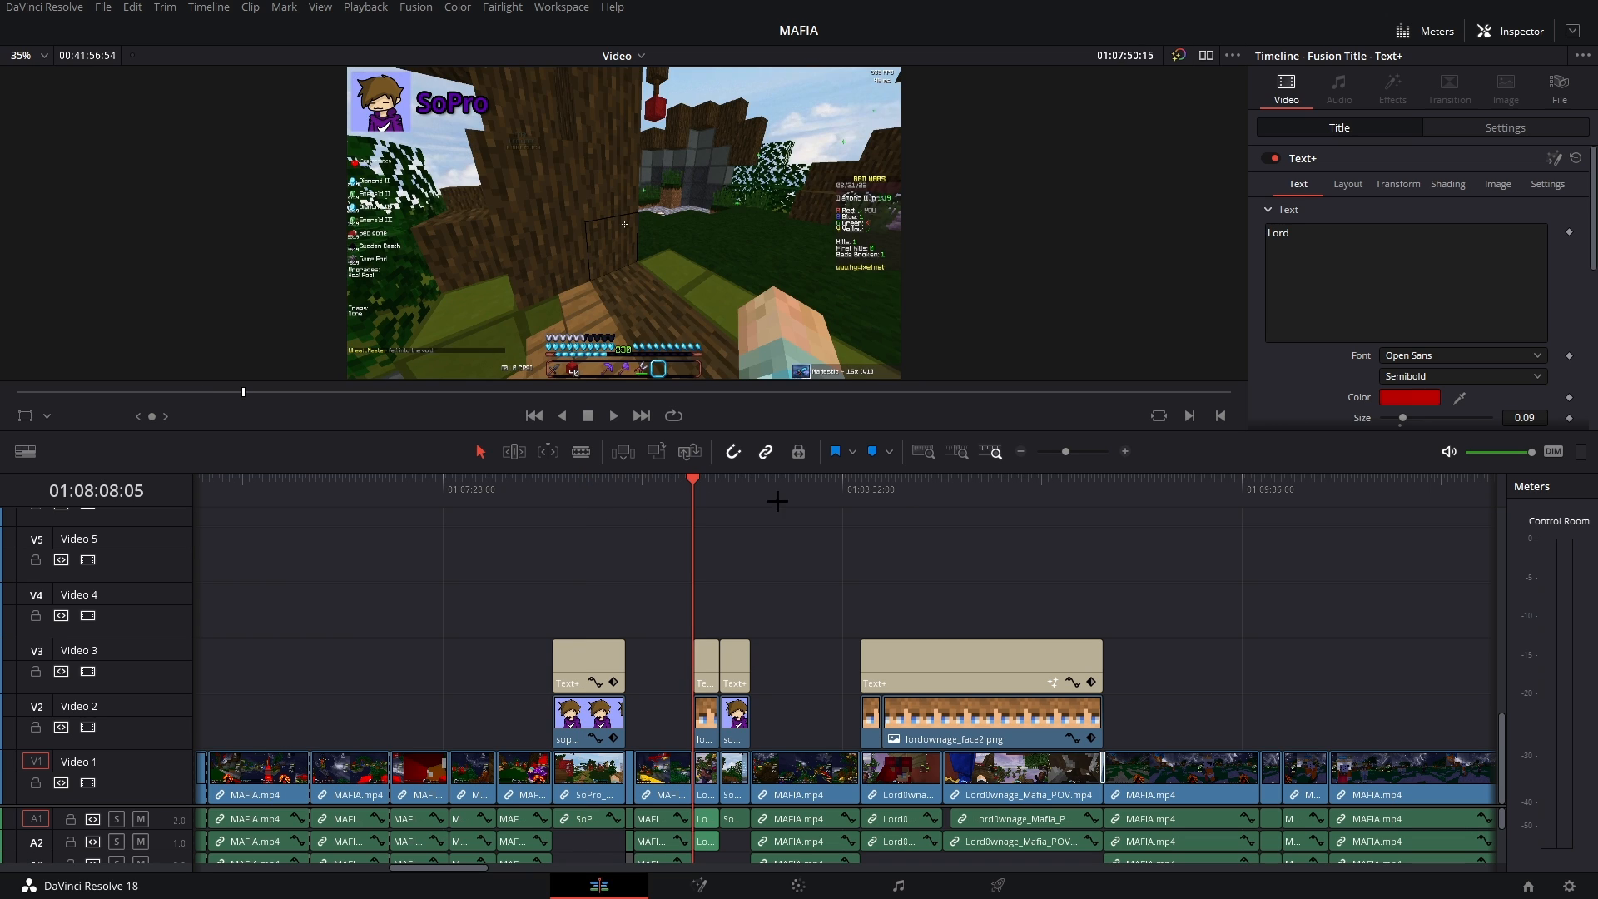
# - Play the two consecutive player face and name overlays from 01:08:08:05 to 01:08:14:47
pyautogui.click(1125, 451)
pyautogui.click(1125, 452)
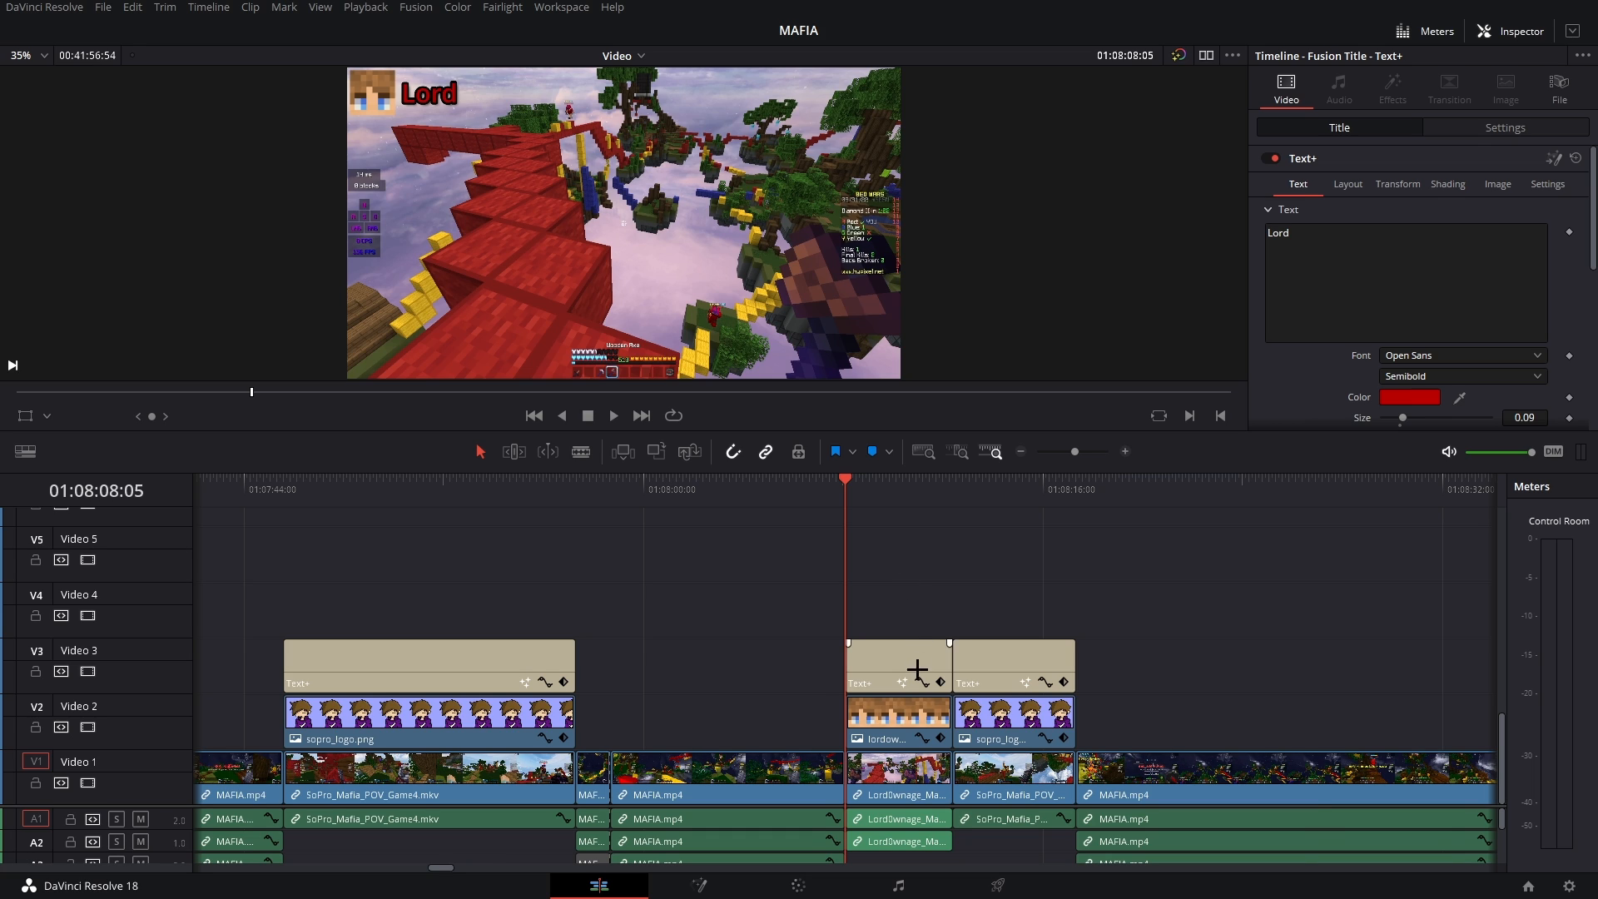
pyautogui.hscroll(3, 921, 670)
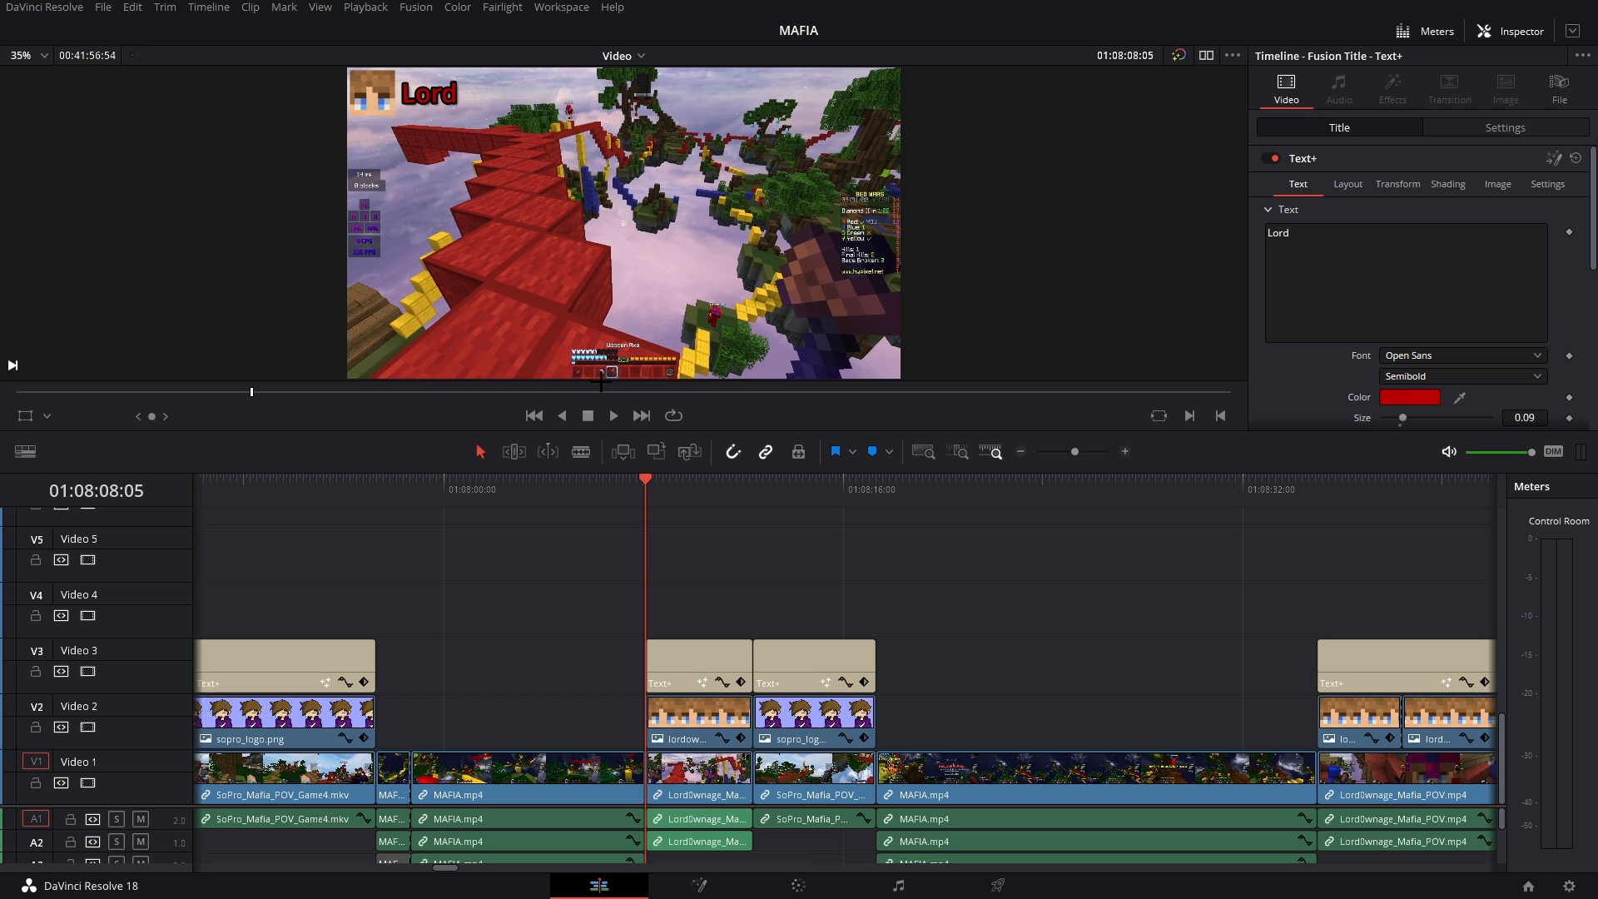
pyautogui.scroll(5, 616, 137)
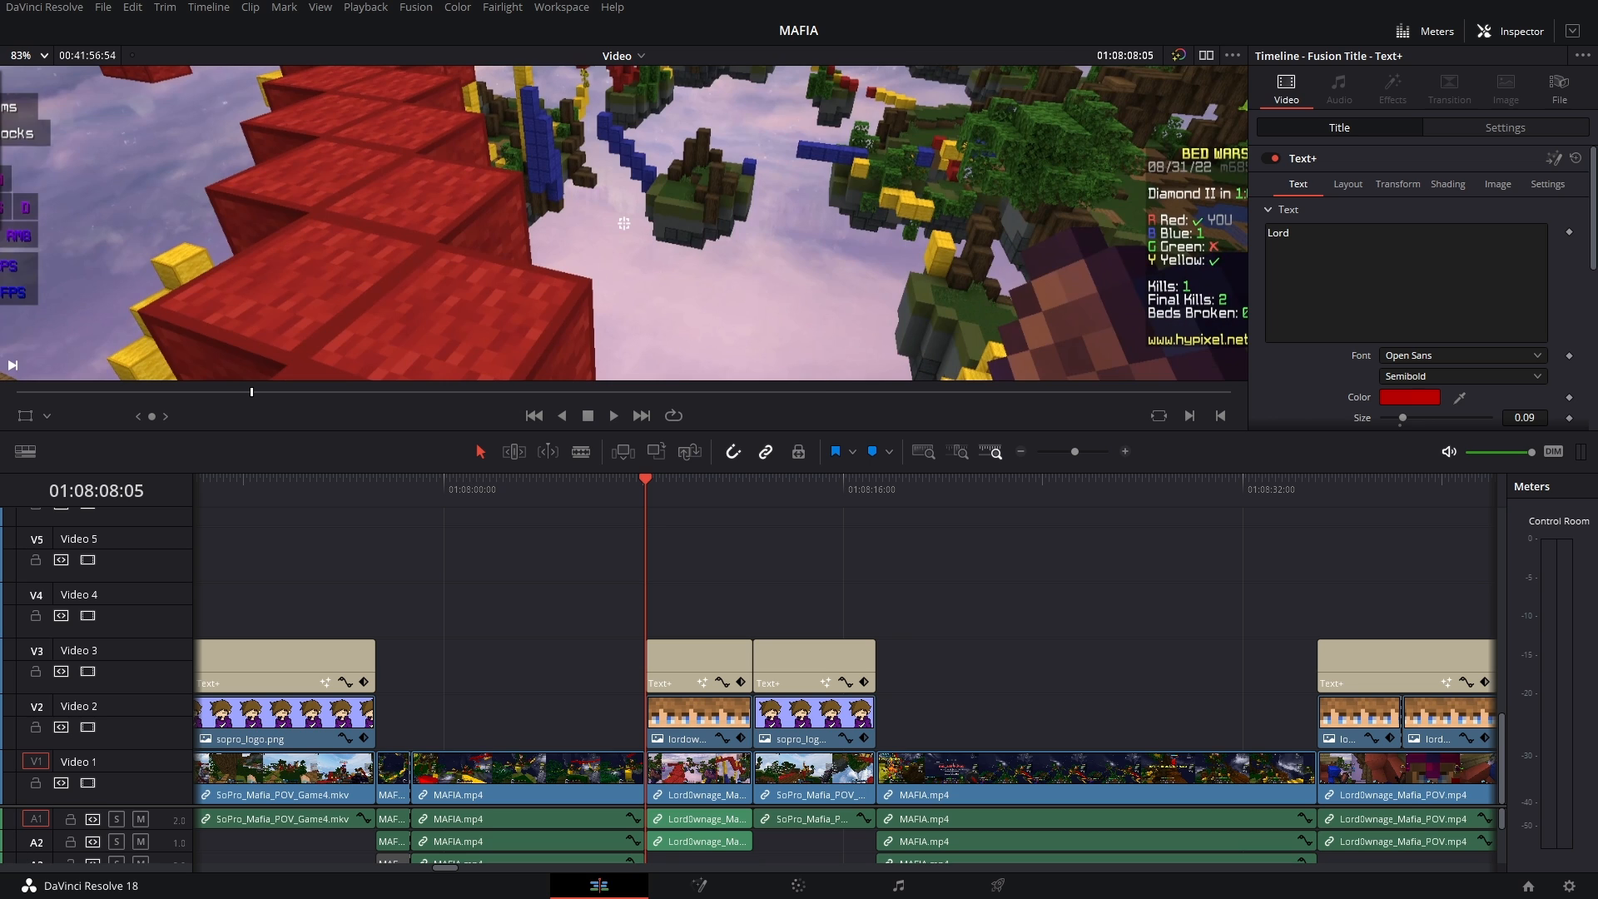
pyautogui.hotkey('shift', 'z')
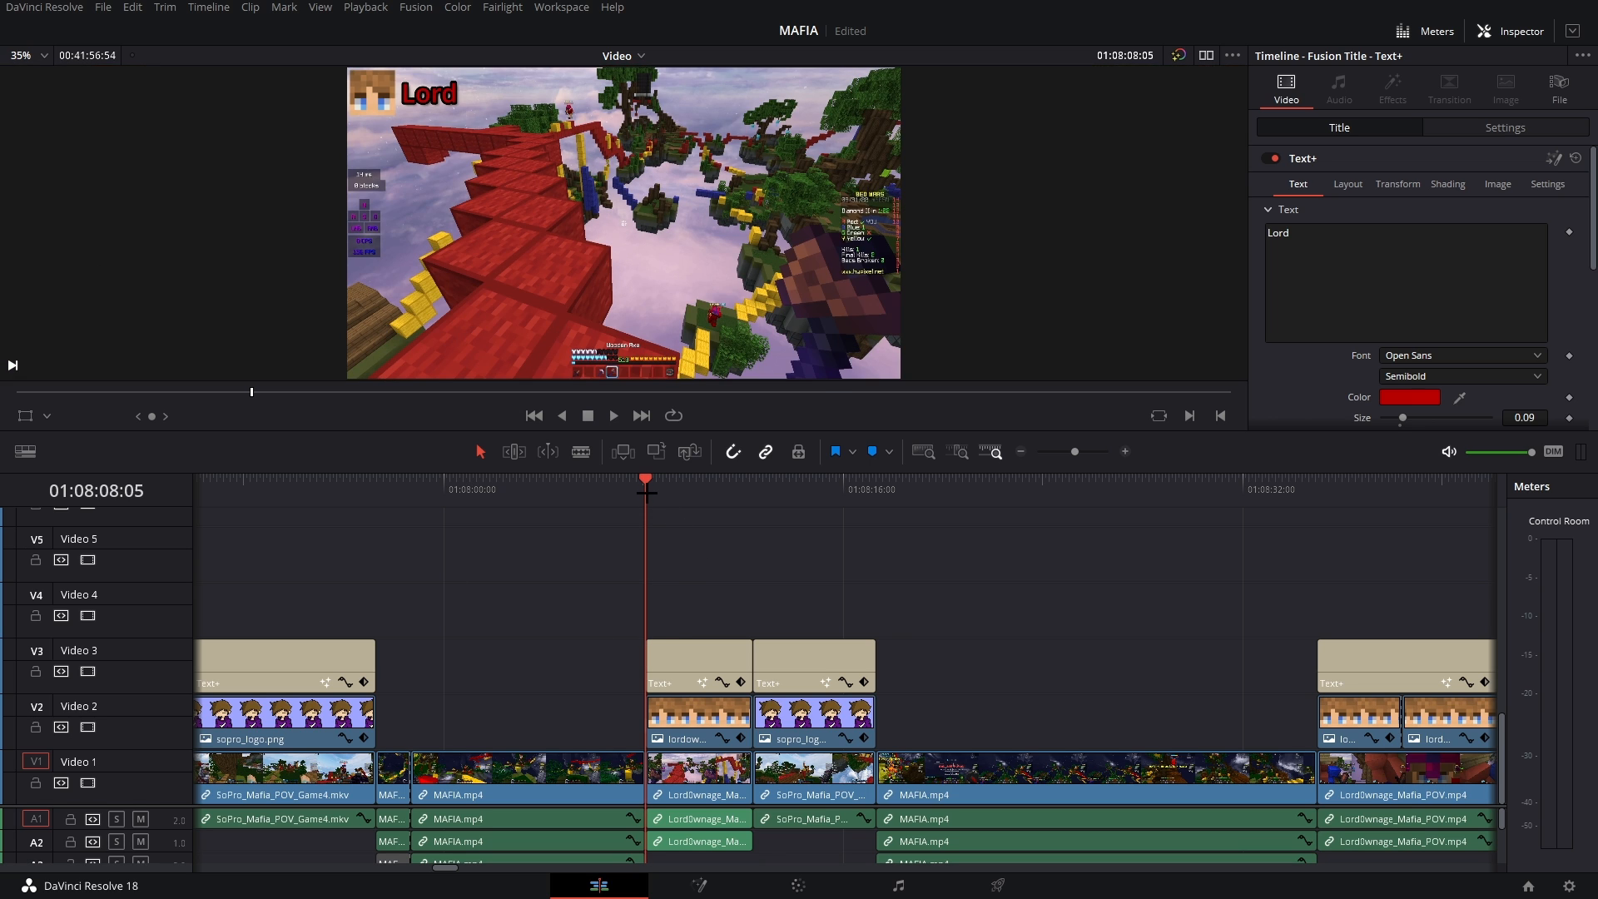
pyautogui.press('space')
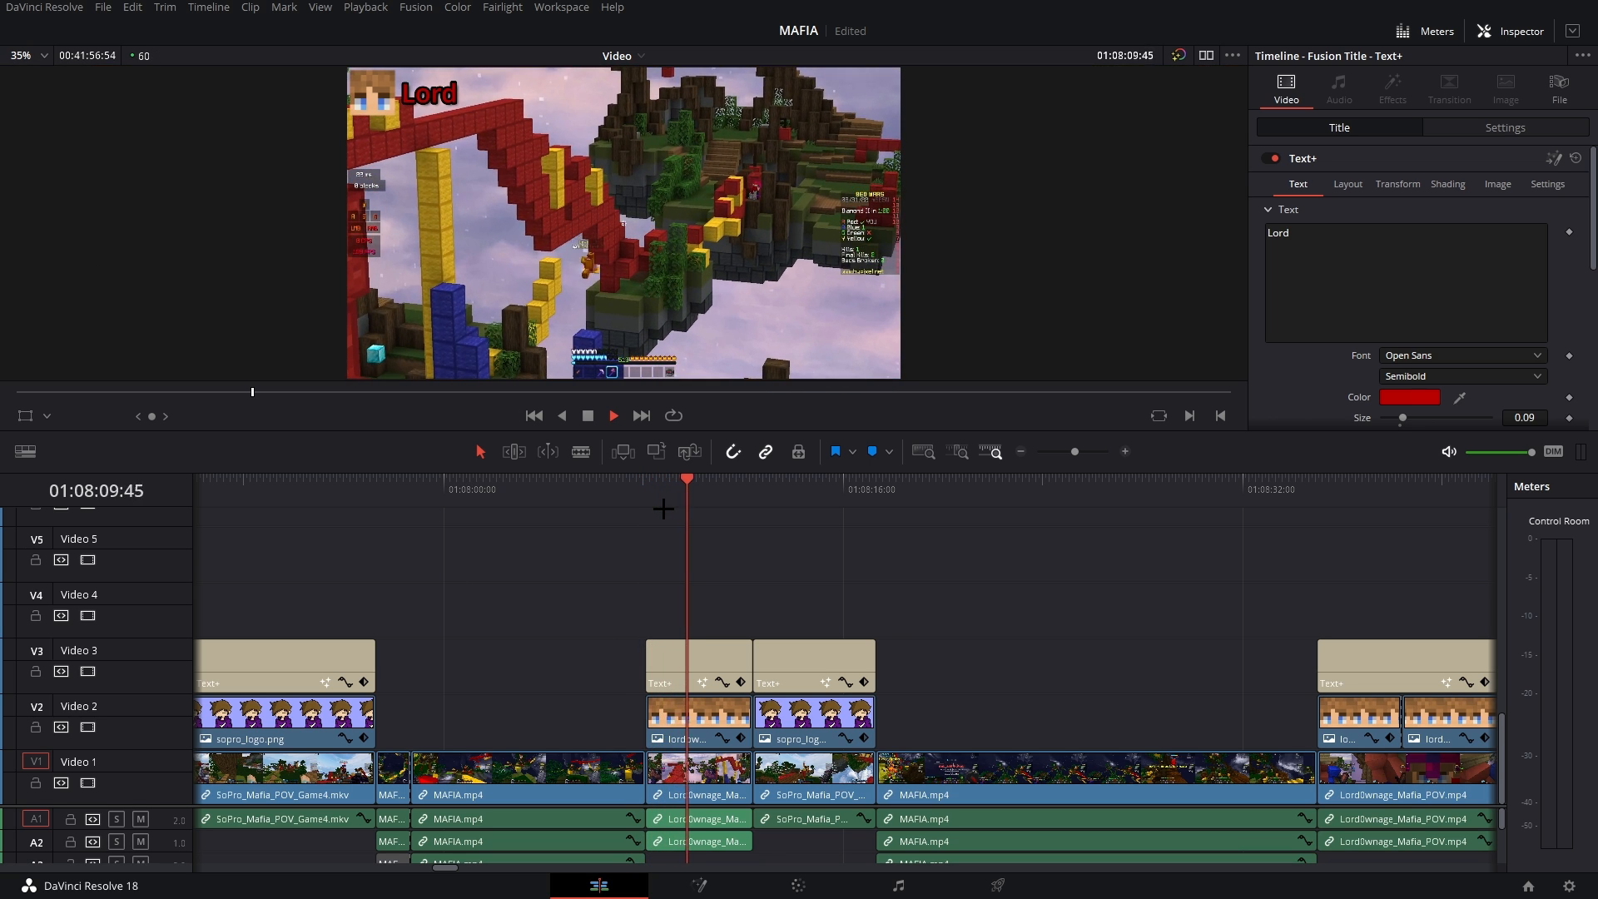
pyautogui.press('space')
pyautogui.press('space')
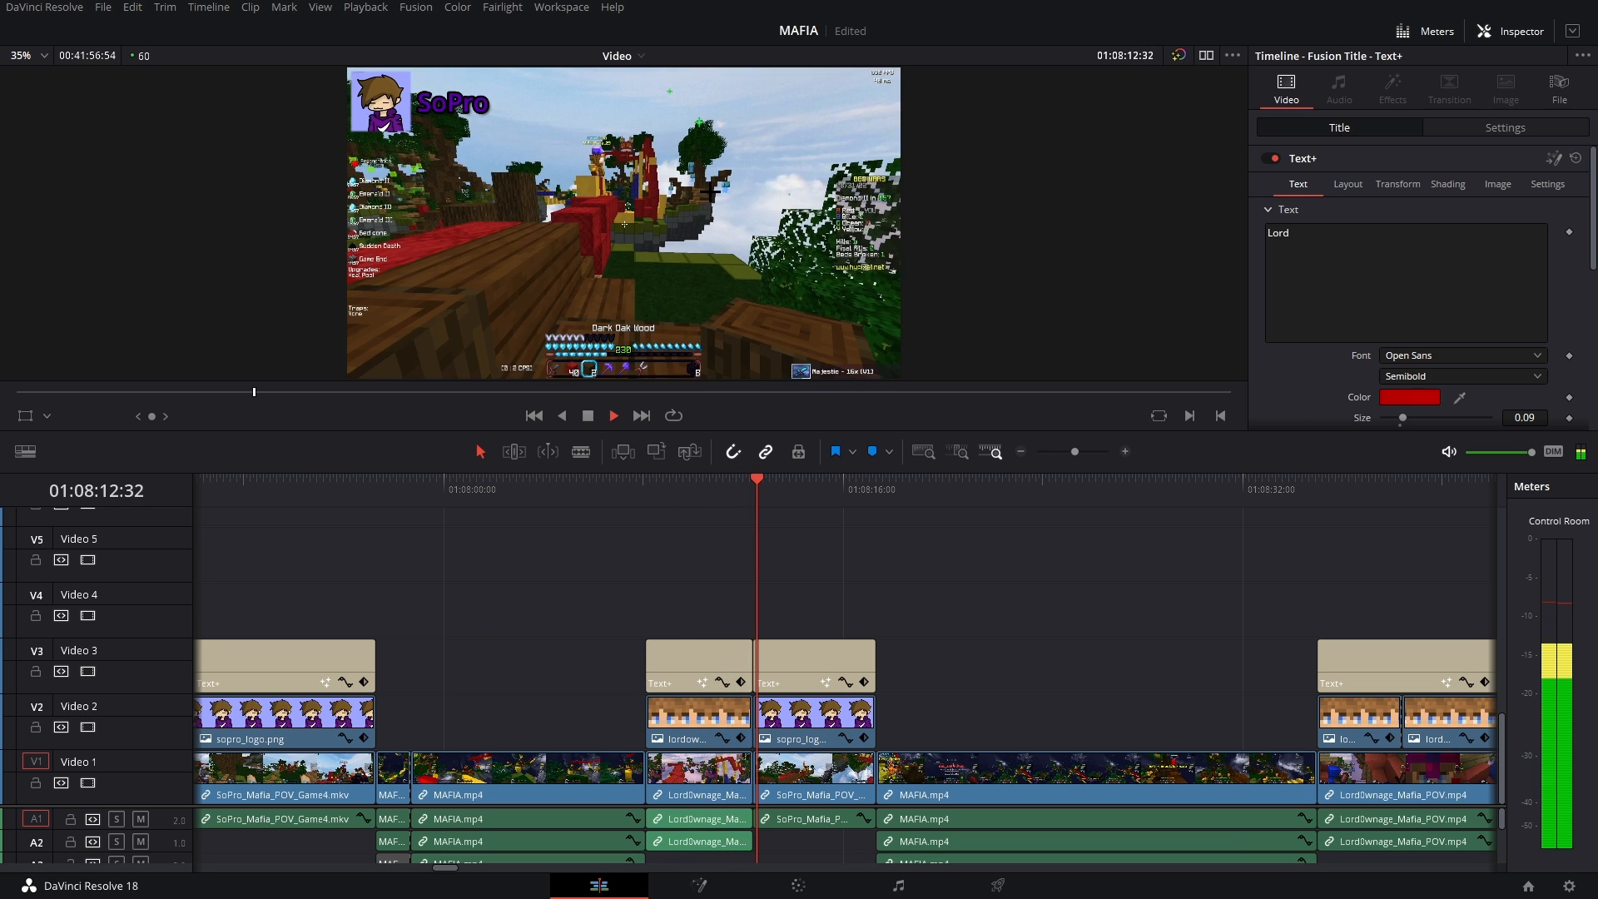
pyautogui.press('space')
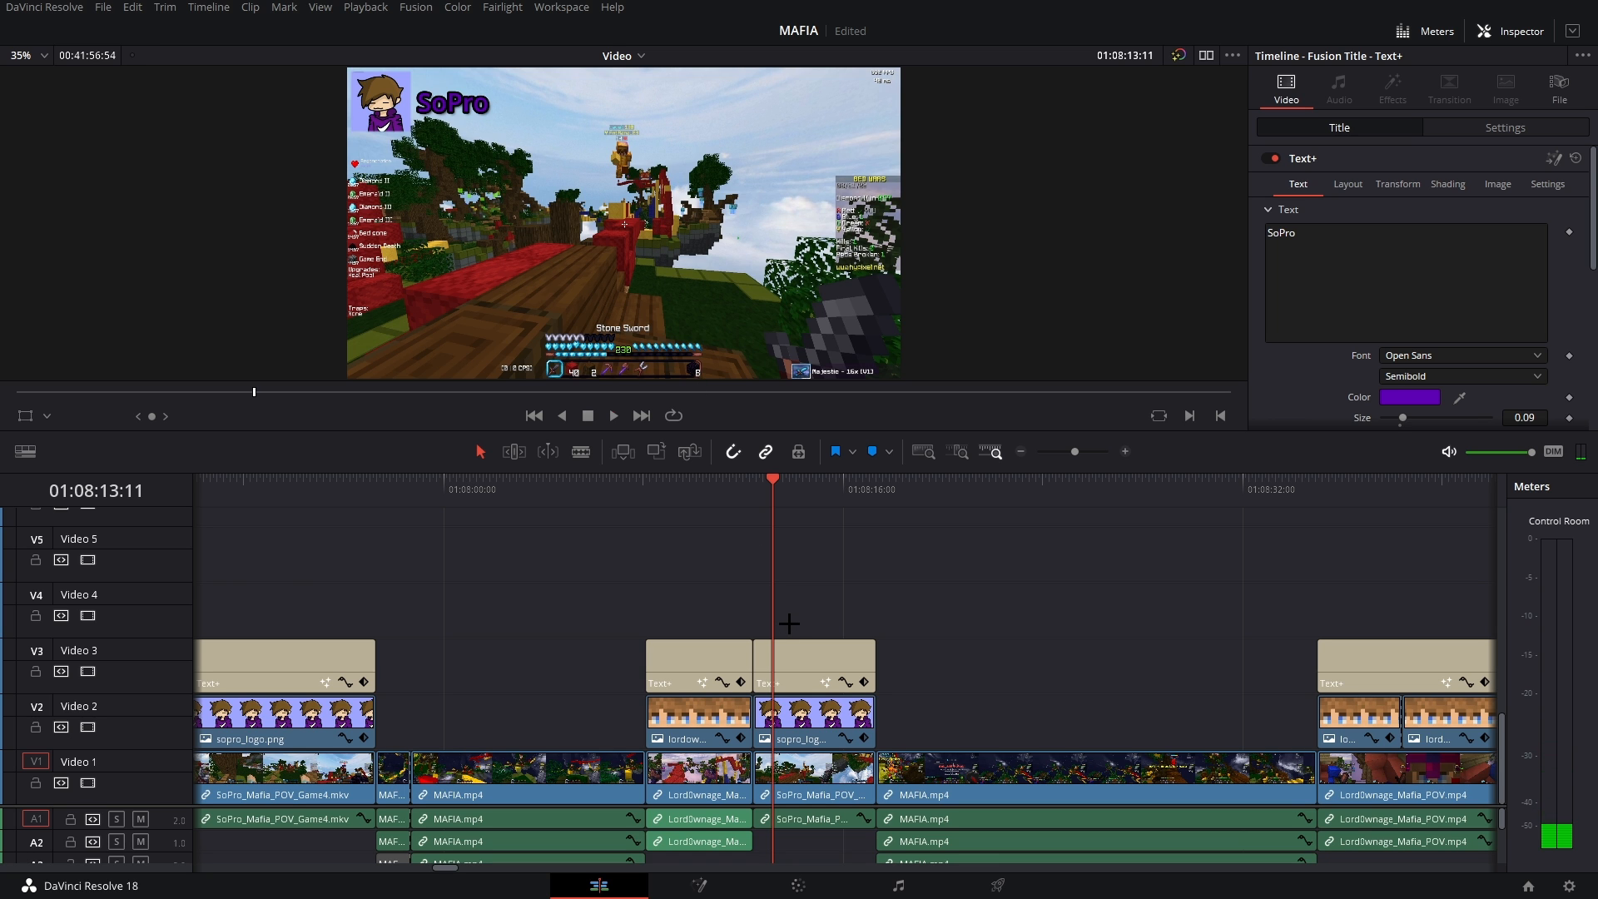
pyautogui.press('space')
pyautogui.press('space')
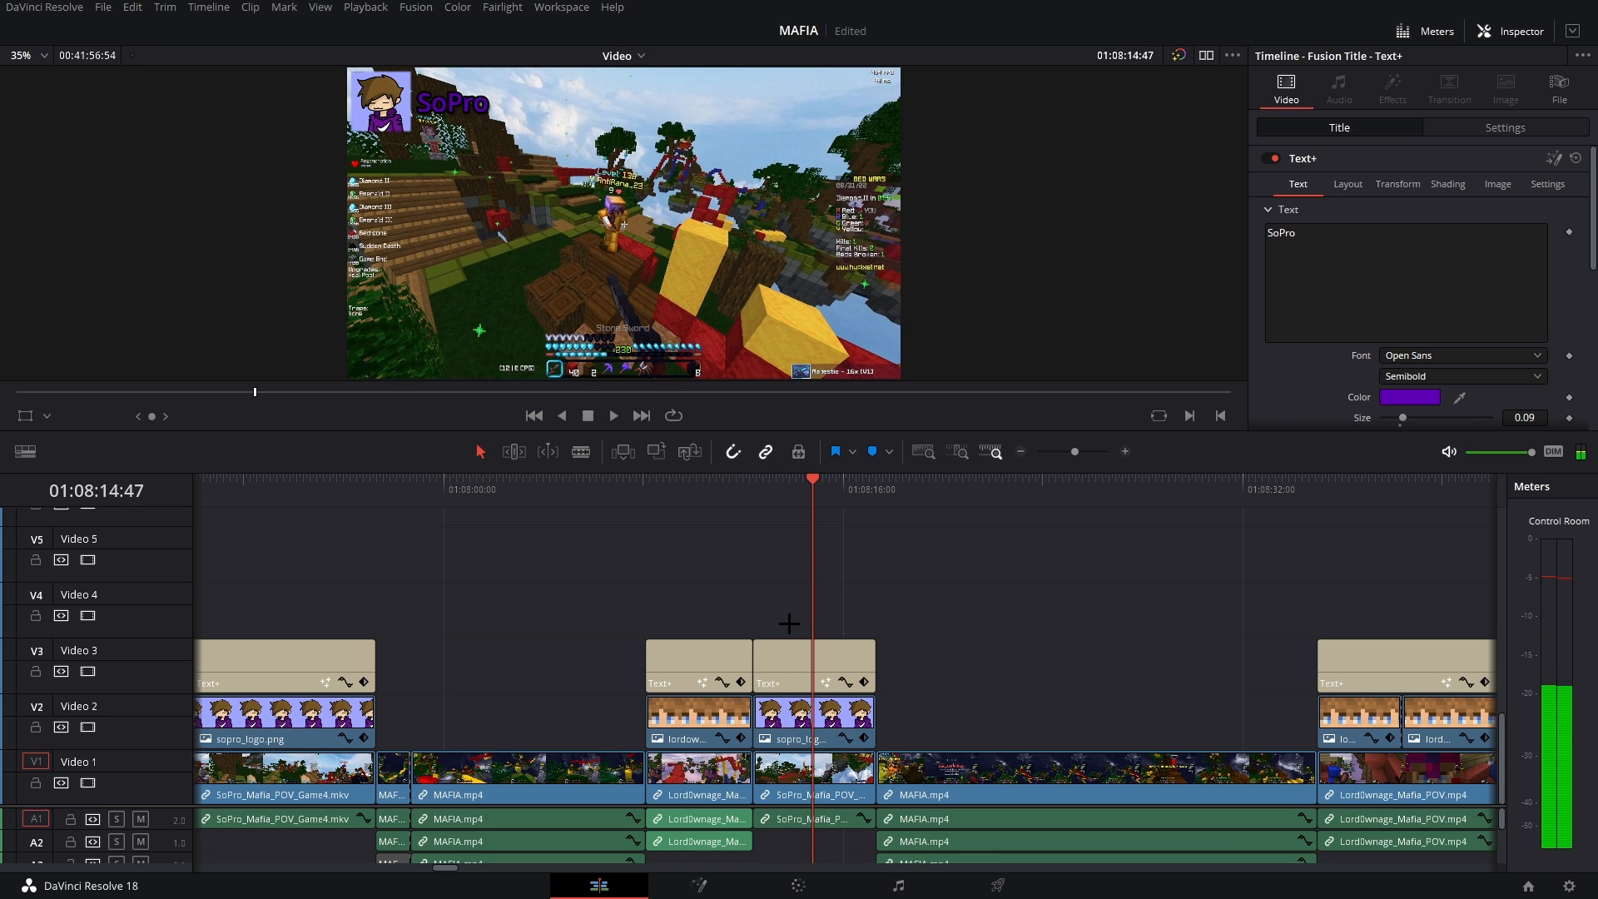
# - View the red name overlay at 01:08:08:05 and the long lordownage_face2.png overlay at 01:08:48:11
pyautogui.click(1021, 451)
pyautogui.hscroll(3, 971, 582)
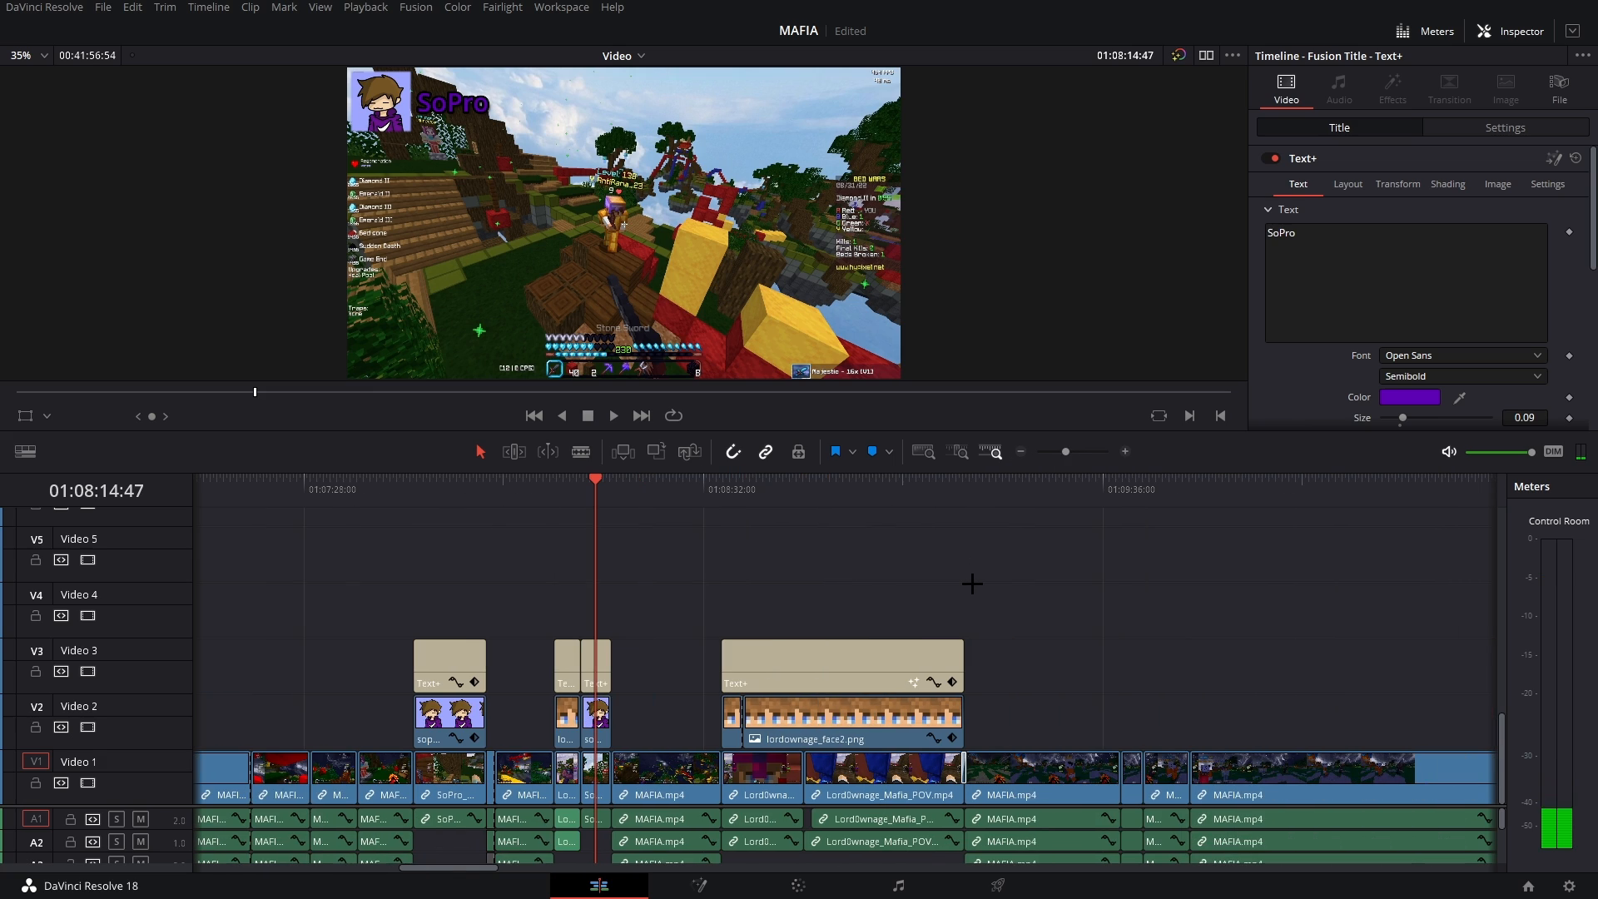
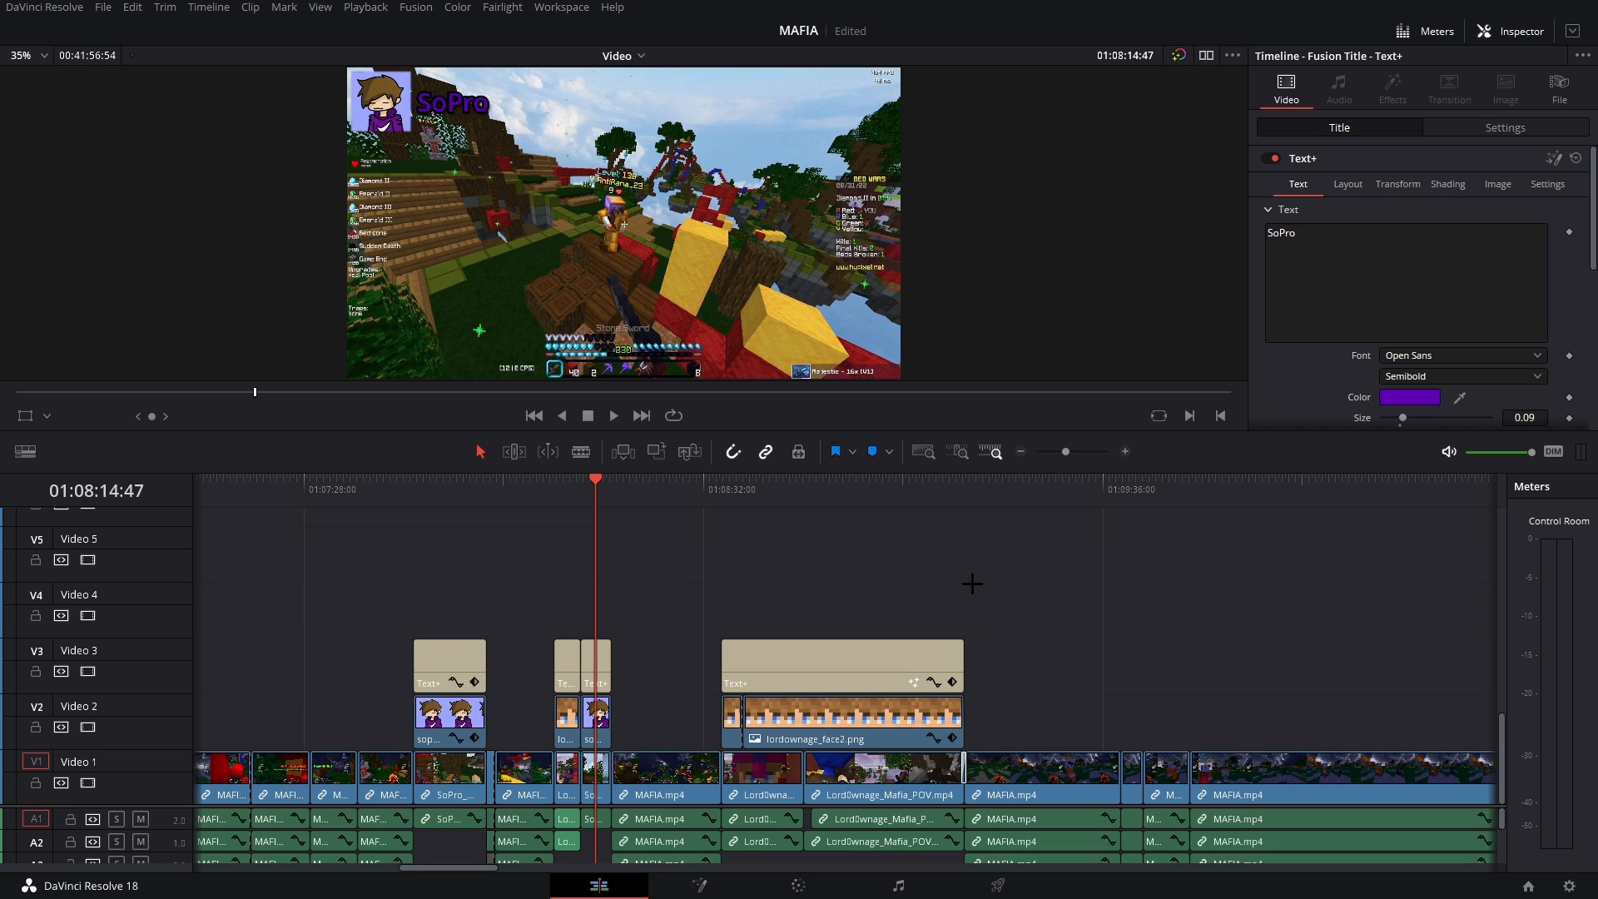
pyautogui.click(554, 489)
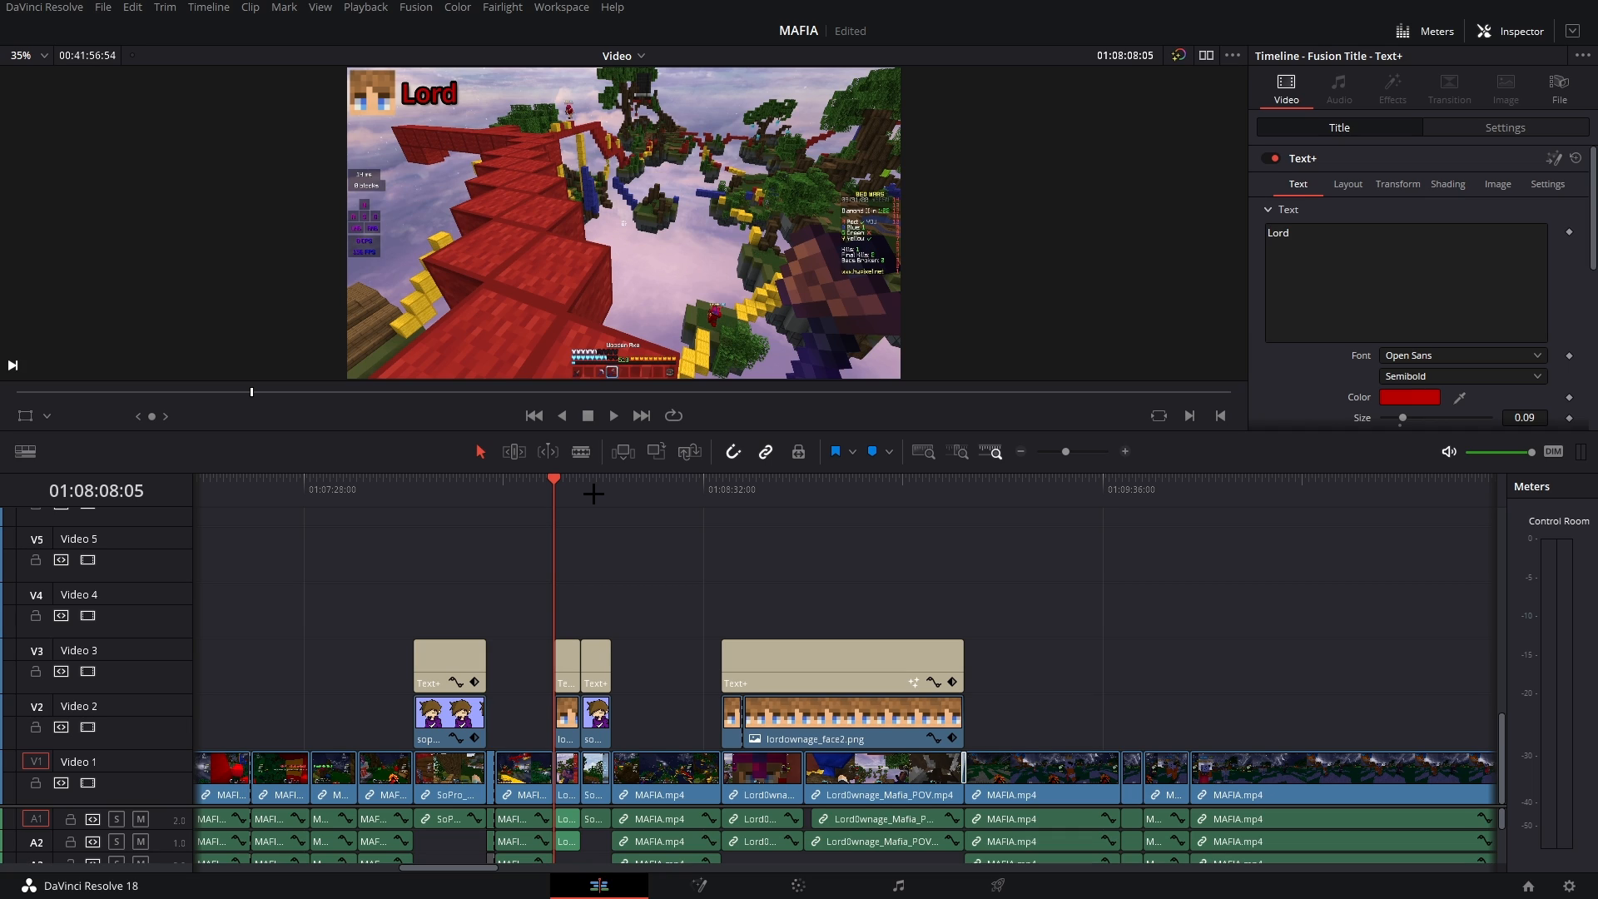
pyautogui.click(796, 496)
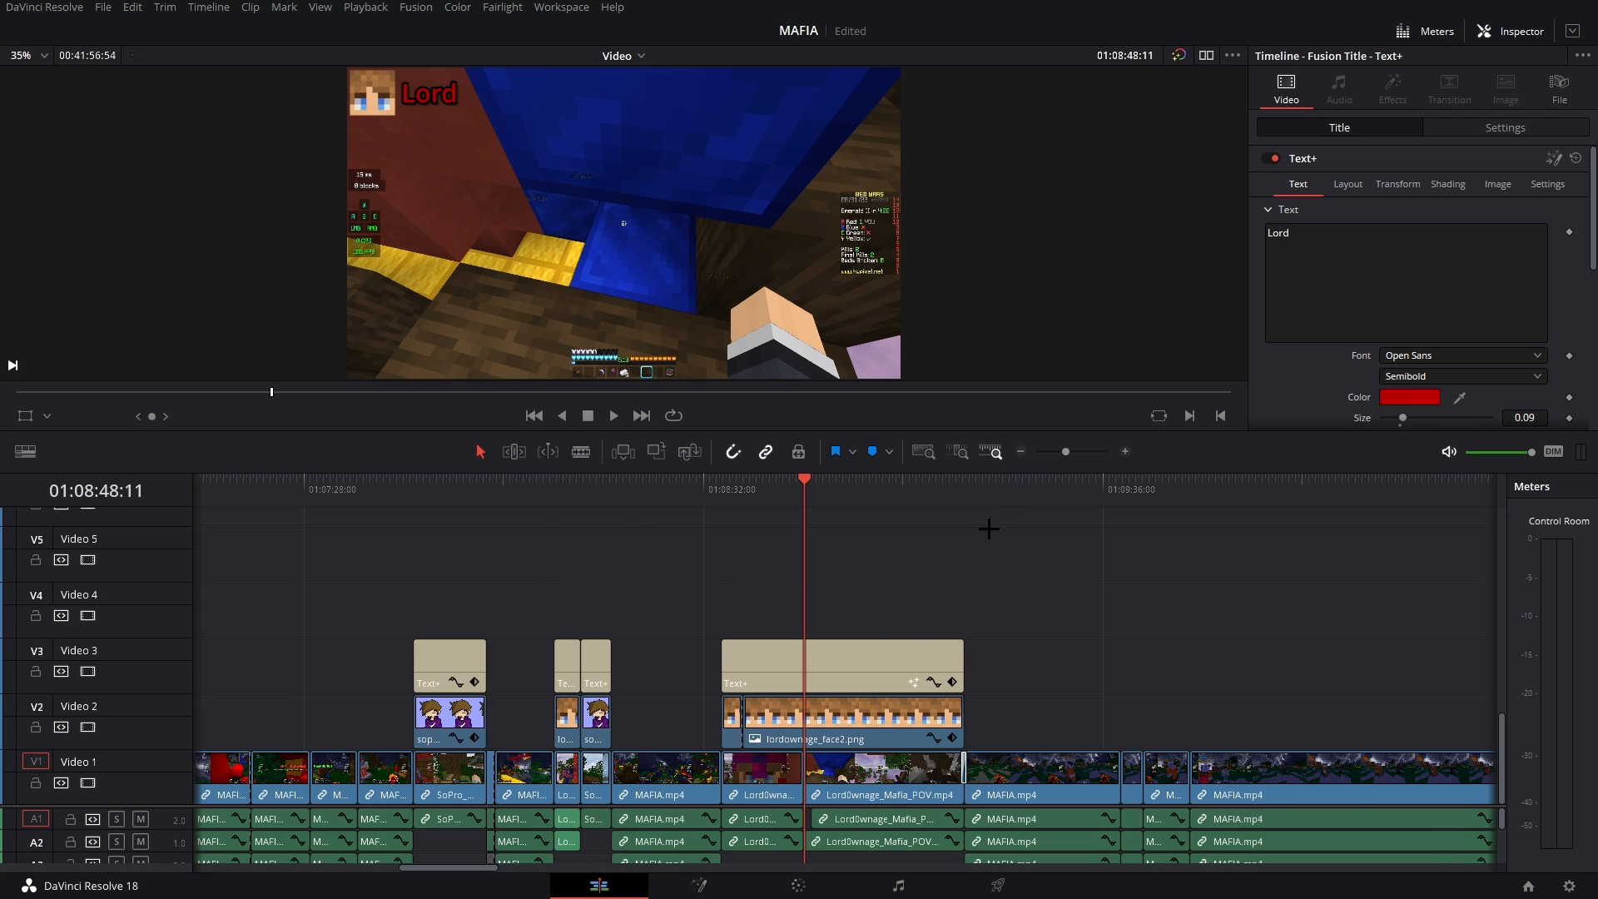
# - Locate the animated arrows sequence after 01:13:19:29 and view its "Who is the Mafia.?" frame at 01:13:32:20
pyautogui.hotkey('shift', 'z')
pyautogui.scroll(3, 766, 645)
pyautogui.scroll(-3, 729, 649)
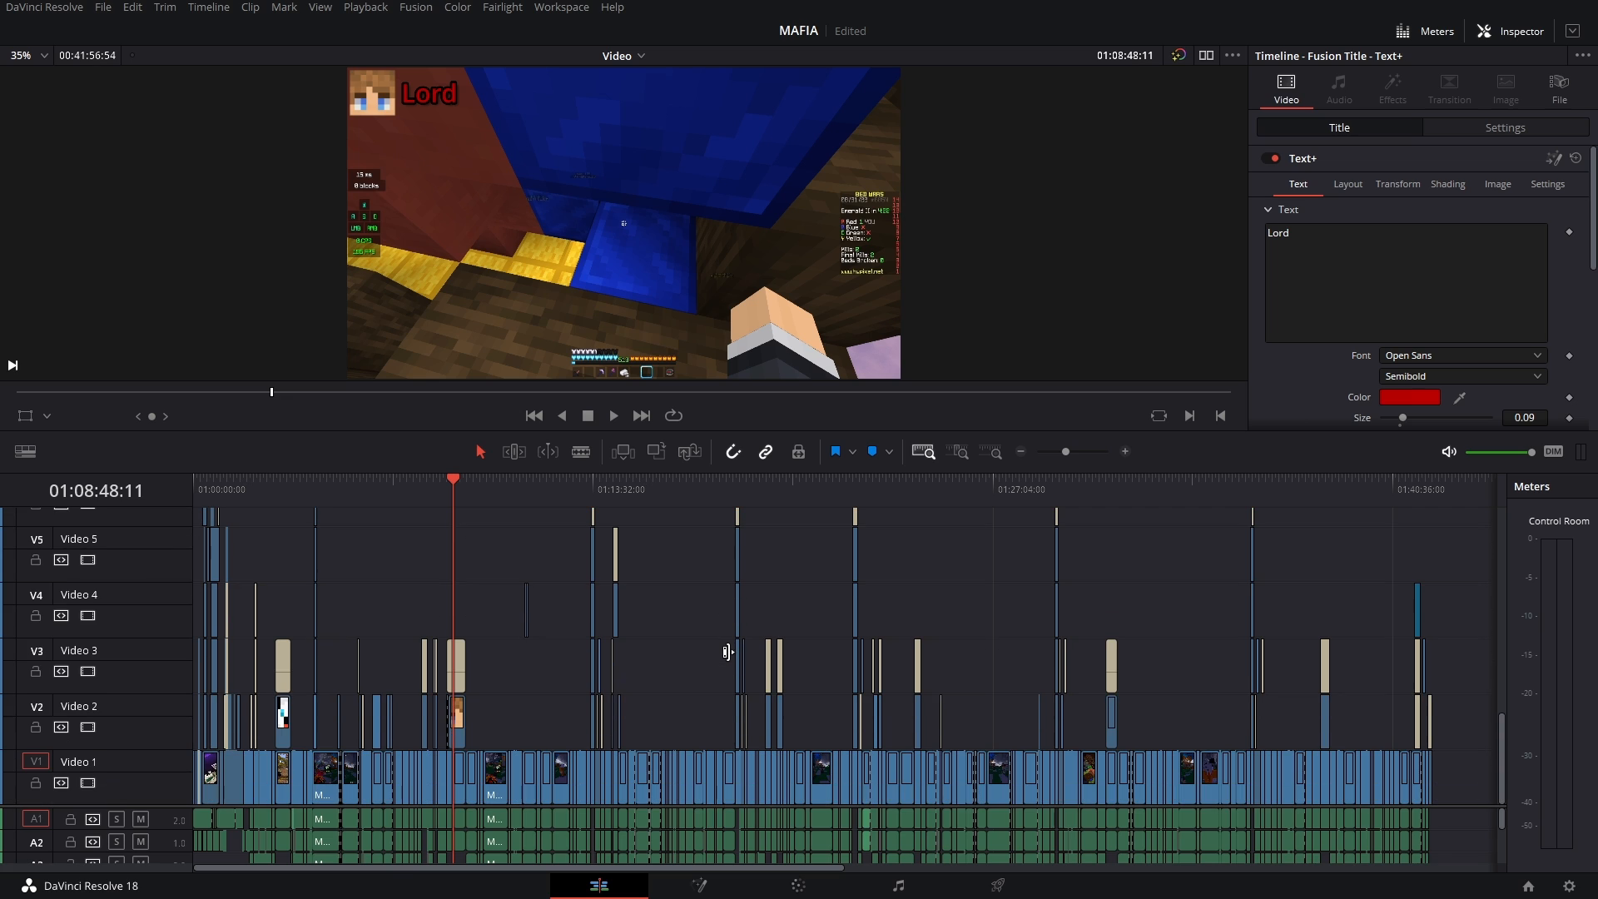
pyautogui.scroll(2, 607, 650)
pyautogui.scroll(-1, 608, 649)
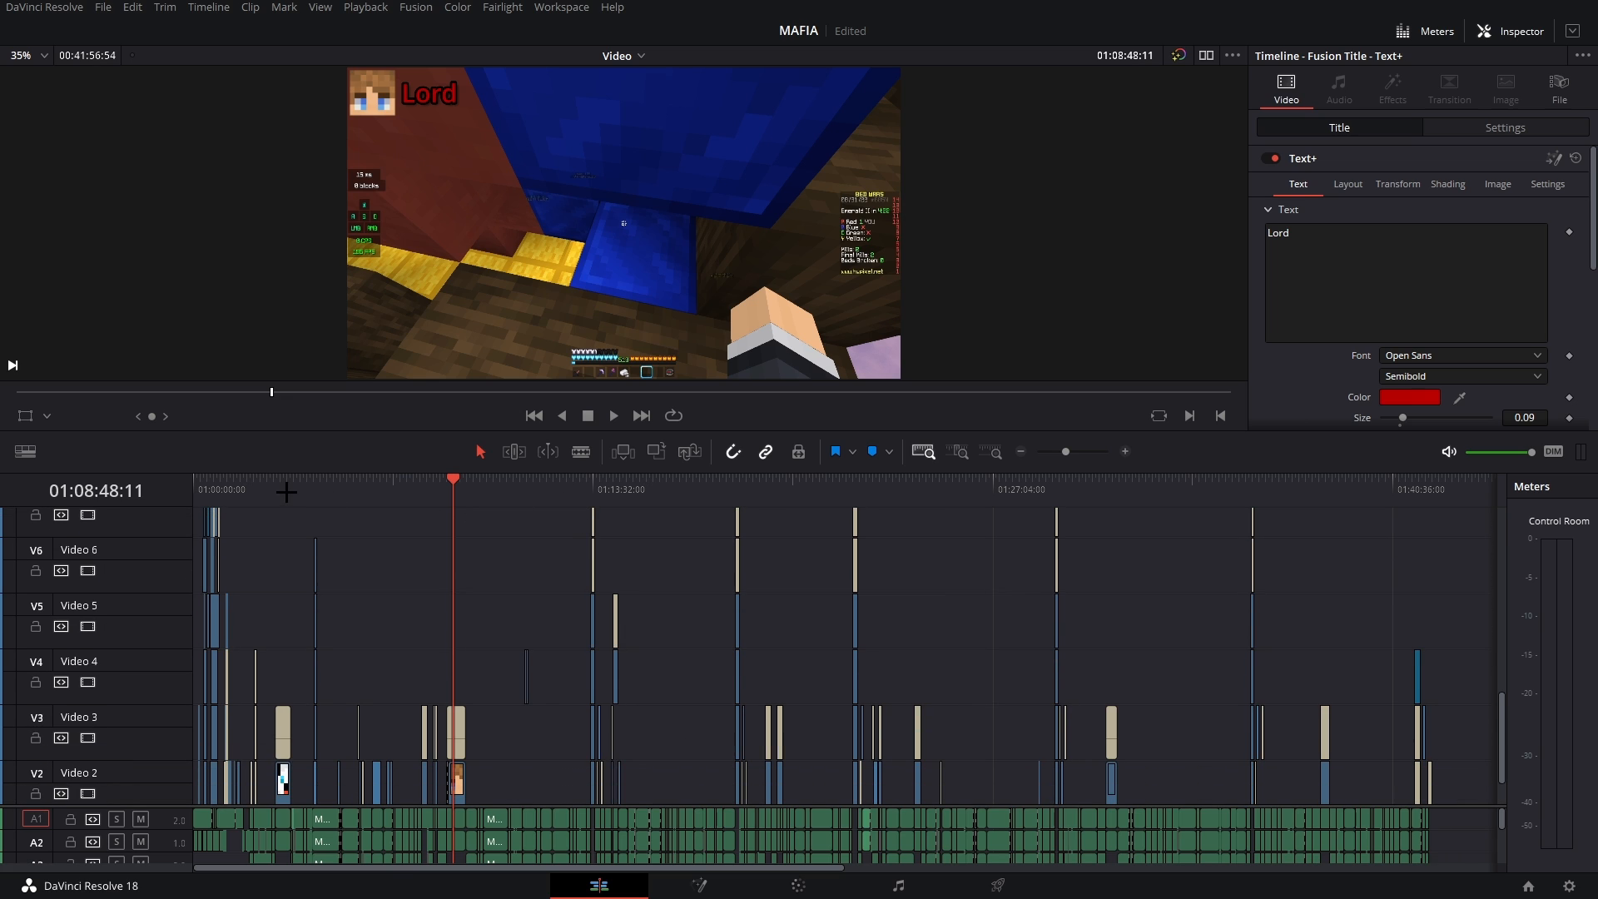
pyautogui.click(587, 486)
pyautogui.hotkey('shift', 'z')
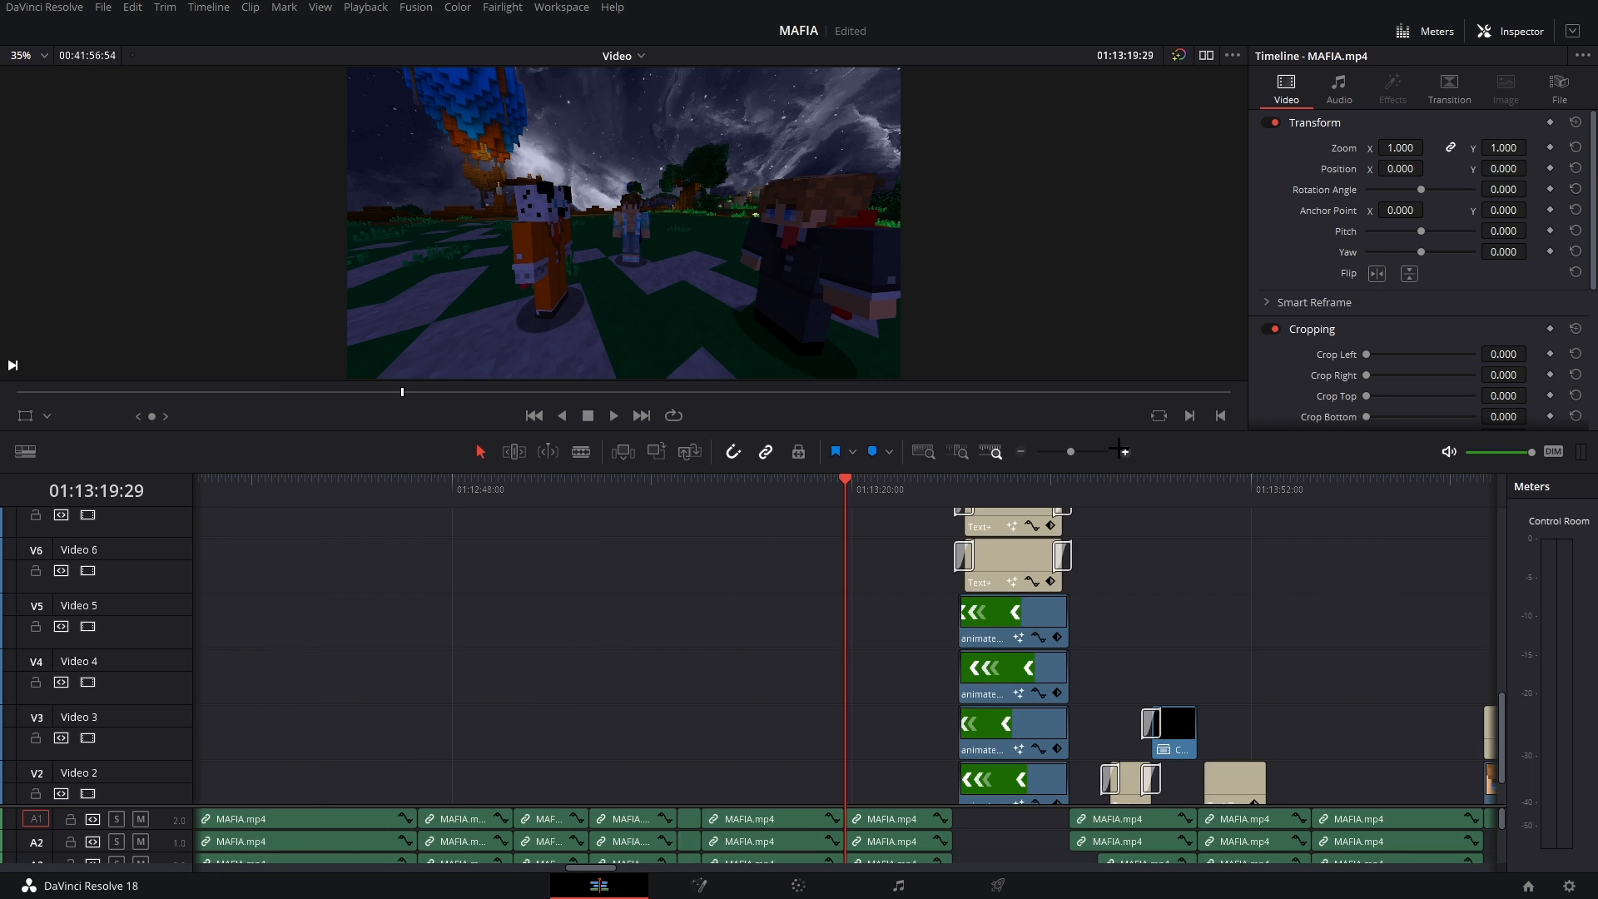
pyautogui.hscroll(3, 943, 591)
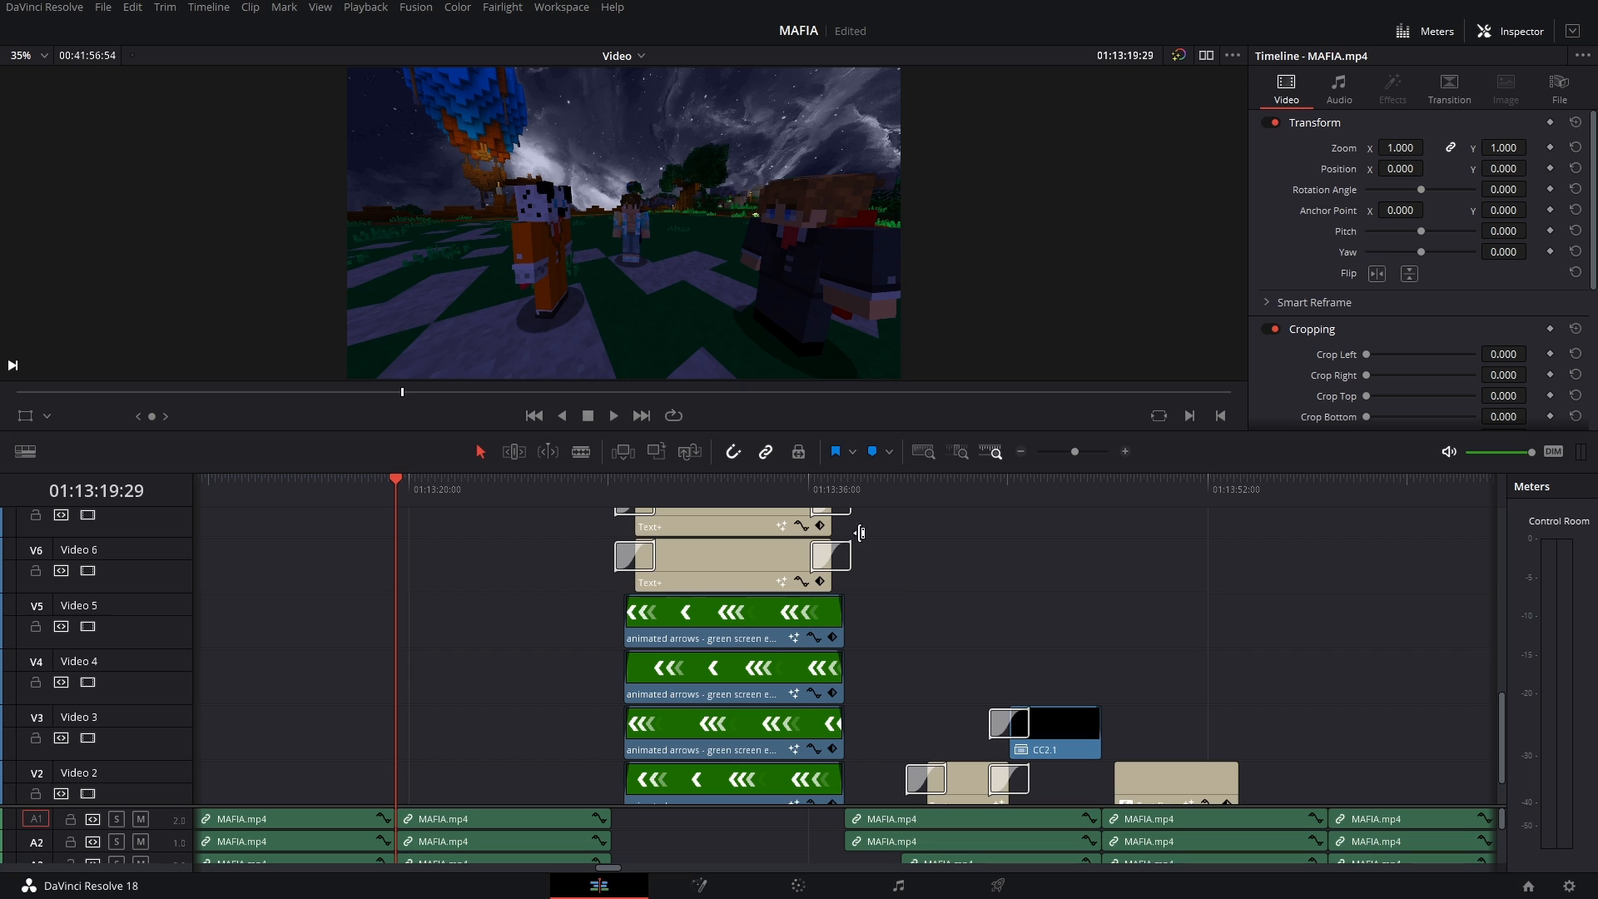
pyautogui.click(717, 496)
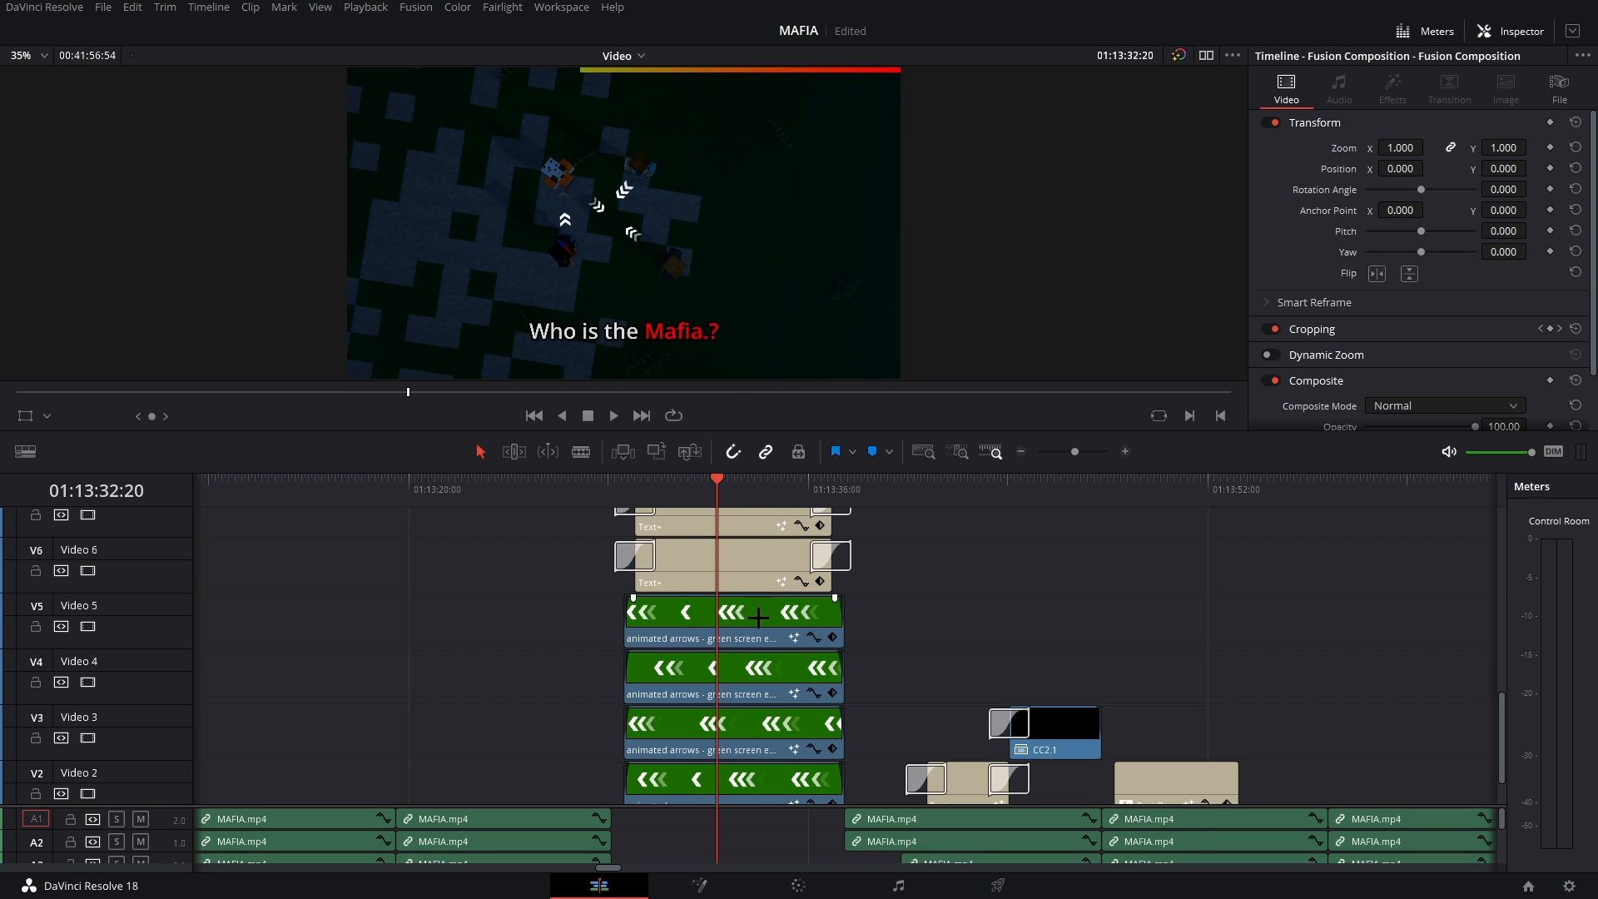
# - Inspect the four animated arrows clips on Video 2 to Video 5 and the two Text+ titles above them
pyautogui.moveTo(871, 627); pyautogui.dragTo(616, 804)
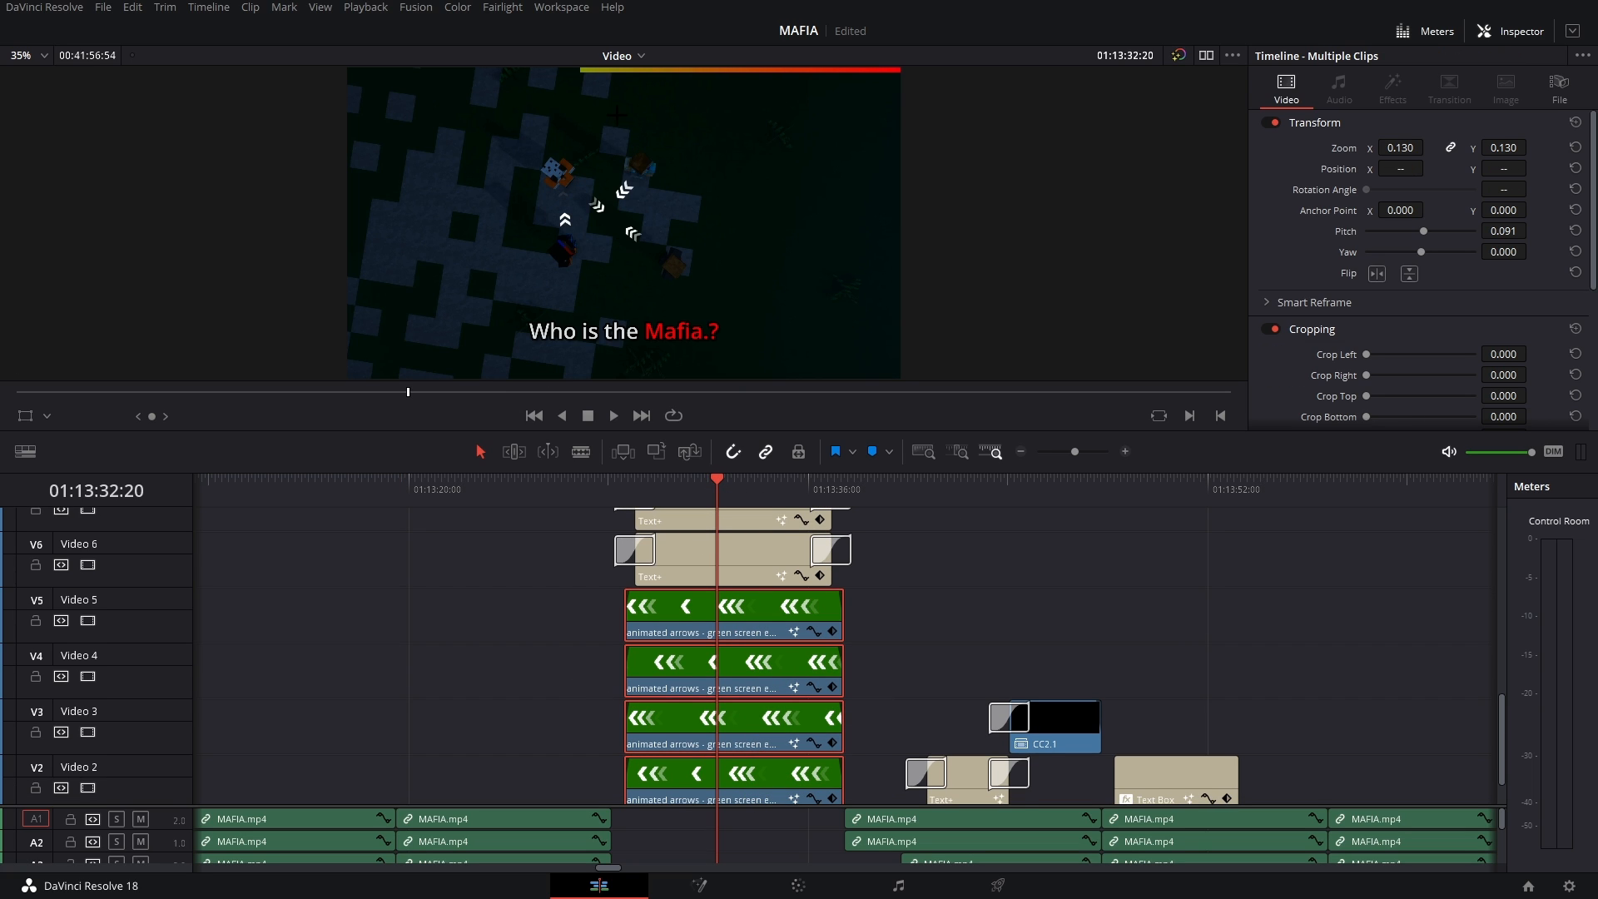
pyautogui.scroll(3, 760, 677)
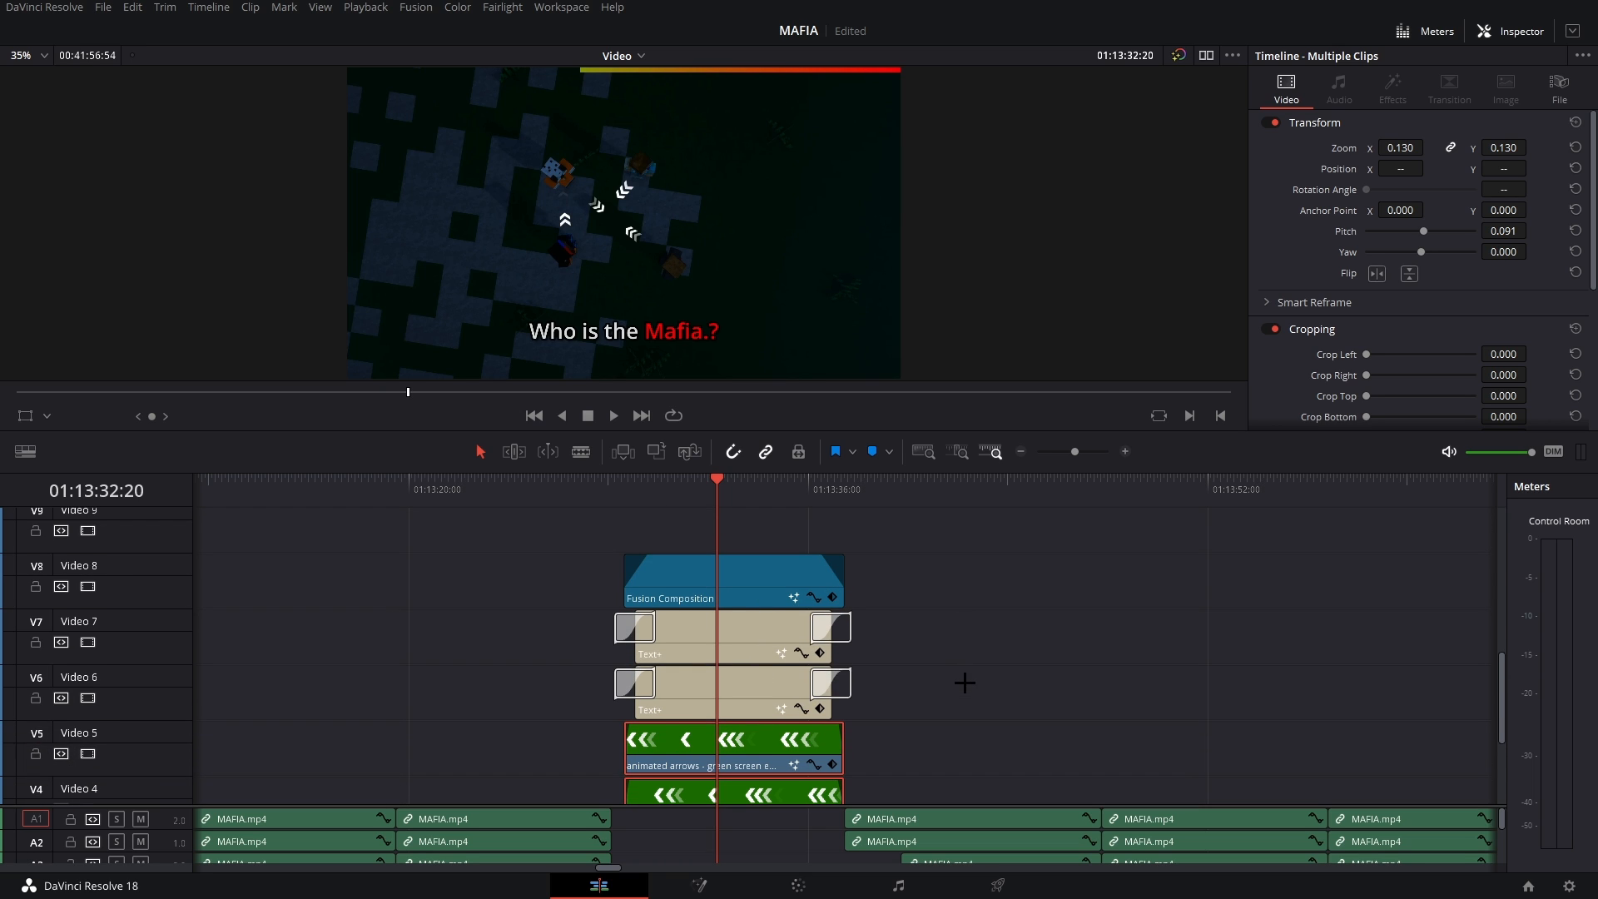
pyautogui.click(745, 686)
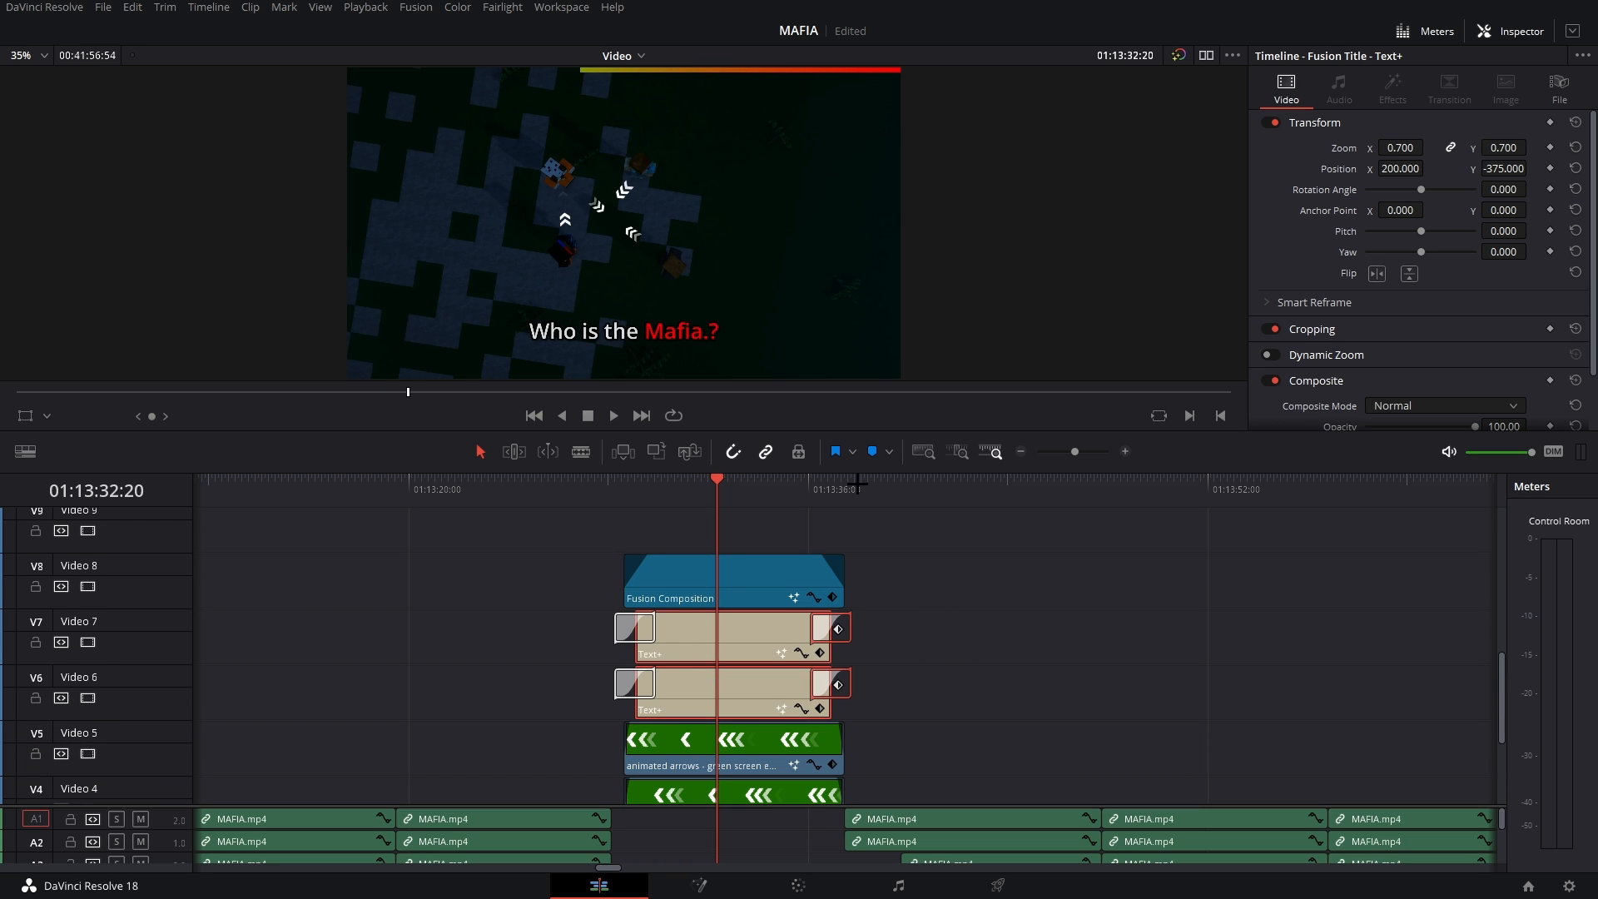
pyautogui.click(754, 634)
# - Examine the Video 8 Fusion Composition's Background1 gradient node and its keyframed Cropping settings
pyautogui.click(767, 575)
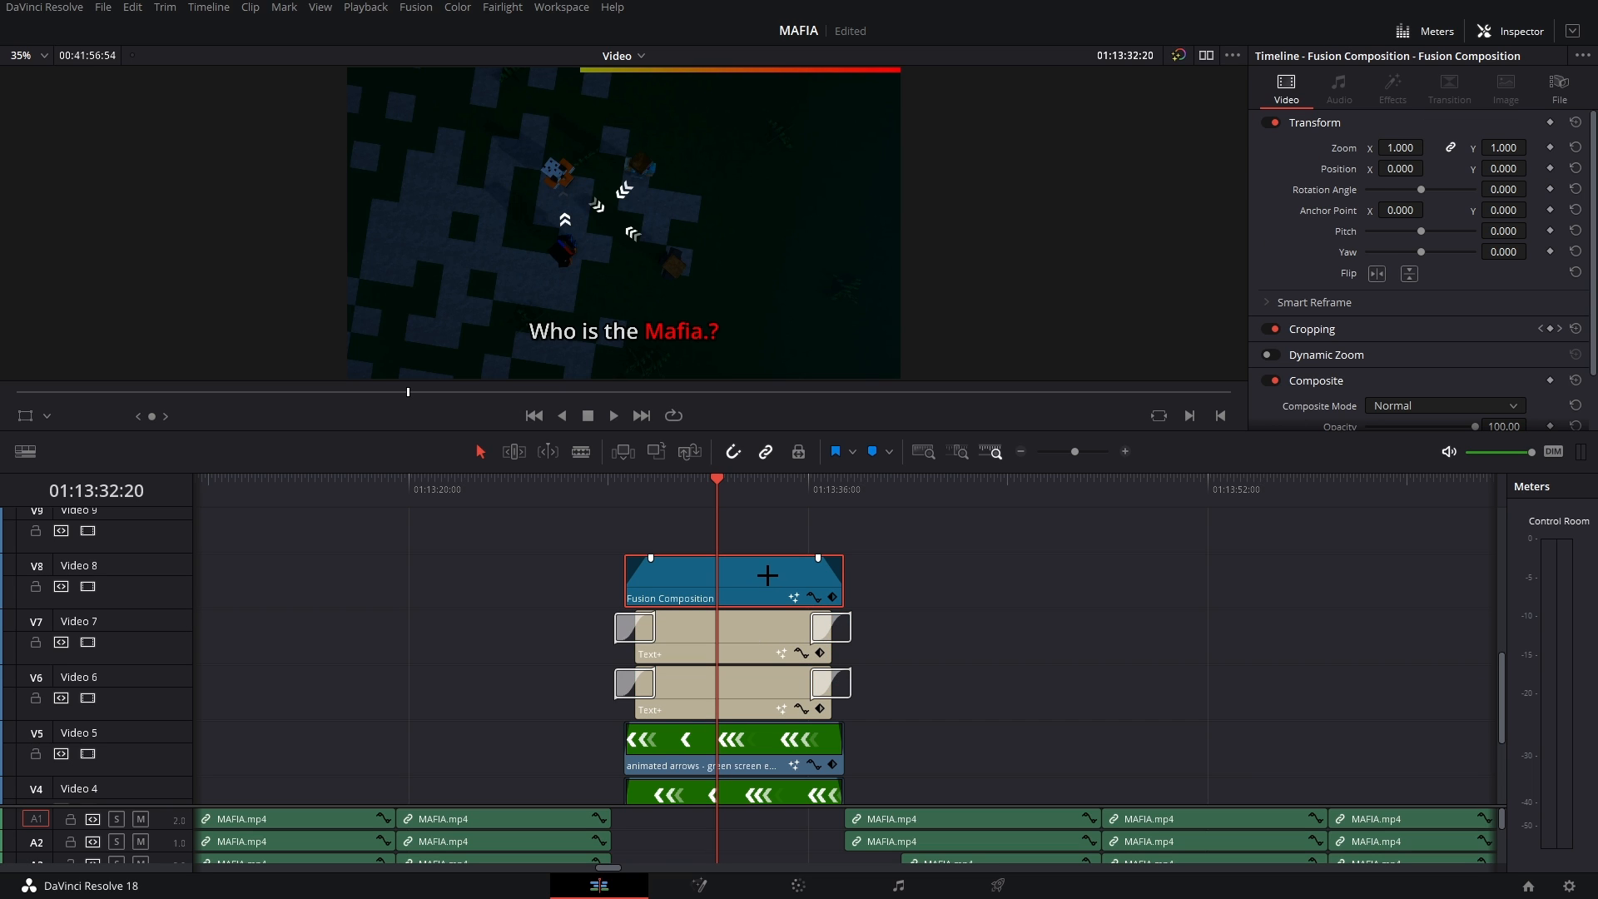
pyautogui.click(706, 876)
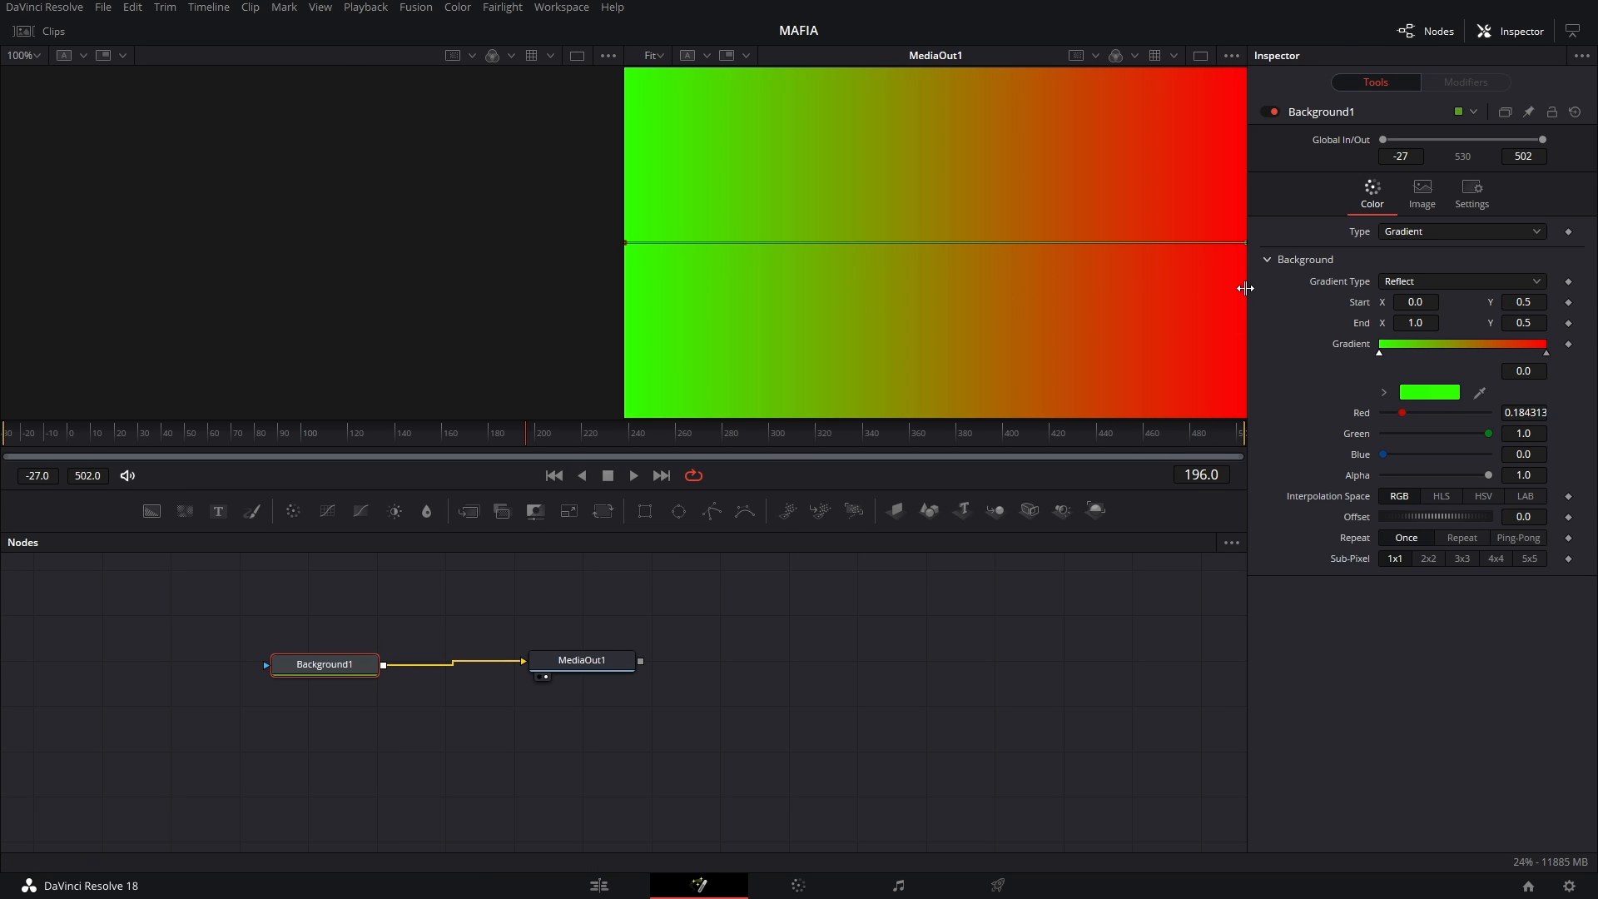
pyautogui.click(574, 884)
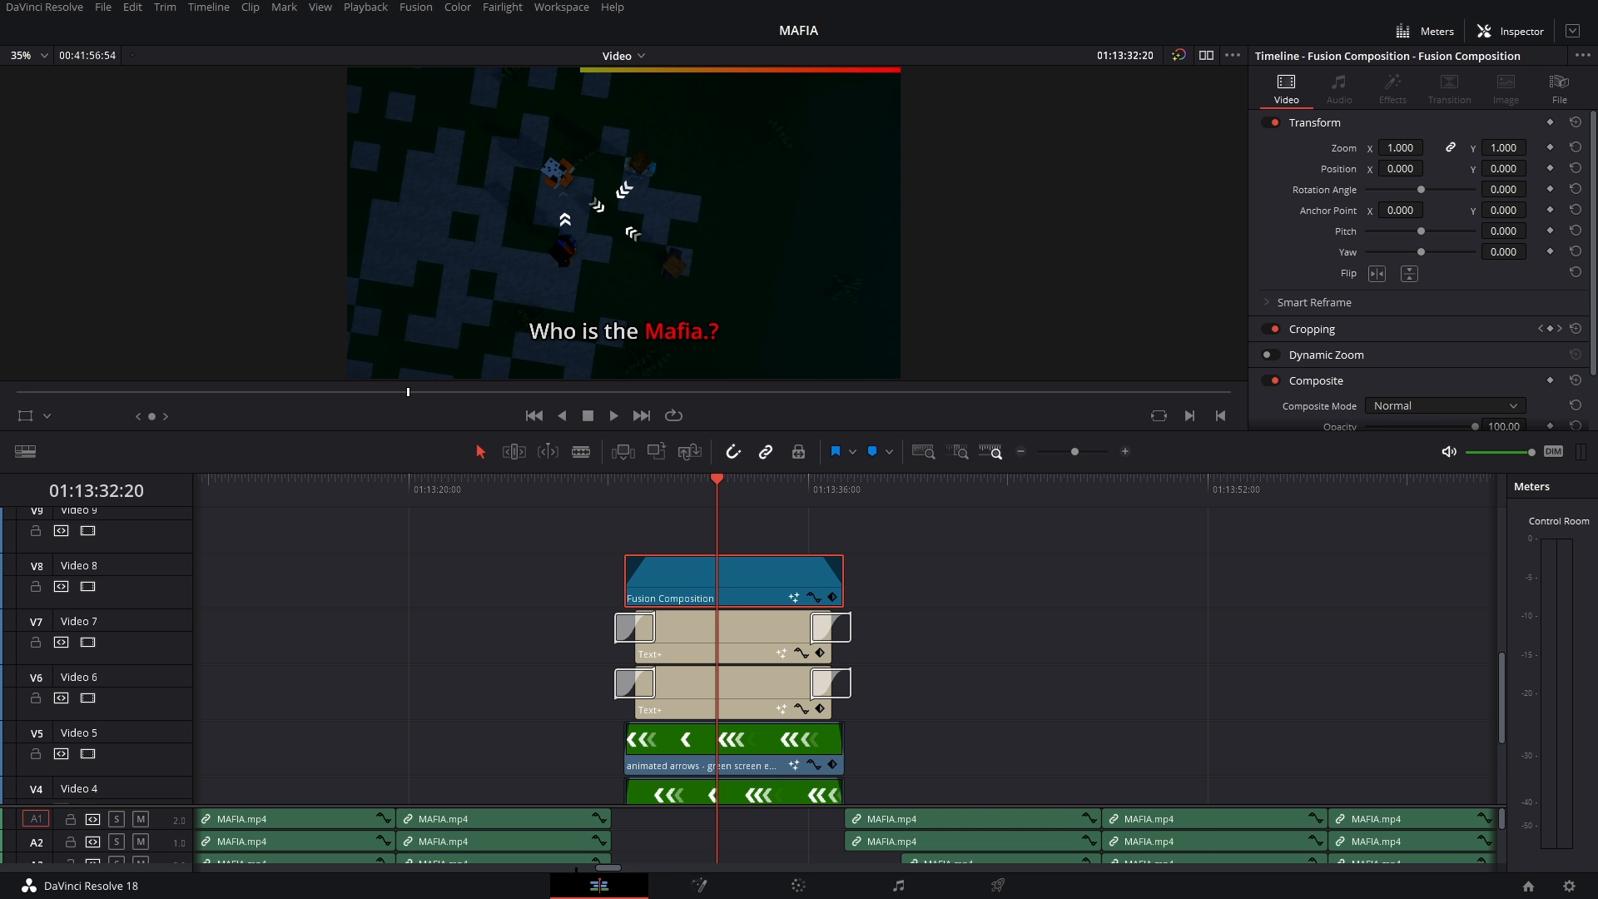
pyautogui.click(1324, 329)
pyautogui.scroll(-2, 1348, 366)
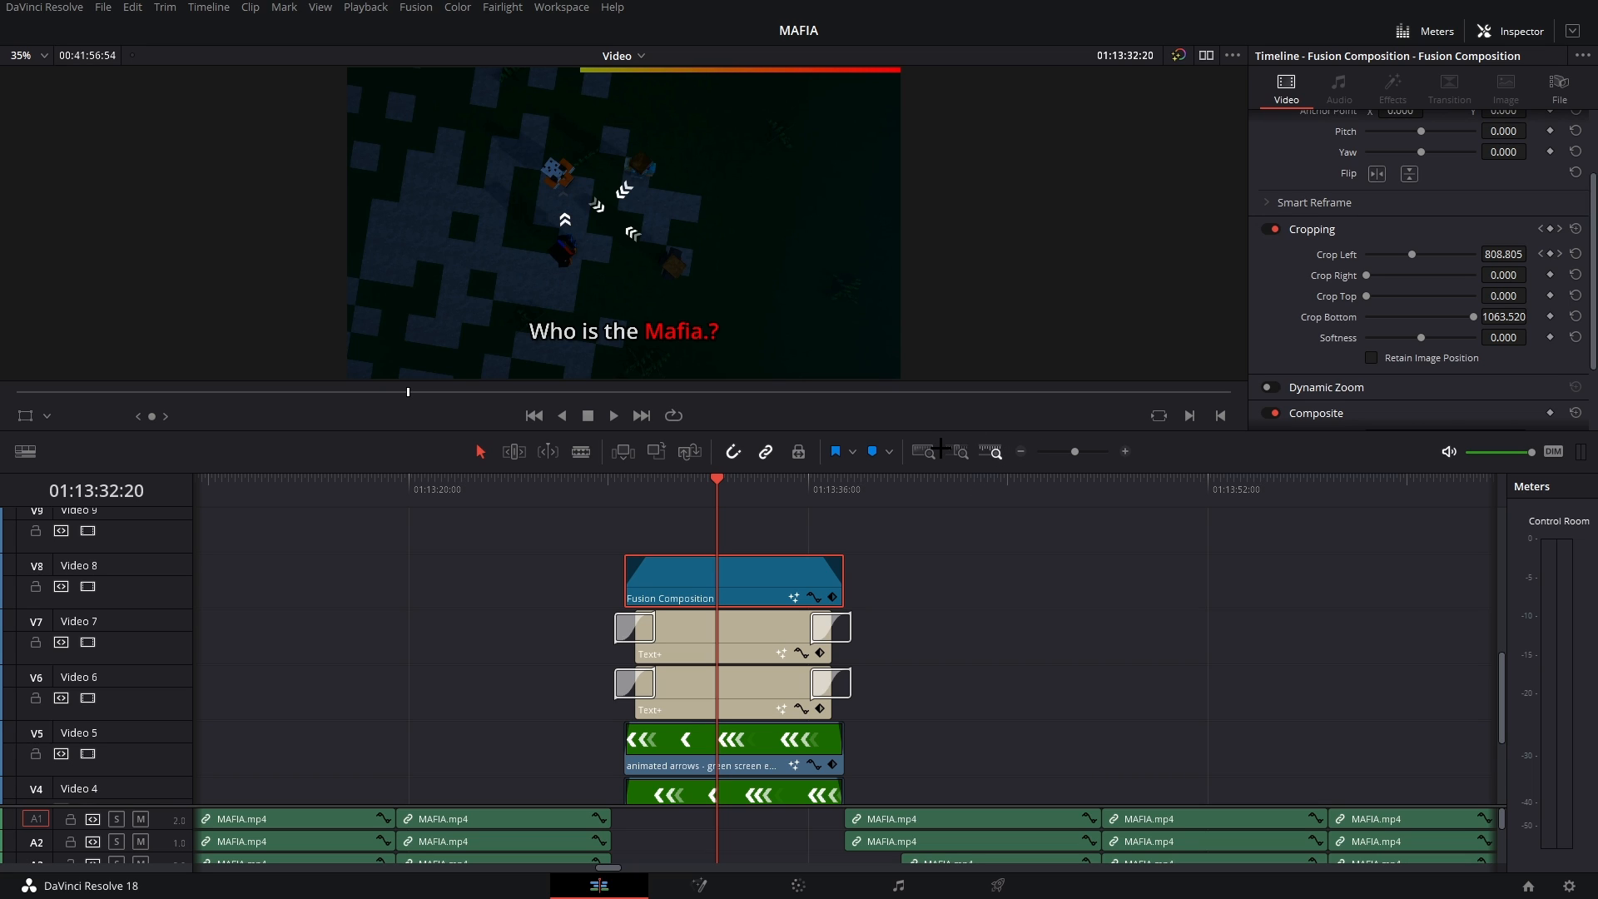
# - Survey the full timeline for further Fusion Composition and arrow stacks, the remaining video overlays and the lower audio tracks
pyautogui.click(1022, 451)
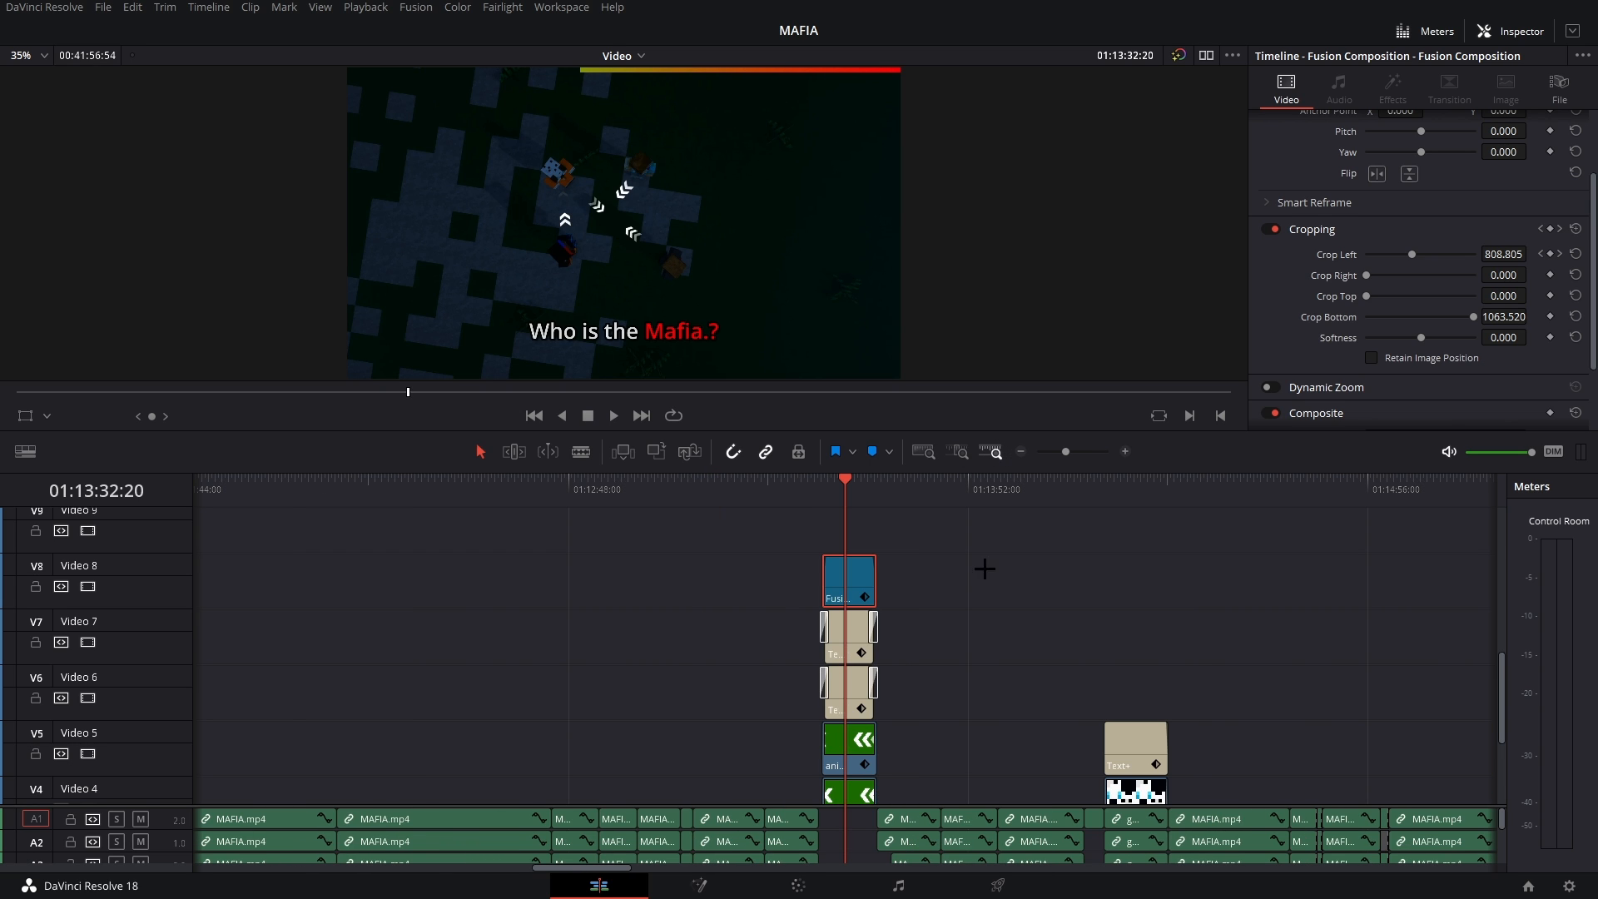
pyautogui.hscroll(3, 957, 607)
pyautogui.scroll(-3, 932, 653)
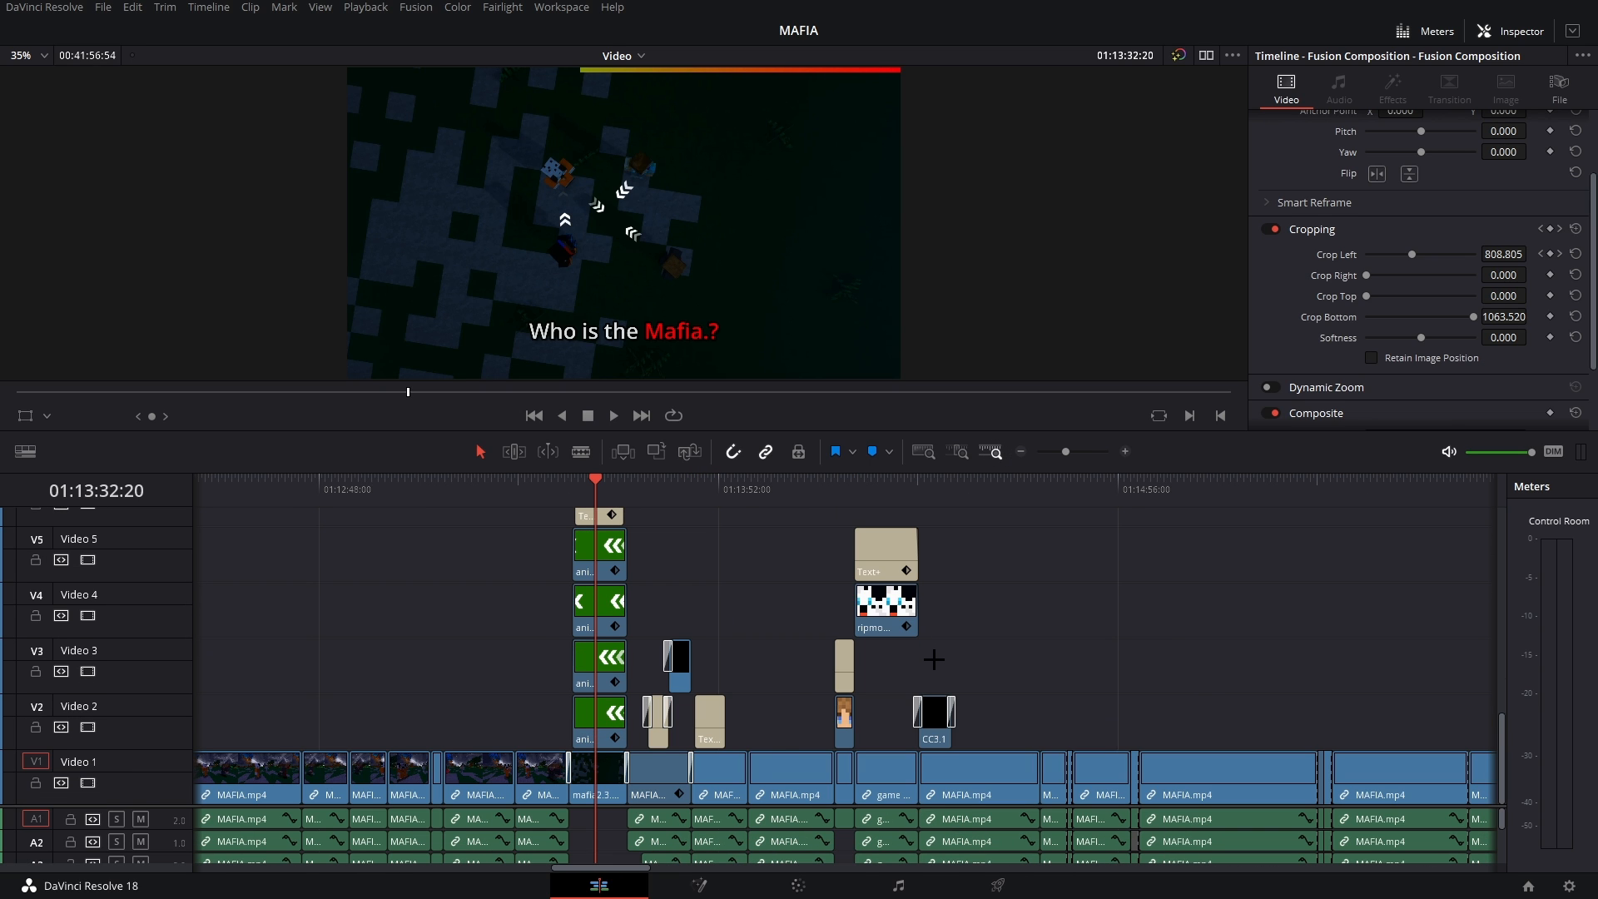
pyautogui.hscroll(3, 932, 658)
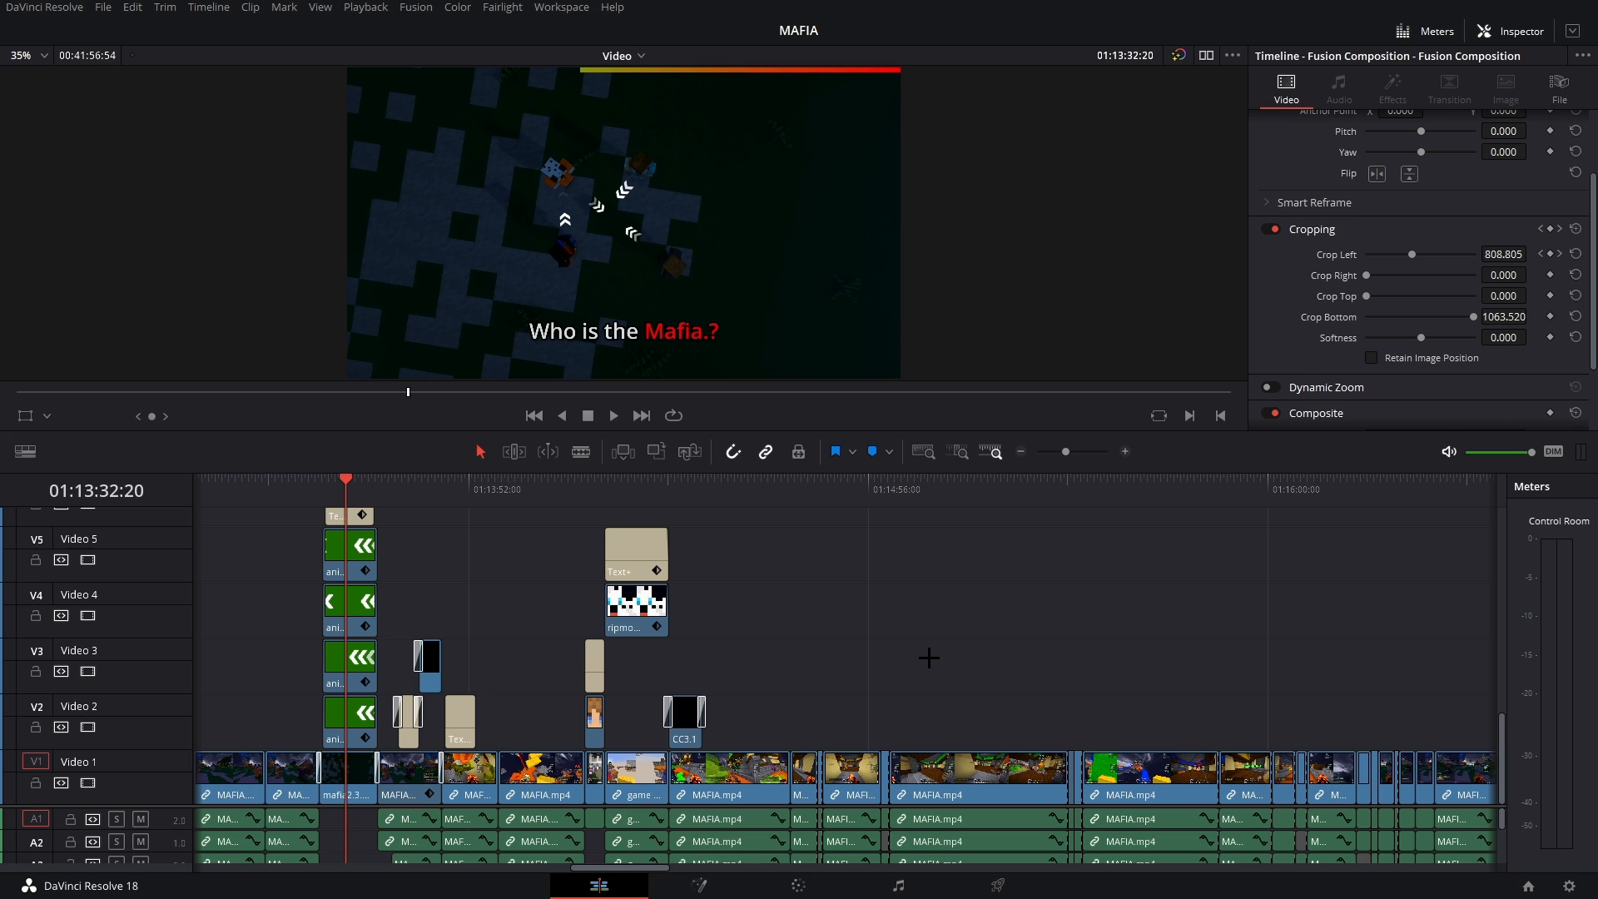
pyautogui.hscroll(3, 929, 657)
pyautogui.click(924, 451)
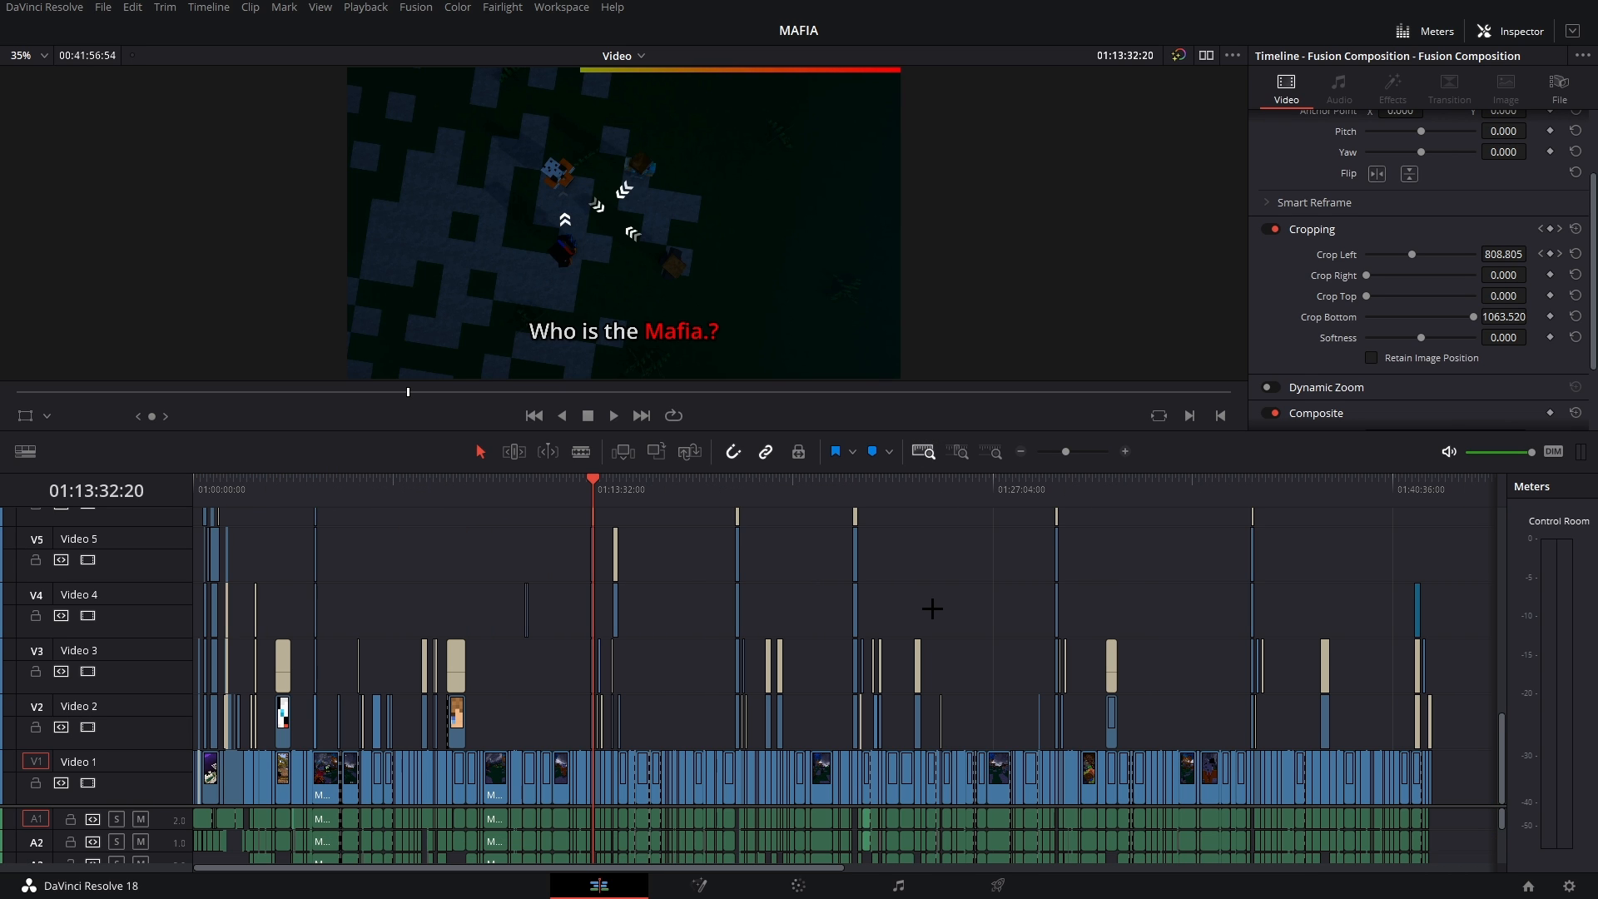
pyautogui.scroll(2, 945, 641)
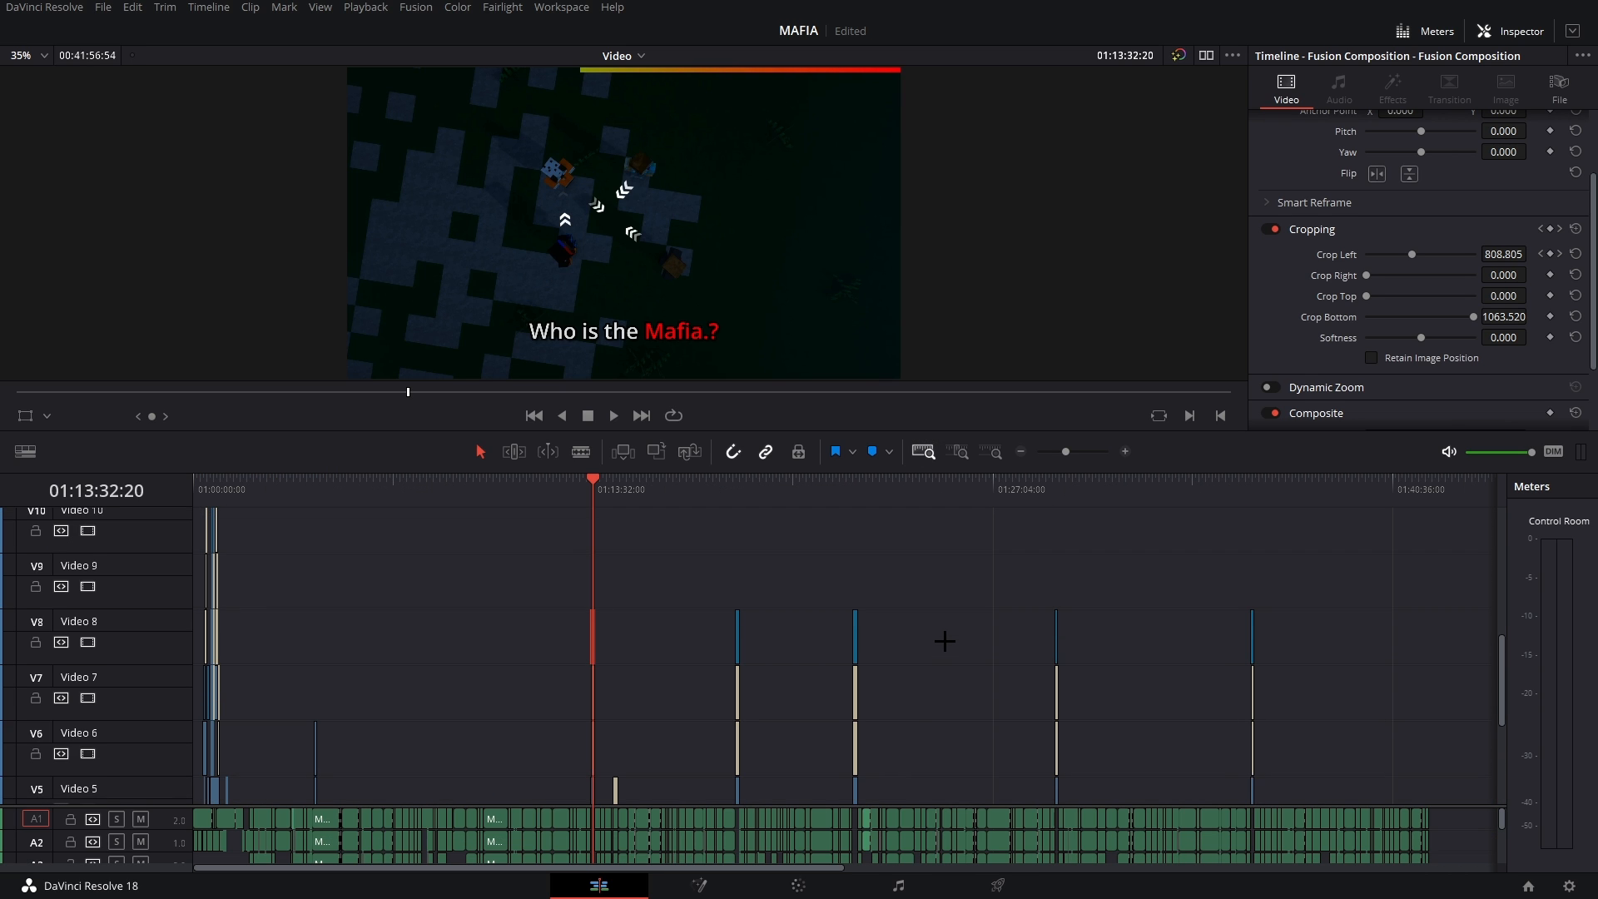
pyautogui.click(945, 641)
pyautogui.scroll(-2, 945, 641)
pyautogui.scroll(-2, 864, 861)
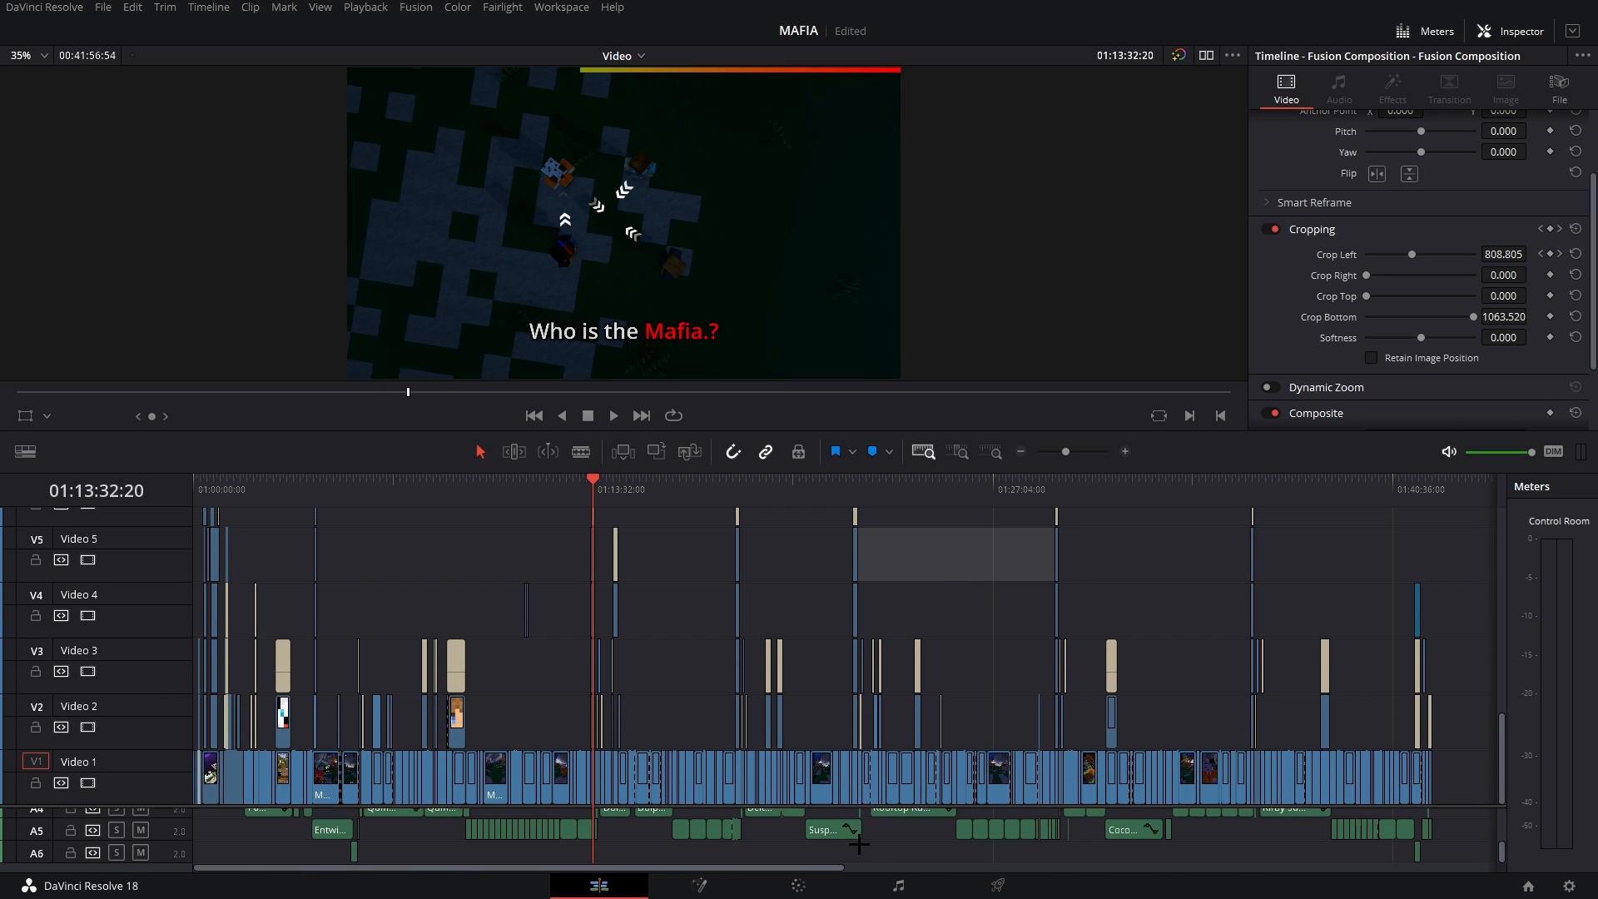
# - Enlarge the audio track area around 01:29:38:15, inspect the sans..mp3 clip's Pitch and Equalizer, and go to 01:29:35:46
pyautogui.hotkey('shift', 'z')
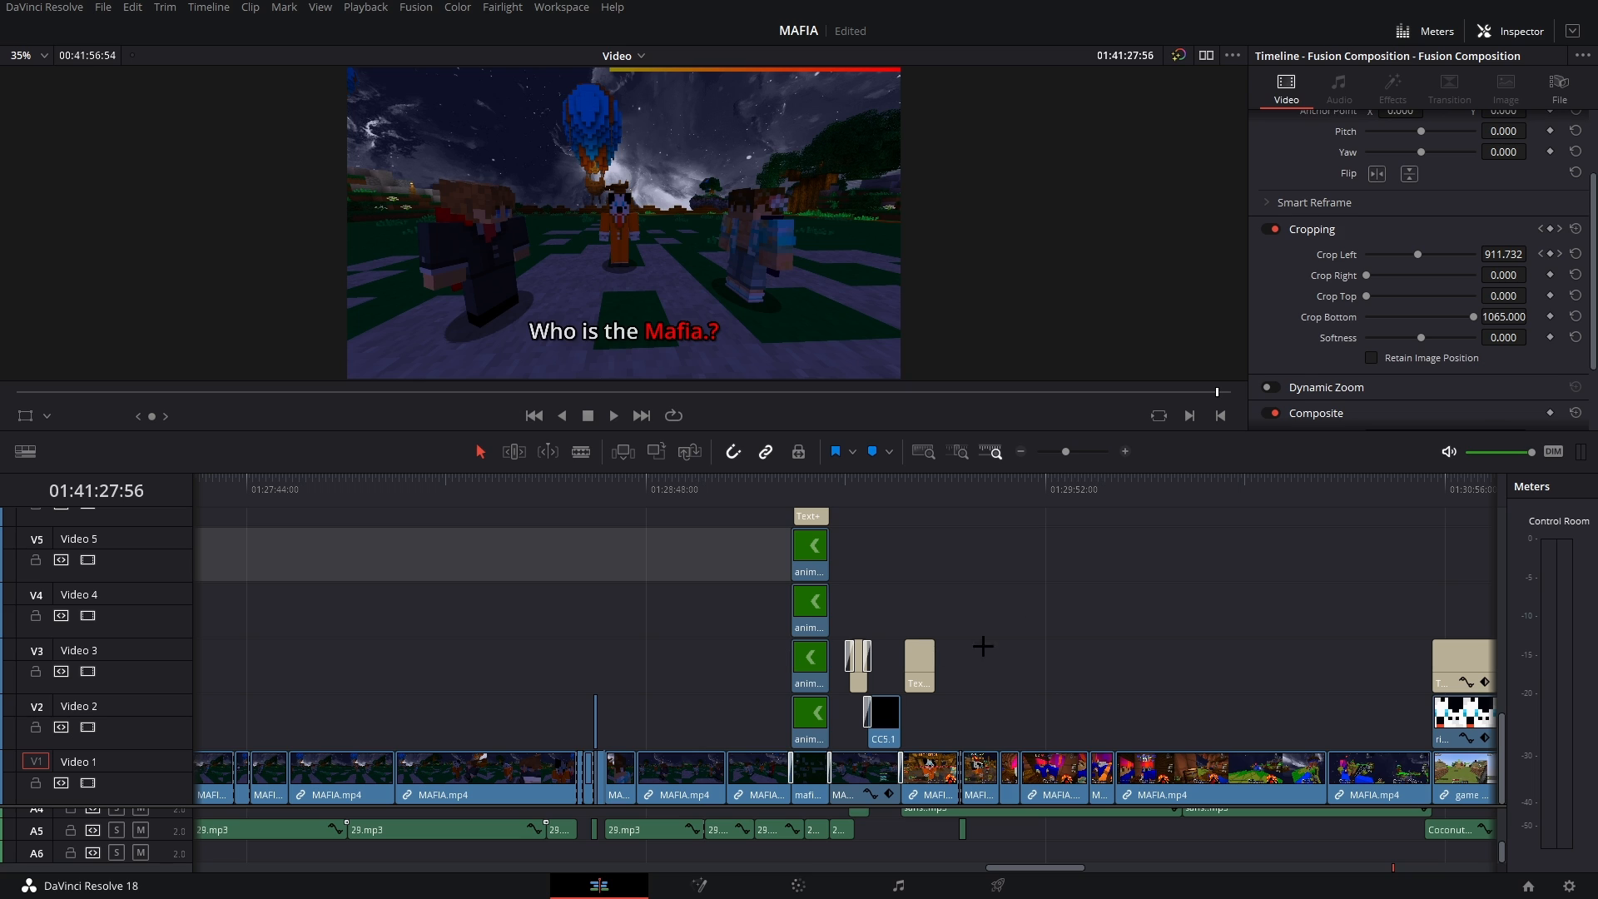
pyautogui.click(959, 490)
pyautogui.click(1108, 450)
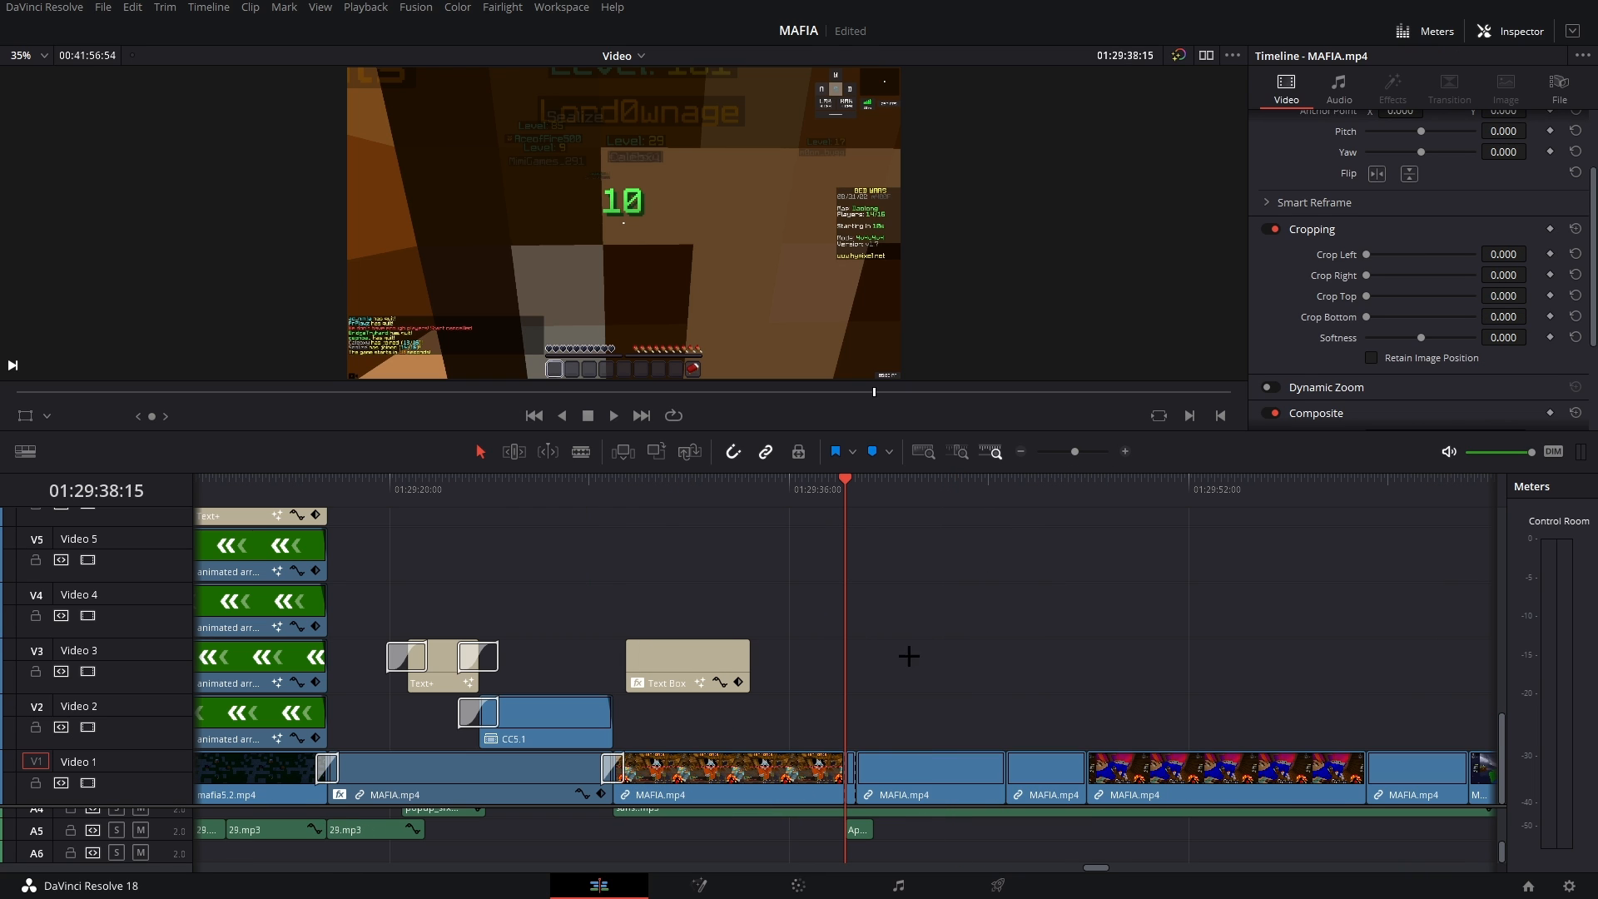
pyautogui.moveTo(829, 808); pyautogui.dragTo(827, 706)
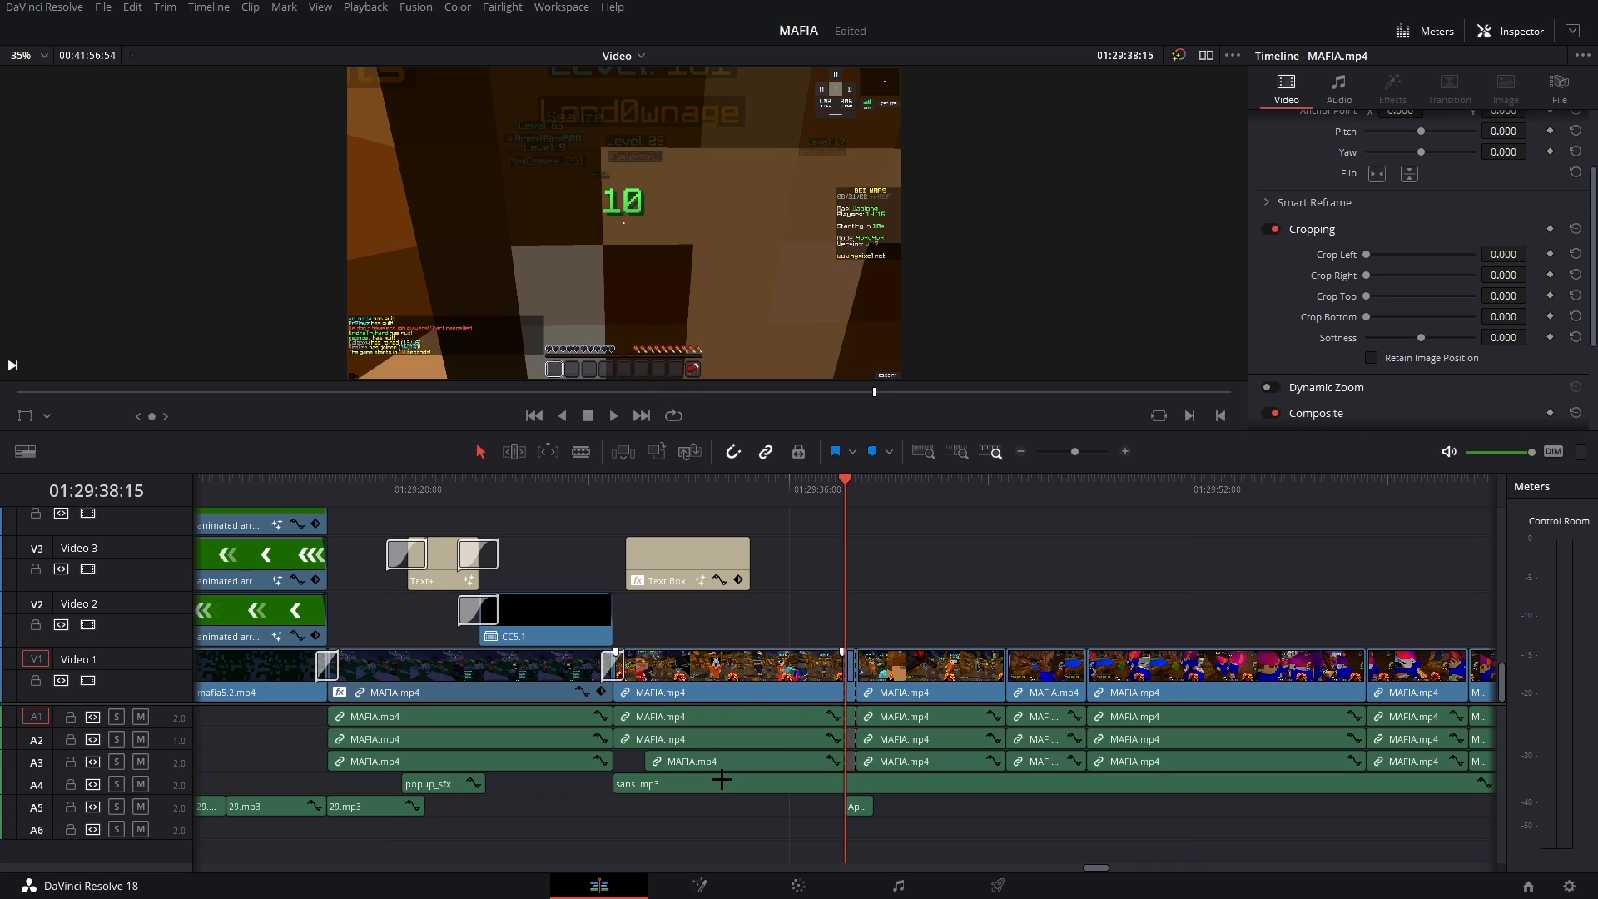
pyautogui.click(721, 779)
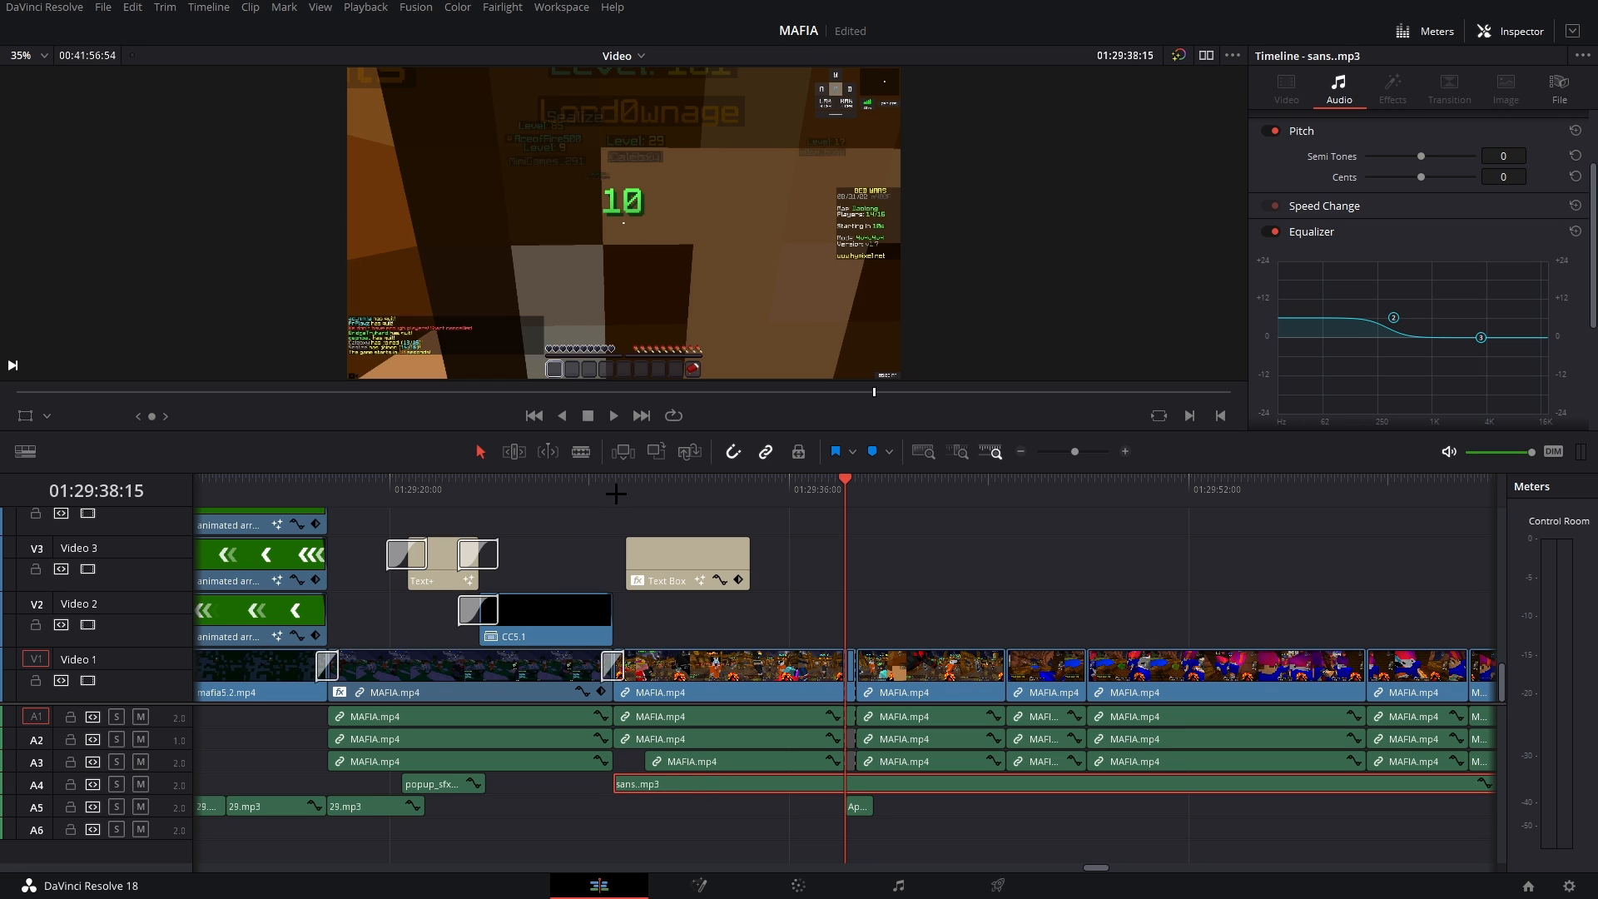
pyautogui.click(784, 491)
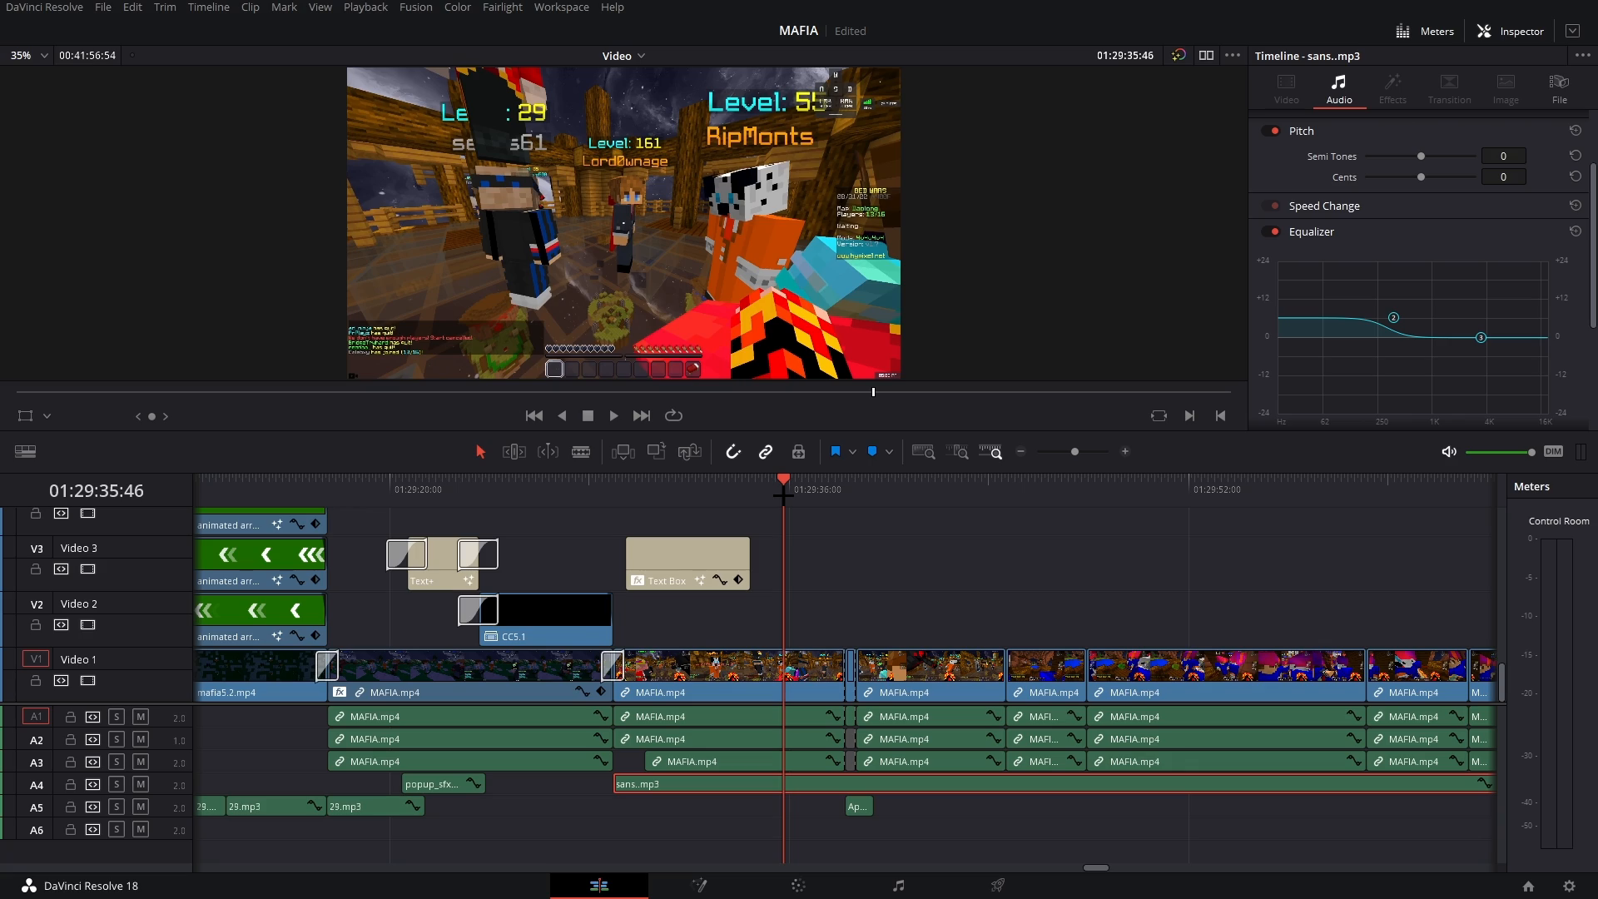
# - Play the section from 01:29:35:46 under the sans..mp3 music, and survey the following clips up to about 01:32:48
pyautogui.press('space')
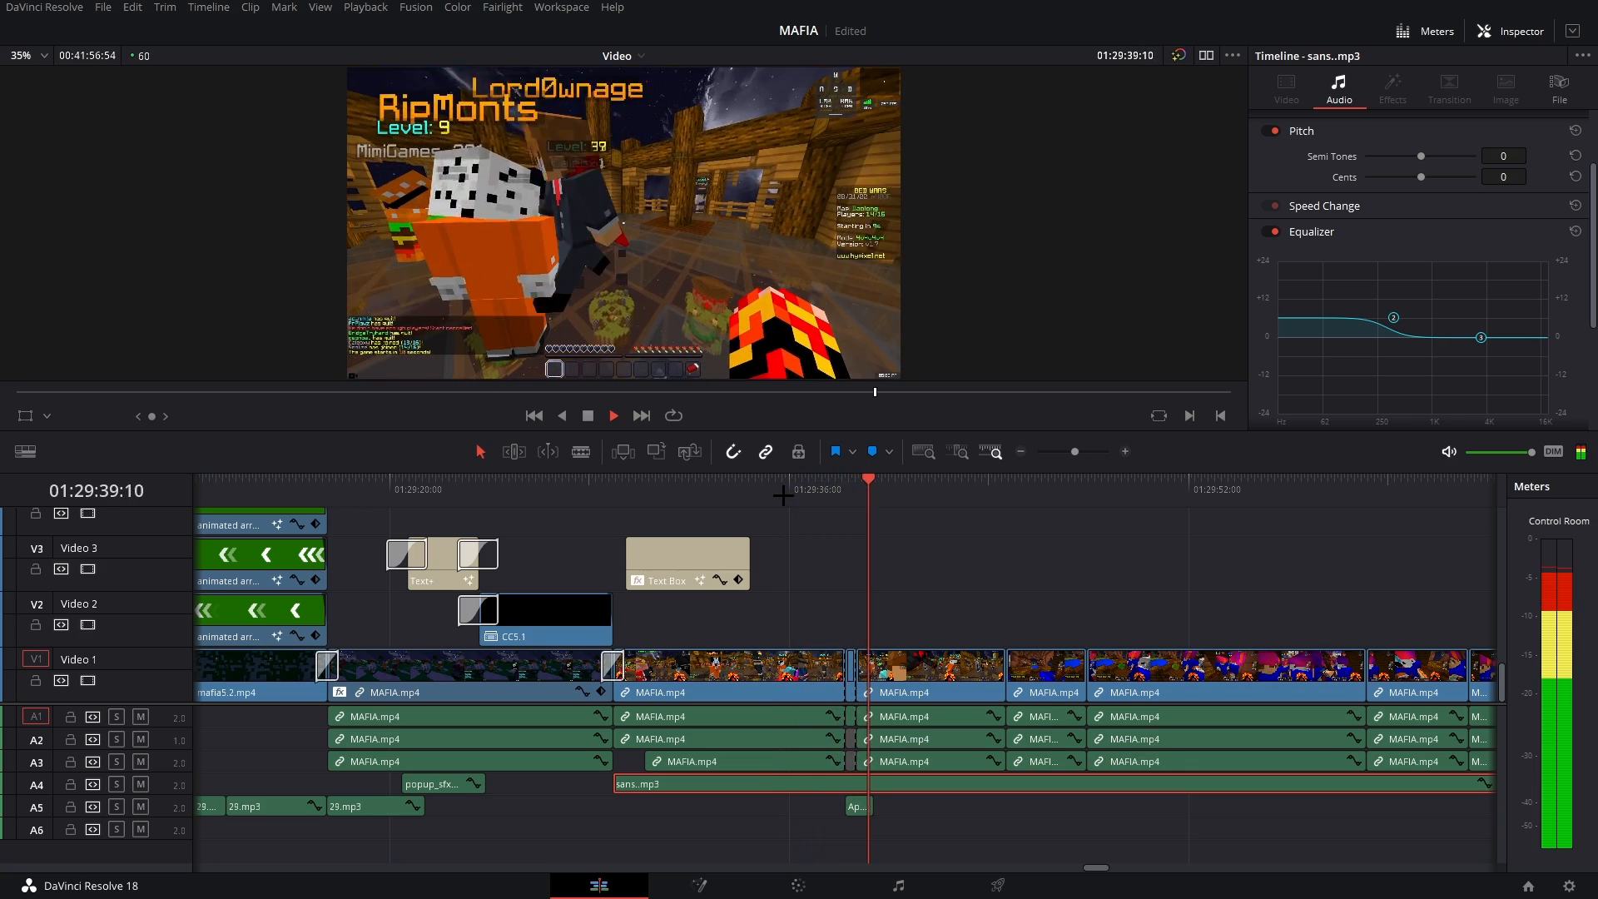
pyautogui.press('space')
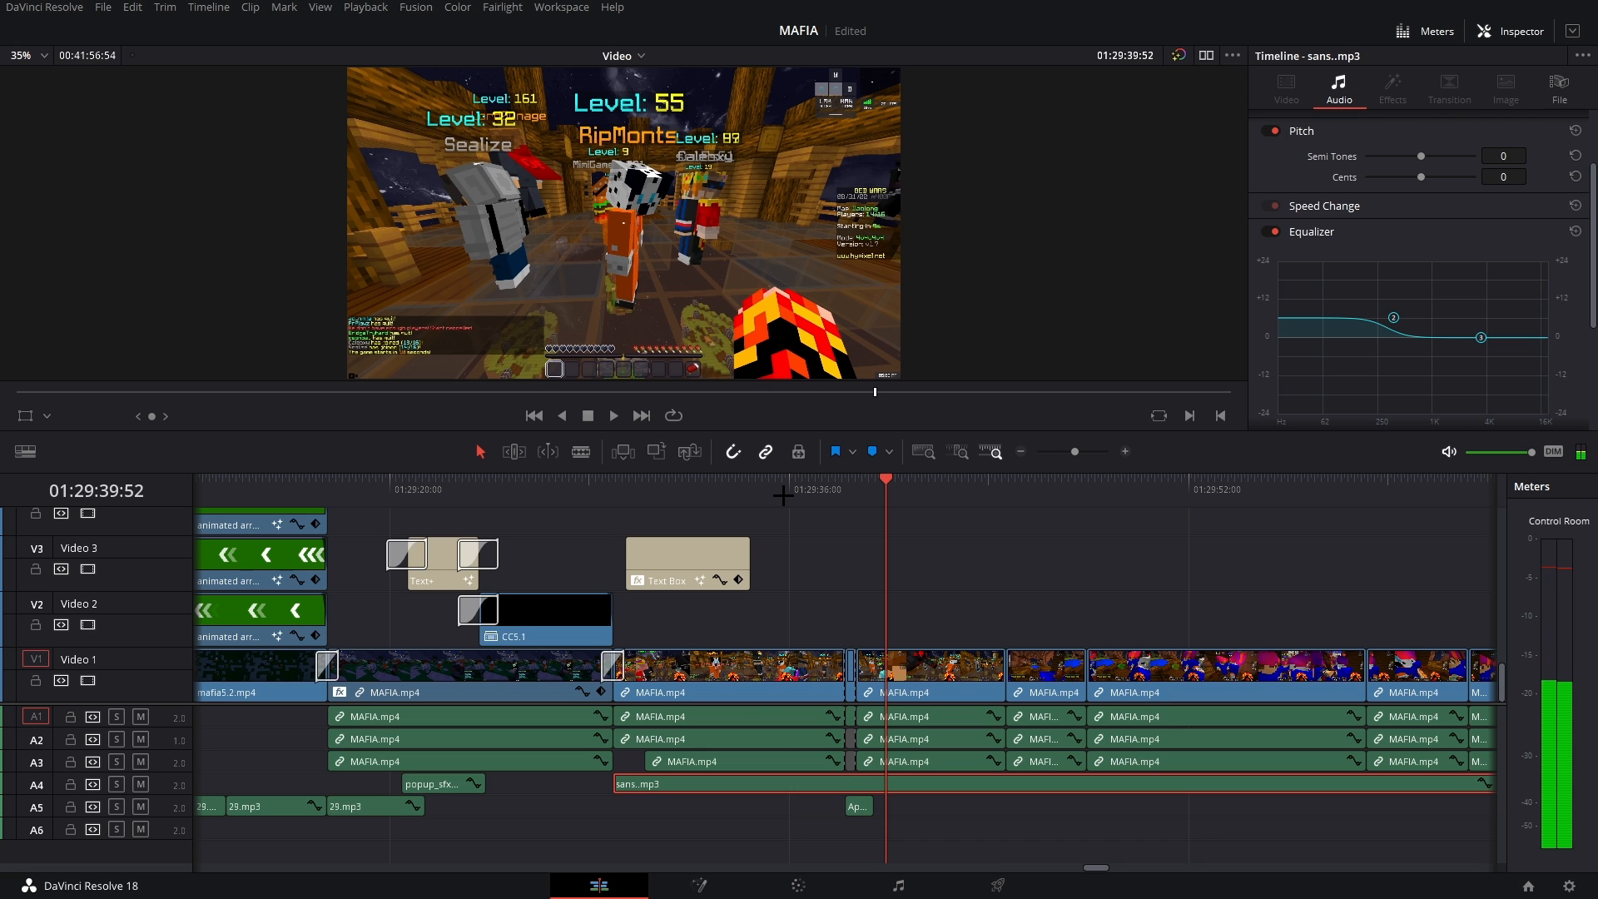
pyautogui.hscroll(1, 991, 670)
pyautogui.hscroll(5, 738, 625)
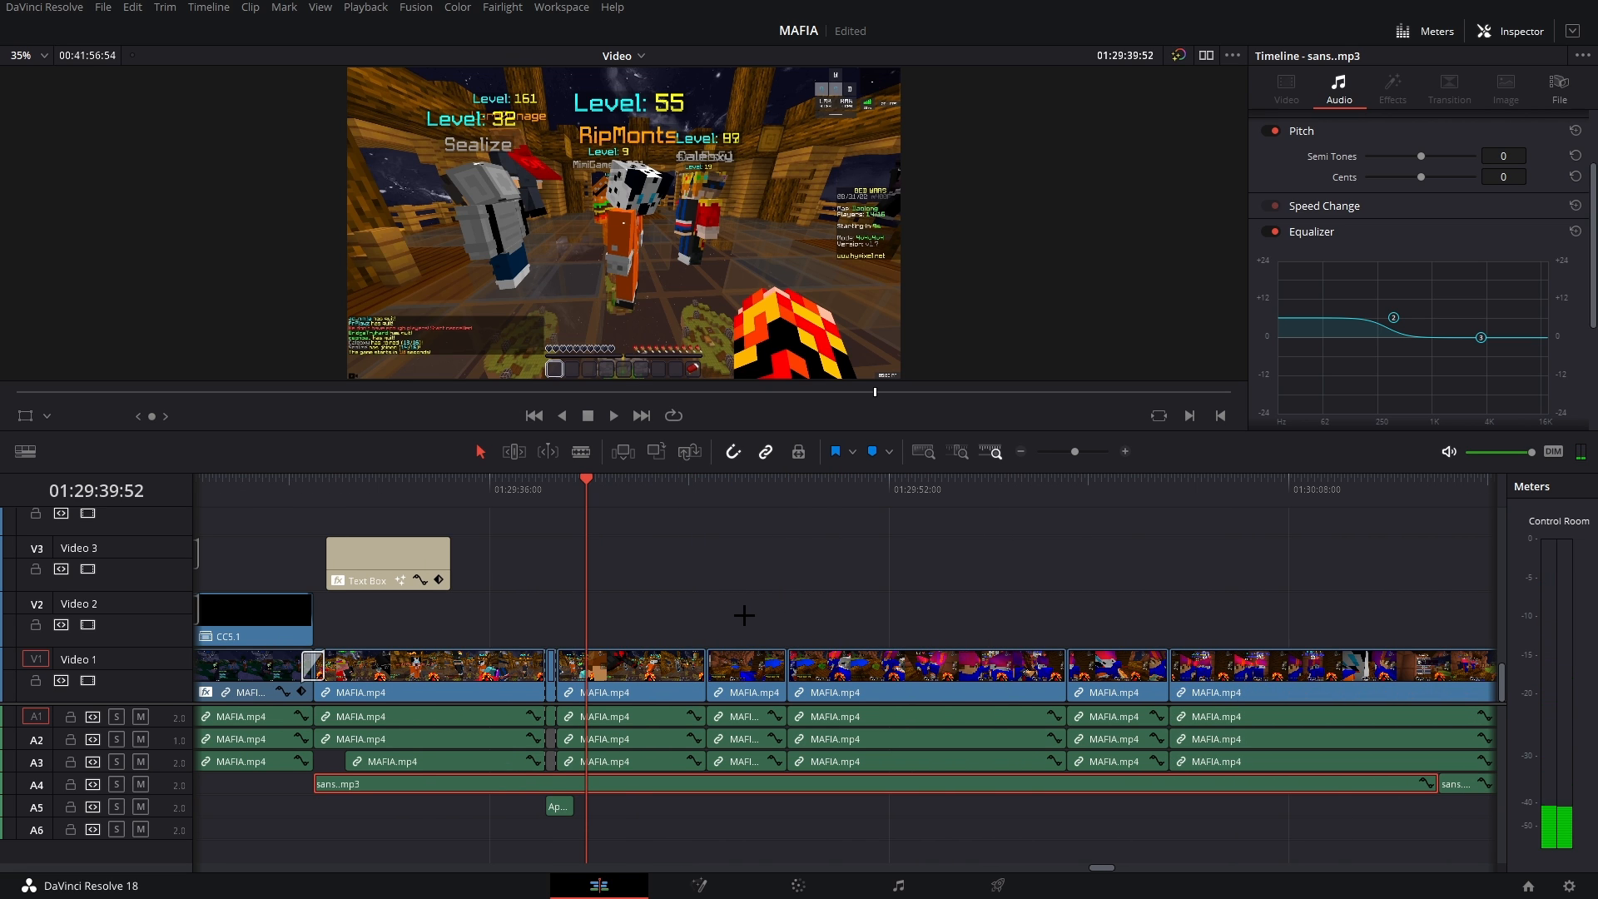
pyautogui.hscroll(20, 744, 615)
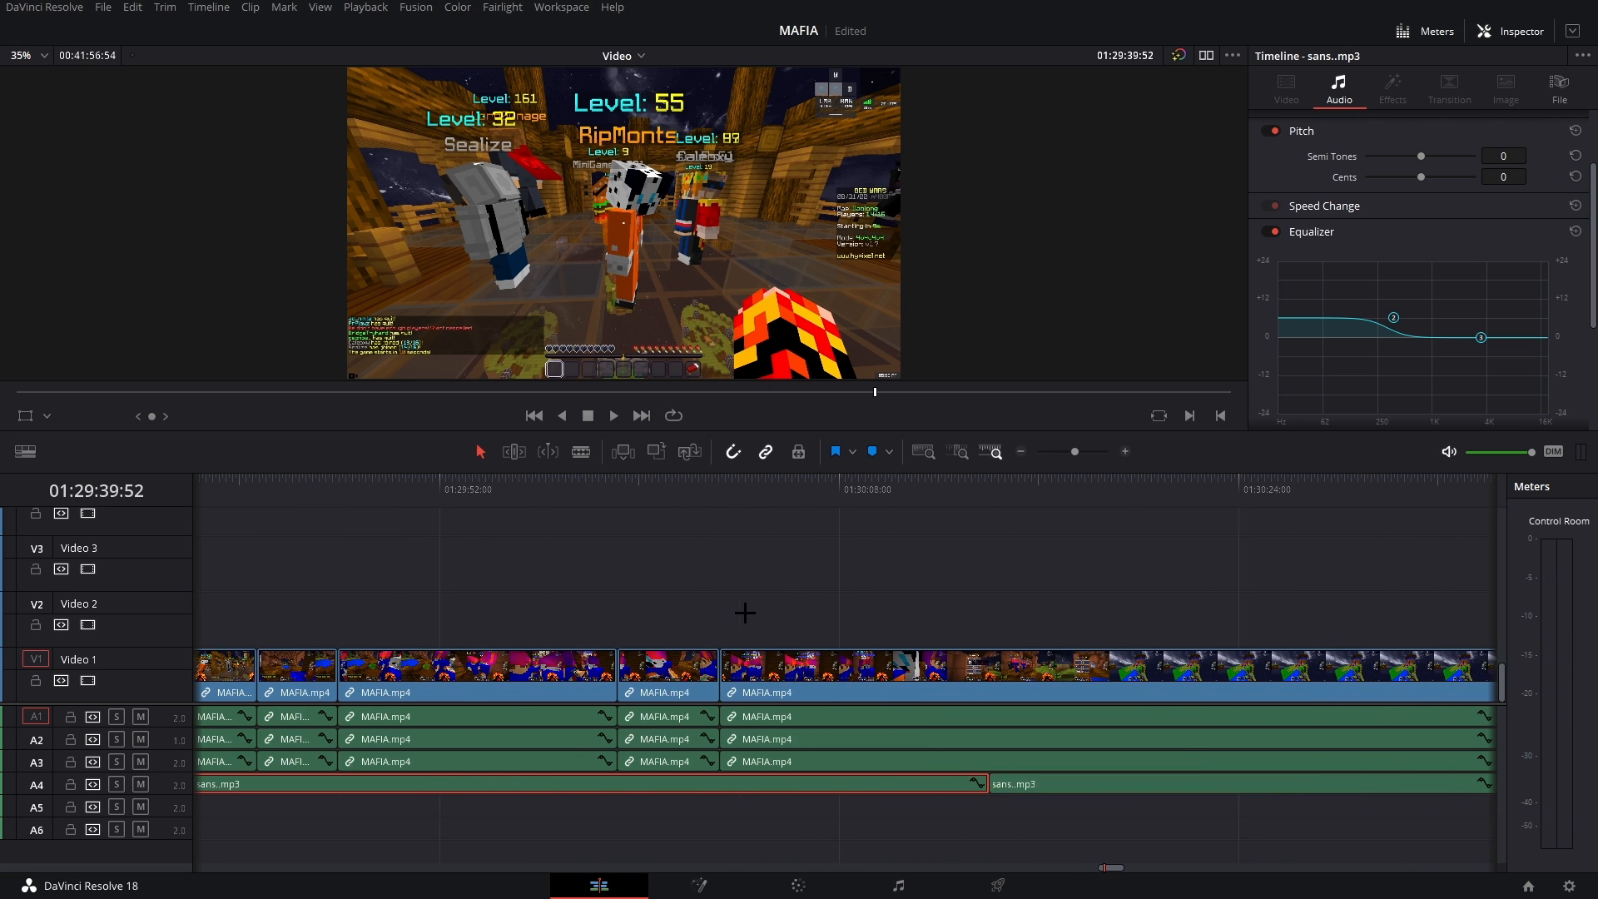
pyautogui.hscroll(20, 745, 612)
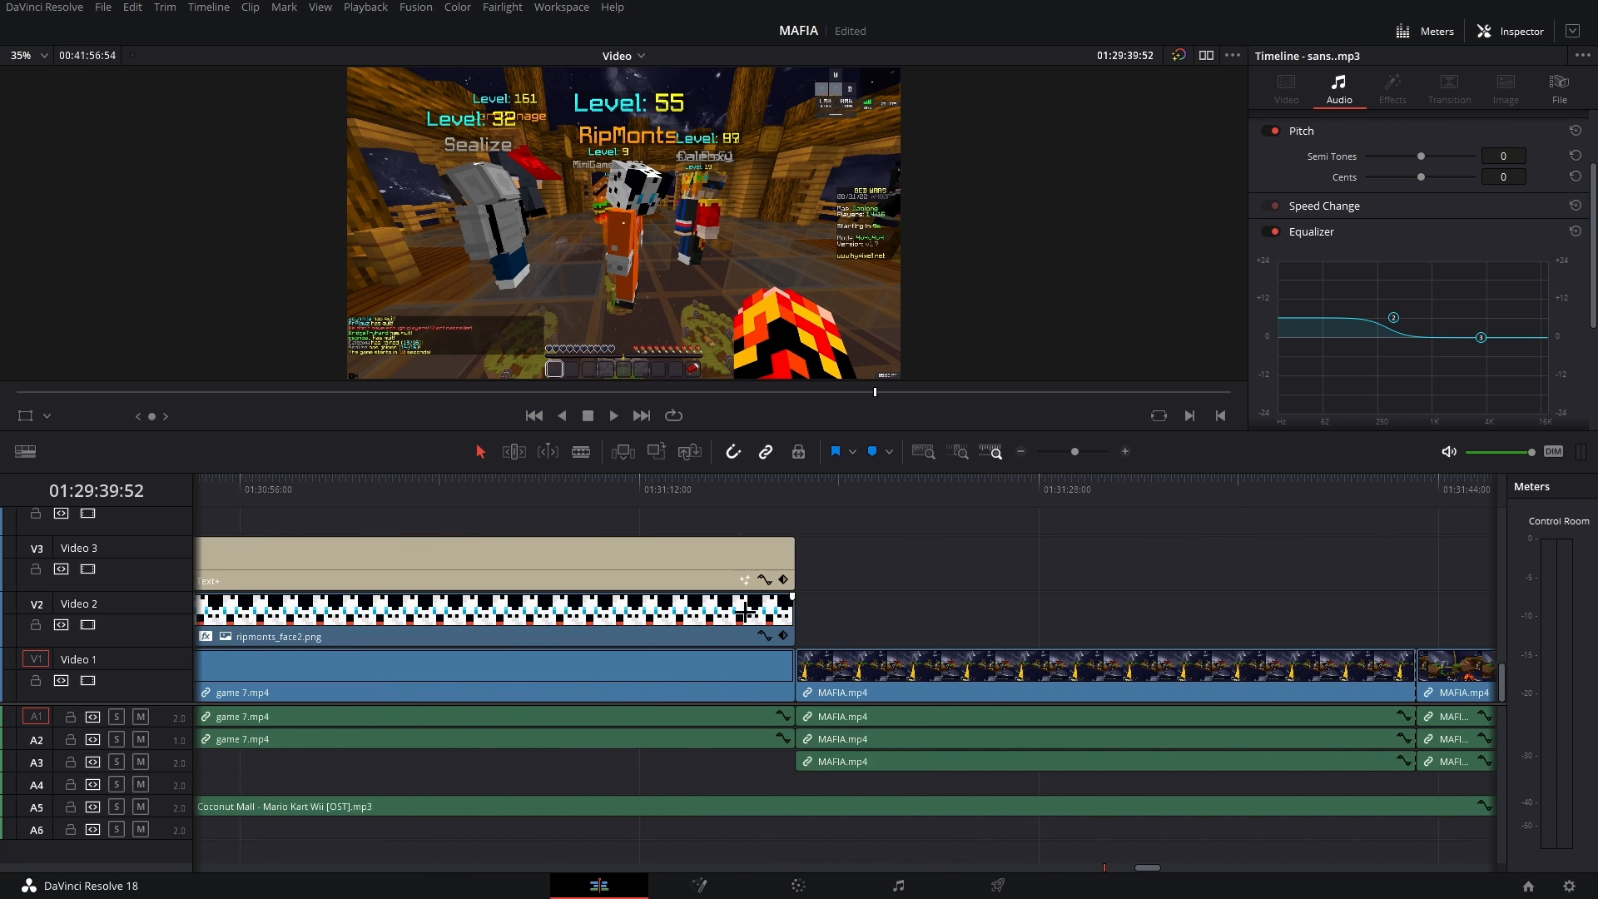
pyautogui.hscroll(20, 745, 613)
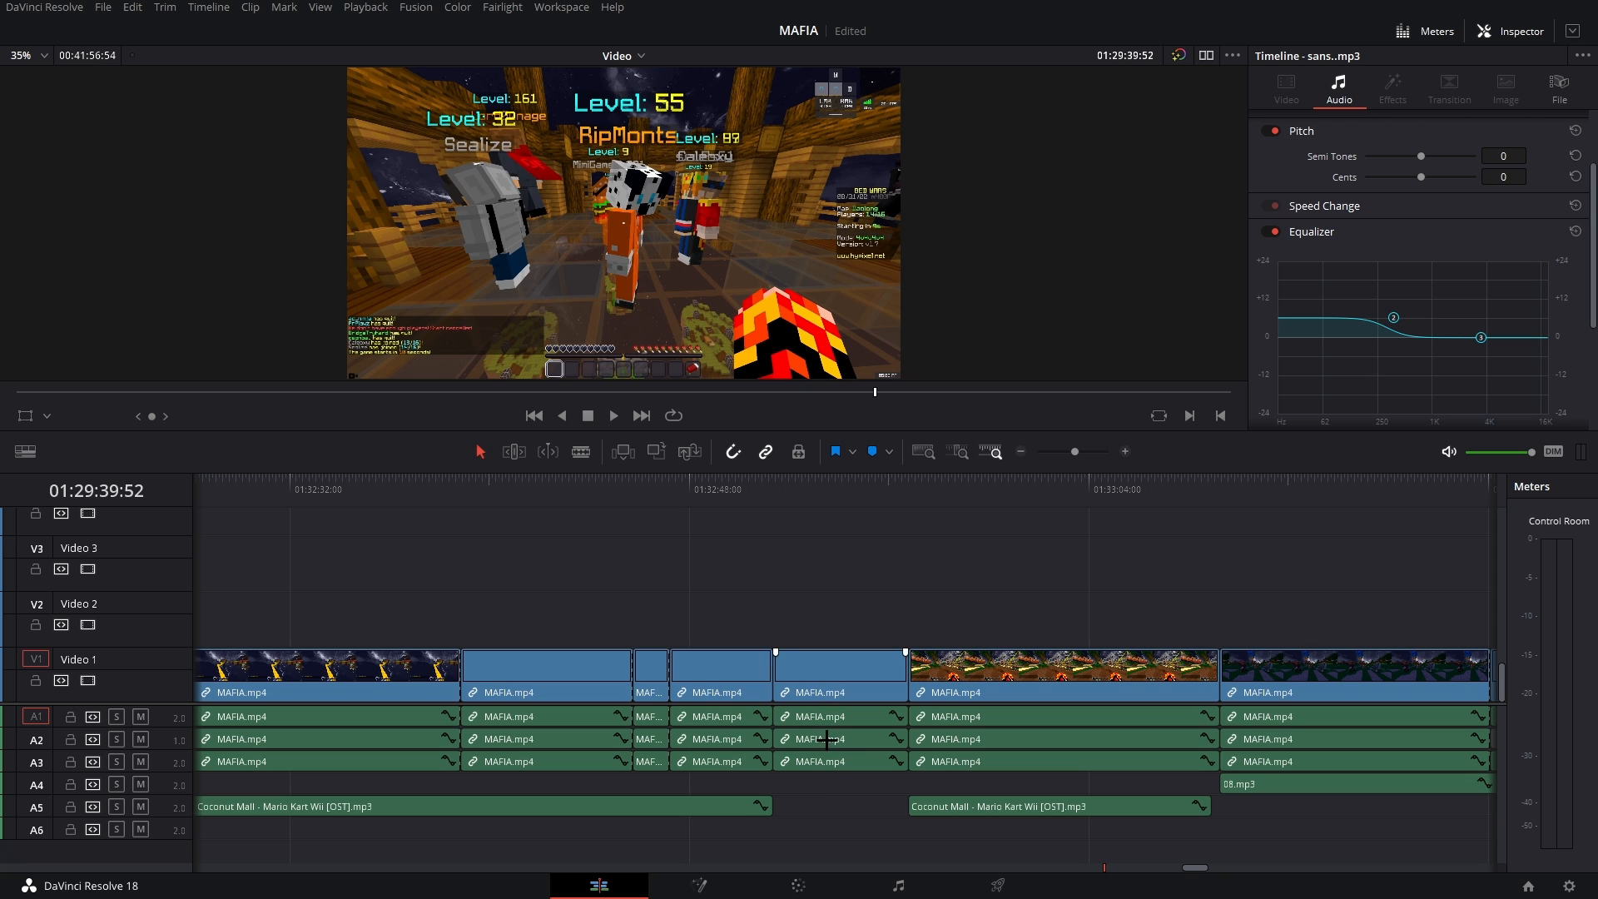
# - Play the footage from about 01:32:50 and check the frame at 01:32:55:45 on Video 1
pyautogui.click(743, 504)
pyautogui.press('space')
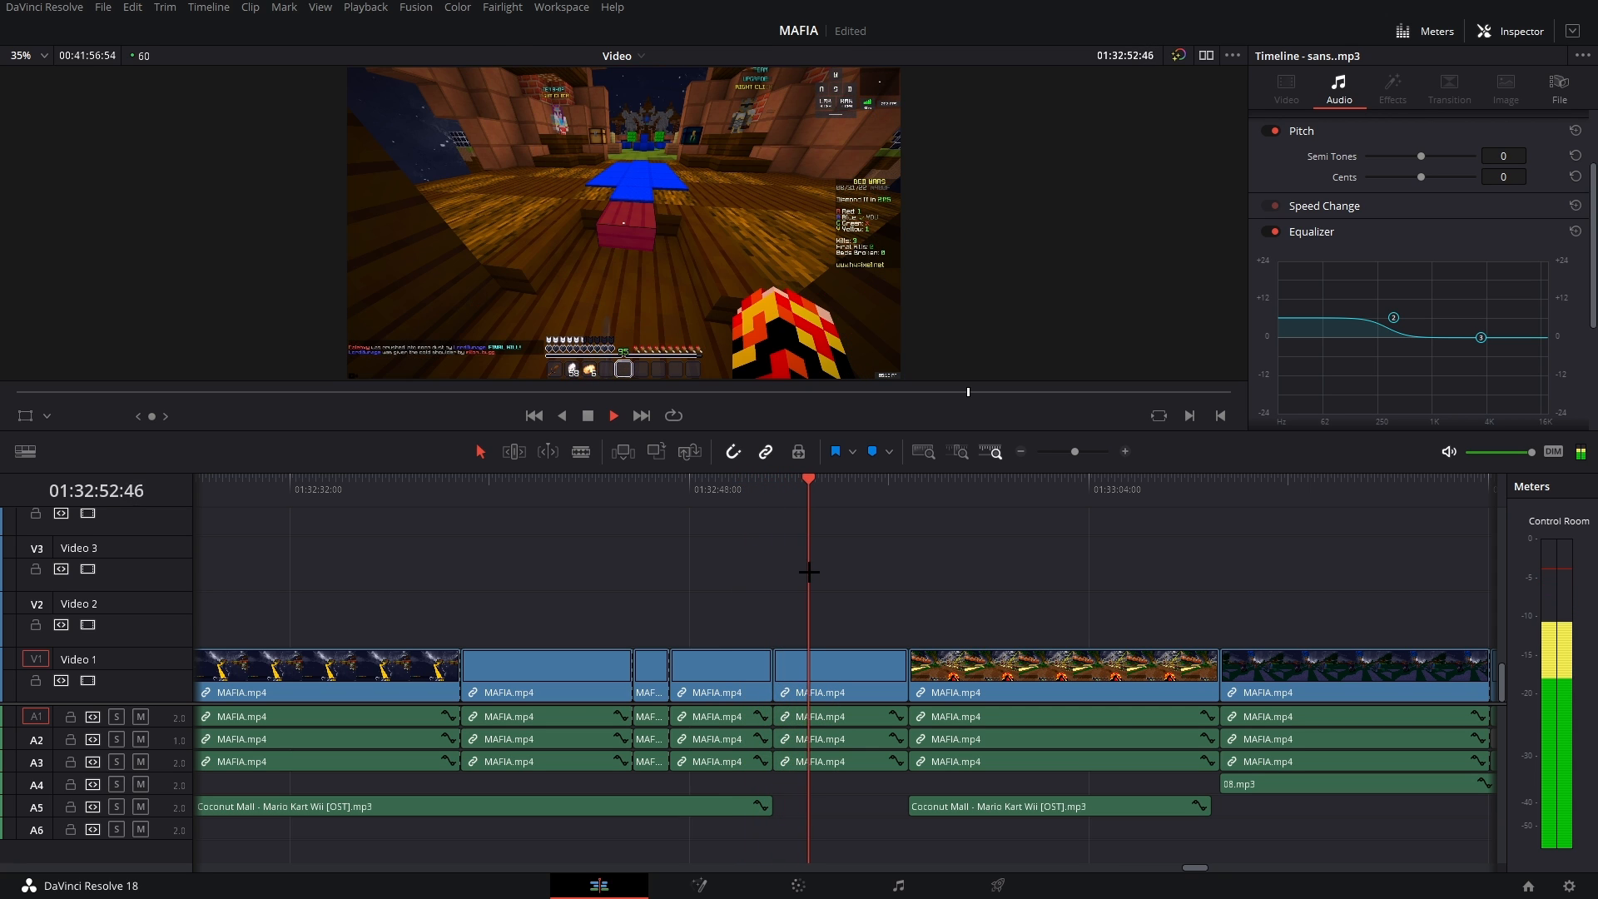
pyautogui.press('space')
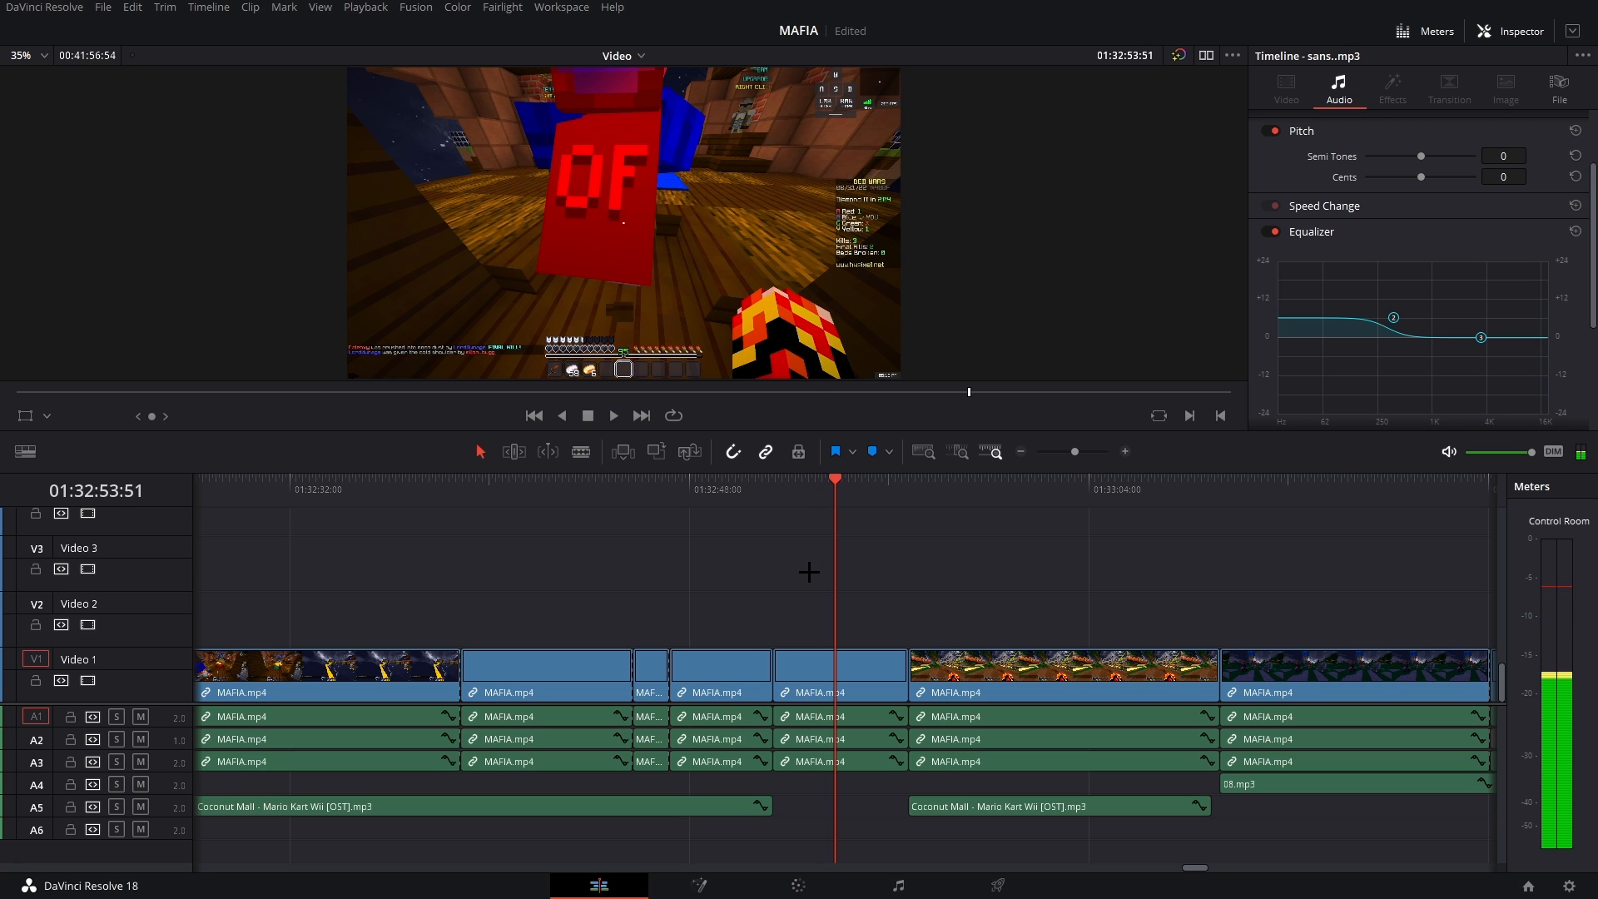
pyautogui.scroll(1, 833, 582)
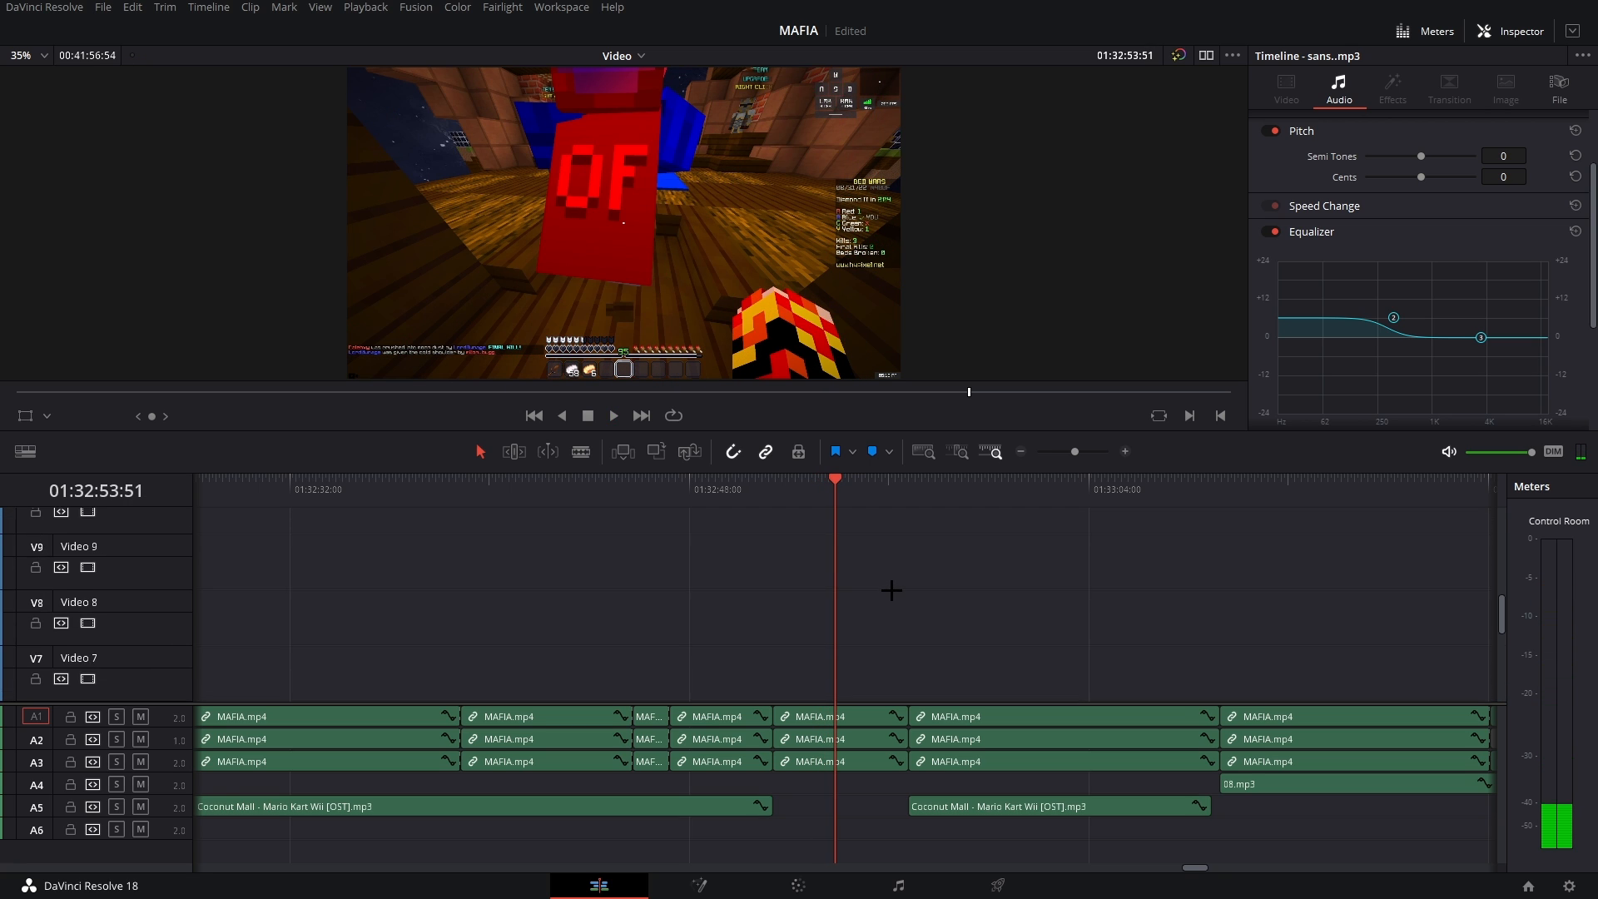
pyautogui.click(888, 633)
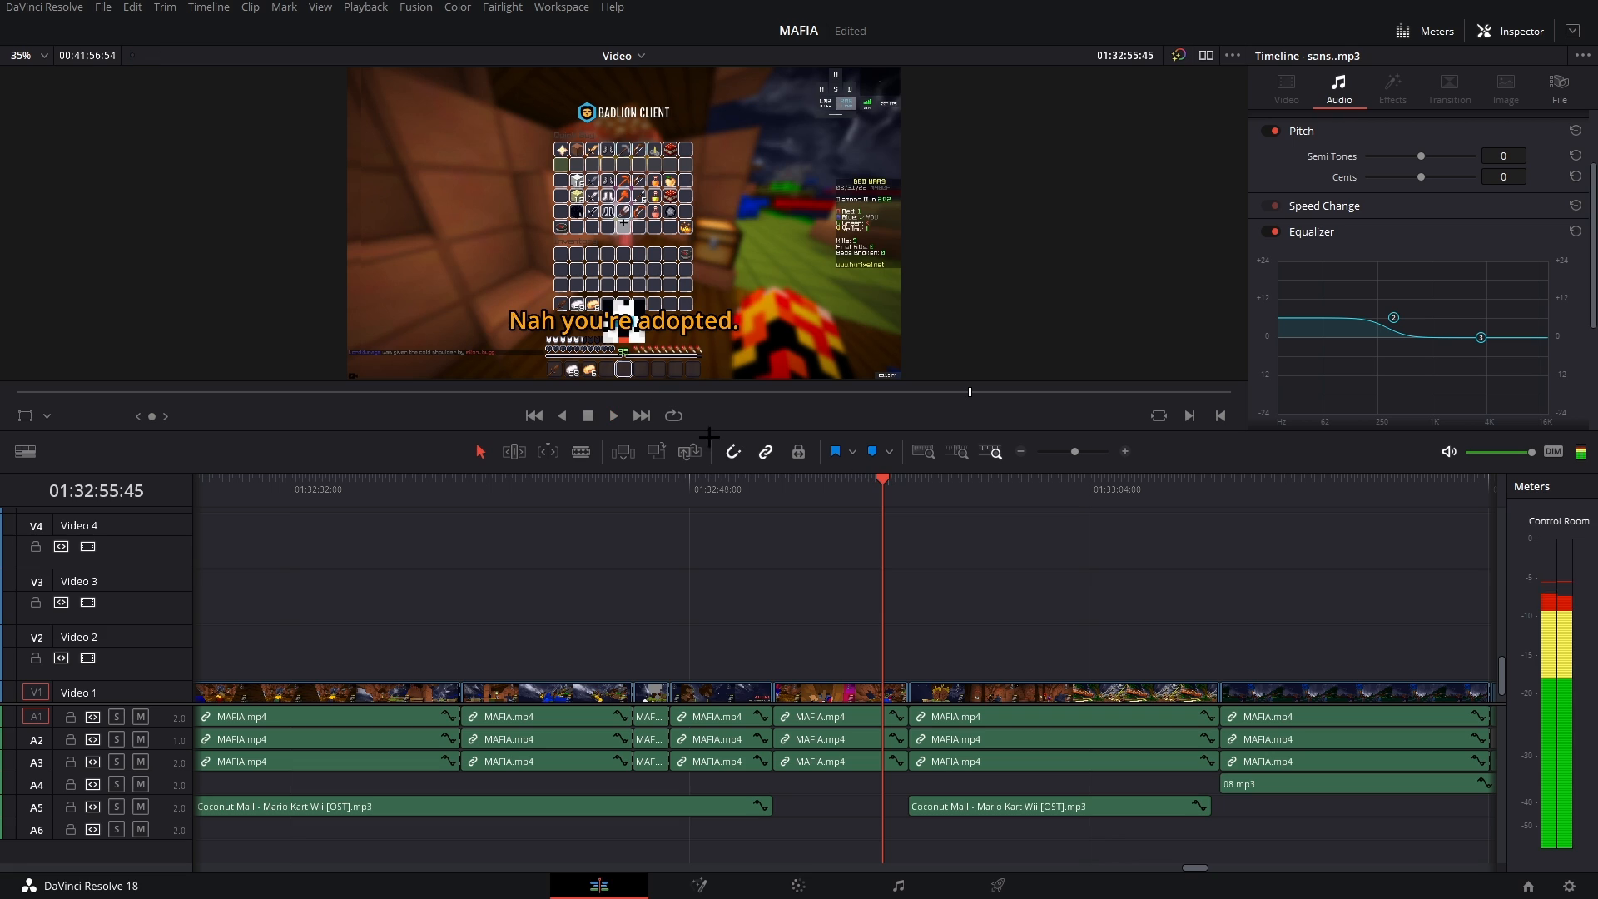
# - Survey the MAFIA.mp4 clips and music following 01:32:55:45, and review the timeline at its full extent
pyautogui.hscroll(3, 778, 596)
pyautogui.scroll(-1, 815, 612)
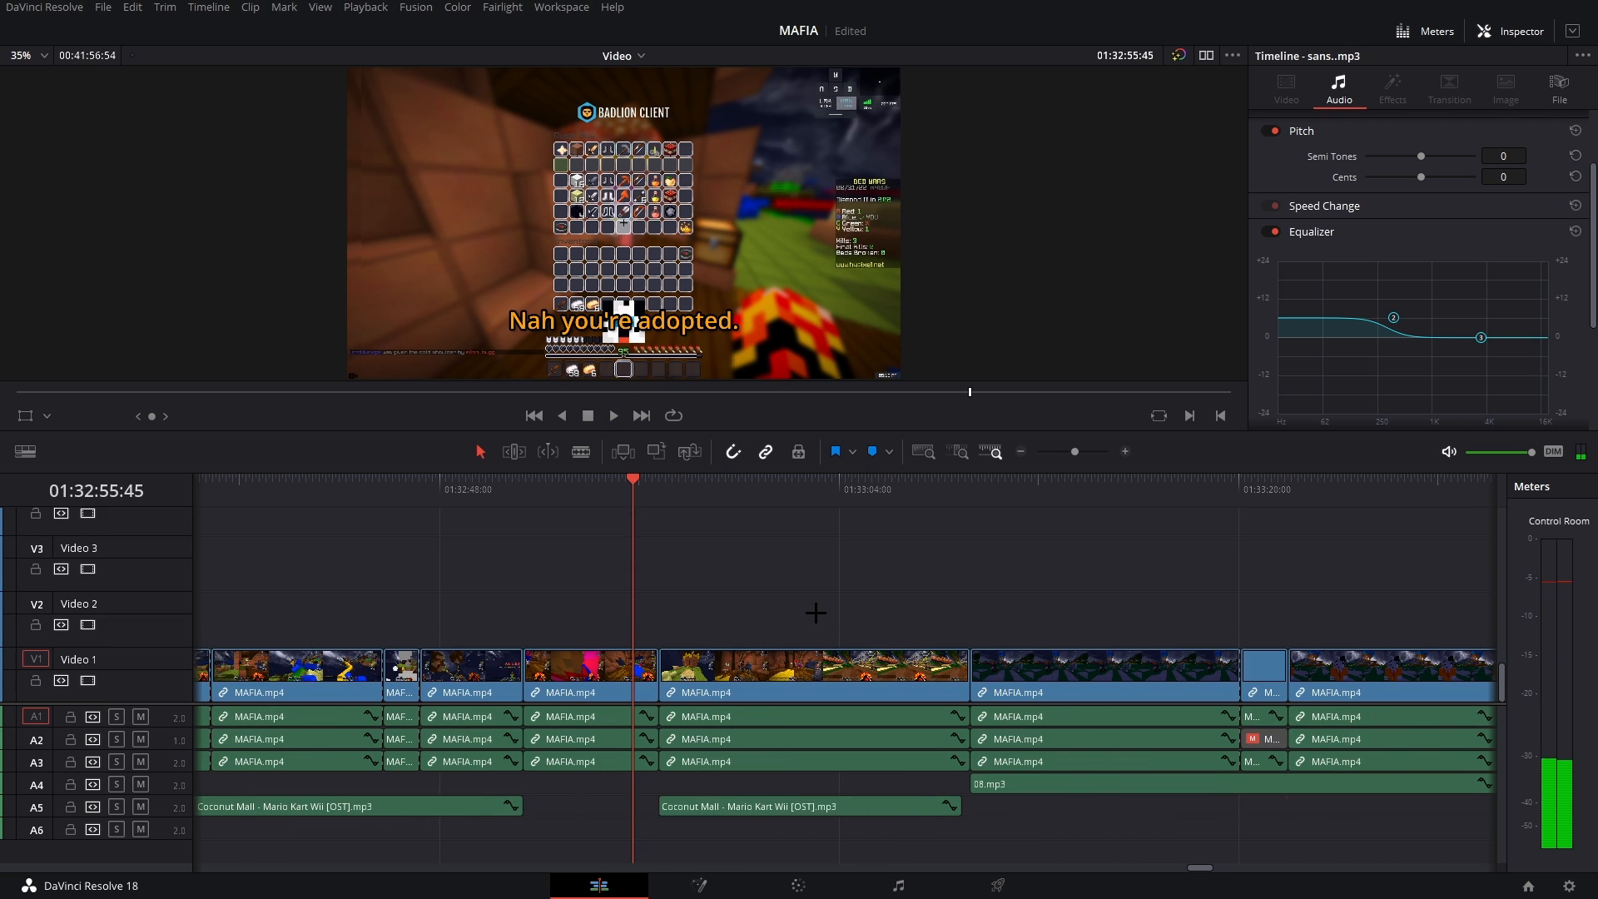
pyautogui.hscroll(4, 816, 614)
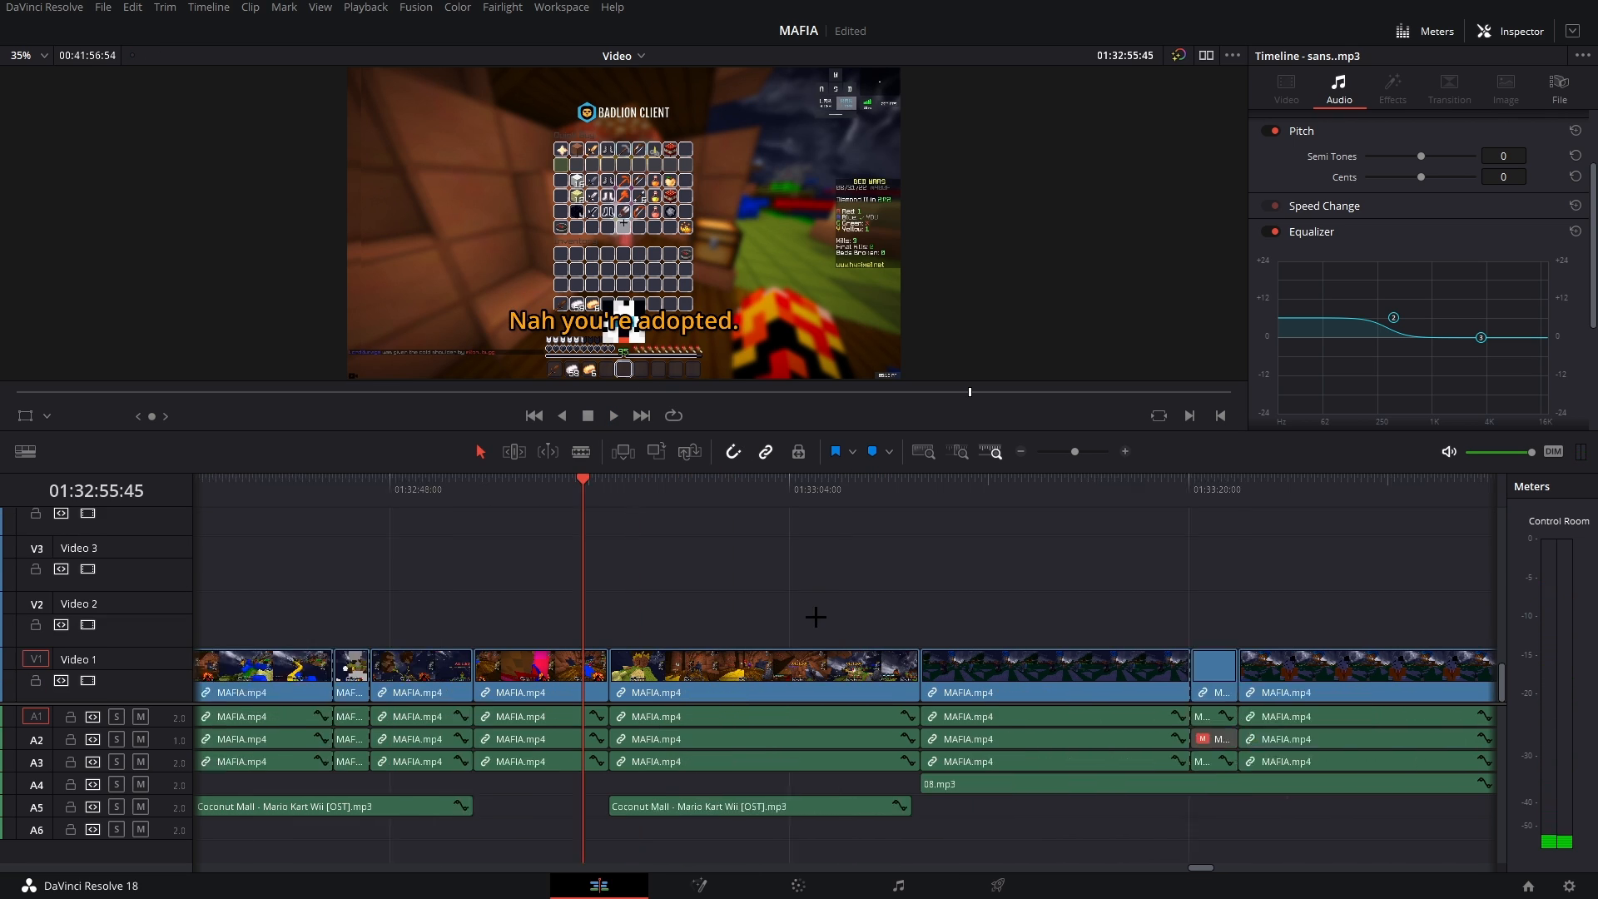
pyautogui.click(923, 451)
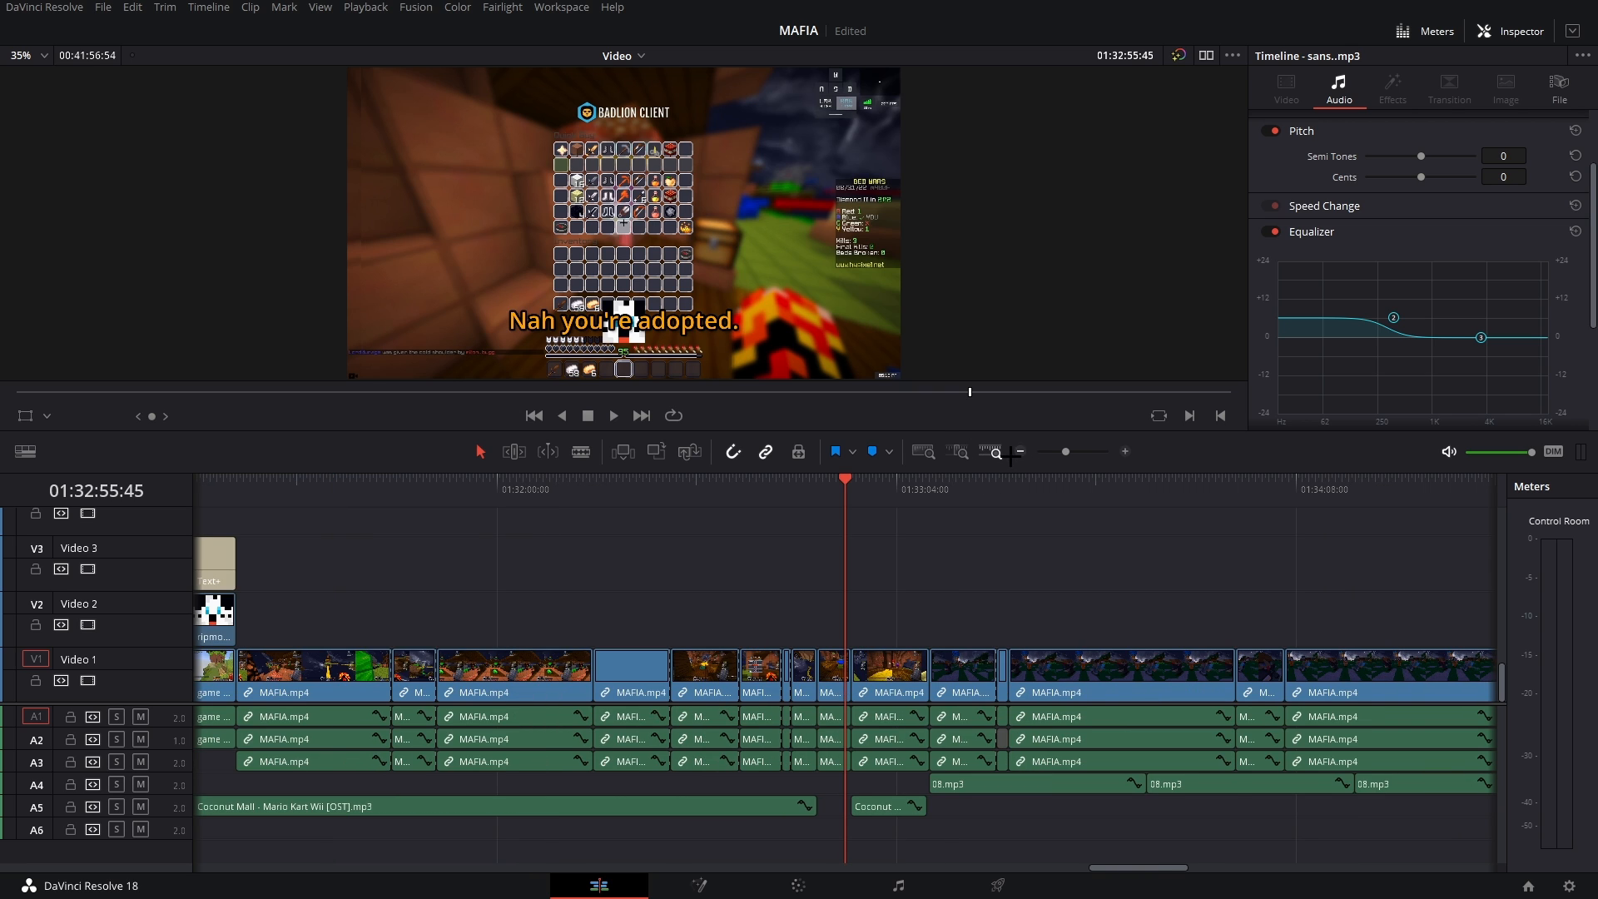
pyautogui.scroll(-3, 907, 620)
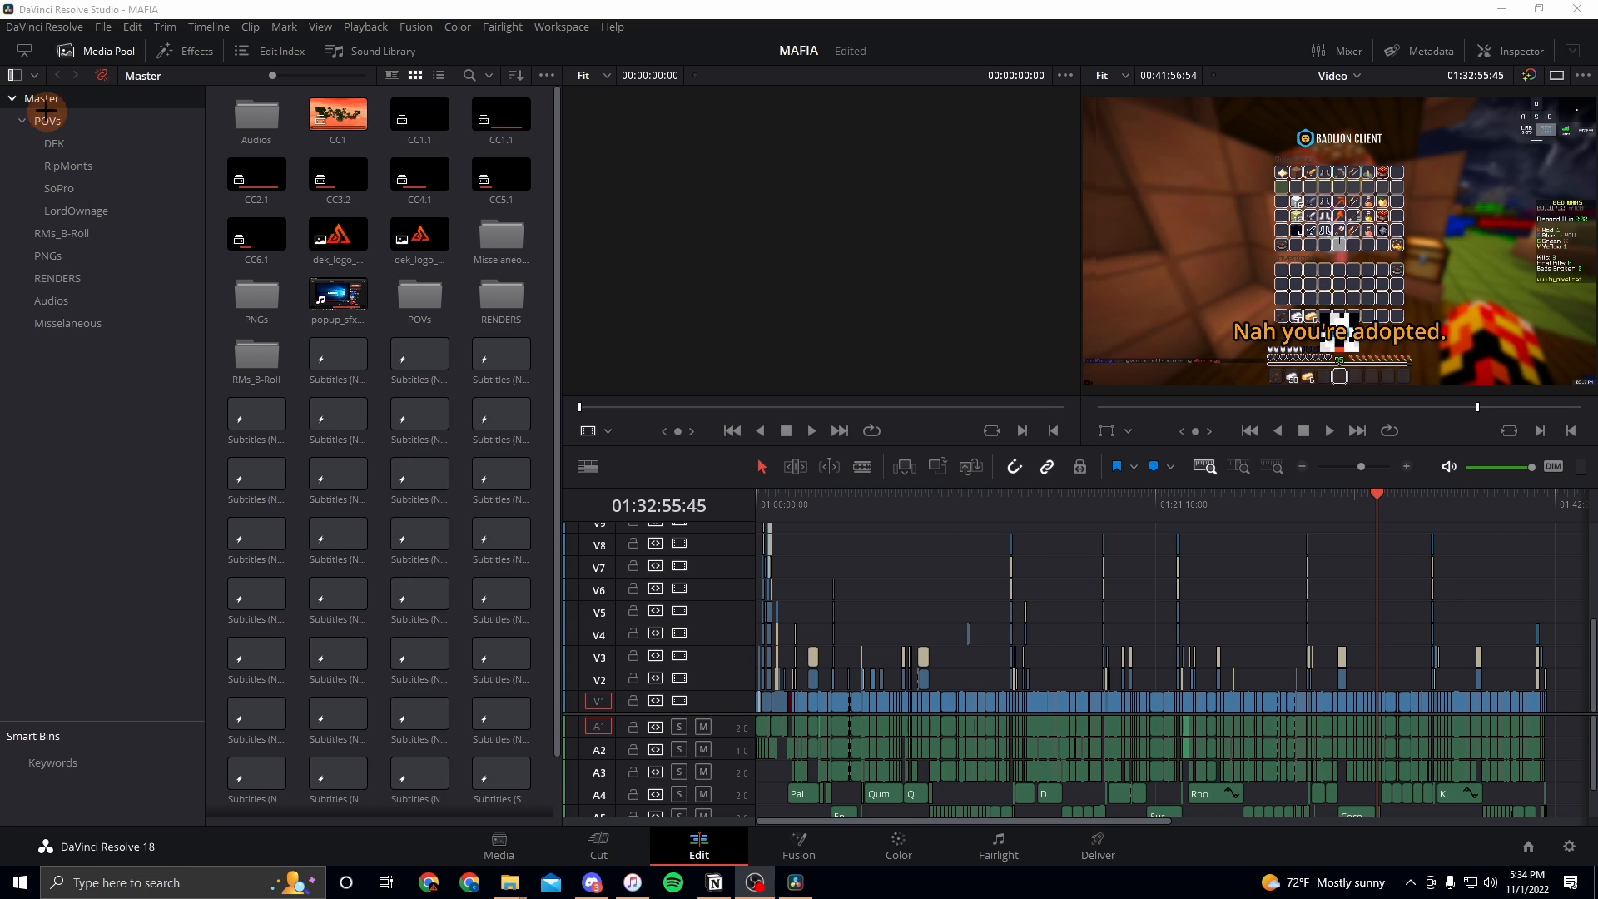
# - Browse the four player footage bins inside POVs one after another
pyautogui.click(54, 144)
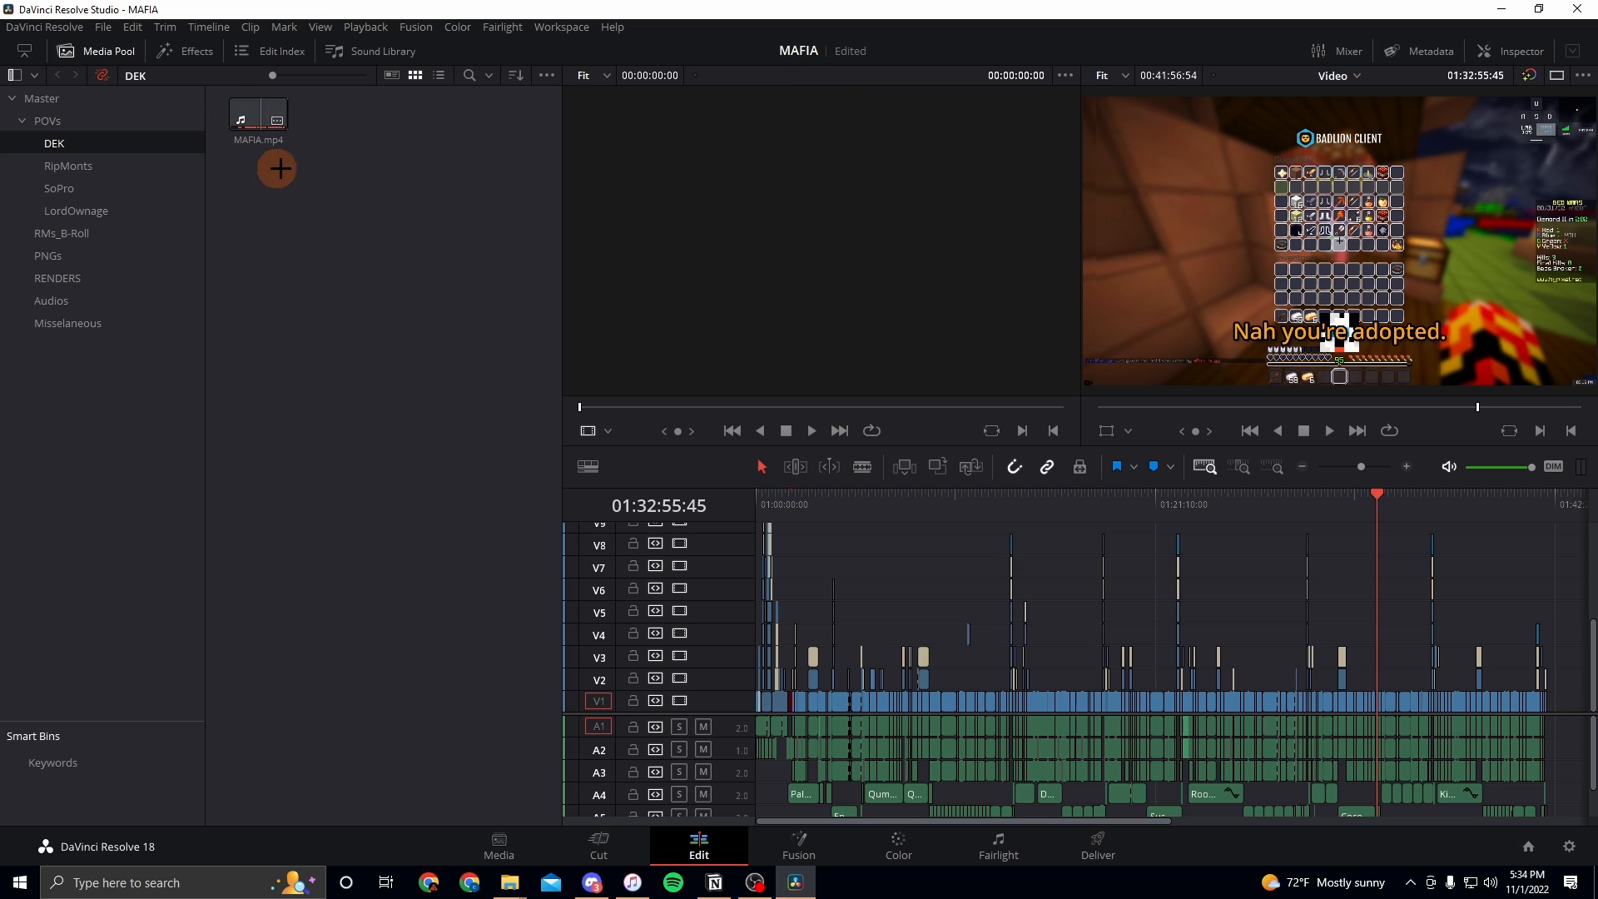
pyautogui.click(71, 166)
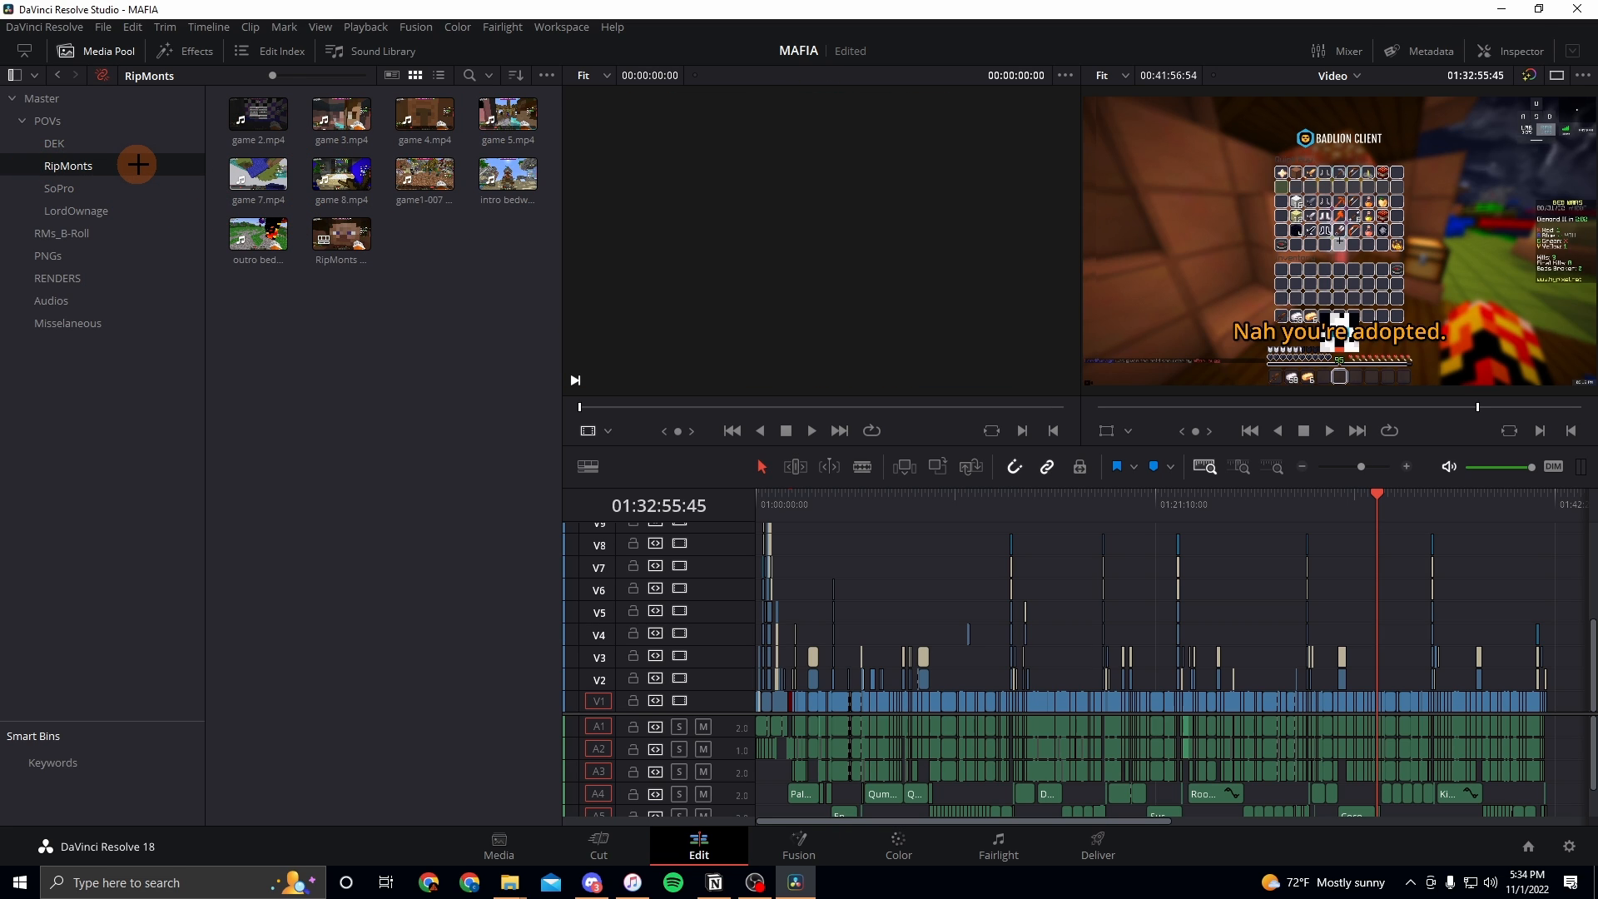
pyautogui.click(93, 190)
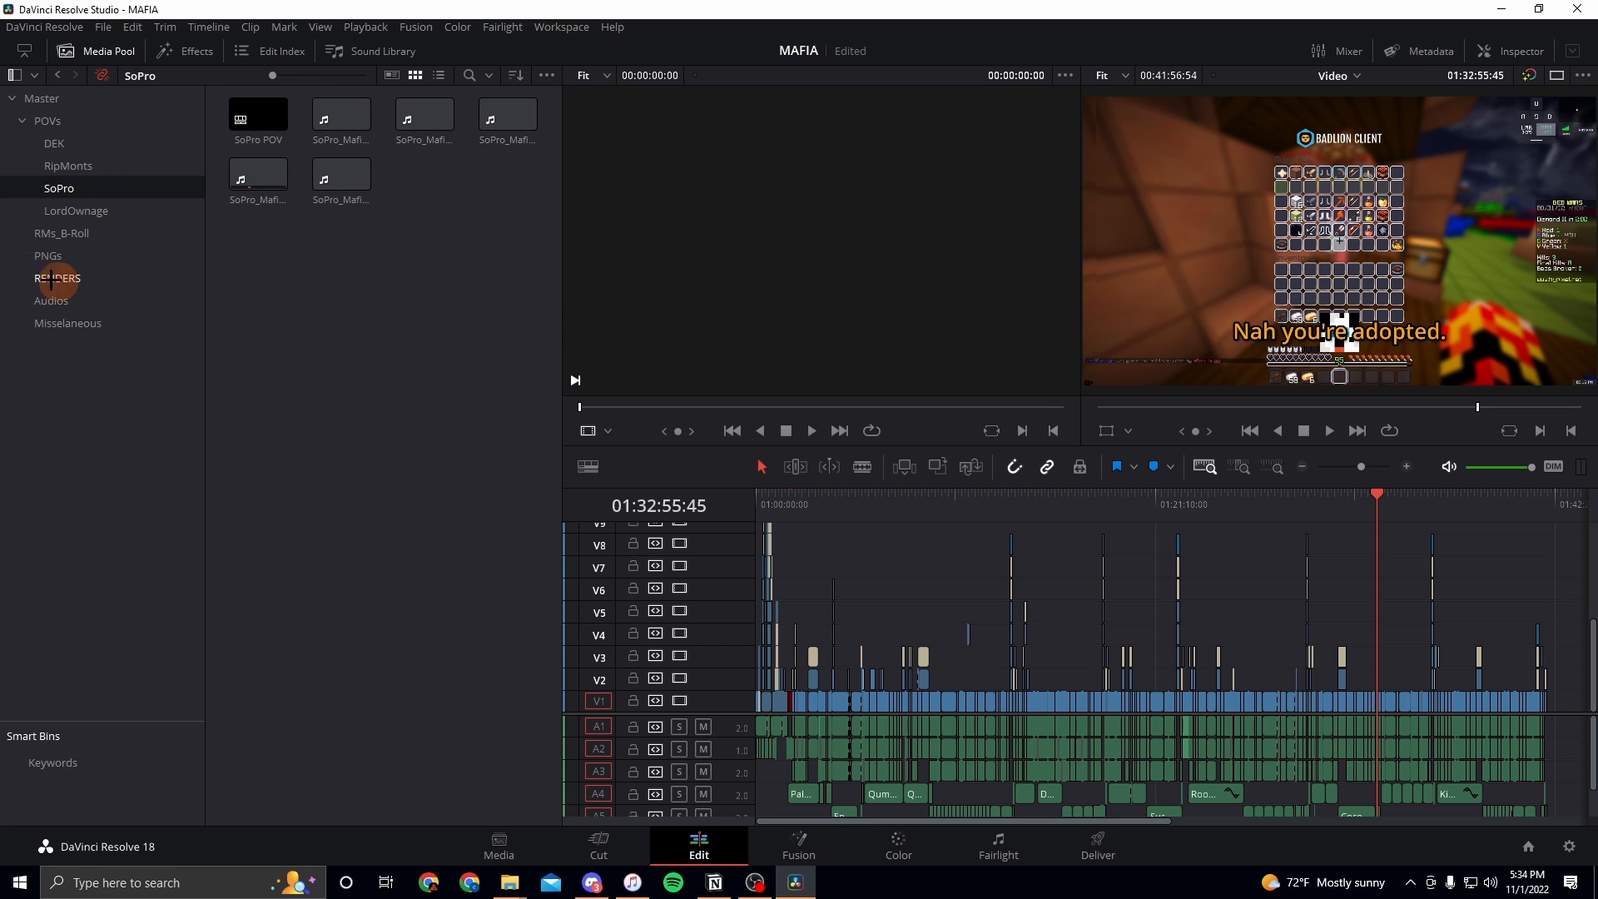
pyautogui.click(71, 213)
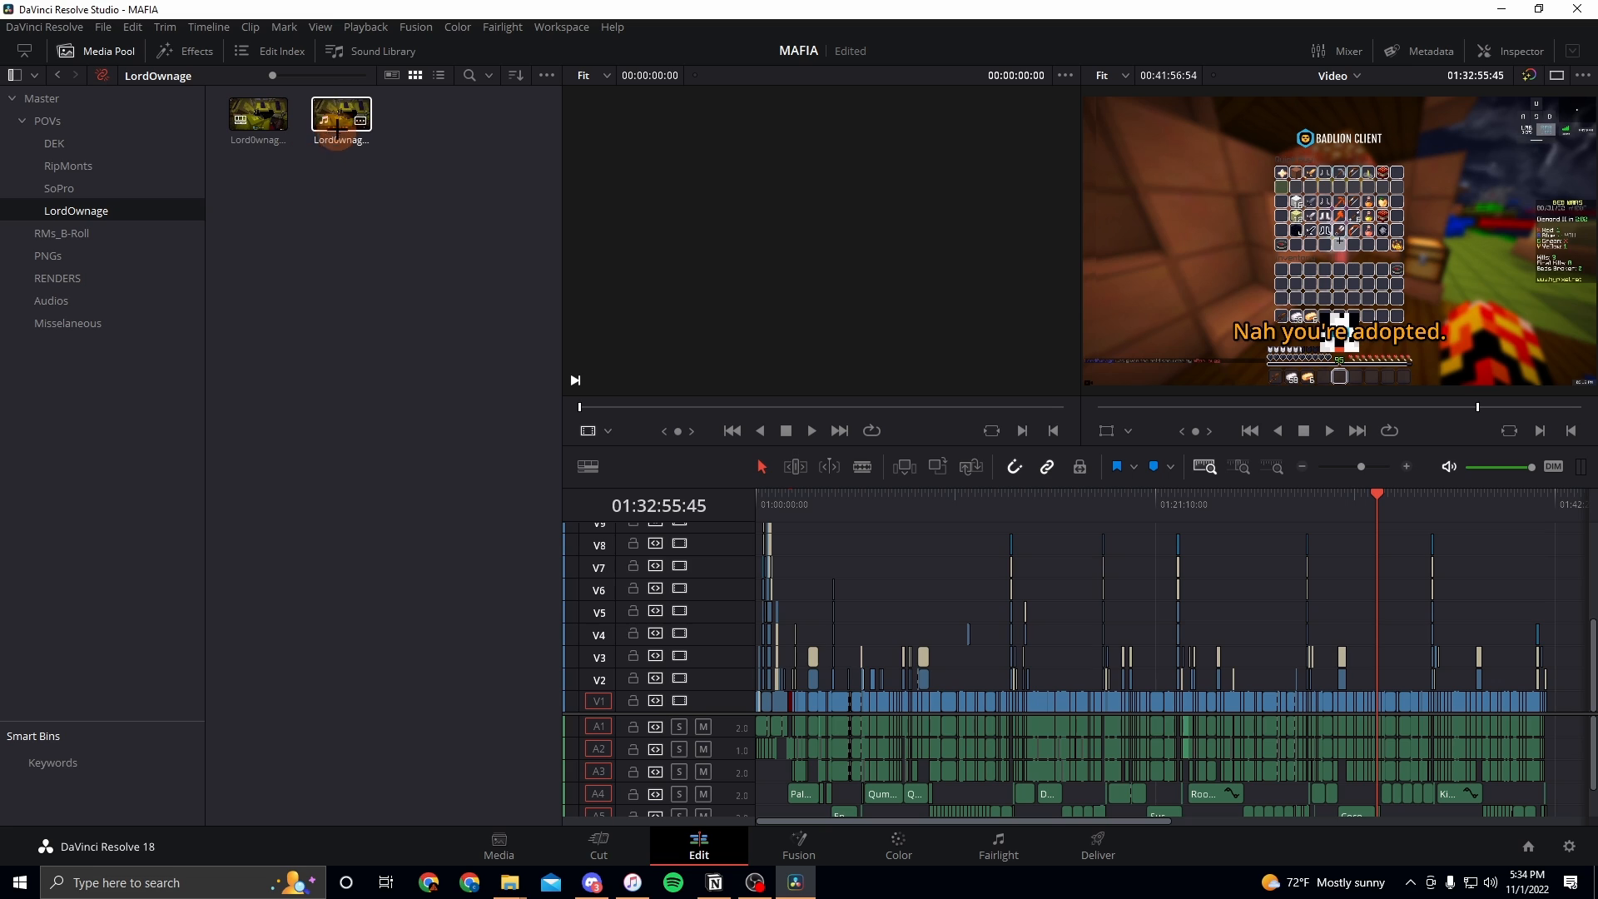
# - Examine the RMs_B-Roll bin, highlighting its mafia clips from the mafia0.3 row to the end and clearing the selection
pyautogui.click(131, 239)
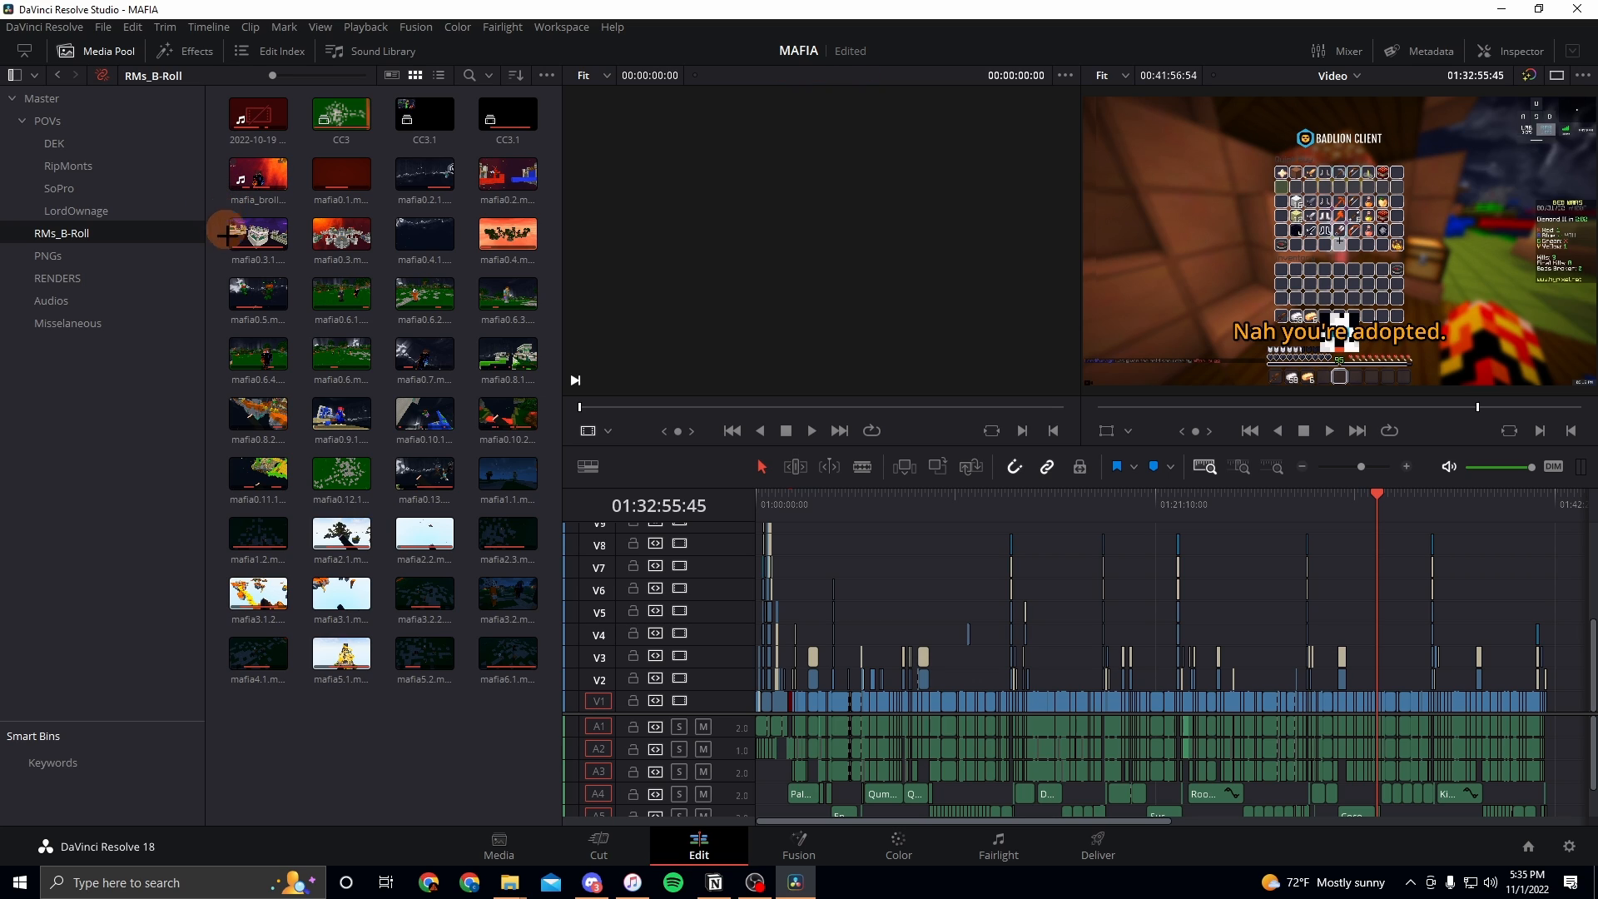
pyautogui.moveTo(263, 751); pyautogui.dragTo(339, 235)
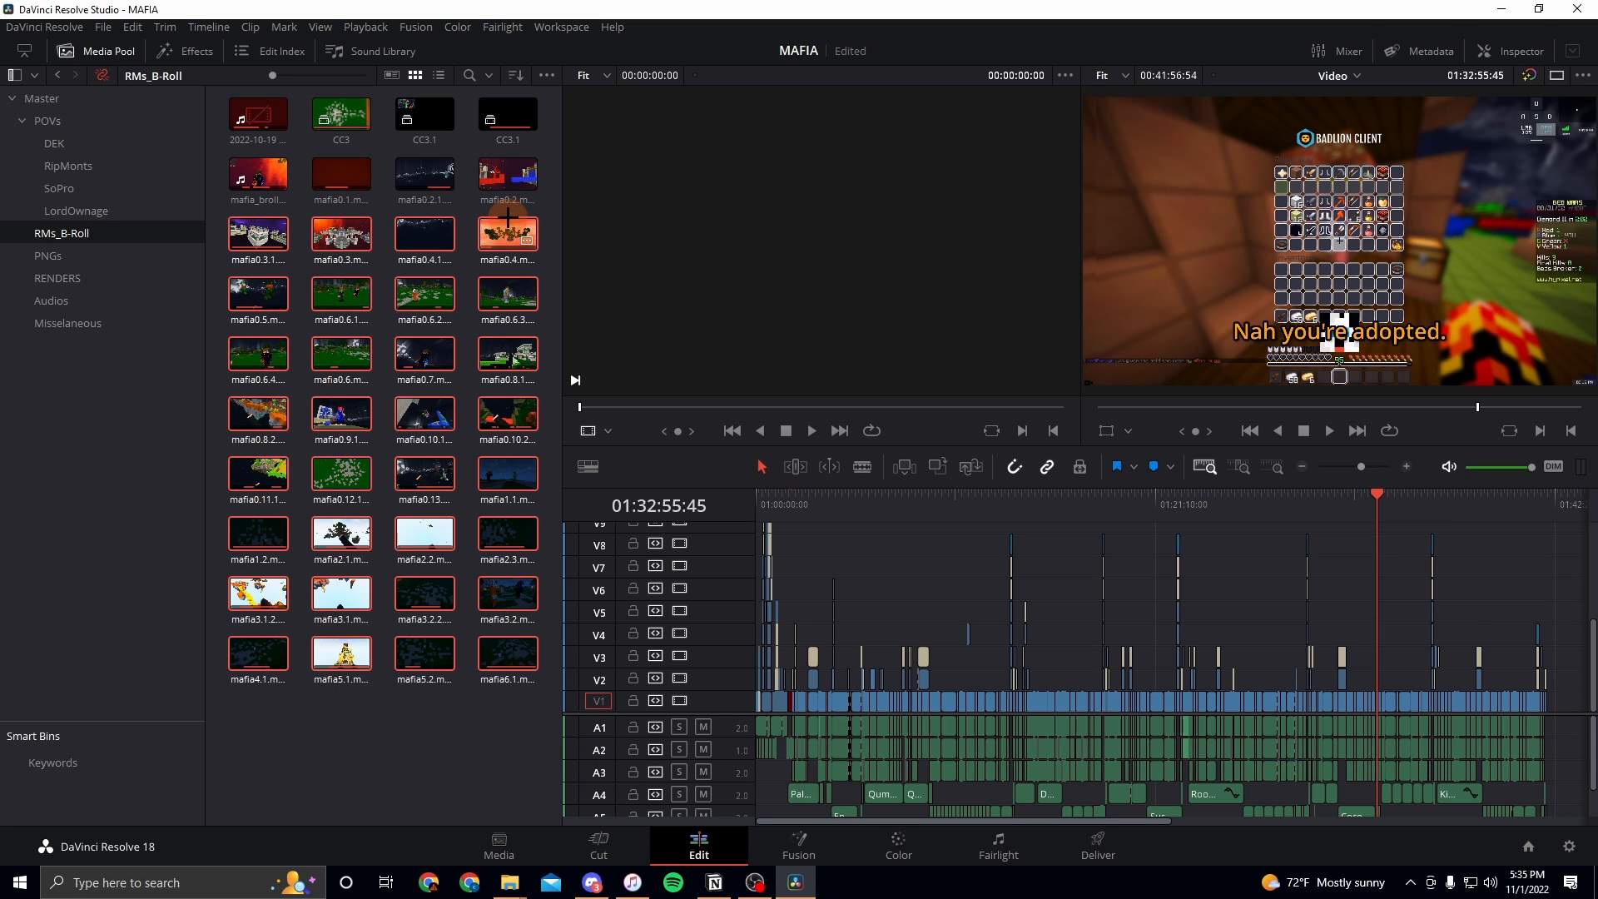
pyautogui.click(453, 775)
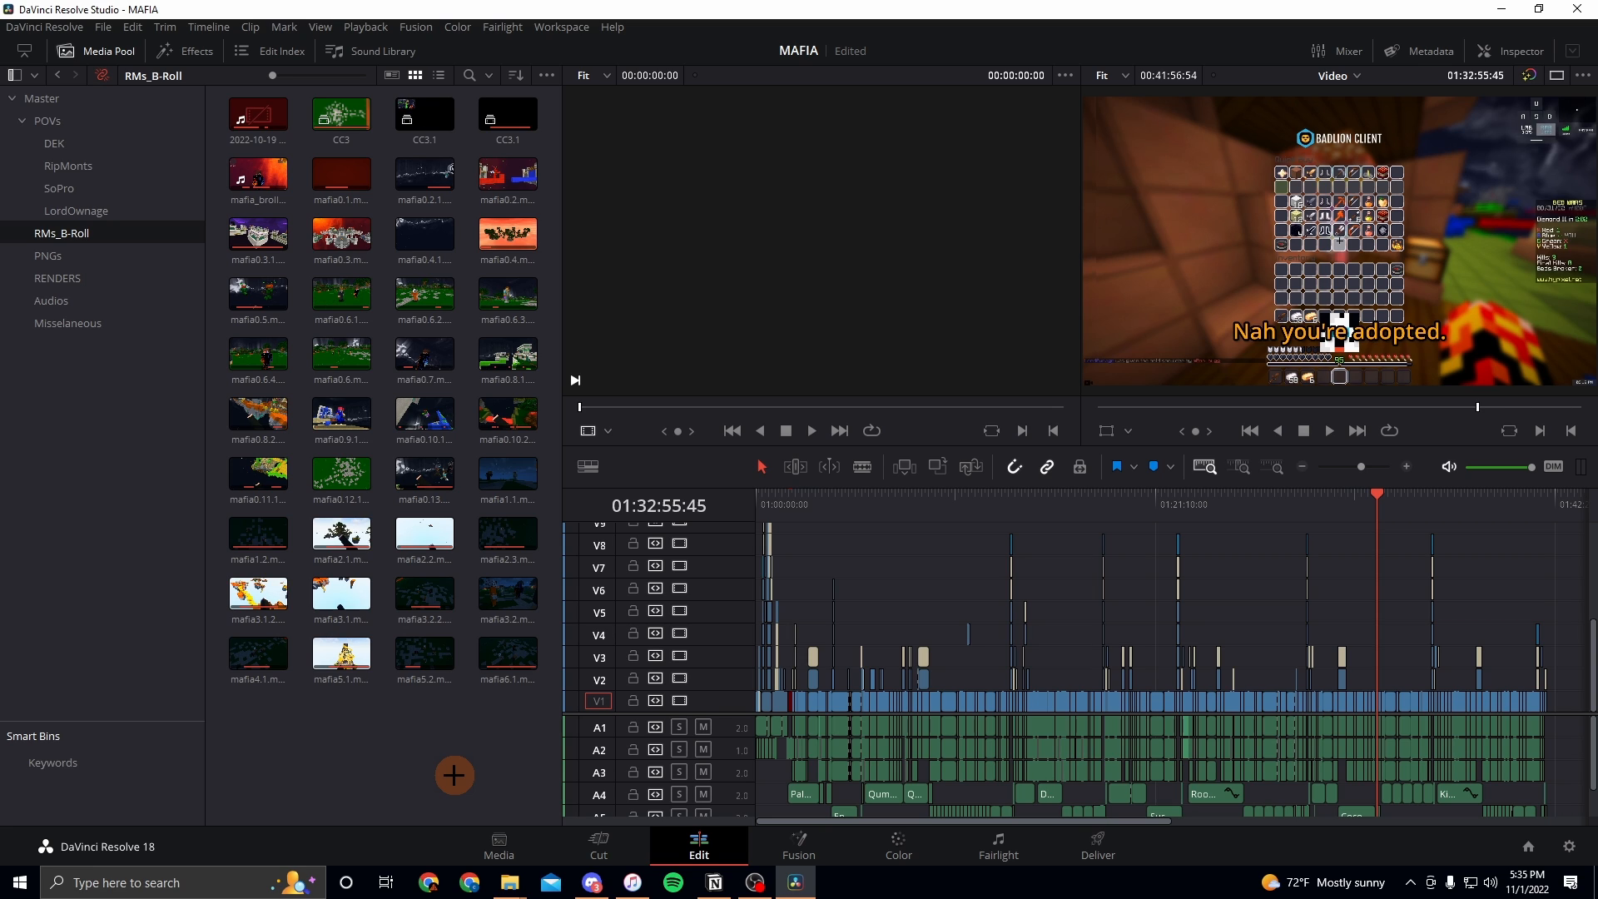
# - Examine the PNGs bin's image overlays and compound clips, leaving nothing selected
pyautogui.click(62, 254)
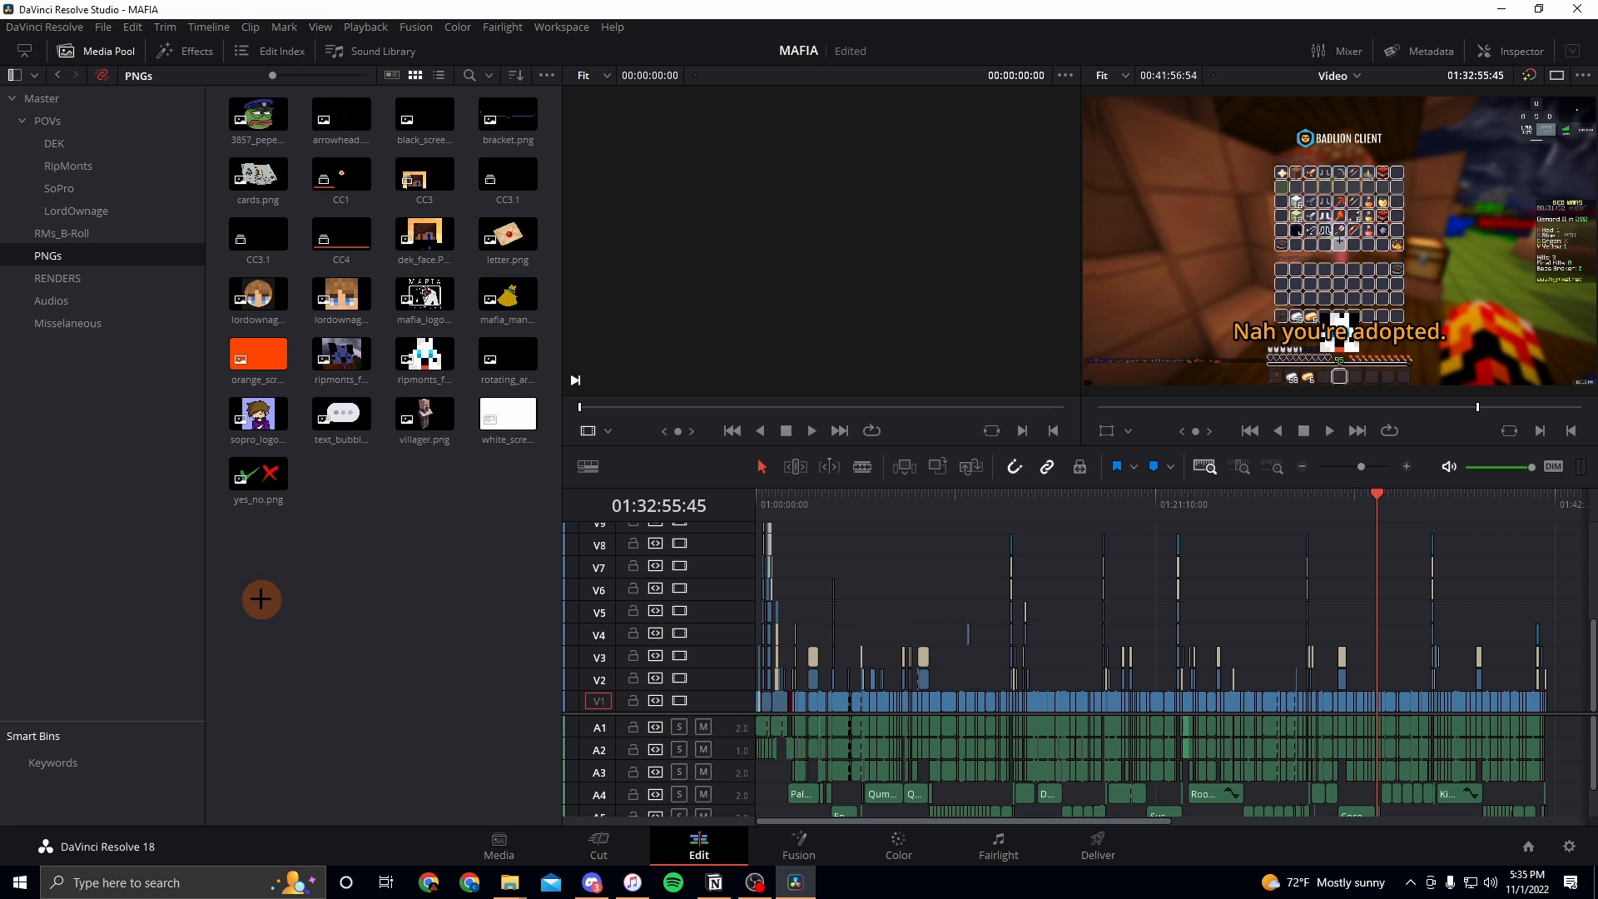
pyautogui.moveTo(248, 593); pyautogui.dragTo(492, 200)
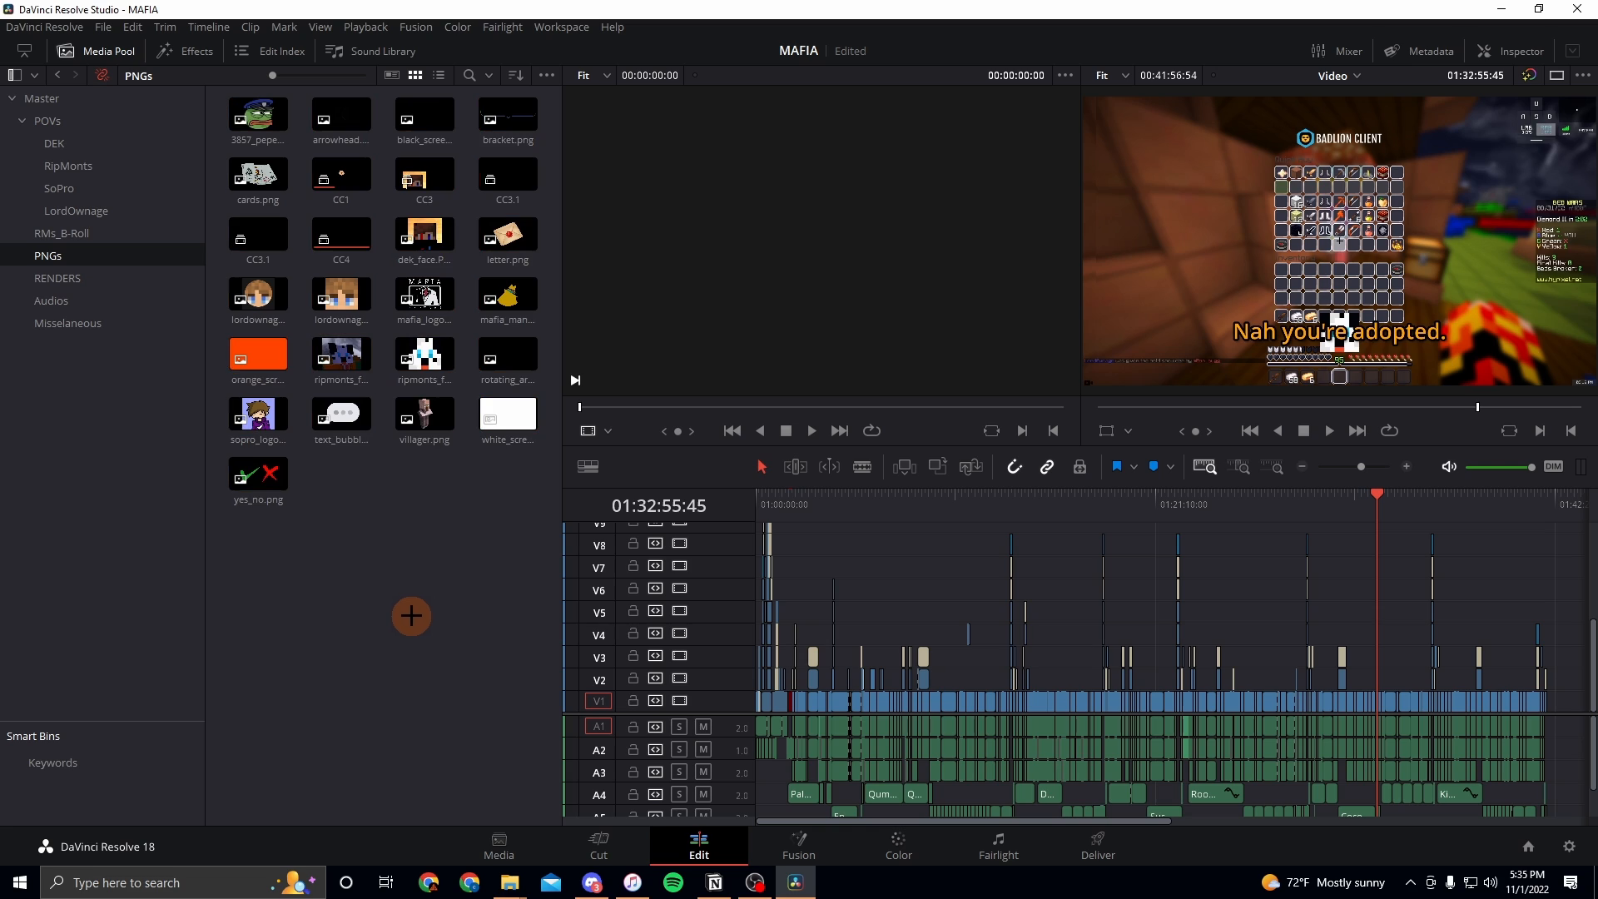
pyautogui.click(260, 240)
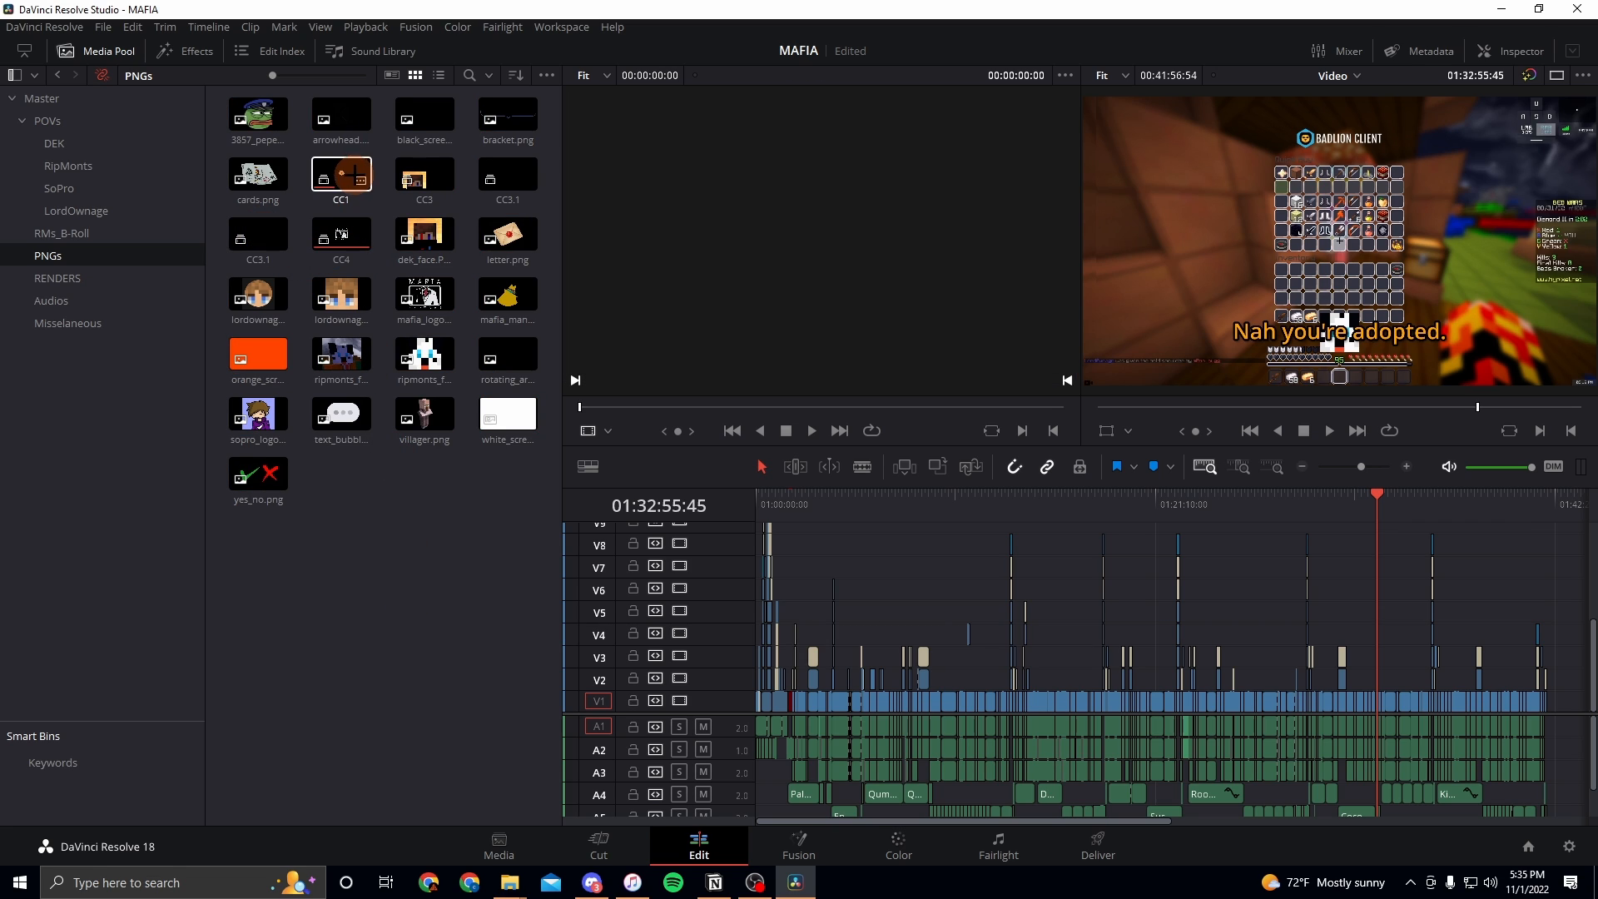
pyautogui.click(382, 605)
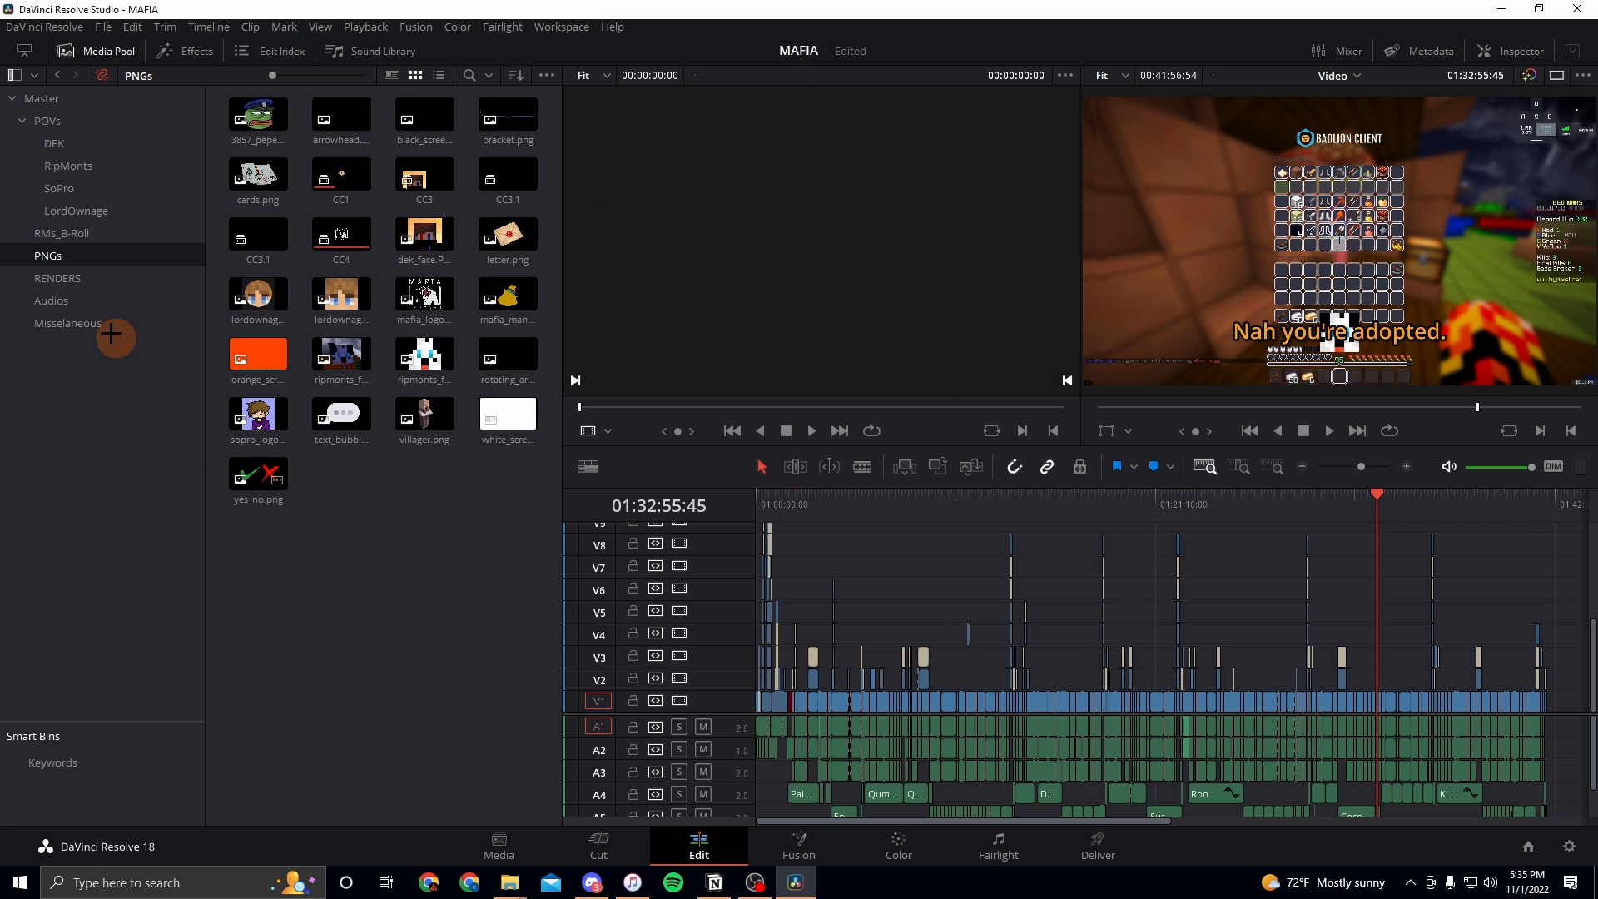
# - Examine the RENDERS bin by highlighting and deselecting all its clips, and compare it with the RMs_B-Roll bin
pyautogui.click(73, 278)
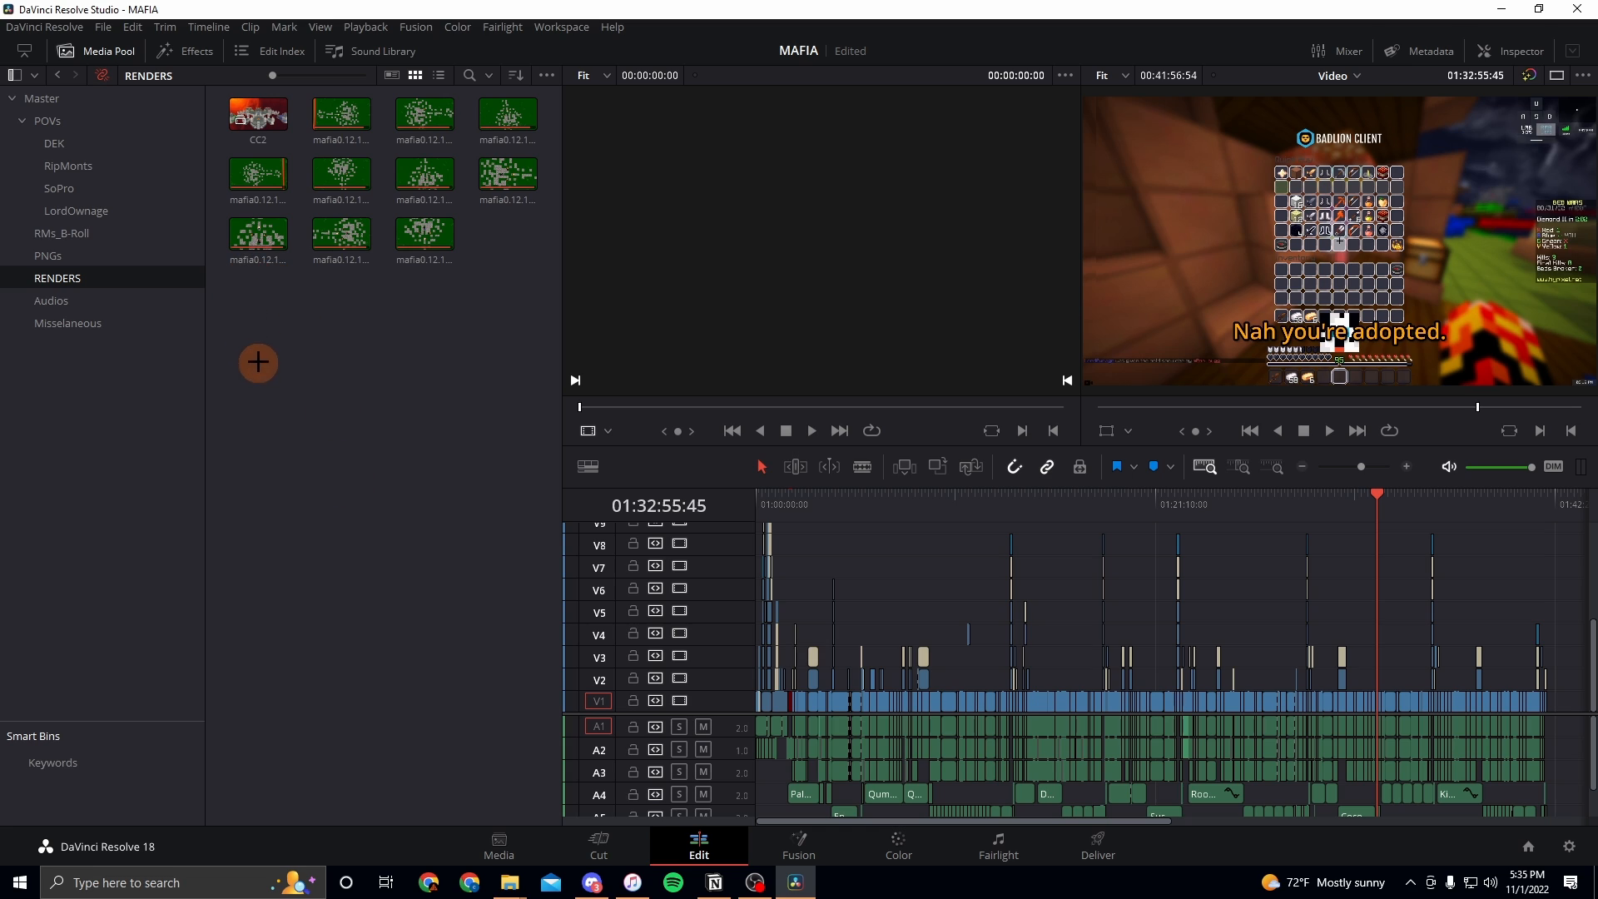
pyautogui.moveTo(257, 362); pyautogui.dragTo(497, 234)
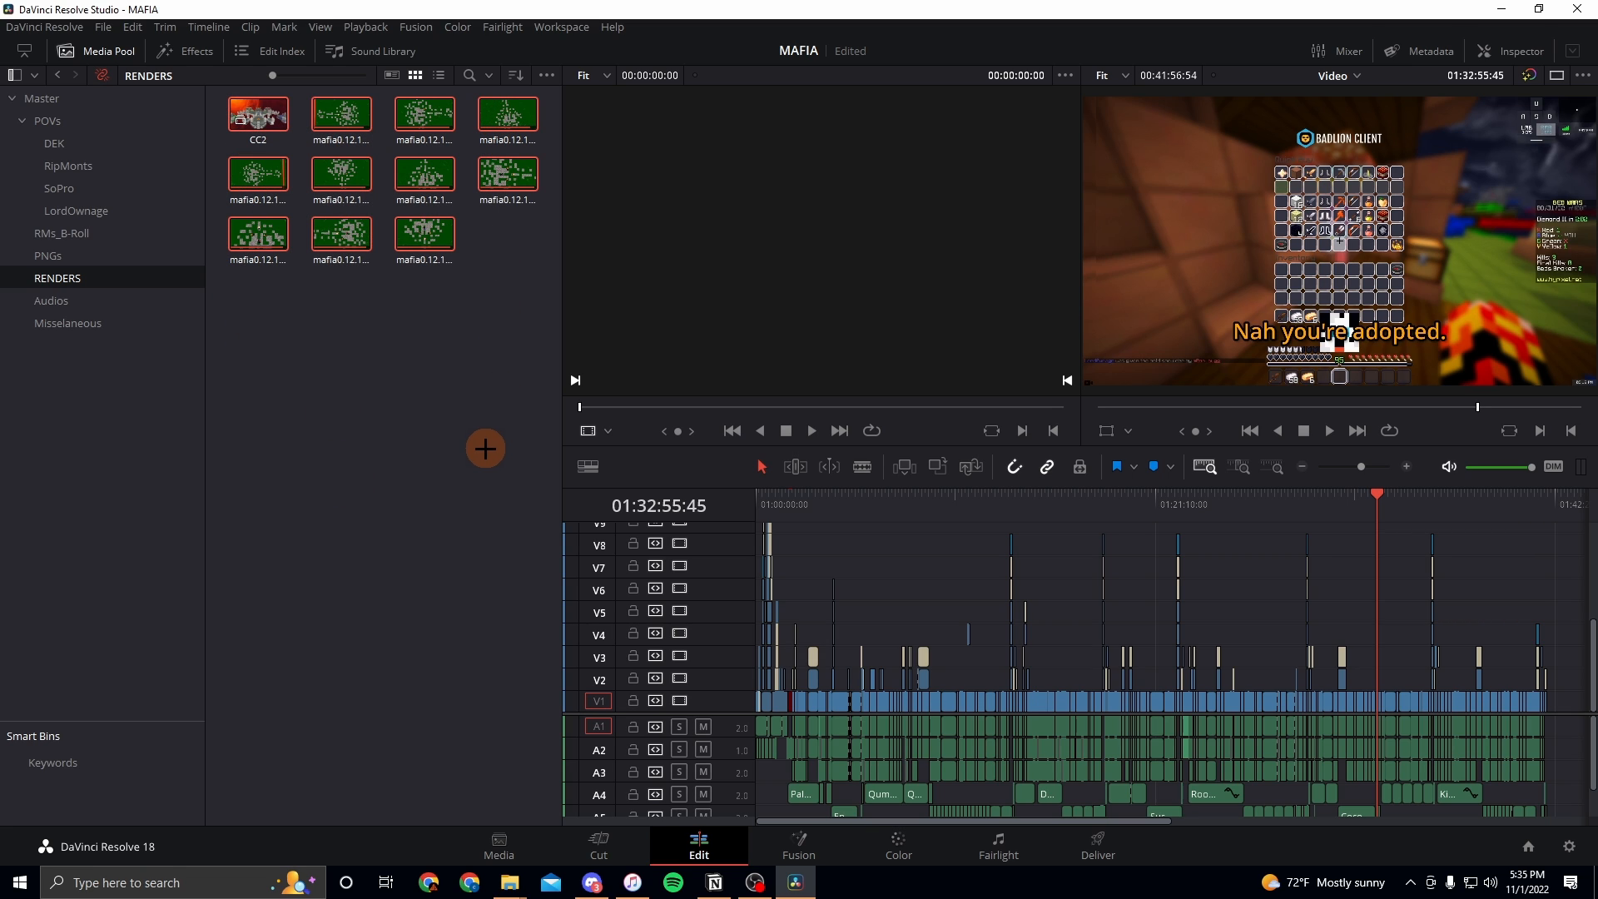
pyautogui.click(485, 449)
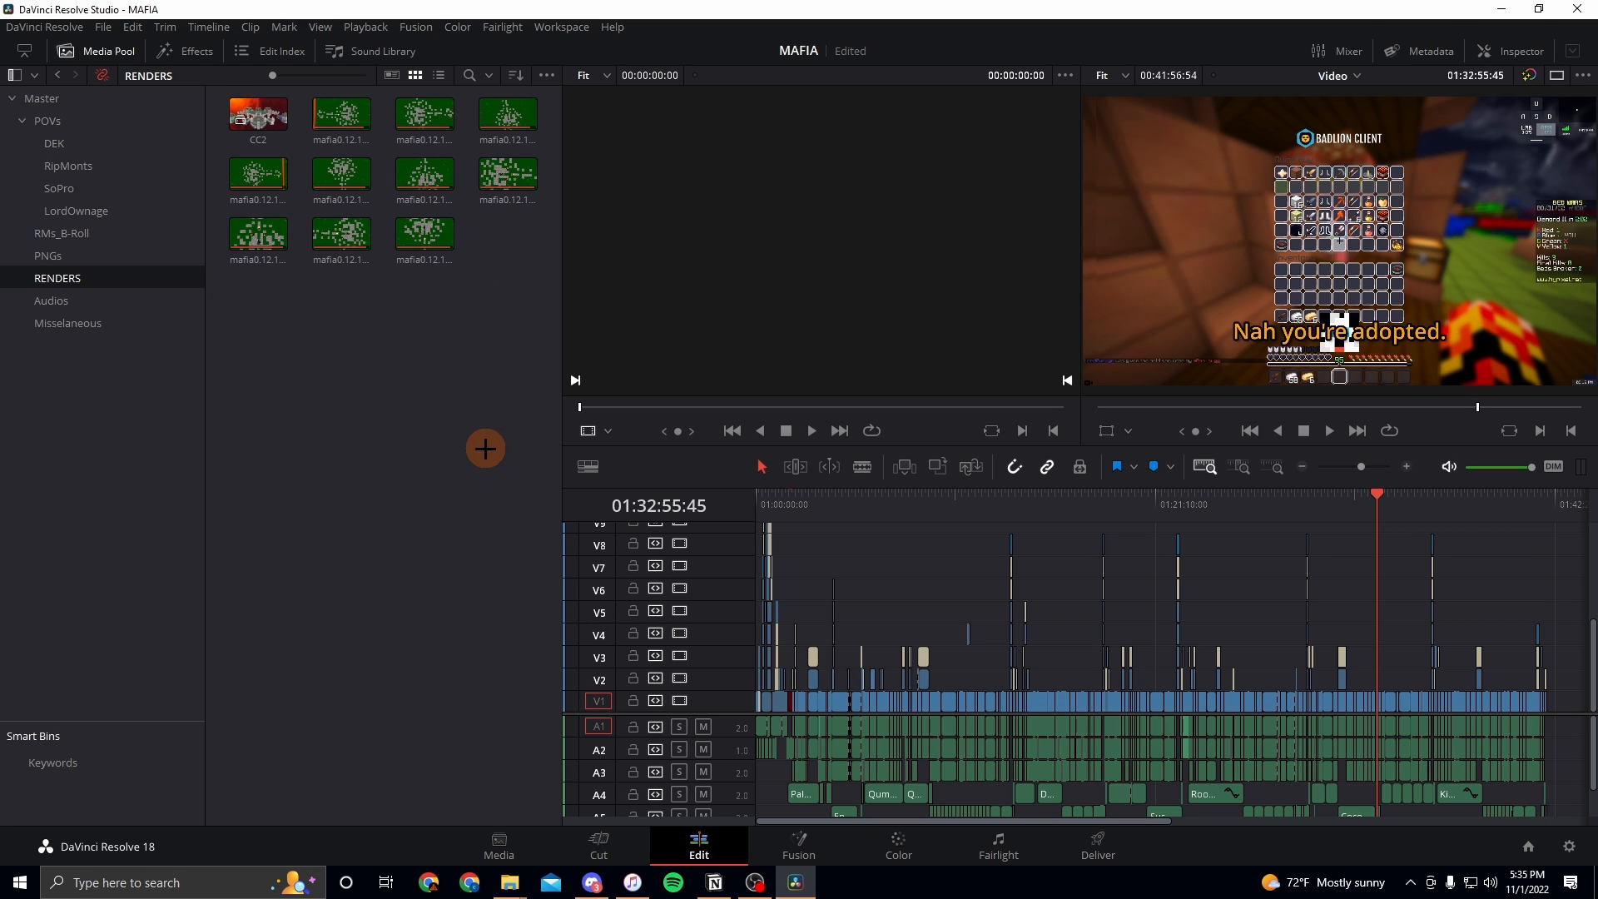
pyautogui.click(105, 234)
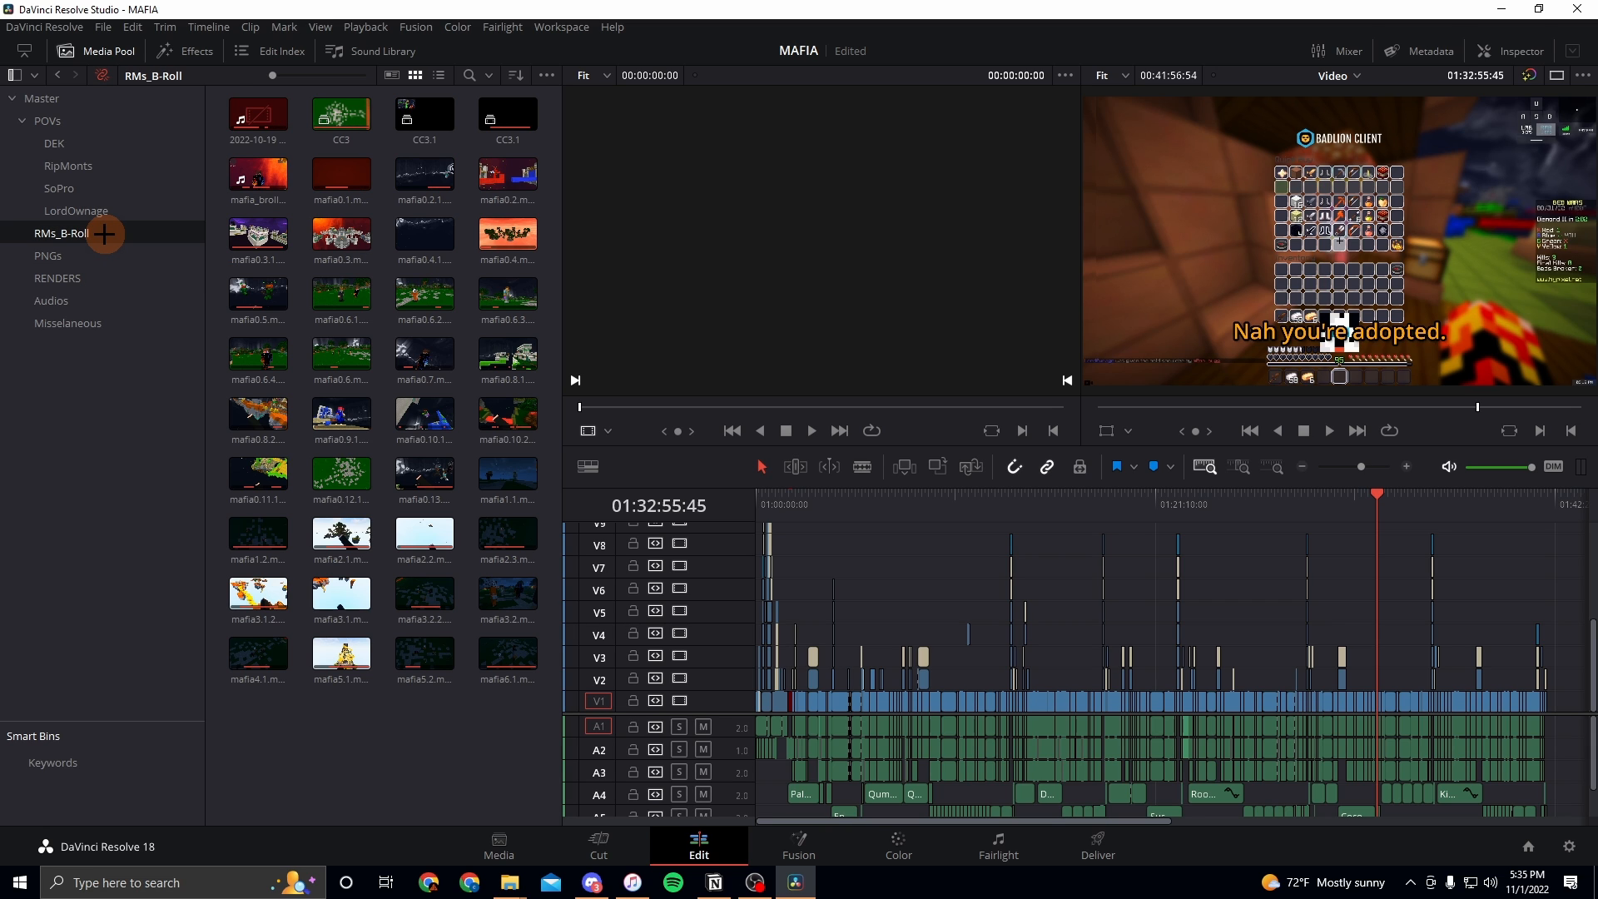
# - Look through the Audios and Misselaneous bins, and return through POVs to the Master bin
pyautogui.click(85, 301)
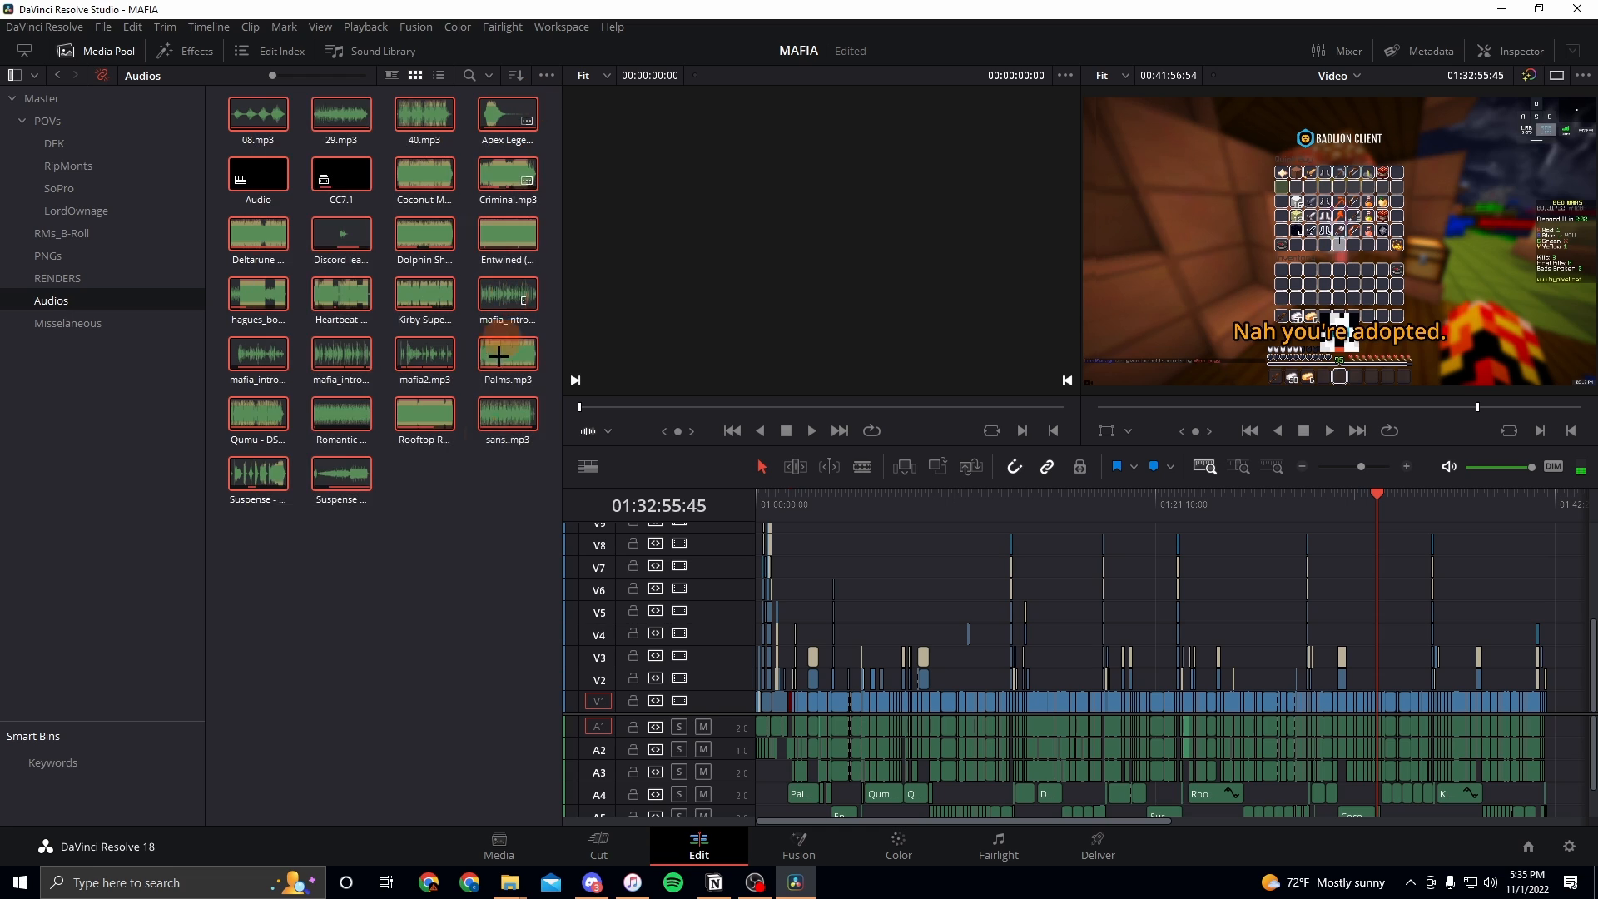
pyautogui.click(121, 323)
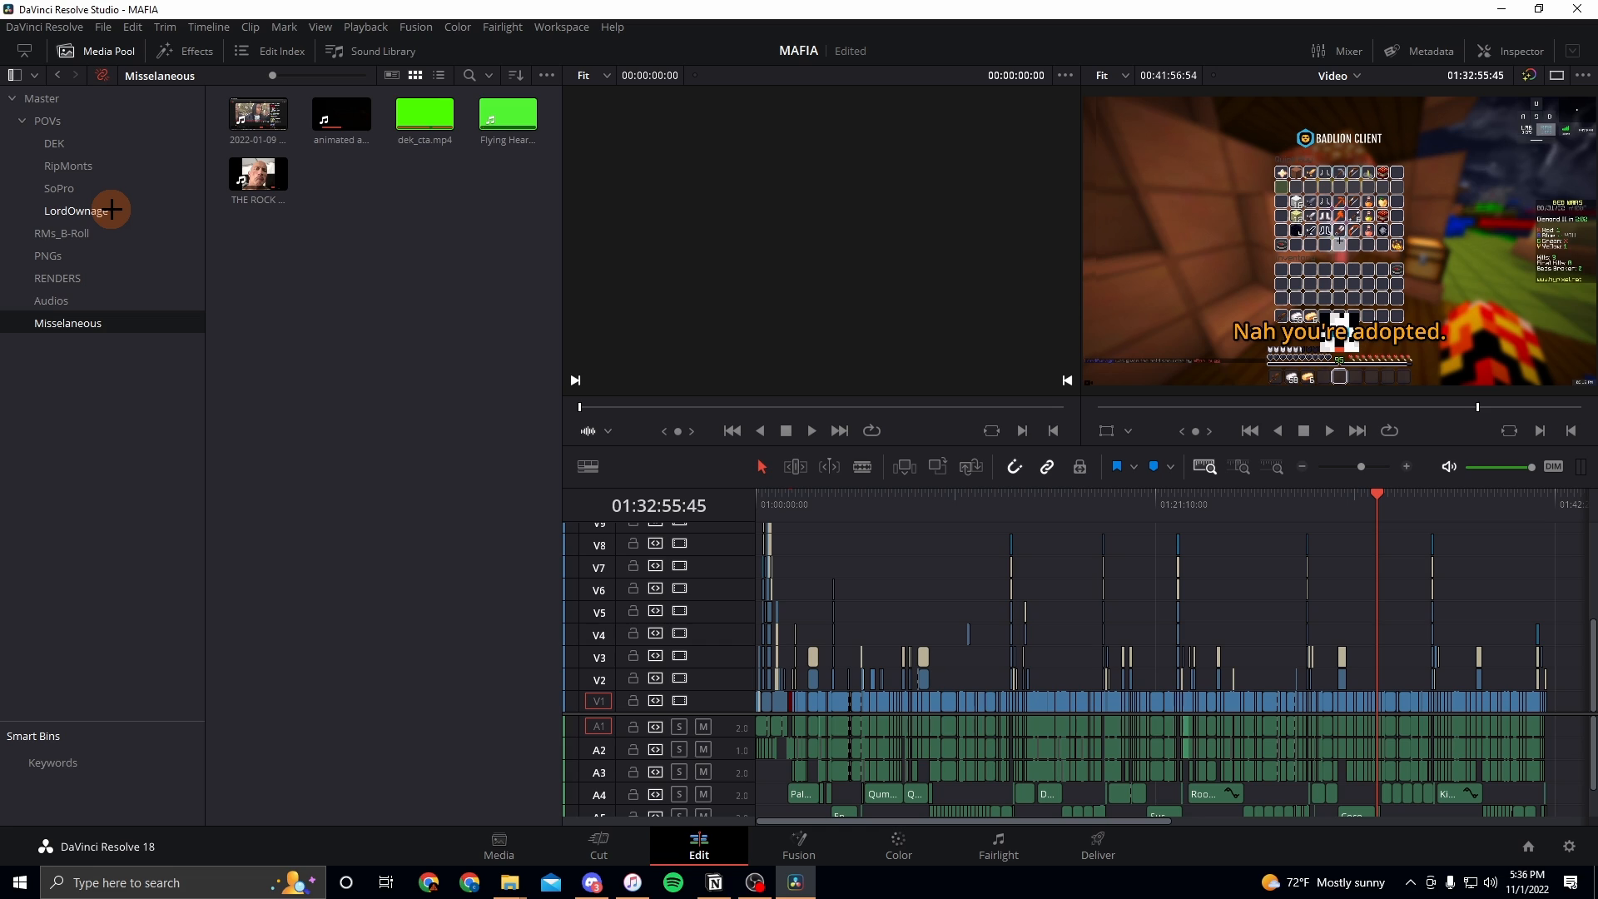
pyautogui.click(40, 121)
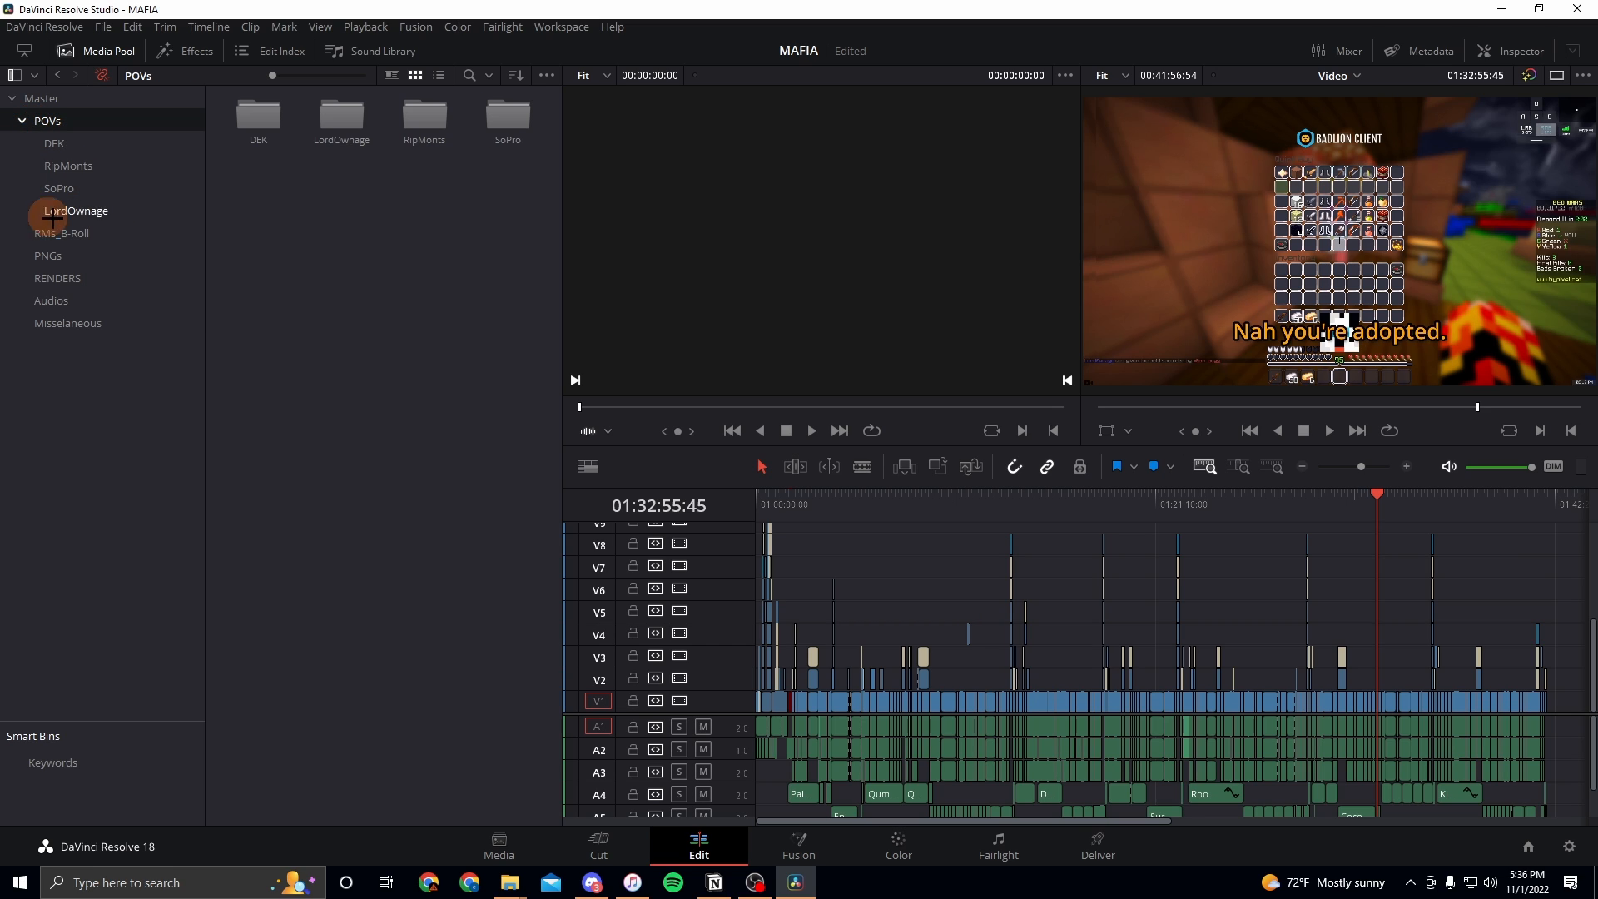
pyautogui.click(15, 101)
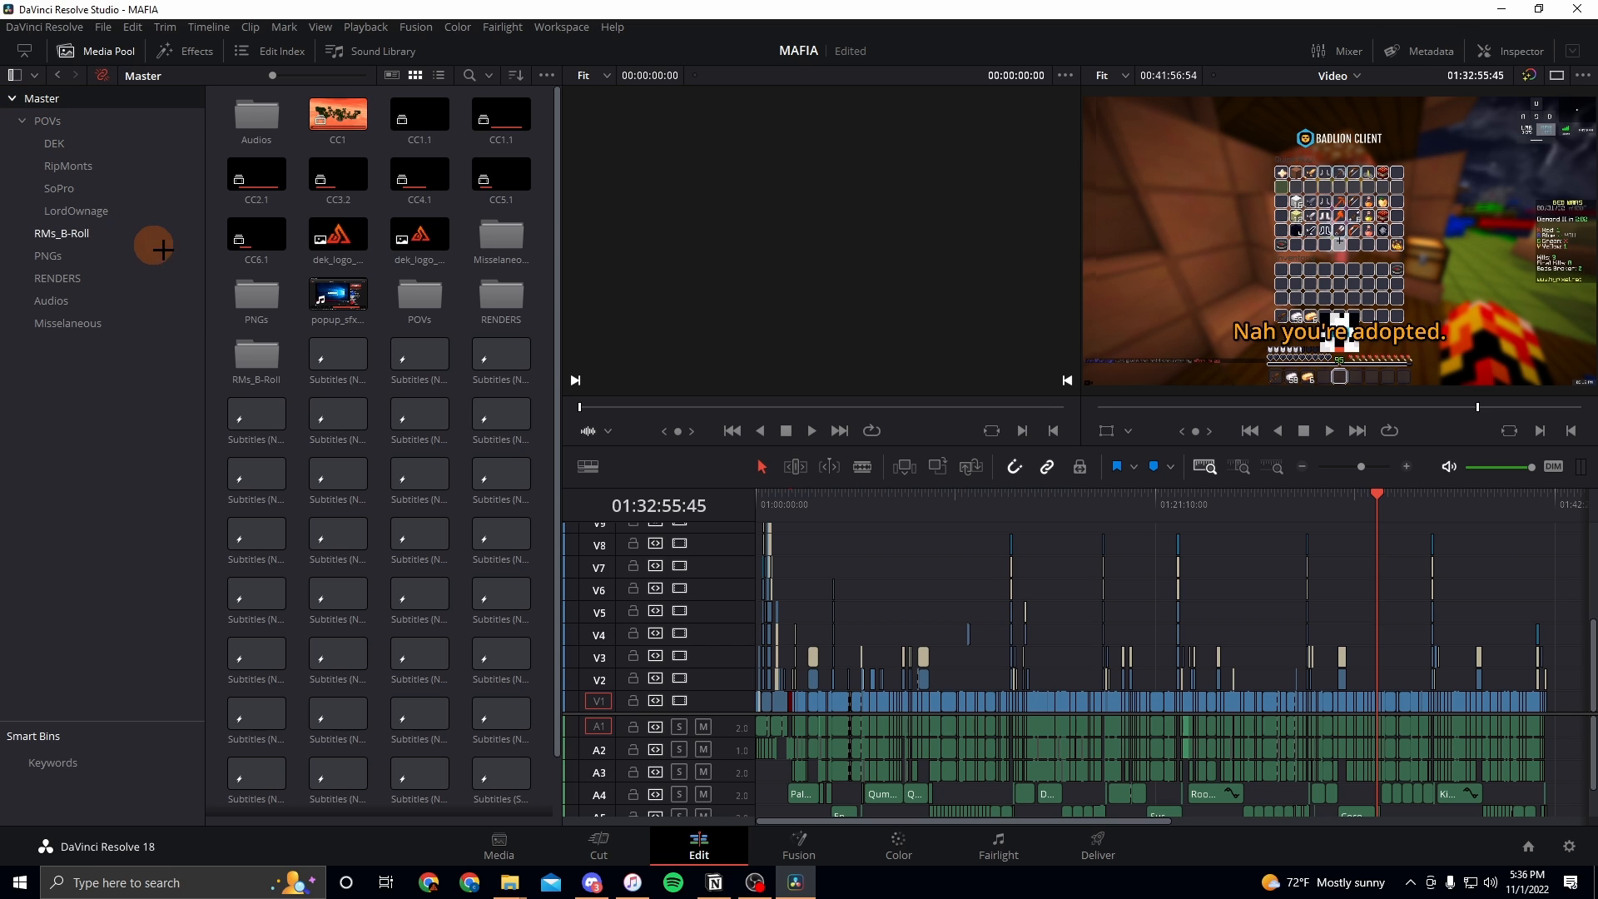
# - Examine the Subtitles titles and timelines stored in the Master bin, previewing Subtitles (NO Shake) copy 24
pyautogui.click(274, 429)
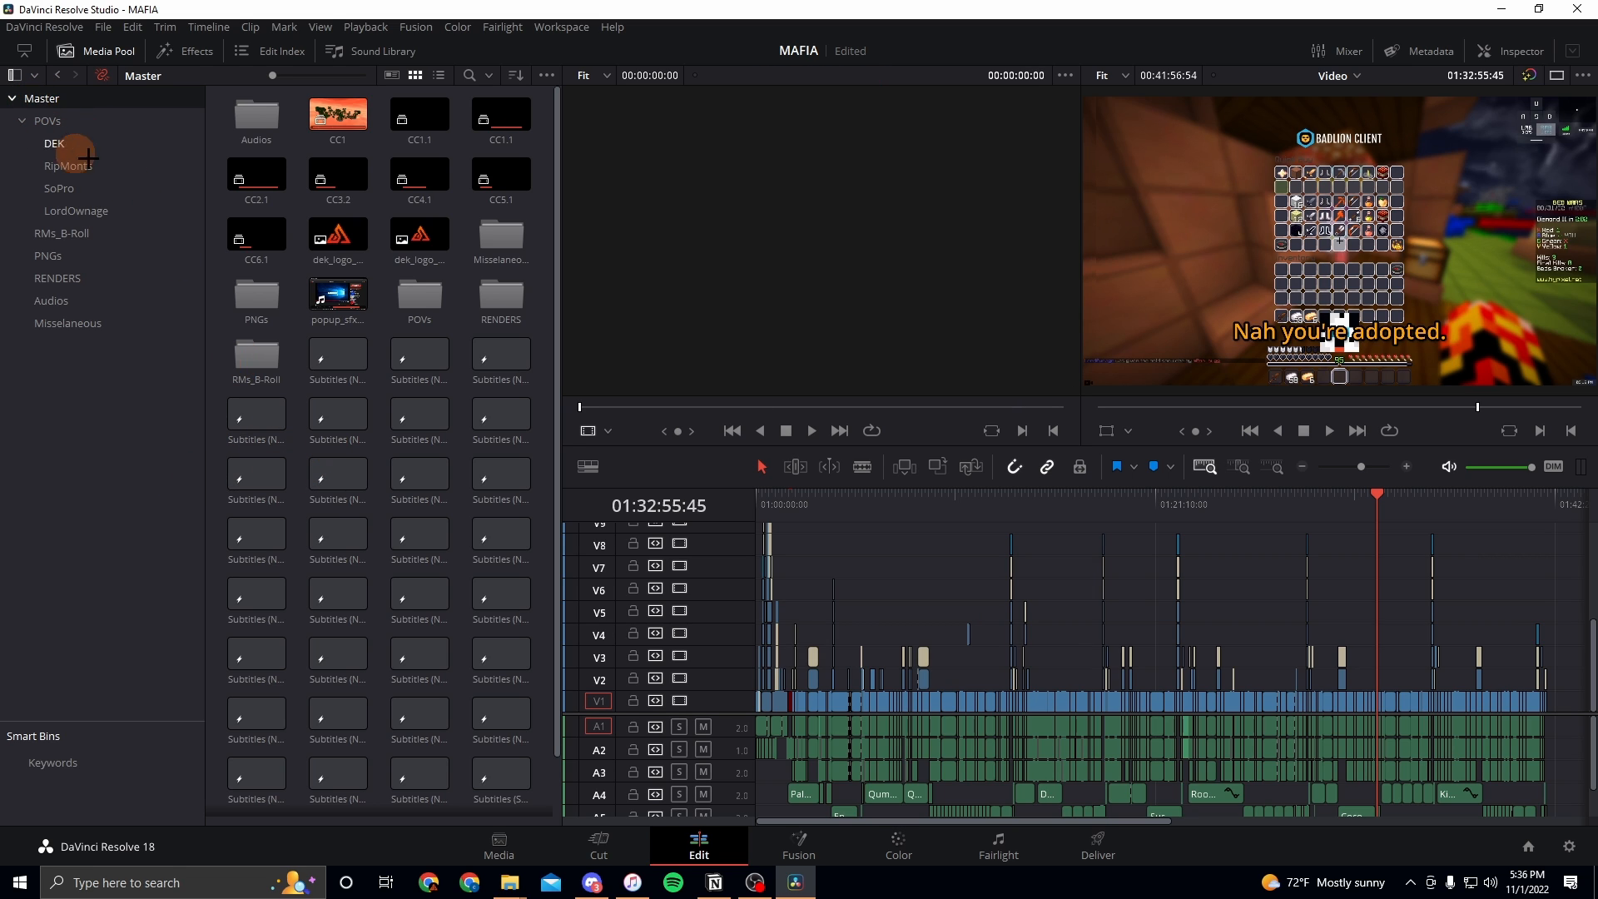
pyautogui.scroll(-1, 431, 383)
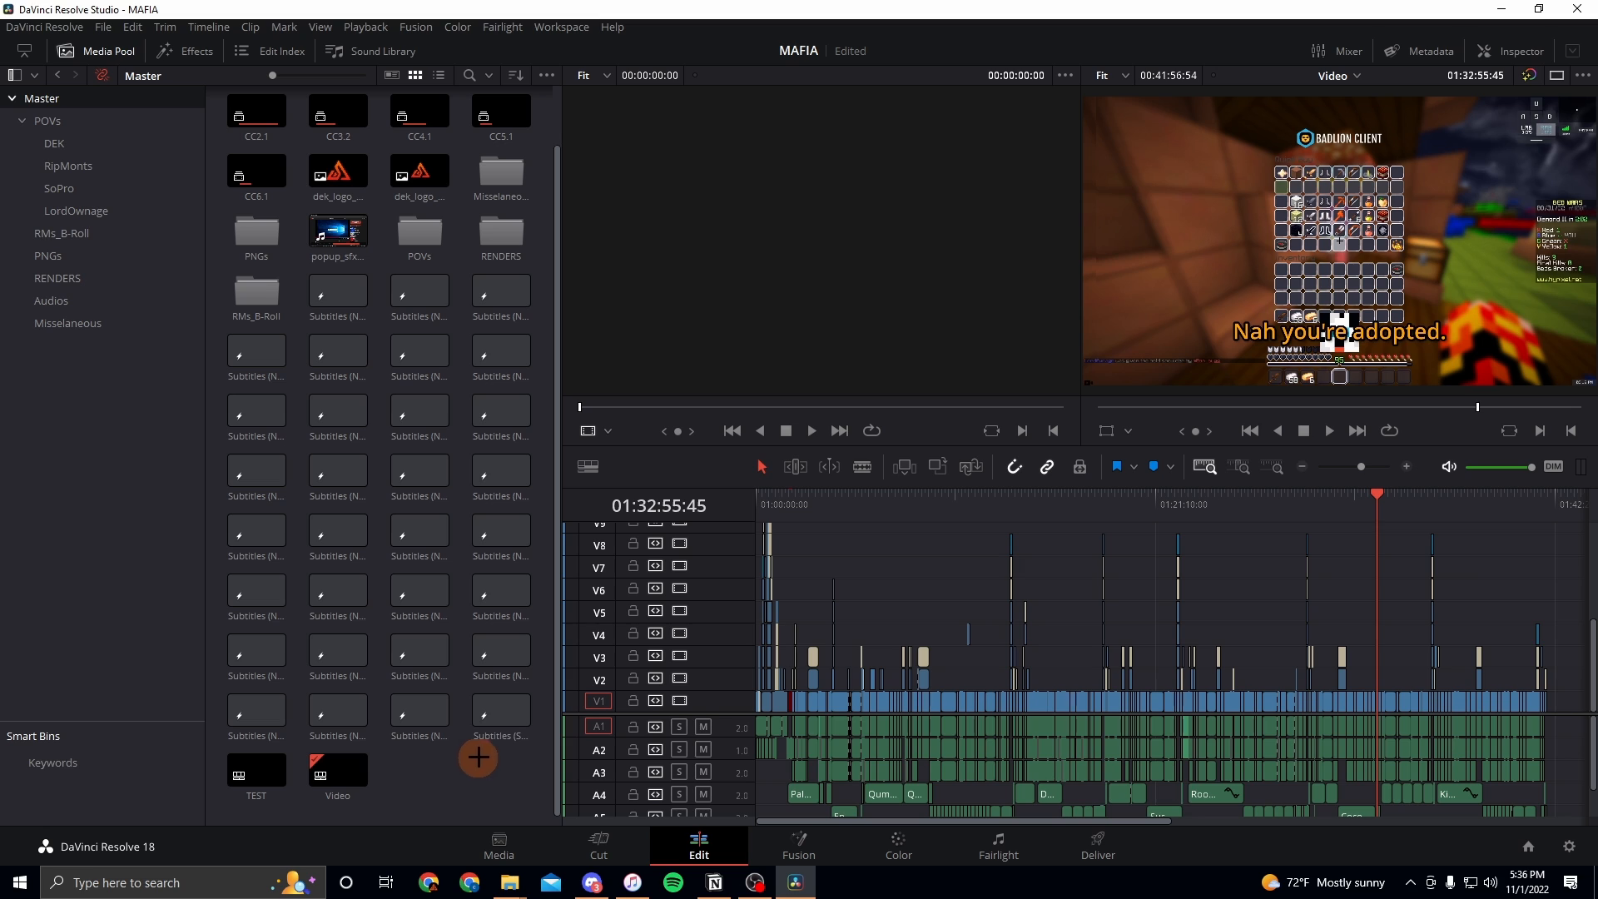
pyautogui.moveTo(504, 754); pyautogui.dragTo(464, 749)
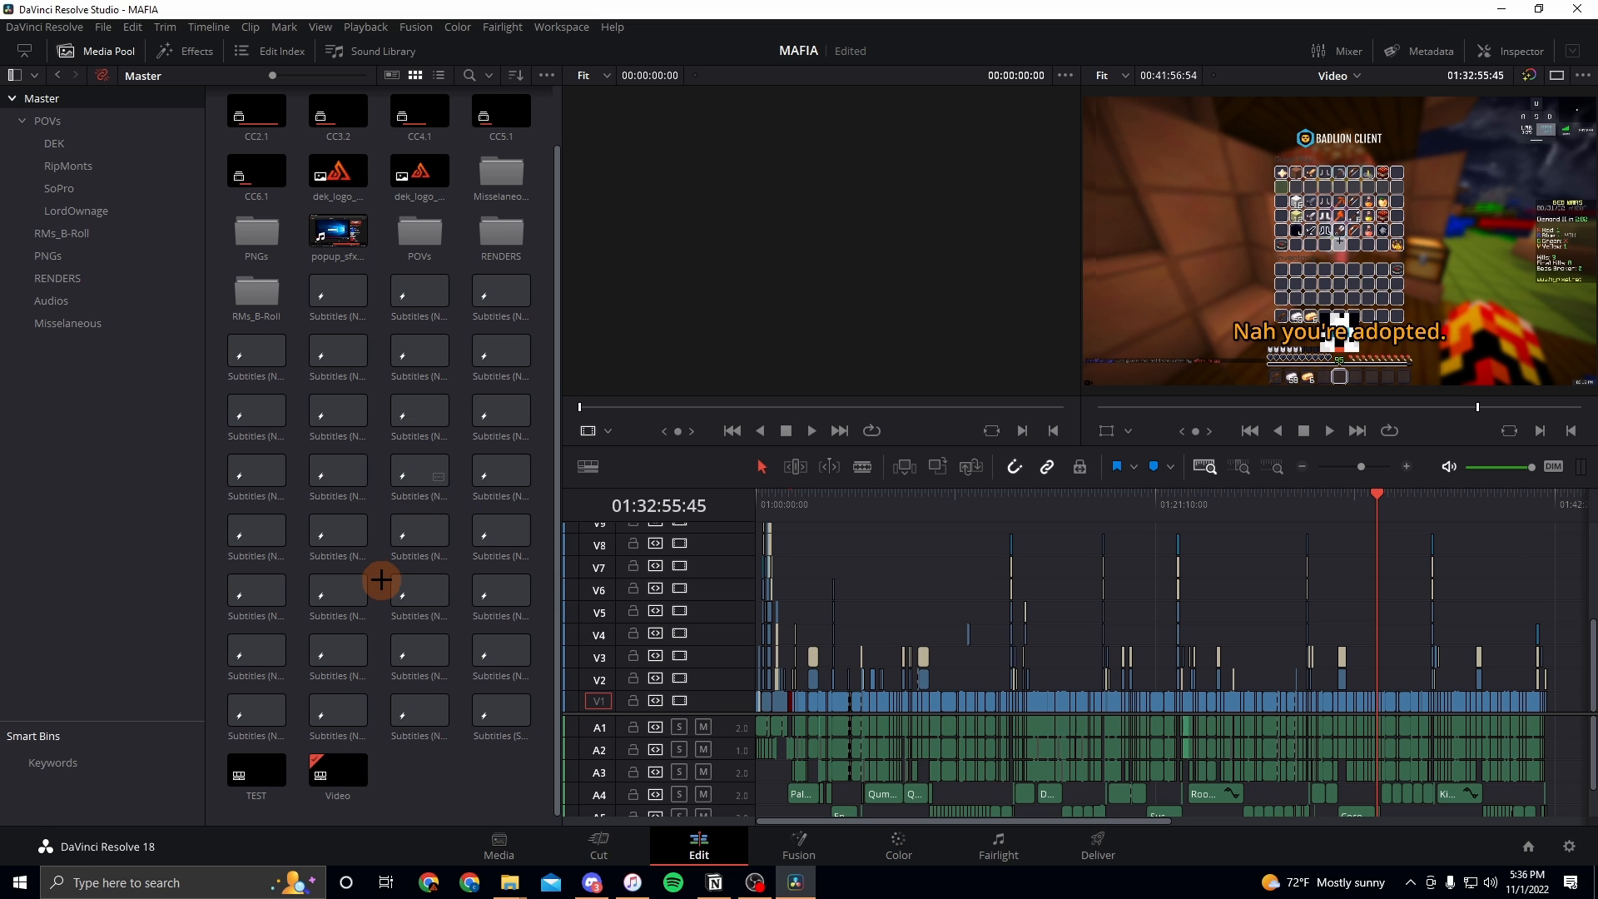
pyautogui.scroll(1, 405, 573)
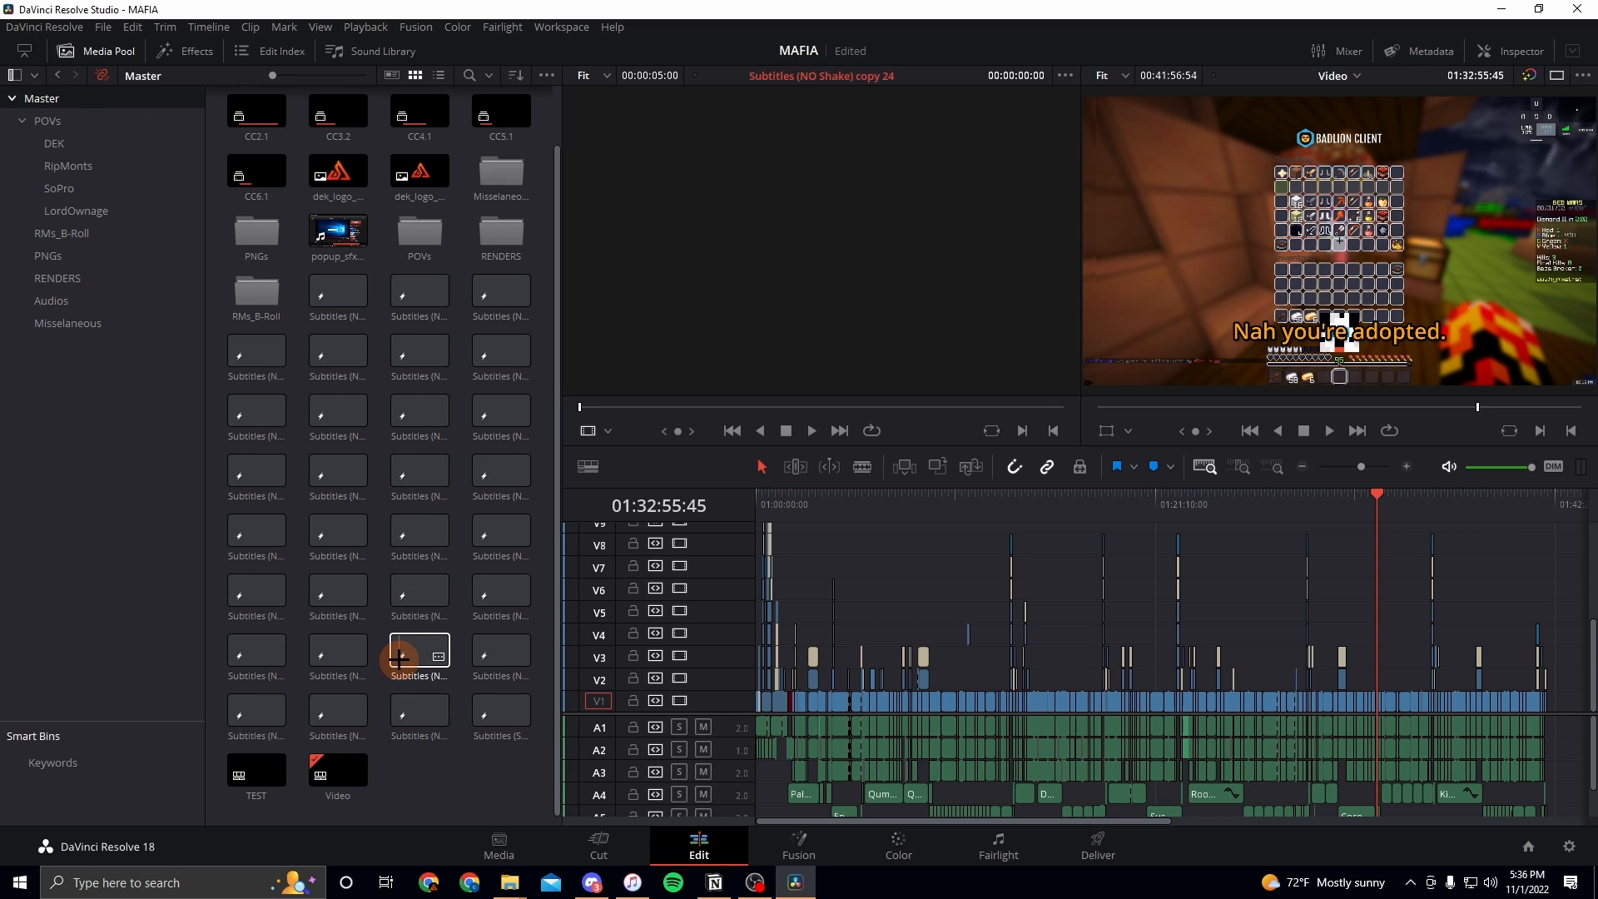
pyautogui.scroll(-1, 399, 657)
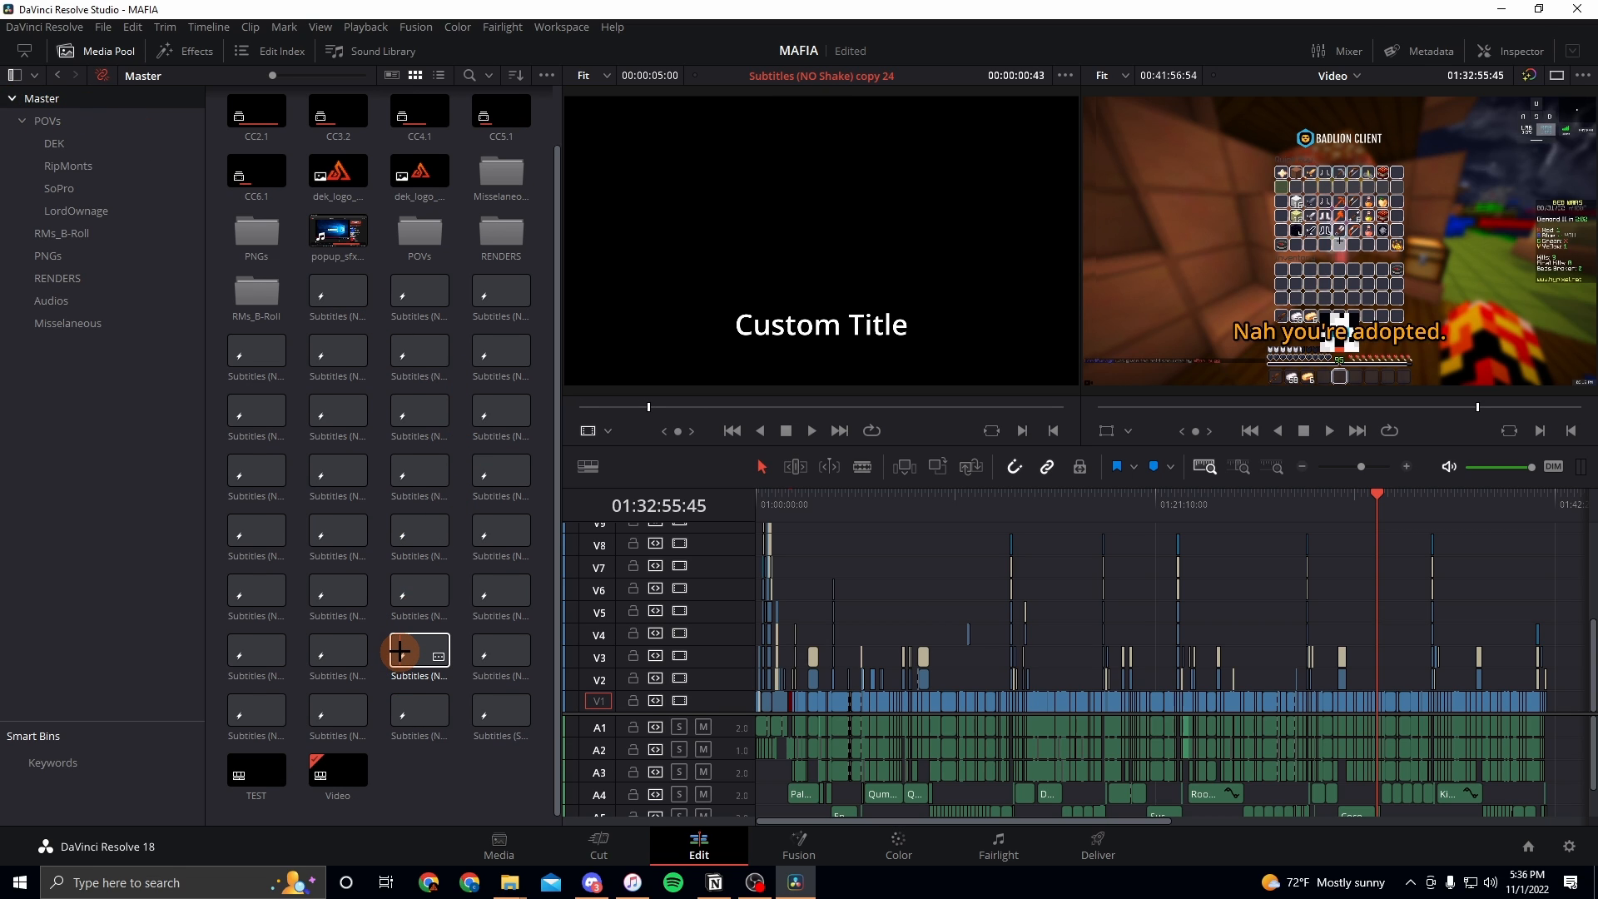